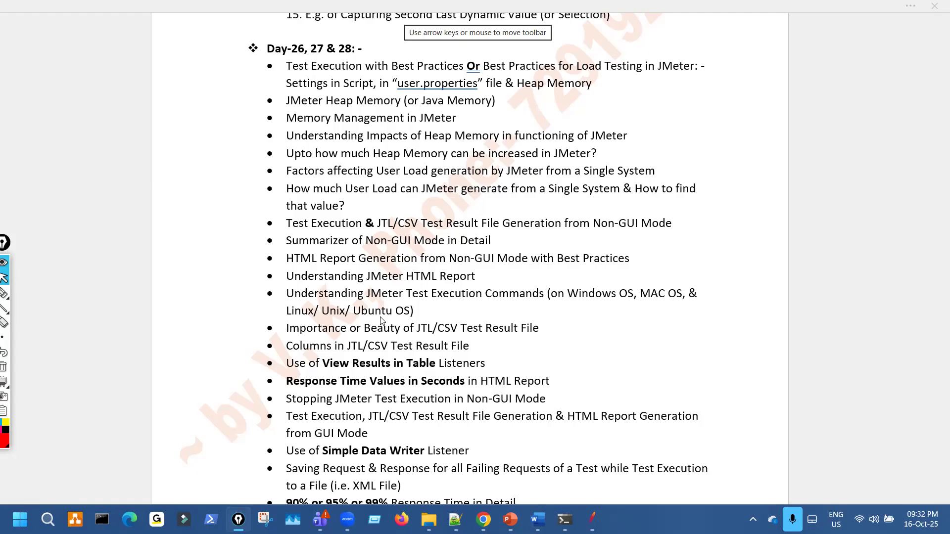
Switch to the PowerPoint notes and review the slides on best practices before load test execution and JMeter heap memory.
scroll(383, 321, down, 3)
click(511, 519)
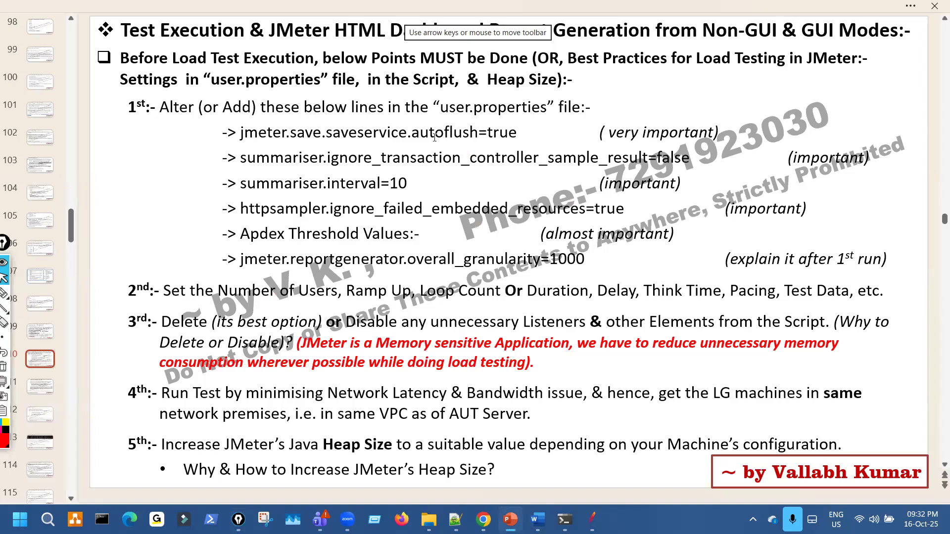
click(324, 305)
drag(227, 343, 266, 343)
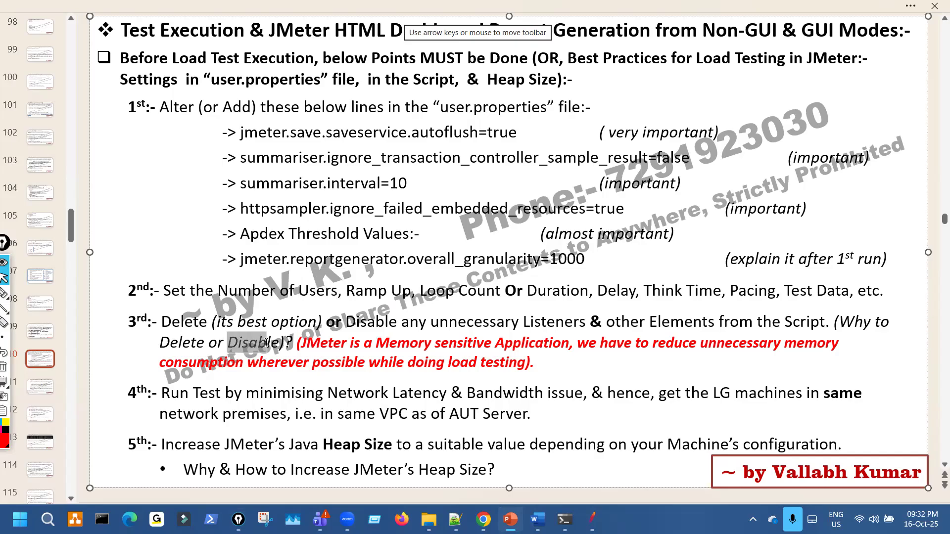
drag(245, 394, 340, 400)
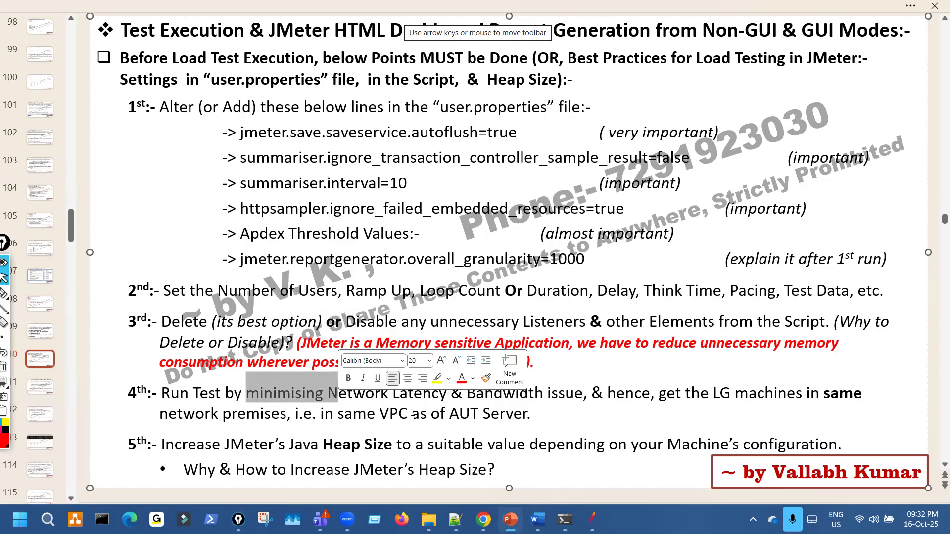
click(498, 469)
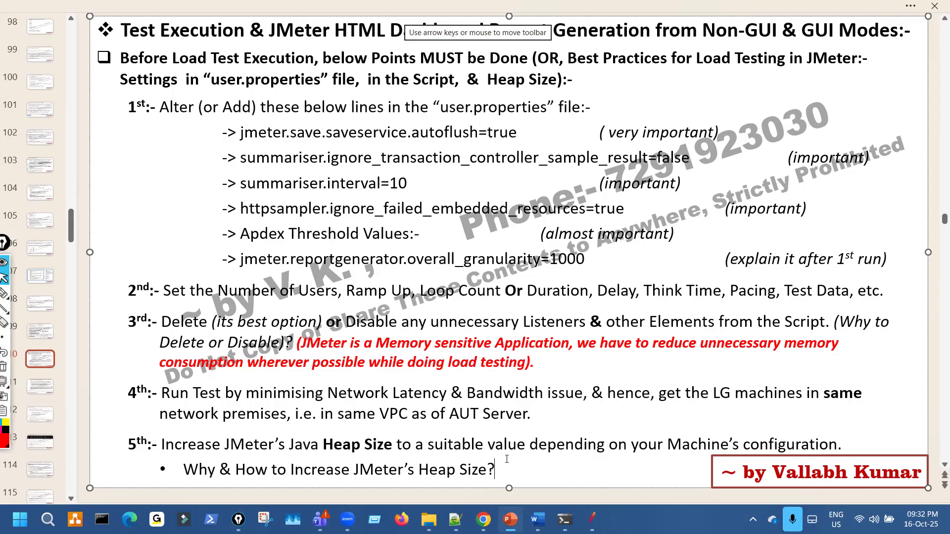
scroll(502, 461, down, 2)
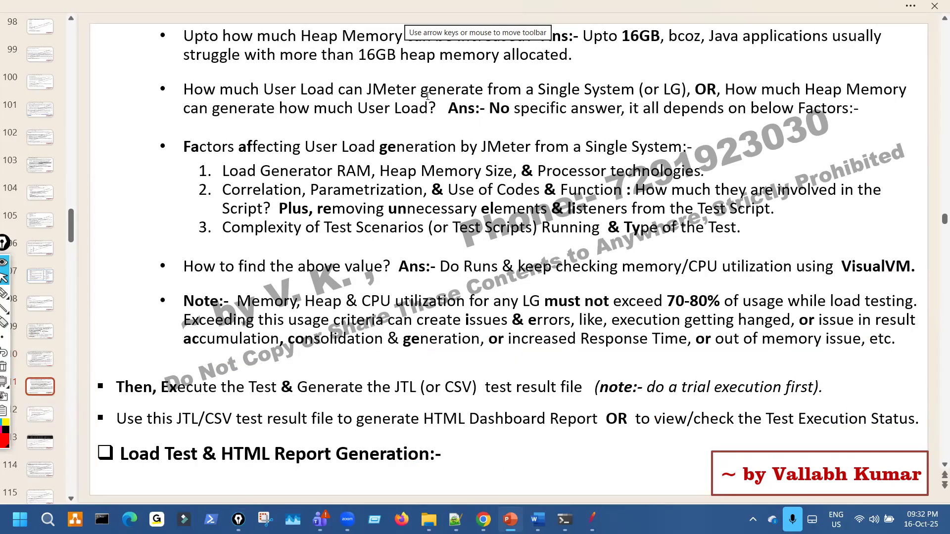
click(346, 89)
drag(369, 90, 421, 89)
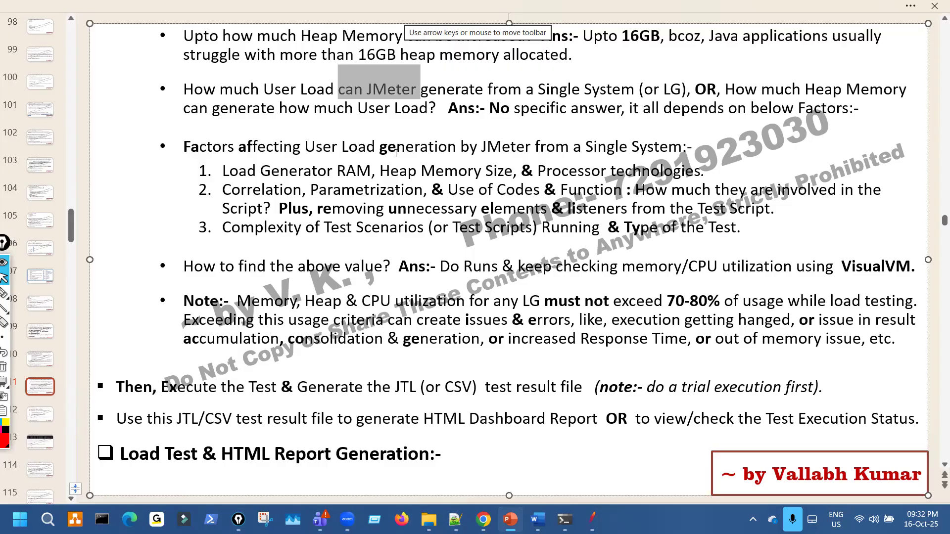
drag(394, 179, 478, 210)
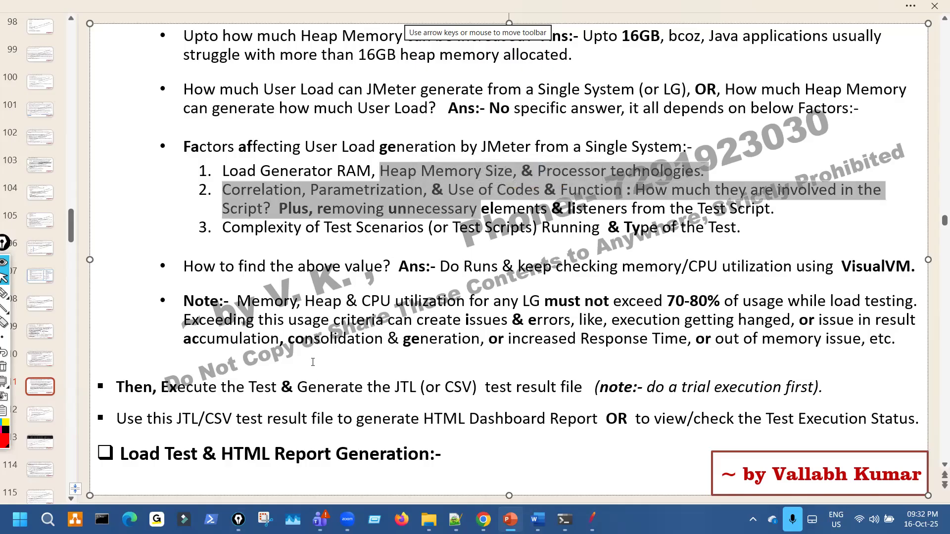
drag(287, 384, 373, 450)
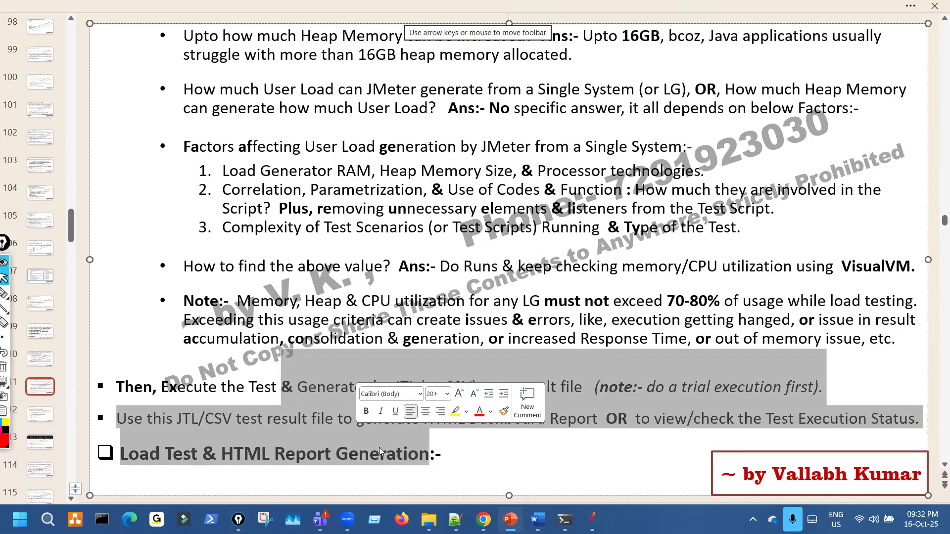
click(476, 452)
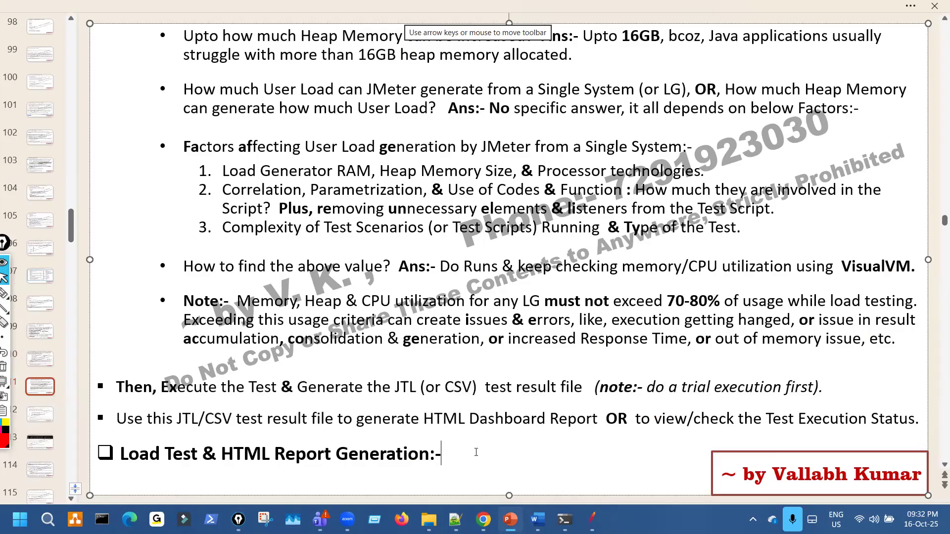
Mark the first two jmeter commands on the Execution Commands slide with pen strokes, and clear the markings.
scroll(477, 451, down, 2)
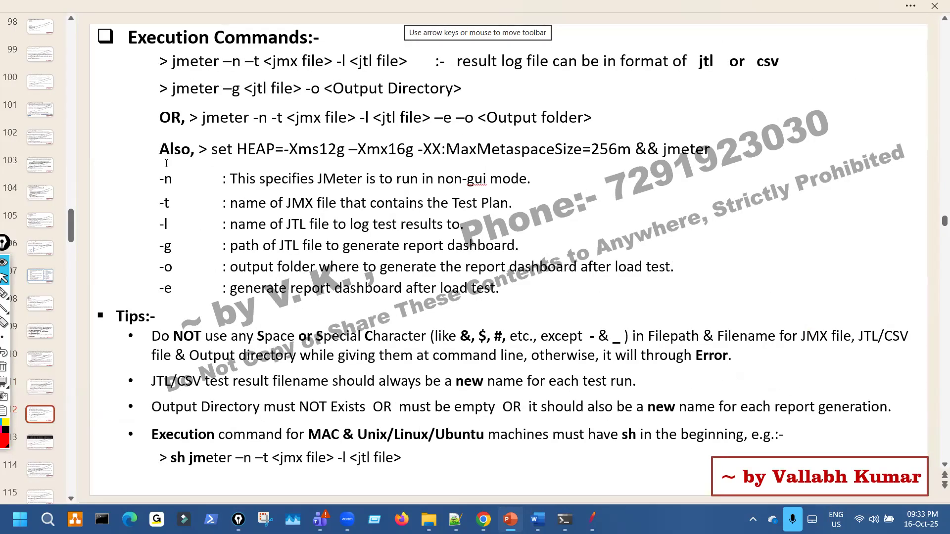
click(4, 293)
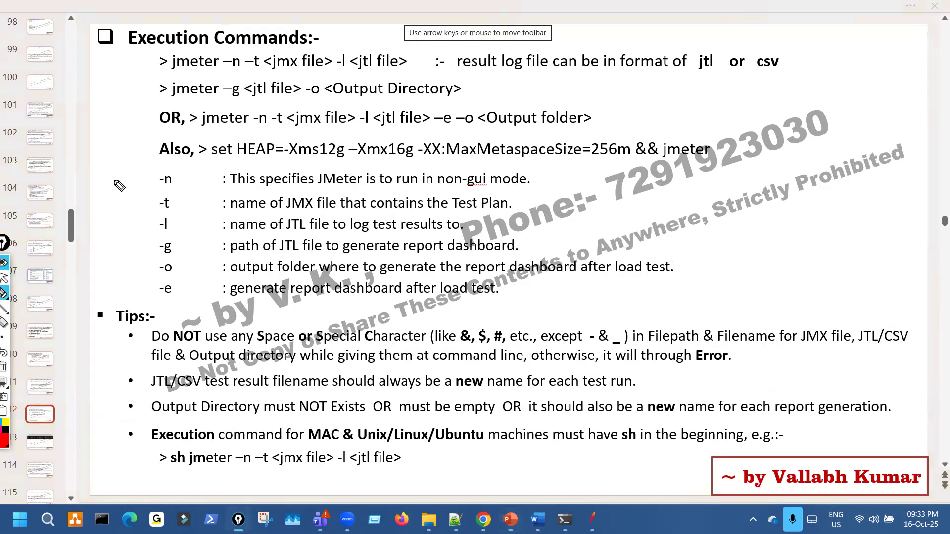
drag(152, 52, 159, 99)
mouse_move(231, 80)
mouse_down()
mouse_move(282, 73)
mouse_move(306, 94)
mouse_up()
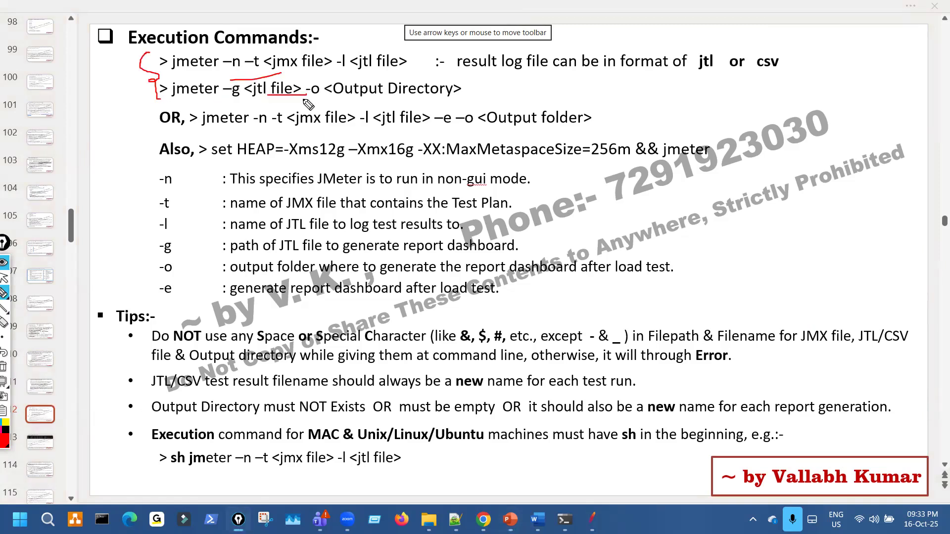
key(ctrl+shift+7)
key(ctrl+shift+2)
Look over the Non-GUI summarizer and JTL/CSV result file slides, and return to the Execution Commands slide.
scroll(416, 227, down, 1)
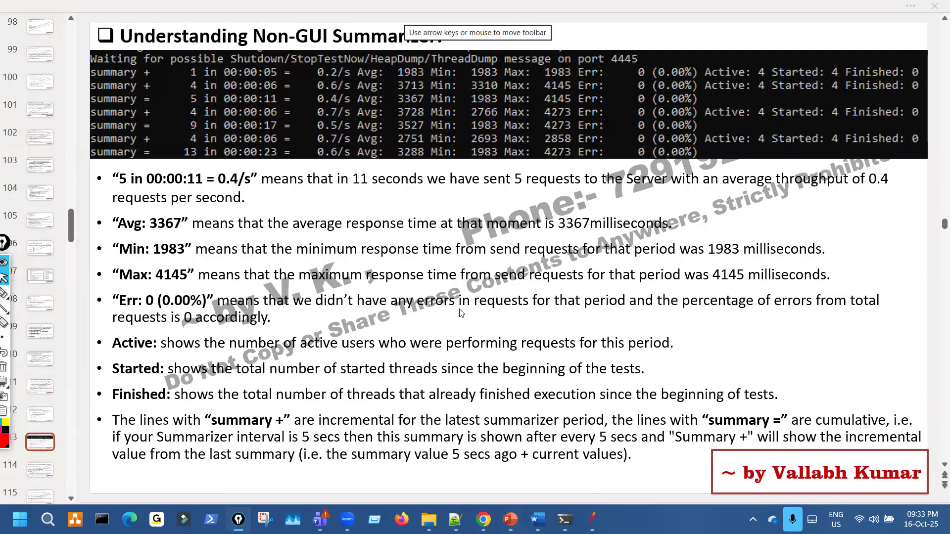
scroll(461, 306, down, 2)
scroll(460, 306, up, 1)
scroll(460, 306, down, 1)
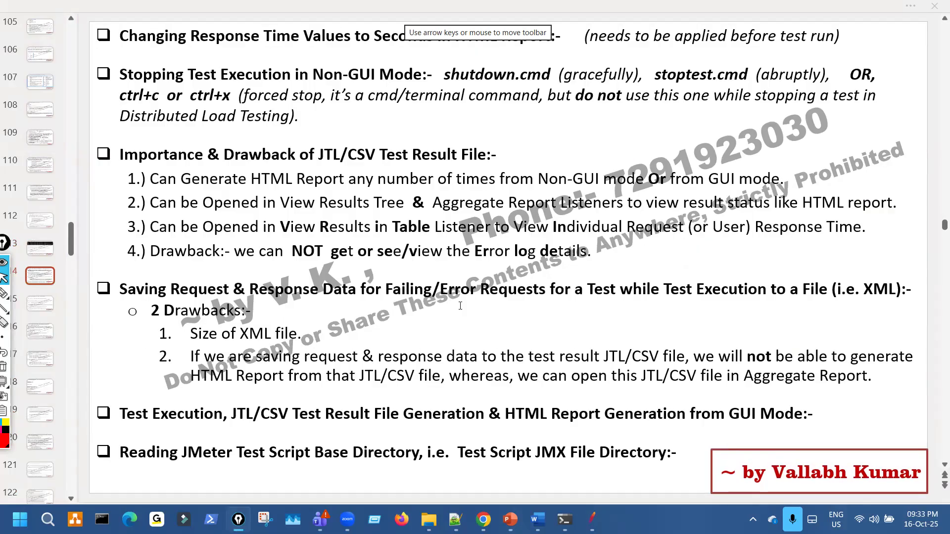
scroll(460, 306, up, 2)
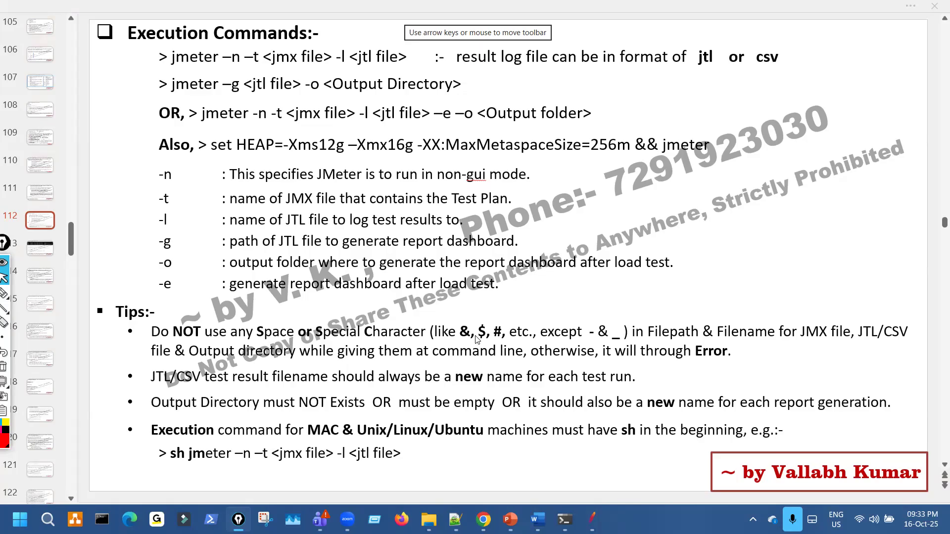
Switch to File Explorer and open the PetStore folder inside PerfM.
click(428, 519)
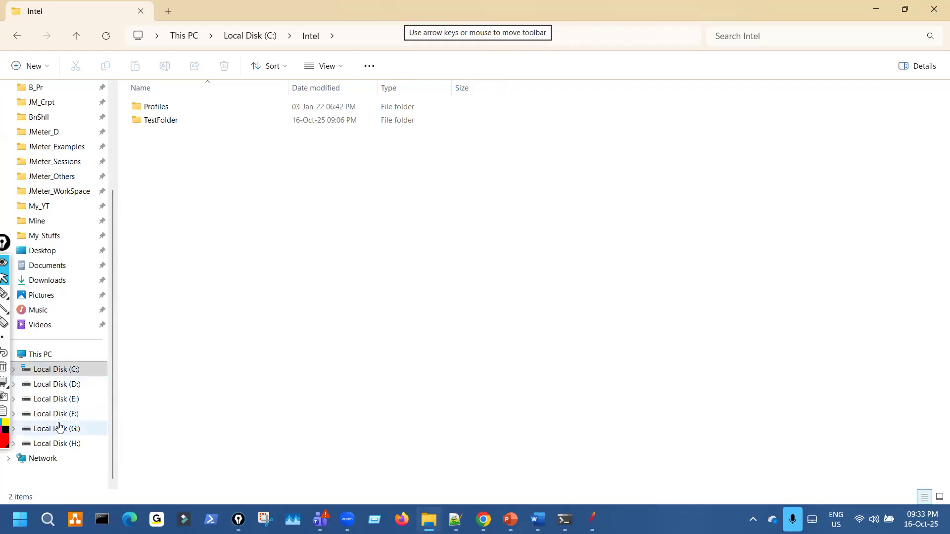
scroll(86, 175, up, 3)
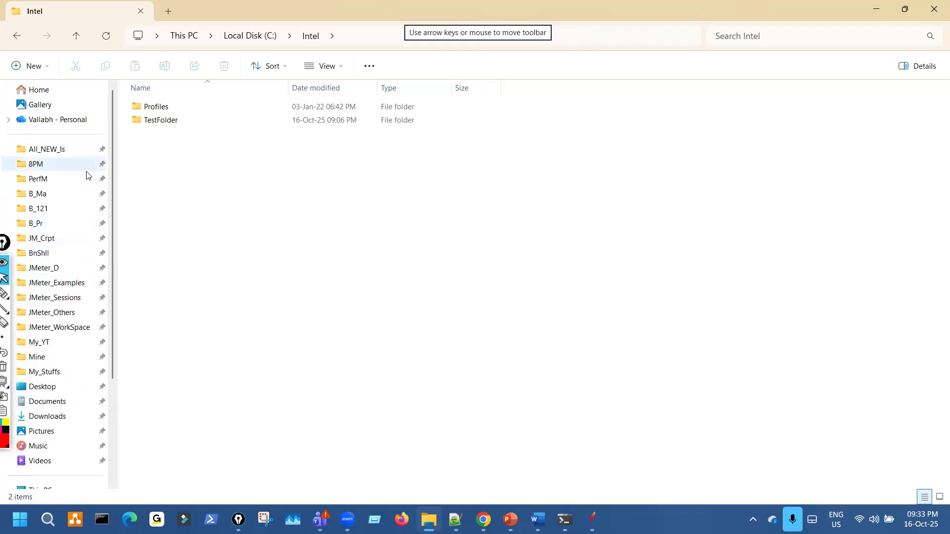
click(51, 180)
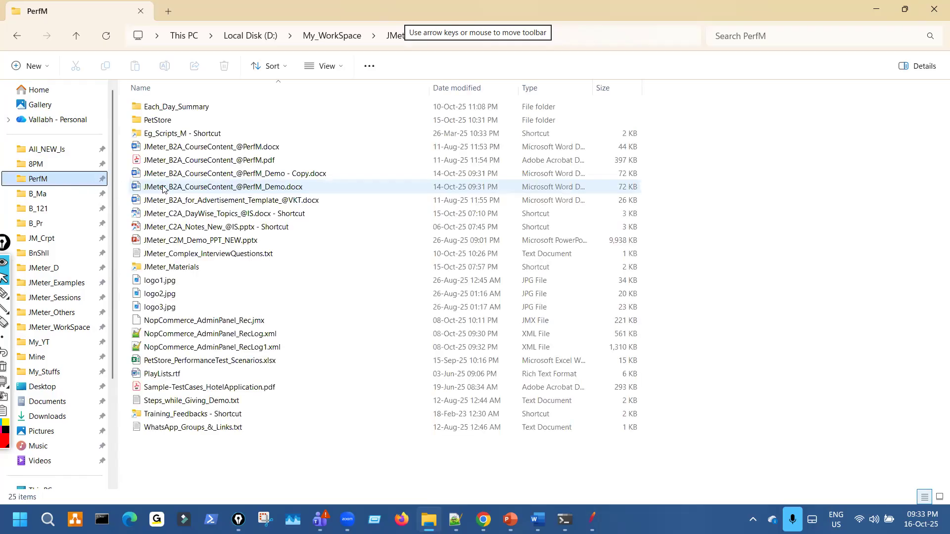
click(168, 120)
double_click(168, 120)
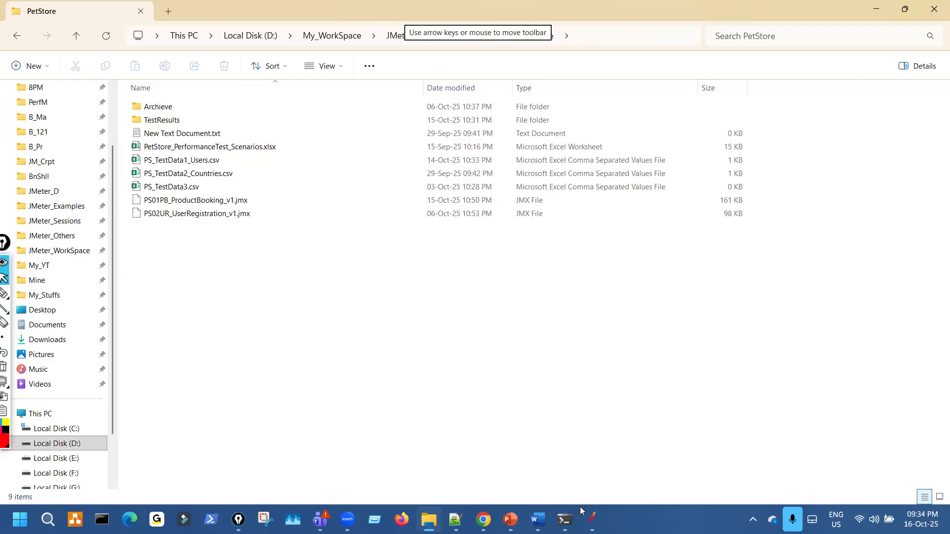
Switch to JMeter, place its window beside the PetStore file list and enlarge the interface by zooming in three times.
click(592, 519)
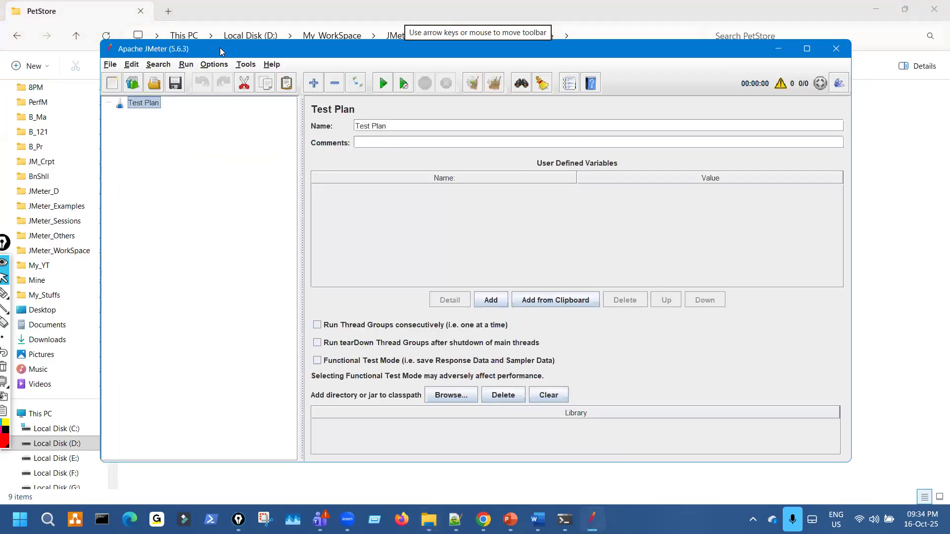
drag(226, 56, 458, 92)
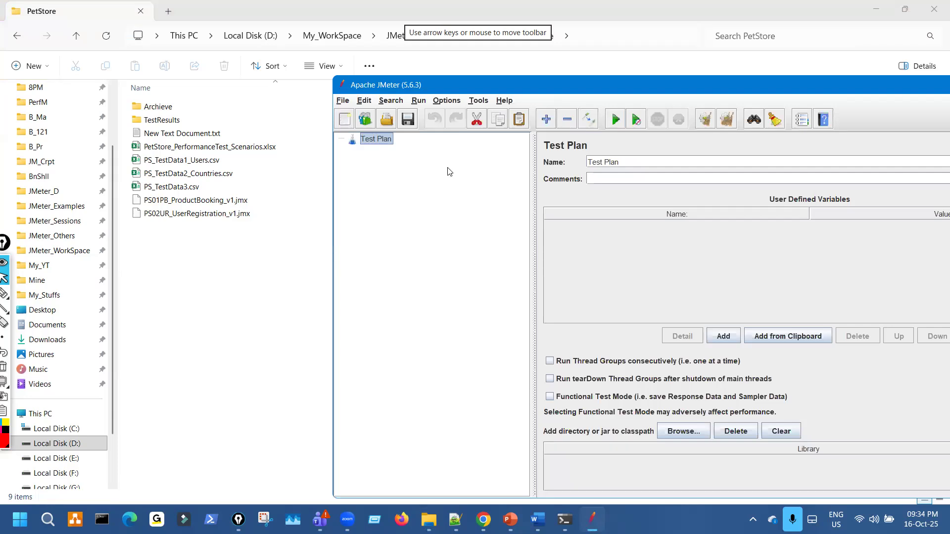
click(446, 101)
click(465, 207)
click(451, 102)
click(485, 213)
click(458, 101)
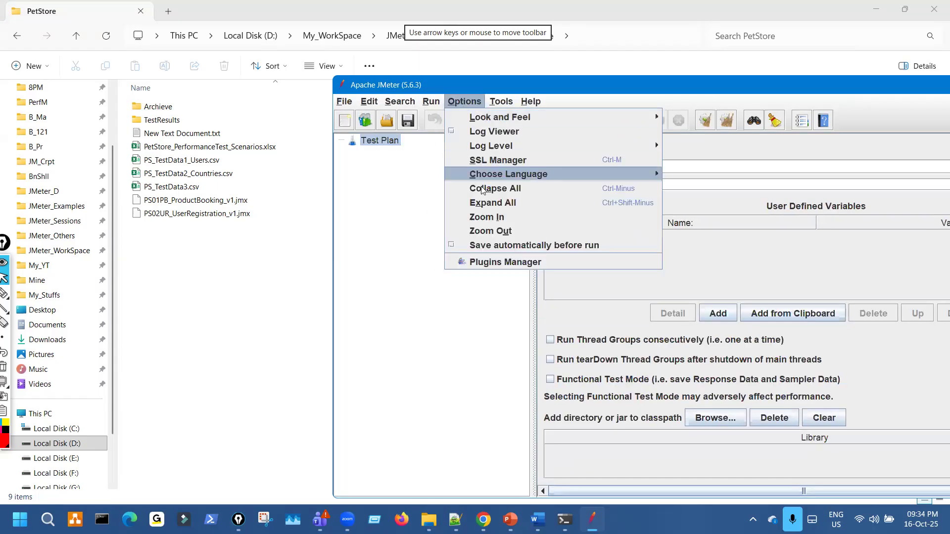
click(490, 215)
Load PS01PB_ProductBooking_v1.jmx from the PetStore folder into JMeter and maximize the JMeter window.
click(235, 201)
drag(295, 208, 358, 222)
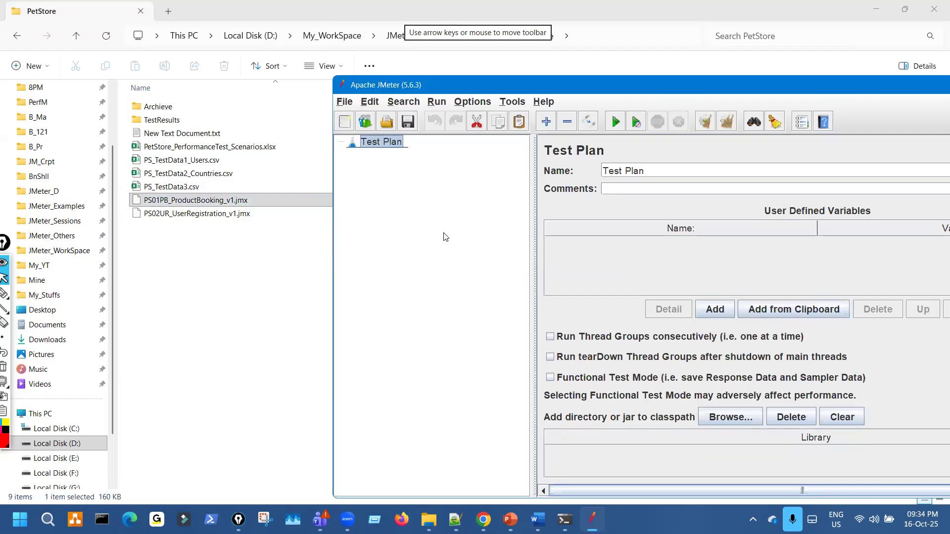
double_click(586, 86)
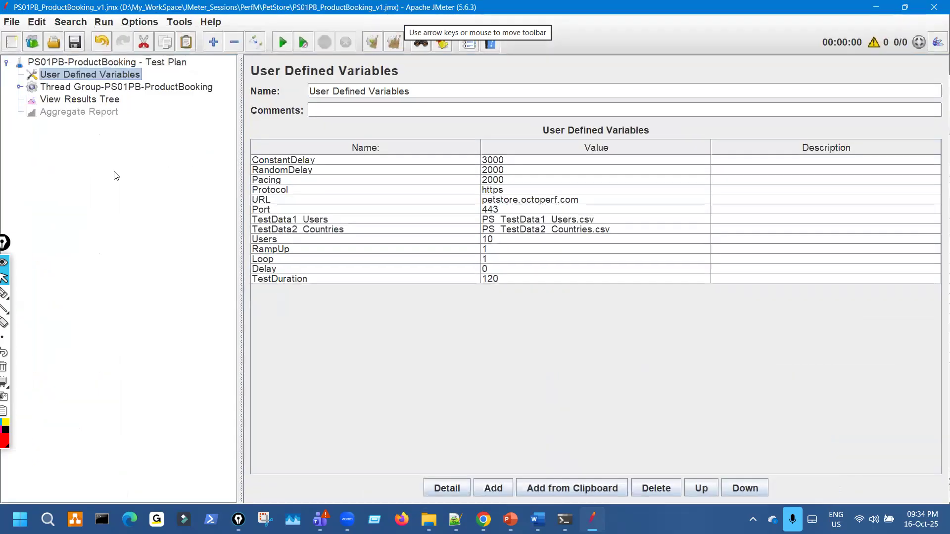
Expand the PS01PB-ProductBooking thread group and its Simple Controller to examine the script's transactions.
click(19, 87)
click(31, 137)
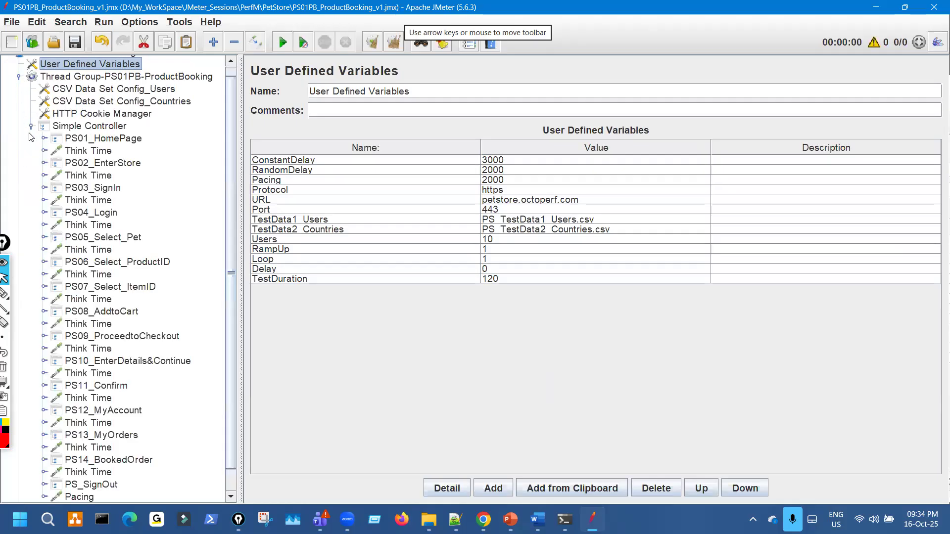
scroll(89, 240, down, 1)
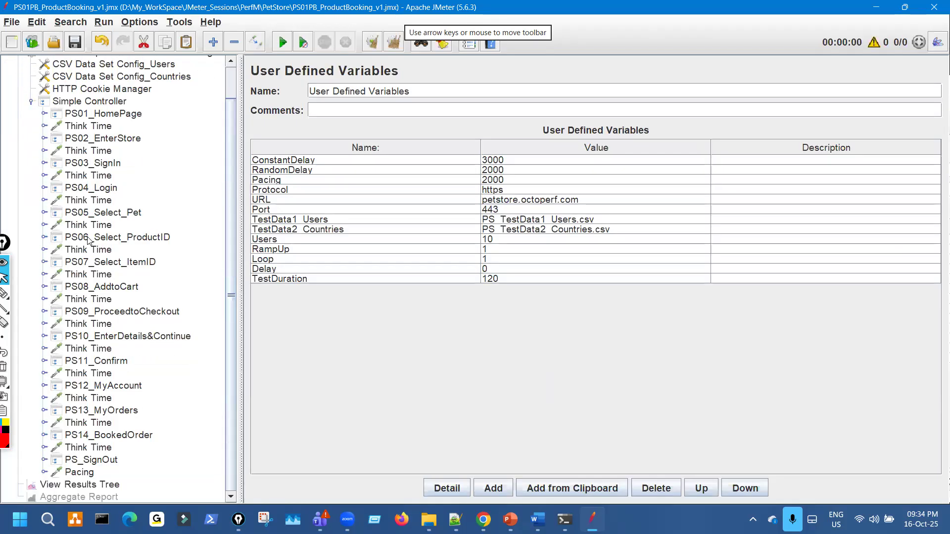
scroll(89, 241, up, 1)
scroll(90, 241, down, 1)
Set the Loop user-defined variable to 2 and save the test plan.
click(500, 241)
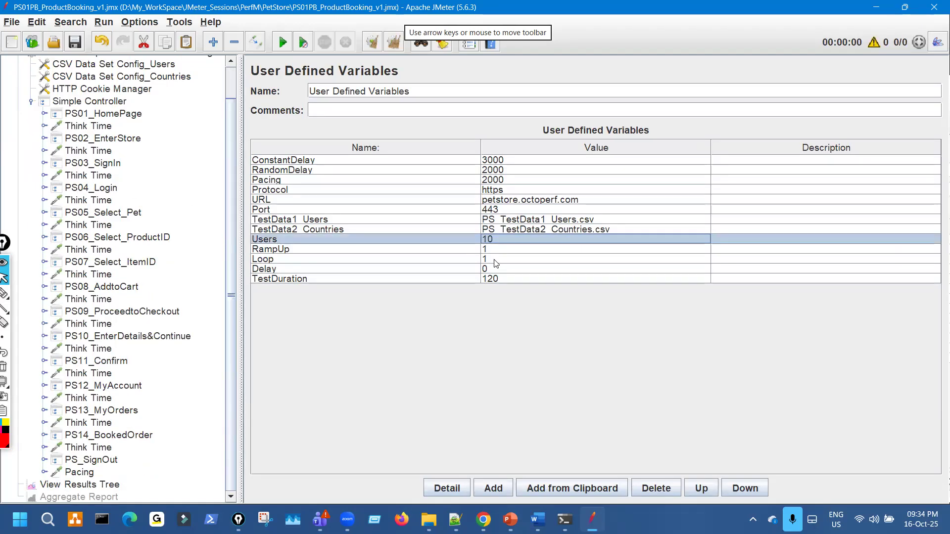
double_click(494, 259)
key(BackSpace)
text(2)
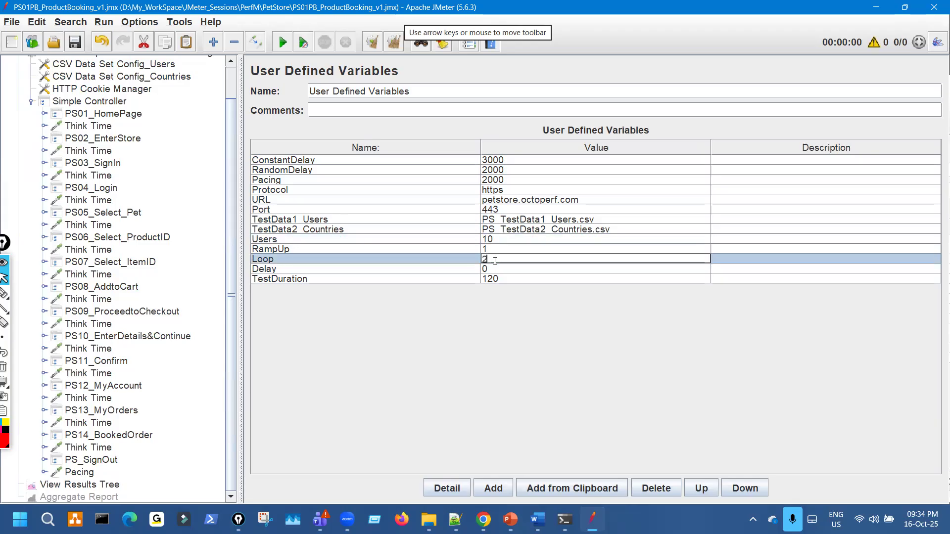
click(75, 42)
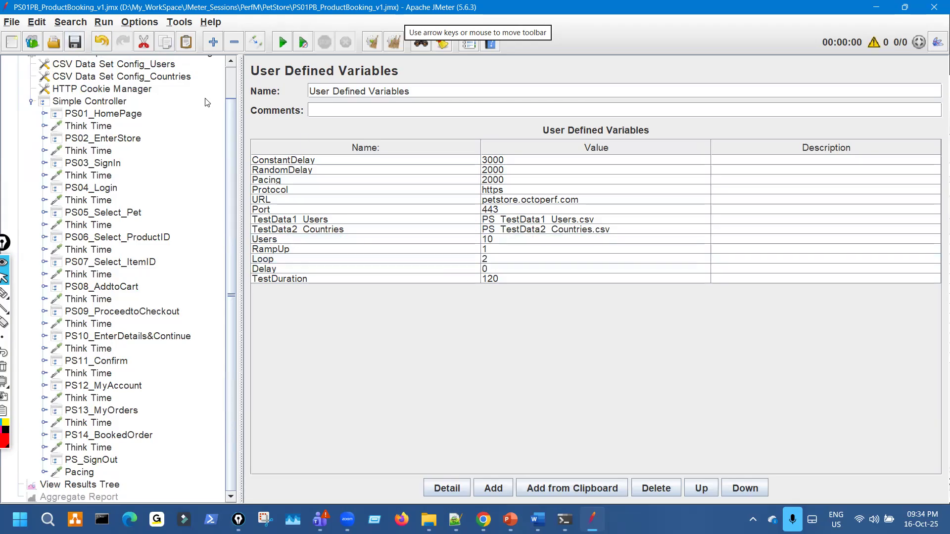
Close JMeter and open a maximized PowerShell window with enlarged text.
click(934, 7)
click(534, 326)
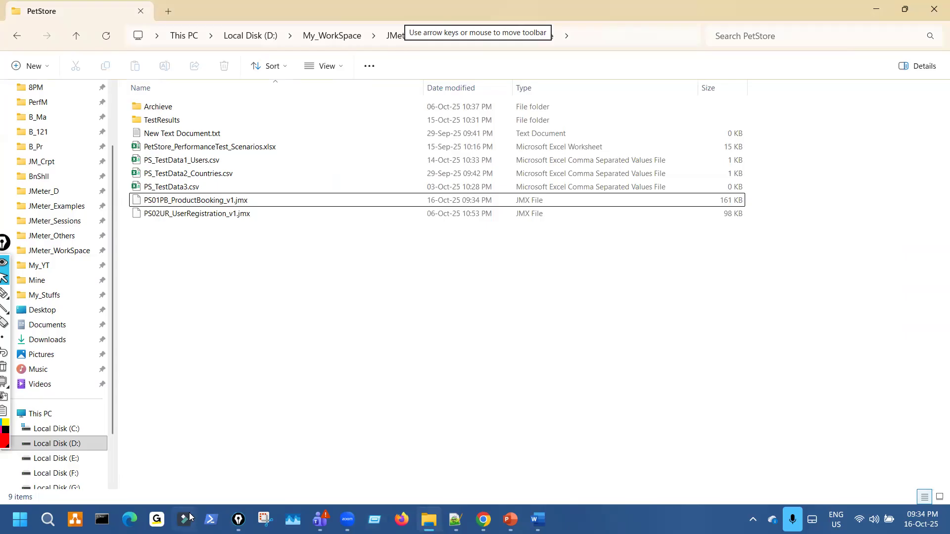
click(211, 519)
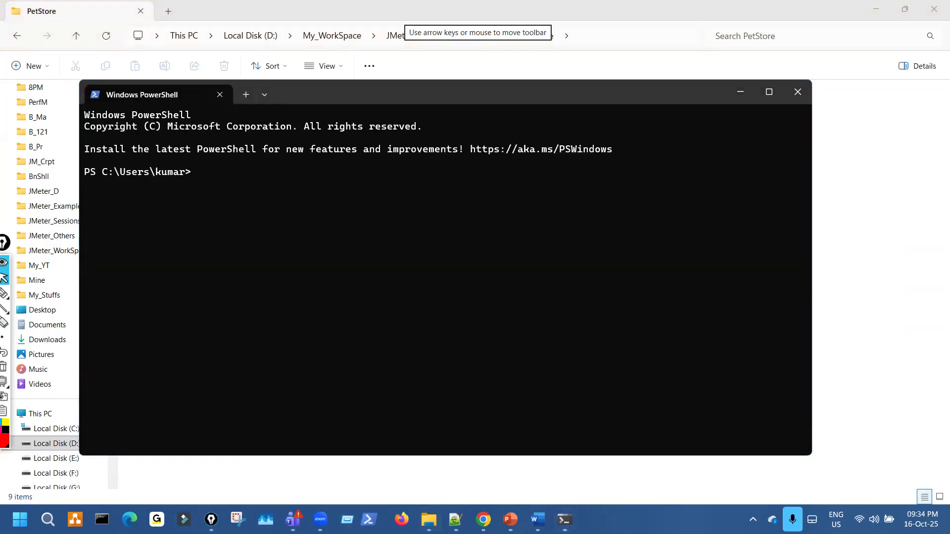
click(767, 93)
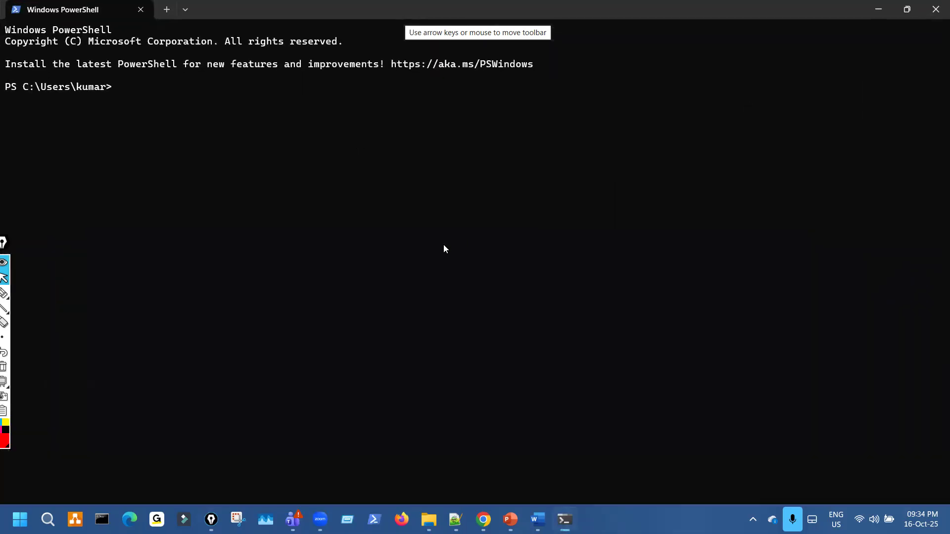
key(ctrl+plus)
key(ctrl+plus)
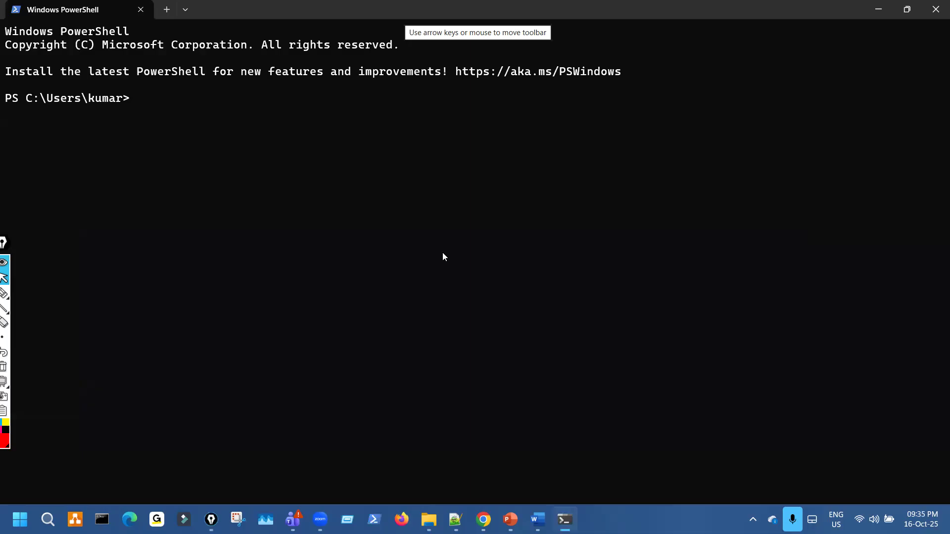
Change to the root of the C: drive with cd\ and clear the terminal.
text(cmd)
key(BackSpace)
key(BackSpace)
text(d\)
key(Return)
key(Return)
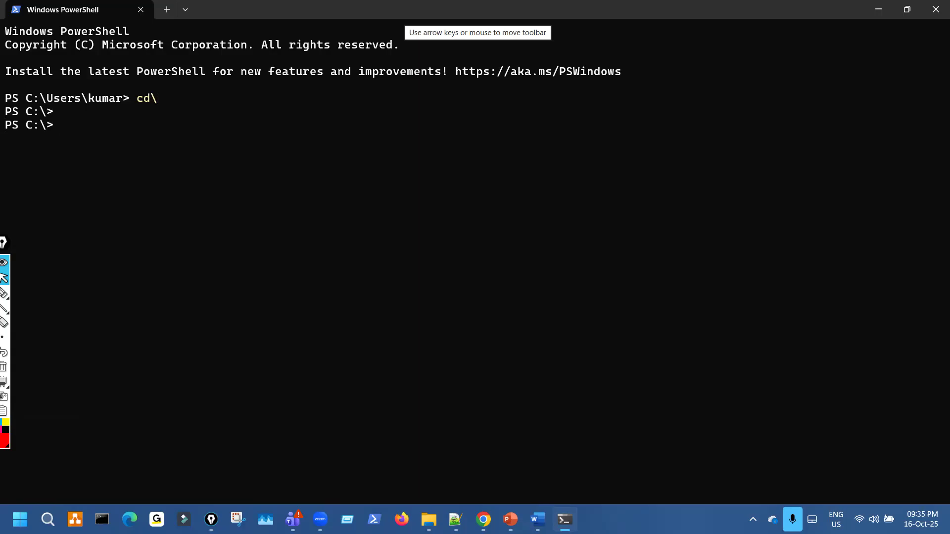
text(clear)
key(Return)
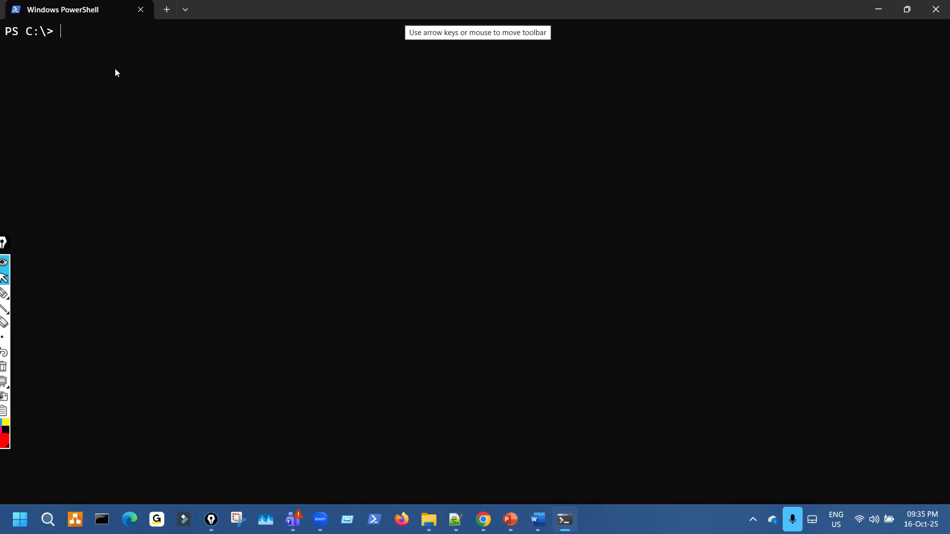
Enlarge the terminal text, change to the jmeter1\bin directory and clear the terminal.
key(ctrl+plus)
text(cd jmete)
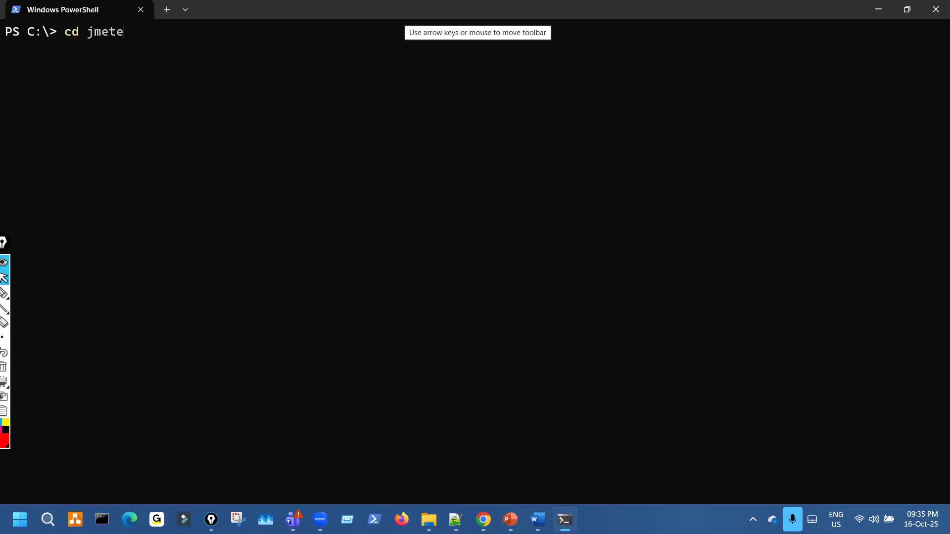
text(r1\bin\)
key(Return)
key(Return)
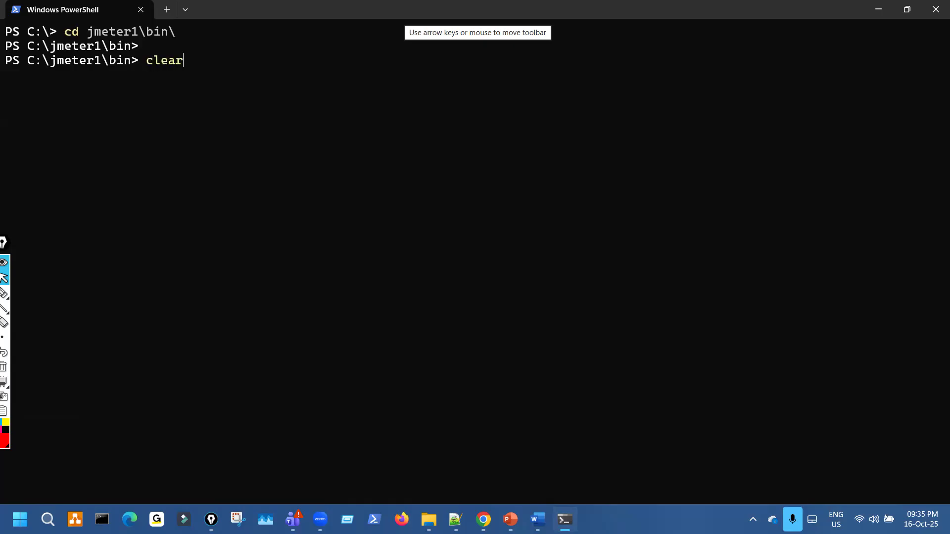
key(Return)
key(Return)
key(Return)
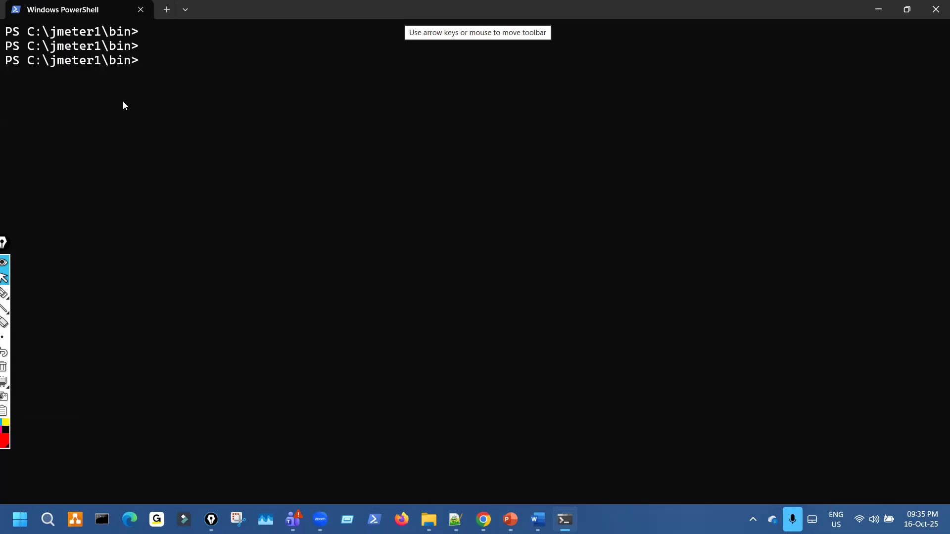
Switch to the PowerPoint slide and review the Execution Commands, underlining the combined -n -t -l -e -o syntax before erasing the marks.
key(alt+Tab)
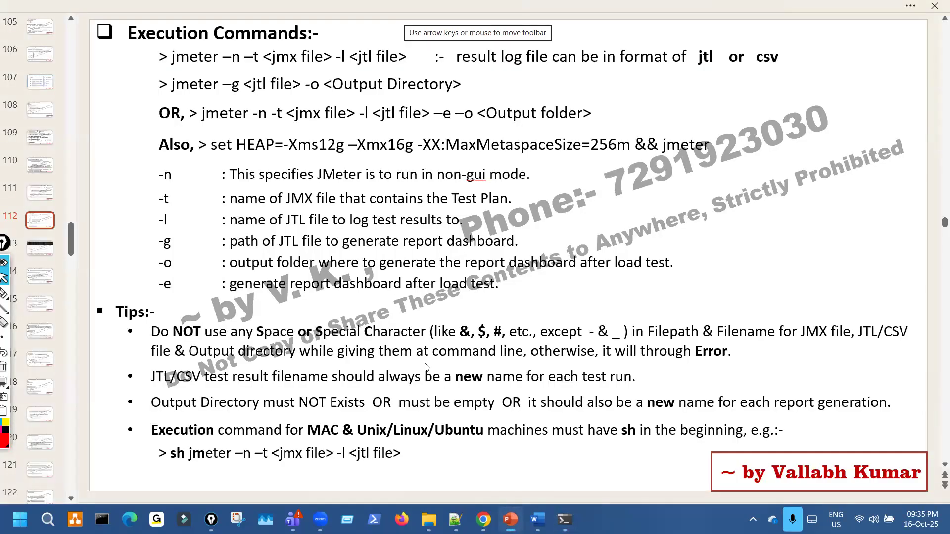
key(ctrl+i)
mouse_move(136, 46)
mouse_down()
mouse_move(170, 43)
mouse_move(144, 71)
mouse_move(153, 93)
mouse_up()
mouse_move(133, 51)
mouse_down()
mouse_move(143, 62)
mouse_move(168, 43)
mouse_up()
mouse_move(147, 85)
mouse_down()
mouse_move(173, 75)
mouse_move(320, 93)
mouse_move(461, 90)
mouse_up()
mouse_move(113, 120)
mouse_down()
mouse_move(607, 124)
mouse_move(408, 109)
mouse_move(204, 118)
mouse_up()
key(ctrl+shift+7)
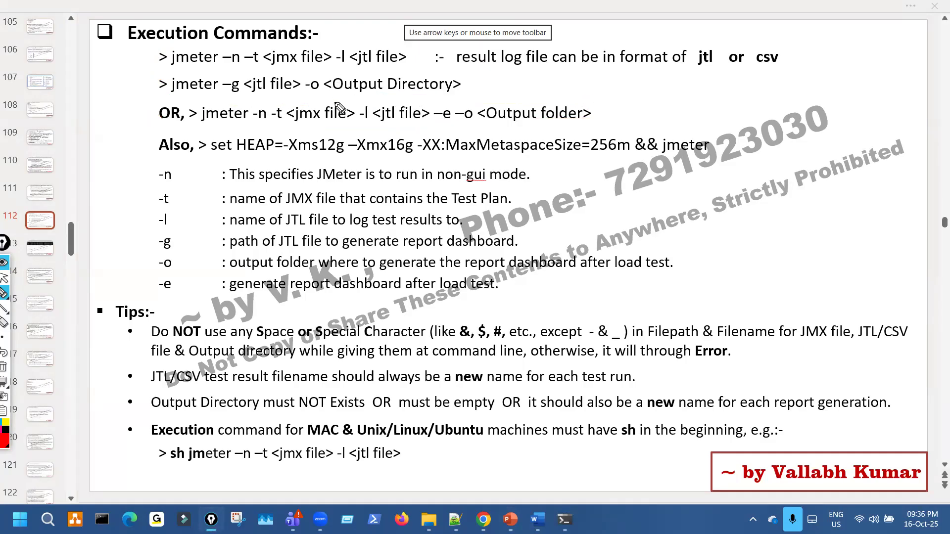
drag(227, 124, 402, 124)
mouse_move(263, 69)
mouse_down()
mouse_move(241, 70)
mouse_move(403, 70)
mouse_up()
drag(448, 119, 527, 122)
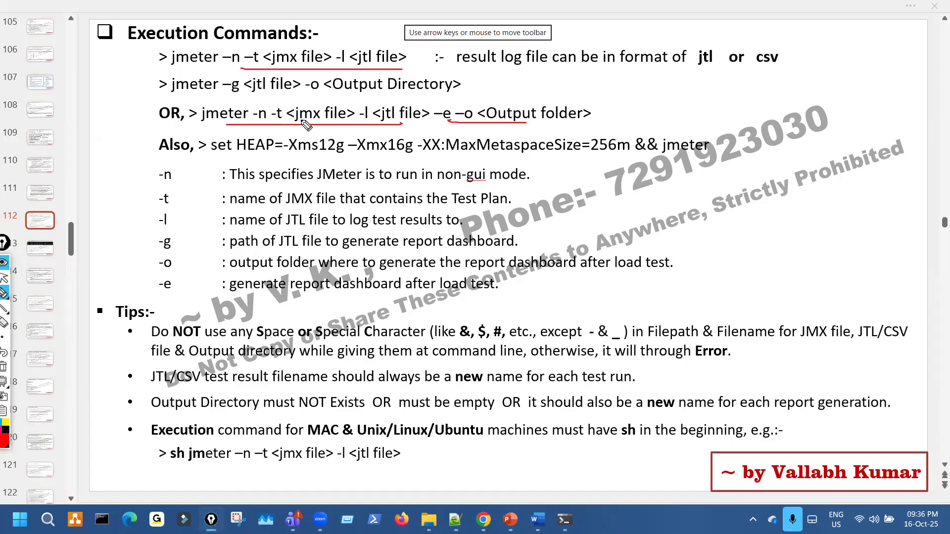
drag(225, 124, 424, 120)
key(ctrl+shift+7)
key(ctrl+shift+2)
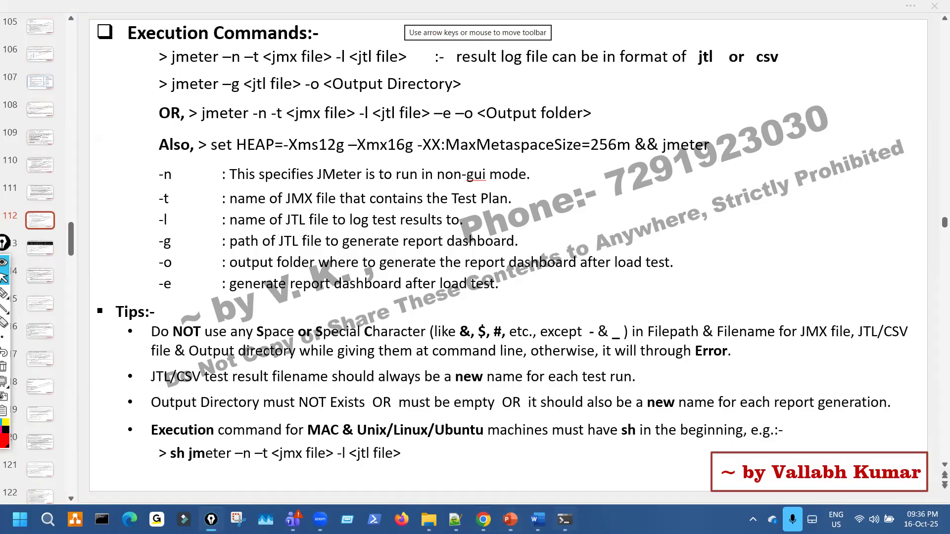
Return to PowerShell, resize it to a floating window, and begin the command with jmeter -n -t in larger text.
click(565, 519)
drag(311, 9, 356, 80)
drag(764, 216, 887, 217)
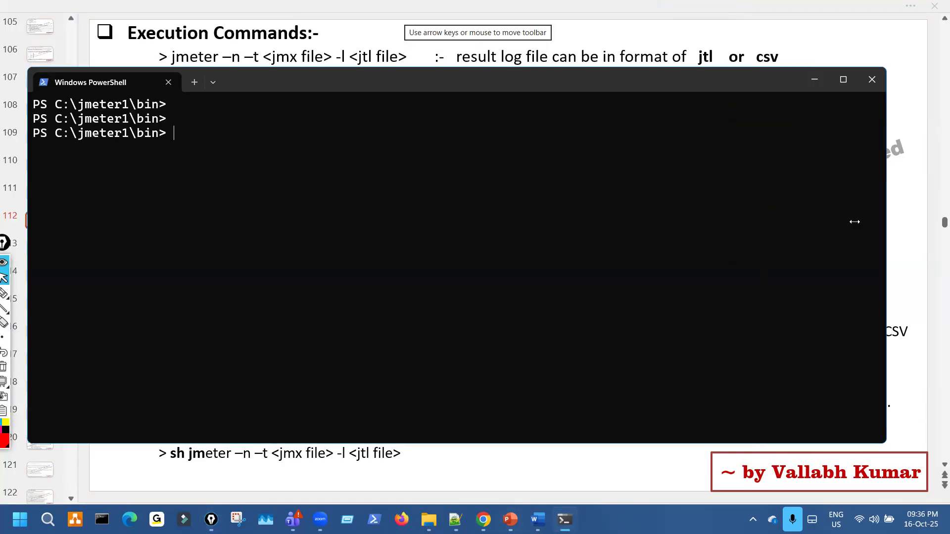
text(jmeter -n -t)
scroll(553, 253, up, 2)
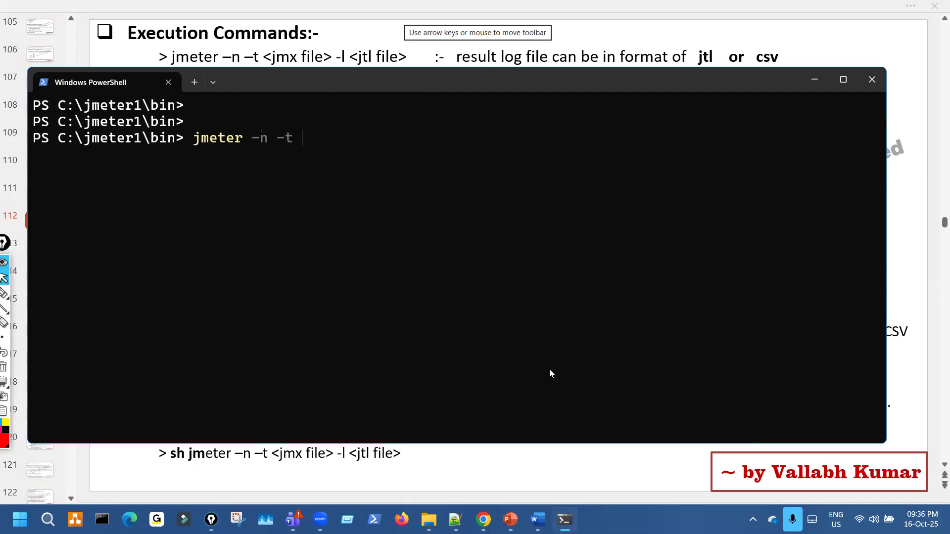
Copy the PS01PB_ProductBooking_v1.jmx path from the Notepad++ notes and paste it after -t in the PowerShell command.
click(437, 463)
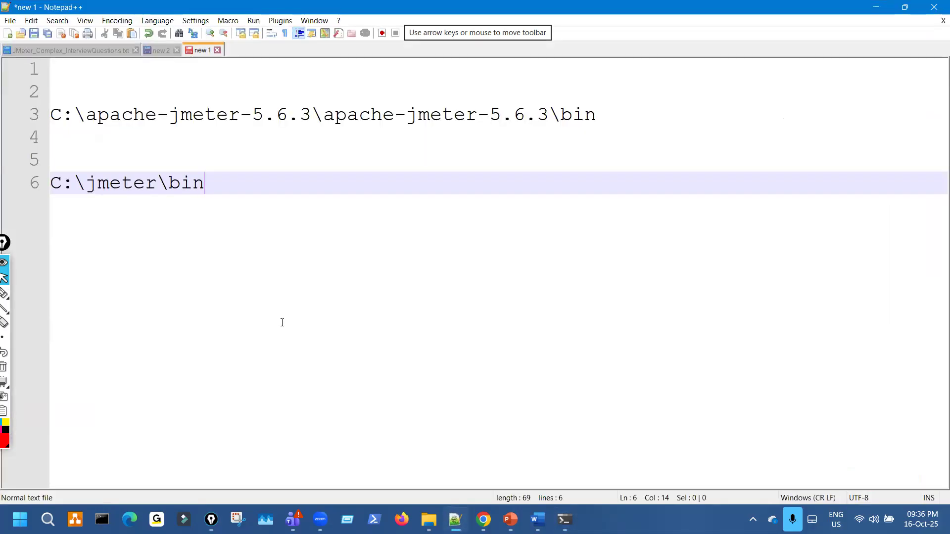
click(158, 51)
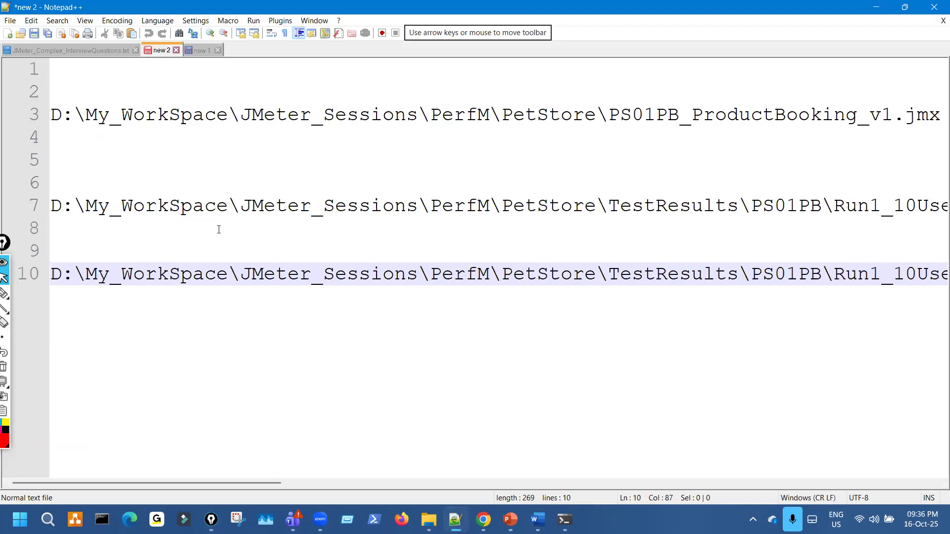
scroll(219, 230, down, 1)
scroll(123, 151, down, 1)
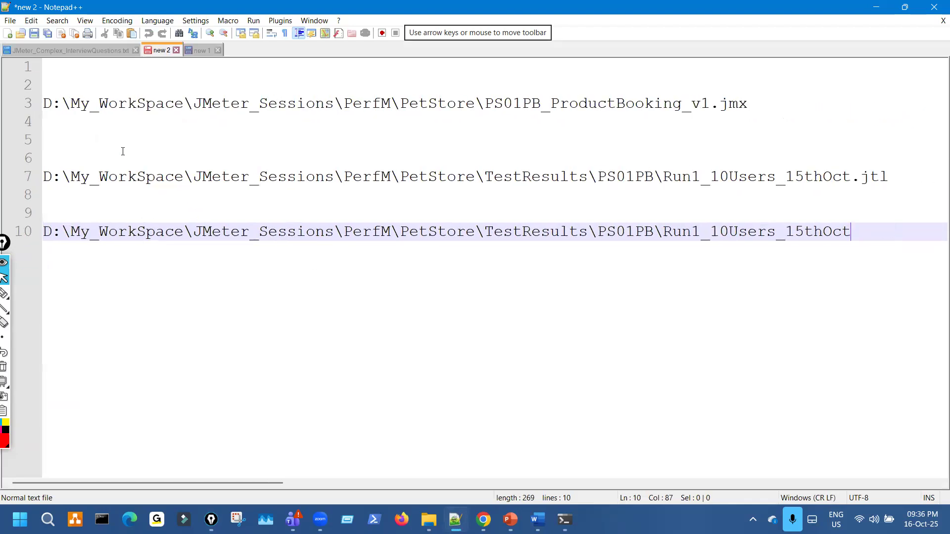
drag(48, 103, 756, 104)
key(ctrl+c)
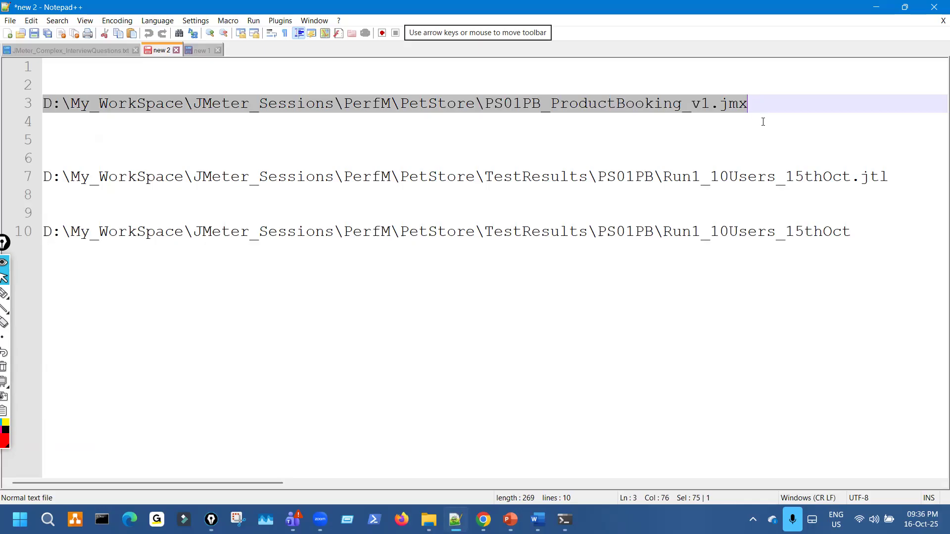
click(382, 103)
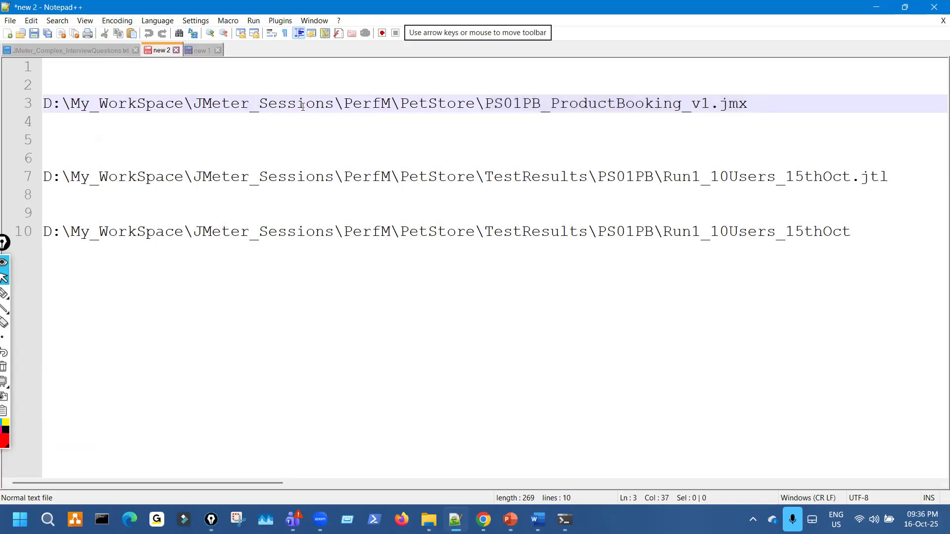
click(565, 520)
key(ctrl+v)
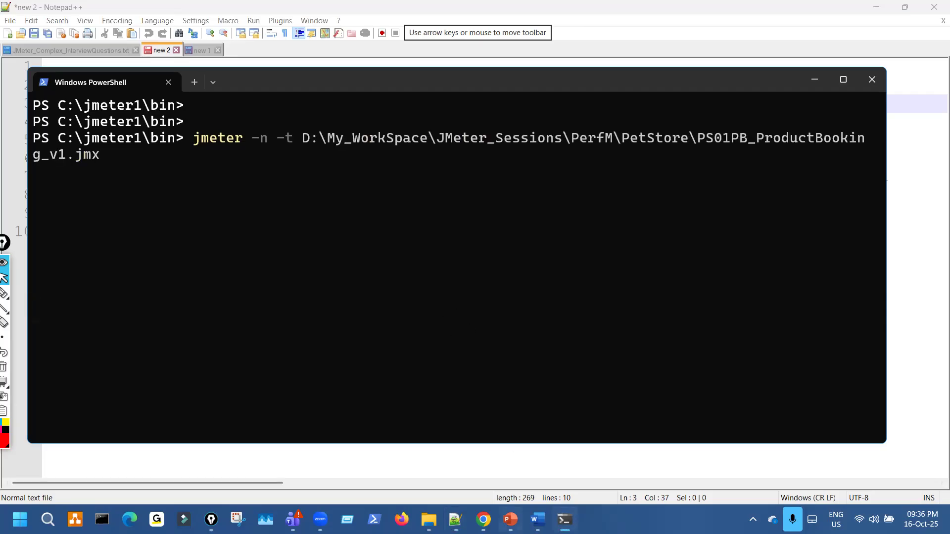
Check the combined command on the PowerPoint slide, marking the jmx file and -l <jtl file> parts, and clear the marks.
click(510, 519)
key(ctrl+shift+3)
drag(227, 123, 389, 129)
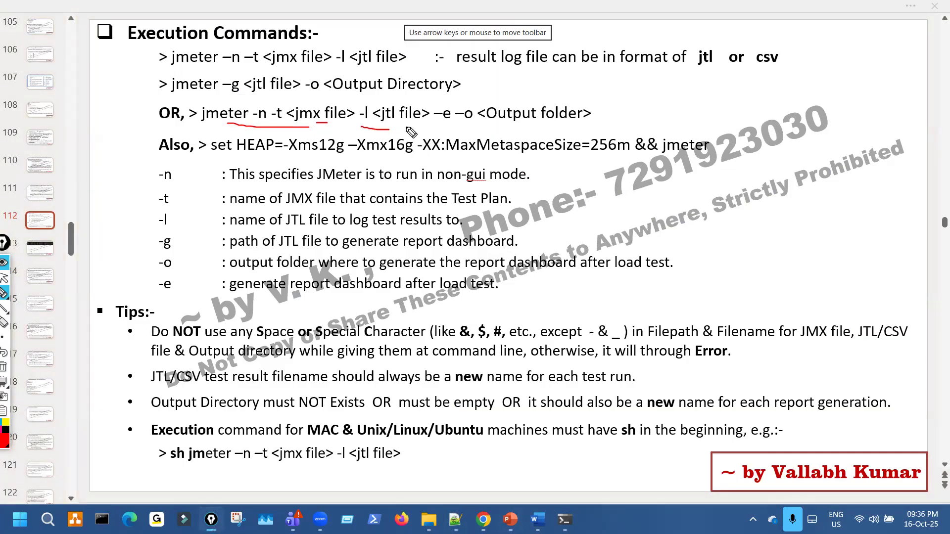
mouse_move(256, 120)
mouse_down()
mouse_move(352, 113)
mouse_move(298, 106)
mouse_move(297, 124)
mouse_up()
mouse_move(364, 122)
mouse_down()
mouse_move(372, 119)
mouse_move(357, 103)
mouse_move(359, 121)
mouse_move(402, 105)
mouse_move(407, 129)
mouse_move(407, 113)
mouse_up()
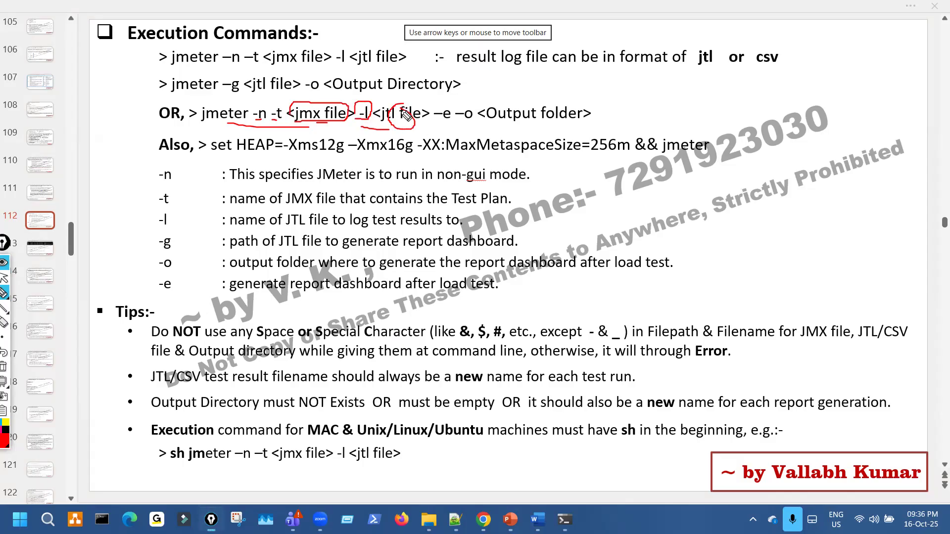
key(ctrl+shift+7)
key(ctrl+shift+2)
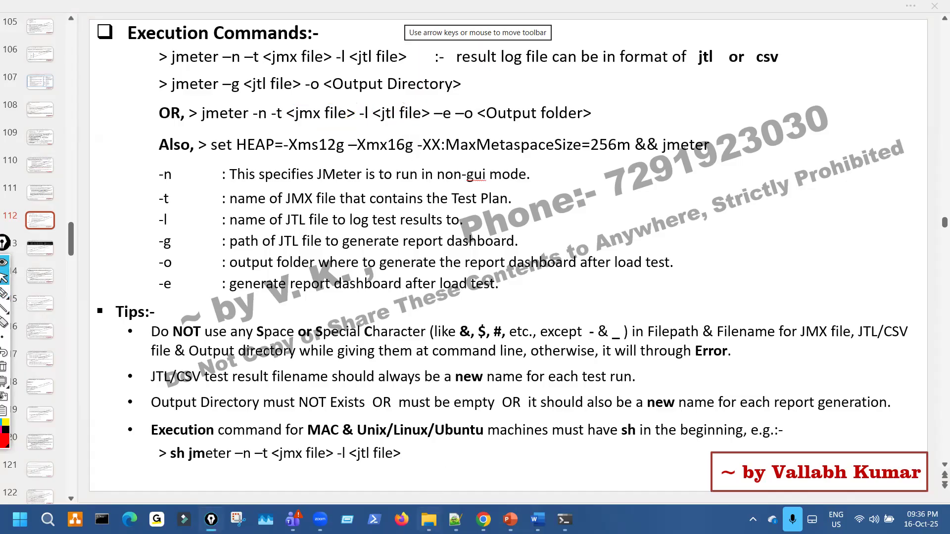
Switch to File Explorer, open PetStore's TestResults\PS01PB folder and examine the existing Run1_10Users_15thOct.jtl result file.
click(429, 520)
double_click(163, 120)
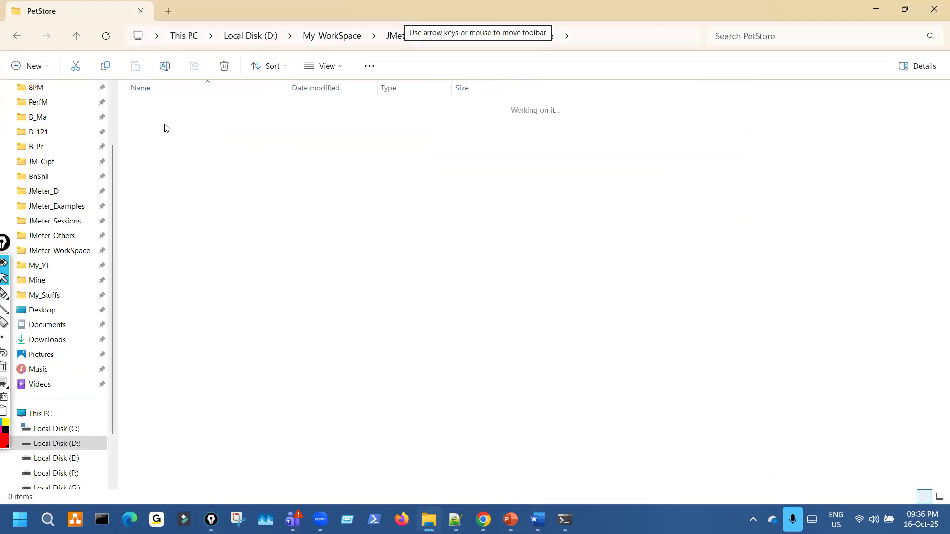
double_click(163, 107)
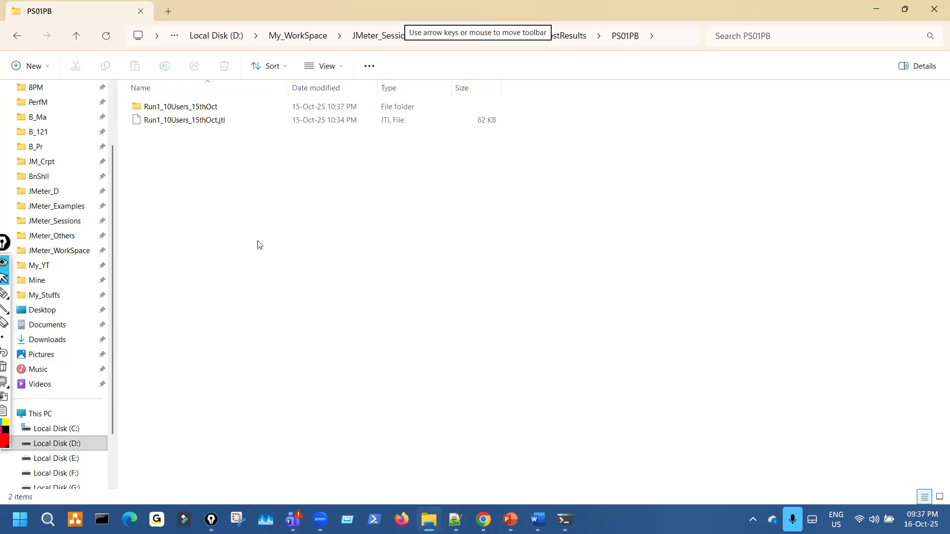
key(ctrl+shift+1)
mouse_move(159, 133)
mouse_down()
mouse_move(244, 129)
mouse_move(193, 112)
mouse_up()
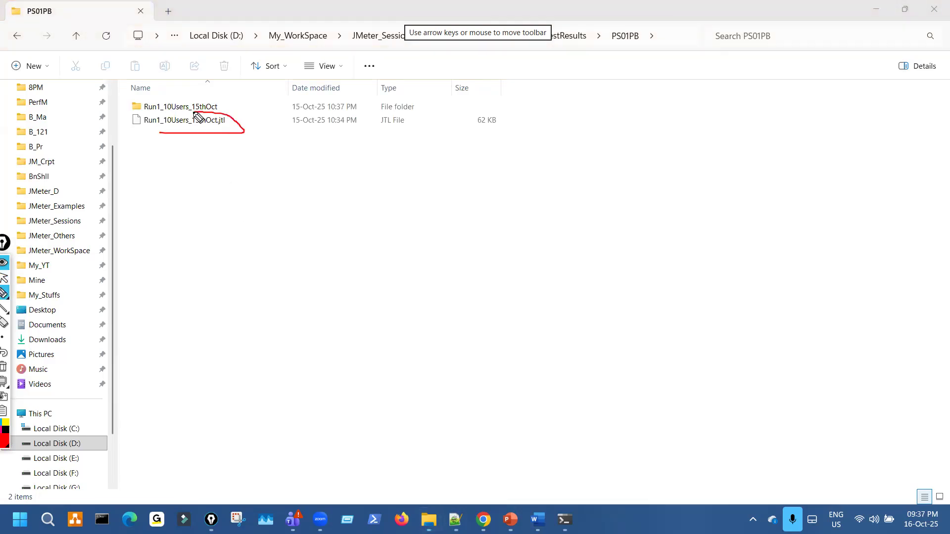
drag(135, 189, 161, 132)
drag(161, 131, 169, 147)
key(ctrl+shift+7)
key(ctrl+shift+1)
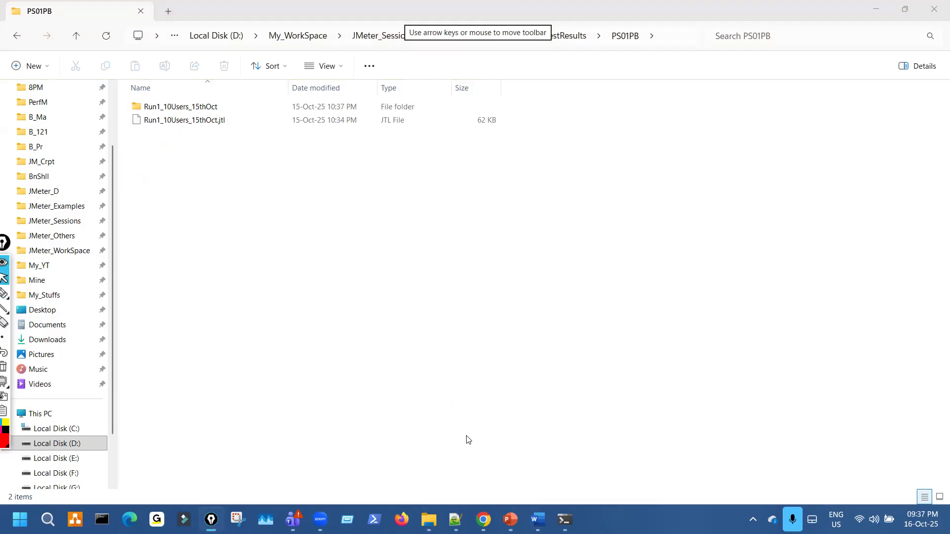
Return to the PowerPoint slide and mark the tip about using a new JTL/CSV result filename for each test run.
click(510, 519)
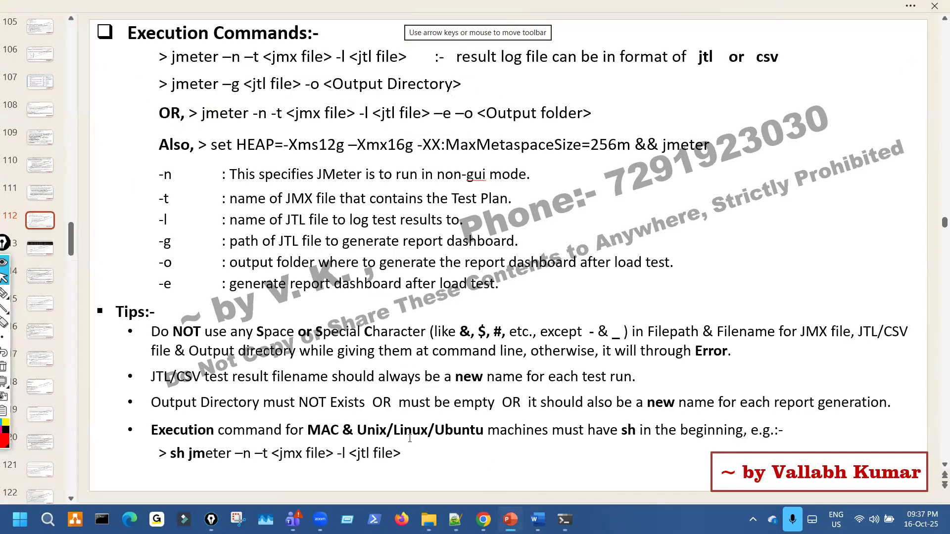
key(ctrl+shift+2)
drag(189, 386, 424, 385)
mouse_move(477, 366)
mouse_down()
mouse_move(453, 373)
mouse_move(500, 386)
mouse_move(509, 372)
mouse_up()
drag(639, 365, 681, 370)
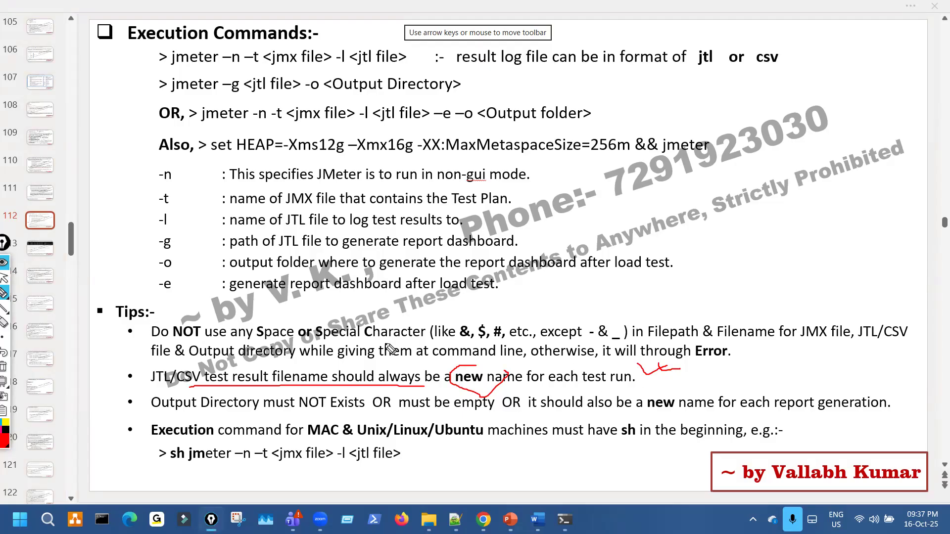
Review the tip on spaces and special characters in file paths and names, marking its key terms, and erase all annotations.
drag(151, 325, 182, 311)
drag(298, 340, 459, 343)
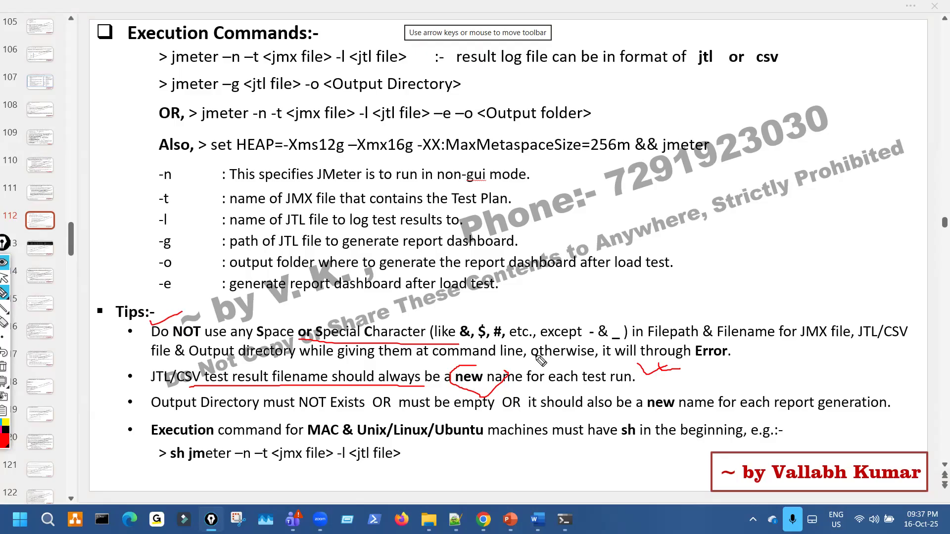
drag(479, 342, 453, 333)
drag(591, 336, 618, 342)
drag(686, 340, 756, 341)
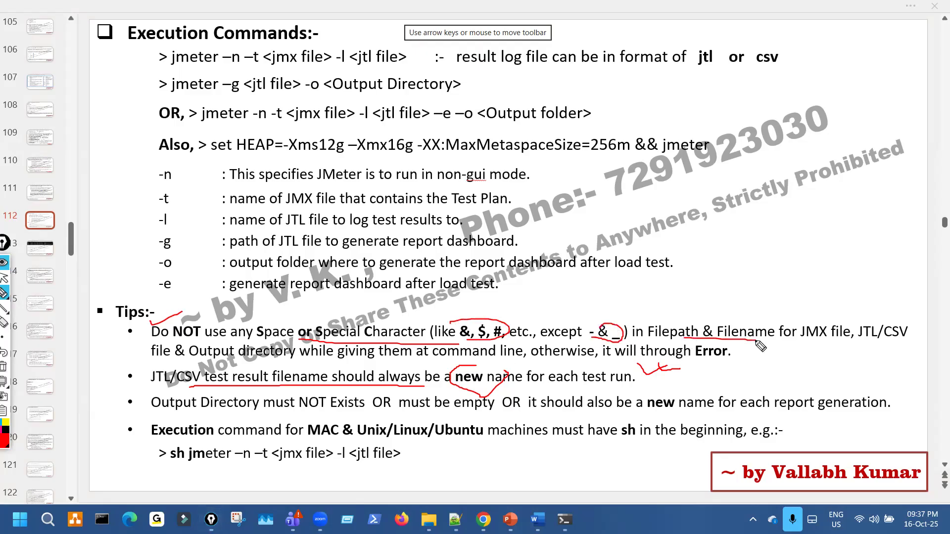
drag(817, 315, 840, 347)
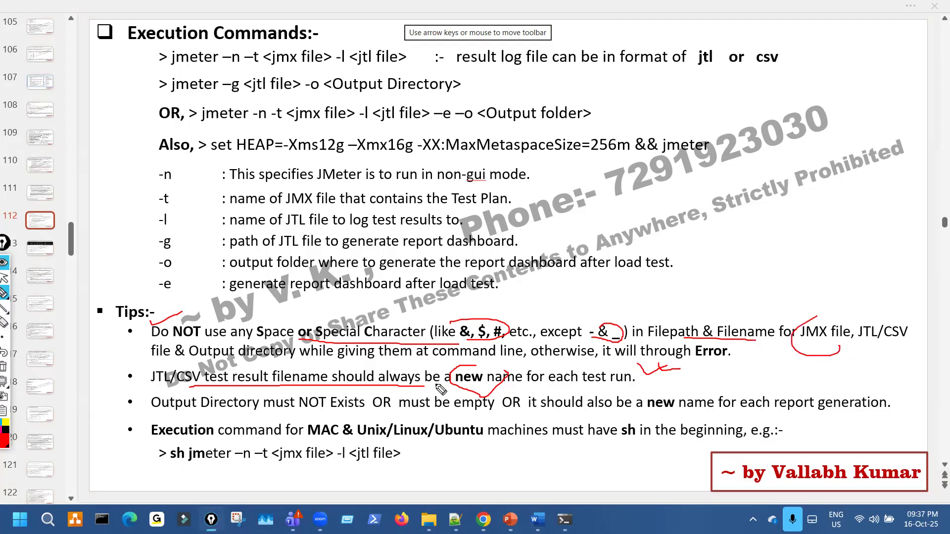
drag(210, 359, 344, 358)
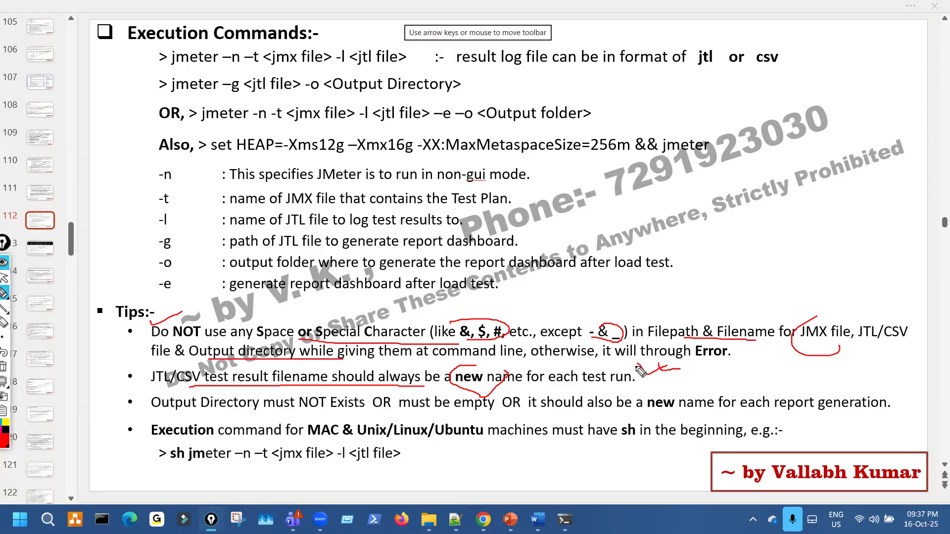
drag(708, 352, 715, 357)
mouse_move(697, 311)
mouse_down()
mouse_move(679, 338)
mouse_move(709, 342)
mouse_up()
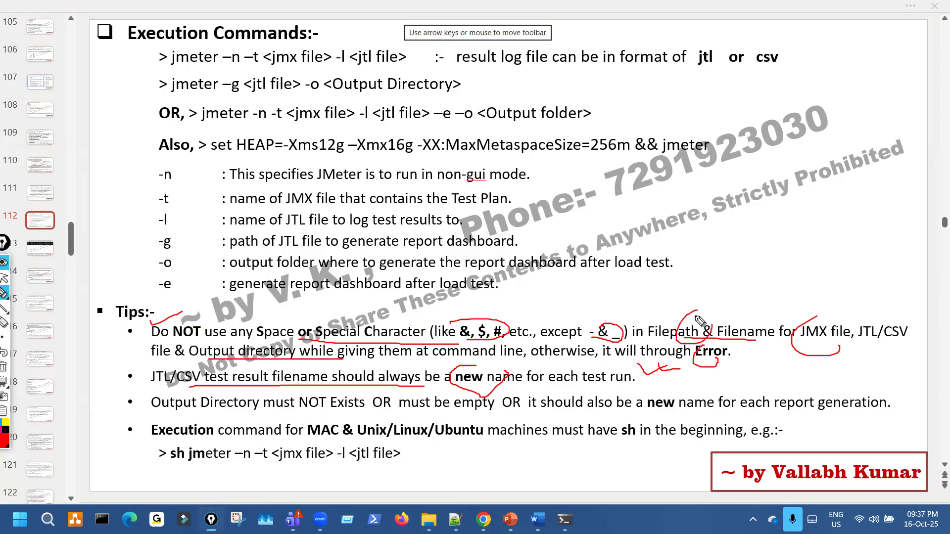
key(ctrl+shift+7)
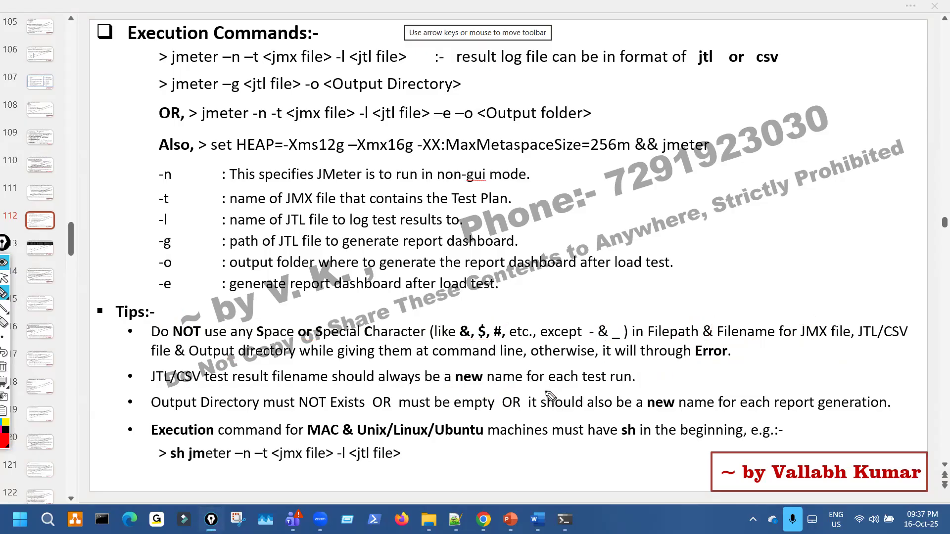
Review the naming tips for the result file and the output directory, underlining the key words, and clear the marks.
drag(172, 390, 198, 388)
drag(477, 387, 508, 388)
drag(198, 422, 294, 422)
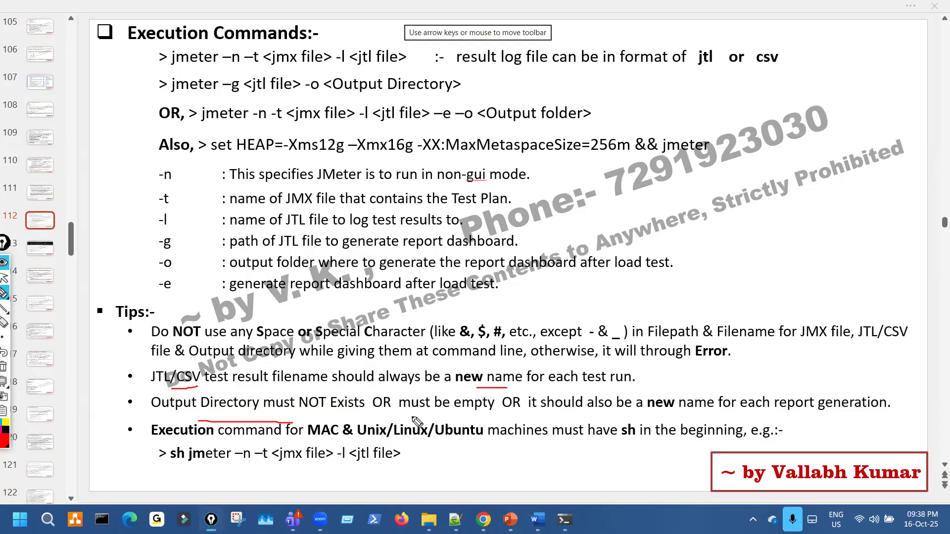
drag(347, 417, 451, 413)
drag(603, 417, 659, 413)
drag(715, 391, 759, 384)
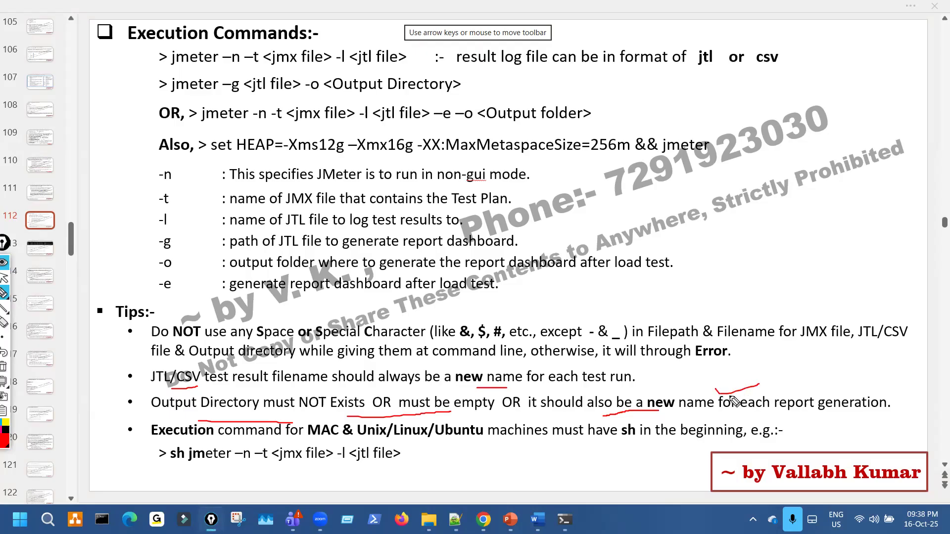
key(ctrl+shift+7)
key(ctrl+shift+2)
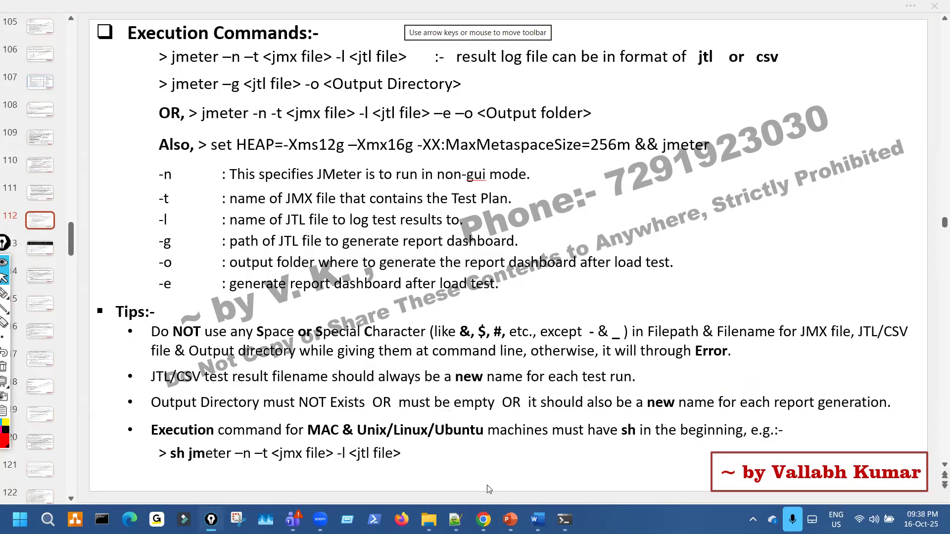
Switch to Notepad++ and underline the Run1_10Users_15thOct.jtl filename in the result path, clearing the mark when done.
click(455, 520)
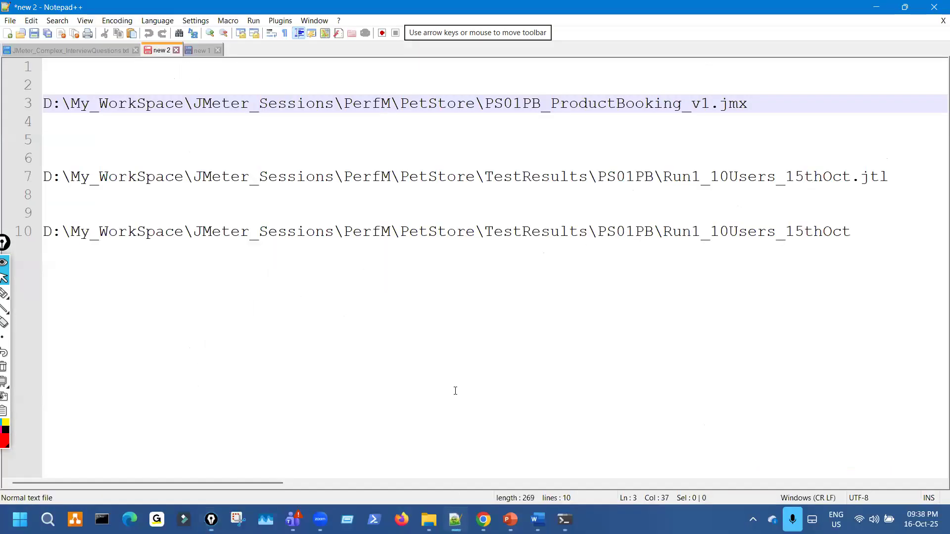
key(ctrl+shift+1)
drag(688, 186, 864, 186)
key(ctrl+shift+7)
key(ctrl+shift+2)
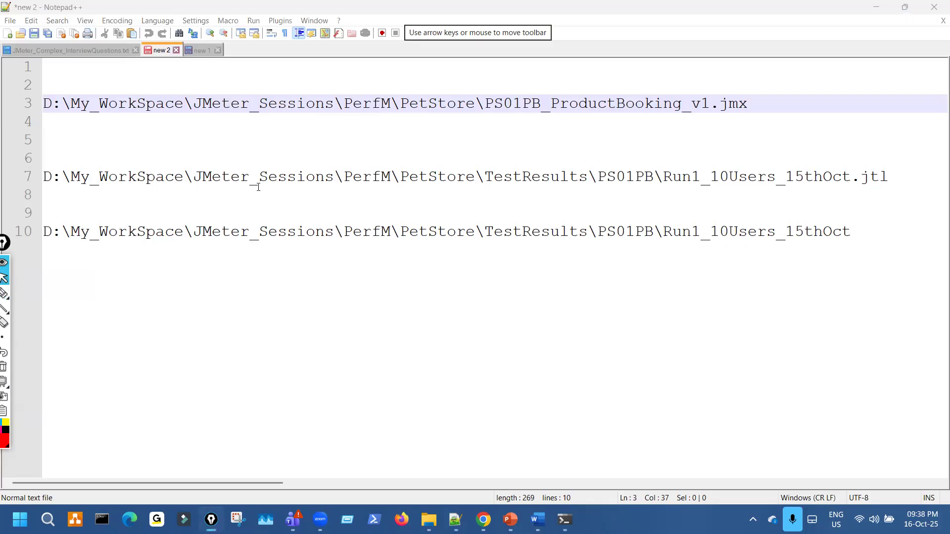
Copy the PS01PB results folder path, up to its trailing backslash, from the Run1 JTL line onto a new line below the existing paths.
drag(48, 176, 524, 195)
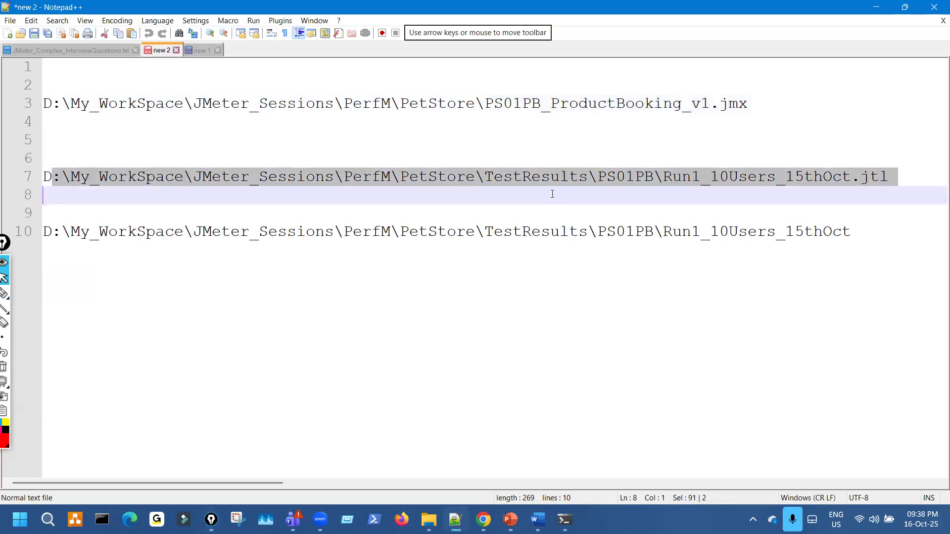
click(231, 187)
drag(44, 176, 667, 179)
key(ctrl+c)
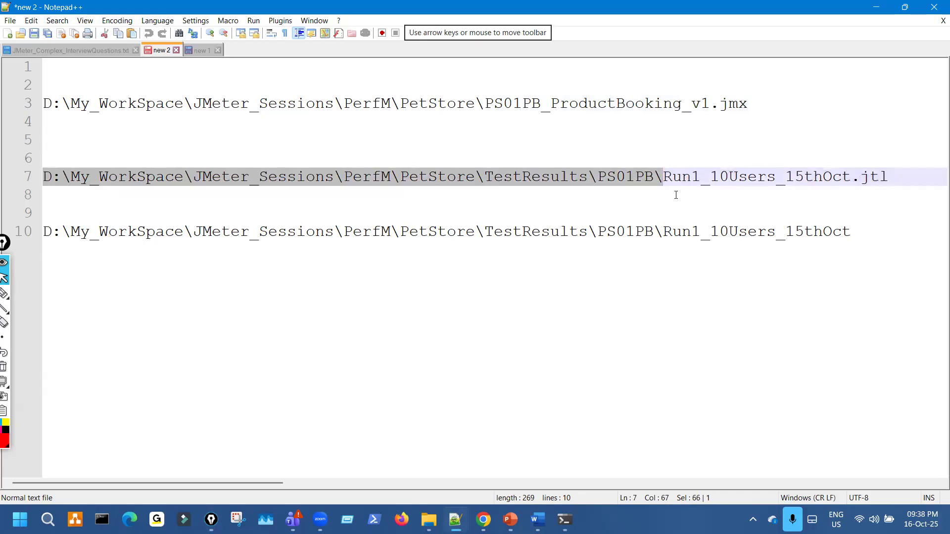
click(882, 231)
key(Return)
key(Return)
key(Return)
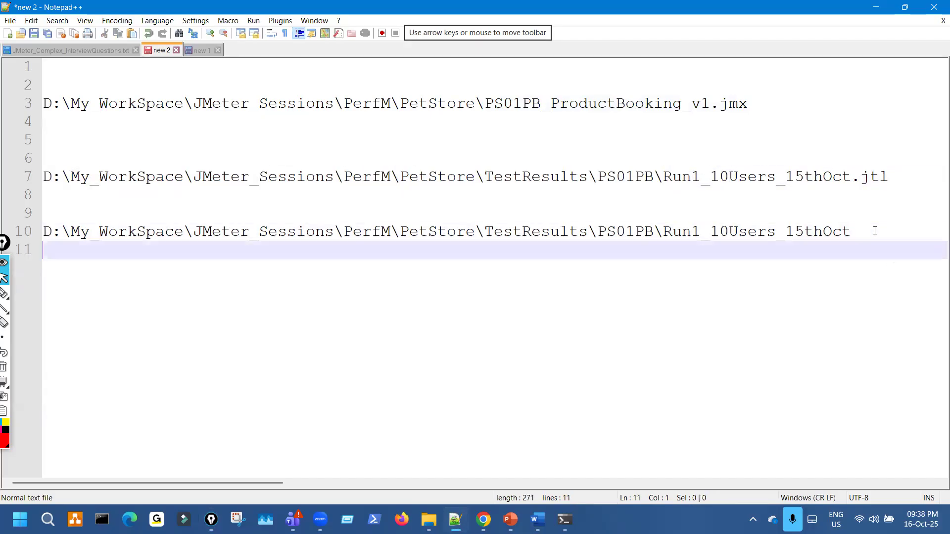
key(ctrl+v)
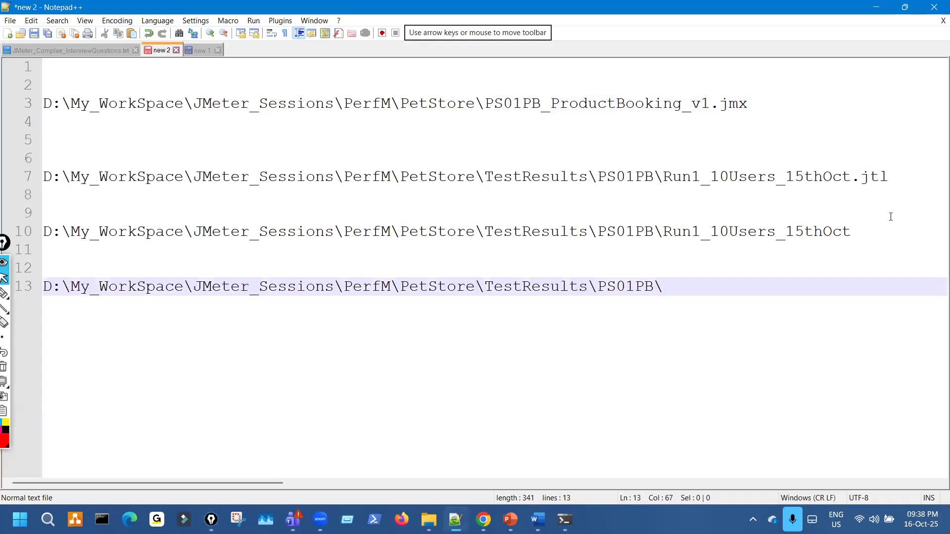
ctrl+scroll(837, 262, down, 1)
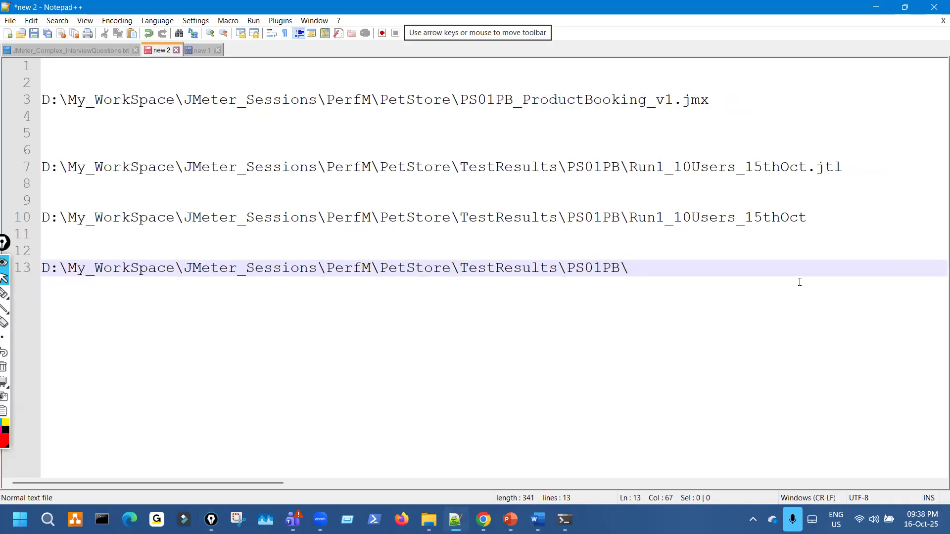
Complete the new path with the result filename Run2_10Users_2Loops_16thOct.jtl.
text(Run2_10Users_2)
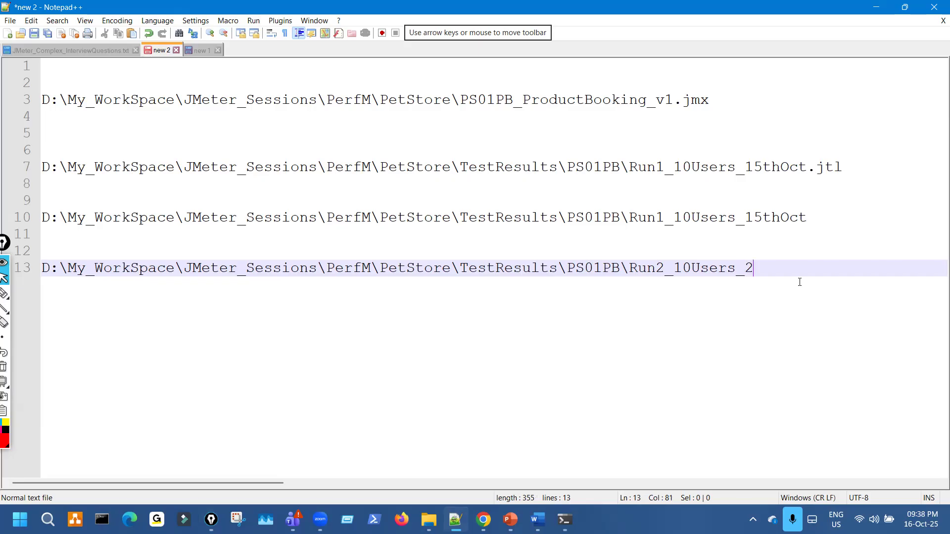
text(Loops_1)
text(6thOct)
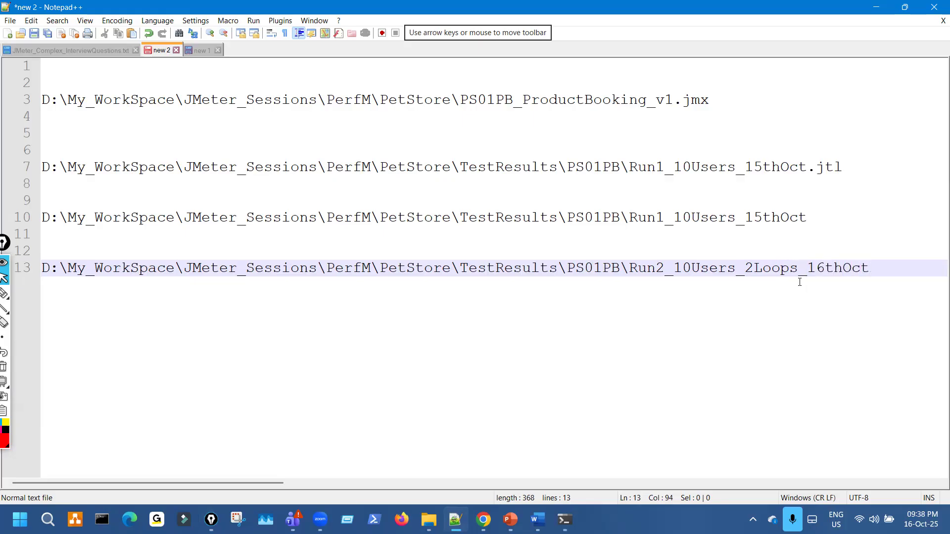
text(.jtl)
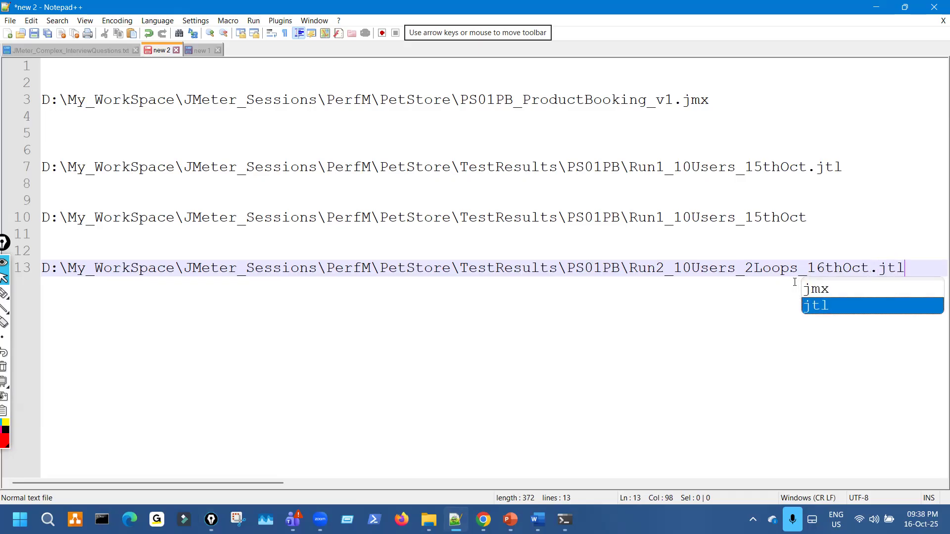
key(Escape)
Copy the full Run2_10Users_2Loops_16thOct.jtl path and append it to the JMeter command in PowerShell.
drag(42, 268, 904, 268)
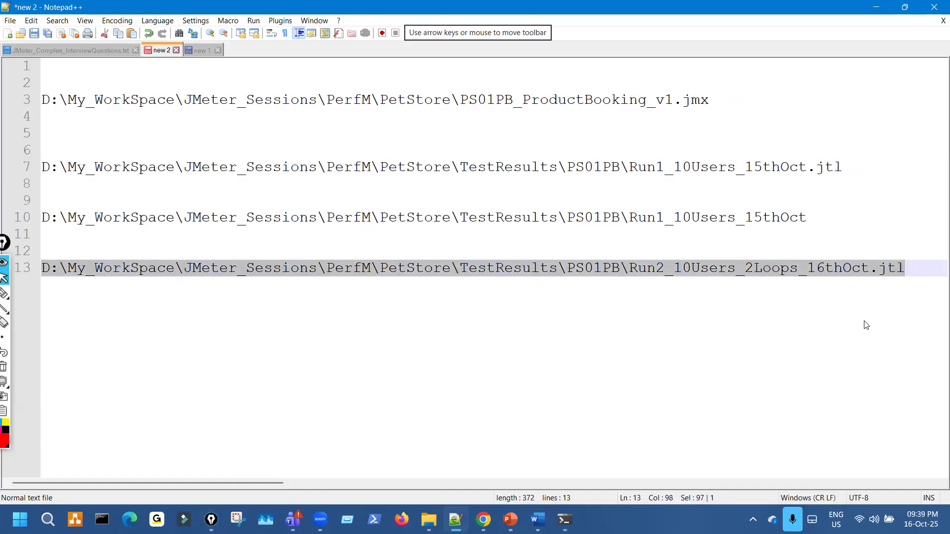
key(ctrl+c)
key(alt+Tab)
key(ctrl+v)
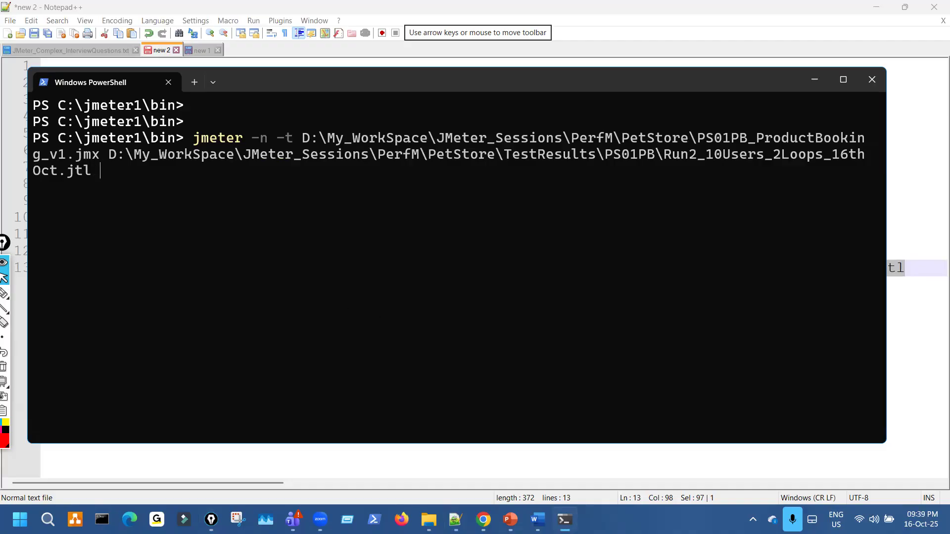
Switch to the PowerPoint slide, mark the result file and output folder parts of the combined execution command, and clear the marks.
click(511, 519)
key(ctrl+p)
mouse_move(361, 123)
mouse_down()
mouse_move(420, 115)
mouse_move(404, 130)
mouse_move(389, 126)
mouse_move(477, 123)
mouse_move(435, 104)
mouse_move(453, 127)
mouse_move(532, 127)
mouse_up()
drag(485, 104, 519, 95)
key(ctrl+shift+7)
key(ctrl+shift+2)
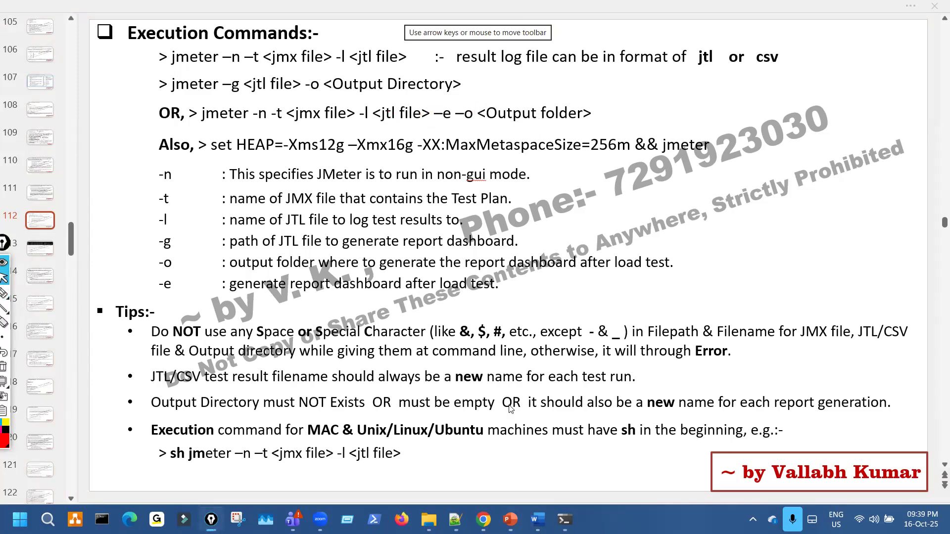
Switch to File Explorer, mark how the Run1 JTL file relates to its report folder, and look inside the Run1_10Users_15thOct folder.
click(429, 520)
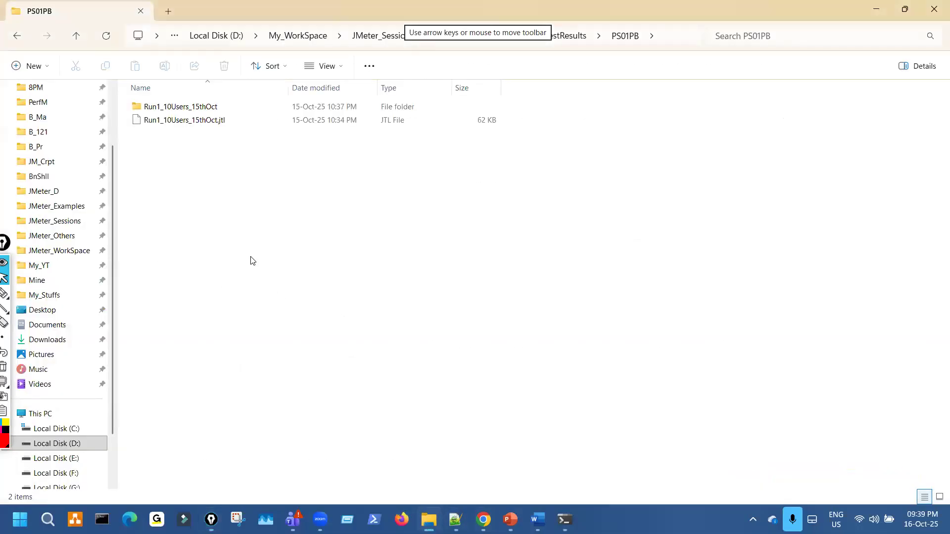
key(ctrl+shift+3)
mouse_move(217, 131)
mouse_down()
mouse_move(231, 128)
mouse_move(209, 80)
mouse_move(208, 97)
mouse_up()
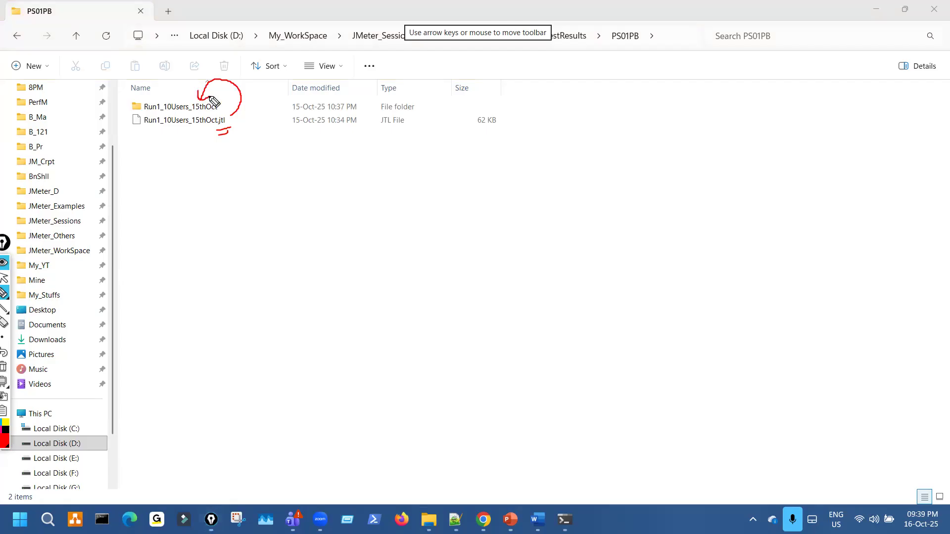
key(ctrl+shift+7)
key(ctrl+shift+2)
double_click(202, 112)
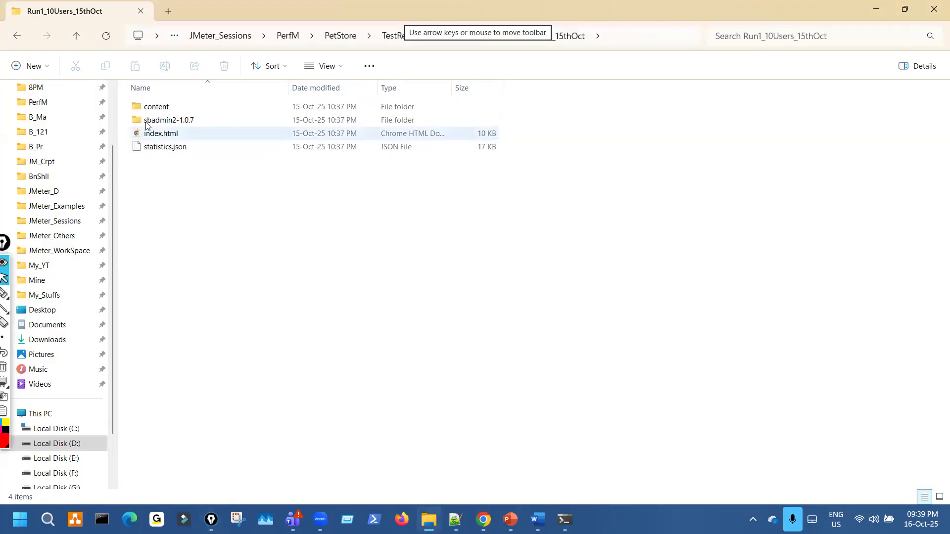
click(17, 36)
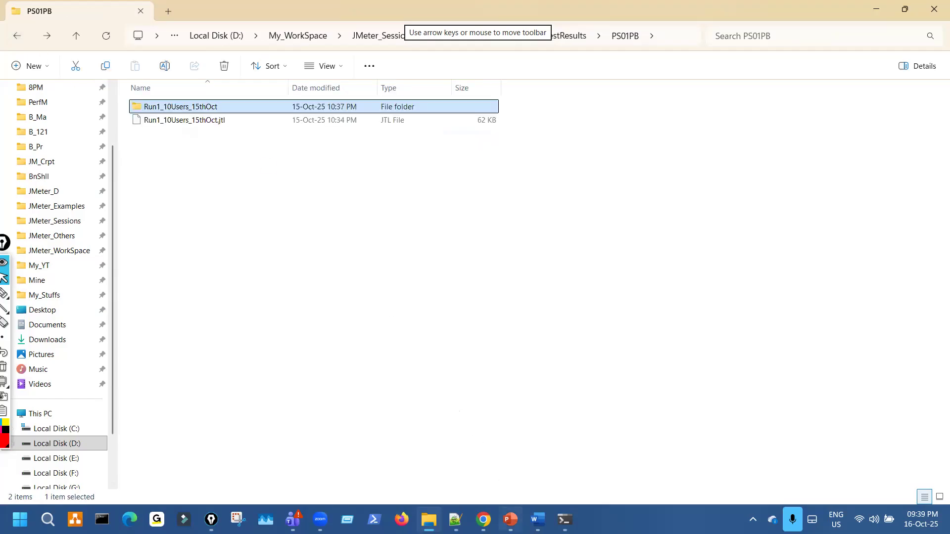
Check the -e and -o options in the slide's combined command and append -e -o to the command in PowerShell.
click(510, 520)
key(ctrl+shift+3)
drag(427, 127, 441, 128)
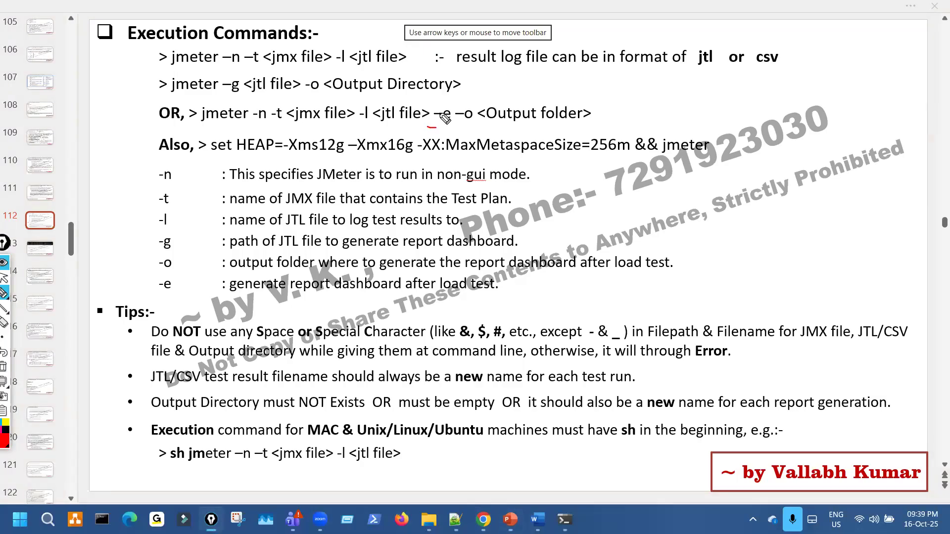
key(ctrl+shift+7)
click(560, 515)
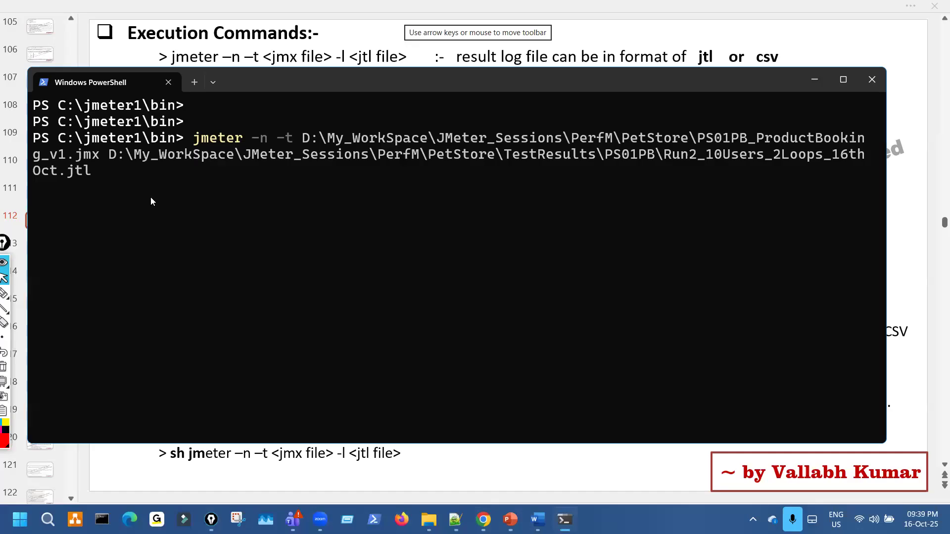
text(-e -o)
Switch to Notepad++, mark the .jtl extension and the Run2 name in the new result path, and clear the marks.
click(429, 520)
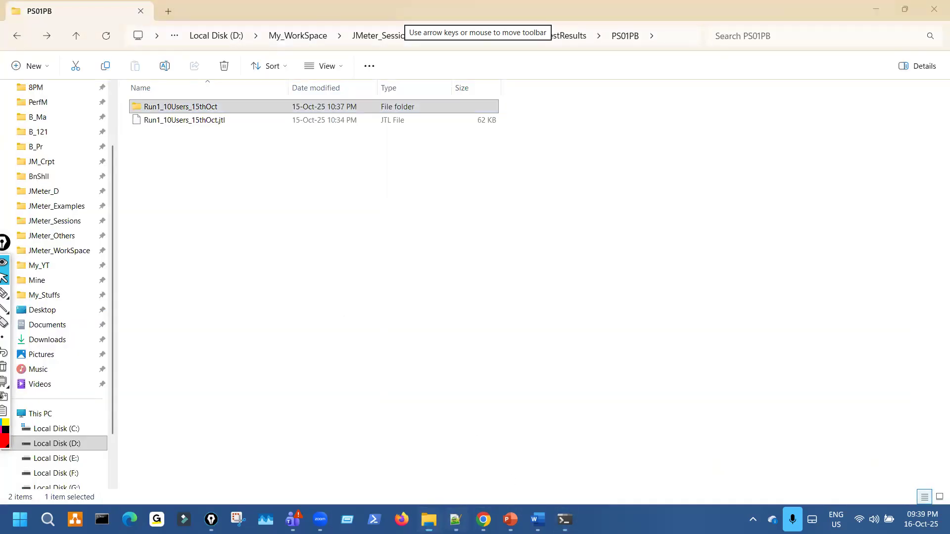
click(456, 519)
key(ctrl+shift+3)
drag(878, 282, 895, 282)
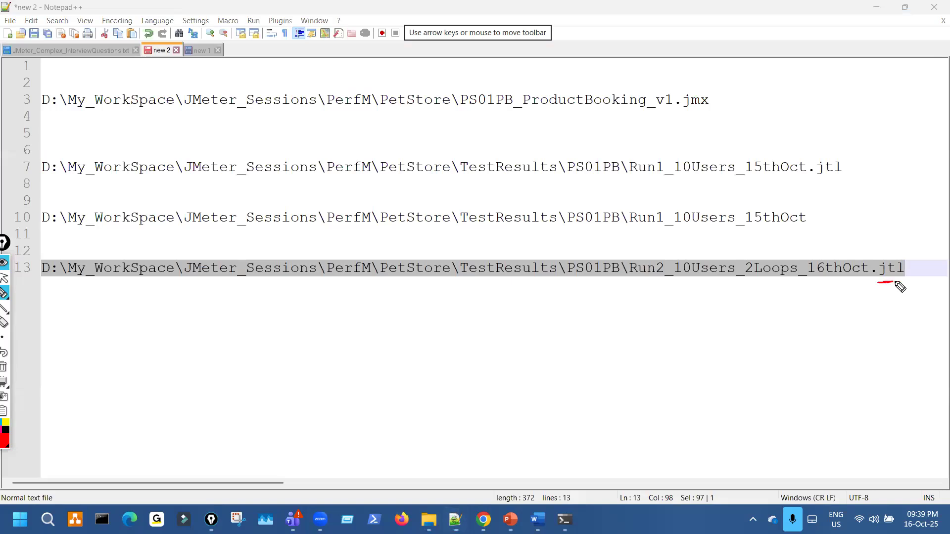
mouse_move(663, 281)
mouse_down()
mouse_move(863, 276)
mouse_move(865, 258)
mouse_move(639, 264)
mouse_up()
key(ctrl+shift+7)
key(ctrl+shift+2)
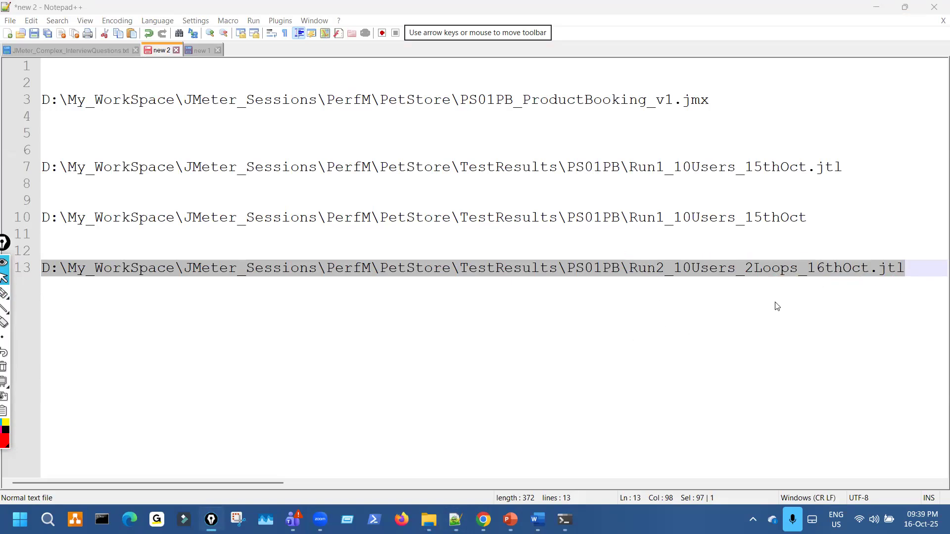
Add the Run2_10Users_2Loops_16thOct path without .jtl on a new line as the output folder, and insert a blank line above the Run2 paths.
click(810, 287)
drag(42, 267, 868, 267)
key(ctrl+c)
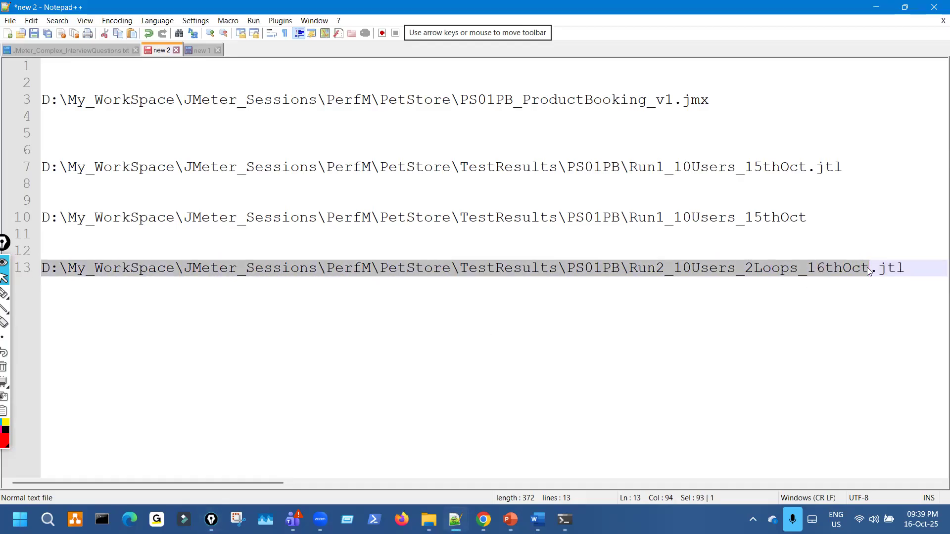
click(922, 268)
key(Return)
key(Return)
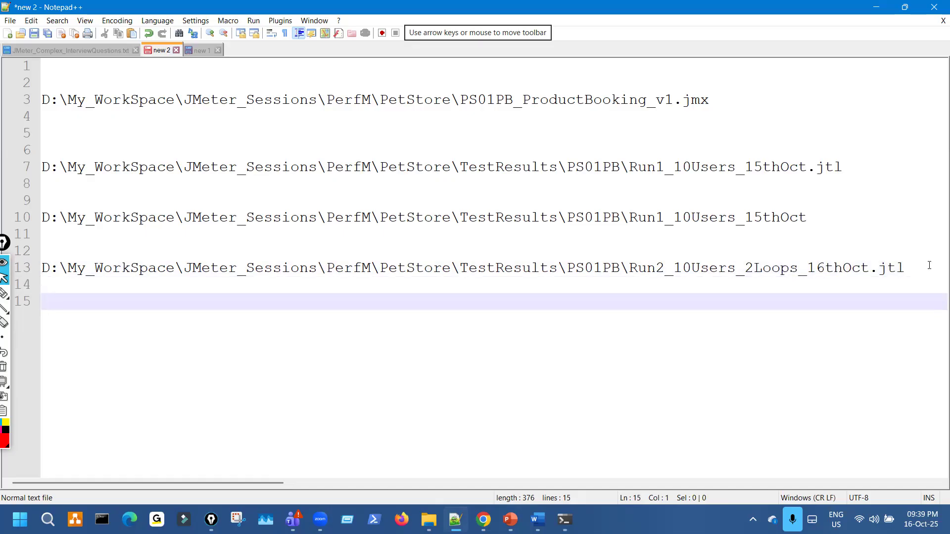
key(Return)
key(ctrl+v)
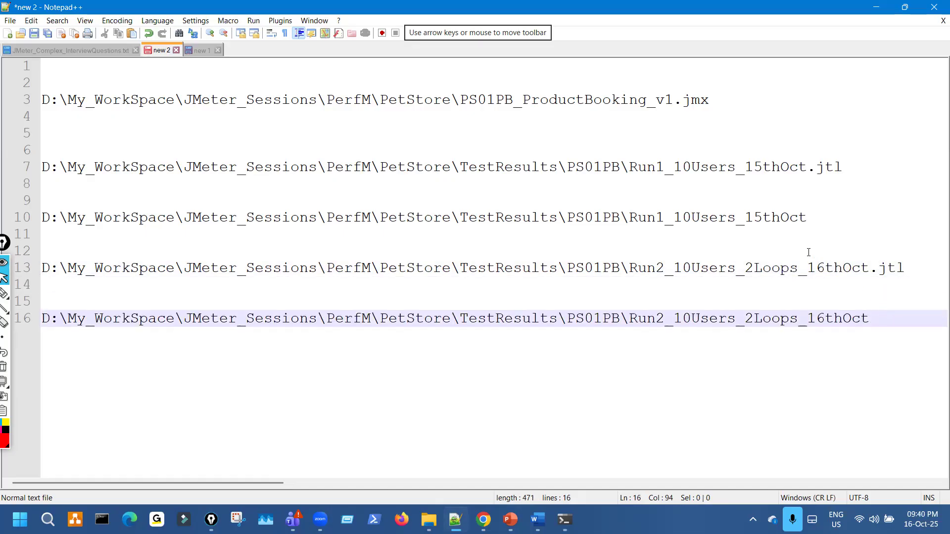
click(808, 253)
key(Return)
Mark the matching JTL and output folder names of the Run1 and Run2 path pairs, and clear all annotations.
key(ctrl+shift+1)
mouse_move(802, 176)
mouse_down()
mouse_move(798, 208)
mouse_move(812, 210)
mouse_up()
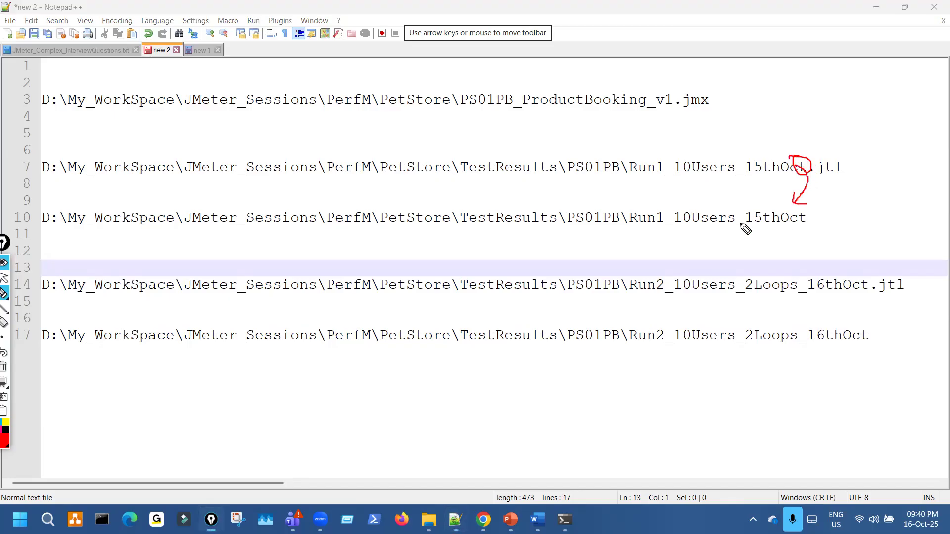
drag(642, 229, 796, 228)
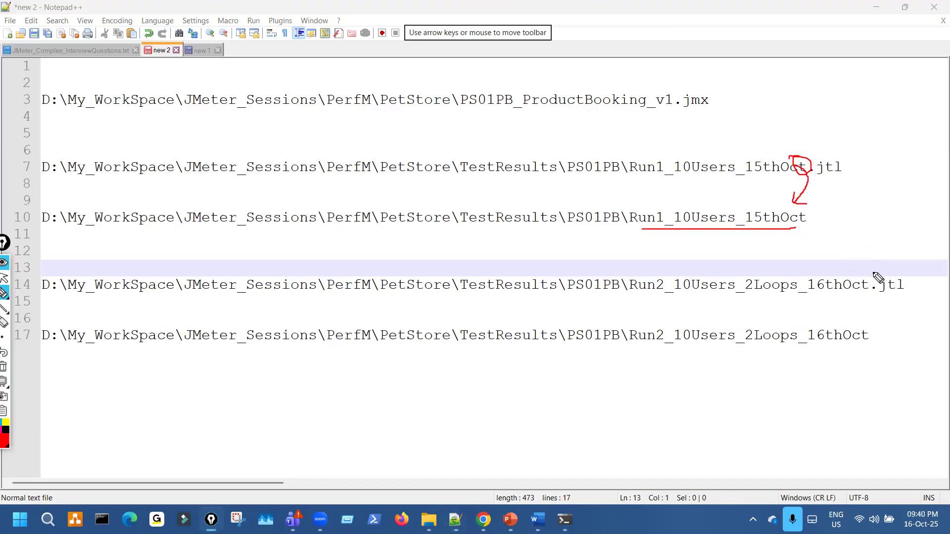
drag(865, 299, 700, 296)
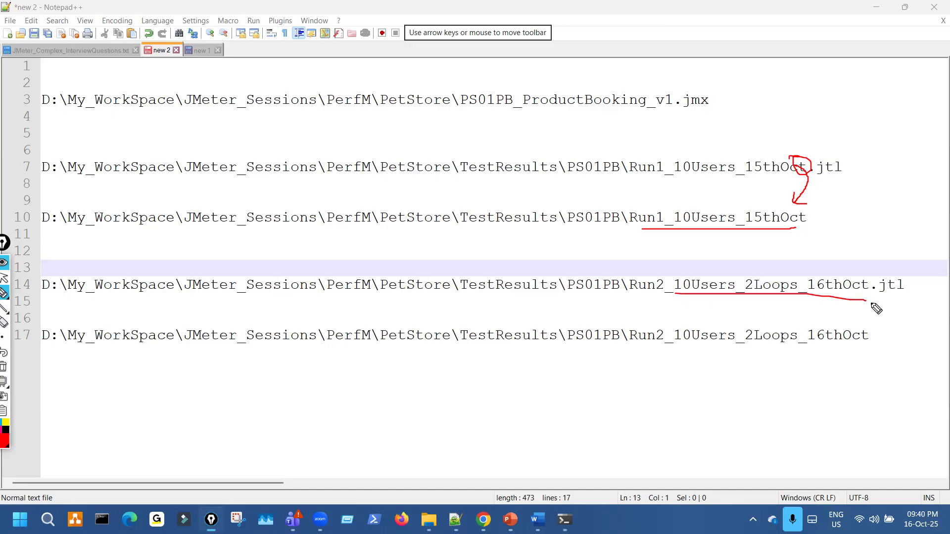
mouse_move(828, 271)
mouse_down()
mouse_move(850, 263)
mouse_move(853, 280)
mouse_move(866, 273)
mouse_move(836, 332)
mouse_move(845, 333)
mouse_up()
drag(626, 352, 852, 358)
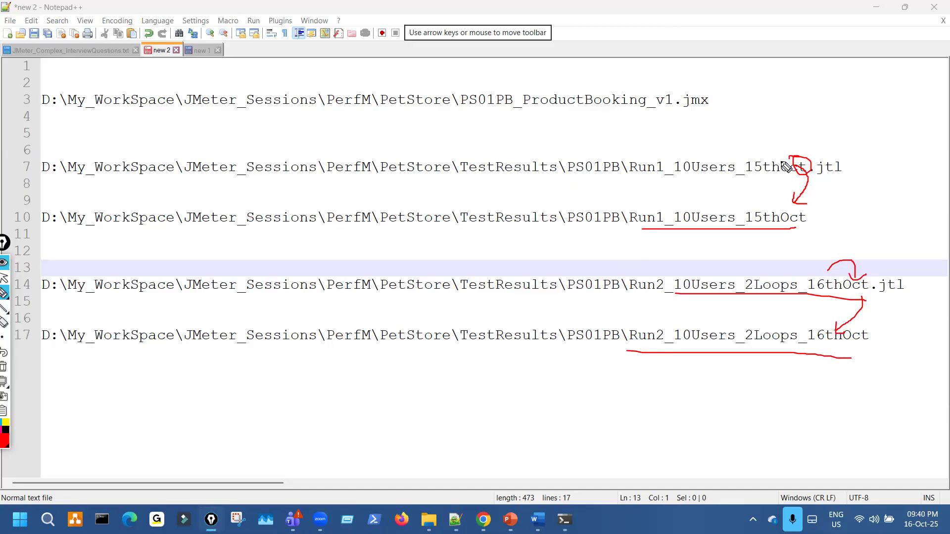
key(ctrl+shift+7)
key(ctrl+shift+2)
Switch to the PowerPoint slide, mark the two separate commands and the combined command with its -l, -e and -o parts, and clear the marks.
click(511, 518)
key(ctrl+shift+3)
drag(169, 61, 191, 44)
drag(166, 91, 213, 76)
drag(231, 130, 545, 149)
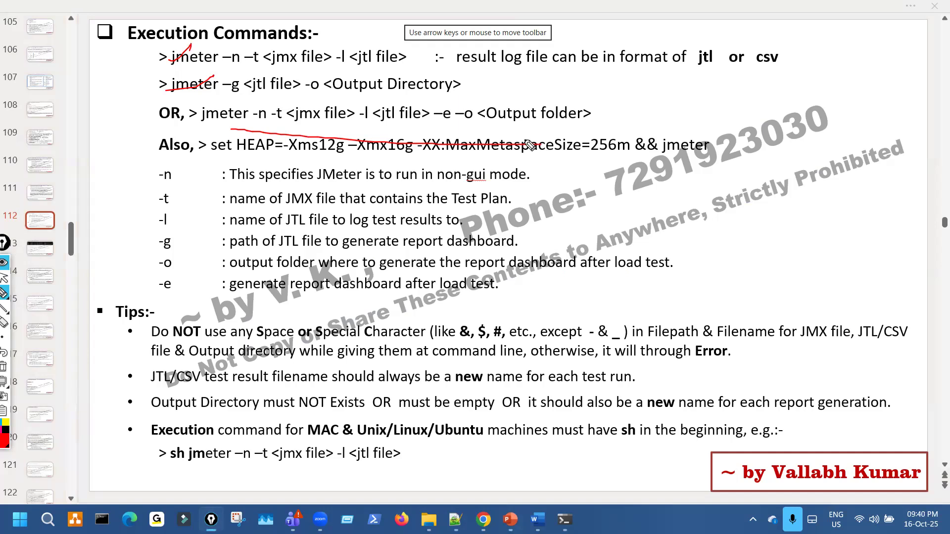
drag(342, 111, 380, 101)
key(ctrl+shift+2)
key(ctrl+shift+3)
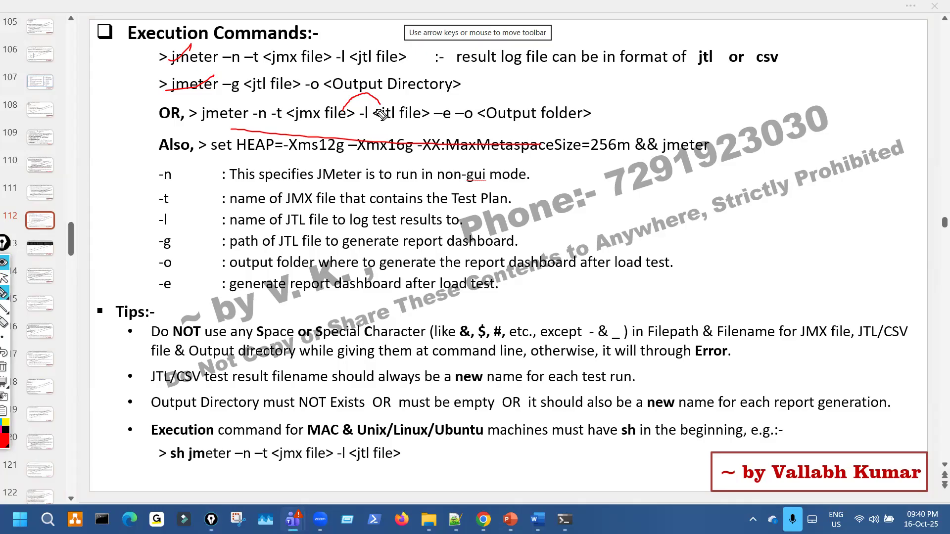
mouse_move(375, 99)
mouse_down()
mouse_move(441, 129)
mouse_move(490, 118)
mouse_up()
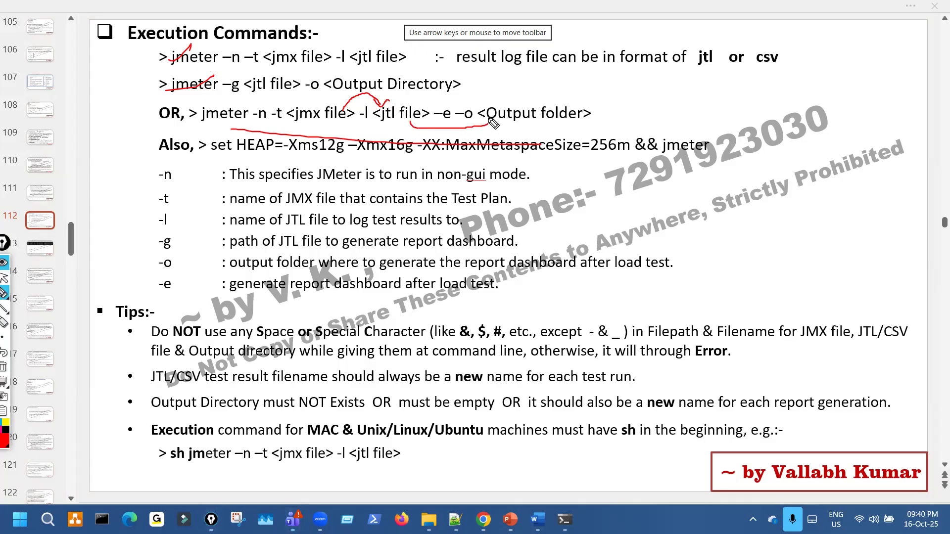
key(ctrl+shift+7)
key(ctrl+shift+2)
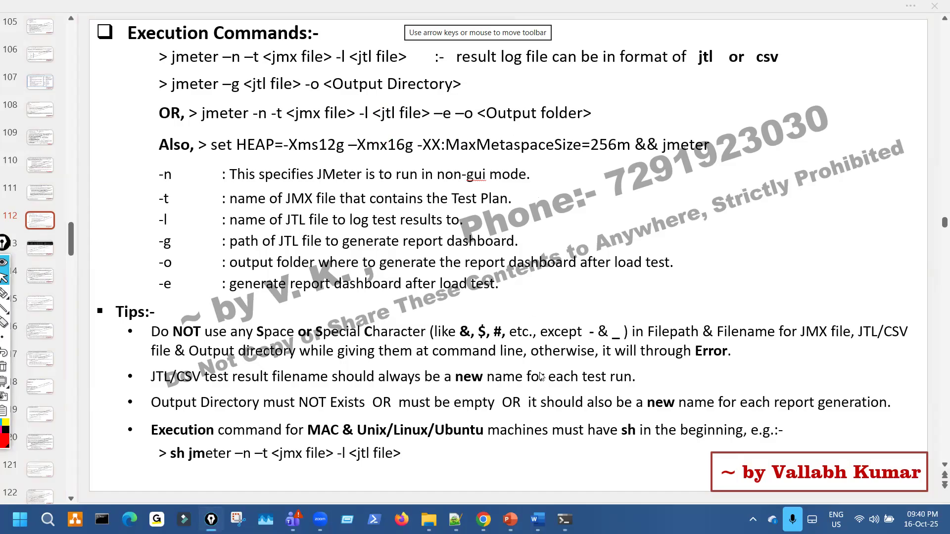
Append the Run2_10Users_2Loops_16thOct output folder path to the command in PowerShell, maximize the window, and try to run the command.
click(564, 519)
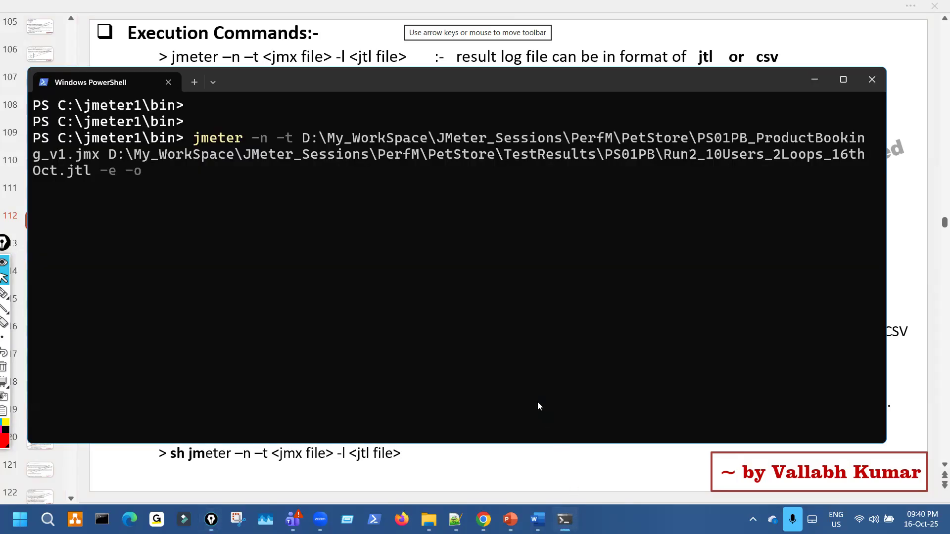
key(ctrl+v)
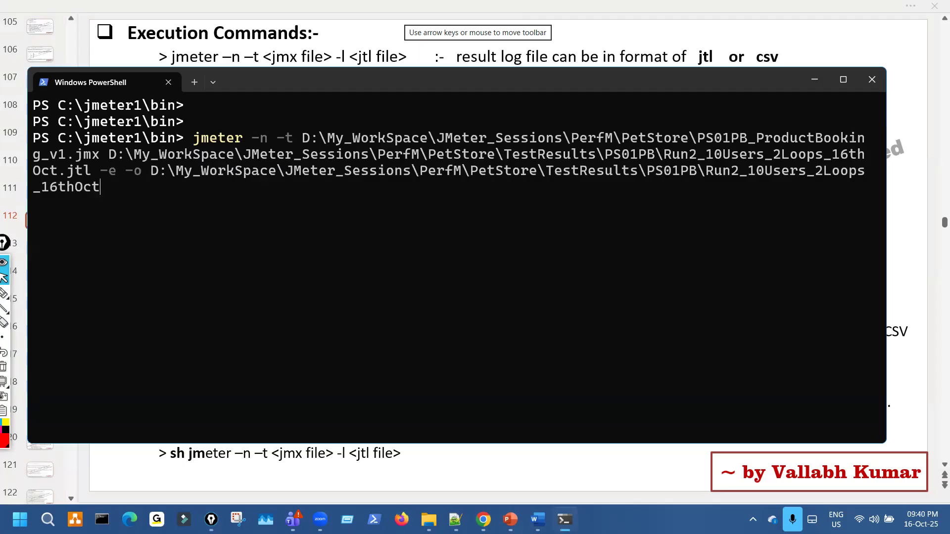
key(BackSpace)
text(t)
click(843, 79)
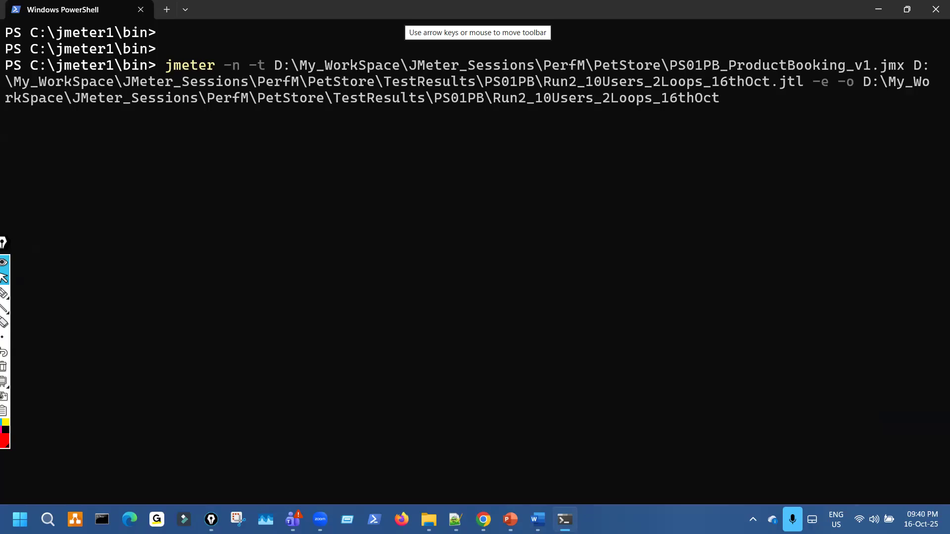
key(Return)
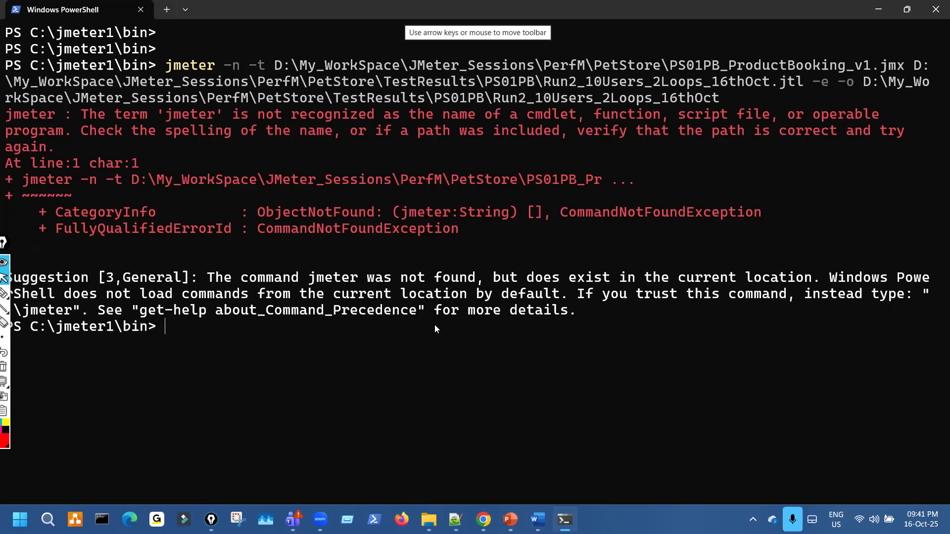
Recall the full non-GUI command, change jmeter to jmeter.bat, and try to run it.
key(Up)
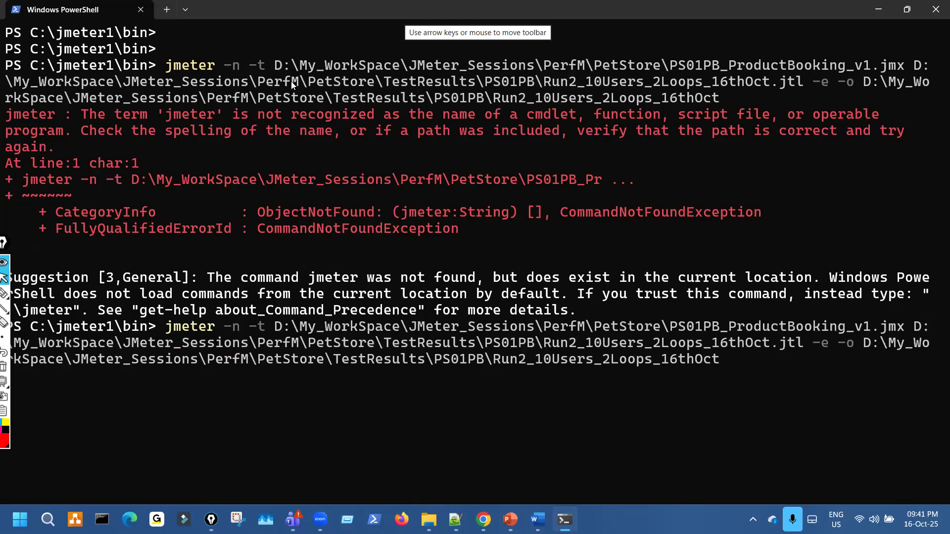
drag(274, 65, 719, 99)
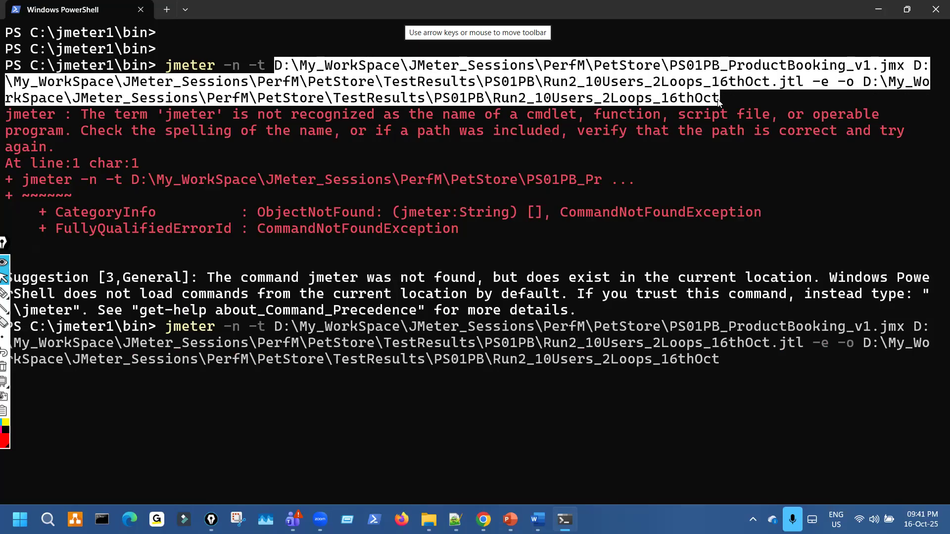
click(745, 323)
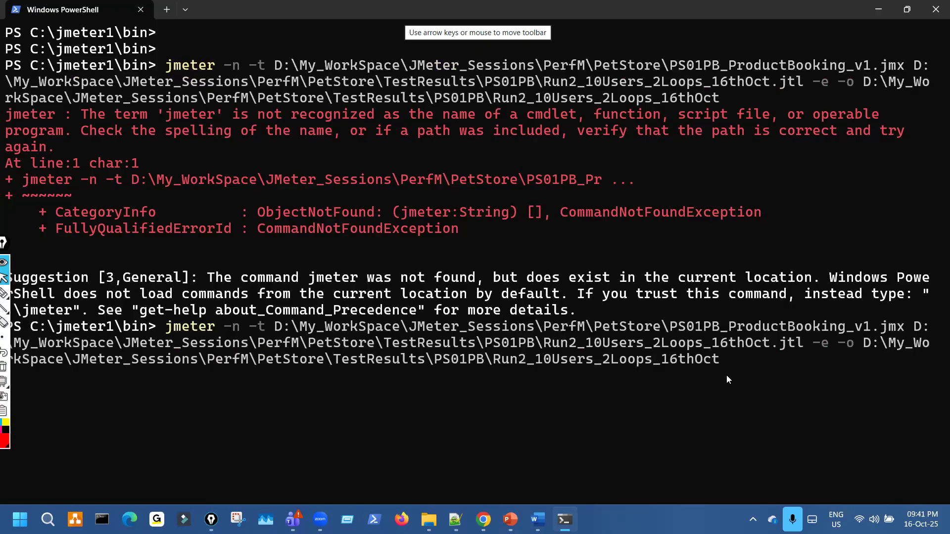
key(Right)
key(Right)
key(Right)
key(Right)
key(Right)
text(.bat)
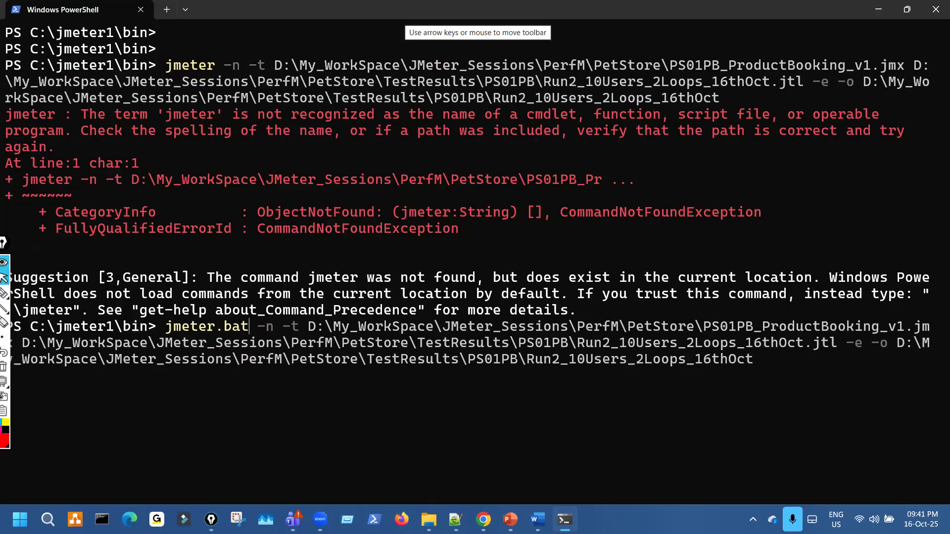
key(Return)
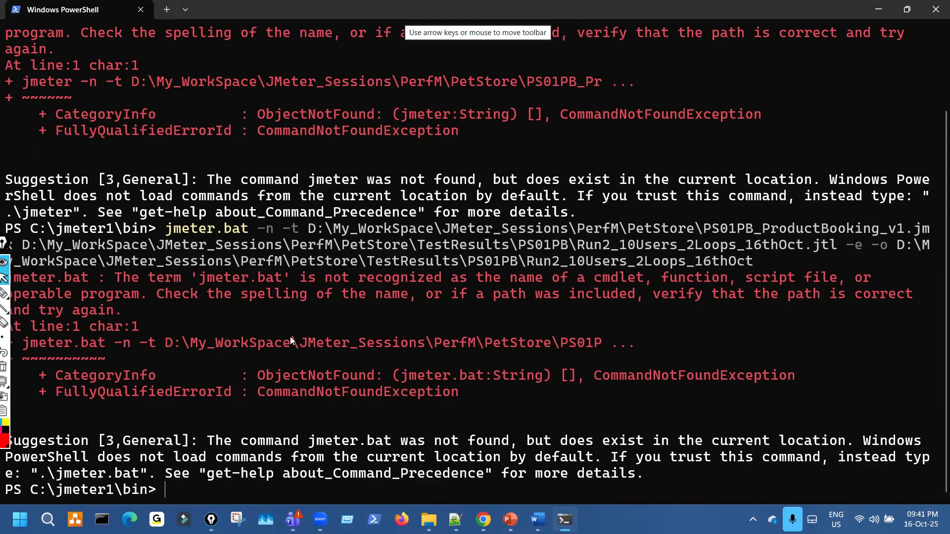
Clear the console, try the full command as sh jmeter without .bat, and try to run jmeter on its own.
text(clear)
key(Return)
key(Up)
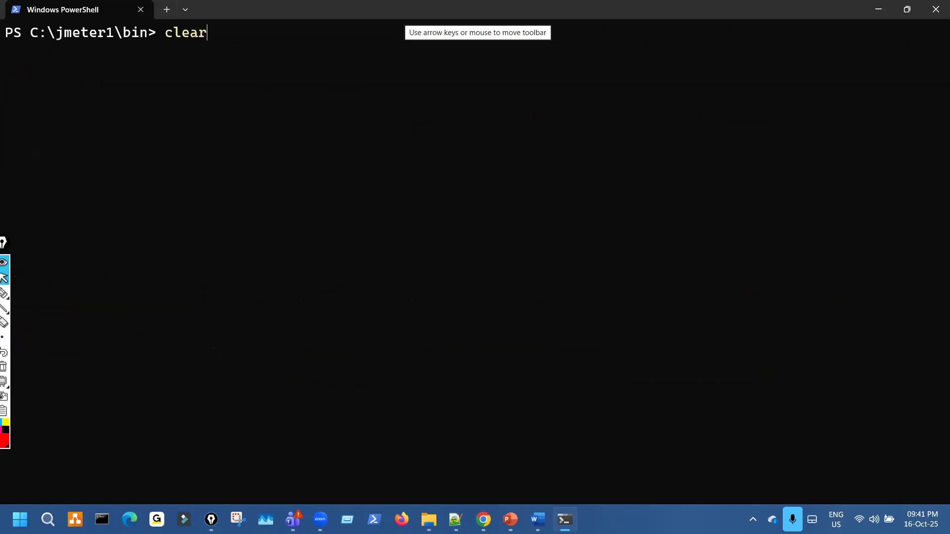
key(Up)
key(Home)
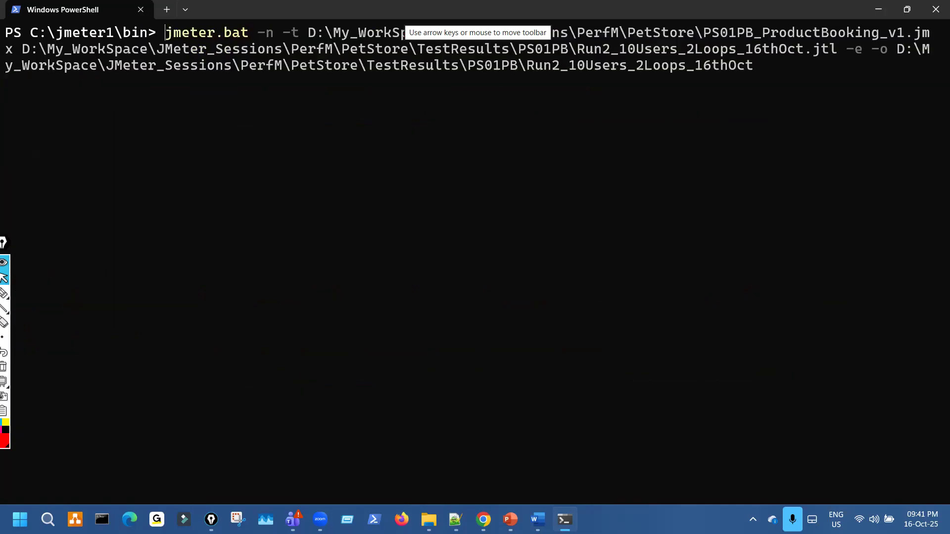
text(sh)
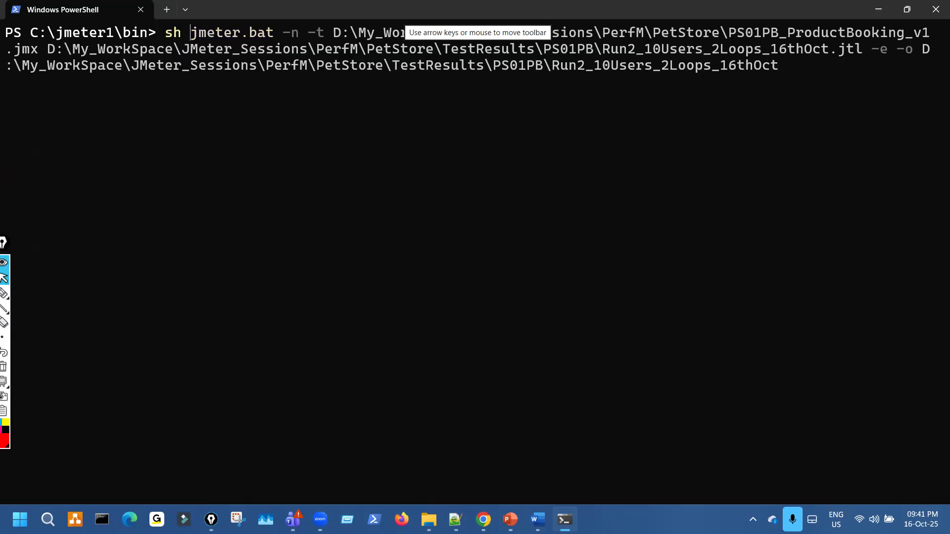
key(Right)
key(Right)
key(Right)
key(Right)
key(Right)
key(Right)
key(Right)
key(Right)
key(Right)
key(Right)
key(BackSpace)
key(BackSpace)
key(BackSpace)
key(BackSpace)
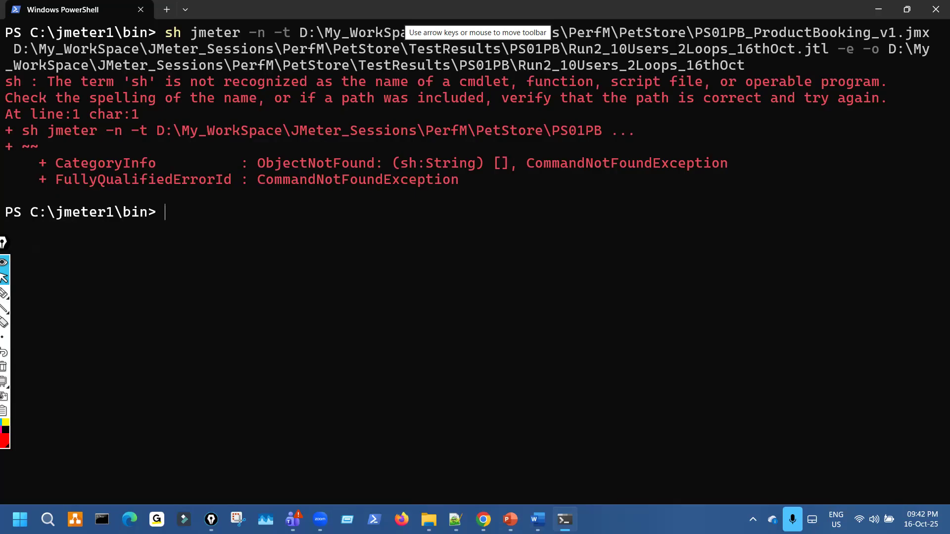
text(jmeter)
key(Return)
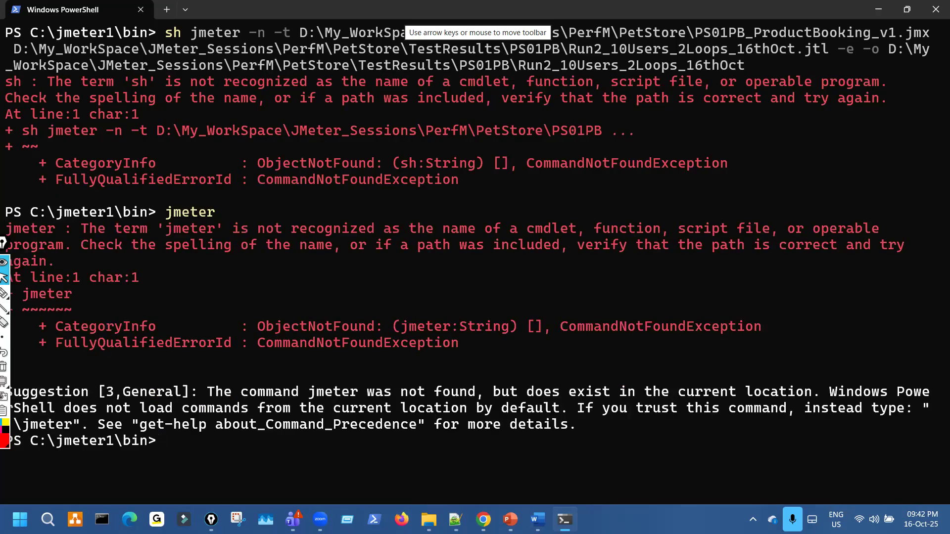
Clear the console, list the files in C:\jmeter1\bin, and look for jmeter.bat among them.
text(clear)
key(Return)
text(ls)
key(Return)
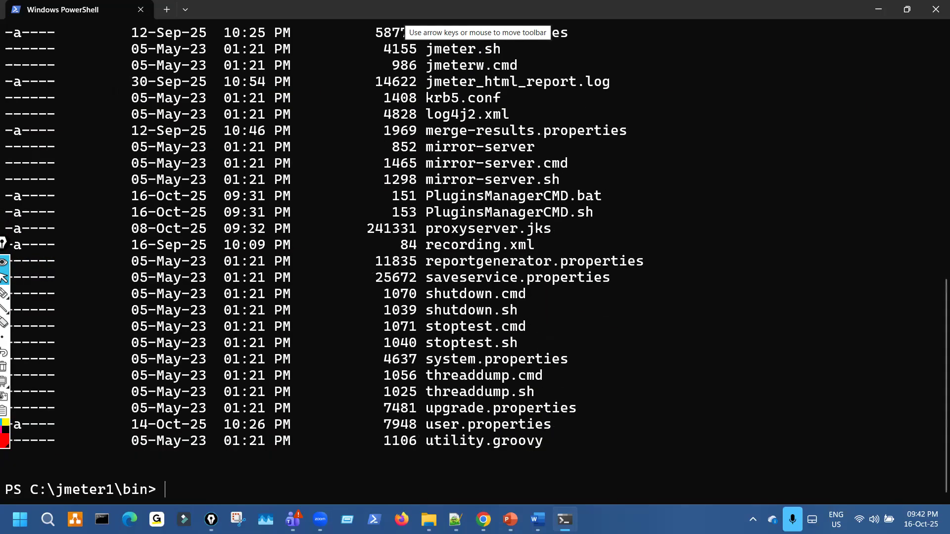
scroll(271, 343, down, 6)
scroll(107, 388, up, 9)
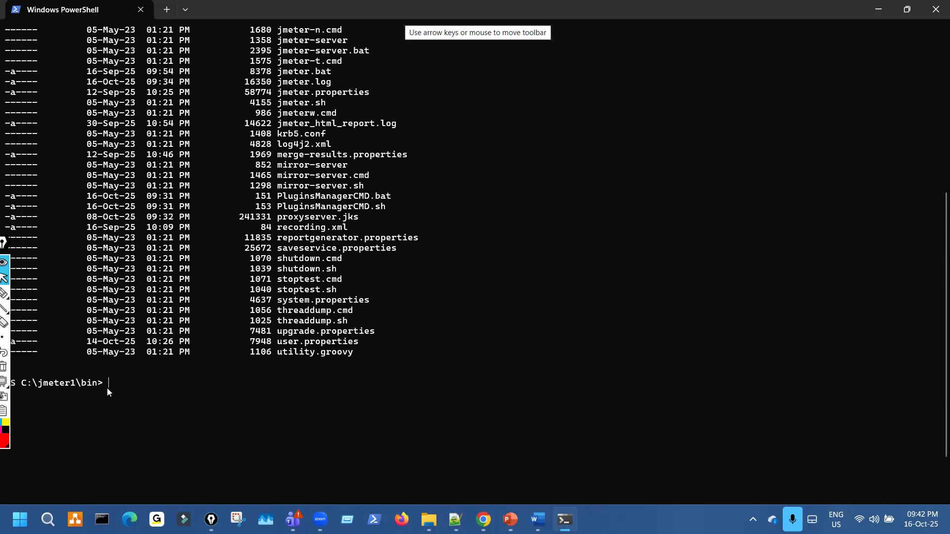
scroll(108, 392, up, 1)
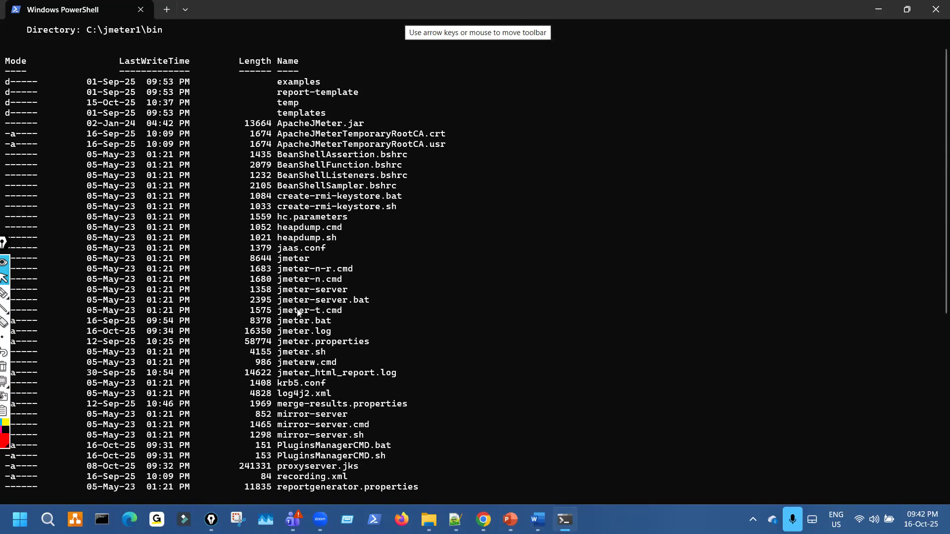
drag(285, 323, 338, 325)
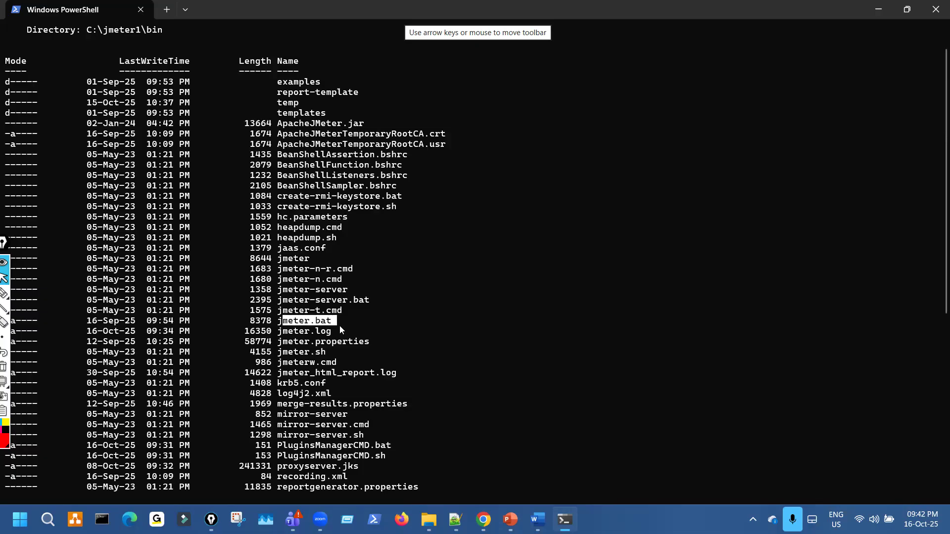
scroll(356, 343, down, 6)
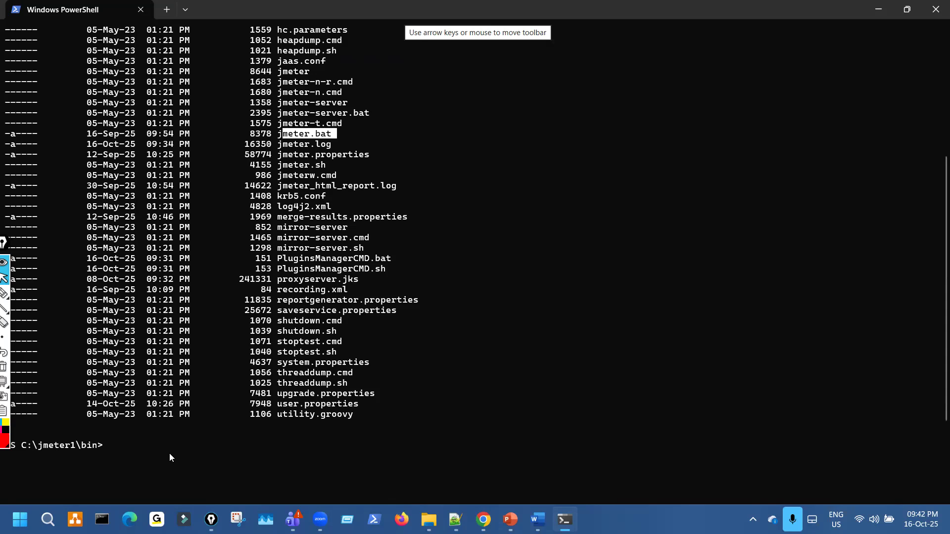
Try to run jmeter, sh jmeter and jmeter.bat one after another without any arguments.
text(jmeter)
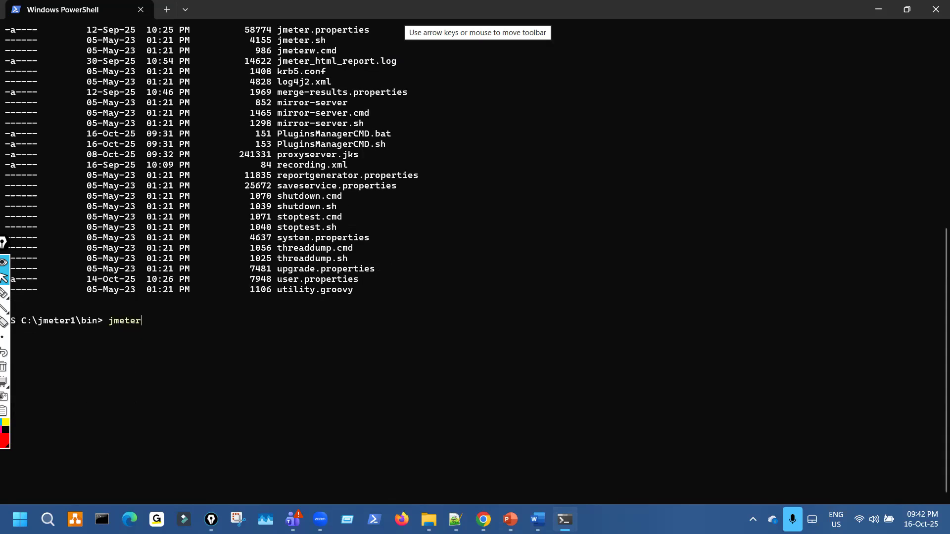
key(Return)
text(s)
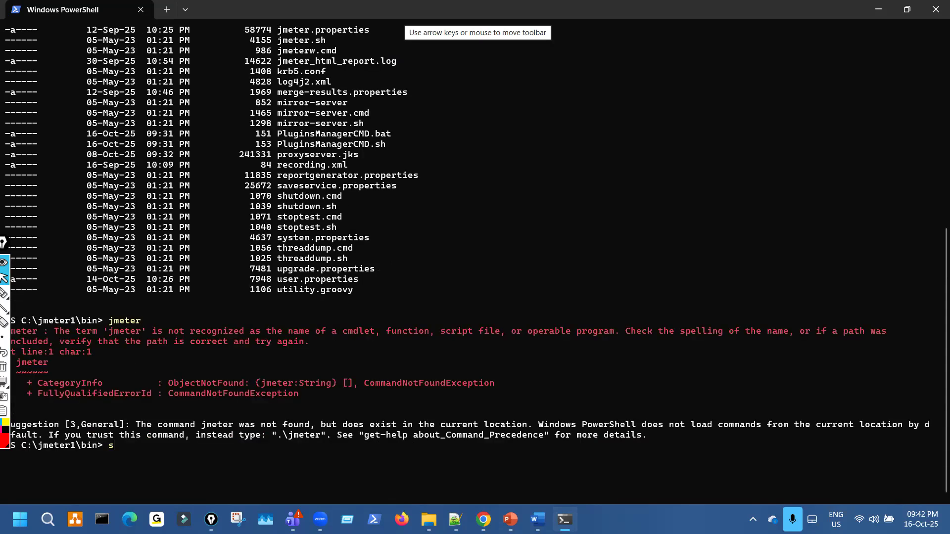
text(h jmeter)
key(Return)
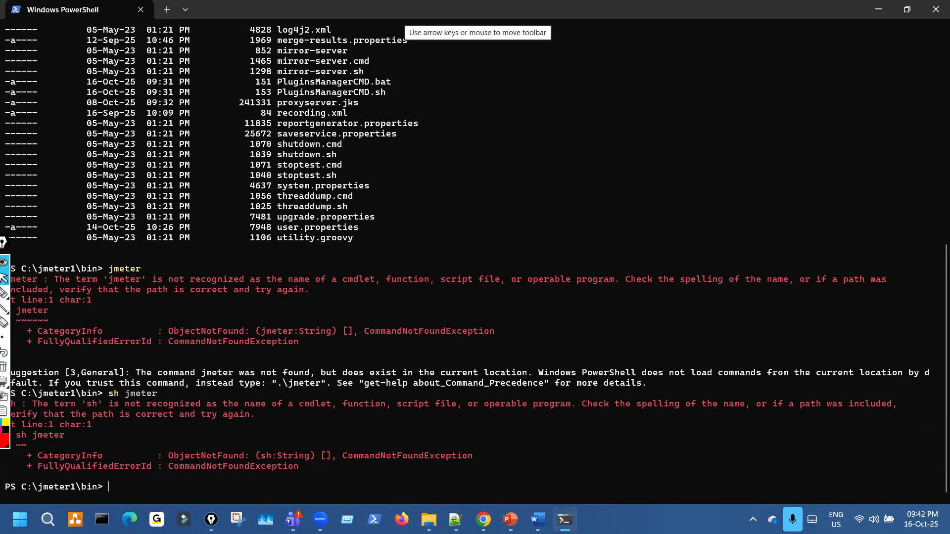
text(jmeter.bat)
key(Return)
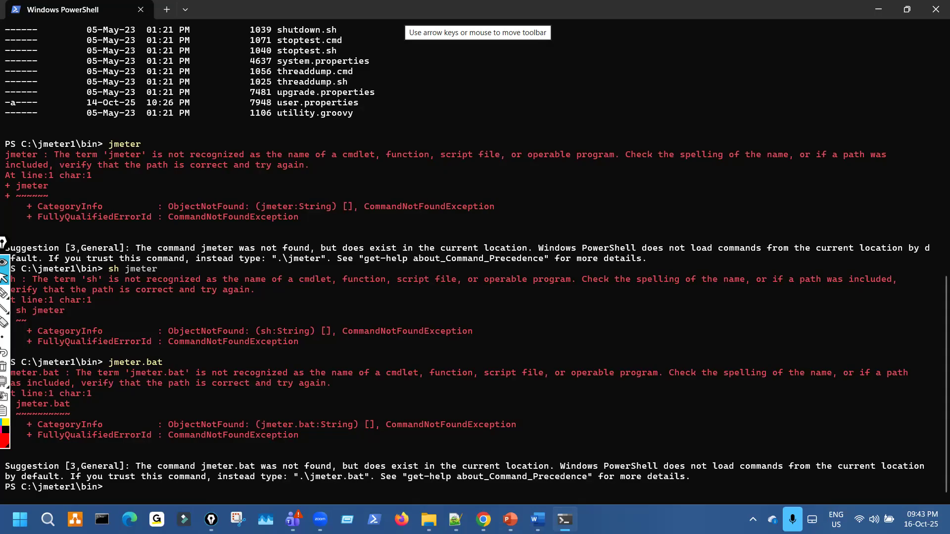
Examine the PowerShell suggestions about loading commands from the current location and the .\jmeter form.
drag(692, 473, 847, 473)
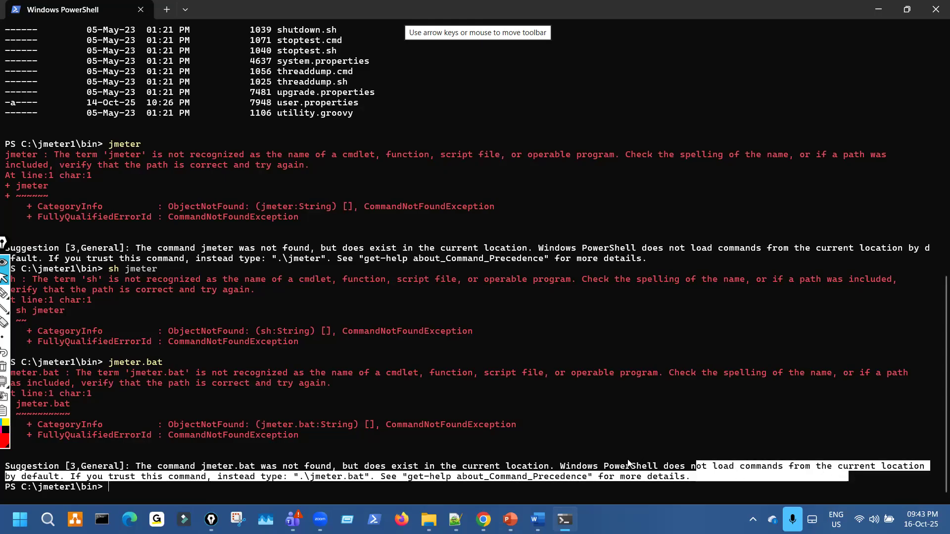
drag(613, 466, 778, 475)
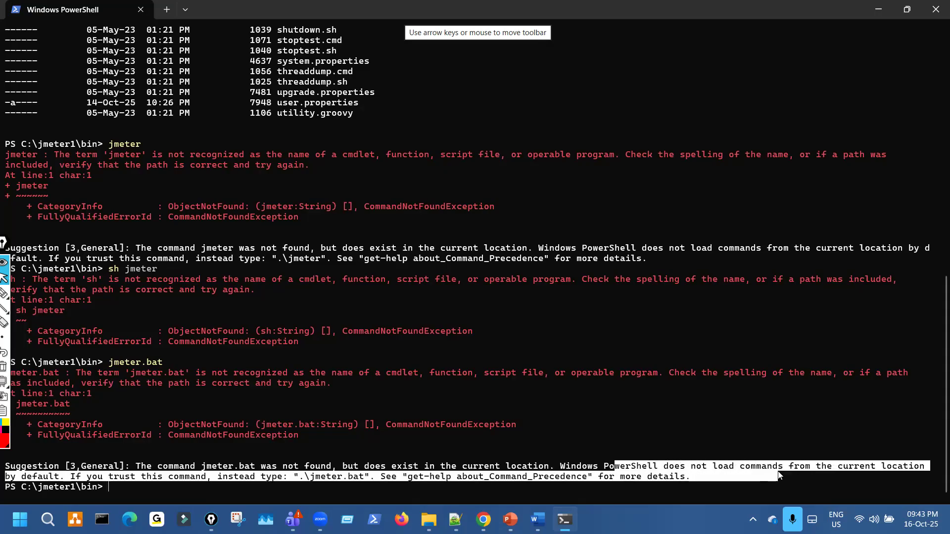
drag(231, 249, 322, 260)
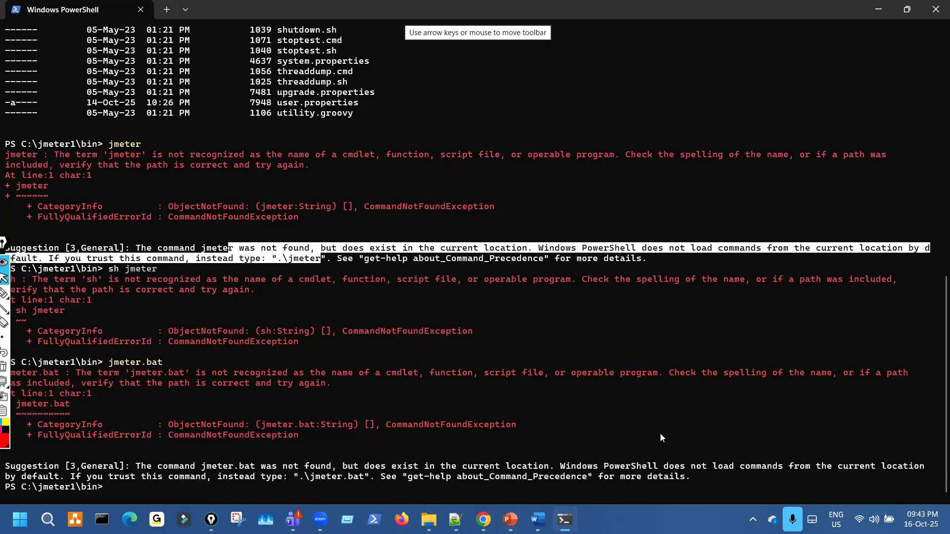
click(274, 271)
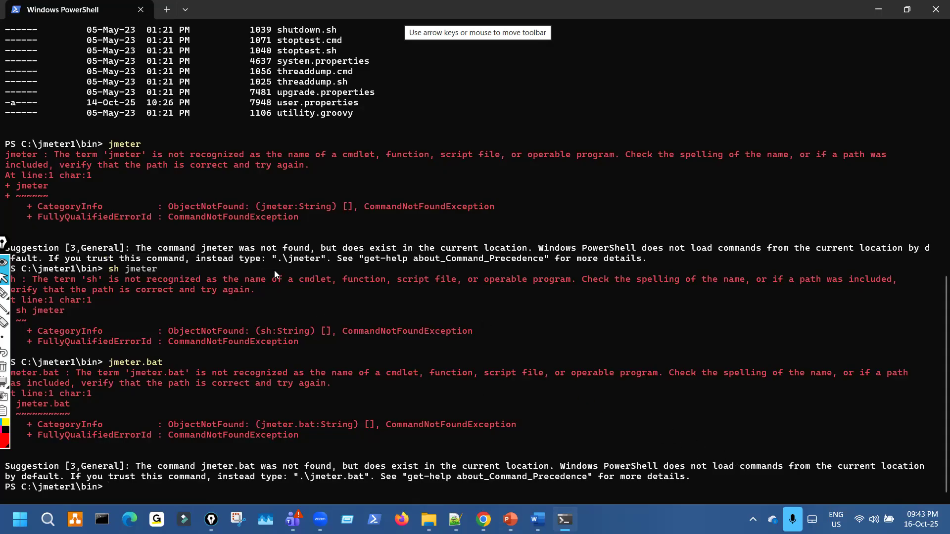
drag(278, 260, 320, 264)
Minimize PowerShell, open a Command Prompt window with cmd, enlarge its text and maximize it.
click(874, 14)
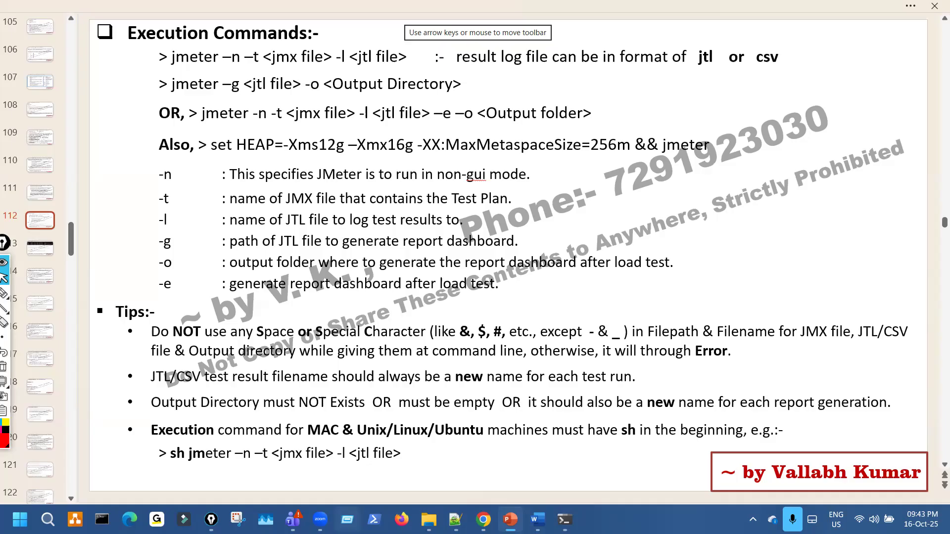
key(super+r)
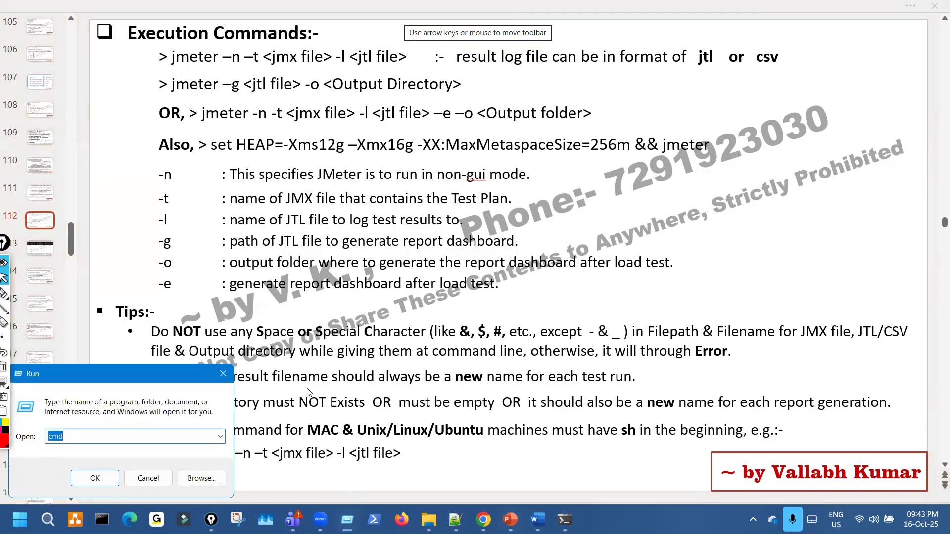
key(Return)
key(ctrl+plus)
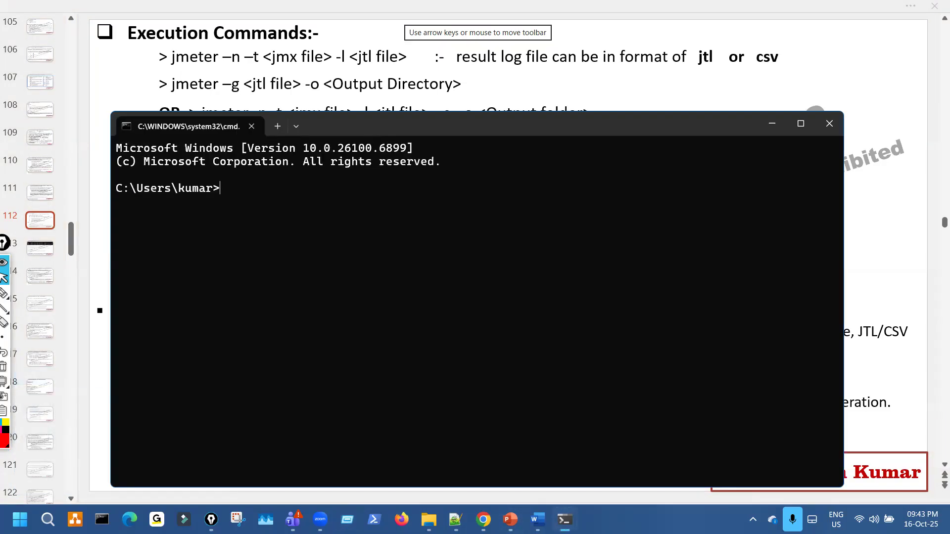
click(800, 124)
Go to the root of drive C and change the directory to jmeter1\bin.
text(cd\)
key(Return)
text(jmeter)
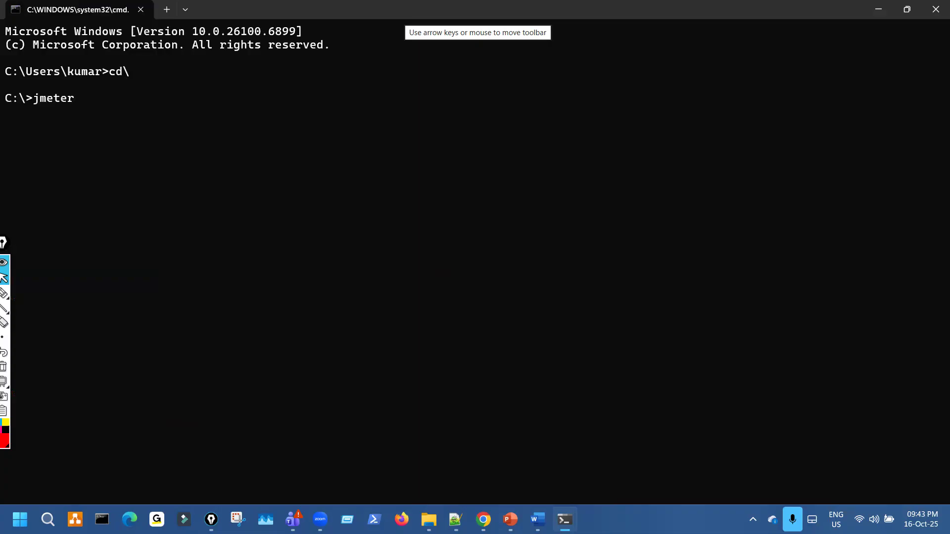
key(BackSpace)
key(BackSpace)
key(BackSpace)
key(BackSpace)
key(BackSpace)
key(BackSpace)
text(cd jmeter)
text(1in)
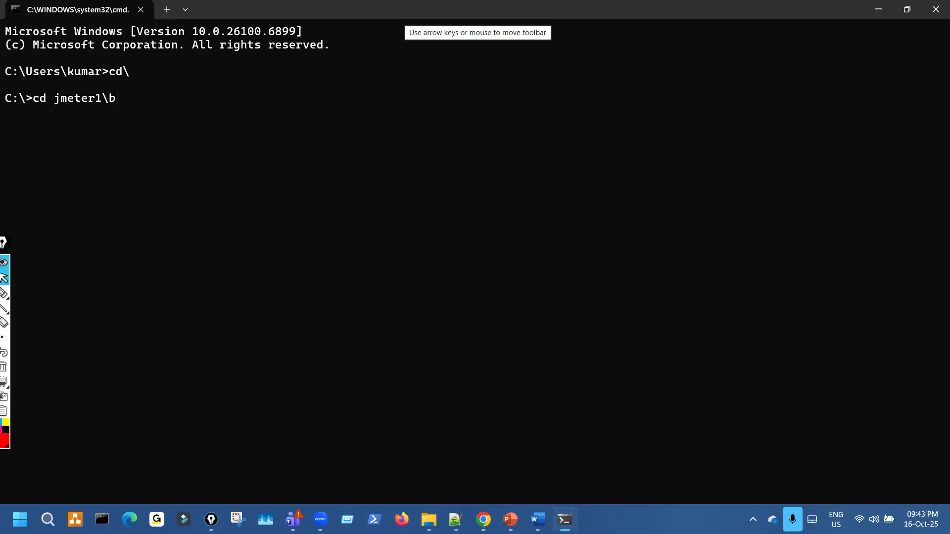
key(Return)
Clear the Command Prompt screen and start a fresh prompt line.
text(clear)
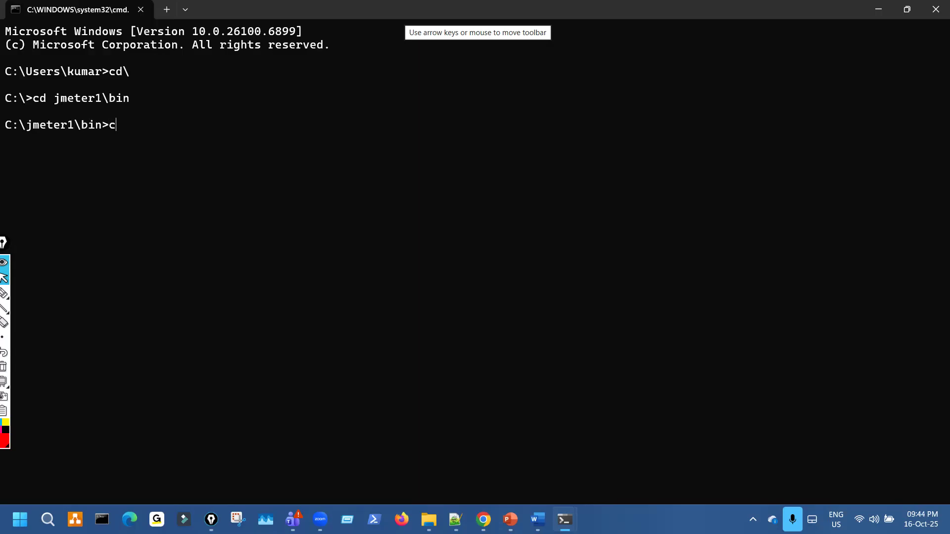
key(BackSpace)
key(BackSpace)
key(BackSpace)
key(BackSpace)
text(ls)
key(Return)
key(Return)
Enter jmeter -n -t with the PS01PB_ProductBooking_v1.jmx path copied from Notepad++ in the Command Prompt.
text(jmeter -n -t)
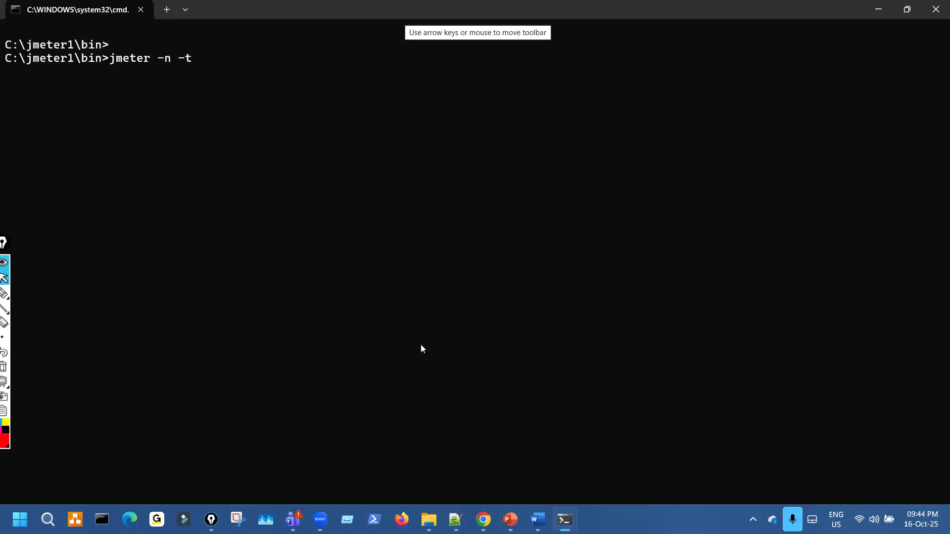
click(454, 518)
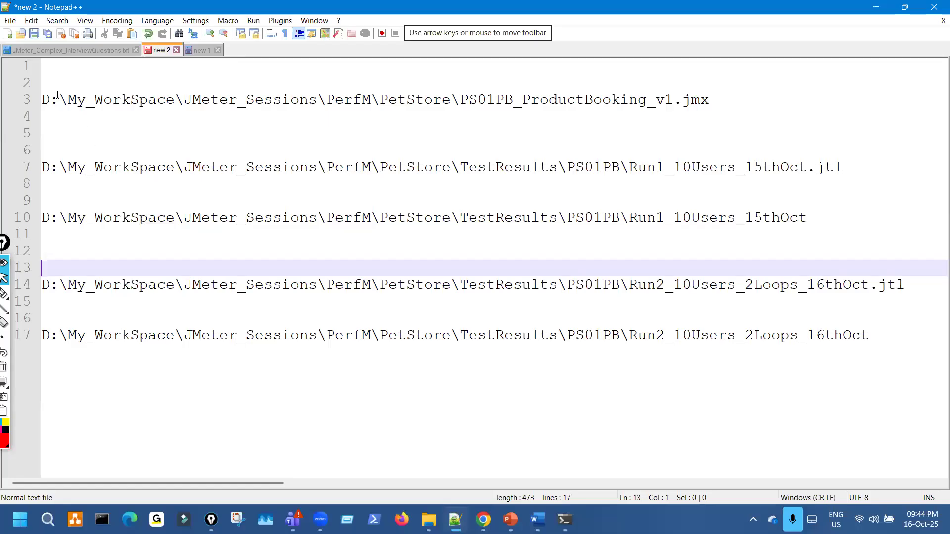
drag(44, 99, 633, 109)
key(shift+Left)
key(ctrl+c)
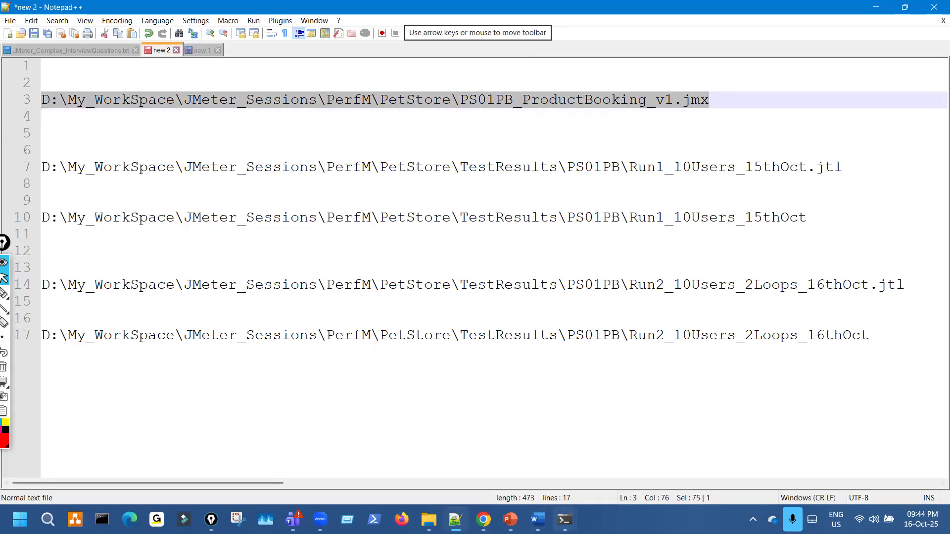
mouse_move(565, 520)
click(619, 442)
key(ctrl+v)
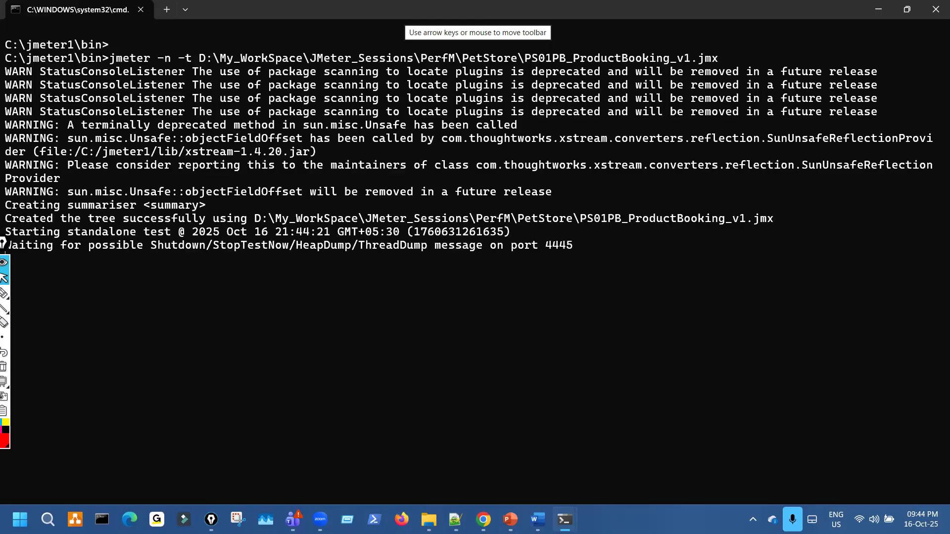
Stop the running JMeter job, confirm its termination with y, and clear the Command Prompt screen with cls.
key(ctrl+c)
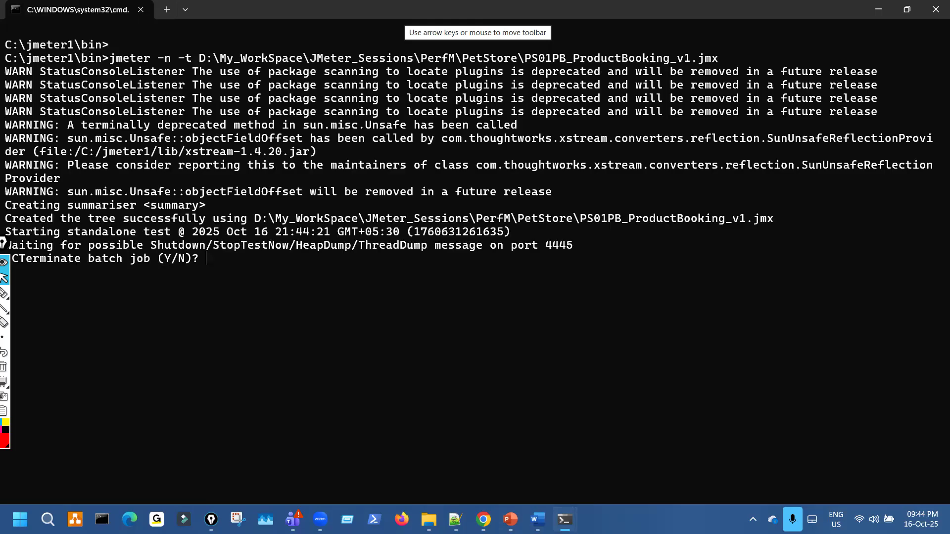
text(y)
key(Return)
text(clear)
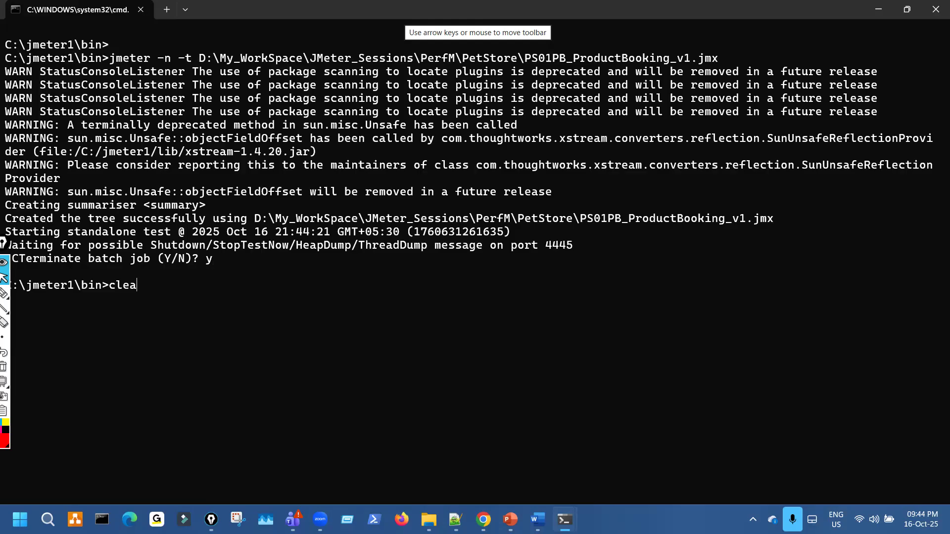
key(Return)
text(cls)
key(Return)
Re-enter jmeter -n -t with the PS01PB_ProductBooking_v1.jmx path, enlarge the terminal text, and add the -l option.
text(cls)
key(Up)
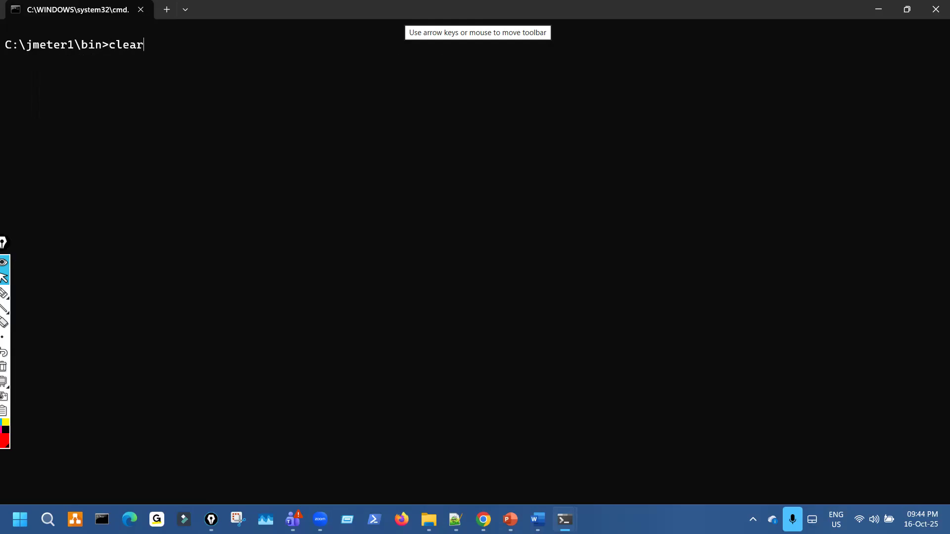
key(Escape)
key(ctrl+v)
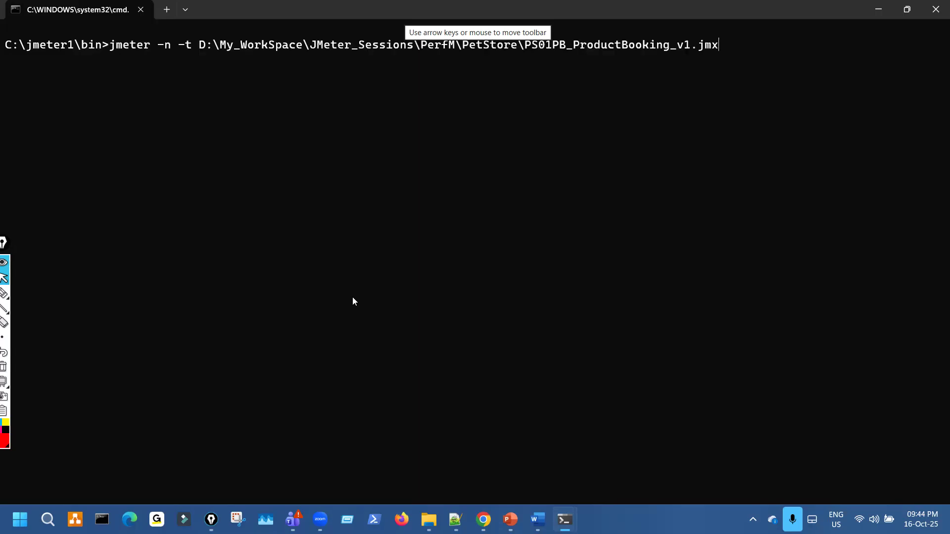
key(ctrl+plus)
key(ctrl+plus)
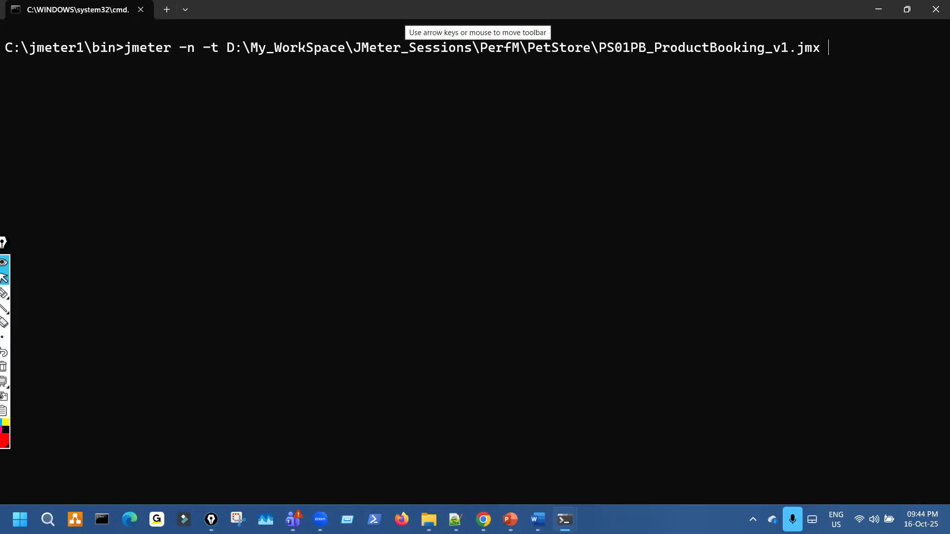
text(-l)
Append the Run2_10Users_2Loops_16thOct.jtl path from Notepad++ to the command in Command Prompt, followed by -e -o.
click(456, 520)
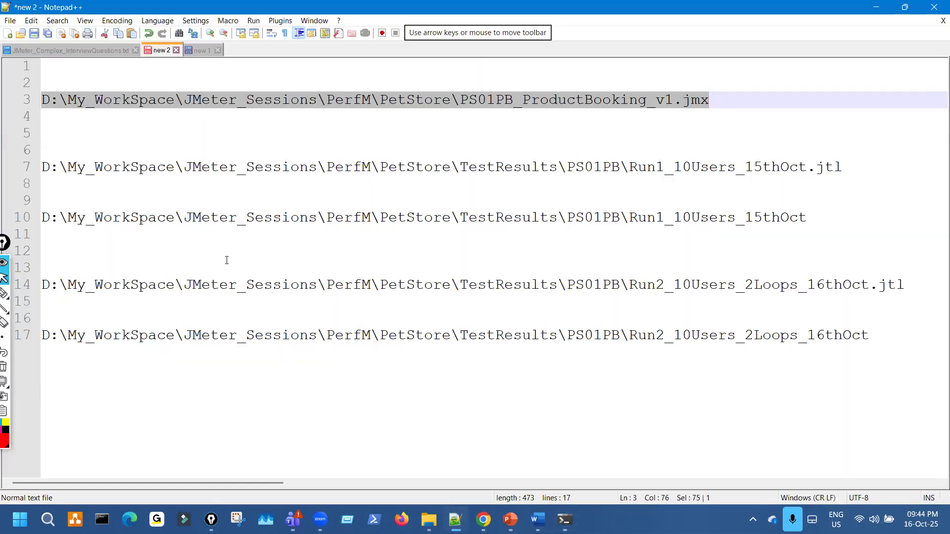
drag(47, 289, 902, 283)
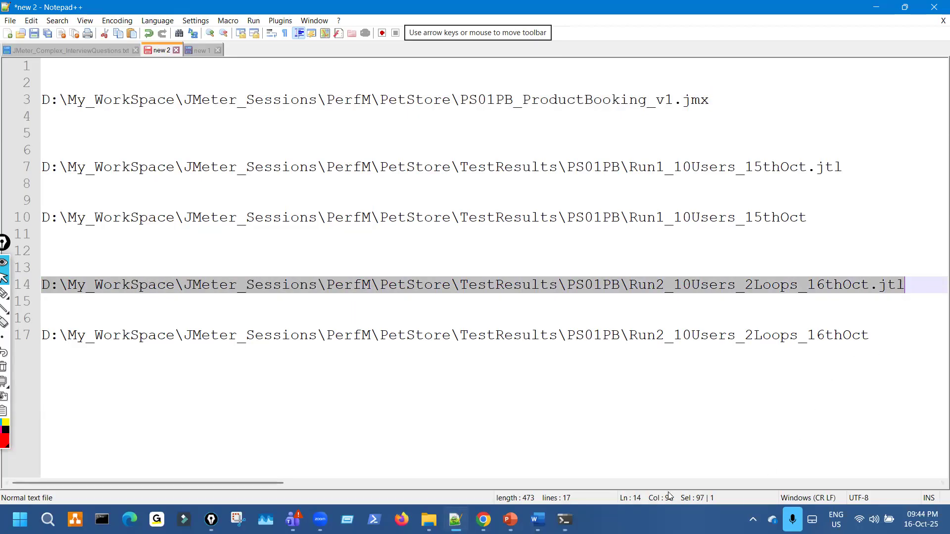
mouse_move(565, 519)
click(642, 459)
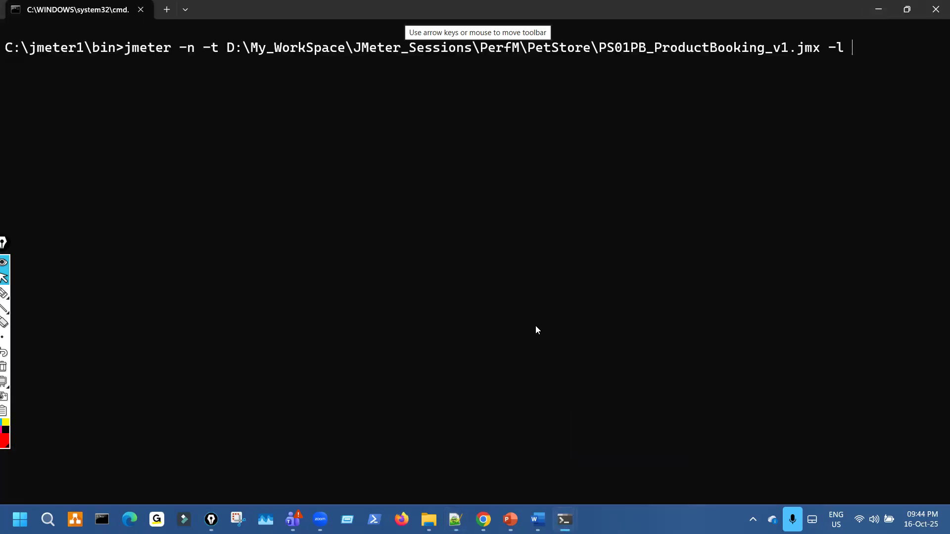
key(ctrl+v)
text(-e -o)
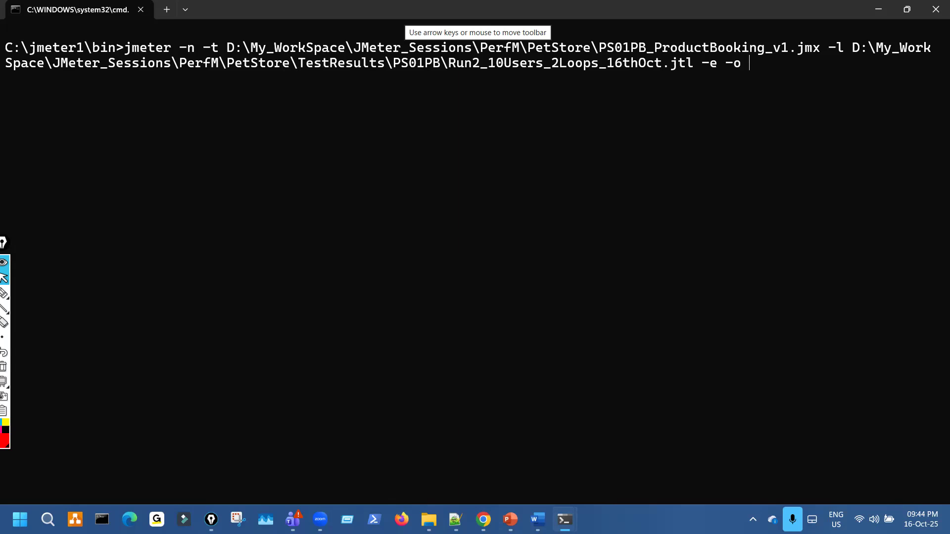
Switch to PowerPoint and mark the execution command syntax on the slide, erasing the pen marks once reviewed.
click(510, 520)
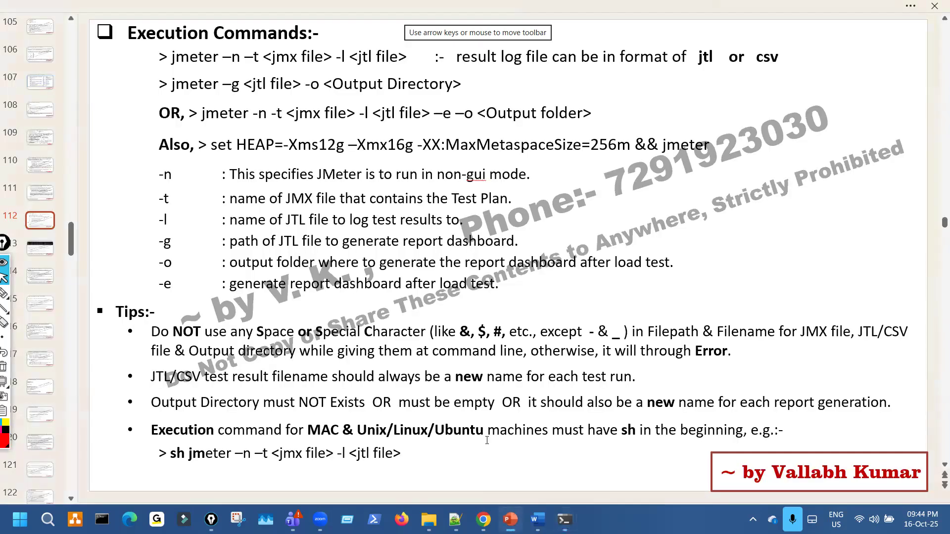
key(ctrl+shift+3)
mouse_move(156, 58)
mouse_down()
mouse_move(203, 91)
mouse_move(270, 59)
mouse_move(270, 84)
mouse_up()
drag(315, 125, 388, 128)
drag(446, 131, 478, 129)
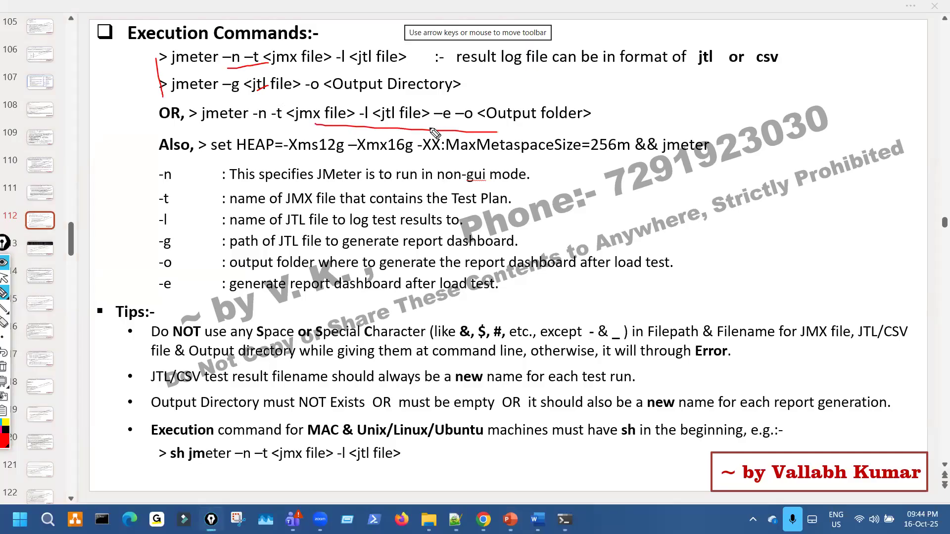
key(ctrl+shift+7)
key(ctrl+shift+2)
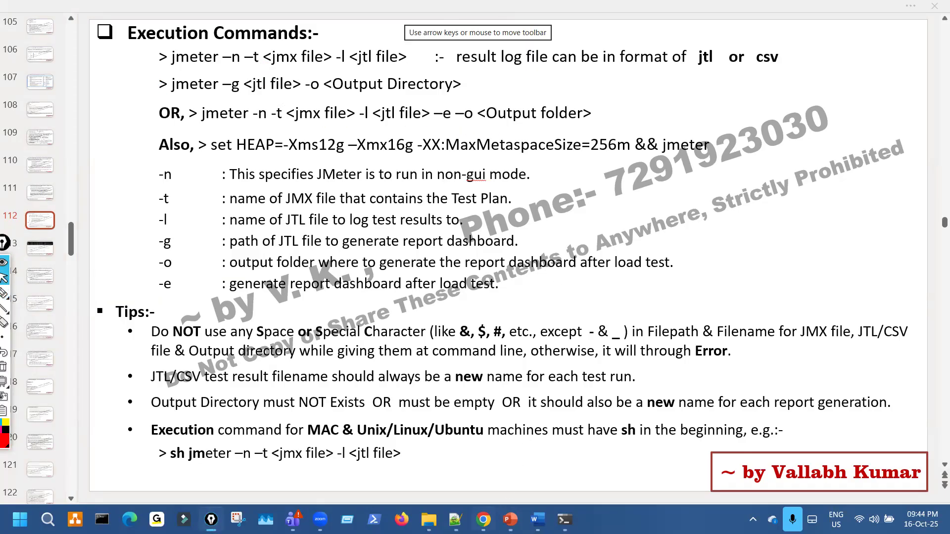
Append the Run2_10Users_2Loops_16thOct report folder path from Notepad++ after -o in Command Prompt, without the .jtl extension.
click(440, 496)
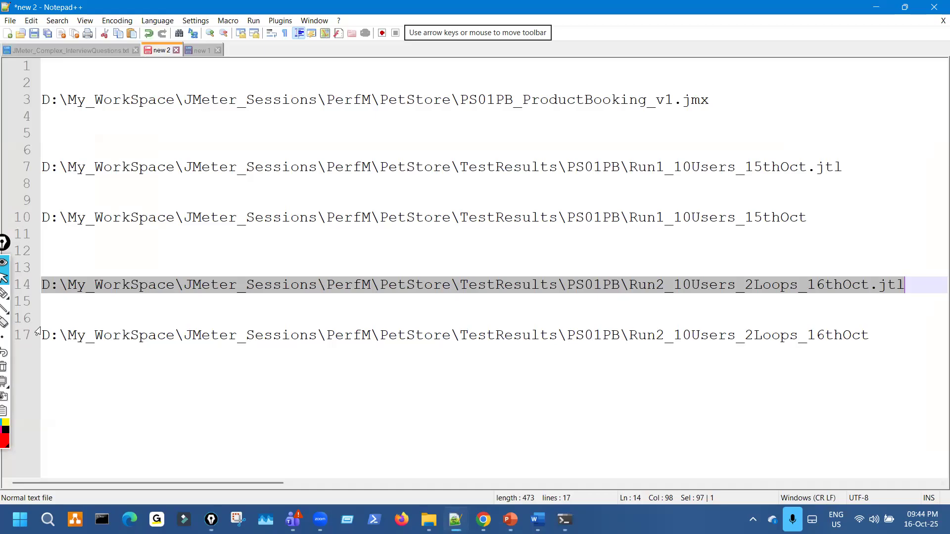
drag(611, 336, 798, 338)
mouse_move(574, 518)
click(633, 435)
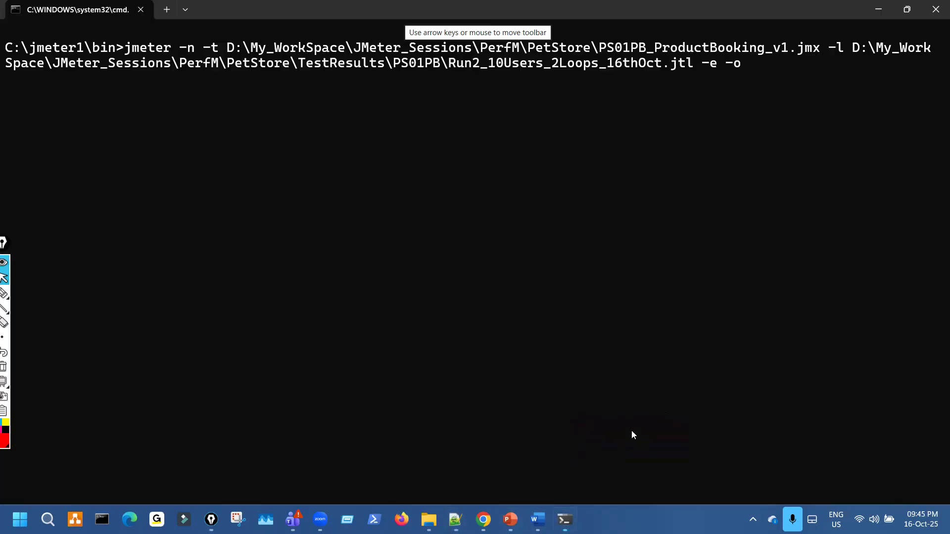
key(ctrl+v)
key(BackSpace)
key(BackSpace)
key(BackSpace)
key(BackSpace)
Mark the jmx path, the -l, -e and -o options and the output folder in the command, and erase the marks.
key(ctrl+shift+1)
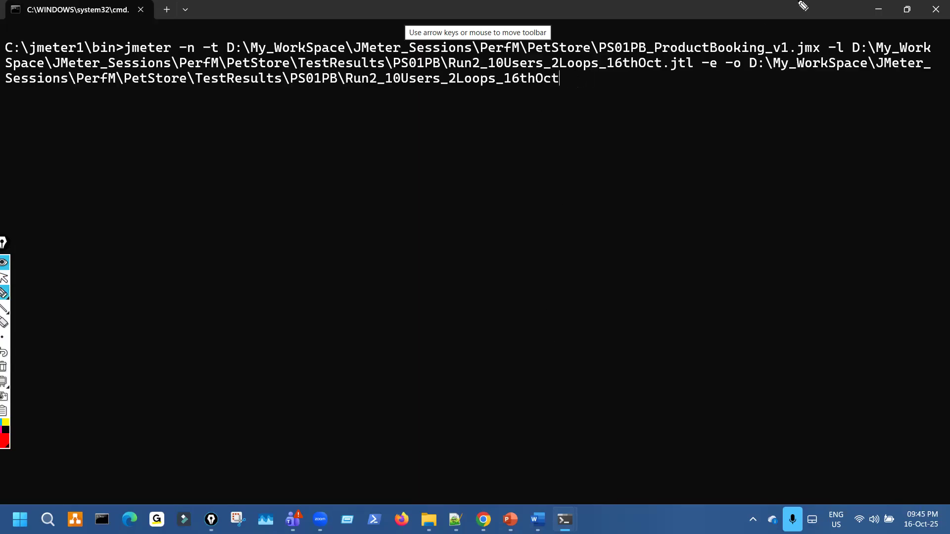
drag(791, 40, 833, 56)
mouse_move(639, 74)
mouse_down()
mouse_move(725, 72)
mouse_move(693, 72)
mouse_up()
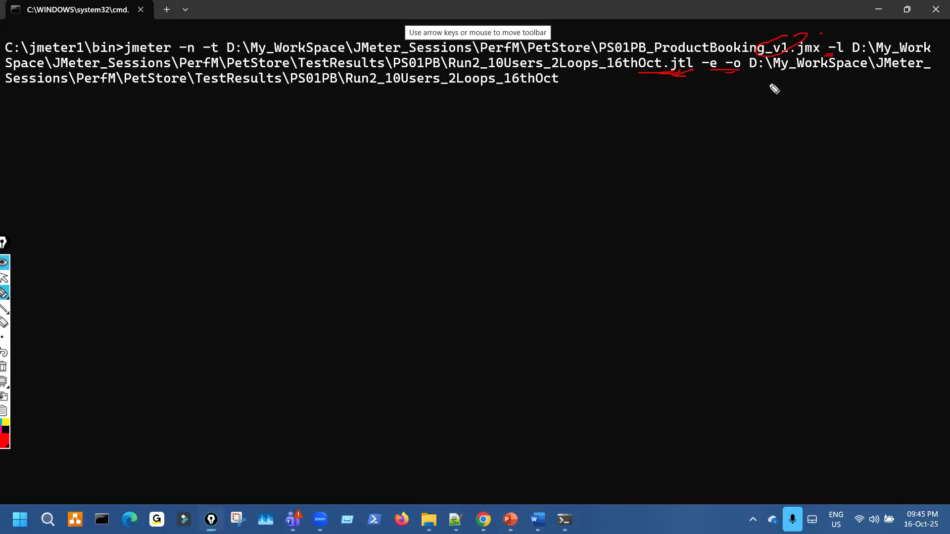
mouse_move(476, 94)
mouse_down()
mouse_move(568, 95)
mouse_move(534, 74)
mouse_up()
mouse_move(596, 38)
mouse_down()
mouse_move(615, 92)
mouse_move(600, 119)
mouse_up()
key(ctrl+shift+7)
key(ctrl+shift+2)
Switch to File Explorer, point out the existing Run1 results in the PS01PB folder, and erase the pen marks.
click(429, 519)
key(ctrl+shift+3)
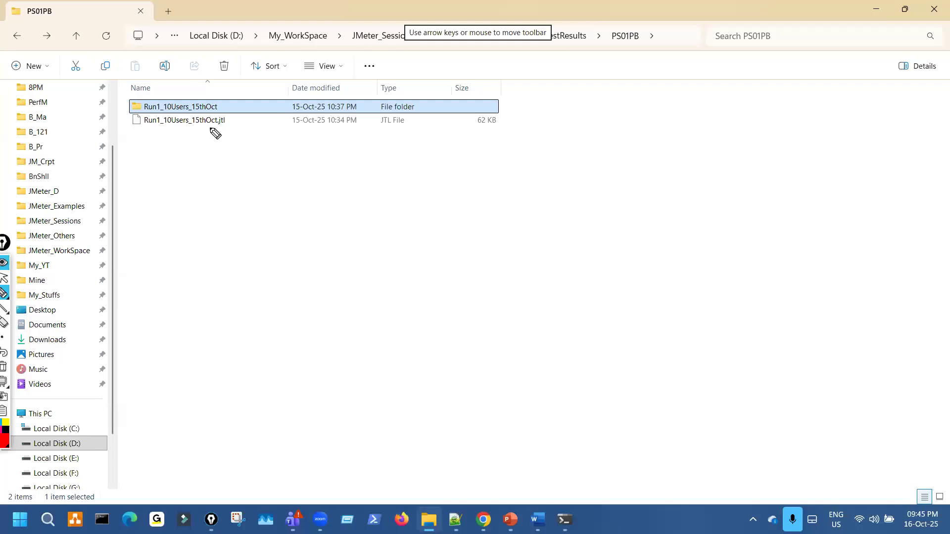
mouse_move(220, 120)
mouse_down()
mouse_move(218, 133)
mouse_move(227, 99)
mouse_up()
key(ctrl+shift+7)
key(ctrl+shift+2)
Compare the two-command and single-command syntax for running tests and generating reports on the PowerPoint slide, marking the options and erasing the marks.
key(ctrl+p)
drag(228, 64, 377, 64)
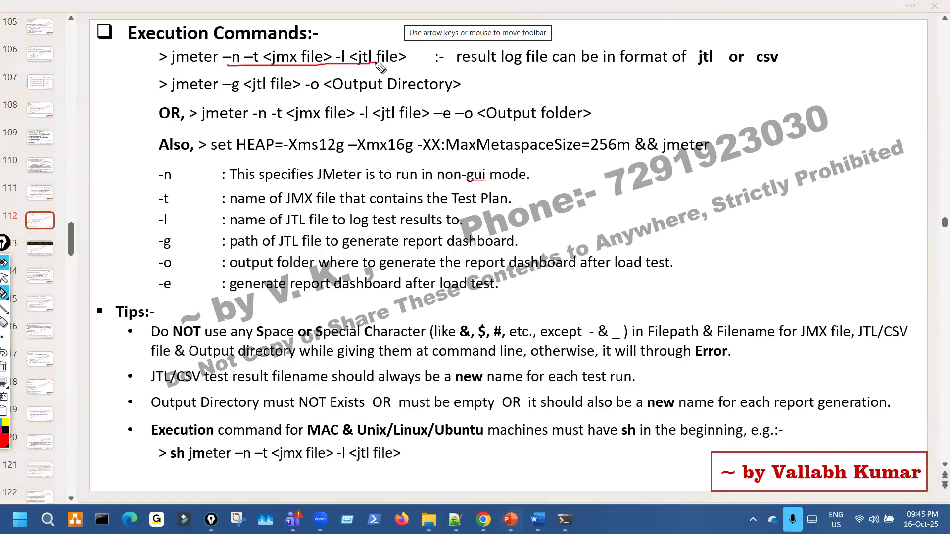
drag(230, 96, 364, 96)
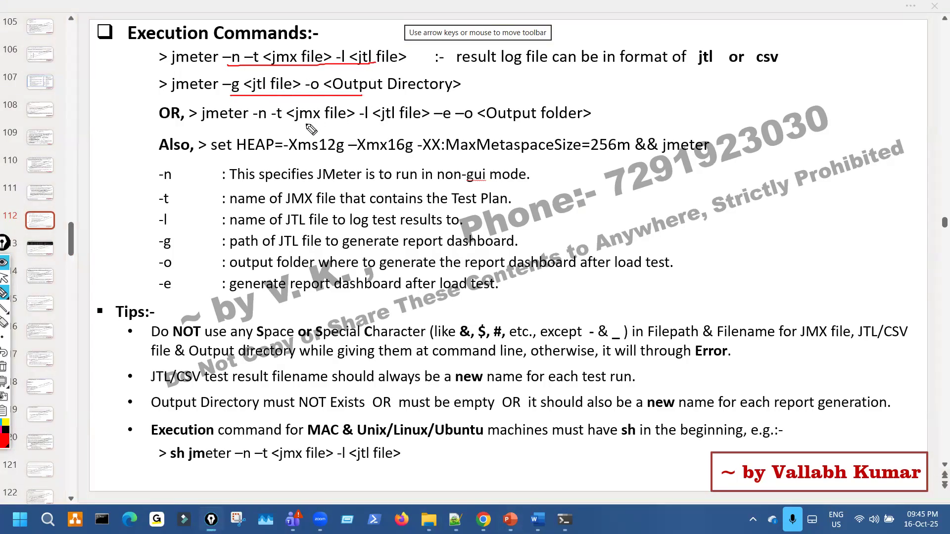
drag(151, 126, 470, 133)
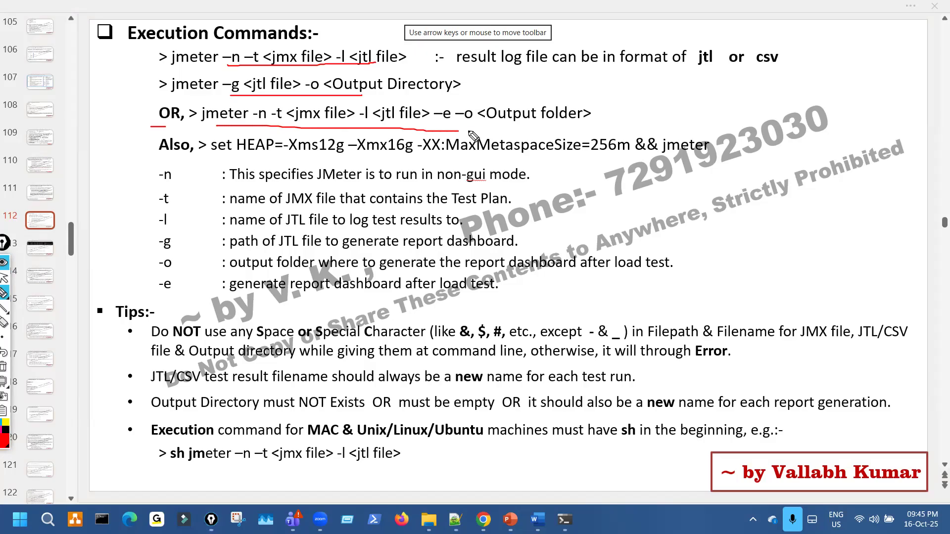
drag(208, 126, 422, 129)
drag(402, 63, 325, 50)
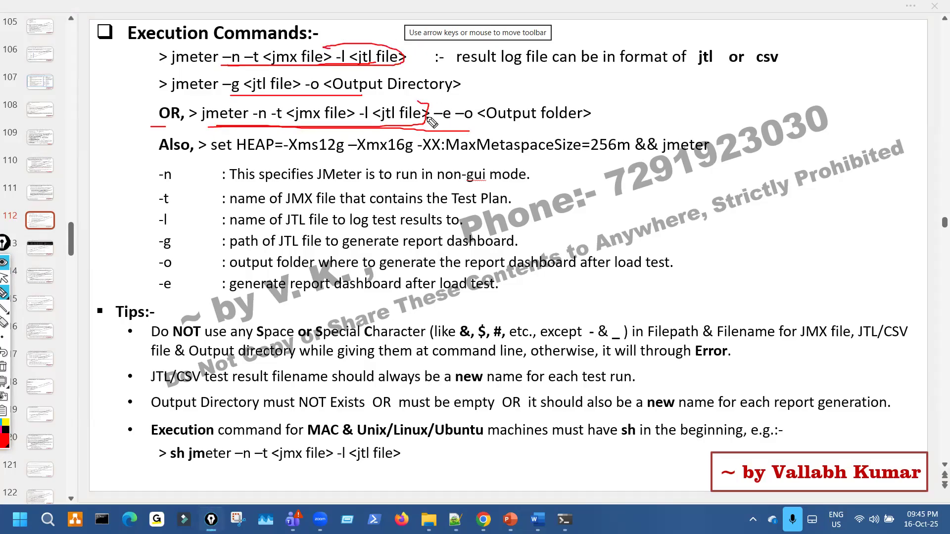
mouse_move(386, 117)
mouse_down()
mouse_move(407, 103)
mouse_move(503, 103)
mouse_up()
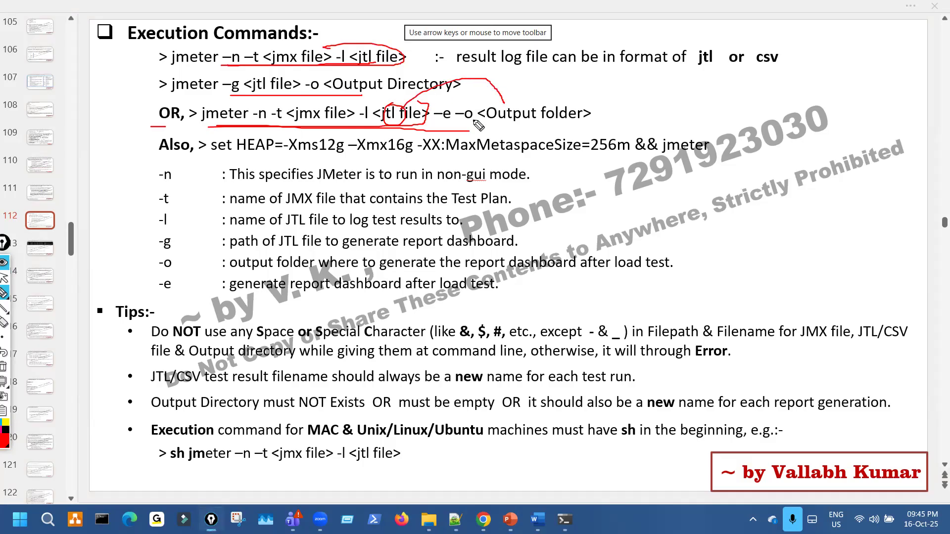
drag(447, 124, 553, 124)
mouse_move(450, 104)
mouse_down()
mouse_move(481, 119)
mouse_move(471, 110)
mouse_up()
drag(546, 130, 585, 127)
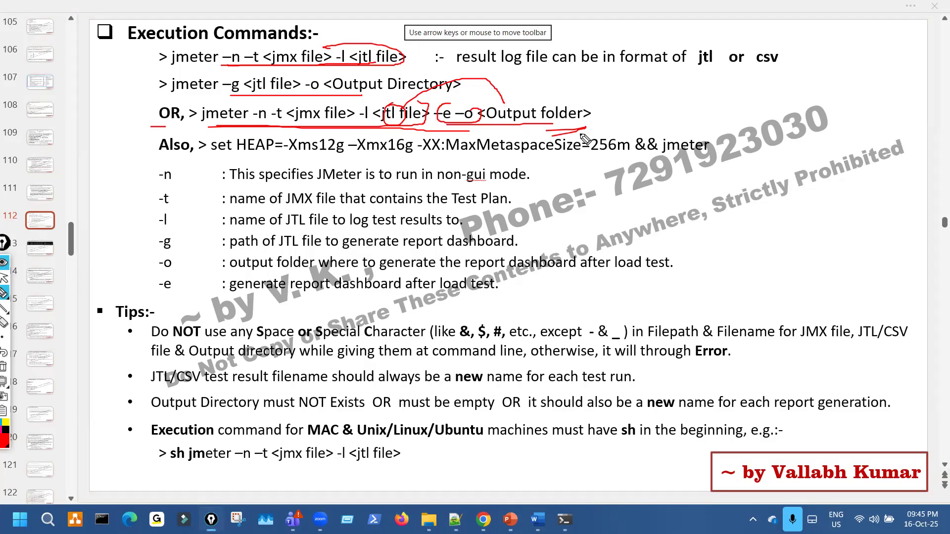
key(ctrl+shift+7)
key(ctrl+shift+2)
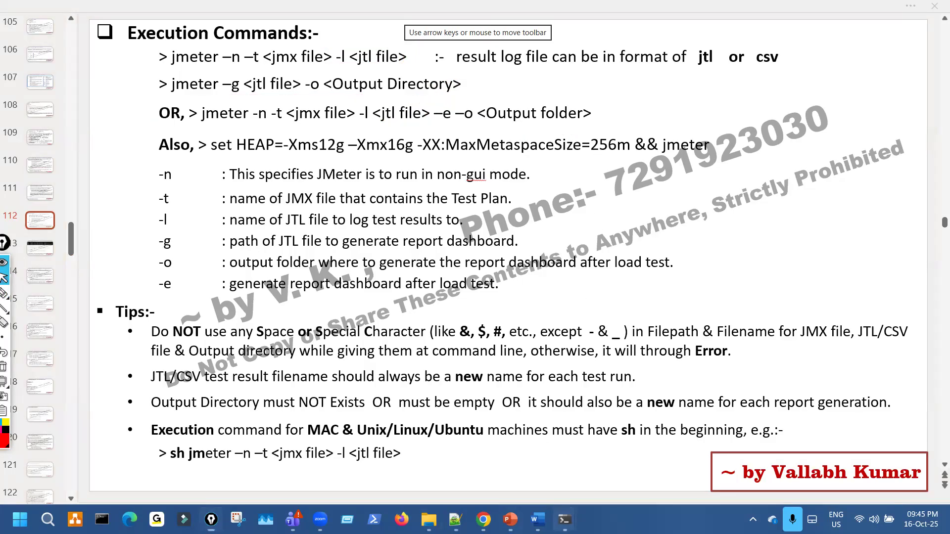
Run the complete jmeter command in Command Prompt and reduce the terminal text size so the output fits.
mouse_move(564, 521)
click(621, 448)
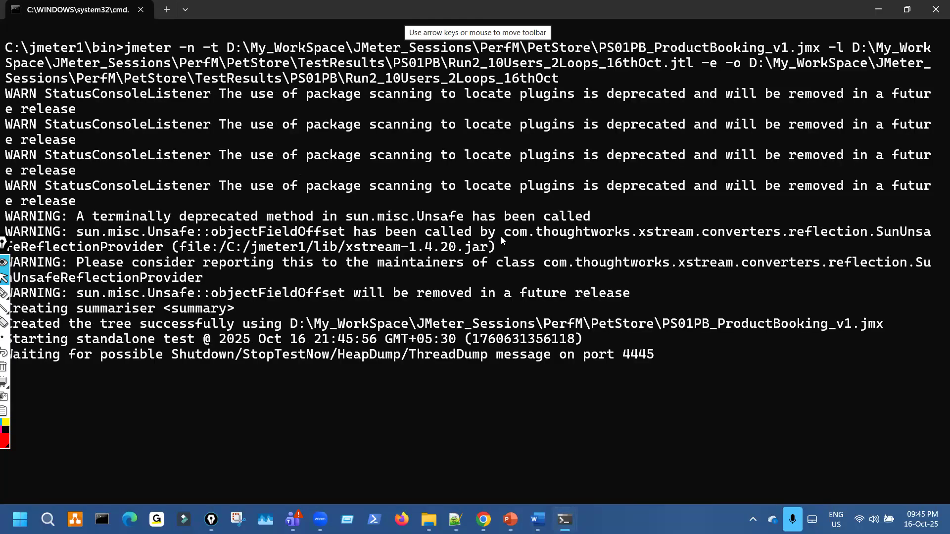
scroll(514, 230, down, 5)
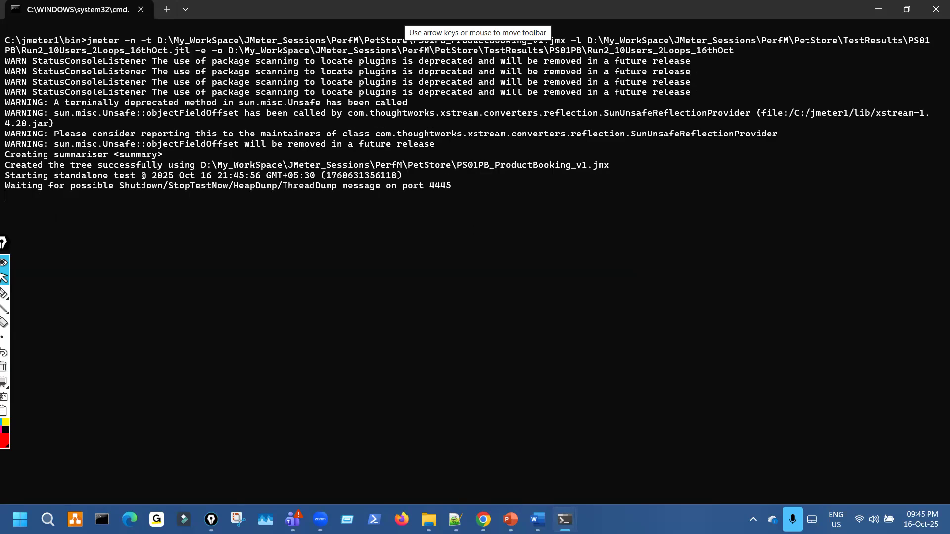
scroll(514, 230, up, 2)
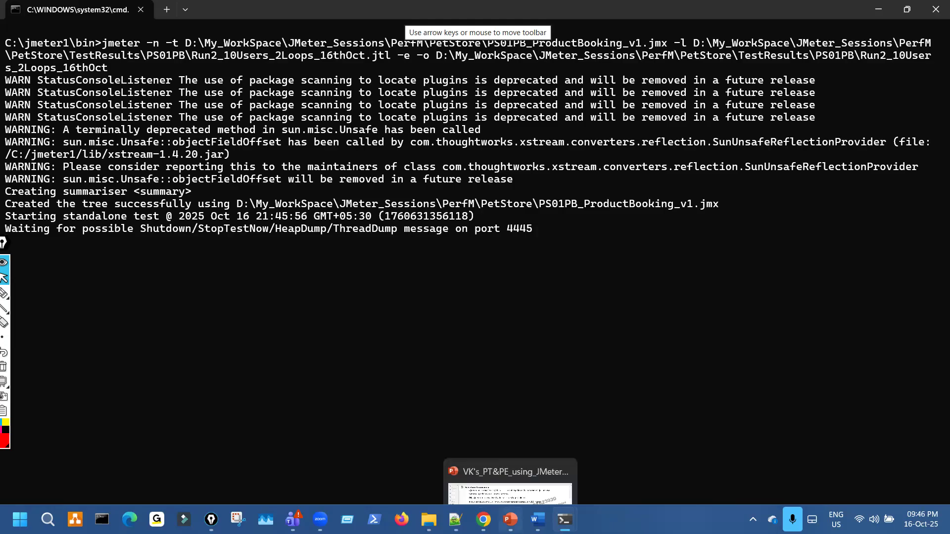
Look over the PowerPoint slides on the non-GUI summarizer and stopping test execution, and check the run's output in Command Prompt.
click(510, 520)
scroll(486, 353, down, 1)
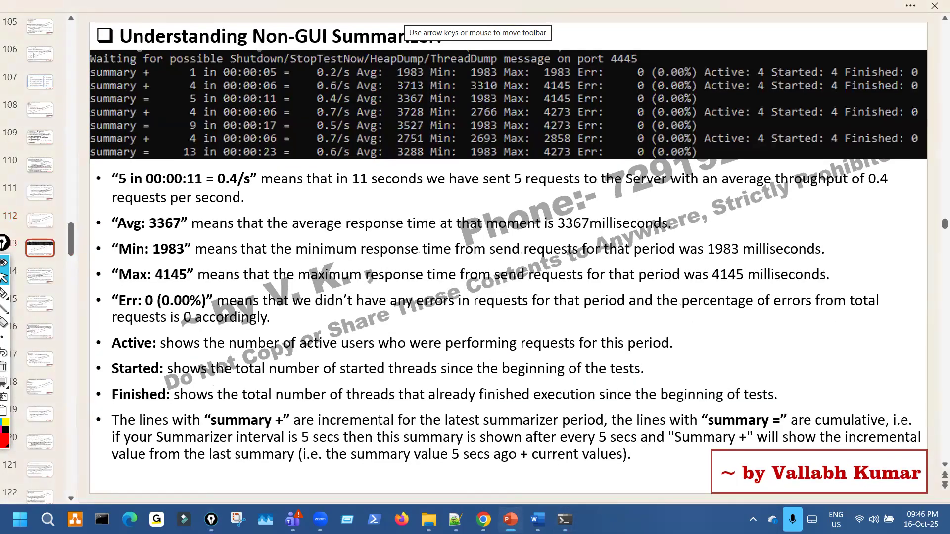
scroll(493, 364, down, 1)
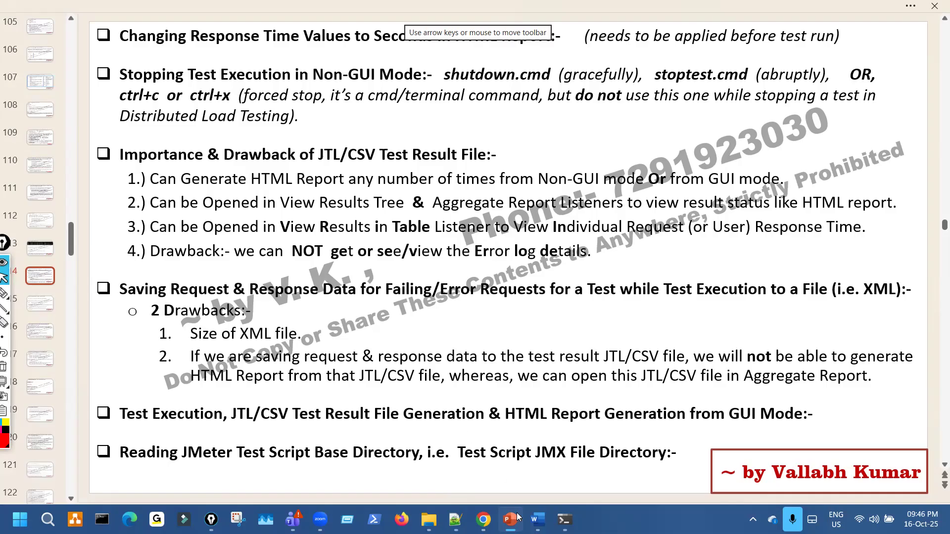
mouse_move(564, 519)
click(633, 440)
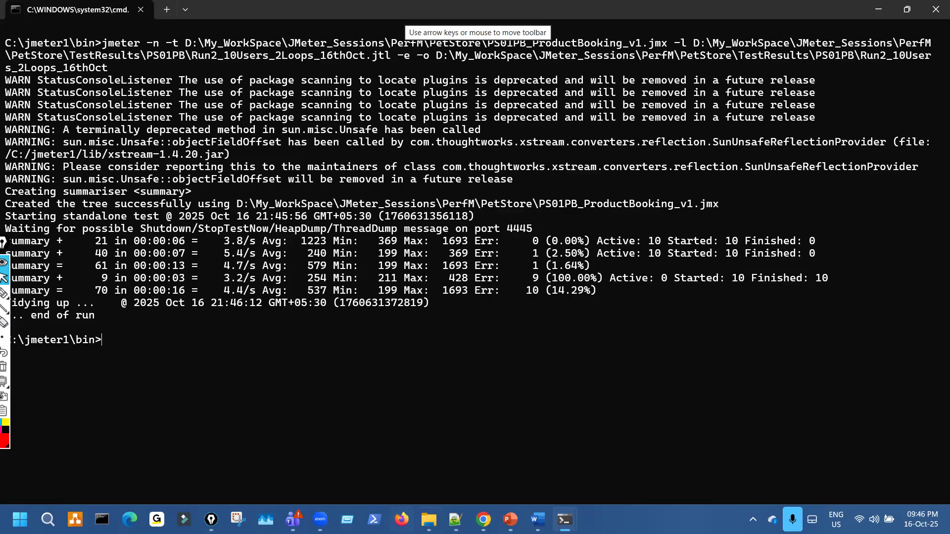
Open index.html from the Run2_10Users_2Loops_16thOct folder through File Explorer.
click(429, 519)
click(193, 214)
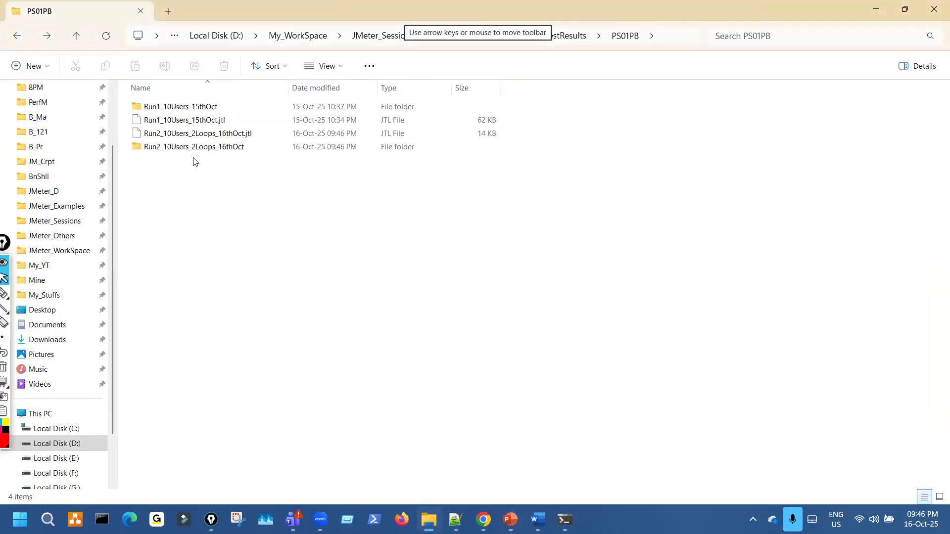
double_click(199, 147)
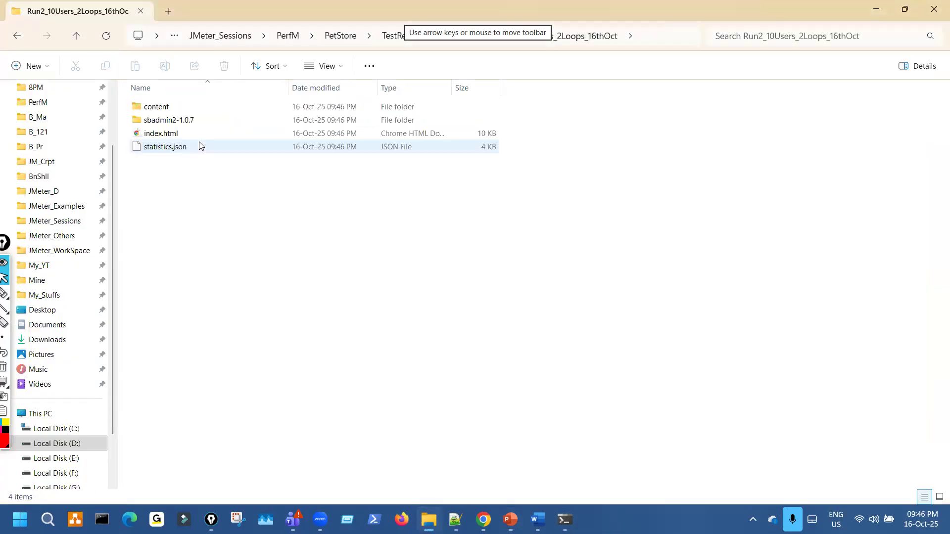
double_click(188, 130)
Examine the APDEX, Requests Summary, Statistics and Errors sections of the JMeter dashboard report.
scroll(472, 377, down, 3)
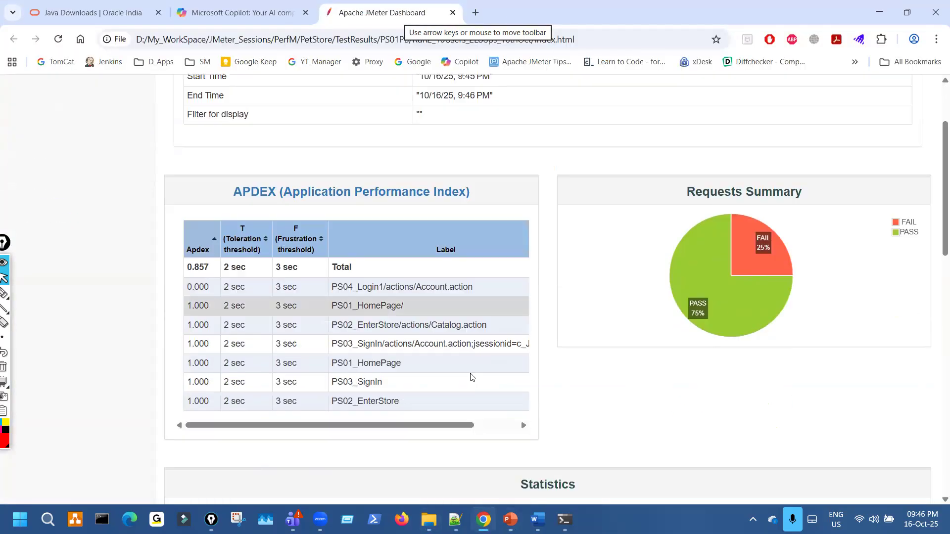
scroll(472, 377, down, 4)
scroll(473, 378, up, 3)
scroll(473, 381, down, 6)
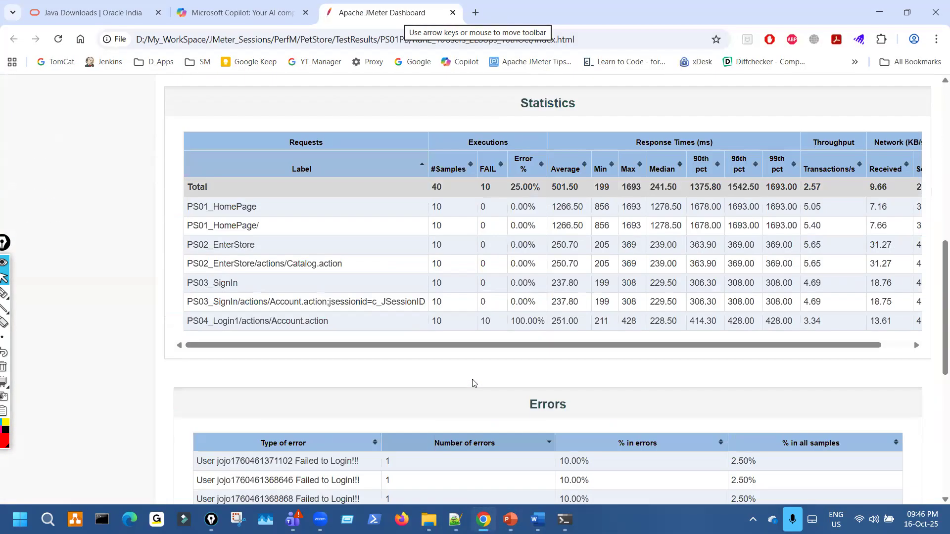
scroll(376, 391, down, 1)
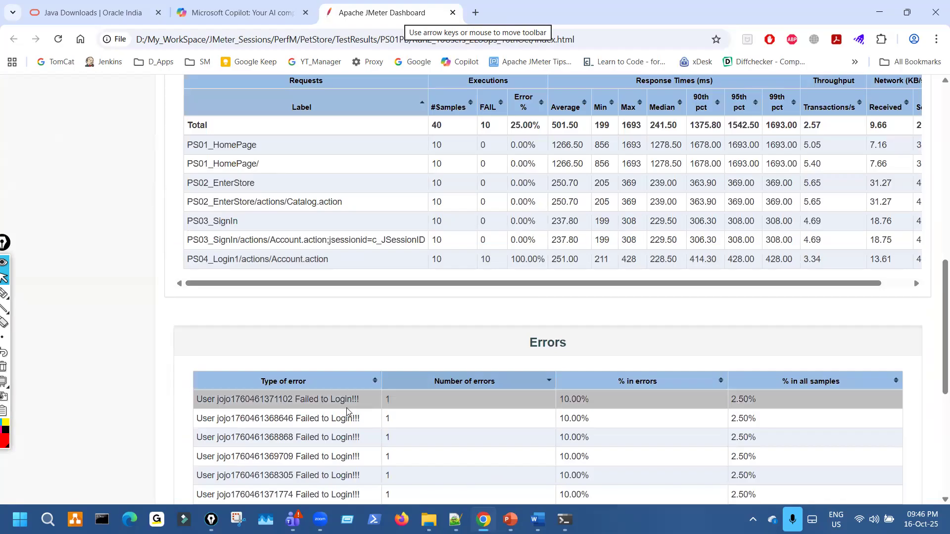
Compare the PS04_Login1 row in the Statistics table with the failed-login entries in the Errors table.
scroll(347, 408, down, 4)
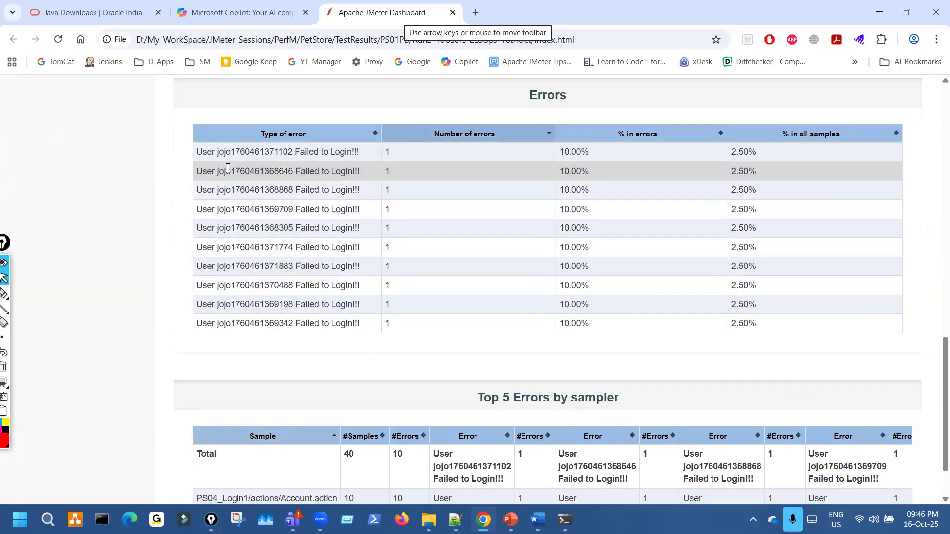
scroll(227, 167, up, 3)
scroll(205, 249, down, 2)
scroll(263, 201, up, 2)
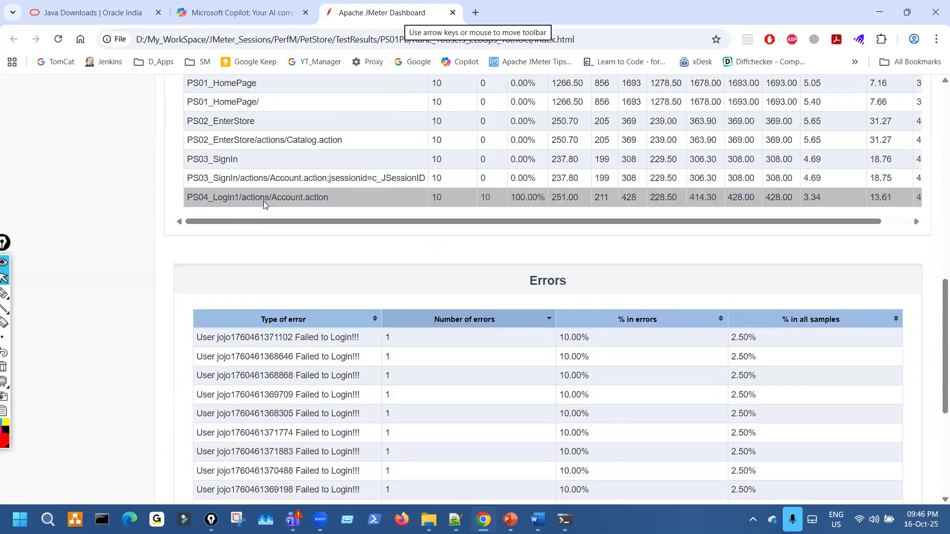
drag(277, 197, 424, 228)
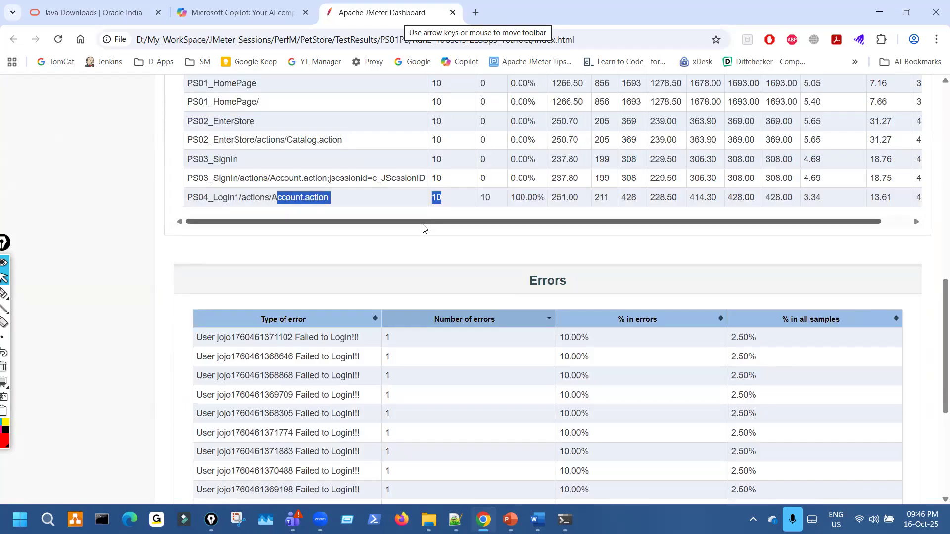
scroll(428, 236, down, 1)
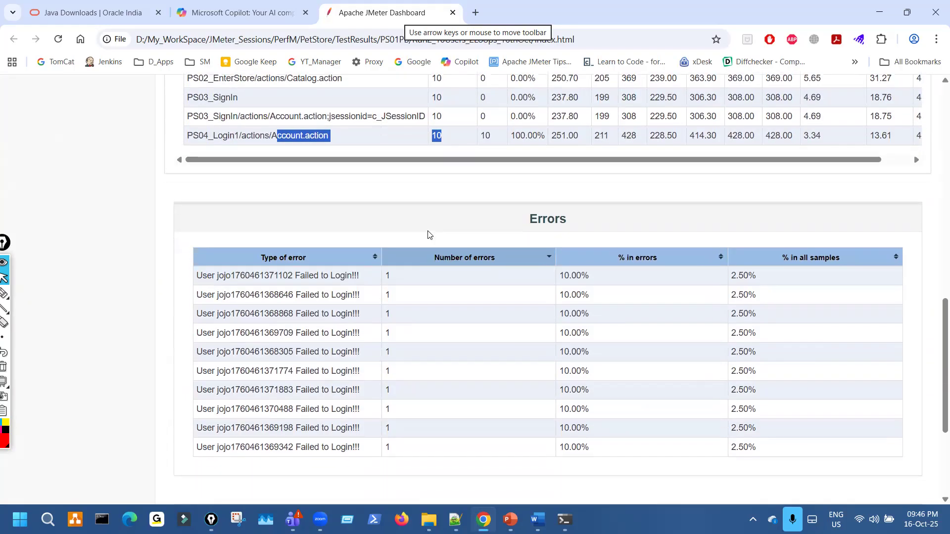
scroll(428, 237, down, 1)
scroll(346, 242, up, 2)
scroll(305, 250, down, 2)
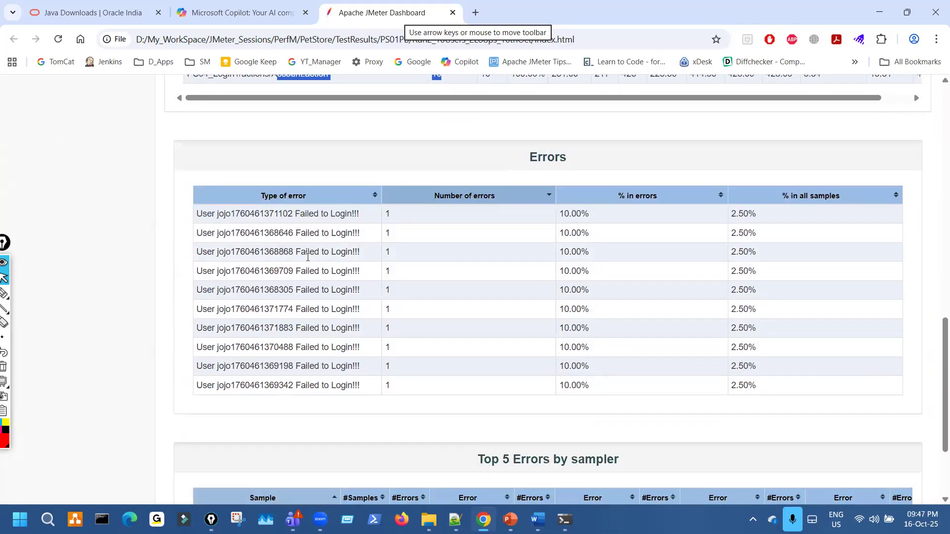
drag(194, 222, 259, 385)
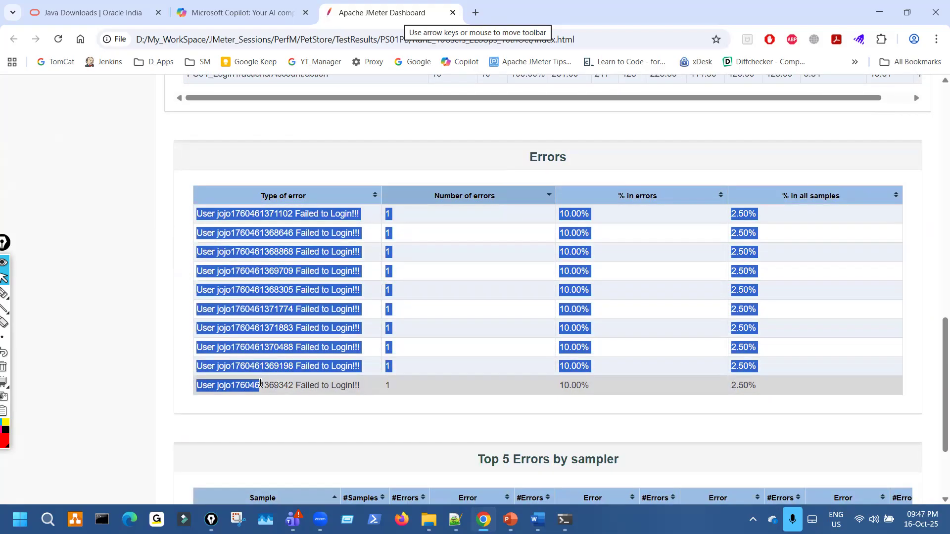
click(277, 394)
scroll(365, 394, up, 4)
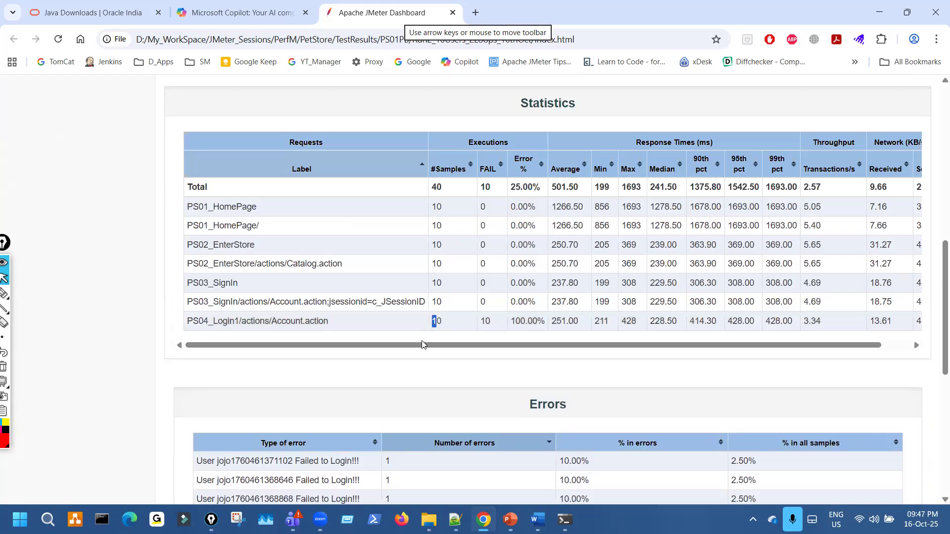
scroll(445, 337, down, 5)
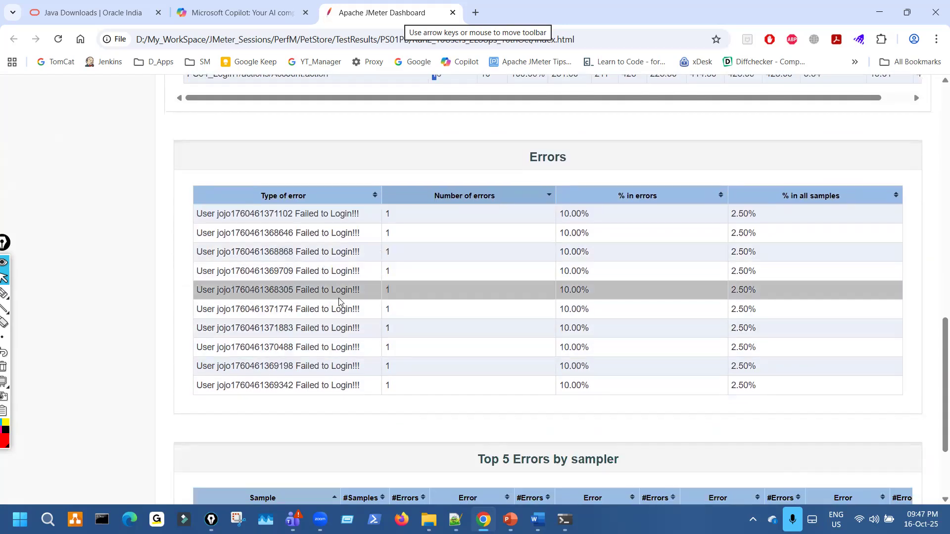
scroll(376, 313, up, 5)
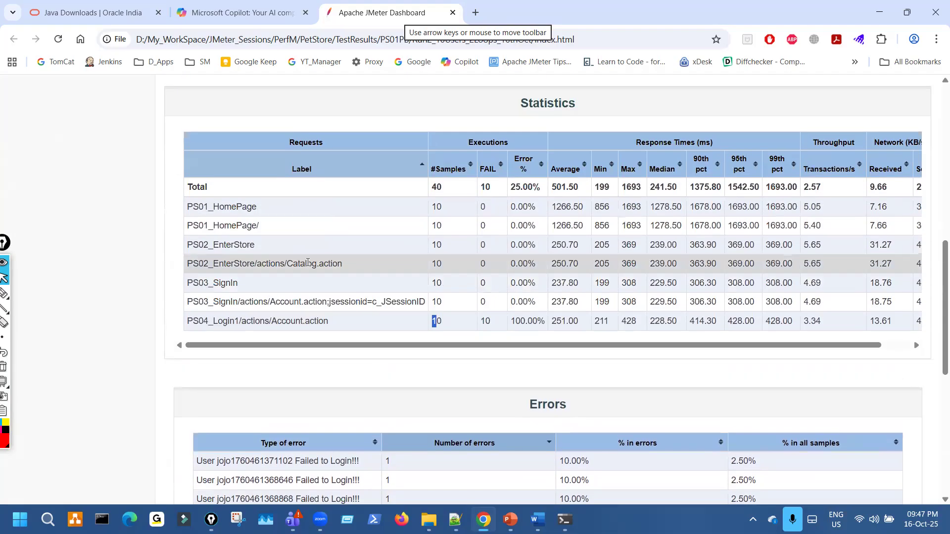
Mark the PS04_Login1 row of the Statistics table with red pen strokes, and clear the annotations.
click(4, 293)
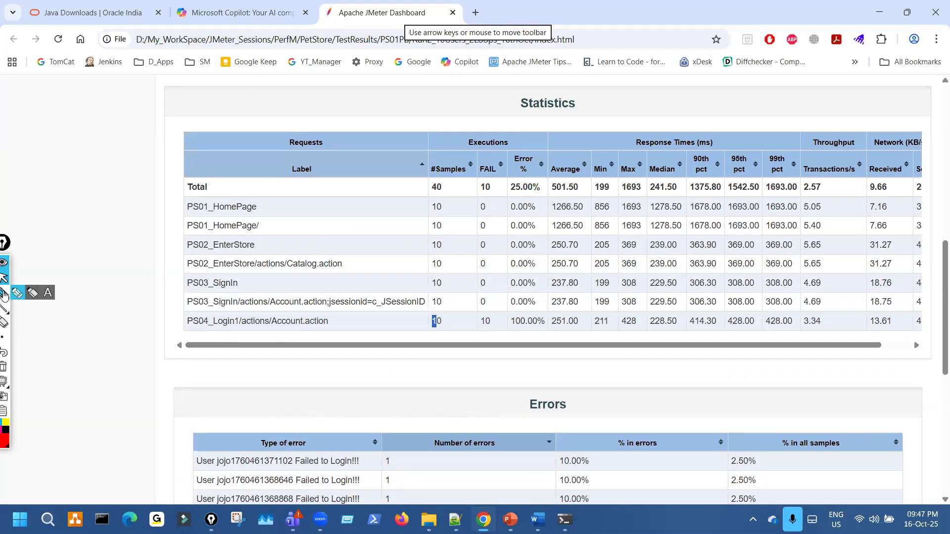
drag(183, 335, 300, 313)
drag(199, 372, 203, 396)
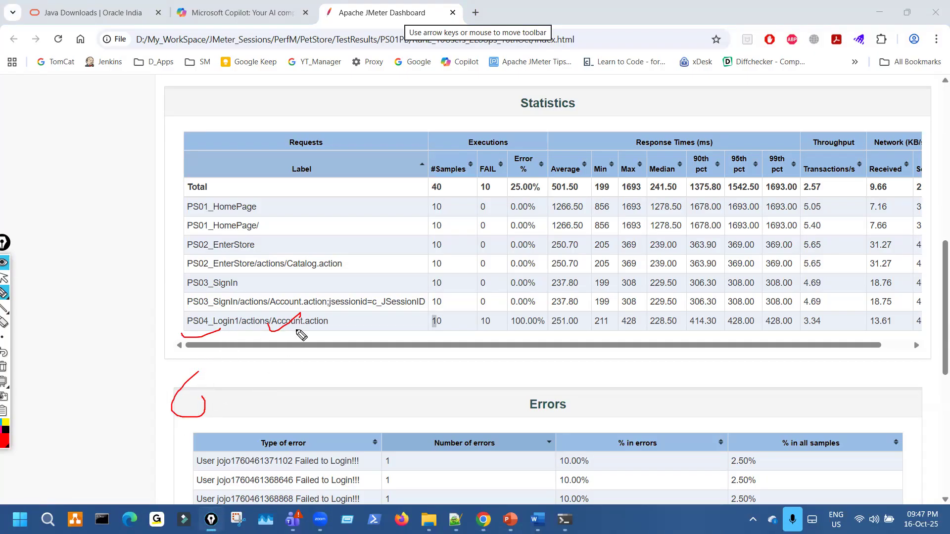
key(ctrl+shift+7)
key(ctrl+shift+2)
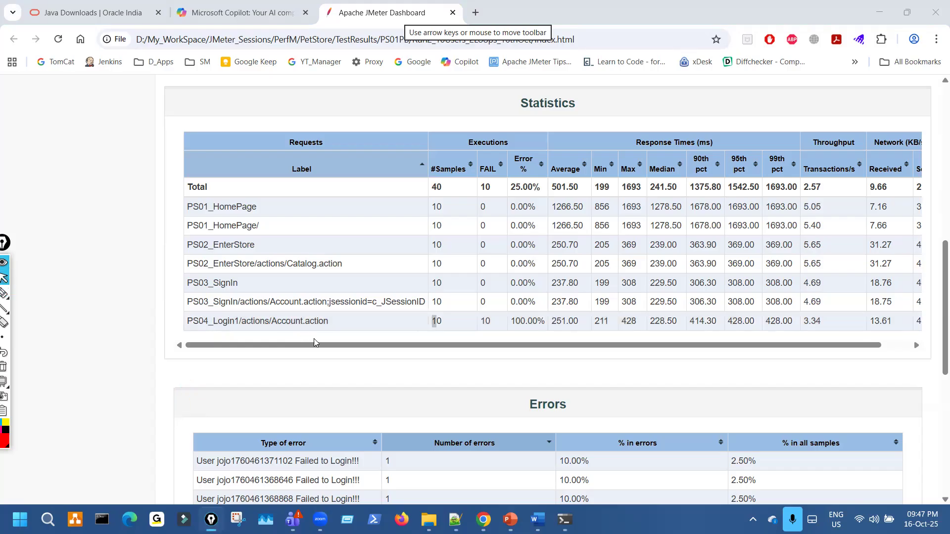
Circle the failed-login entries in the Errors table in red, write a note above them, and clear the annotations.
scroll(314, 339, down, 3)
scroll(309, 339, down, 1)
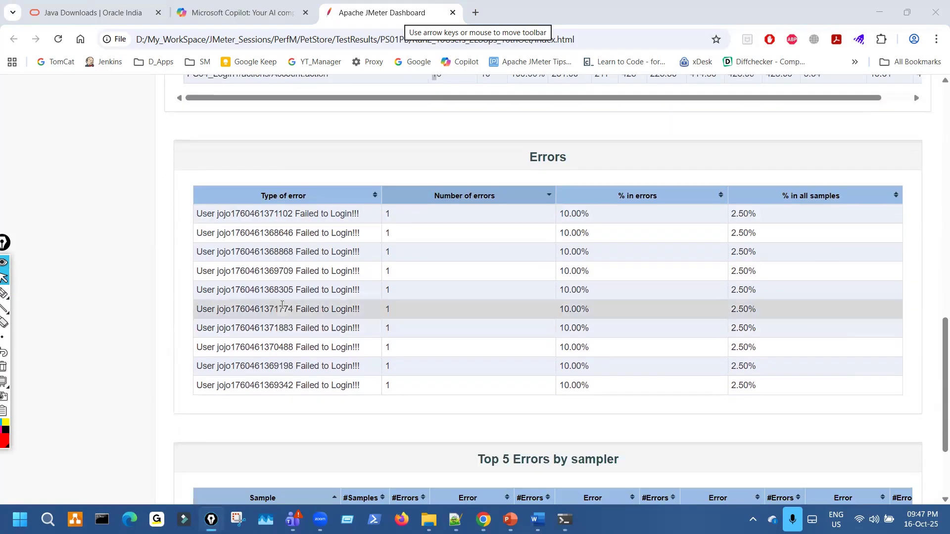
click(20, 294)
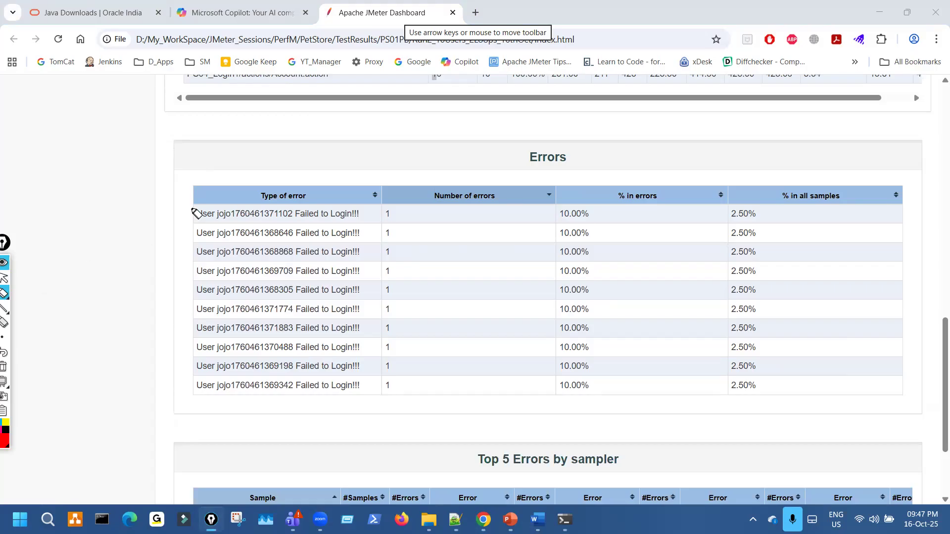
mouse_move(170, 214)
mouse_down()
mouse_move(265, 432)
mouse_move(459, 246)
mouse_move(236, 205)
mouse_up()
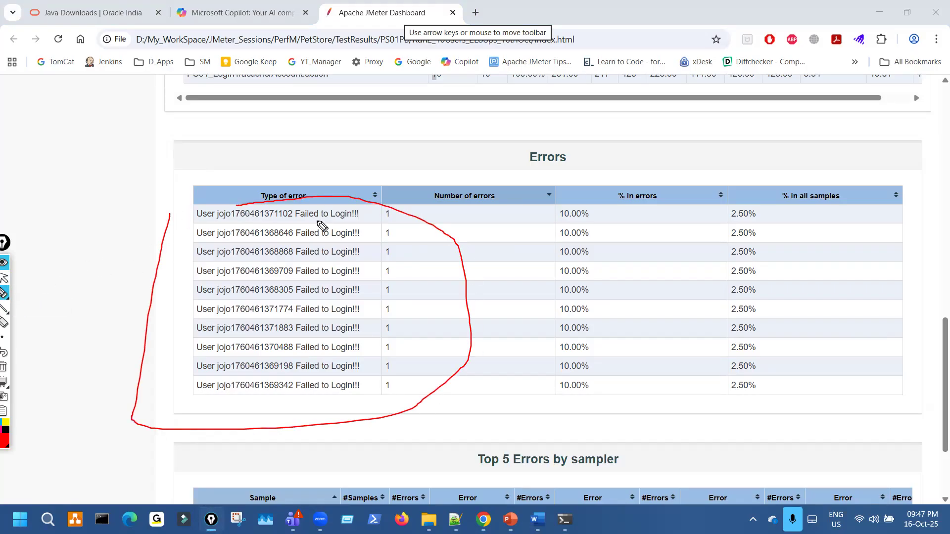
mouse_move(579, 121)
mouse_down()
mouse_move(639, 128)
mouse_move(661, 159)
mouse_move(737, 174)
mouse_move(765, 144)
mouse_move(776, 141)
mouse_move(781, 159)
mouse_up()
drag(204, 210, 181, 308)
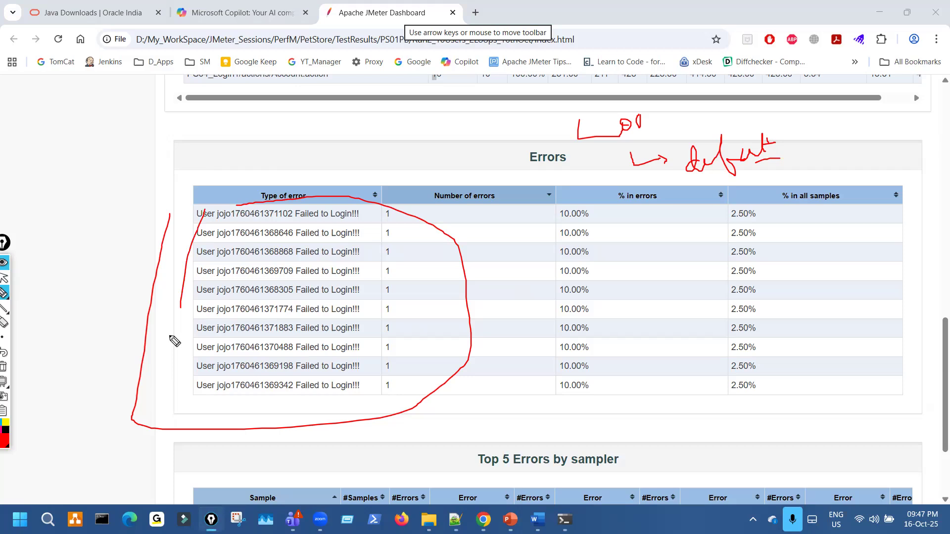
key(ctrl+shift+7)
key(ctrl+shift+2)
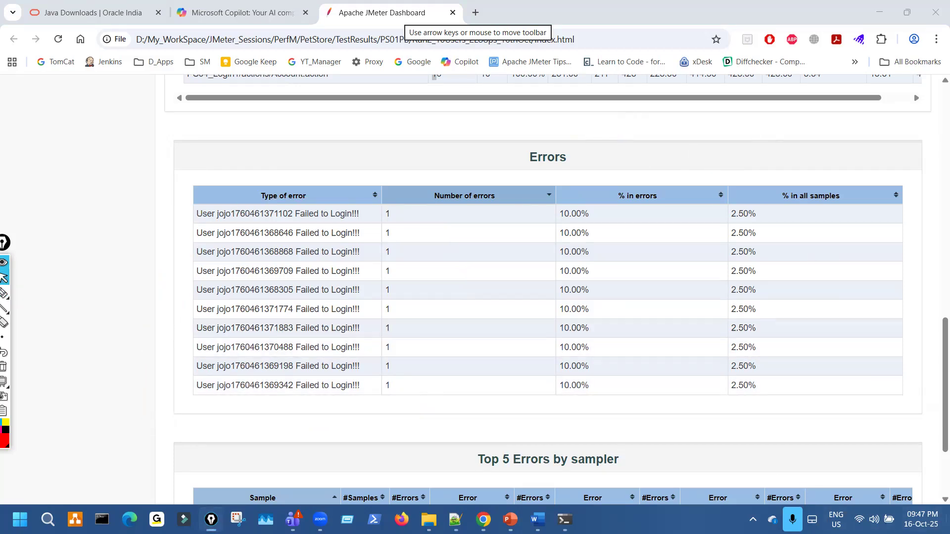
Launch JMeter from the jmeter.bat - Shortcut (2) on the desktop and minimize its console window.
key(super+d)
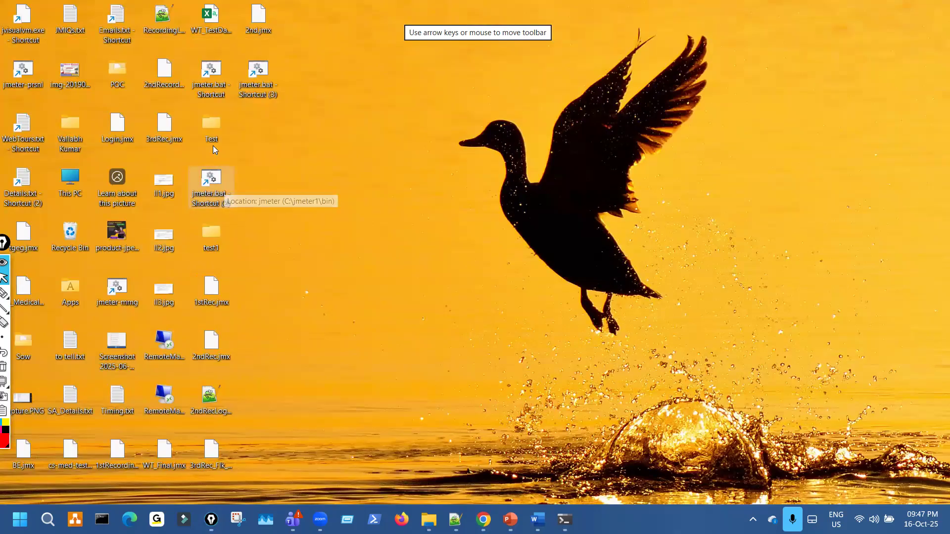
double_click(233, 184)
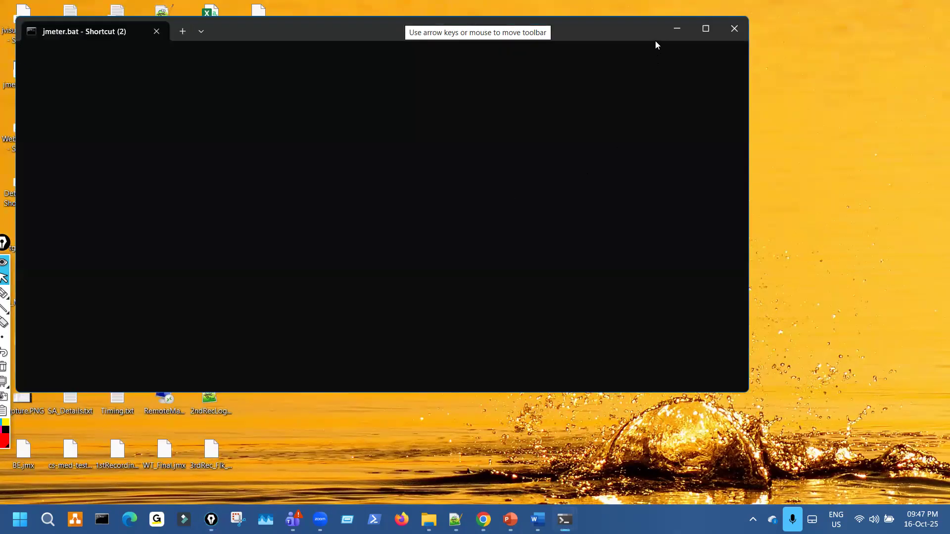
drag(269, 36, 419, 147)
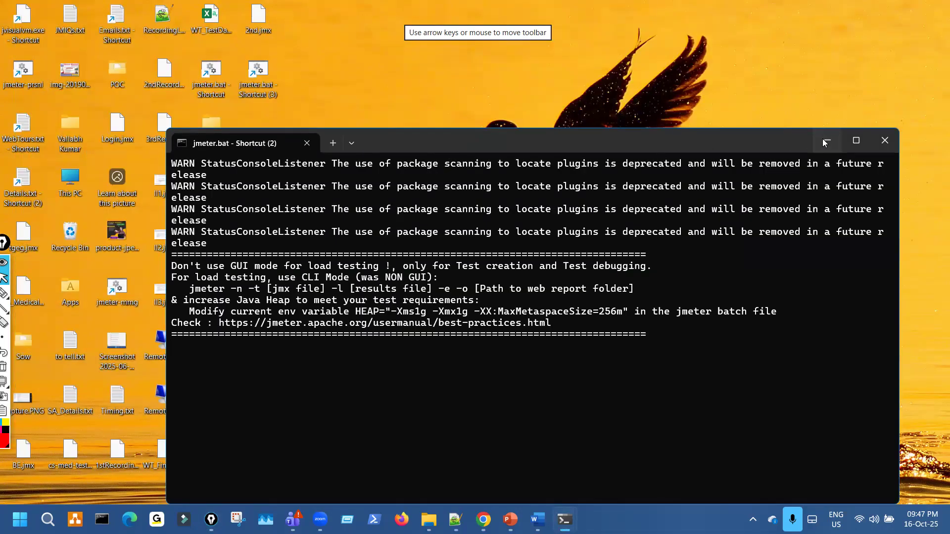
click(826, 140)
Open the z_PetStore_Imp folder inside All_NEW_Is in File Explorer.
click(428, 519)
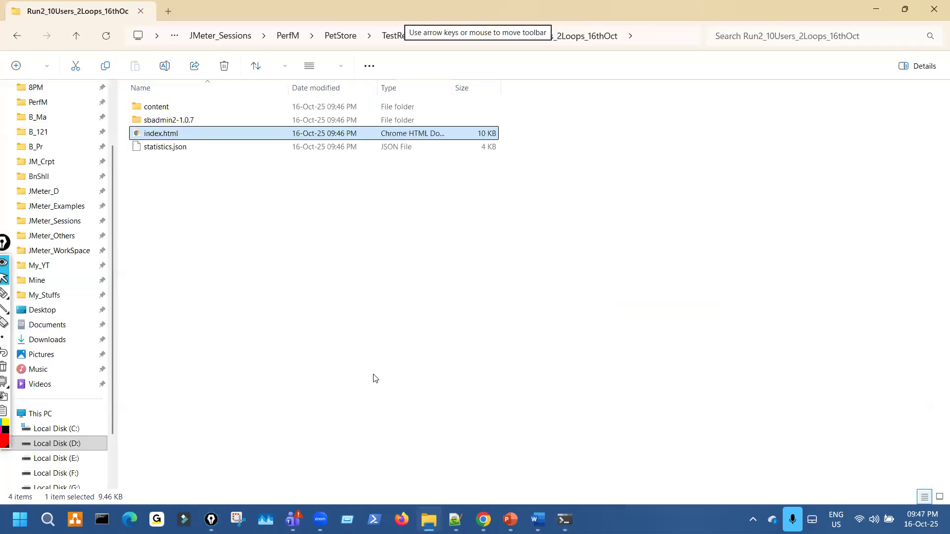
scroll(55, 159, up, 2)
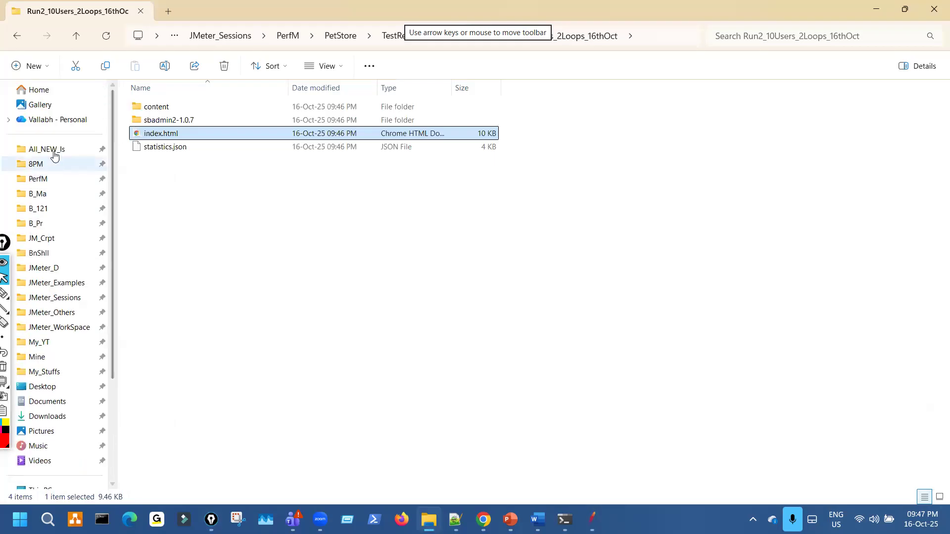
click(52, 150)
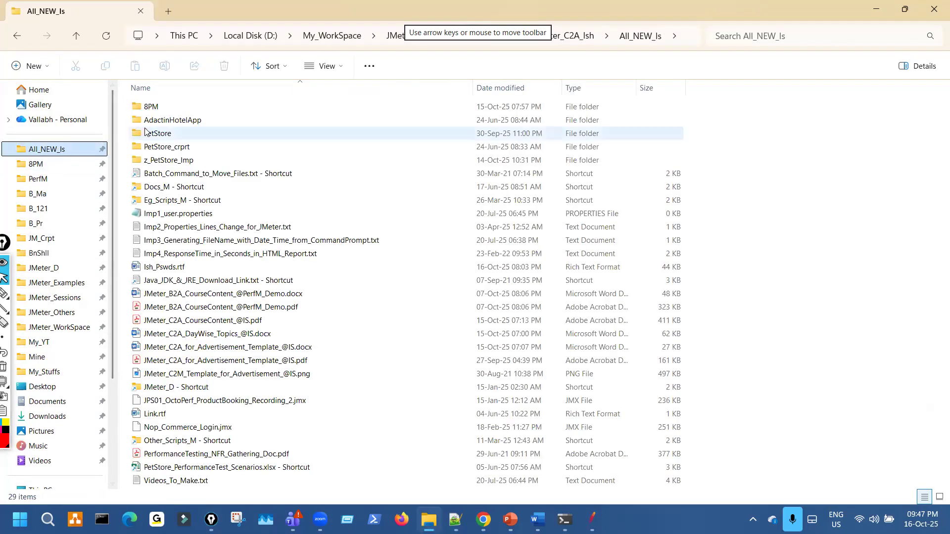
double_click(177, 157)
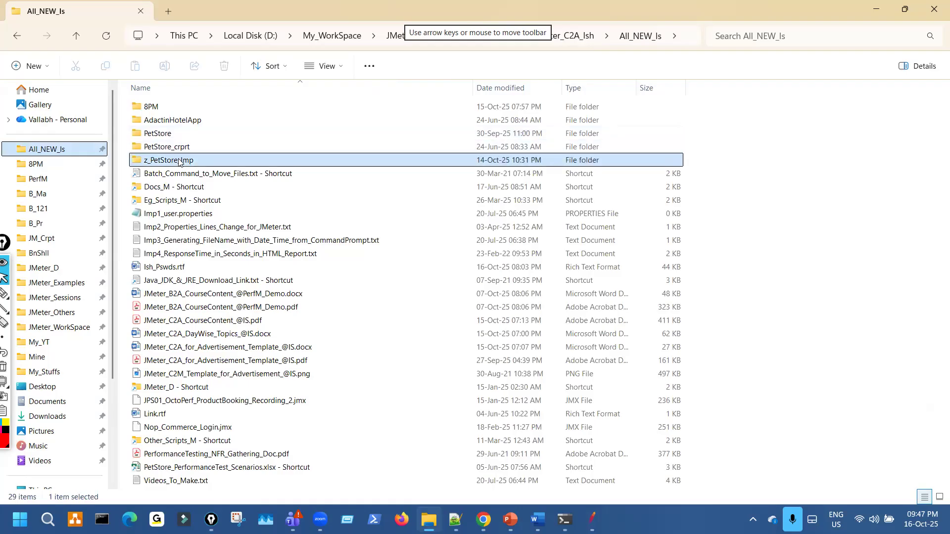
click(198, 357)
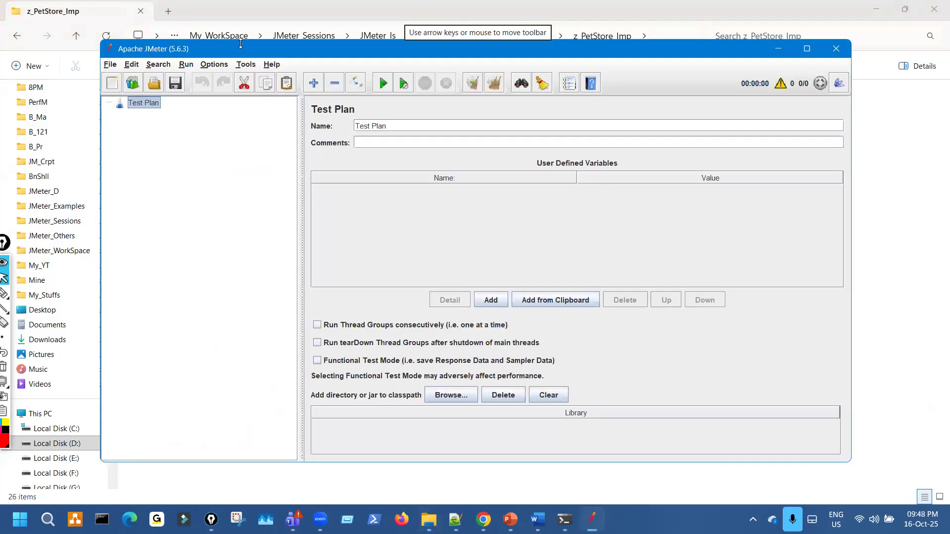
Load Eg_JB_3_Writing_RegisteredUsers_to_File_TestData_Preparation.jmx into JMeter and check its User Defined Variables and PS02-UserRegistration thread group settings.
drag(241, 44, 513, 68)
drag(223, 200, 412, 201)
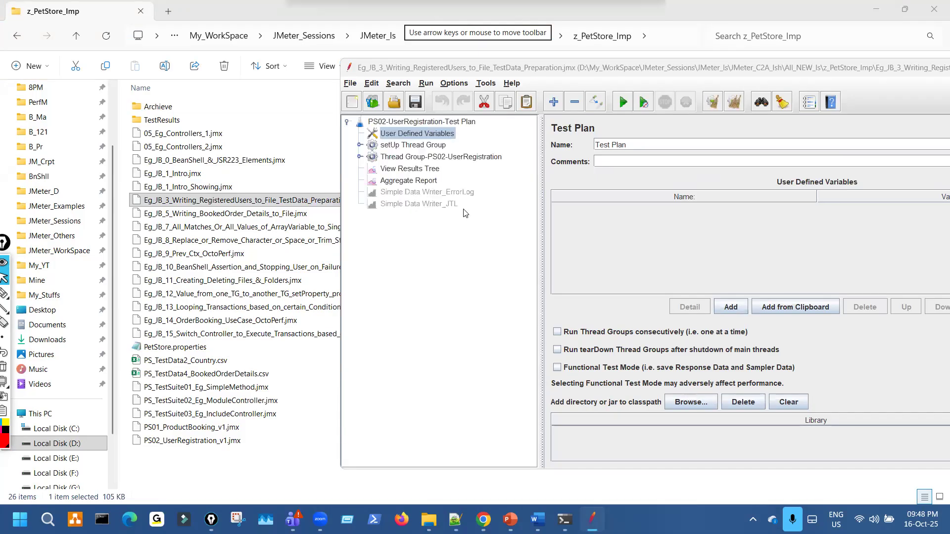
click(449, 124)
click(448, 134)
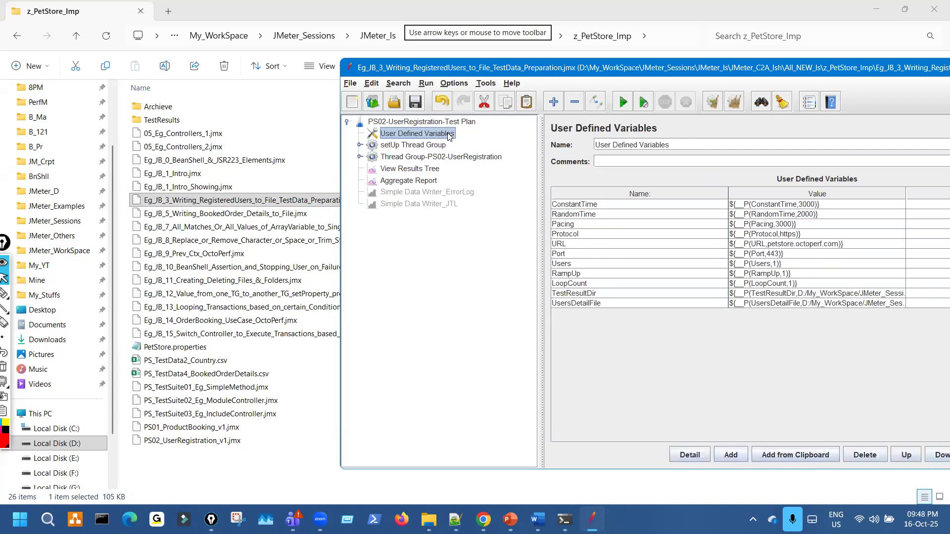
click(451, 157)
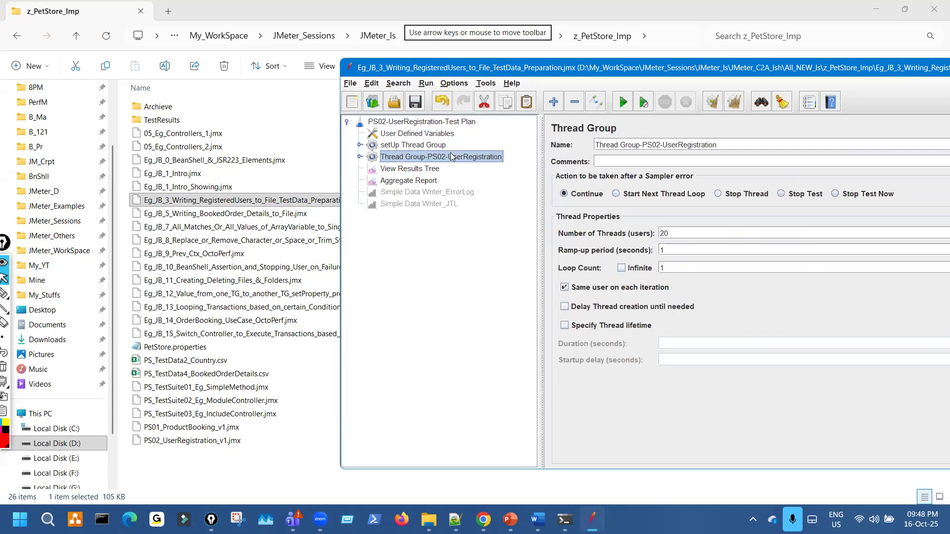
Start the user registration test without pauses and disable the View Results Tree listener.
click(643, 102)
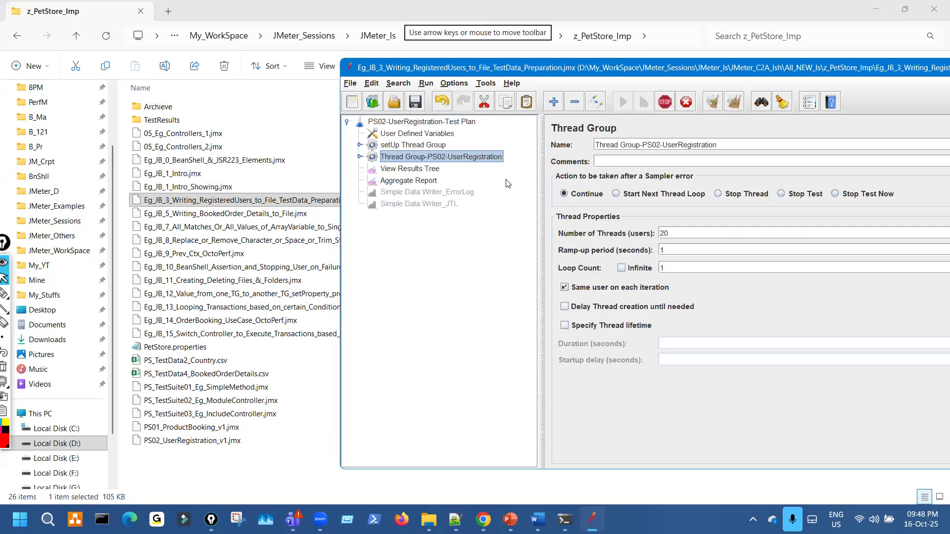
click(434, 170)
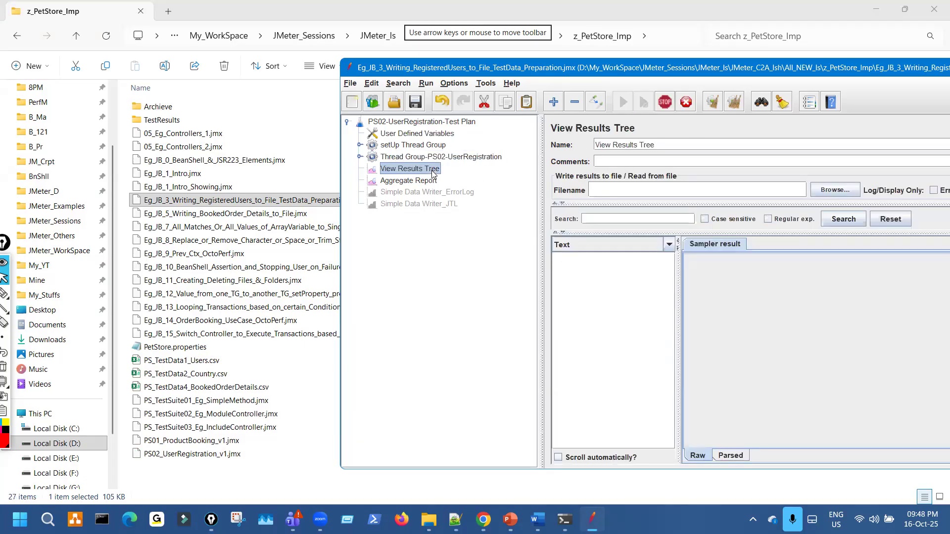
click(595, 102)
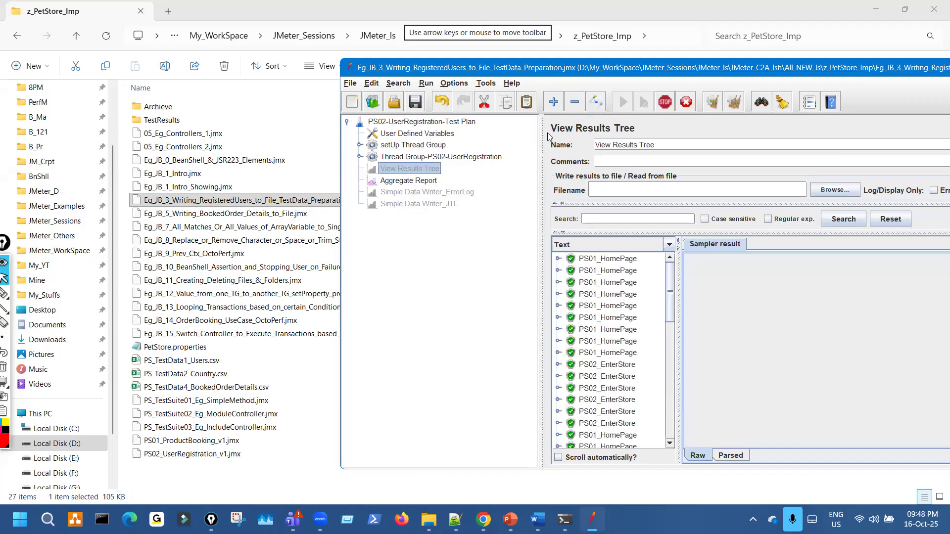
Review the run in the Aggregate Report, widening the Label column to show the full transaction names.
click(420, 183)
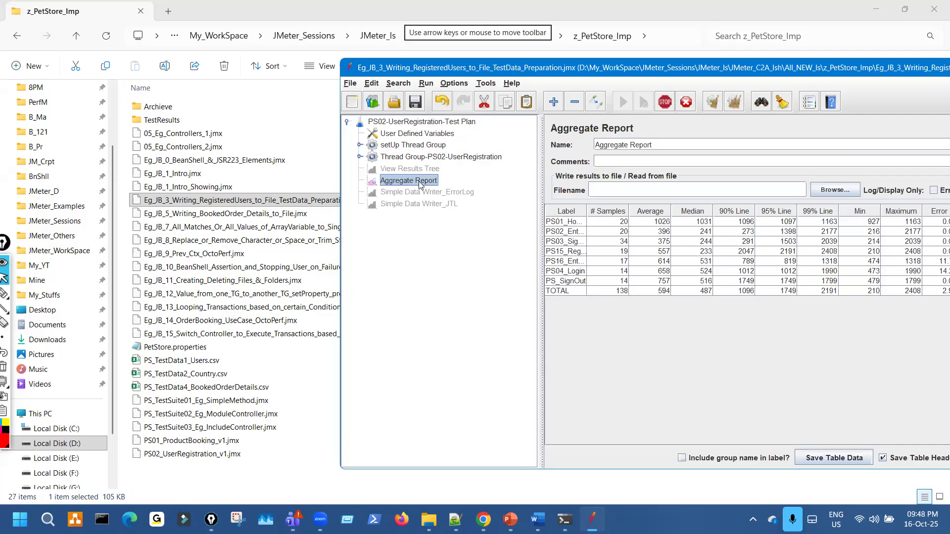
drag(588, 211, 641, 212)
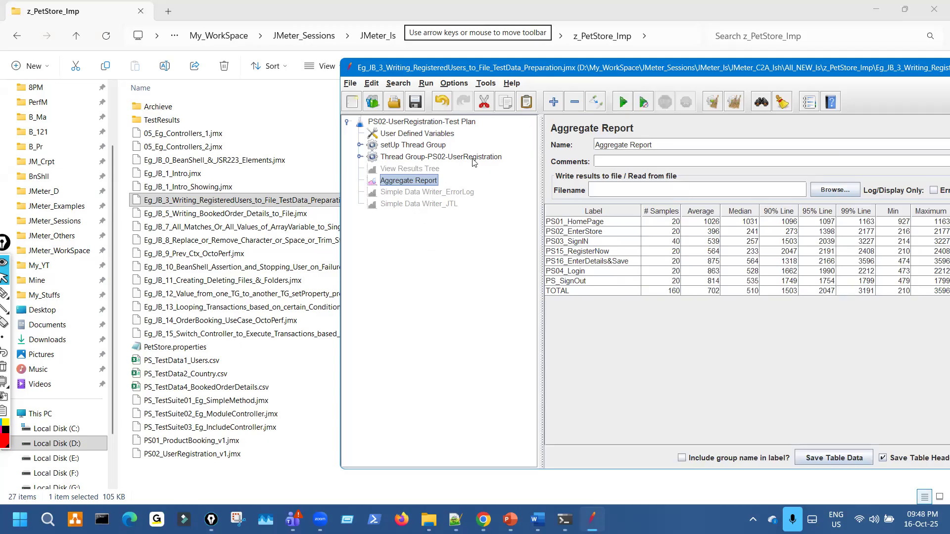
View the newly written user records of PS_TestData1_Users.csv in Notepad and close both open copies.
click(200, 361)
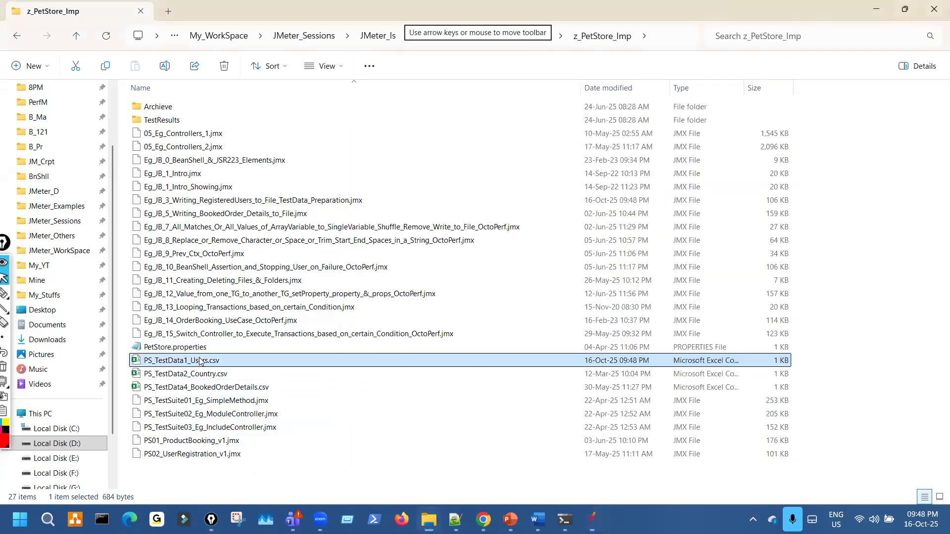
right_click(201, 361)
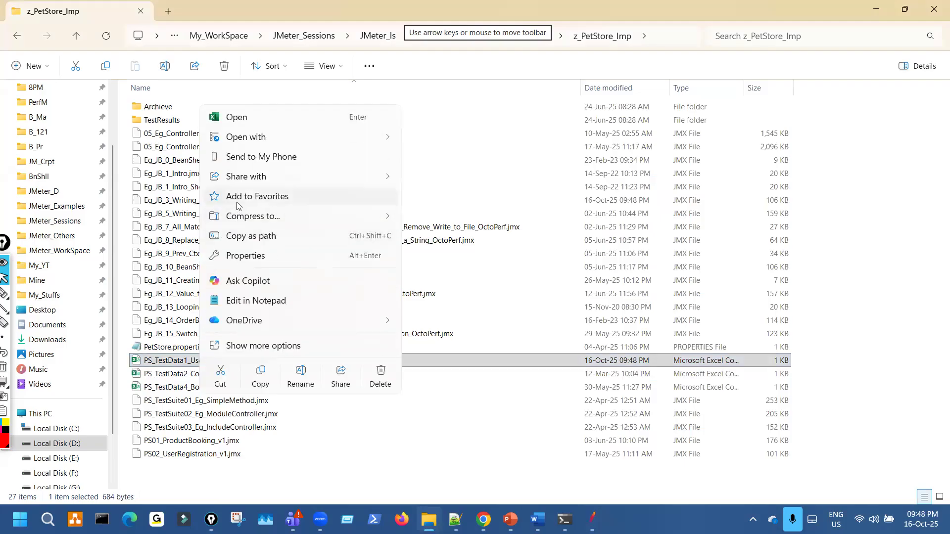
click(247, 301)
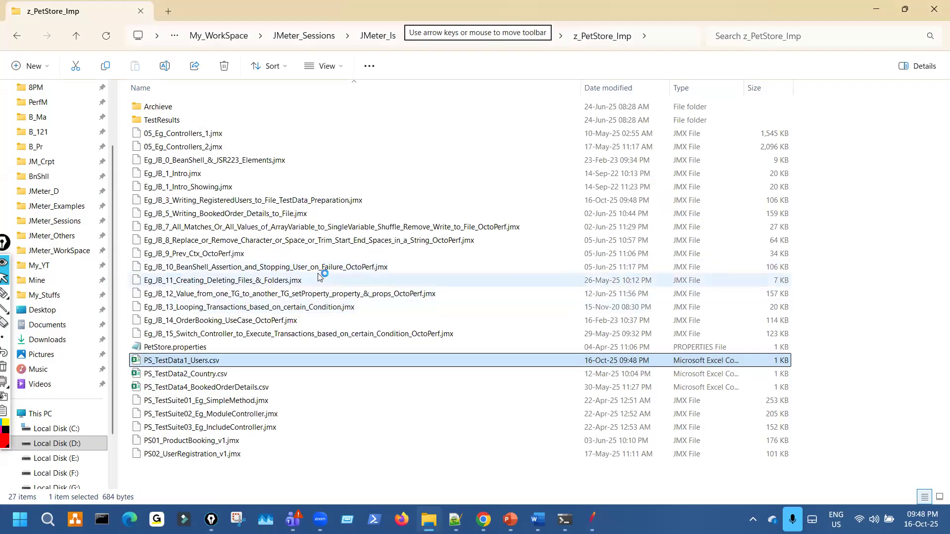
click(543, 333)
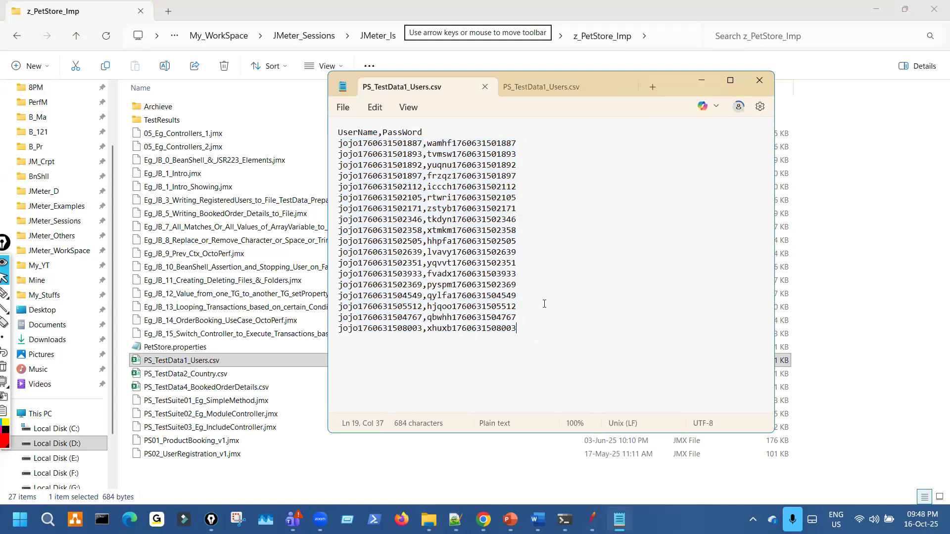
click(485, 87)
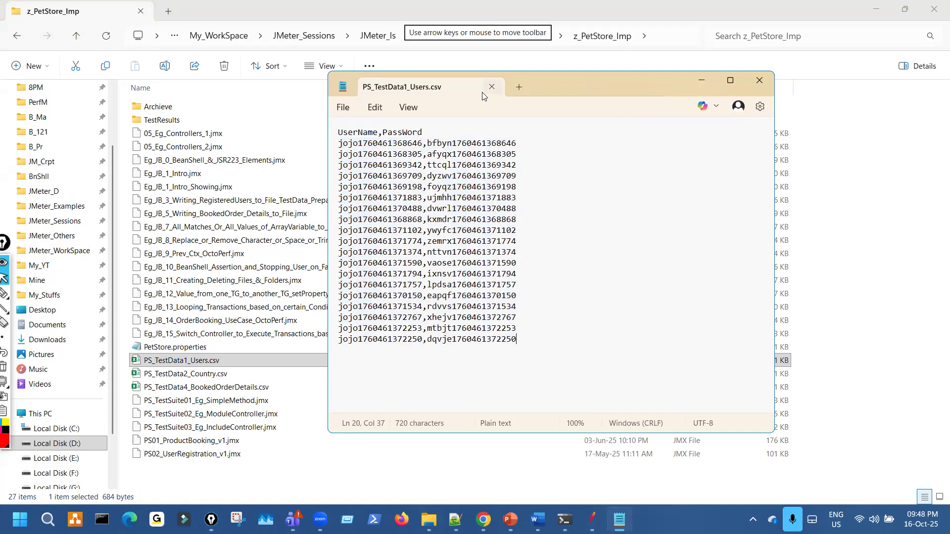
click(490, 87)
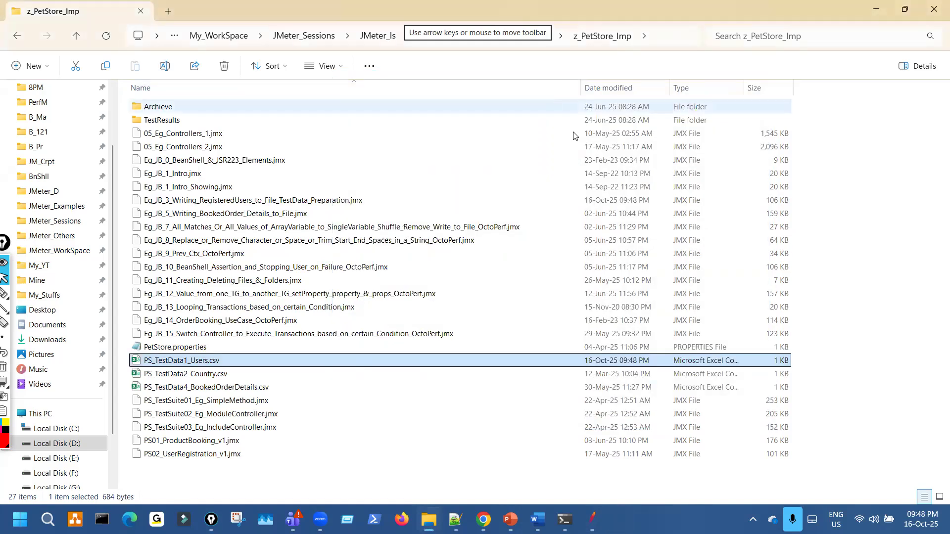
Reopen z_PetStore_Imp's PS_TestData1_Users.csv in Notepad, copy all user records below the header row, and close the file.
right_click(223, 366)
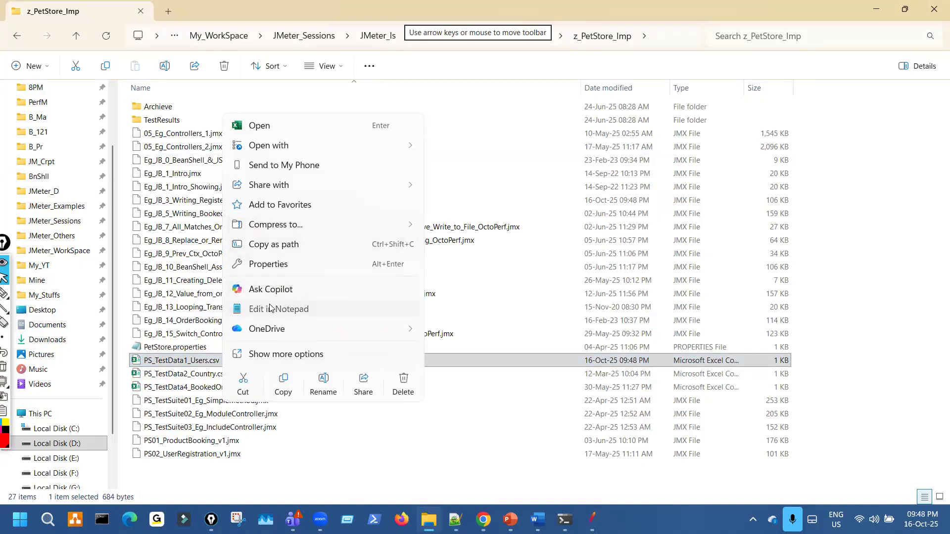
click(266, 309)
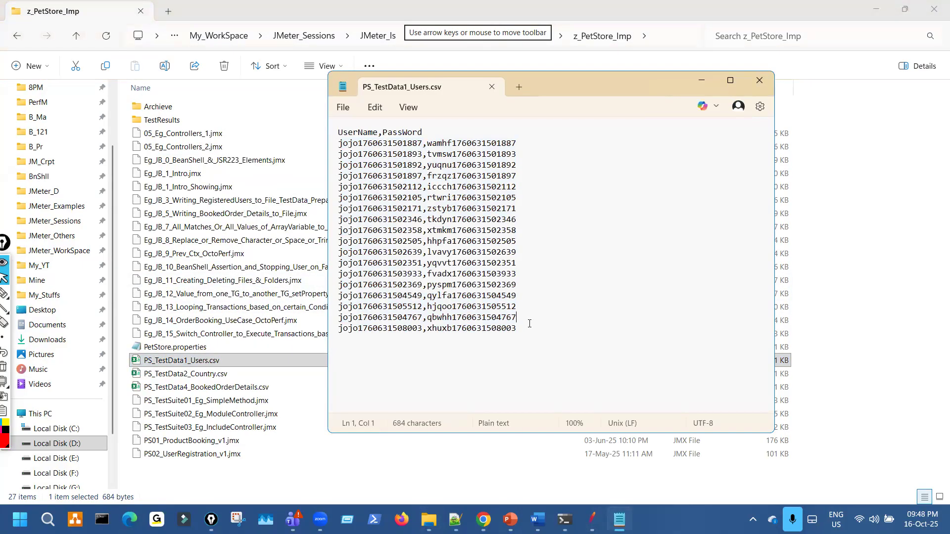
drag(519, 317, 426, 219)
drag(524, 329, 339, 153)
key(ctrl+c)
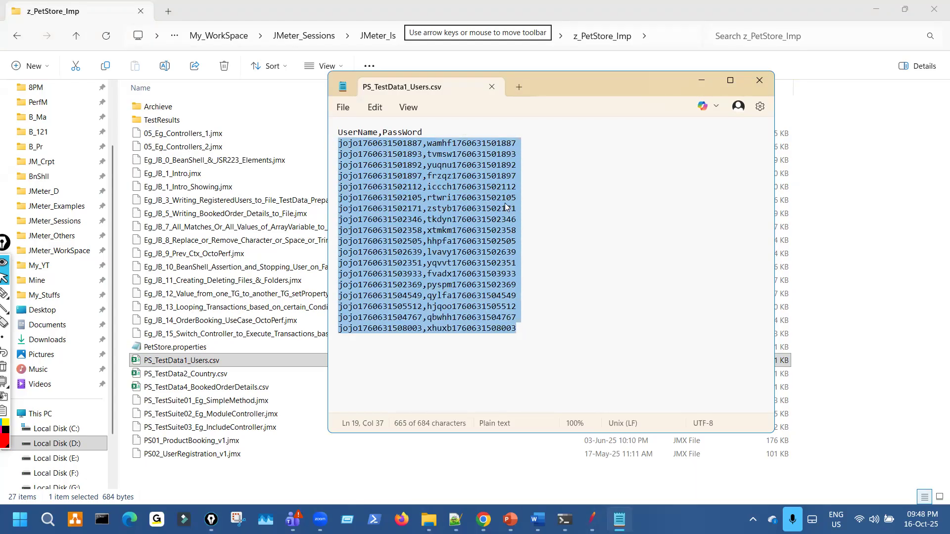
click(492, 87)
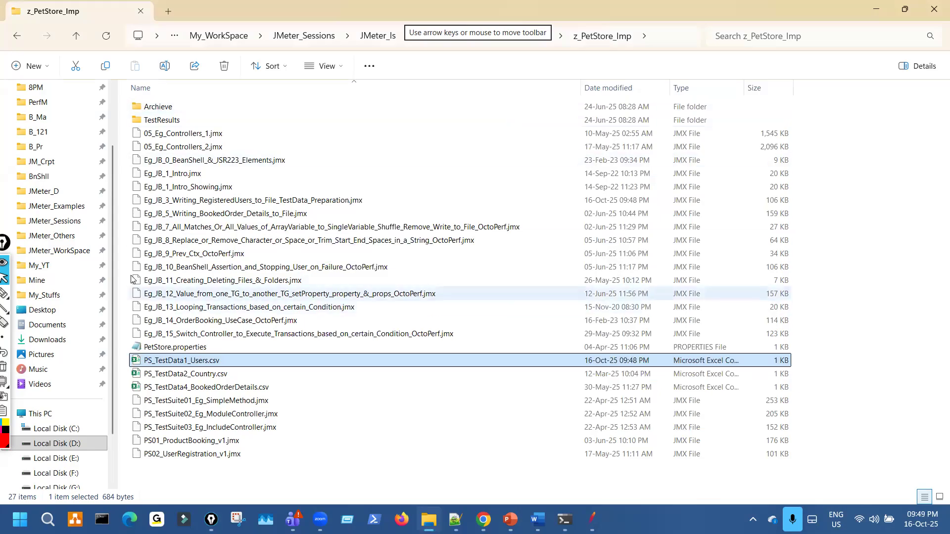
Open the PetStore folder inside PerfM in File Explorer.
scroll(56, 213, up, 3)
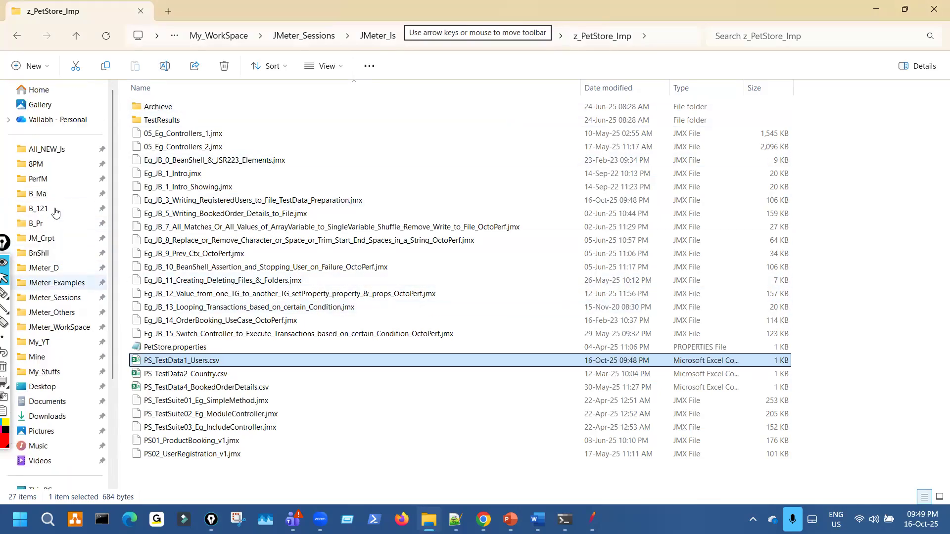
click(39, 178)
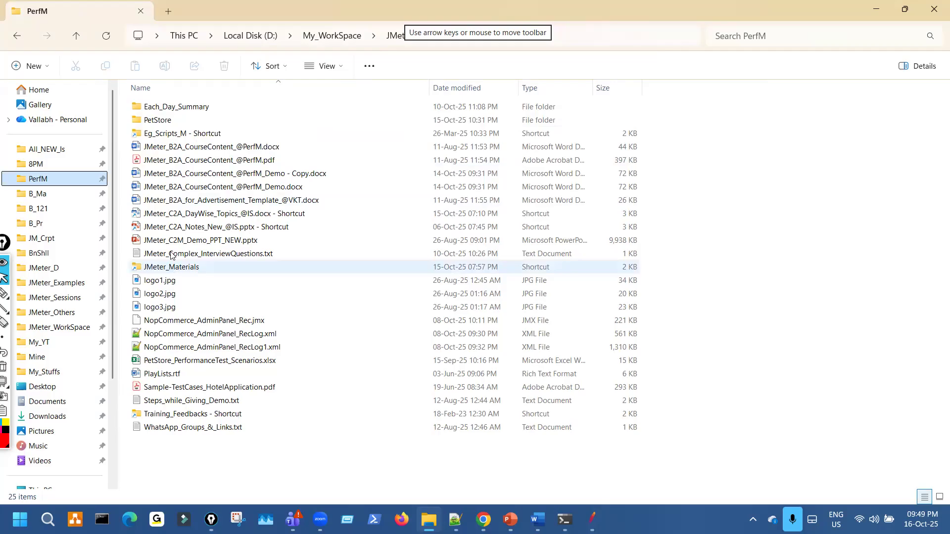
click(157, 120)
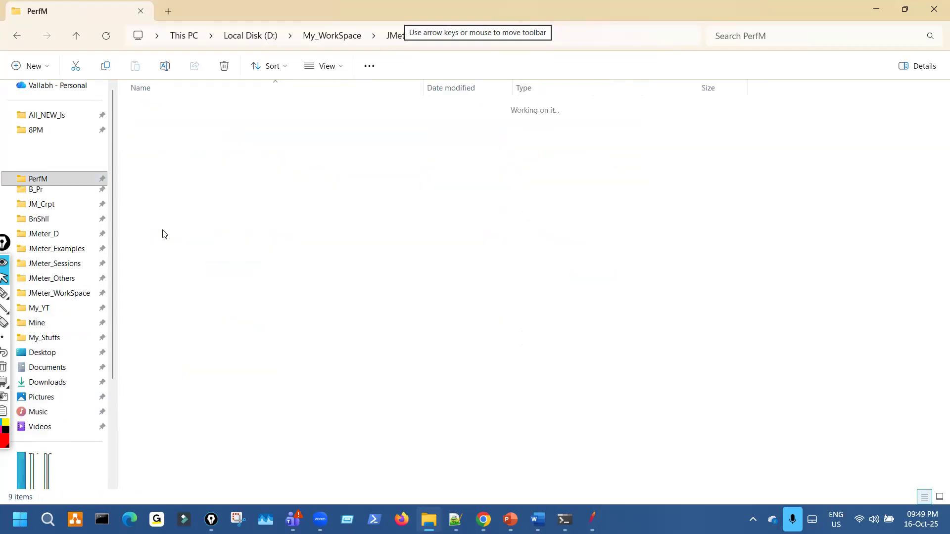
Replace the username and password records below the header in PetStore's PS_TestData1_Users.csv with the copied ones, save, and close Notepad.
right_click(181, 161)
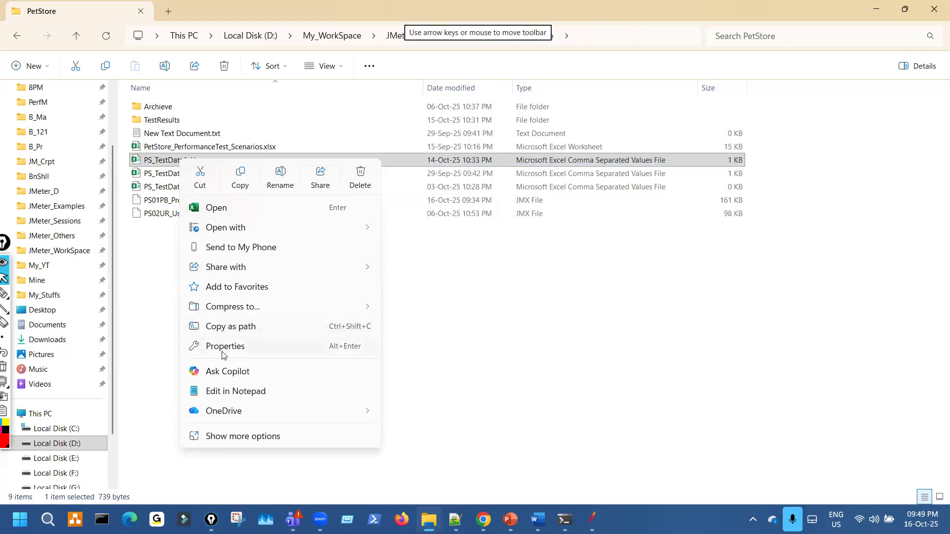
click(223, 391)
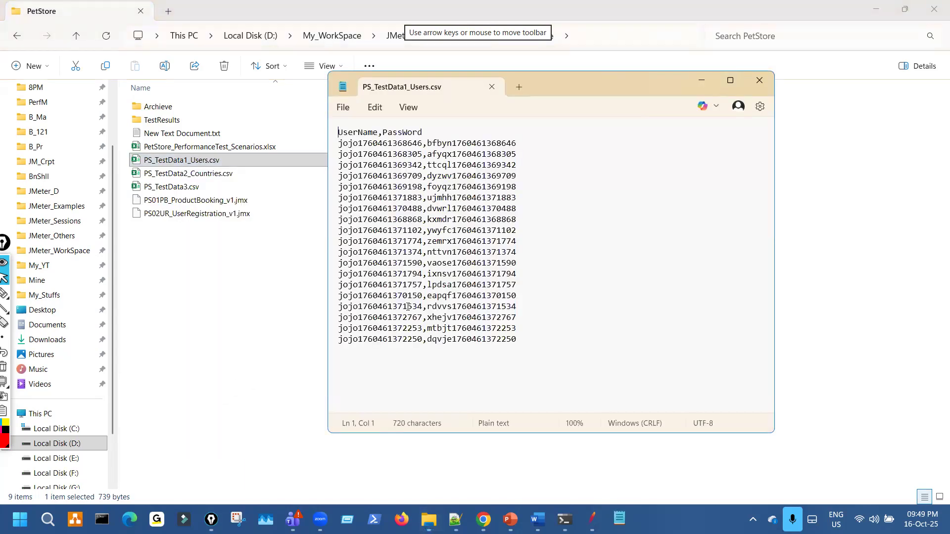
drag(536, 339, 327, 145)
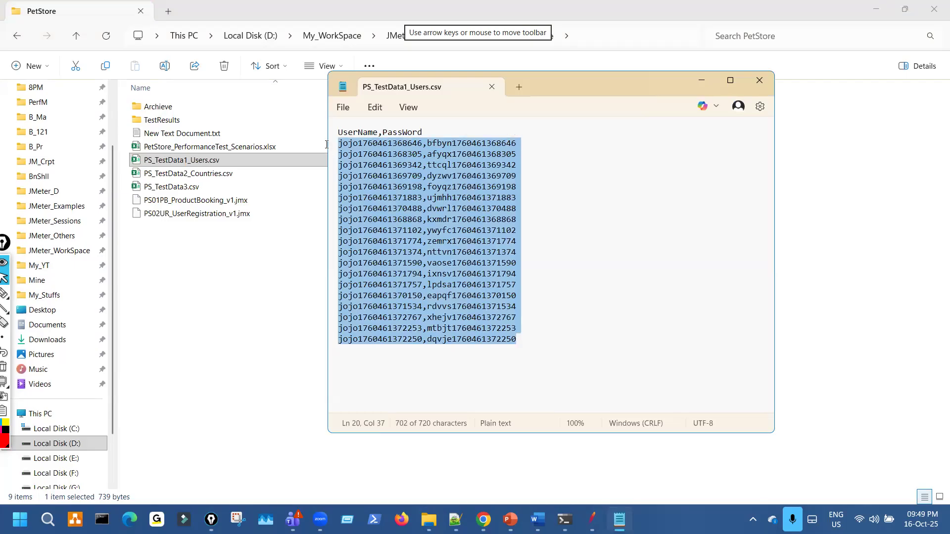
key(ctrl+v)
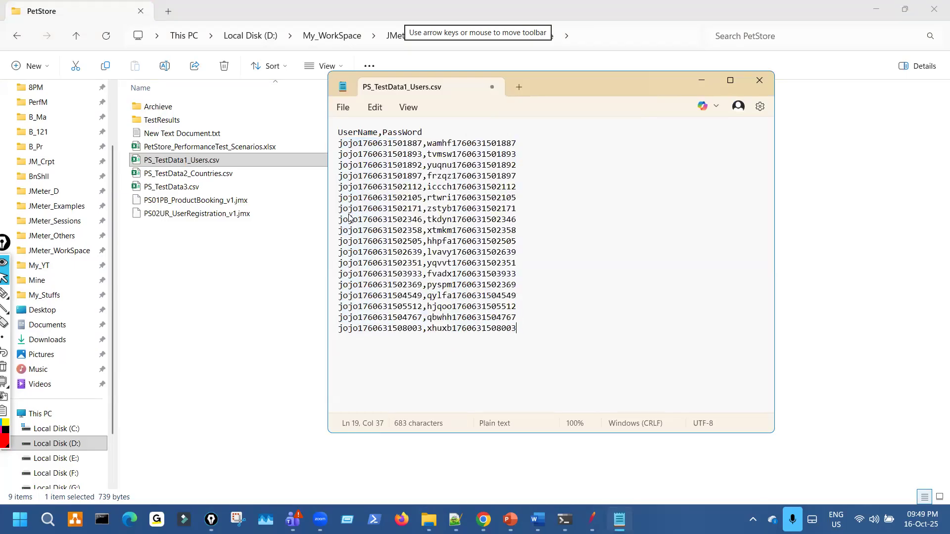
click(342, 108)
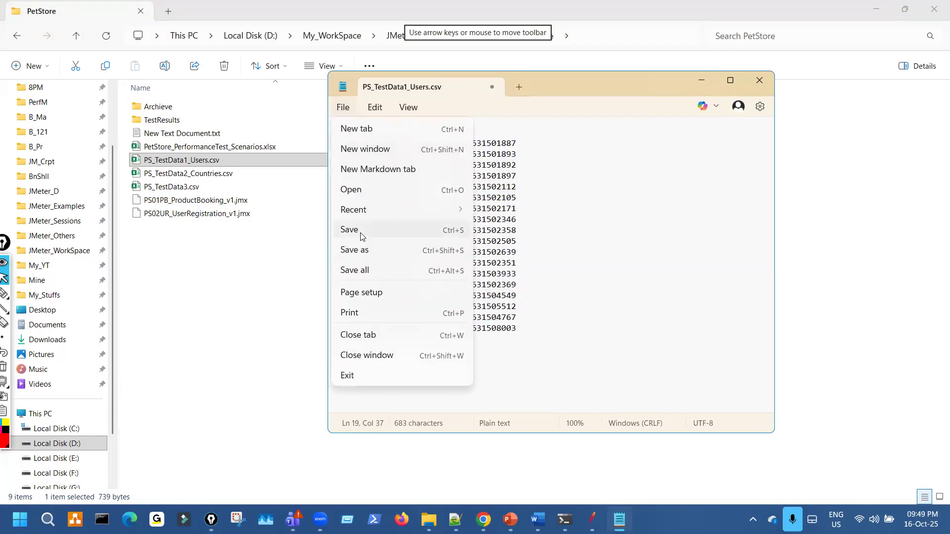
click(361, 231)
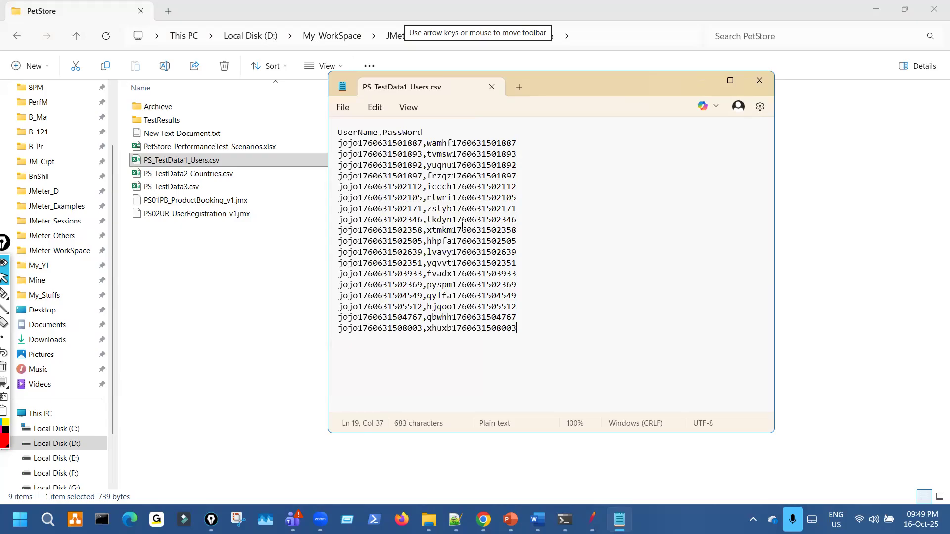
click(751, 84)
Switch to JMeter and start a blank test plan, discarding the unsaved changes to the registration plan.
click(597, 515)
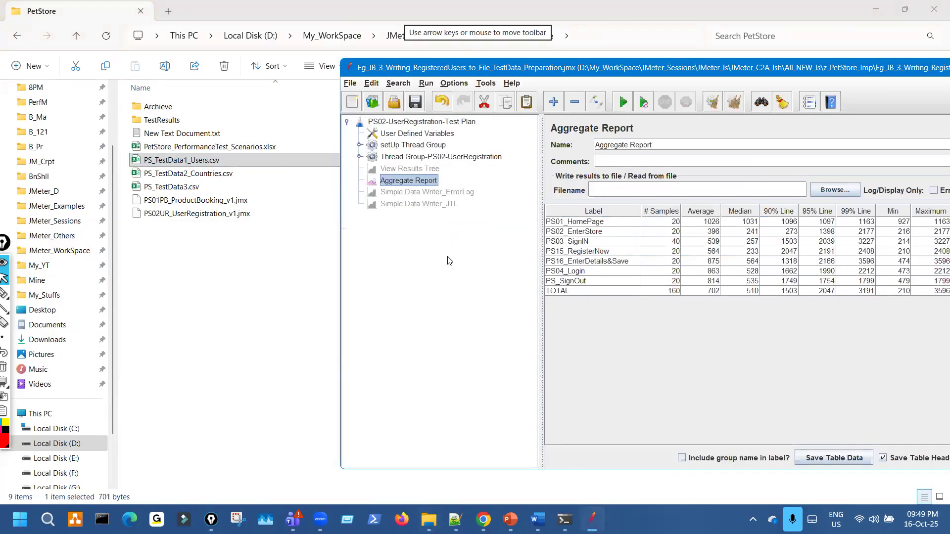
click(352, 102)
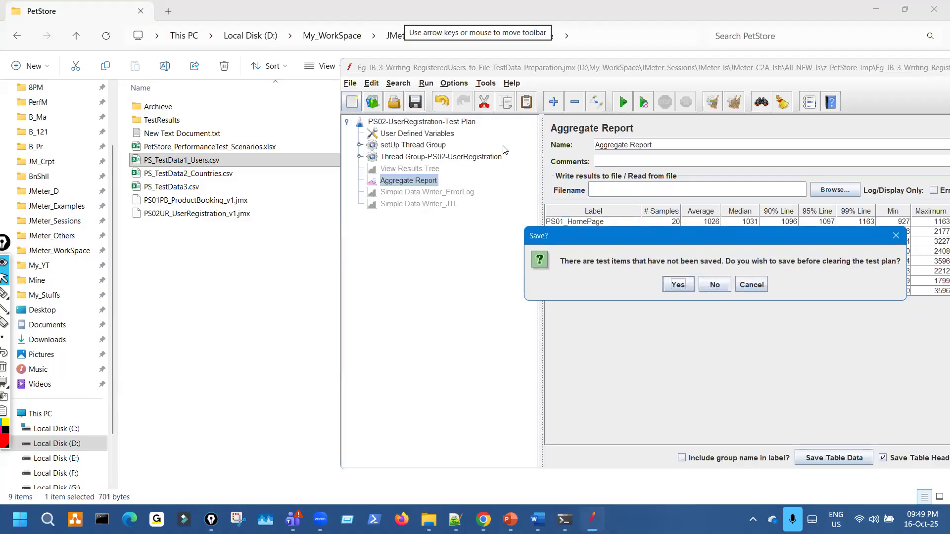
click(705, 284)
Enlarge the JMeter interface text by zooming in three times.
click(458, 84)
click(495, 190)
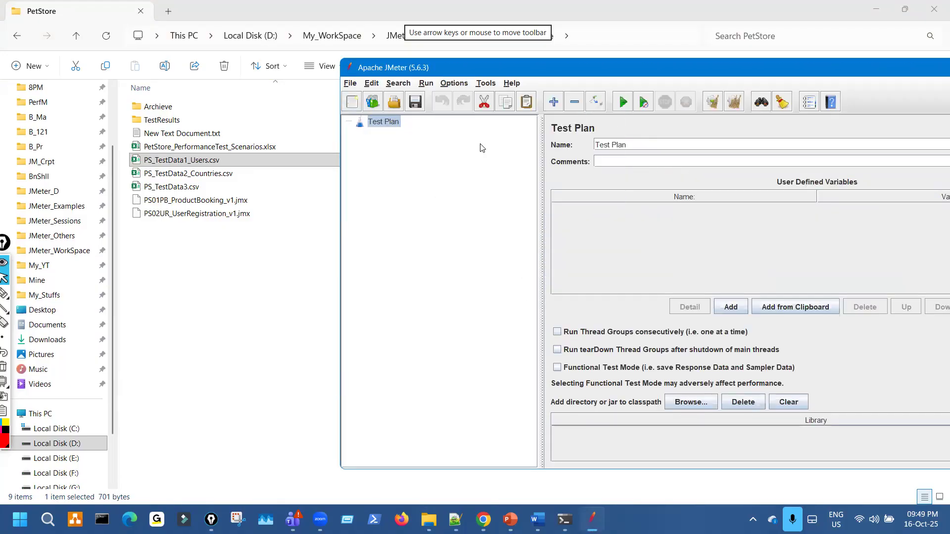
click(453, 83)
click(499, 194)
click(472, 84)
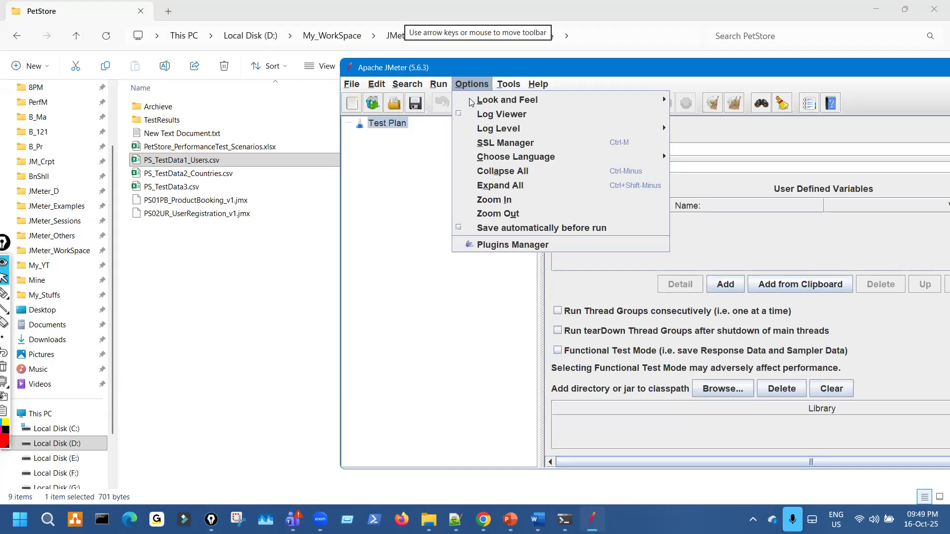
click(492, 201)
Load PS01PB_ProductBooking_v1.jmx from the PetStore folder into JMeter and maximize the window.
drag(196, 200, 470, 140)
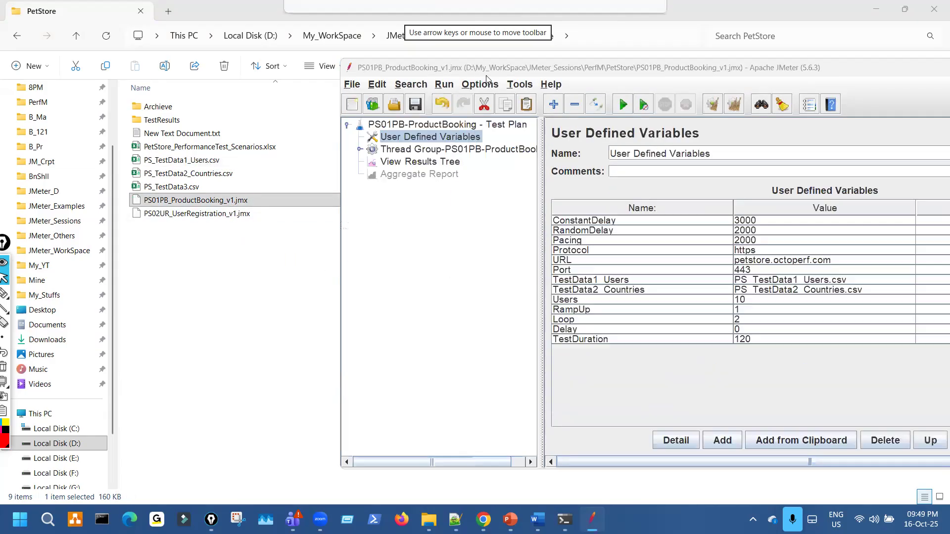
click(489, 56)
click(592, 519)
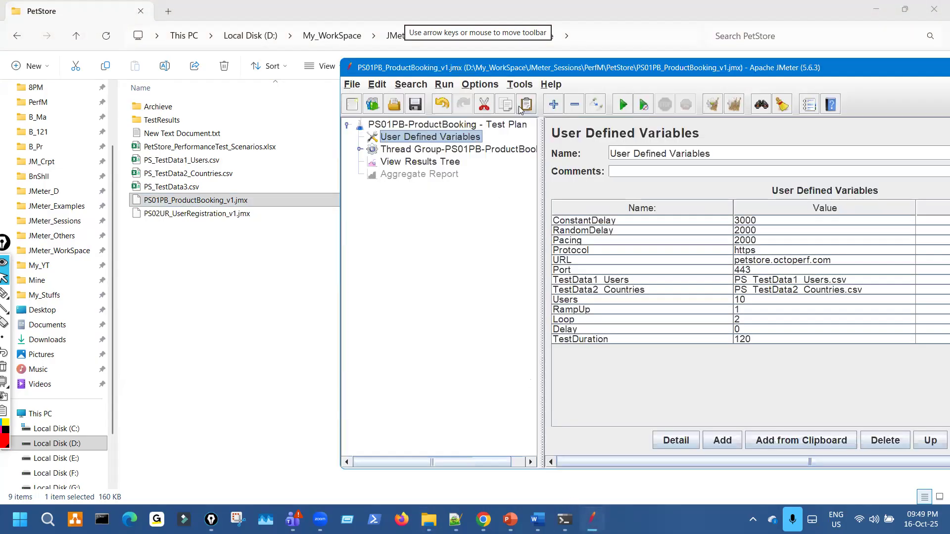
double_click(524, 69)
Expand the thread group down to the first PS04_Login request and examine its Response Assertion's custom failure message.
click(19, 88)
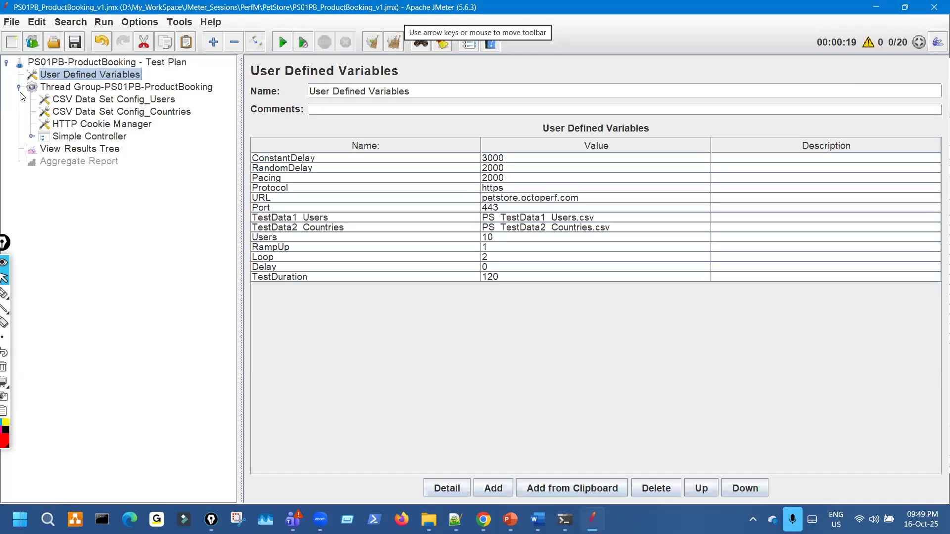
click(31, 136)
click(44, 212)
click(56, 225)
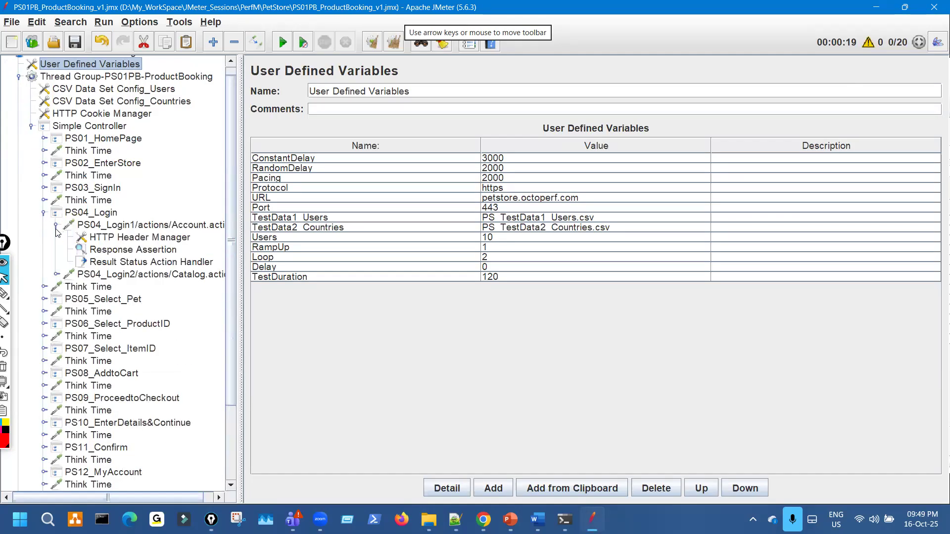
click(134, 252)
drag(356, 460, 577, 459)
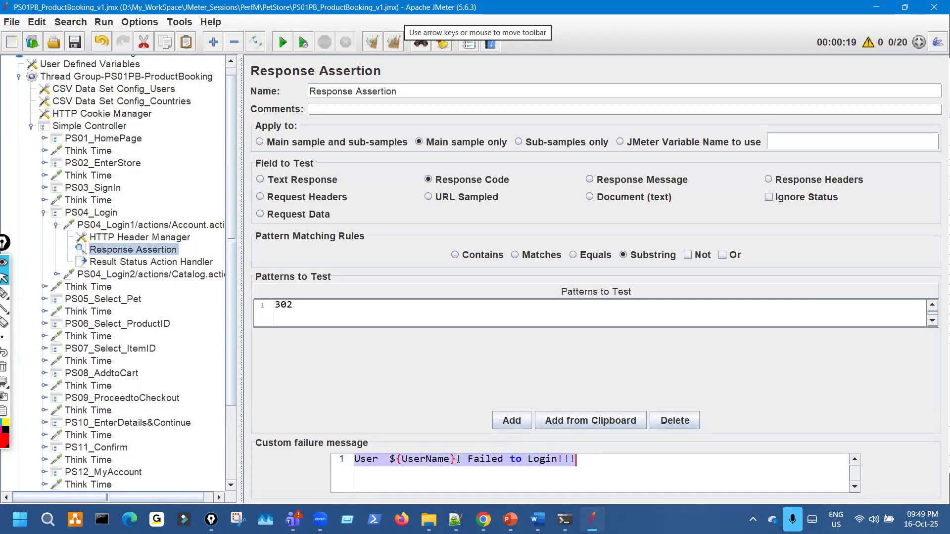
click(379, 459)
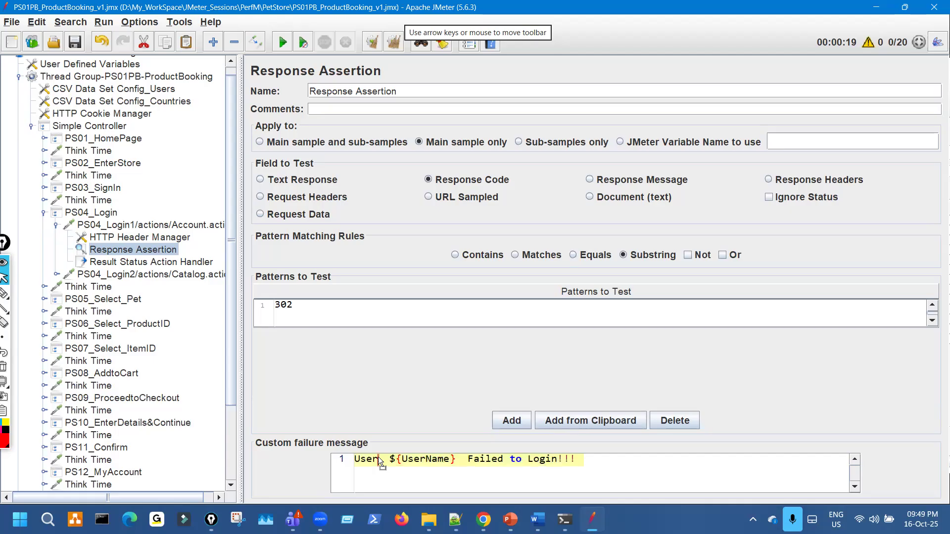
triple_click(378, 459)
Switch to the JMeter Dashboard in Chrome and compare the failed-login messages in the Errors table with the request statistics.
click(484, 519)
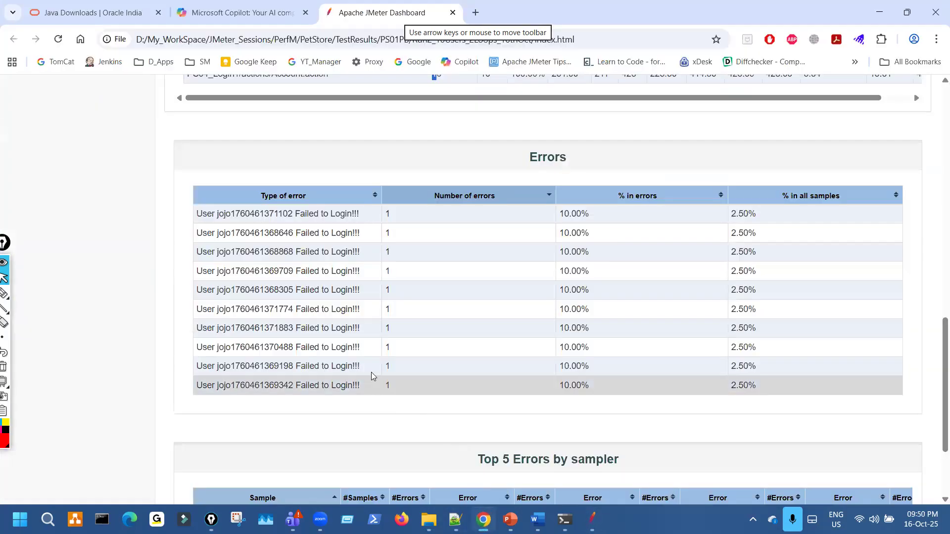
drag(224, 214, 333, 398)
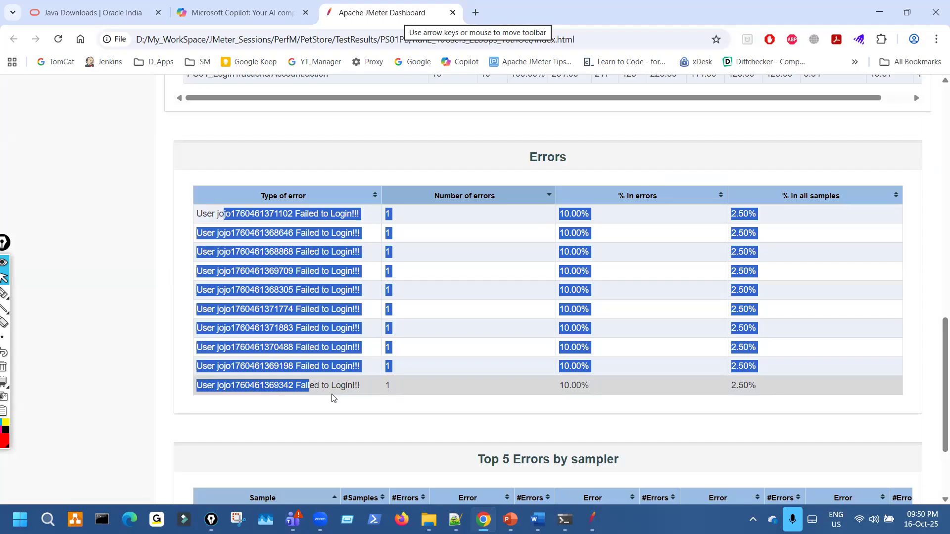
scroll(334, 388, up, 10)
scroll(366, 375, down, 7)
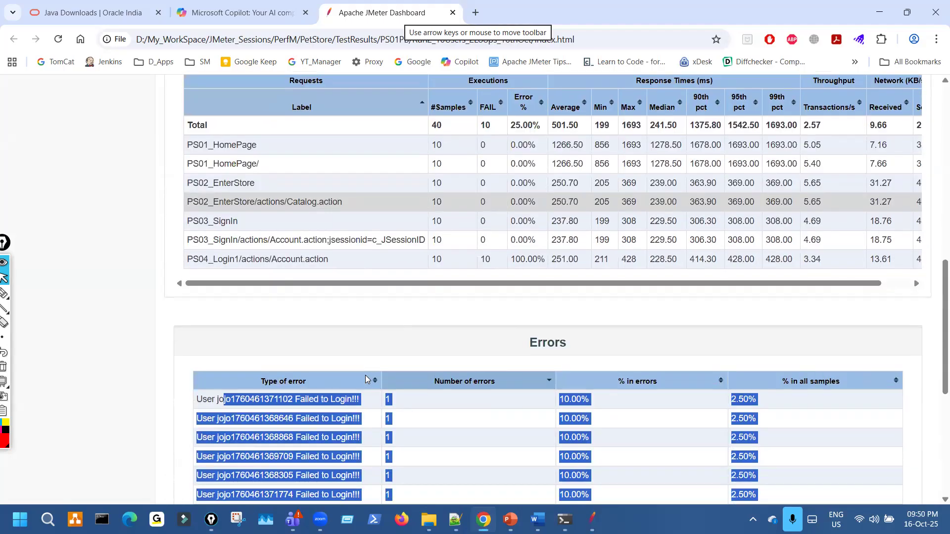
scroll(383, 421, down, 3)
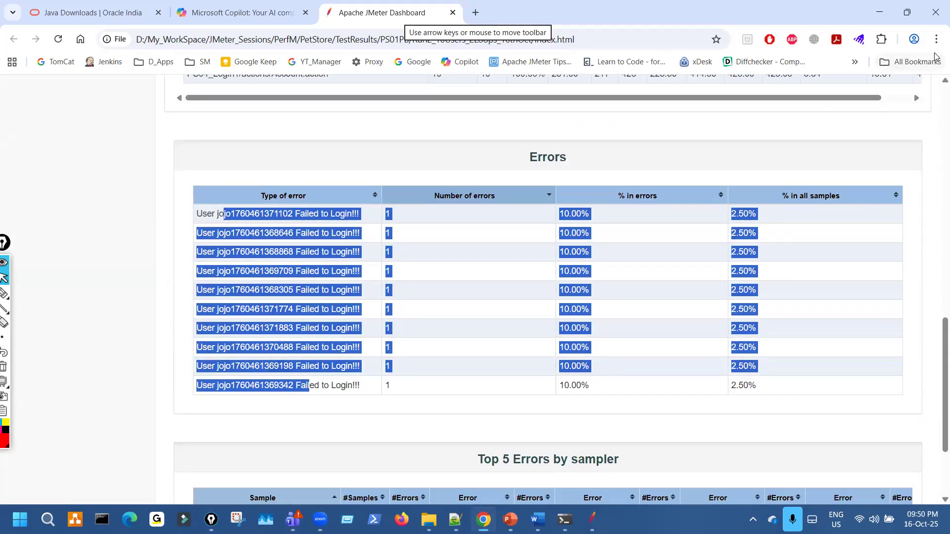
Close the JMeter Dashboard browser window and exit JMeter without saving the unsaved test items.
click(936, 23)
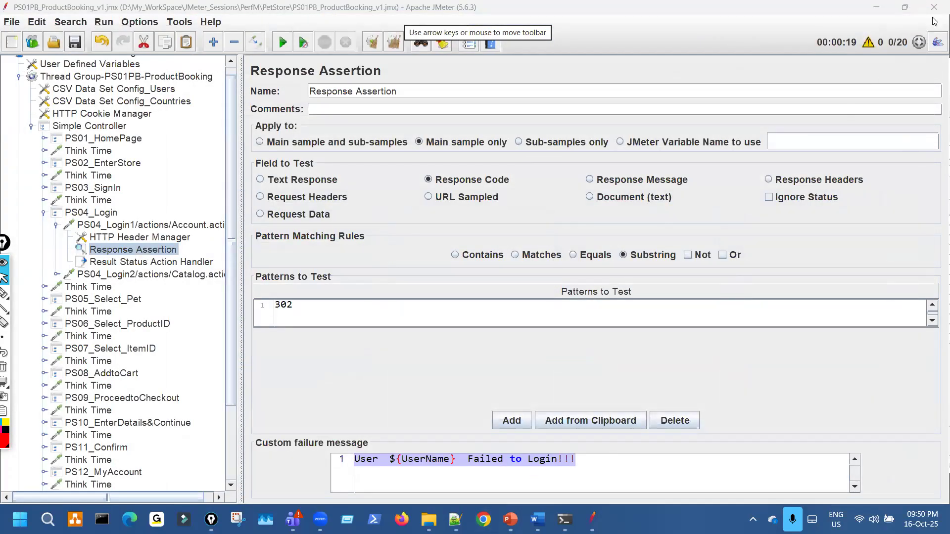
click(934, 7)
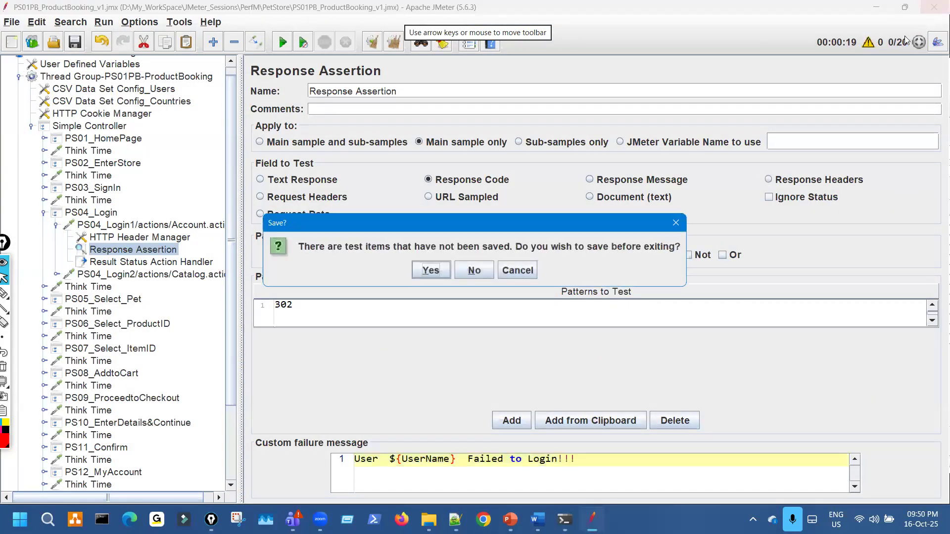
click(486, 272)
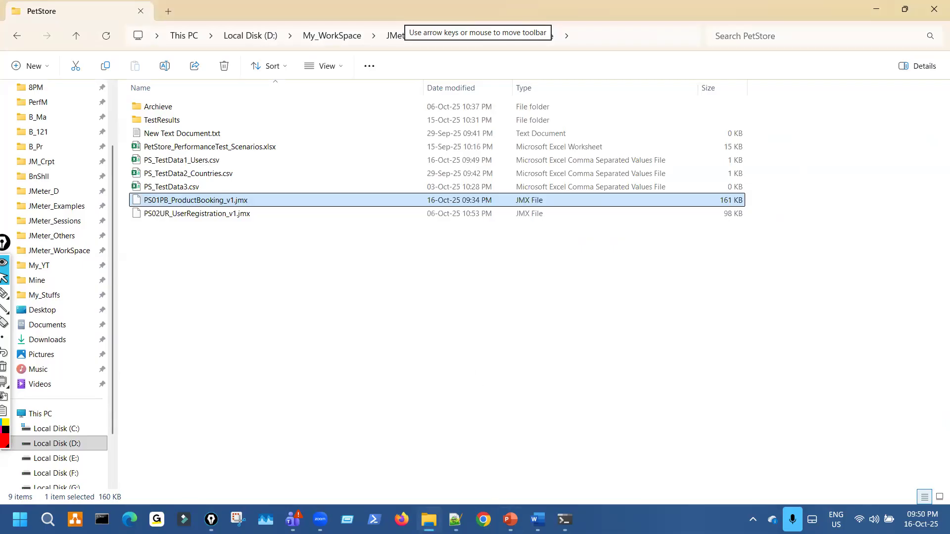
Review the Execution Commands slide in PowerPoint, temporarily marking the tips about new result filenames and an empty or new output directory in red.
click(510, 518)
scroll(454, 413, up, 2)
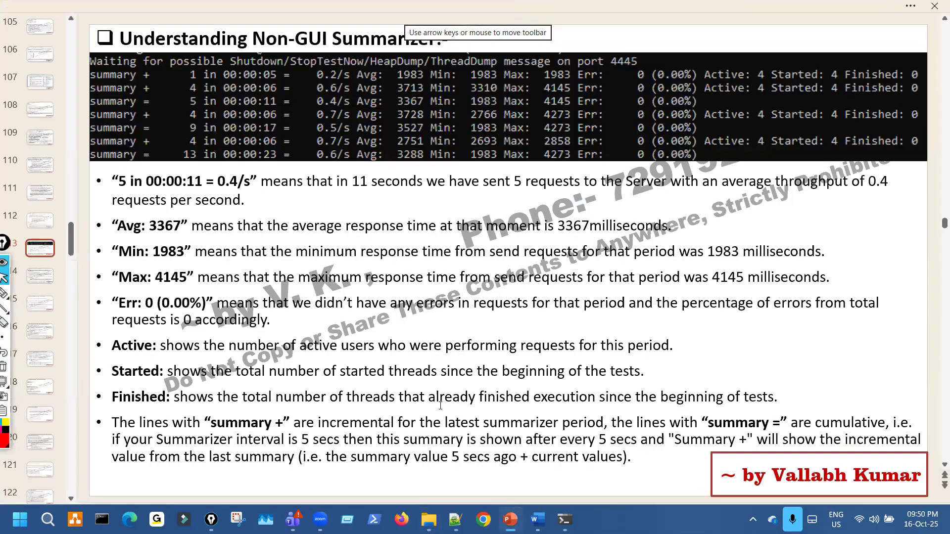
key(ctrl+p)
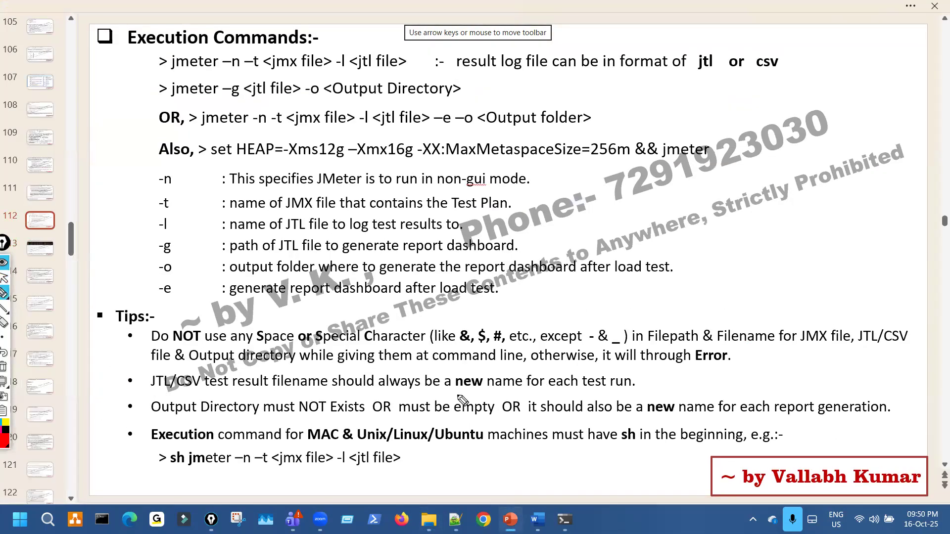
mouse_move(324, 394)
mouse_down()
mouse_move(475, 396)
mouse_move(494, 368)
mouse_move(515, 367)
mouse_up()
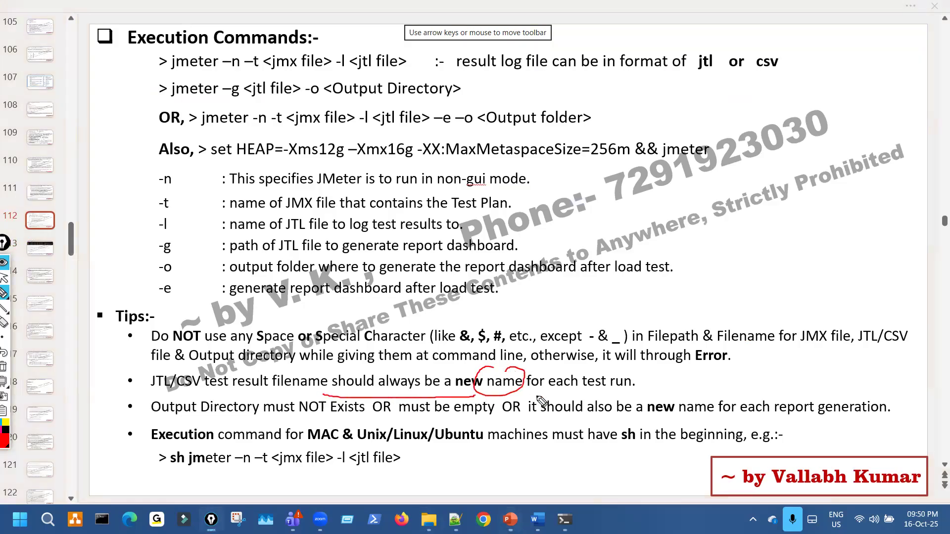
drag(425, 420, 526, 421)
mouse_move(679, 391)
mouse_down()
mouse_move(652, 415)
mouse_move(668, 393)
mouse_up()
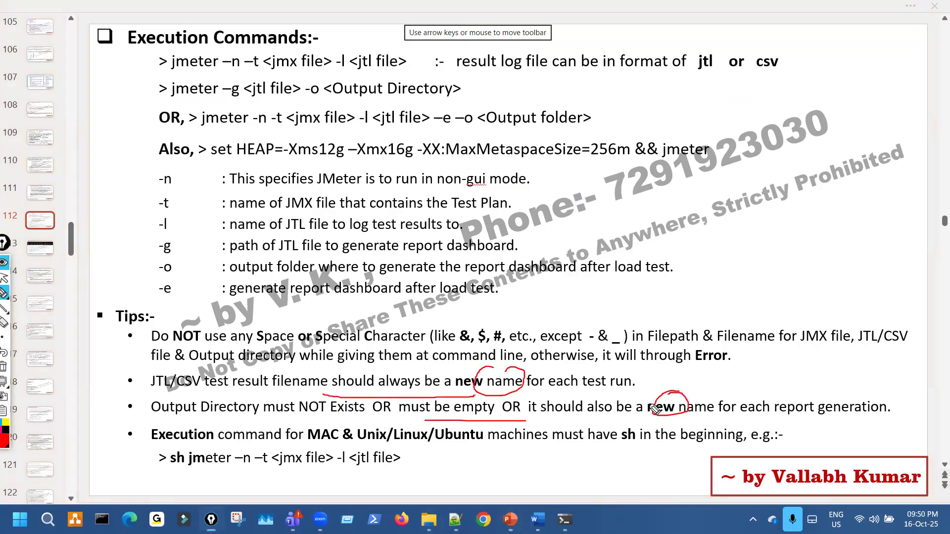
key(ctrl+shift+7)
key(ctrl+shift+2)
Switch to File Explorer and open the PS01PB folder inside PetStore's TestResults folder.
click(429, 520)
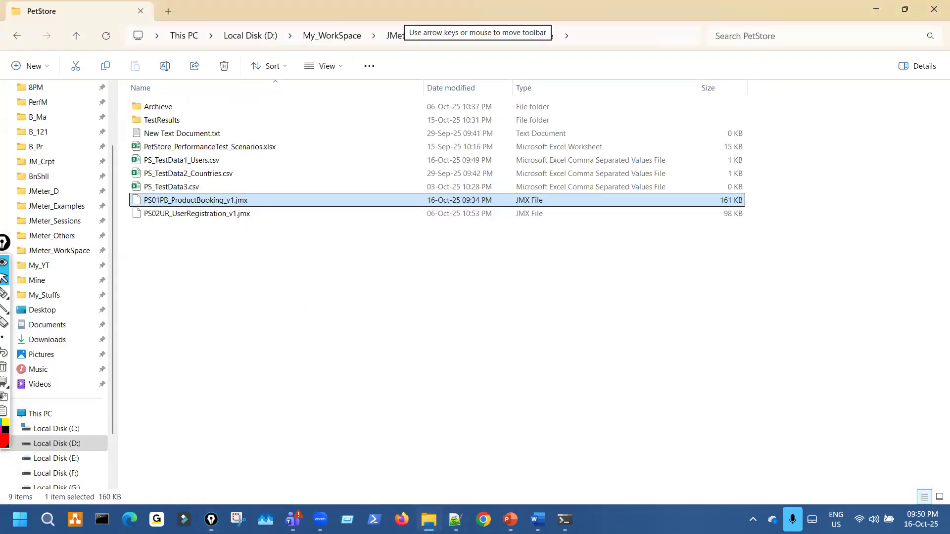
double_click(176, 123)
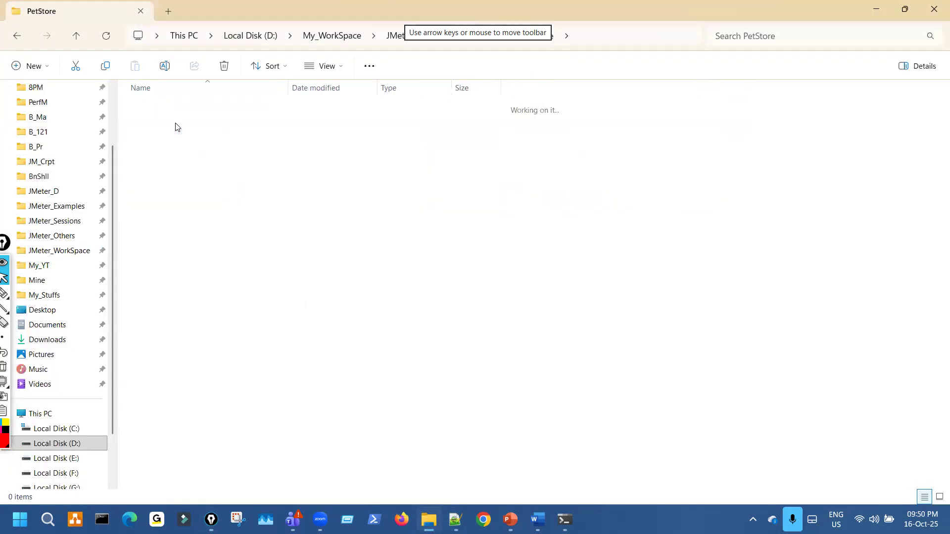
double_click(170, 108)
Underline the Run2 folder and JTL file names in red, and clear the marks.
key(ctrl+shift+3)
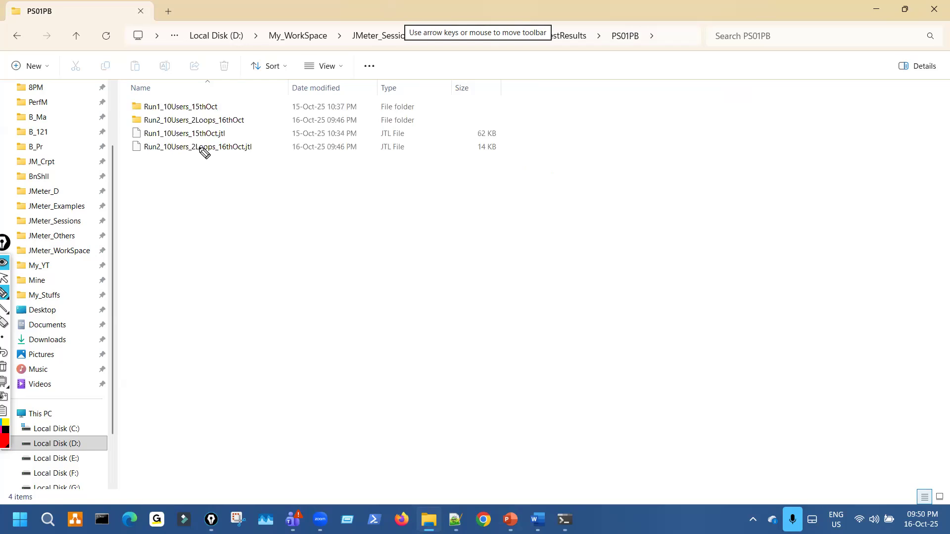
mouse_move(167, 155)
mouse_down()
mouse_move(209, 151)
mouse_move(214, 127)
mouse_up()
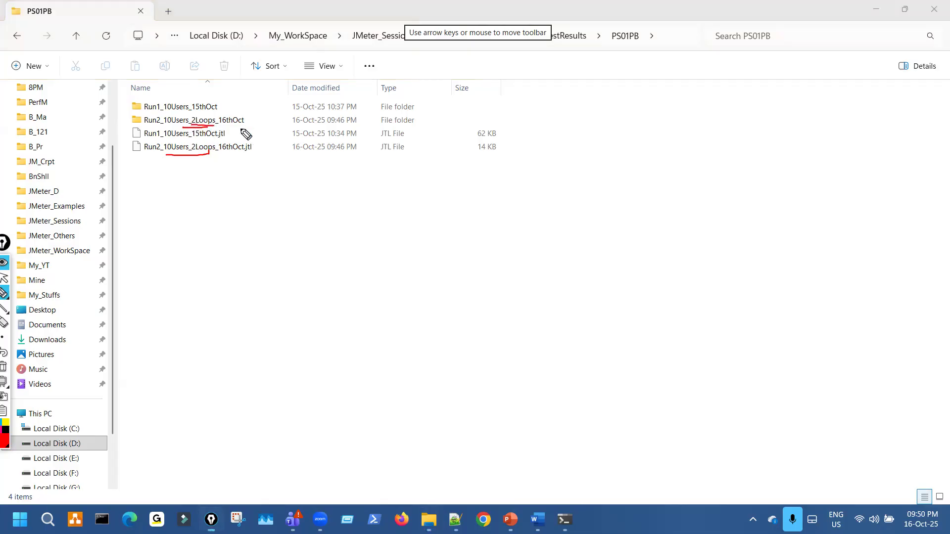
key(ctrl+shift+7)
key(ctrl+shift+2)
Delete the Run2_10Users_2Loops_16thOct results folder together with Run2_10Users_2Loops_16thOct.jtl.
click(235, 124)
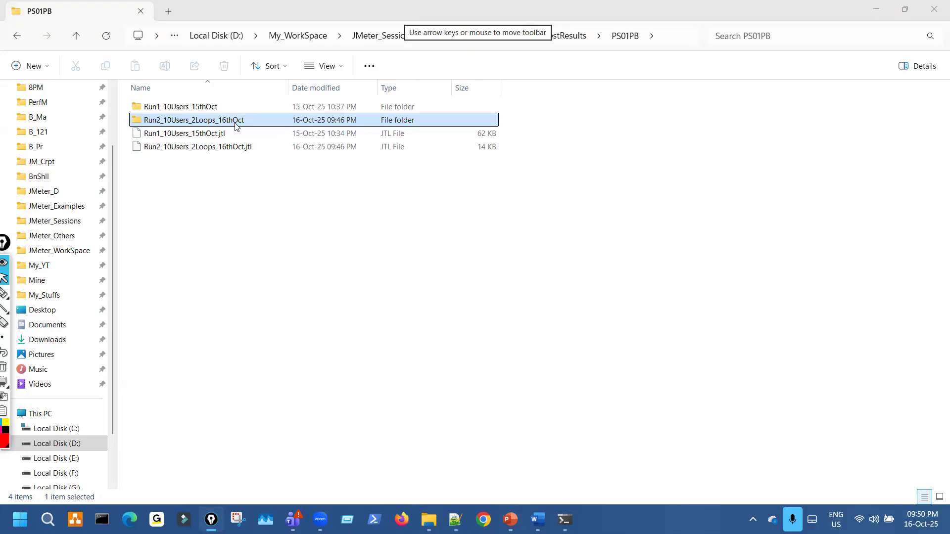
ctrl+click(239, 147)
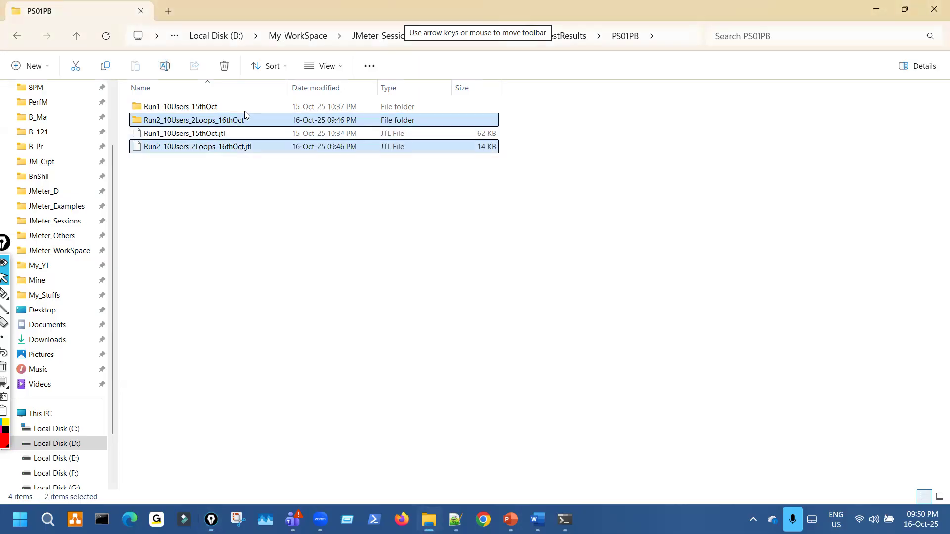
click(225, 69)
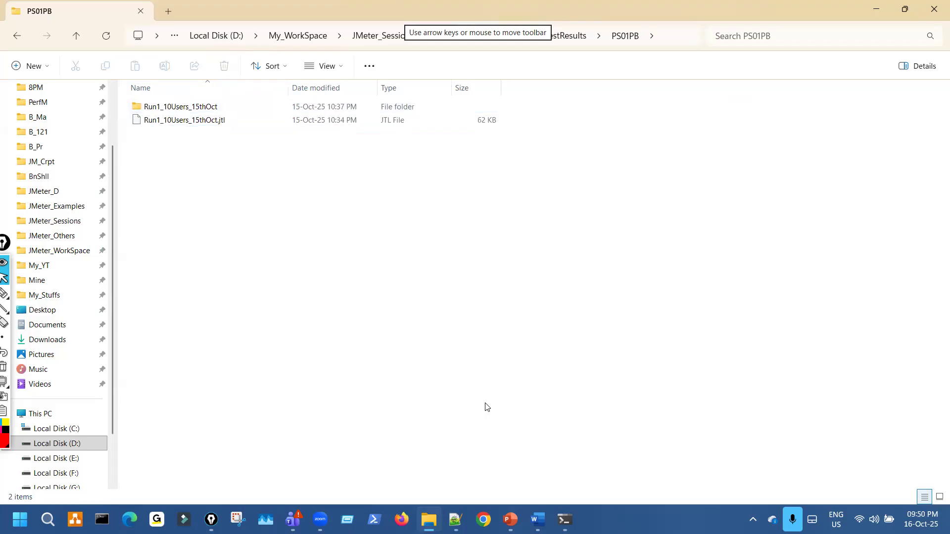
Switch to the command prompt, clear it, and rerun the previous non-GUI command for PS01PB_ProductBooking_v1.jmx with its Run2_10Users_2Loops_16thOct JTL and HTML report outputs.
mouse_move(564, 517)
click(616, 455)
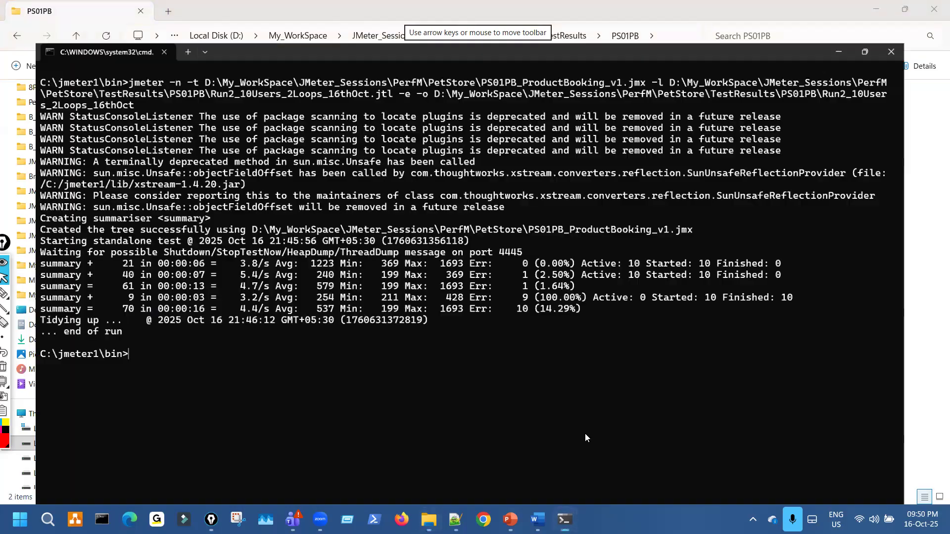
text(cls)
key(Return)
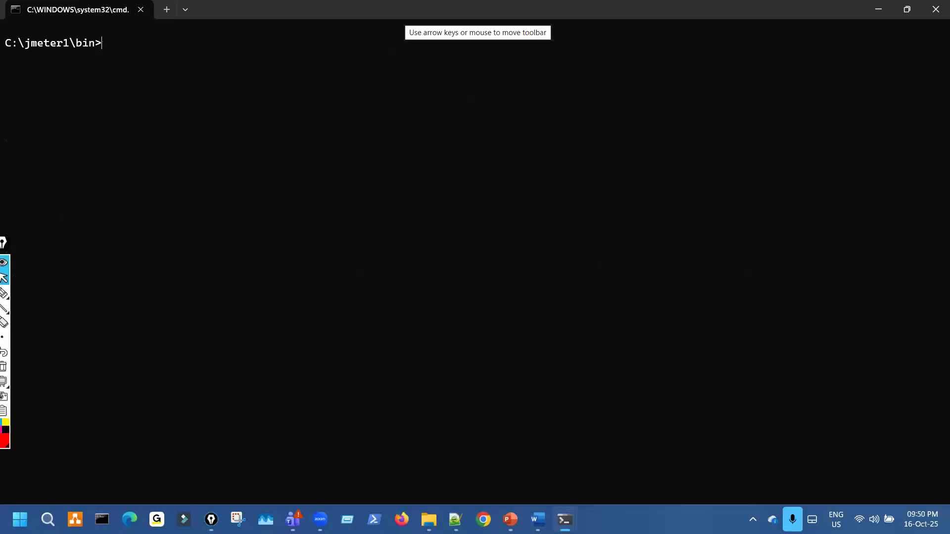
key(Up)
key(Up)
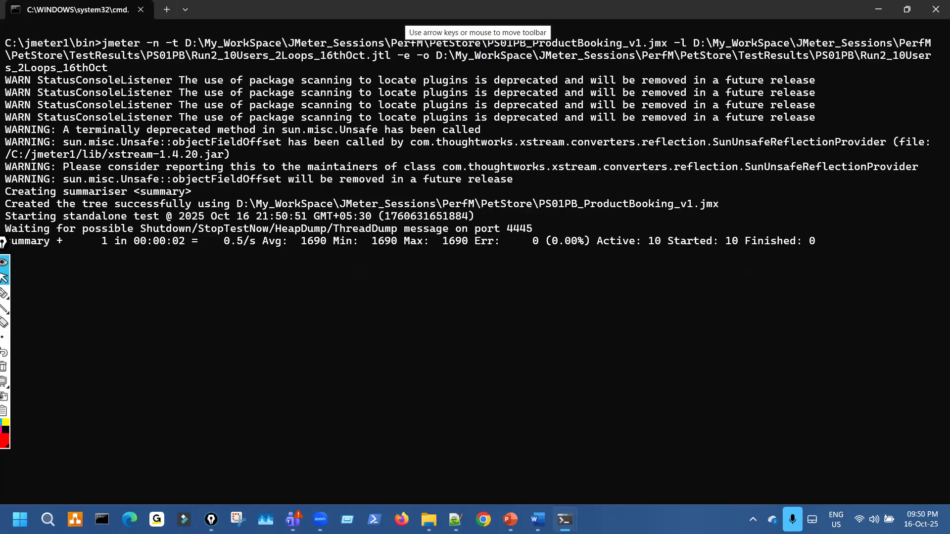
key(ctrl+minus)
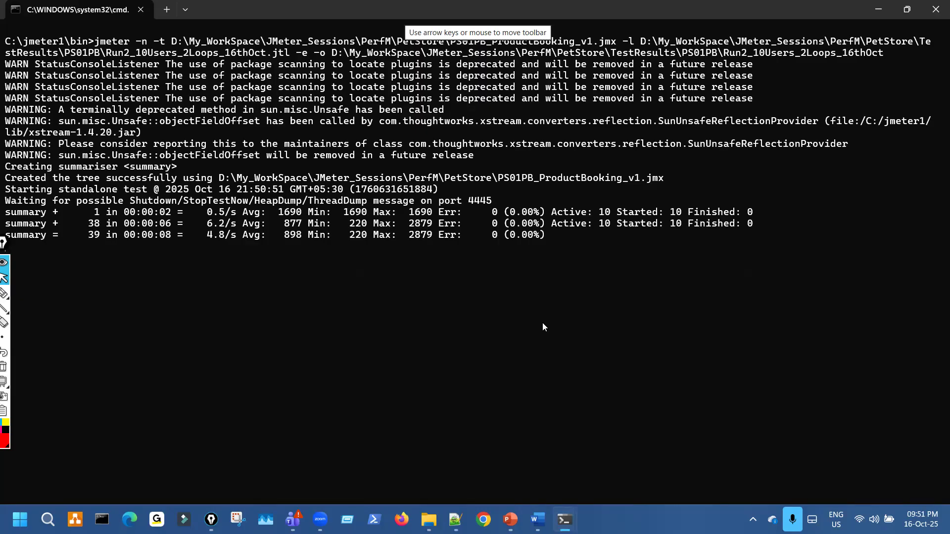
drag(516, 224, 526, 238)
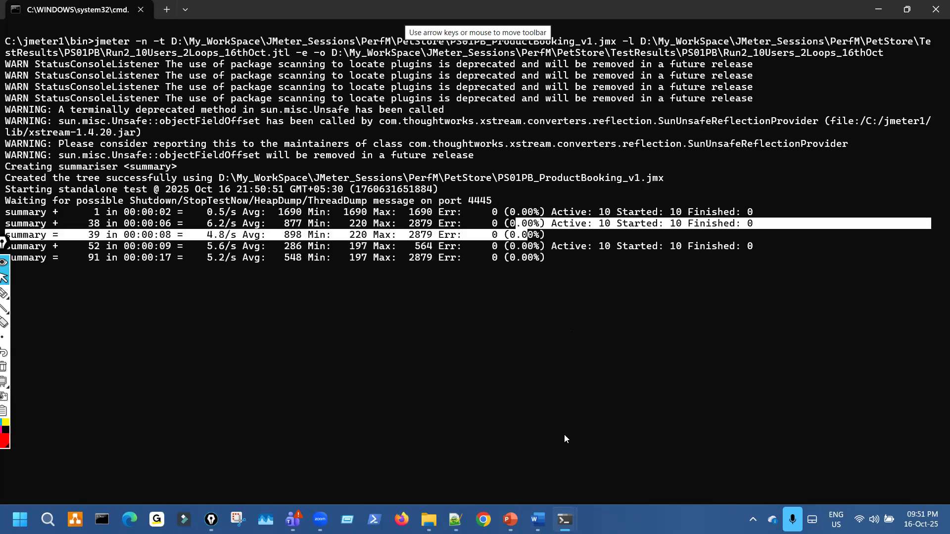
Switch to PowerPoint and look through the slides from the Non-GUI Summarizer to Test Suite creation, including stopping tests, JTL files and CLI parameters.
click(510, 520)
scroll(491, 349, down, 2)
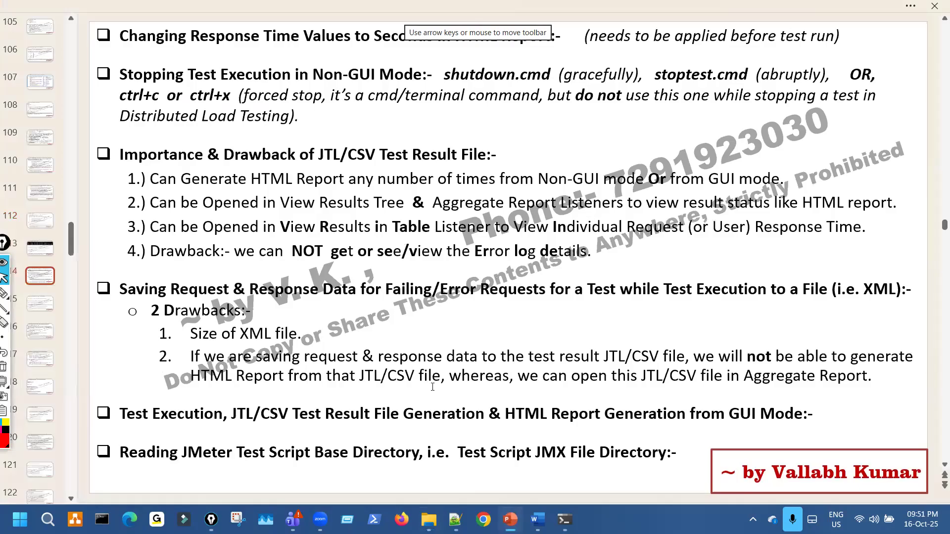
scroll(292, 417, down, 2)
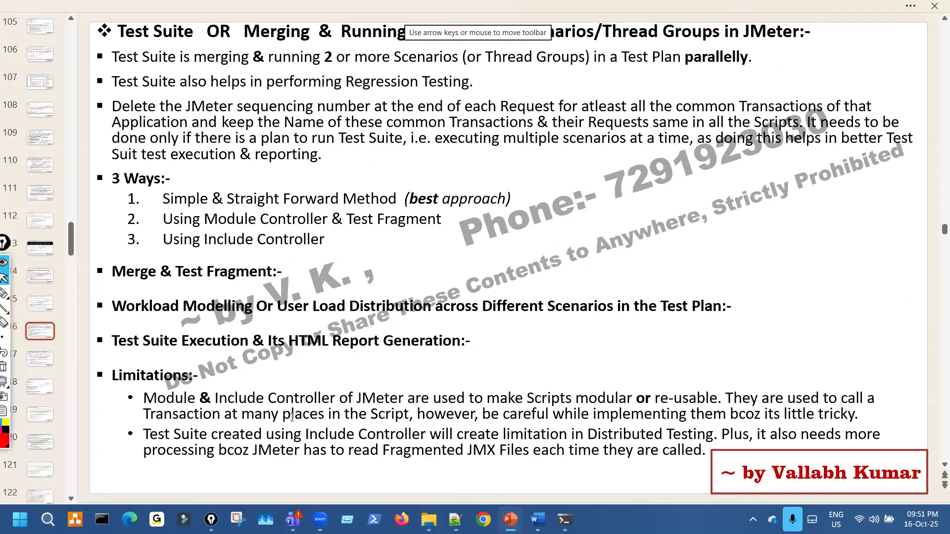
scroll(300, 412, up, 1)
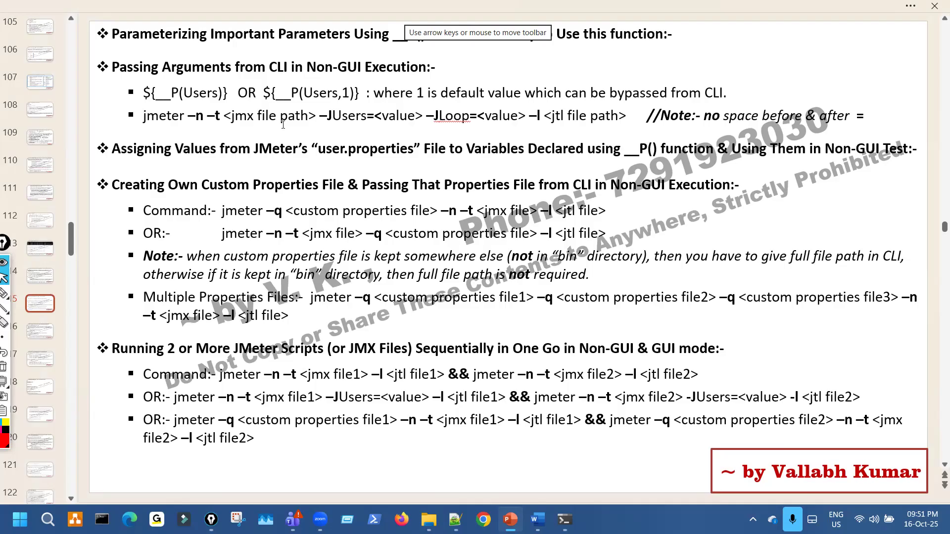
scroll(377, 251, up, 1)
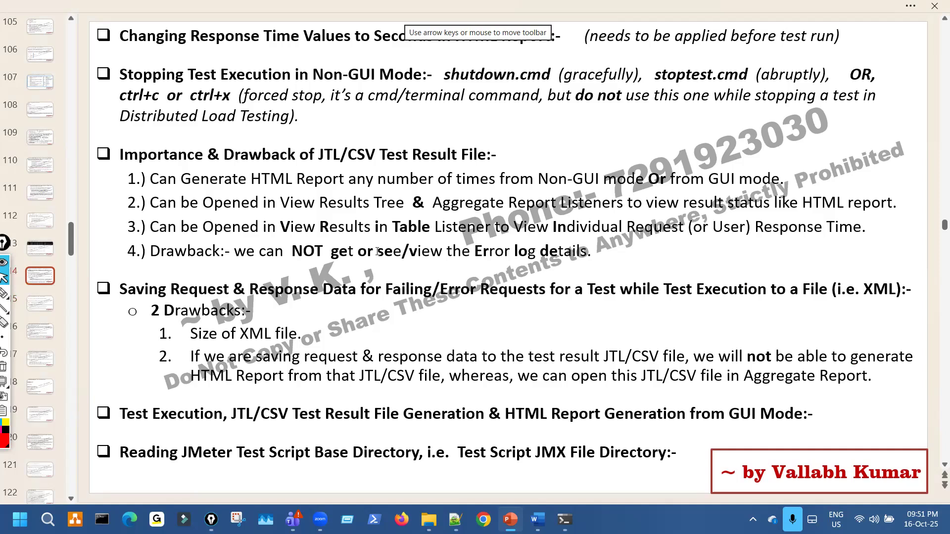
scroll(377, 251, up, 1)
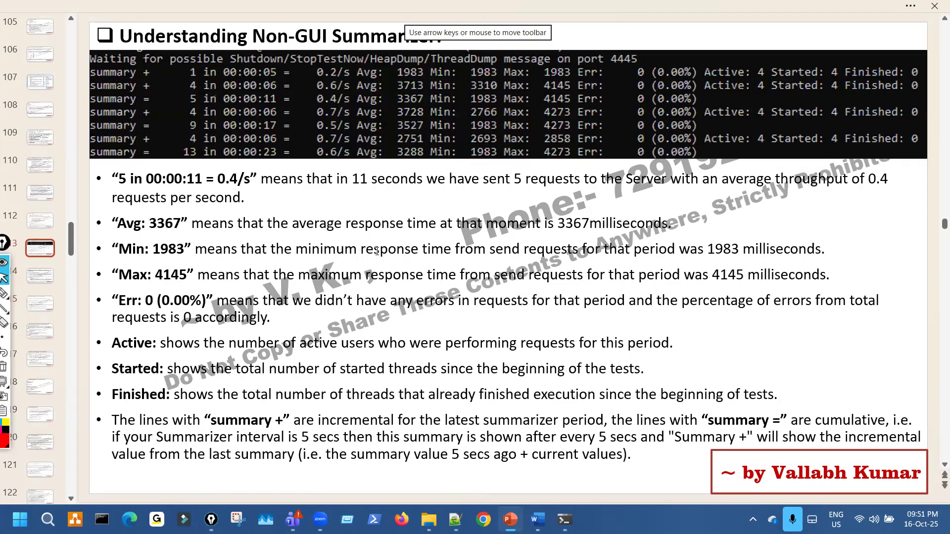
scroll(377, 251, down, 1)
scroll(377, 251, up, 1)
scroll(377, 251, up, 1)
scroll(378, 251, down, 1)
scroll(377, 251, down, 2)
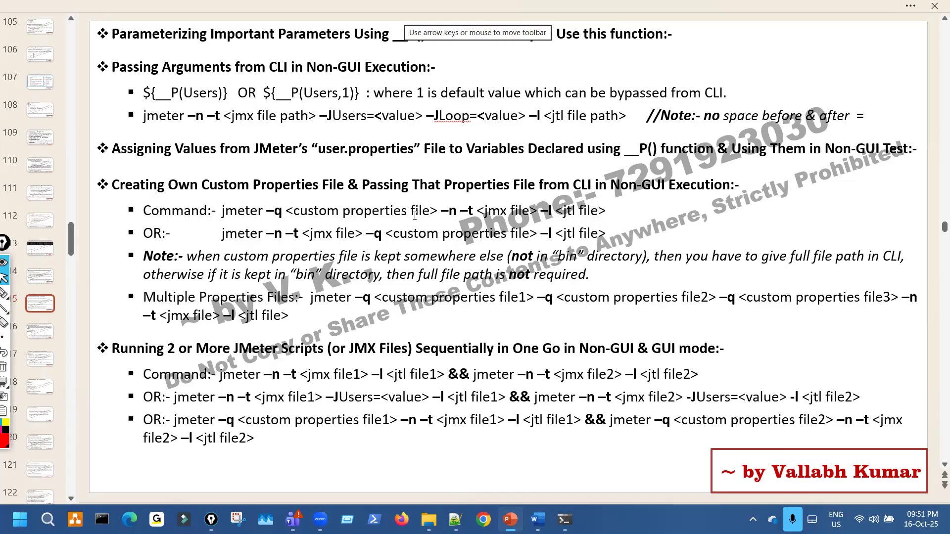
scroll(415, 215, up, 2)
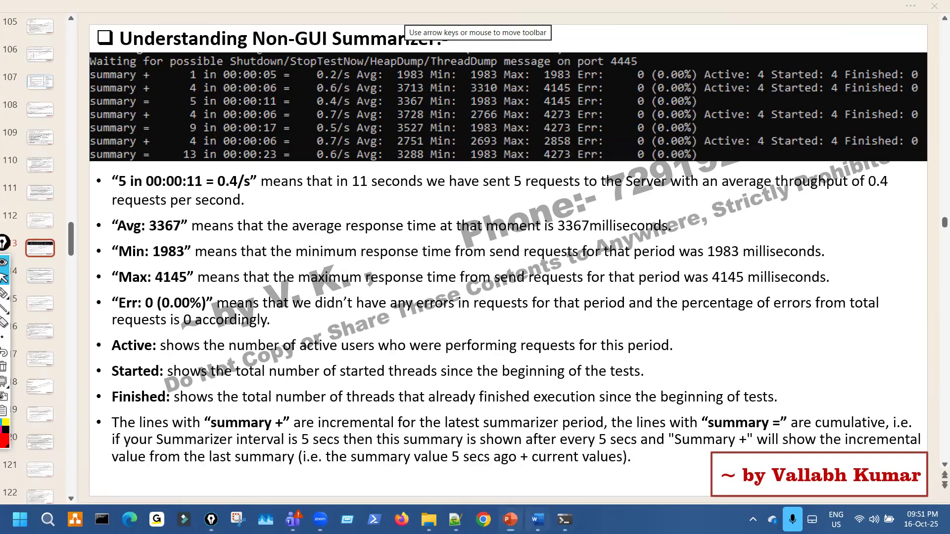
Switch to the course syllabus in Word and examine the Day-29 topics on the __P() function and custom properties files.
click(537, 519)
scroll(518, 347, down, 4)
scroll(518, 347, down, 7)
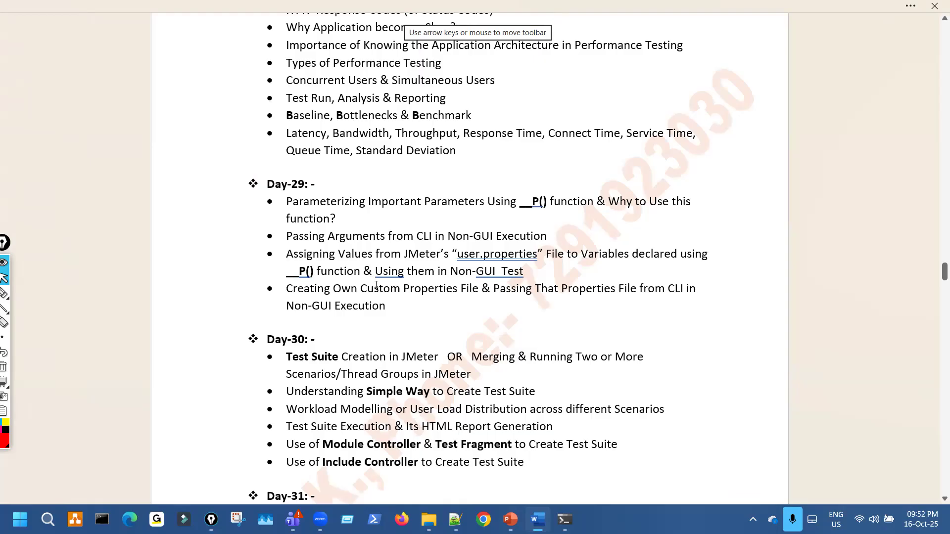
drag(394, 307, 297, 203)
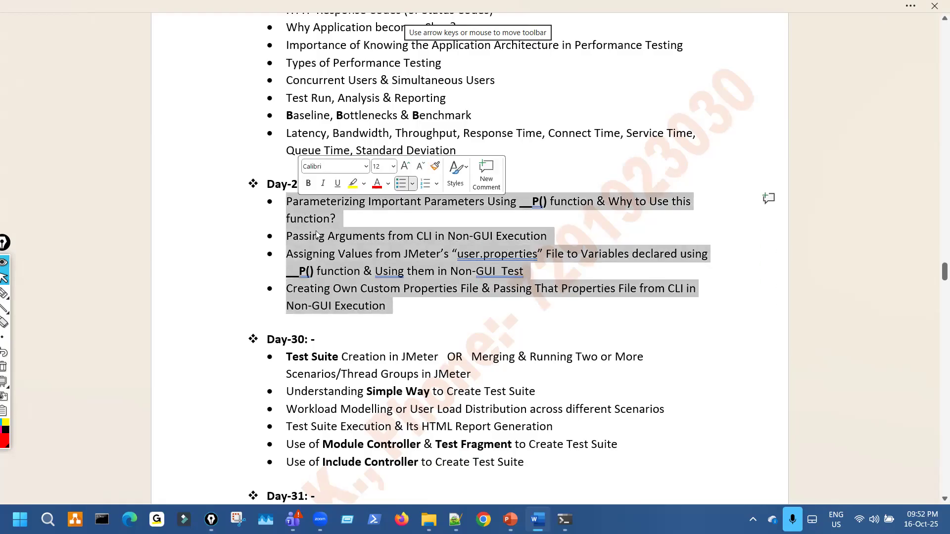
click(433, 315)
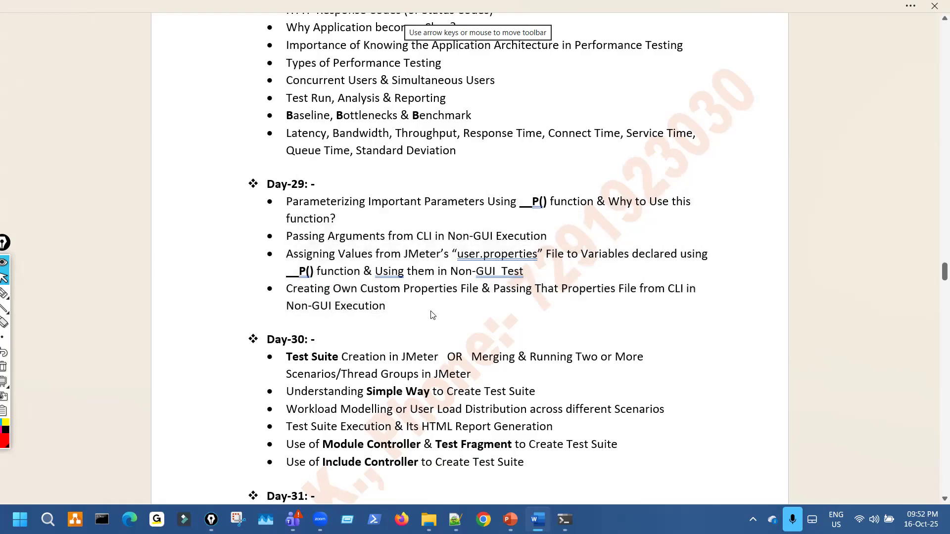
Review the syllabus topics listed for Day-26, 27 and 28 through to the Day-29 and Day-30 sections.
scroll(434, 316, up, 15)
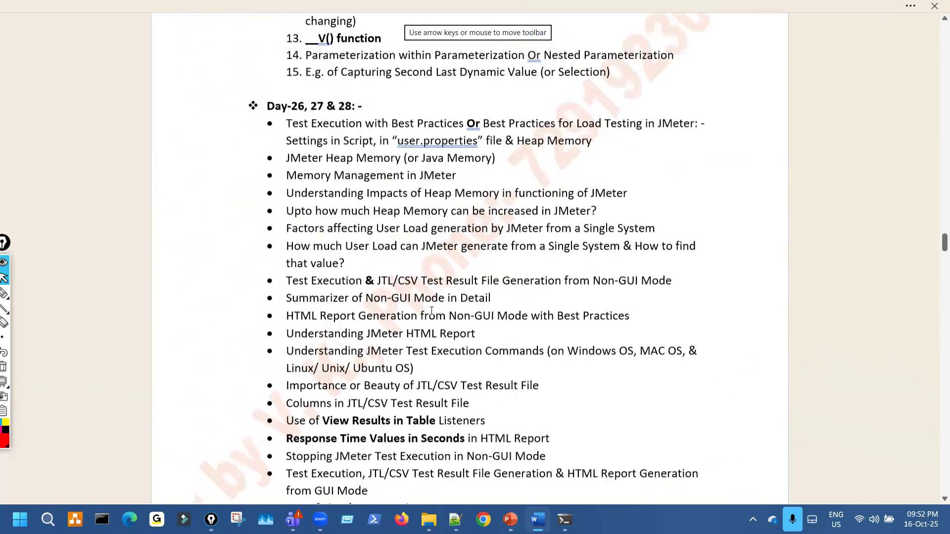
scroll(431, 311, up, 1)
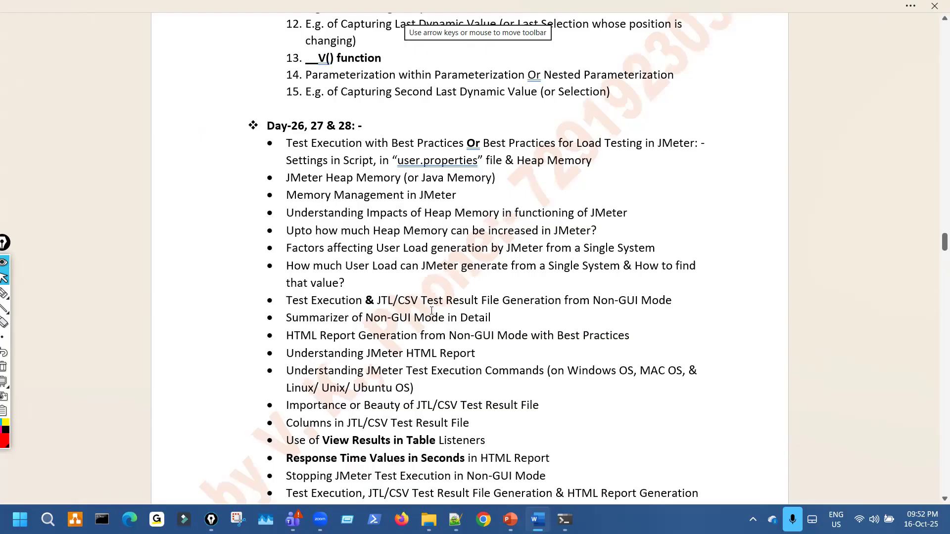
scroll(432, 310, down, 3)
scroll(431, 311, up, 3)
scroll(433, 318, down, 6)
scroll(433, 319, down, 6)
scroll(433, 319, up, 3)
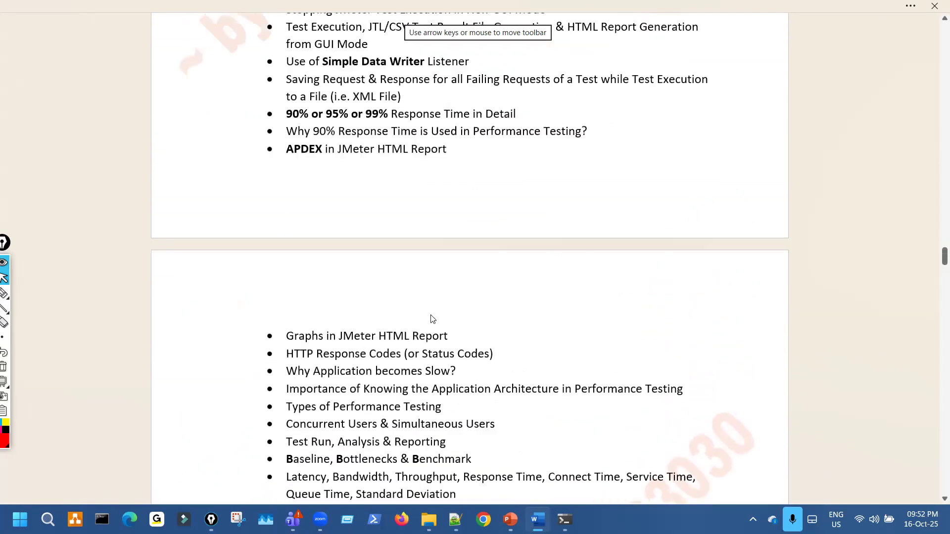
scroll(433, 319, up, 7)
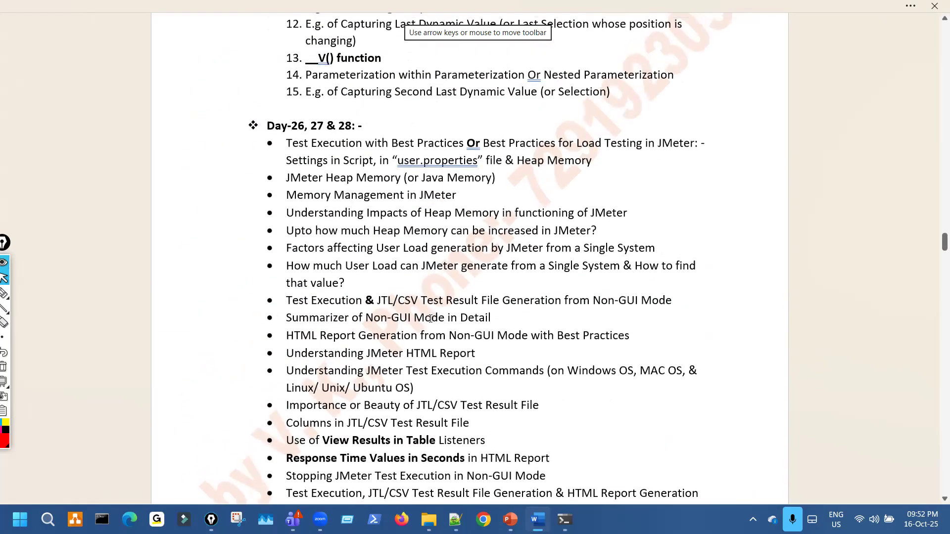
scroll(431, 319, down, 9)
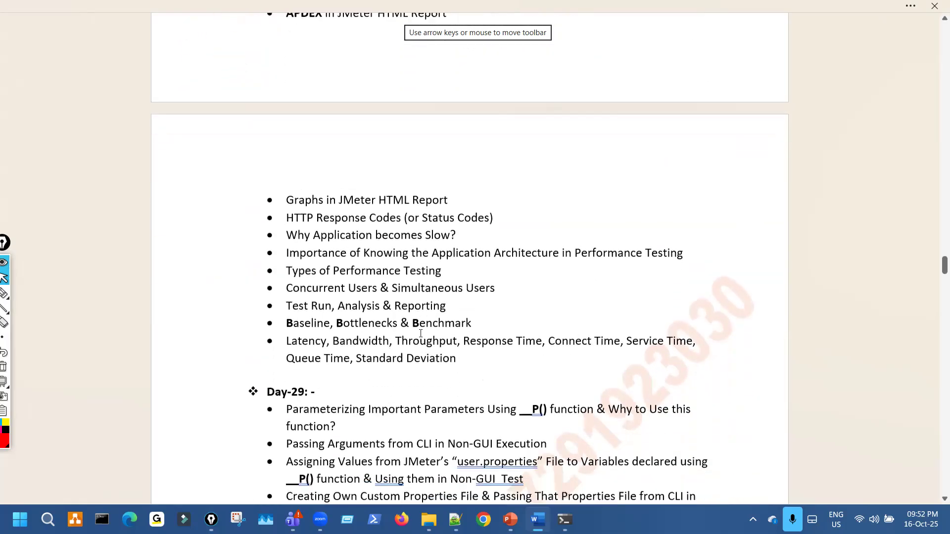
scroll(421, 333, down, 3)
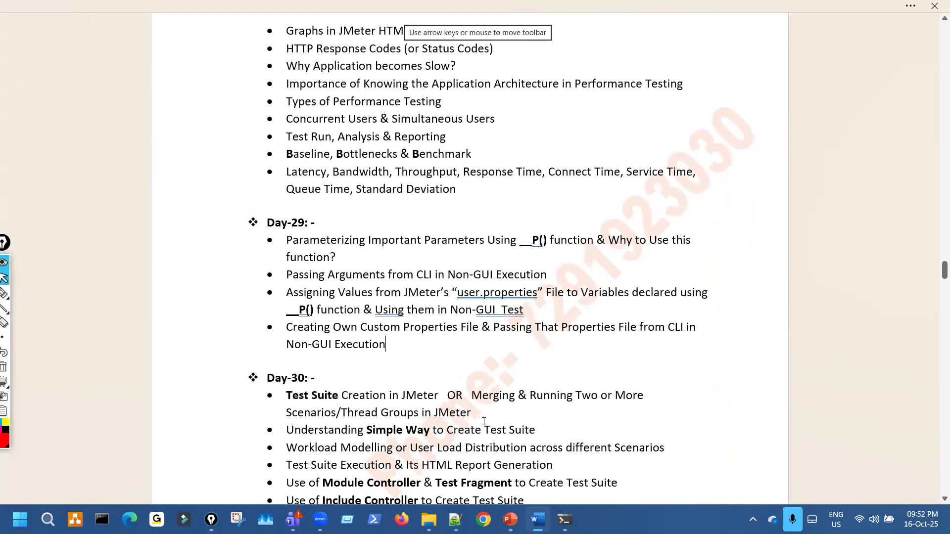
Switch to PowerPoint and look through the slides on the Non-GUI Summarizer, stopping tests, JTL files and parameterizing with the __P() function.
key(alt+Tab)
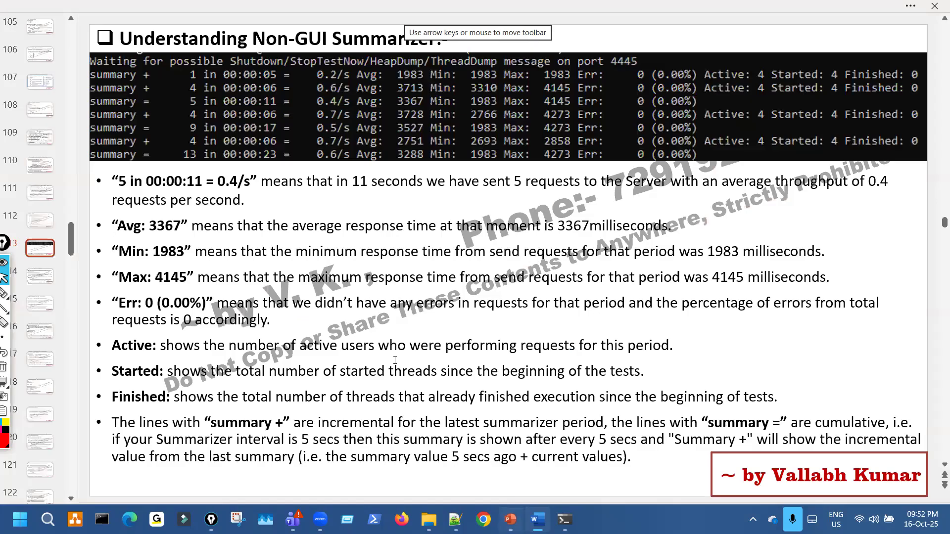
scroll(352, 289, down, 1)
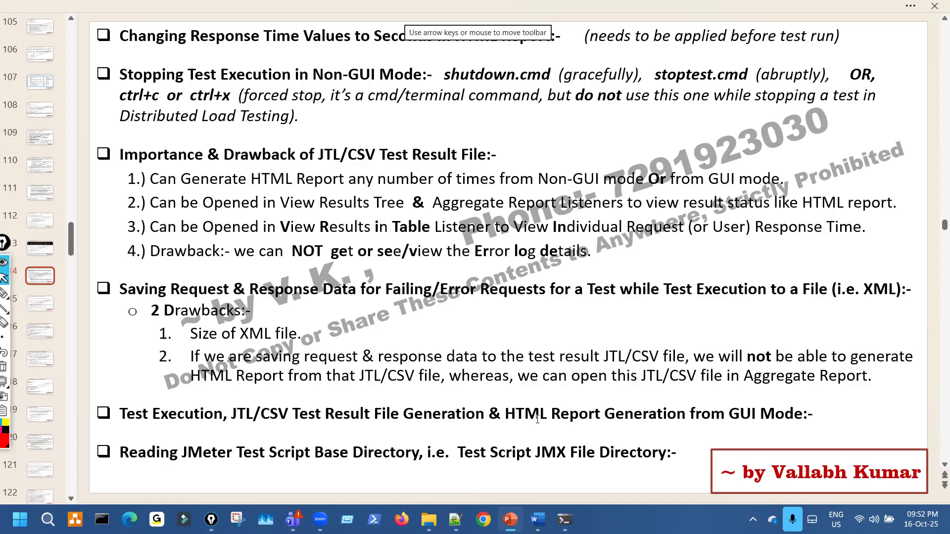
scroll(537, 420, down, 3)
scroll(538, 420, up, 2)
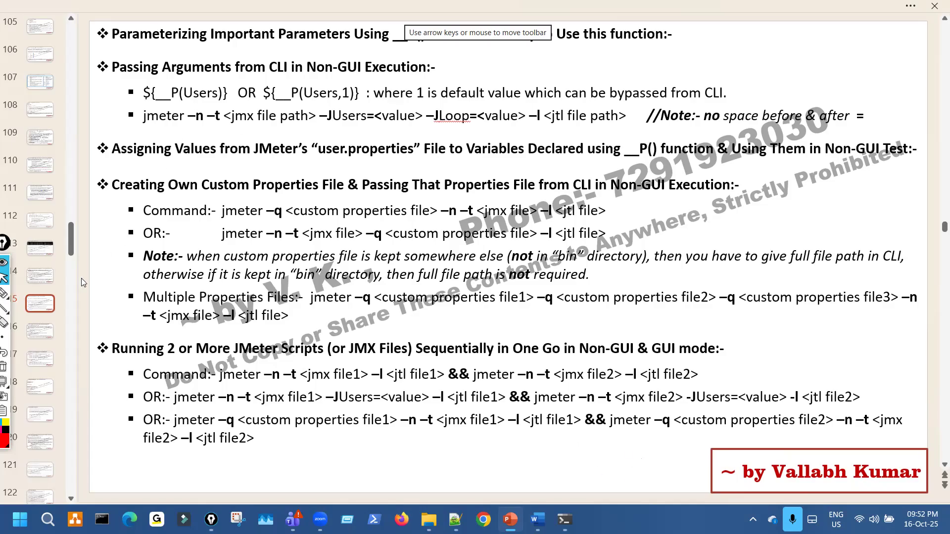
click(43, 248)
click(40, 305)
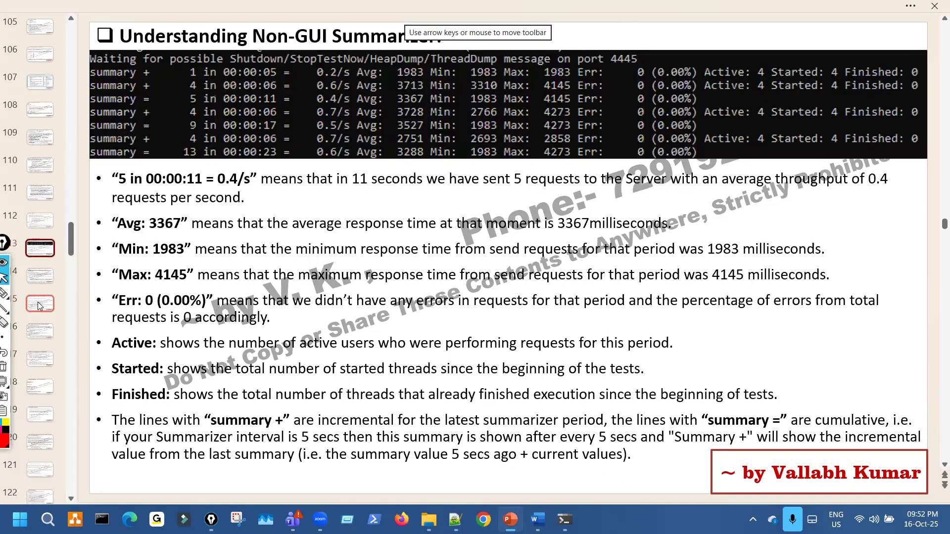
drag(40, 307, 39, 274)
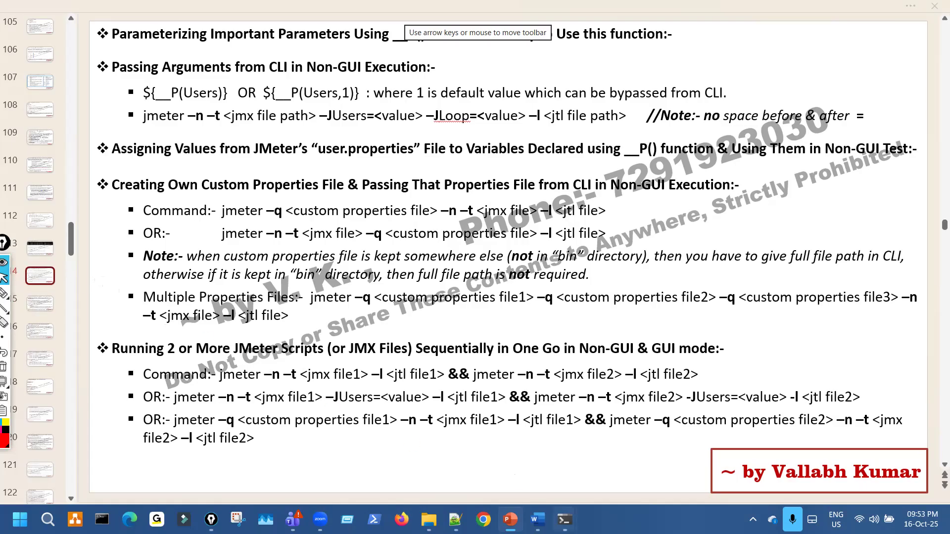
Switch to the command prompt and examine the finished run's summary lines, active user counts, start and end times, and total duration.
mouse_move(564, 519)
click(601, 441)
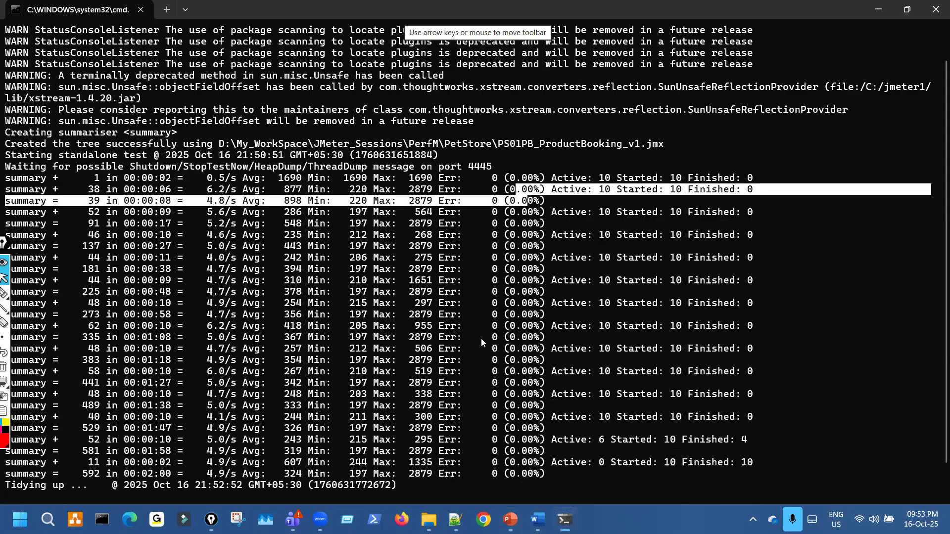
click(367, 177)
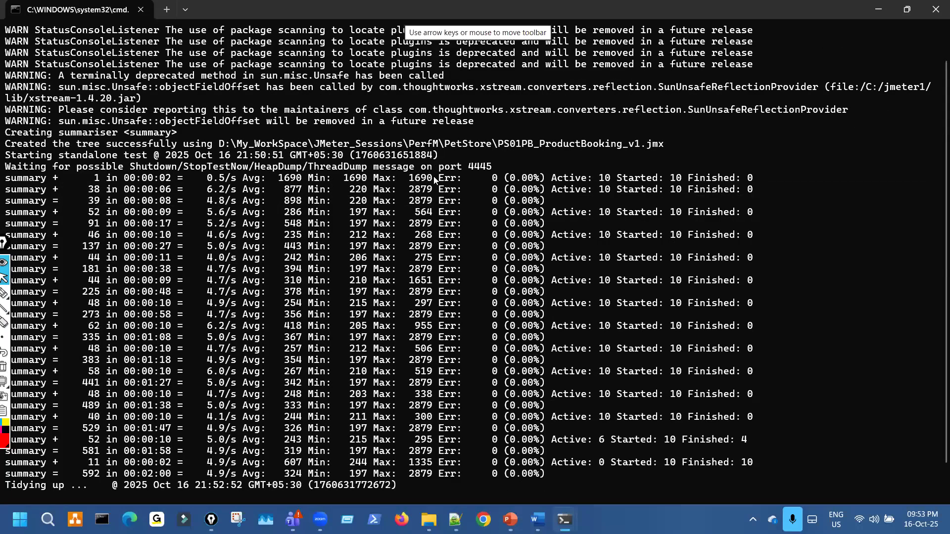
drag(612, 171, 648, 448)
click(454, 323)
drag(237, 156, 284, 158)
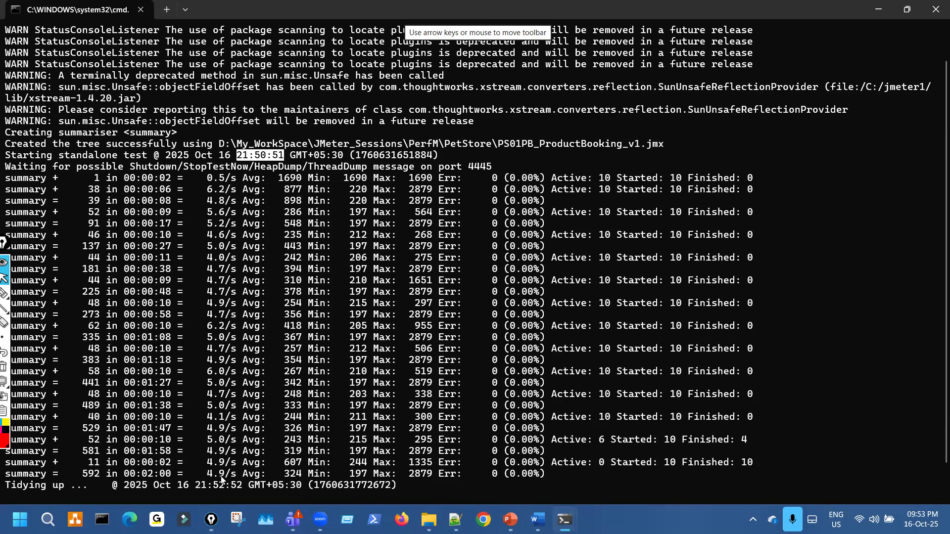
drag(196, 488, 250, 490)
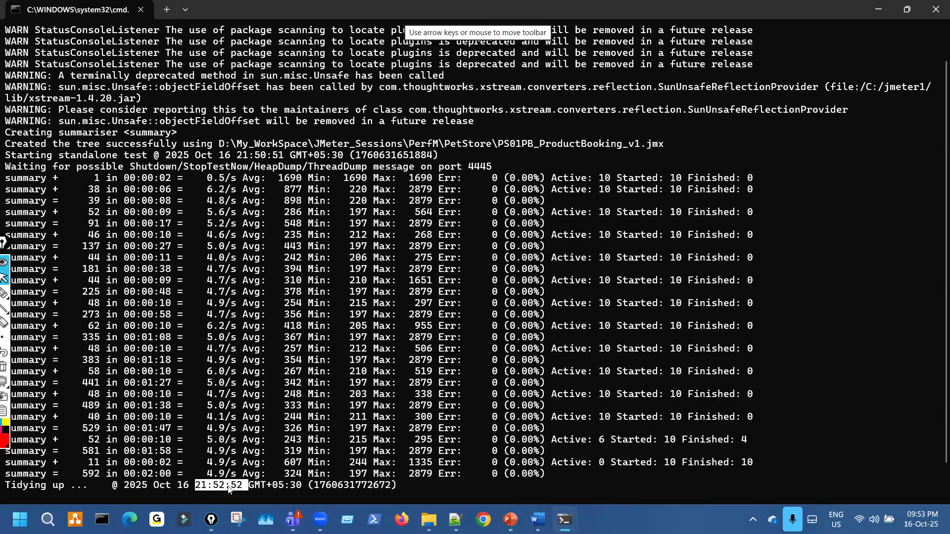
drag(138, 475, 173, 475)
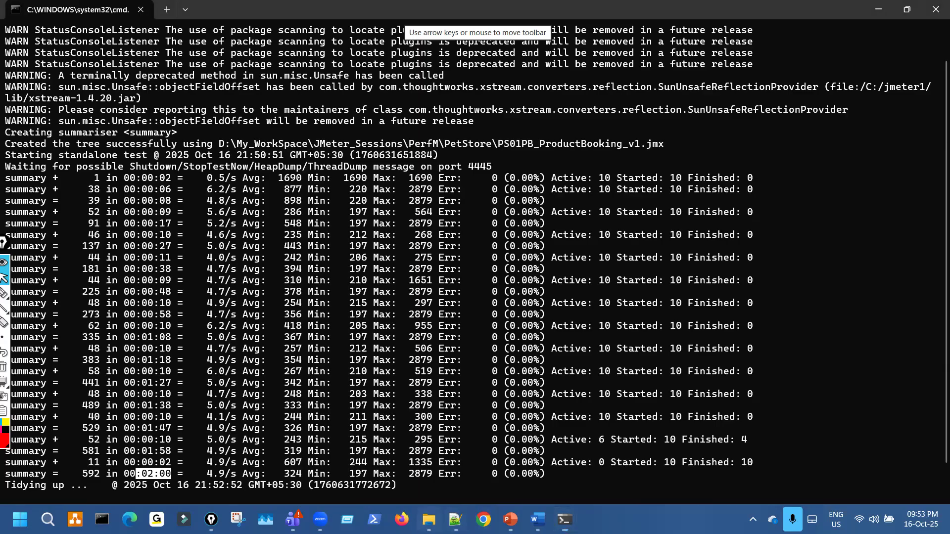
Return to PowerPoint and examine the Execution Commands slide, highlighting the combined run-and-report command with its -n, -t, -l and -e options.
click(429, 520)
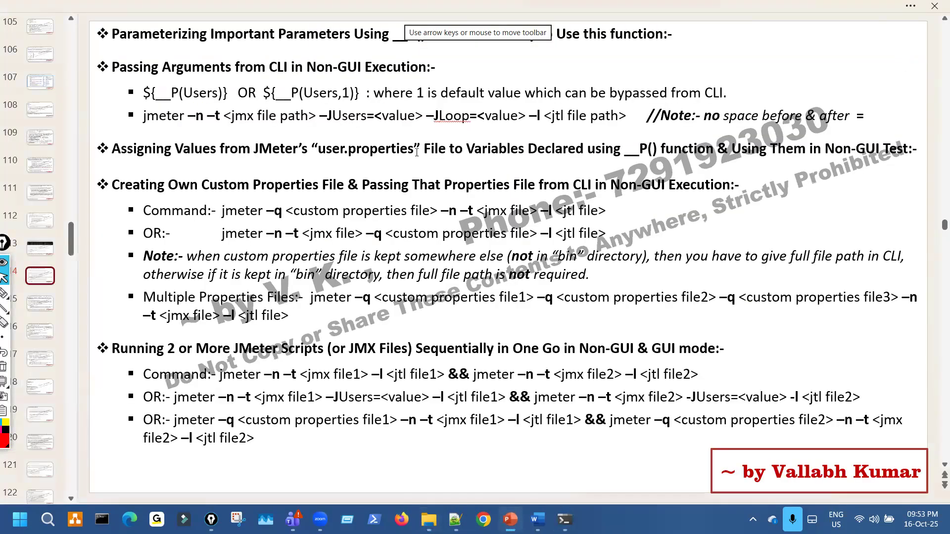
click(510, 519)
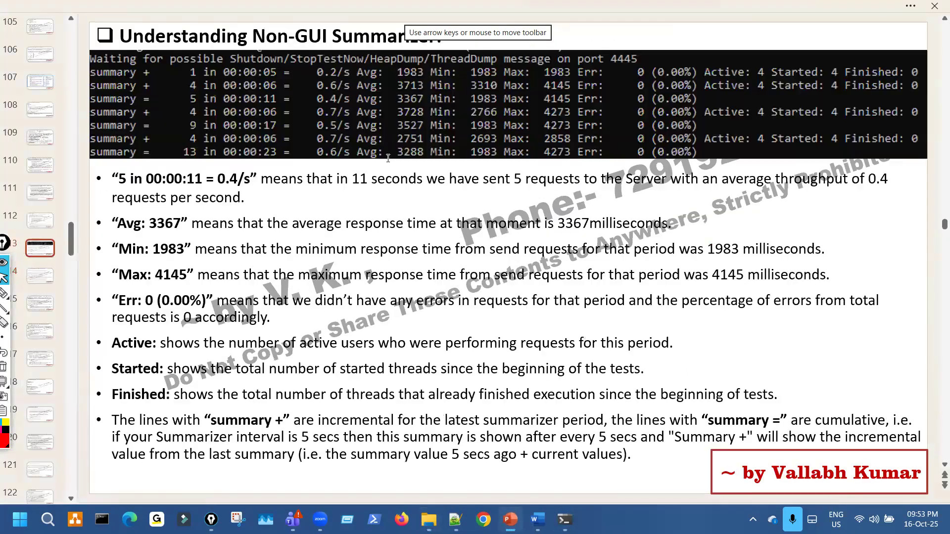
key(Left)
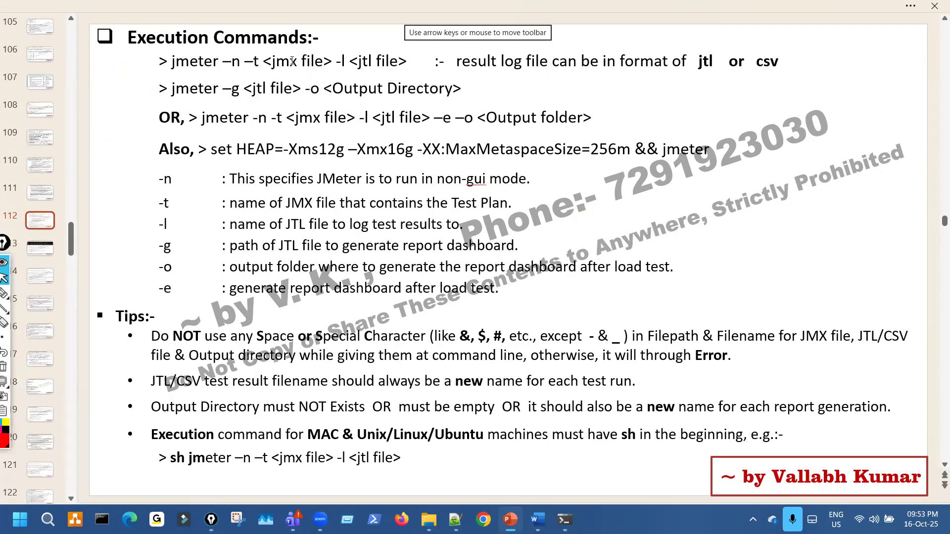
drag(258, 118, 455, 118)
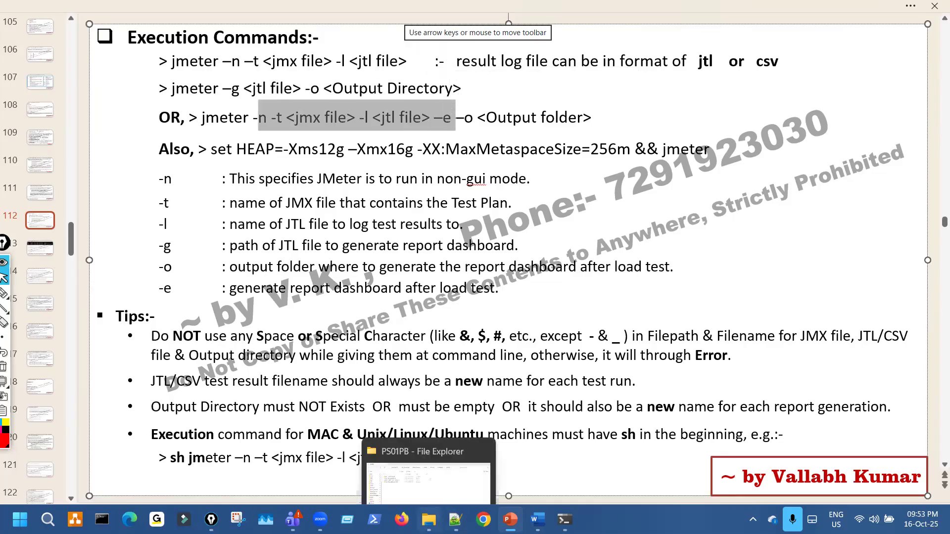
Switch to File Explorer, open index.html from the Run1_10Users_15thOct folder in the browser, and look through its JMeter dashboard.
click(429, 520)
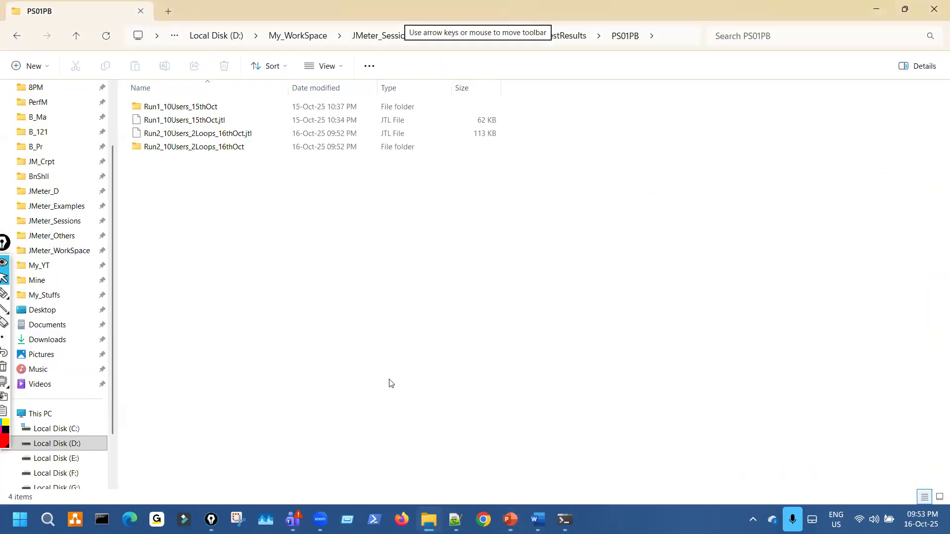
double_click(200, 107)
click(207, 133)
key(F2)
click(202, 165)
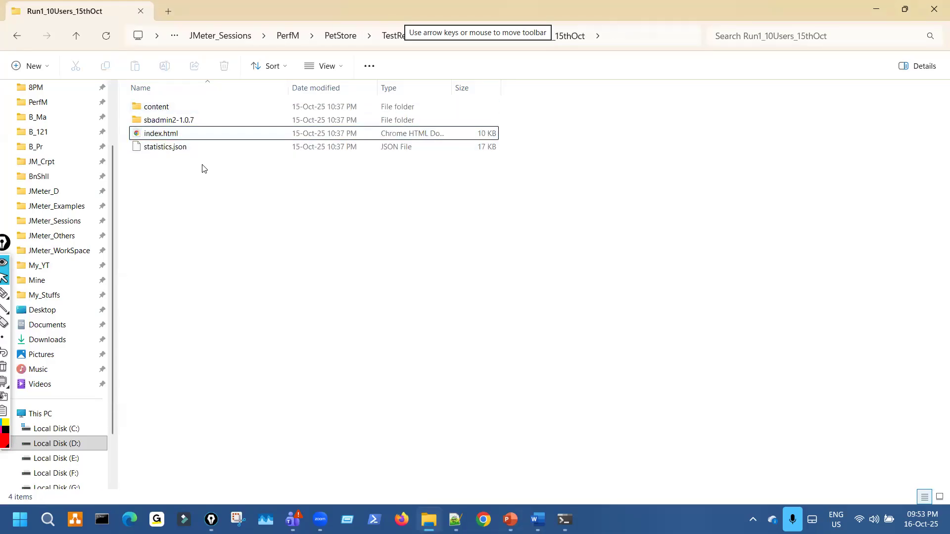
double_click(194, 132)
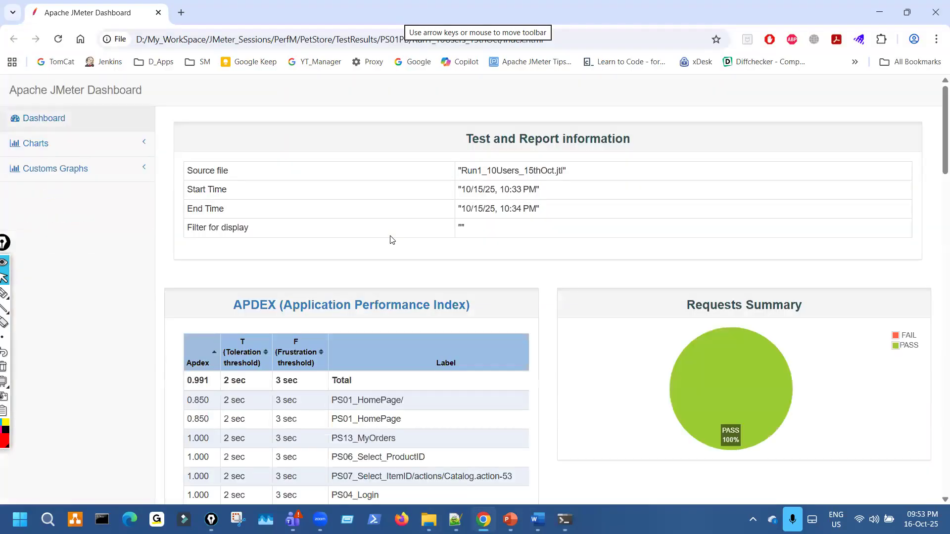
scroll(392, 243, down, 10)
scroll(392, 252, down, 8)
scroll(392, 252, up, 3)
Return to File Explorer and open index.html from the Run2_10Users_2Loops_16thOct report folder in the browser.
key(alt+Tab)
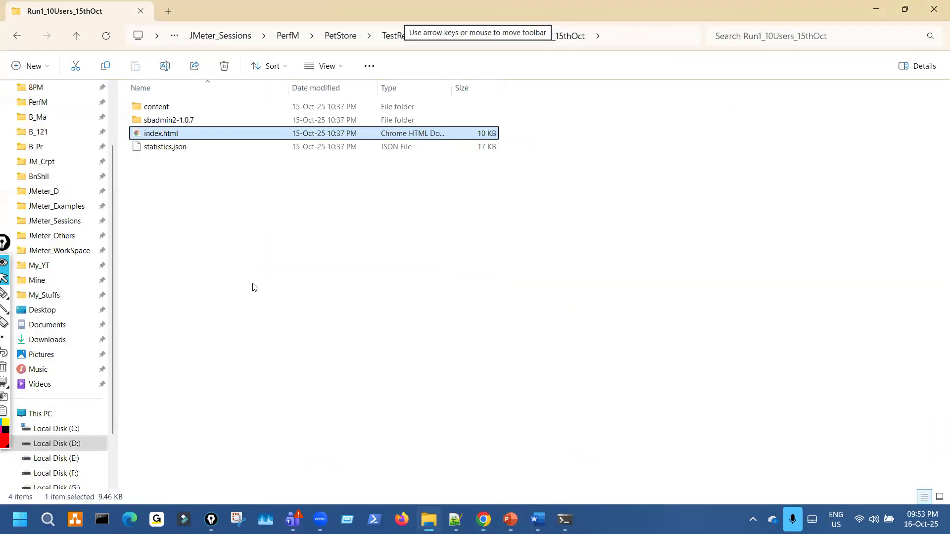
click(18, 36)
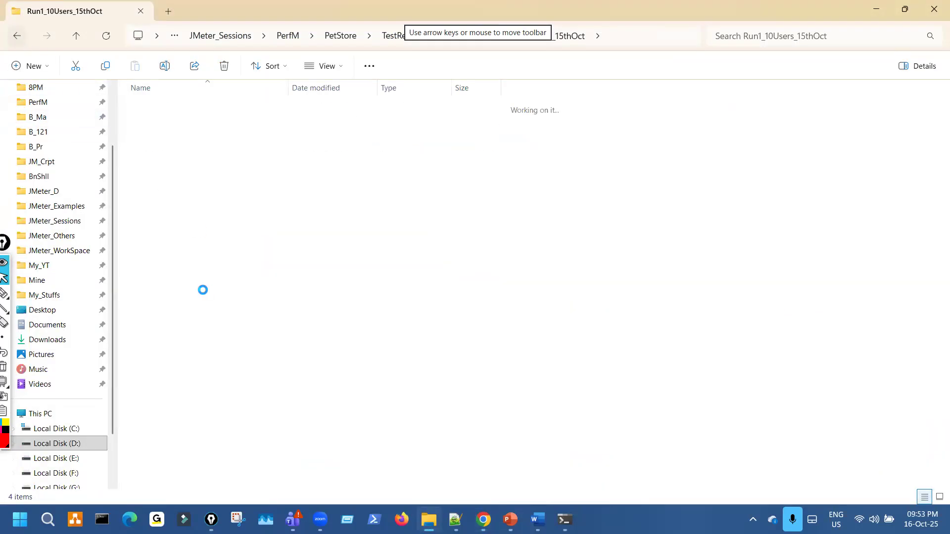
click(187, 119)
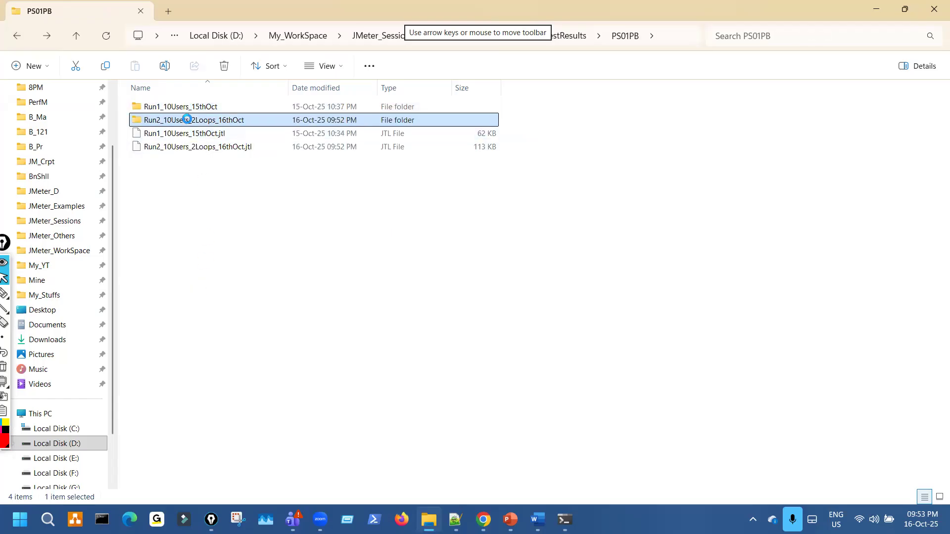
click(168, 136)
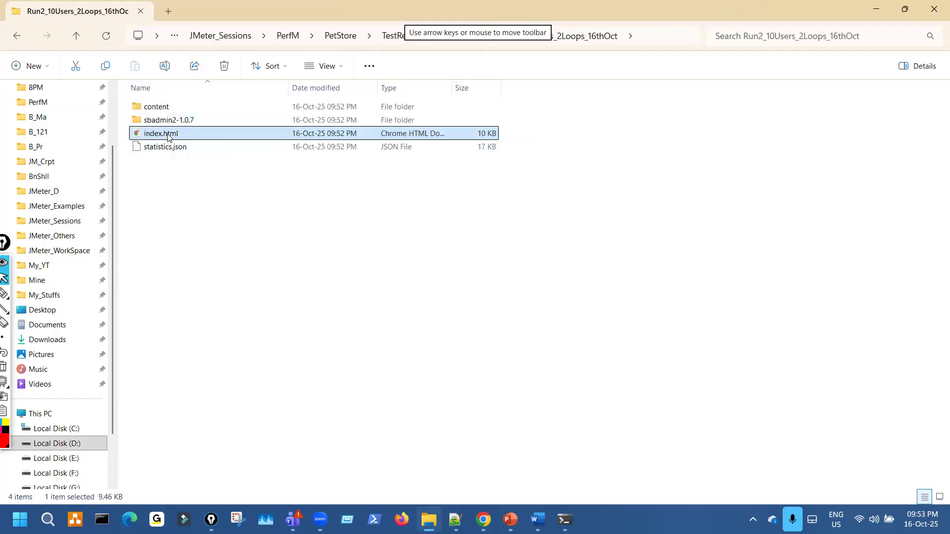
double_click(168, 136)
Examine the Run2 dashboard's APDEX and Statistics tables, including sample counts per request, and the Errors and Top 5 Errors sections.
scroll(443, 247, down, 12)
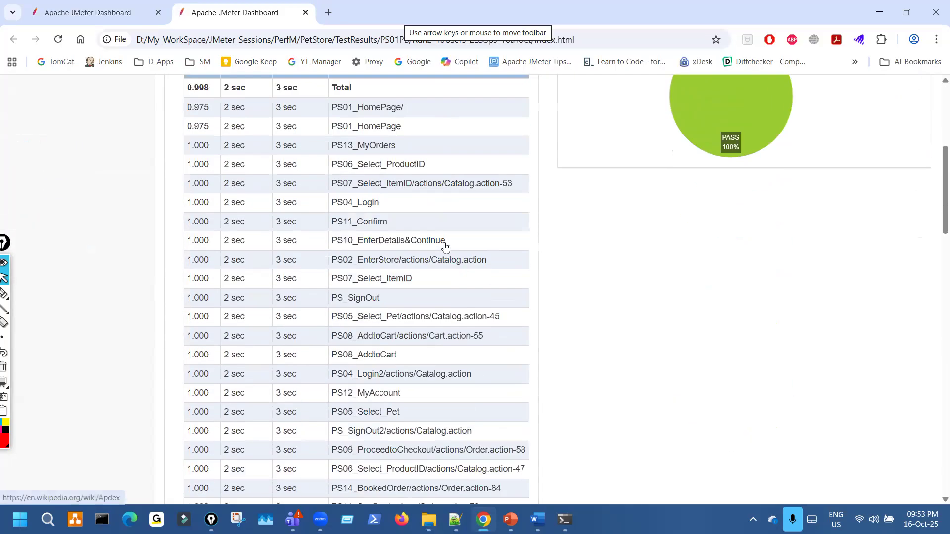
scroll(448, 258, down, 6)
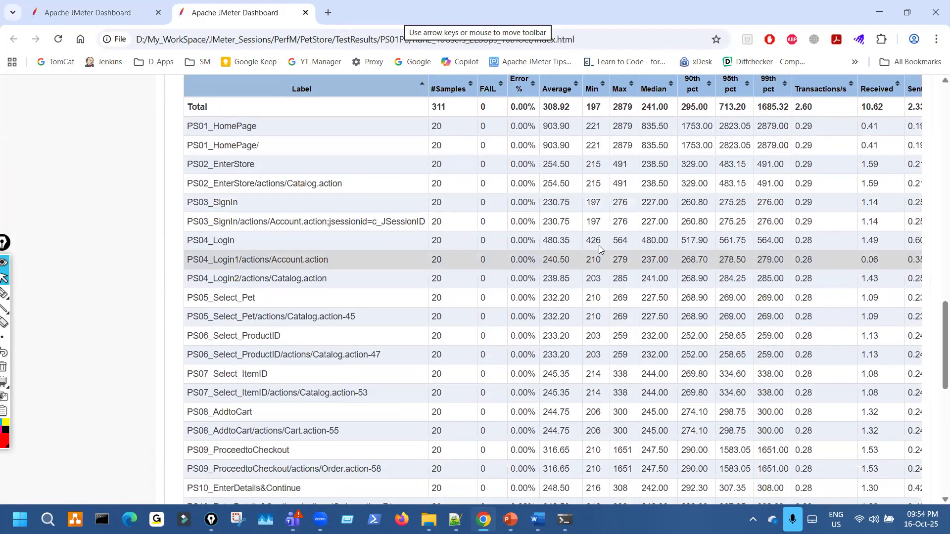
scroll(595, 226, down, 1)
scroll(595, 225, up, 2)
scroll(602, 230, down, 5)
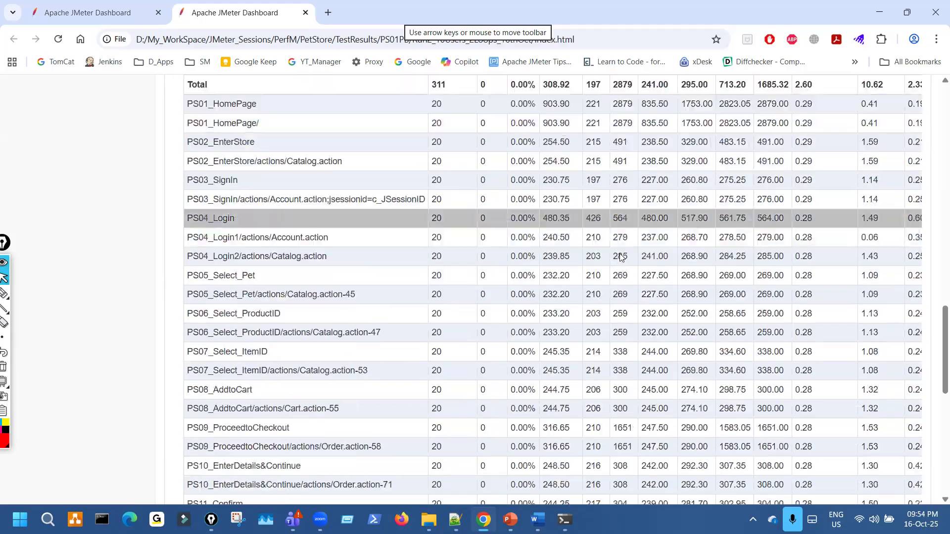
scroll(622, 261, down, 3)
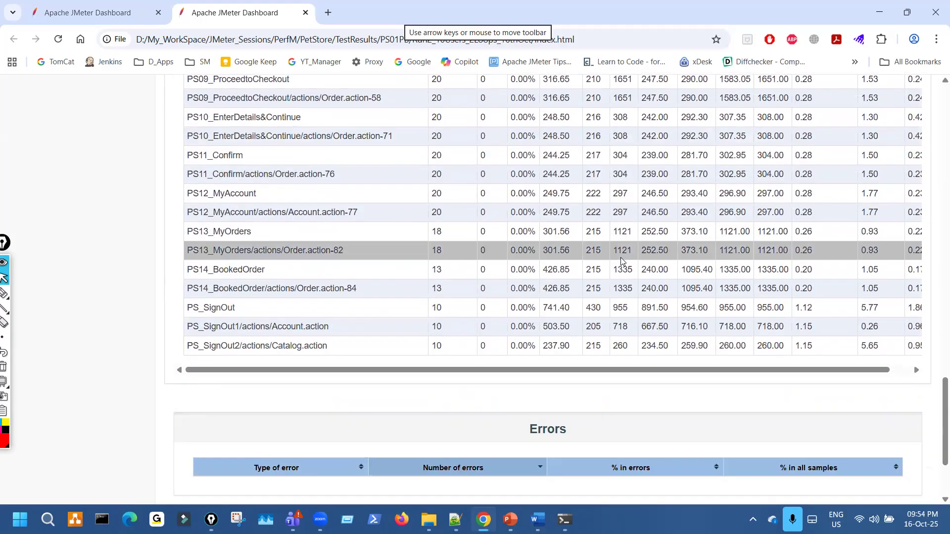
scroll(621, 258, up, 1)
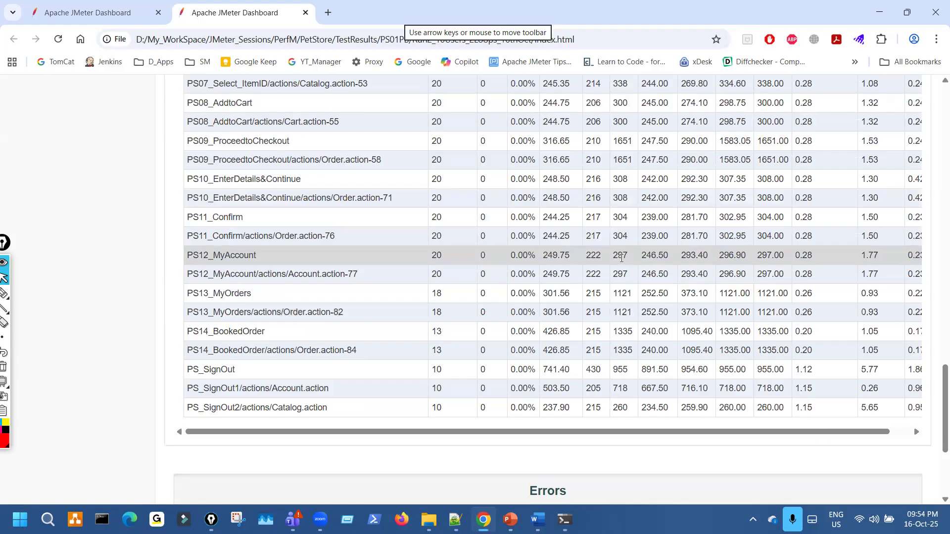
scroll(622, 258, up, 5)
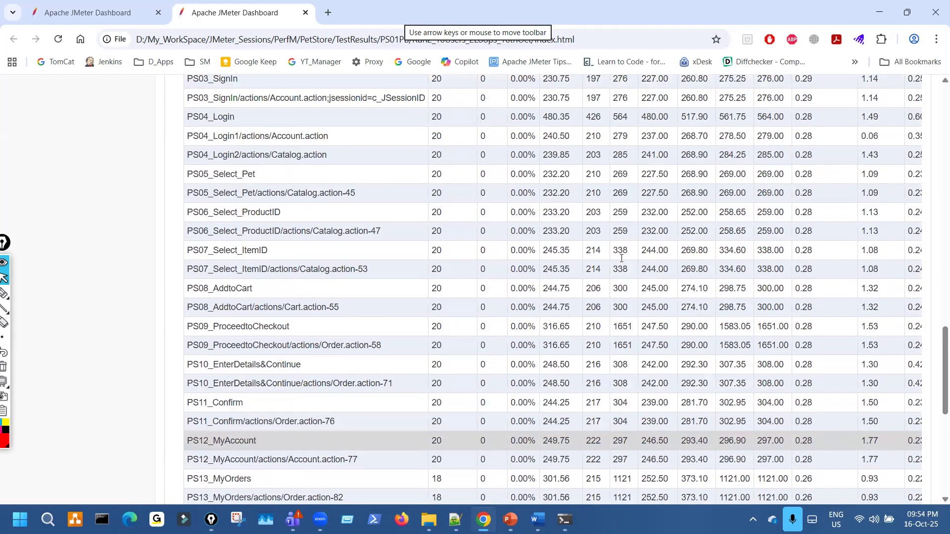
scroll(621, 258, up, 2)
scroll(622, 262, down, 11)
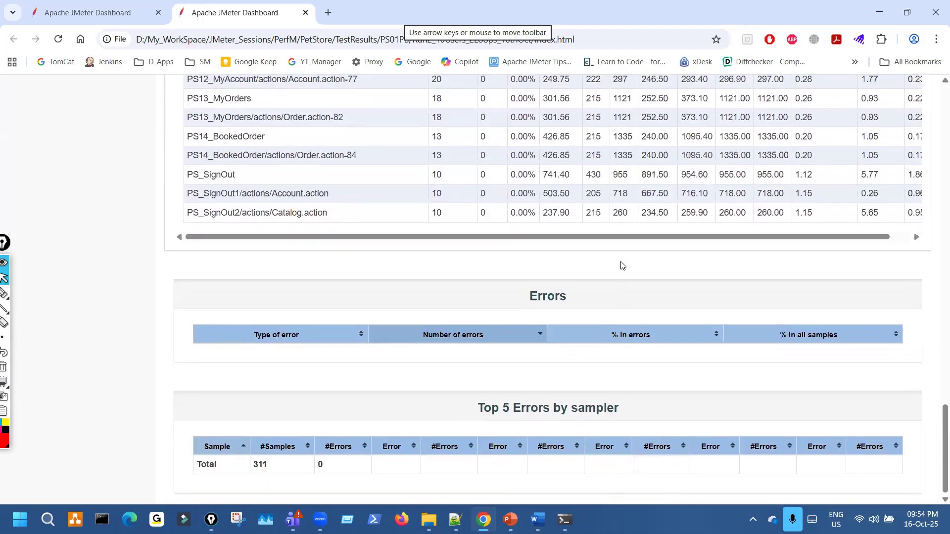
scroll(622, 266, up, 4)
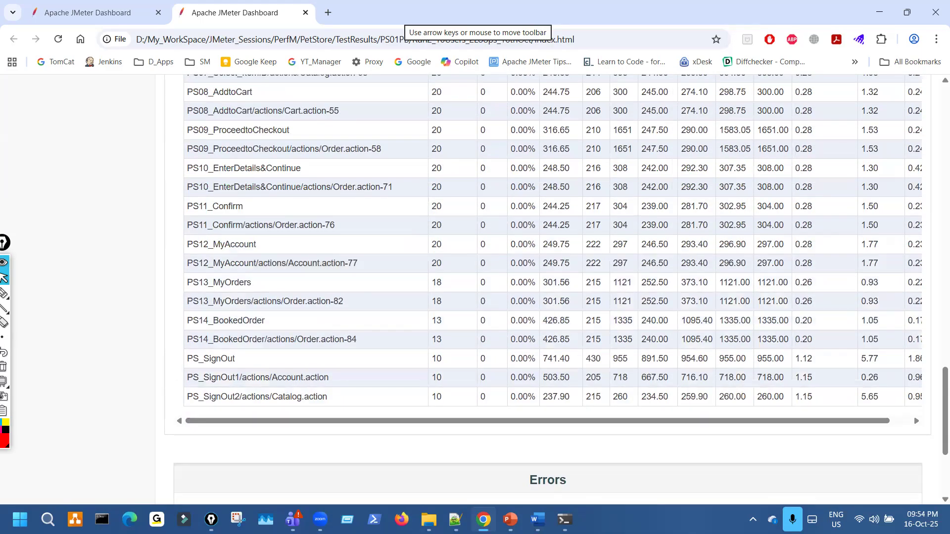
Switch to the command prompt and examine the active and started user counts in the later summary lines of the run.
mouse_move(565, 519)
click(631, 442)
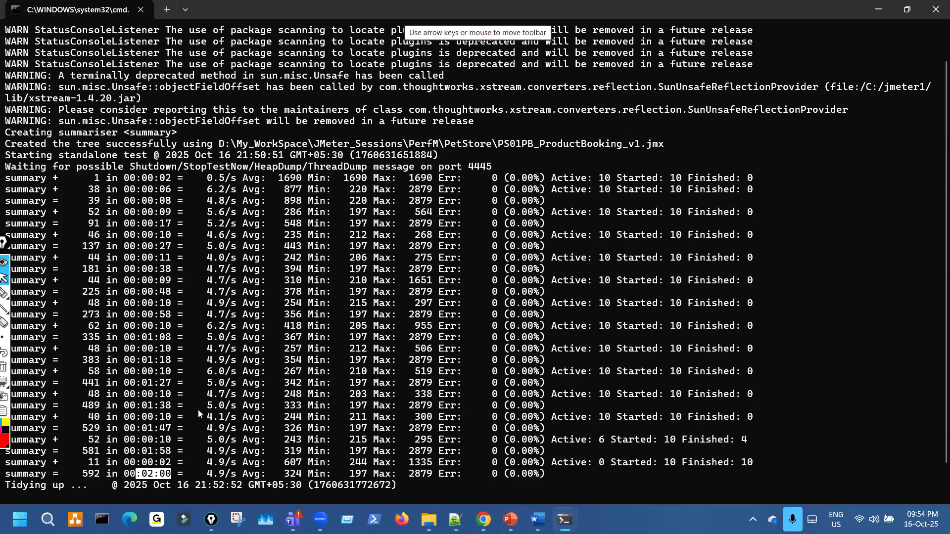
drag(645, 376, 659, 411)
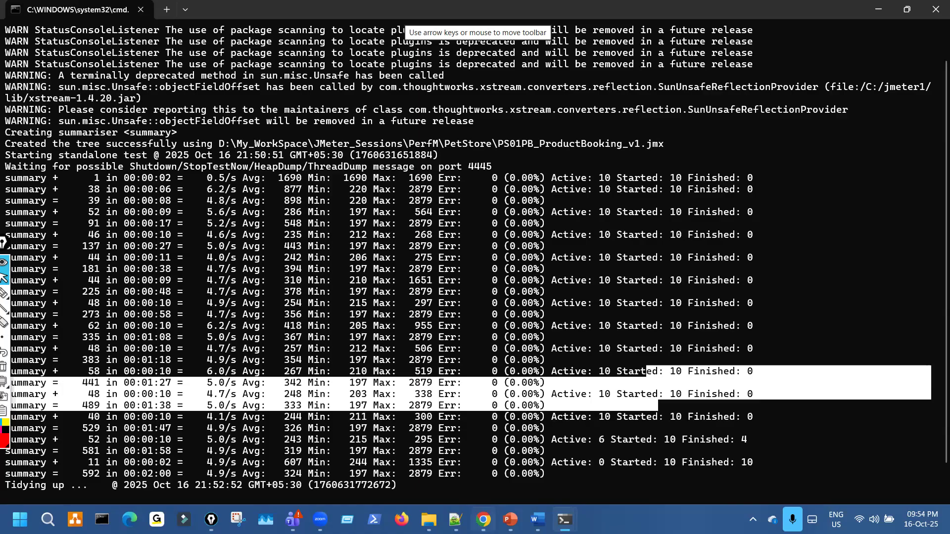
Switch back to the Run2 report in Chrome and examine the sample counts for the PS13_MyOrders and PS14_BookedOrder requests.
mouse_move(484, 520)
click(490, 422)
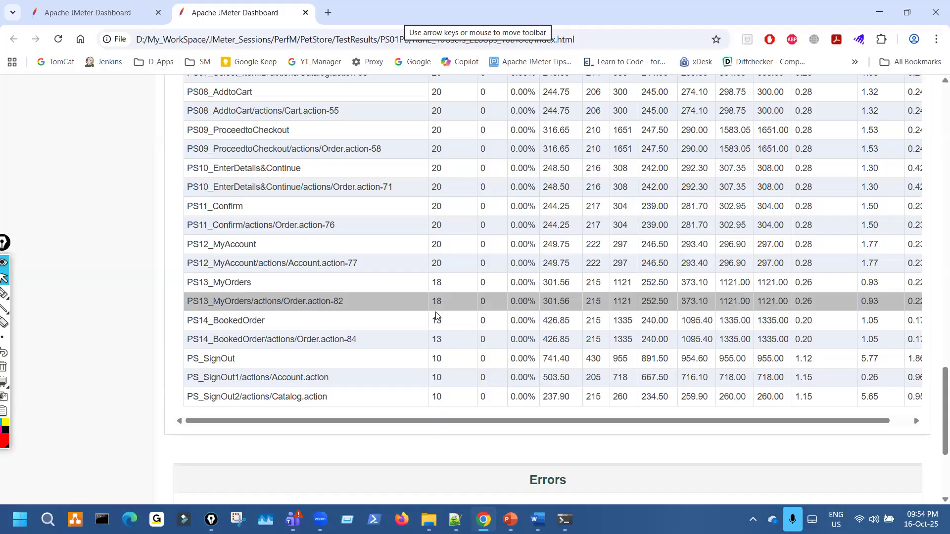
drag(436, 313, 437, 321)
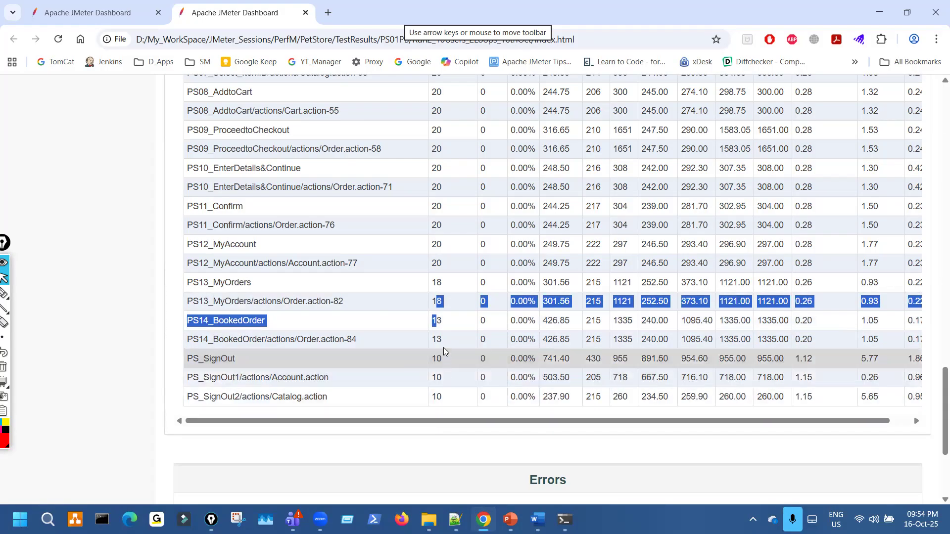
Highlight the sample counts from PS13_MyOrders through PS_SignOut2 in the Statistics table.
click(434, 282)
mouse_move(434, 282)
mouse_down()
mouse_move(454, 320)
mouse_move(454, 399)
mouse_move(450, 288)
mouse_up()
click(450, 288)
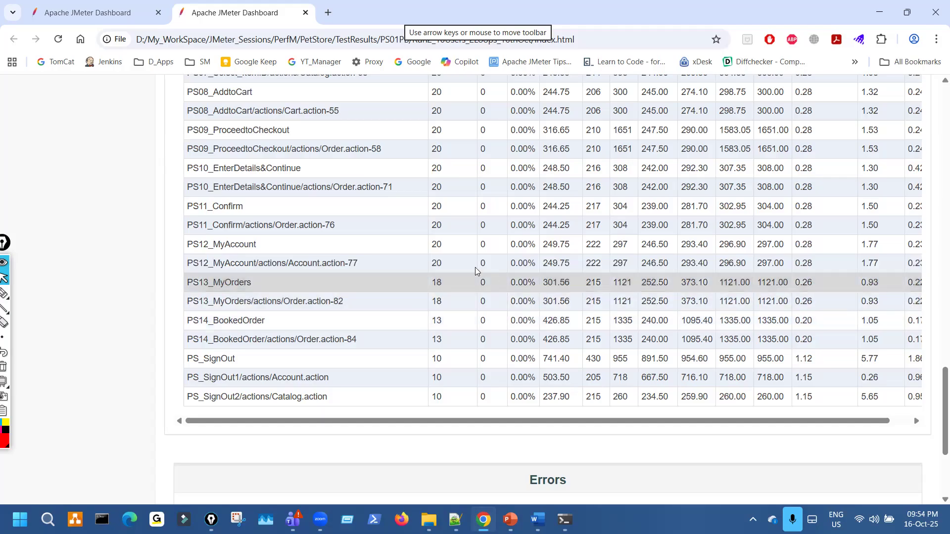
drag(458, 281, 443, 351)
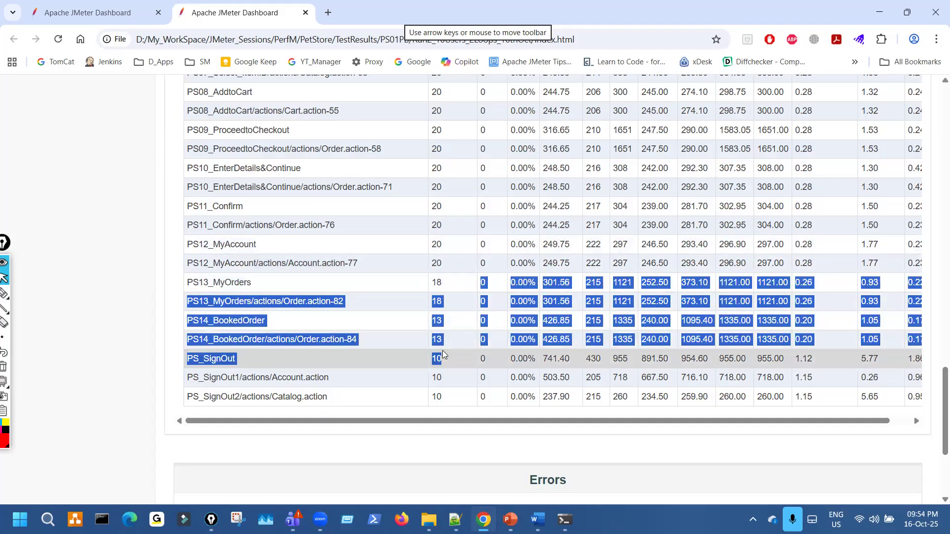
click(442, 382)
drag(434, 359, 442, 397)
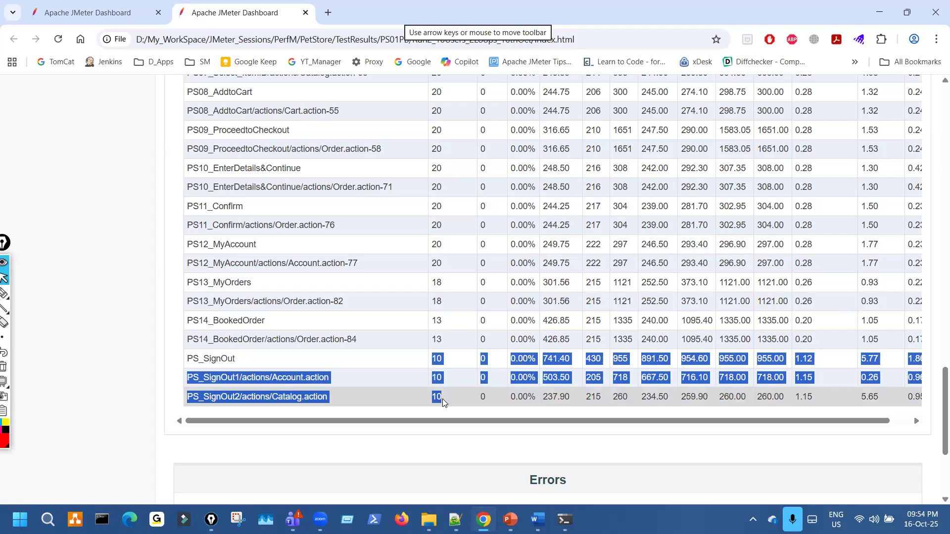
Reload the dashboard report and highlight the sample counts from PS13_MyOrders through PS_SignOut1 in its Statistics table.
click(58, 36)
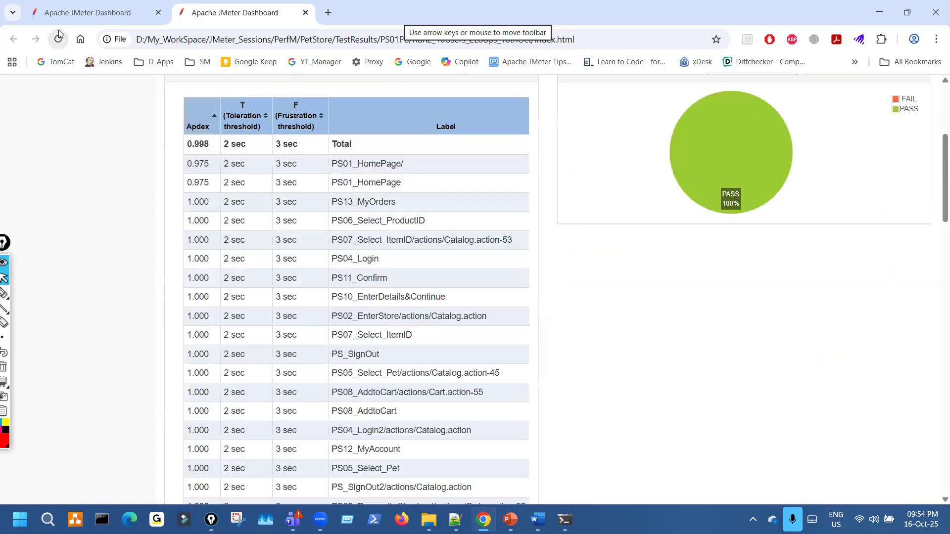
scroll(516, 346, down, 20)
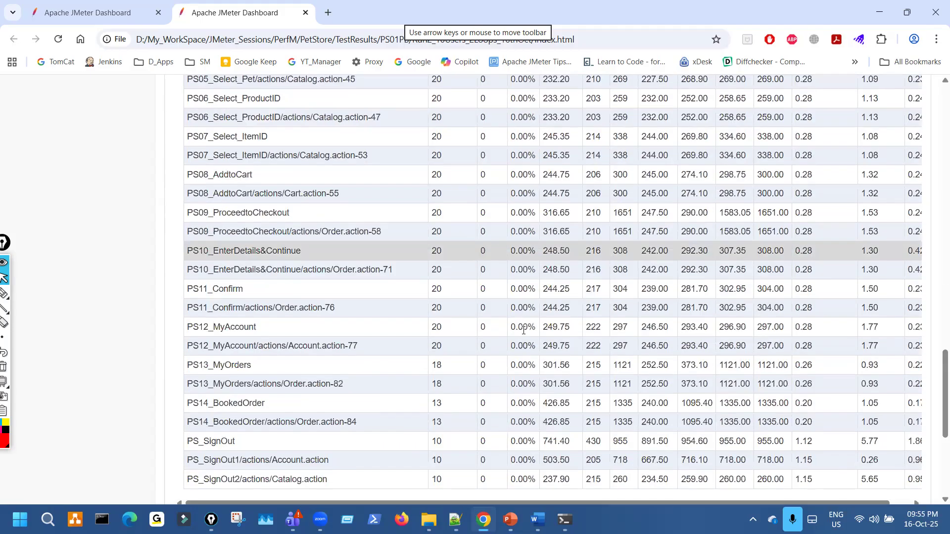
scroll(523, 330, down, 3)
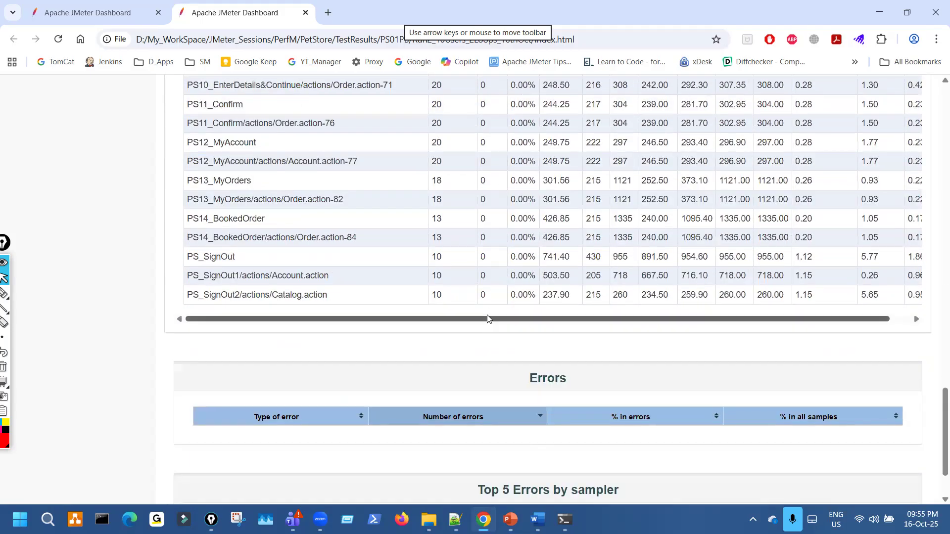
scroll(461, 228, up, 2)
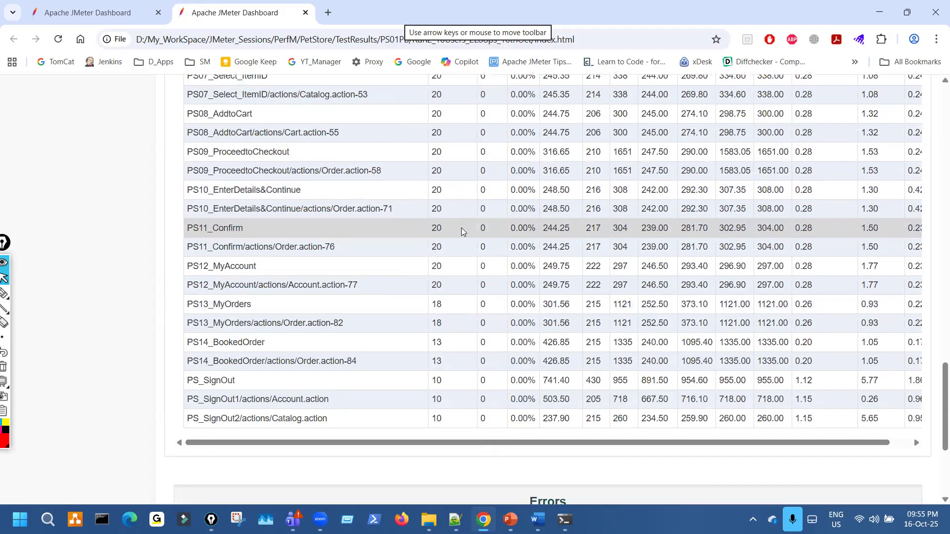
scroll(461, 244, down, 1)
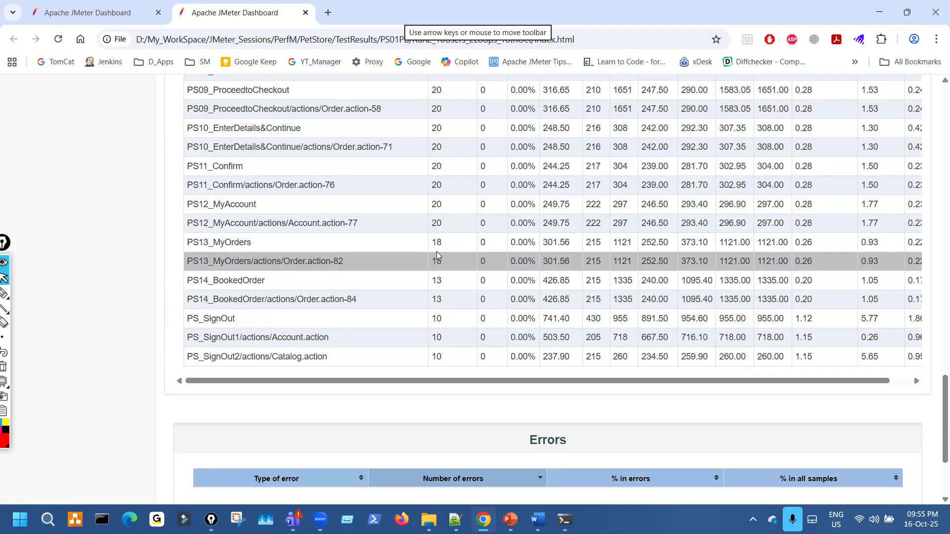
drag(435, 242, 442, 338)
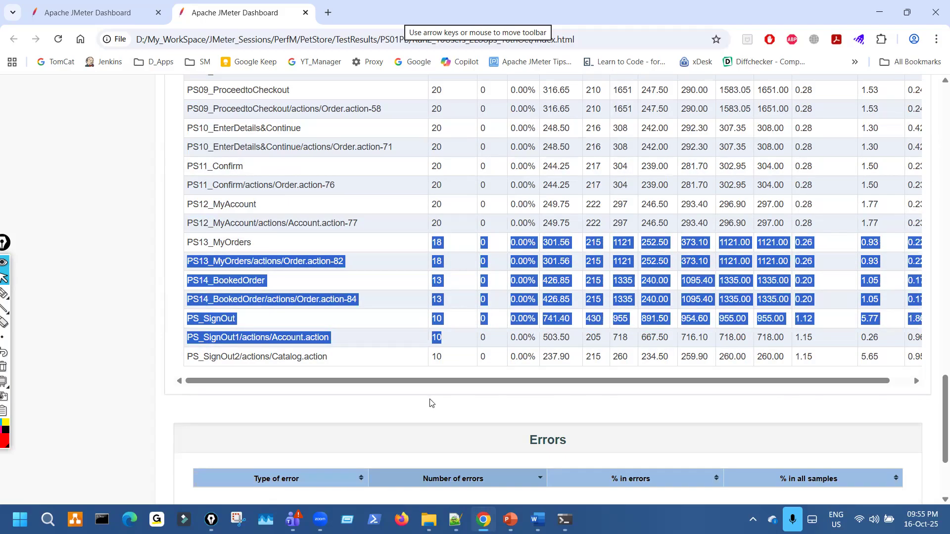
click(432, 399)
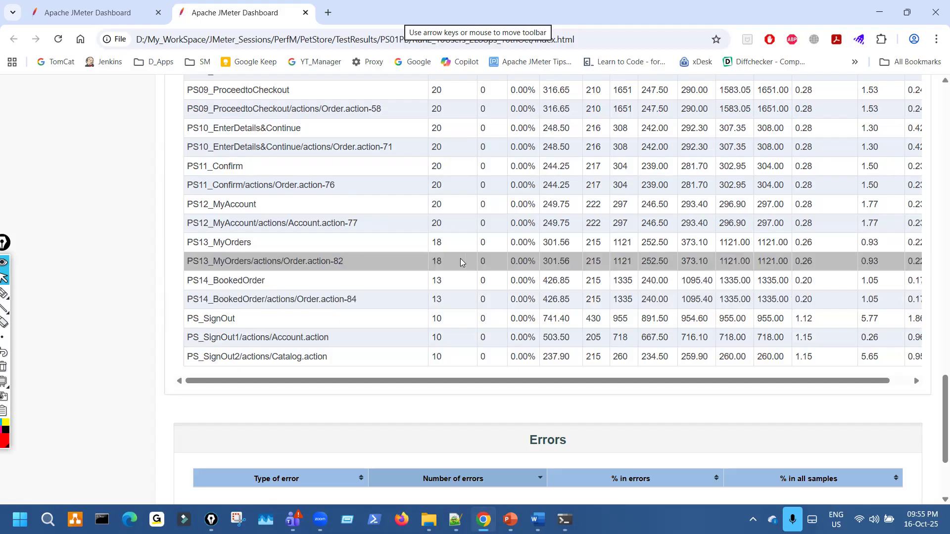
Handwrite "10 x 2" with the annotation pen beside the first request rows of the Statistics table.
scroll(450, 204, up, 4)
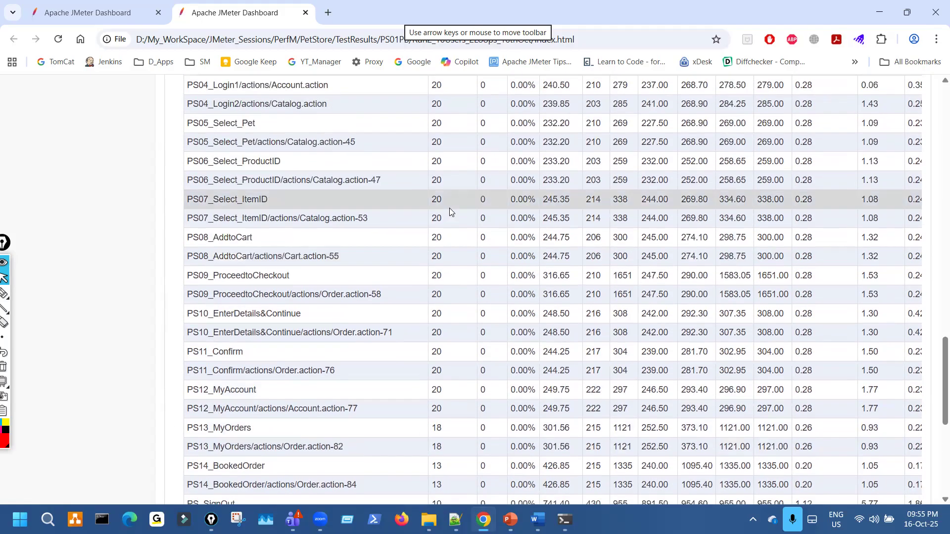
scroll(449, 207, up, 4)
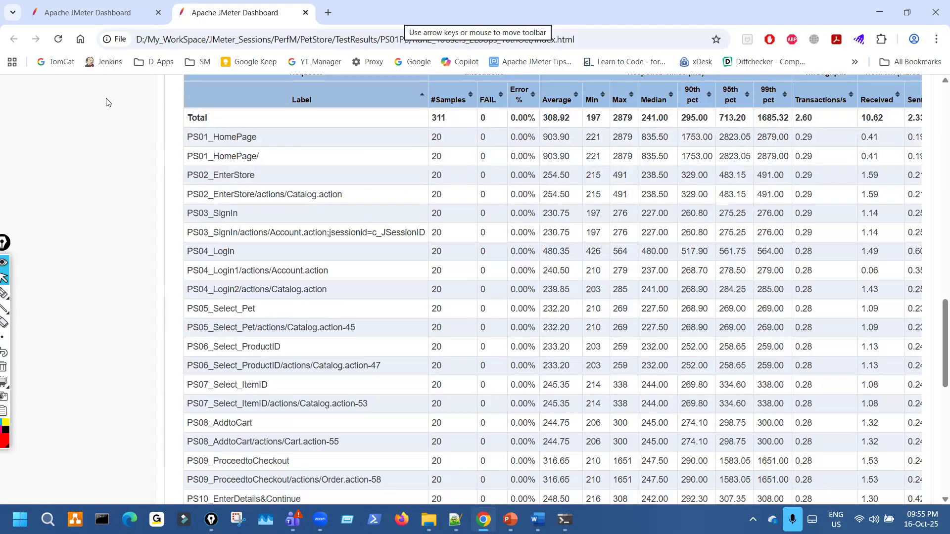
click(4, 293)
mouse_move(72, 171)
mouse_down()
mouse_move(77, 215)
mouse_move(97, 174)
mouse_up()
mouse_move(140, 144)
mouse_down()
mouse_move(127, 173)
mouse_move(141, 160)
mouse_up()
drag(152, 139, 185, 145)
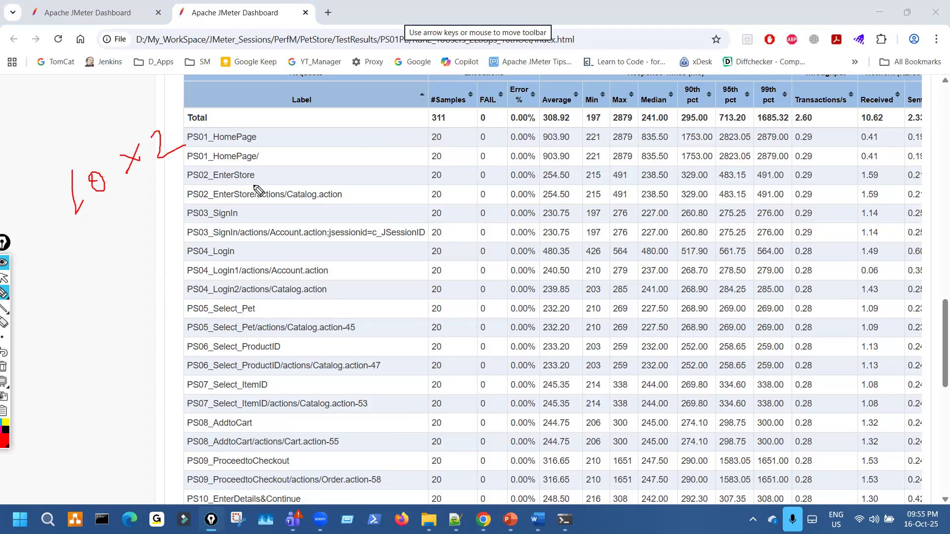
Draw a line down the labels from PS01_HomePage to PS06_Select_ProductID and underline the handwritten multiplication.
drag(236, 131, 251, 336)
mouse_move(168, 183)
mouse_down()
mouse_move(161, 202)
mouse_move(155, 188)
mouse_move(181, 166)
mouse_up()
drag(166, 178, 171, 178)
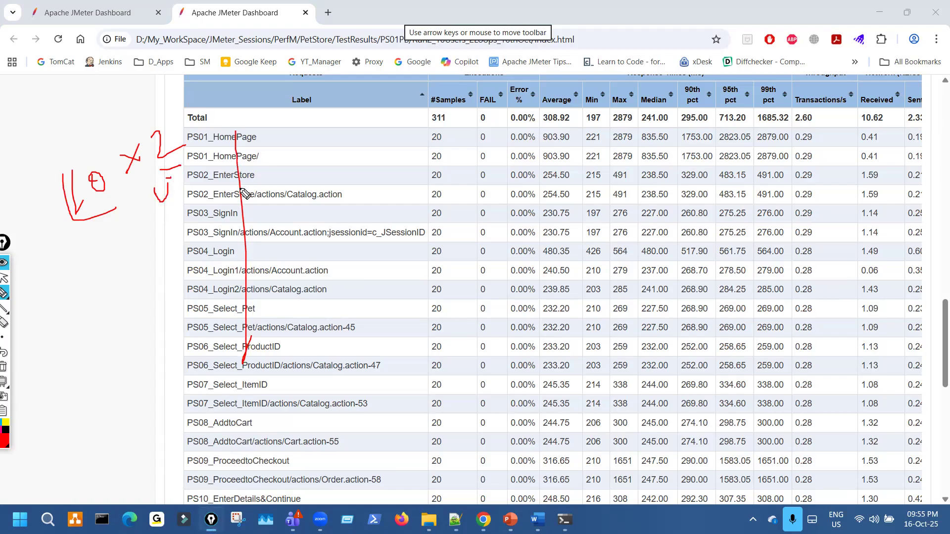
drag(88, 197, 164, 173)
Tick the sample counts of the PS01 through PS04 requests, and clear all pen annotations.
drag(453, 148, 480, 144)
drag(442, 194, 457, 192)
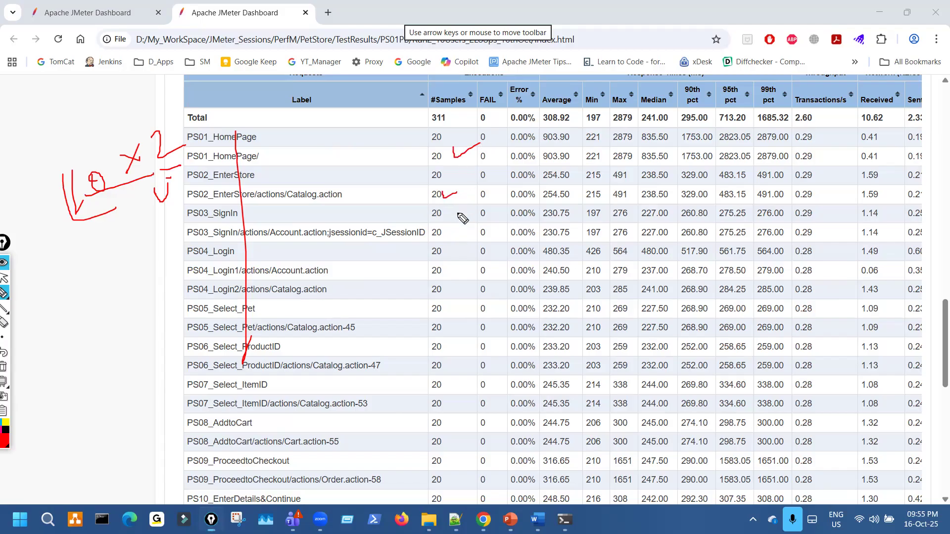
drag(442, 251, 459, 246)
drag(488, 217, 445, 231)
mouse_move(449, 281)
mouse_down()
mouse_move(463, 274)
mouse_move(463, 295)
mouse_up()
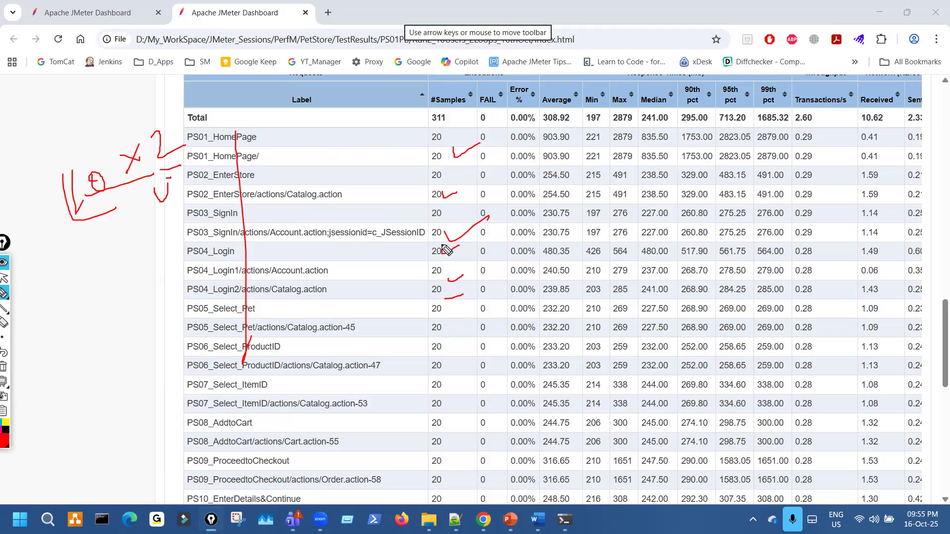
key(ctrl+shift+7)
key(ctrl+shift+2)
In the first dashboard report, mark the sample counts of the top request rows and erase the marking.
click(110, 21)
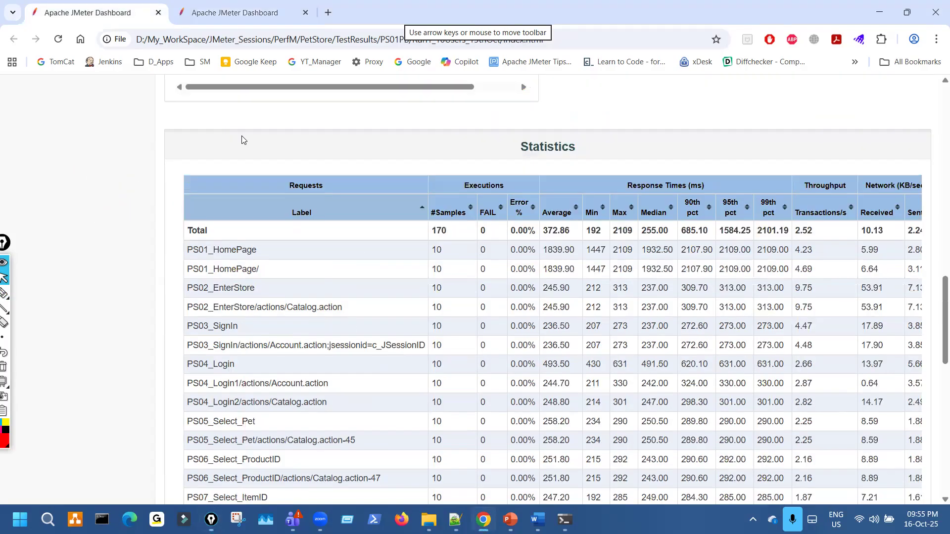
key(ctrl+shift+2)
mouse_move(420, 238)
mouse_down()
mouse_move(412, 389)
mouse_move(459, 433)
mouse_move(477, 366)
mouse_up()
key(ctrl+shift+7)
key(ctrl+shift+2)
In the second dashboard report, circle the sample counts from PS01 to PS06, sketch beside them, and clear the drawings.
key(ctrl+Tab)
key(ctrl+shift+2)
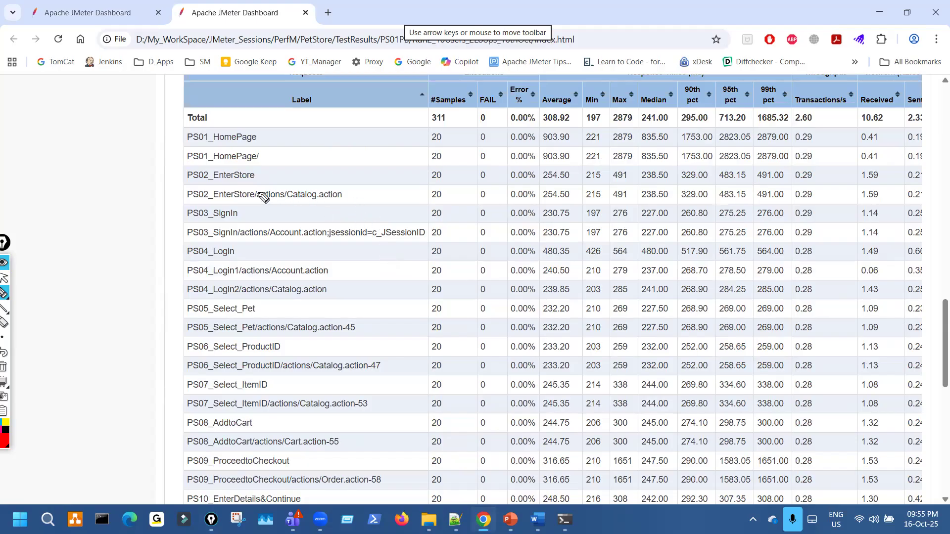
mouse_move(415, 127)
mouse_down()
mouse_move(407, 296)
mouse_move(472, 161)
mouse_move(431, 160)
mouse_up()
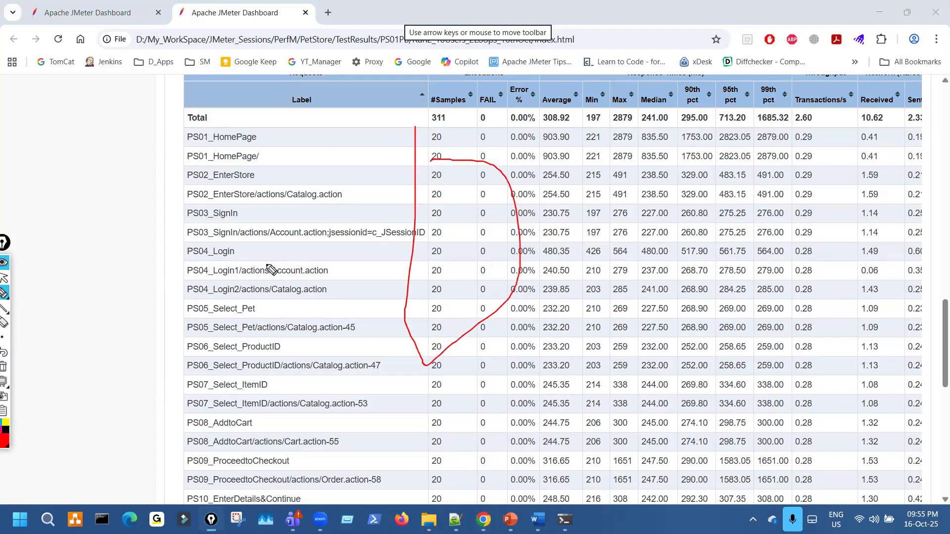
drag(216, 298, 340, 271)
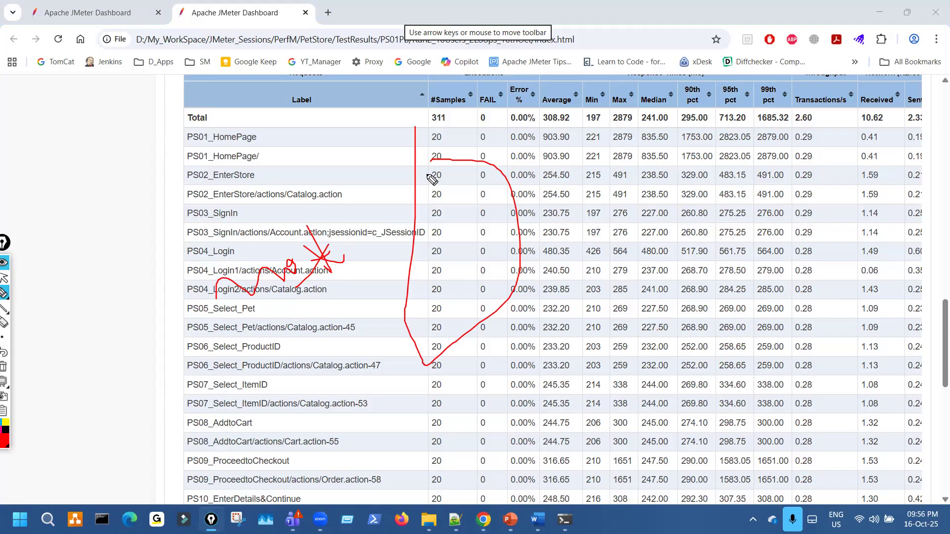
key(ctrl+shift+7)
key(ctrl+shift+2)
Compare the request sample counts in the first and second reports, down to the second report's sign-out rows.
click(107, 12)
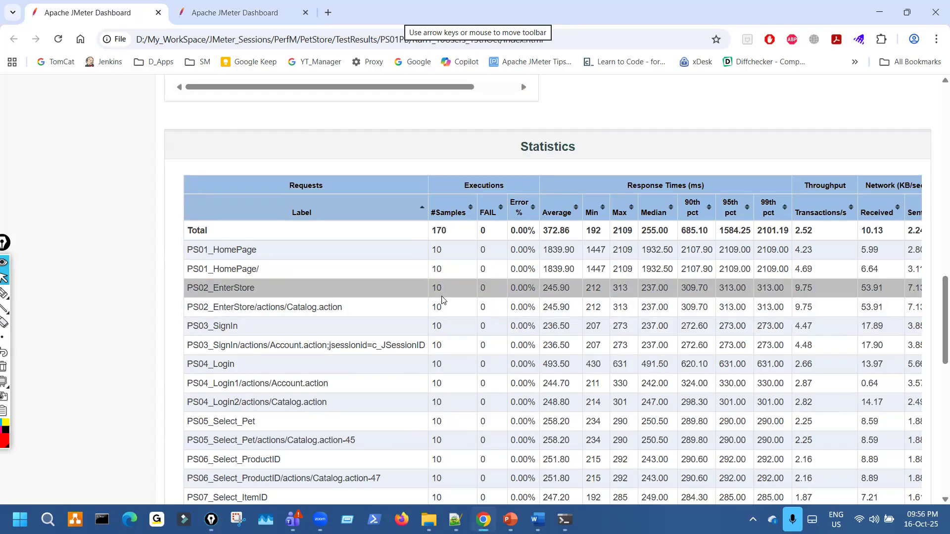
click(258, 19)
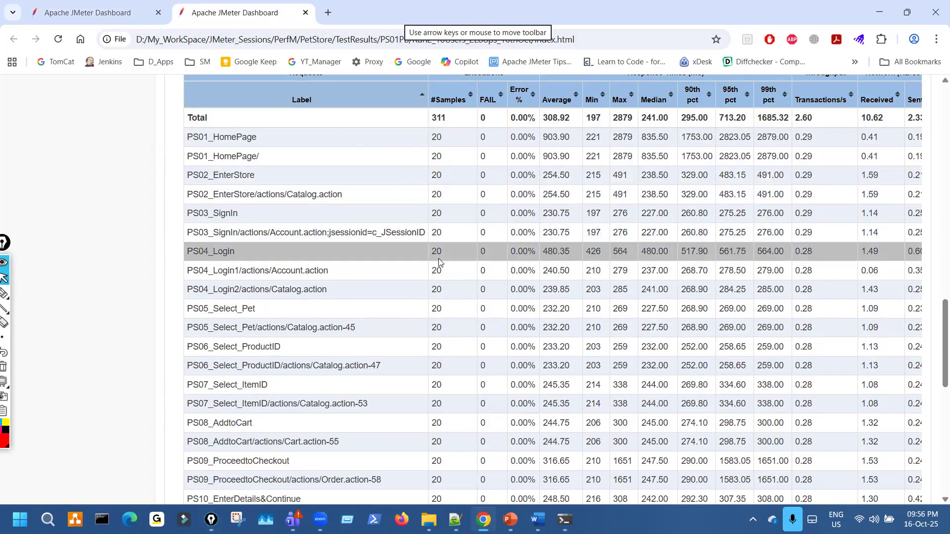
scroll(441, 252, up, 3)
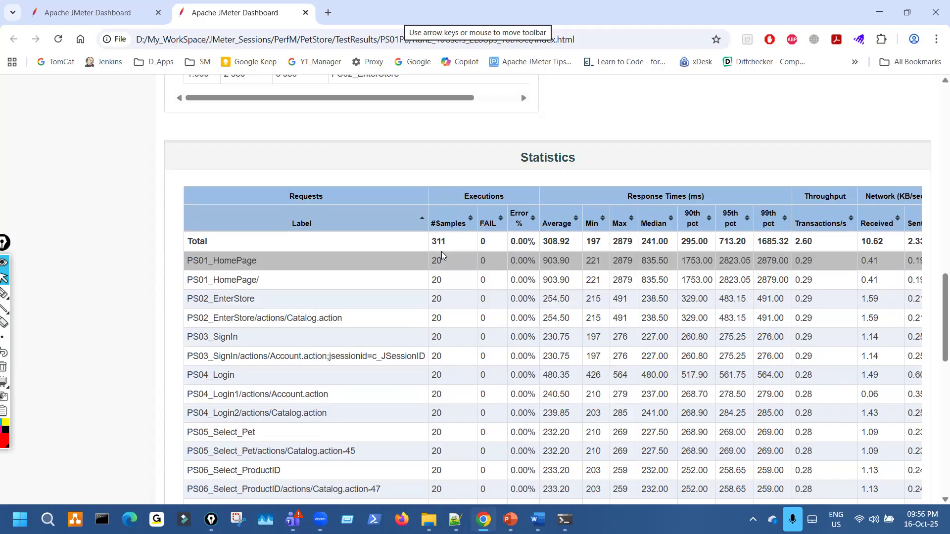
scroll(490, 318, down, 5)
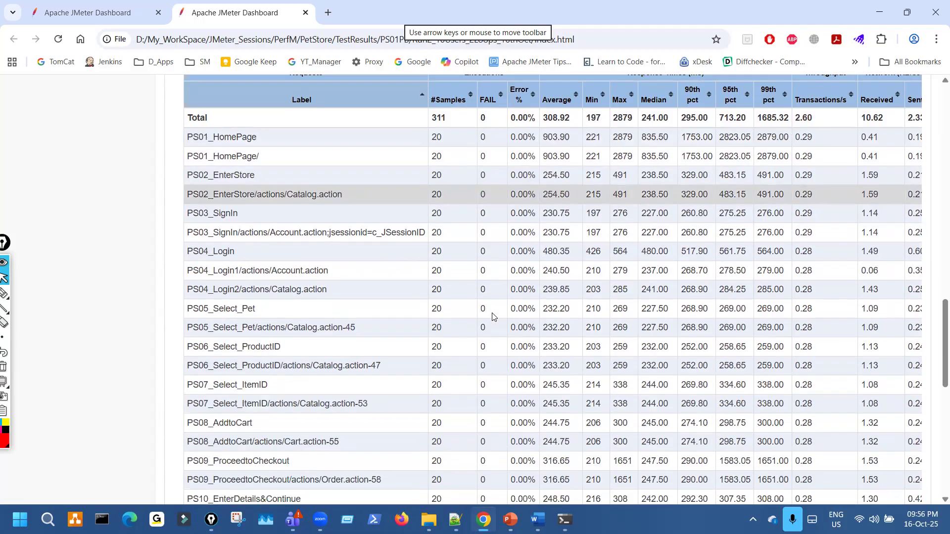
scroll(493, 317, down, 6)
scroll(366, 304, up, 1)
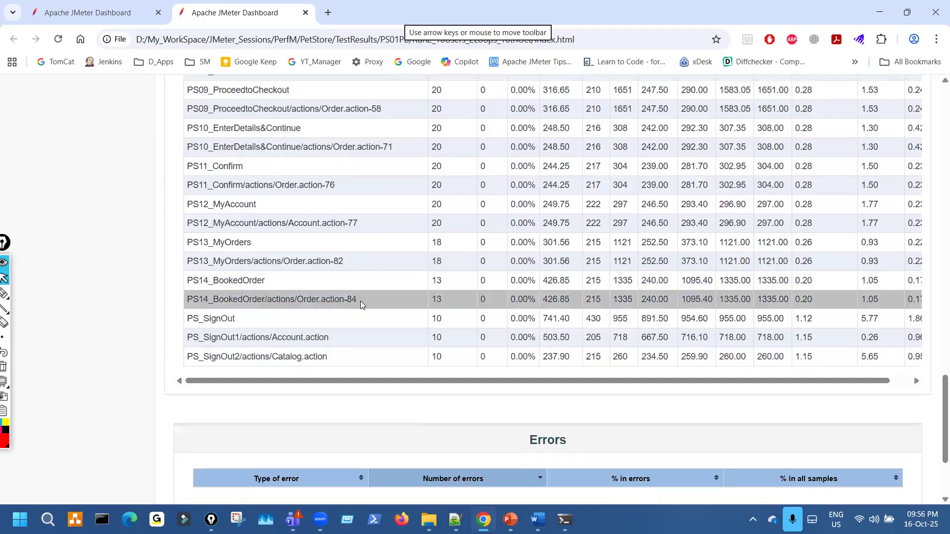
Outline the sample counts from PS13_MyOrders to PS_SignOut2, write "2" beneath the table, and clear the annotations.
click(4, 293)
click(412, 230)
mouse_move(413, 232)
mouse_down()
mouse_move(411, 341)
mouse_move(535, 373)
mouse_move(519, 225)
mouse_move(424, 216)
mouse_up()
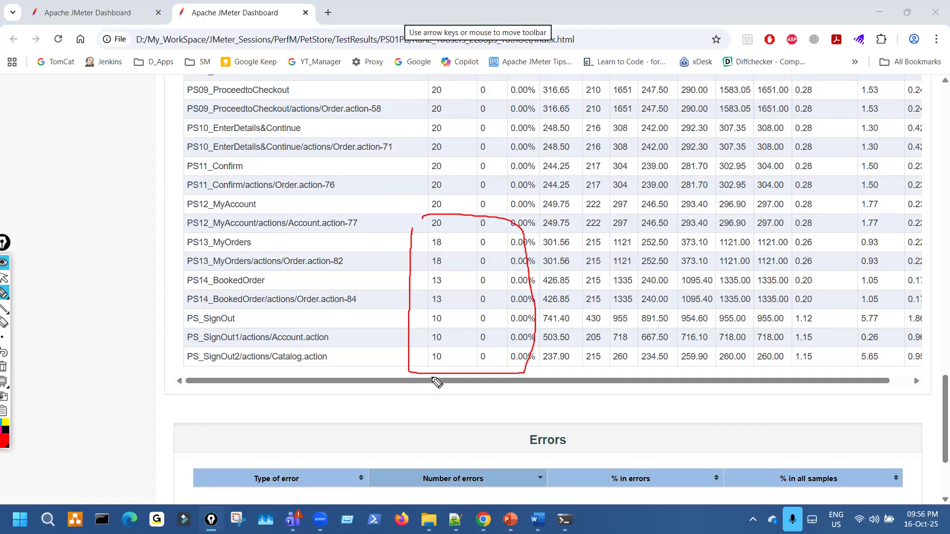
mouse_move(451, 236)
mouse_down()
mouse_move(452, 302)
mouse_move(439, 326)
mouse_up()
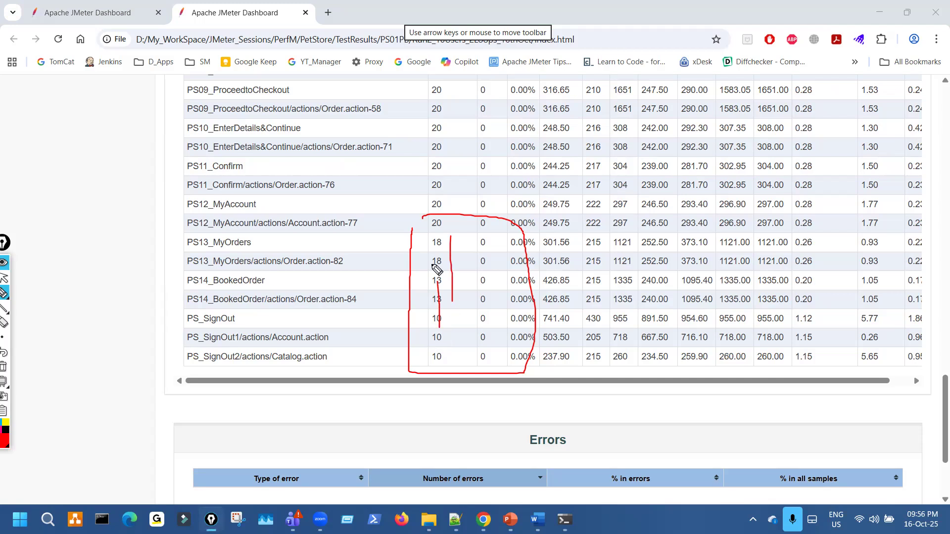
mouse_move(444, 239)
mouse_down()
mouse_move(452, 373)
mouse_move(412, 283)
mouse_move(456, 322)
mouse_move(426, 396)
mouse_move(419, 437)
mouse_move(428, 435)
mouse_up()
drag(424, 255, 449, 365)
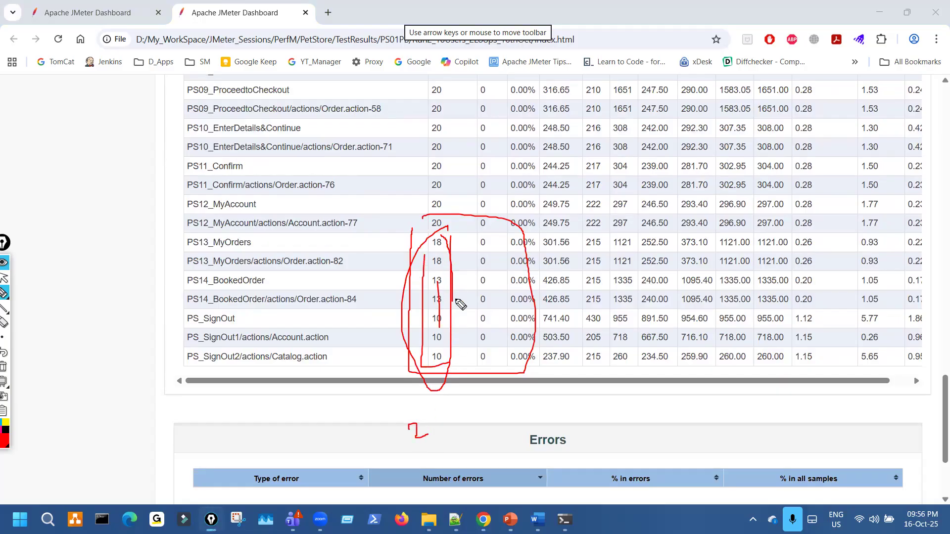
key(ctrl+shift+7)
key(ctrl+shift+2)
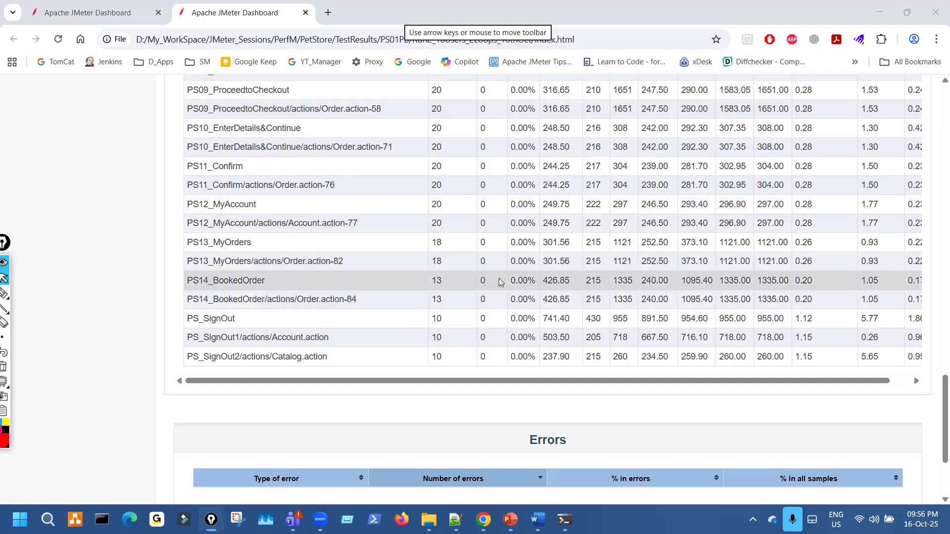
Highlight the sample counts from PS13_MyOrders to PS_SignOut, and switch to the Command Prompt to examine the JMeter run summary.
drag(435, 241, 445, 316)
click(430, 411)
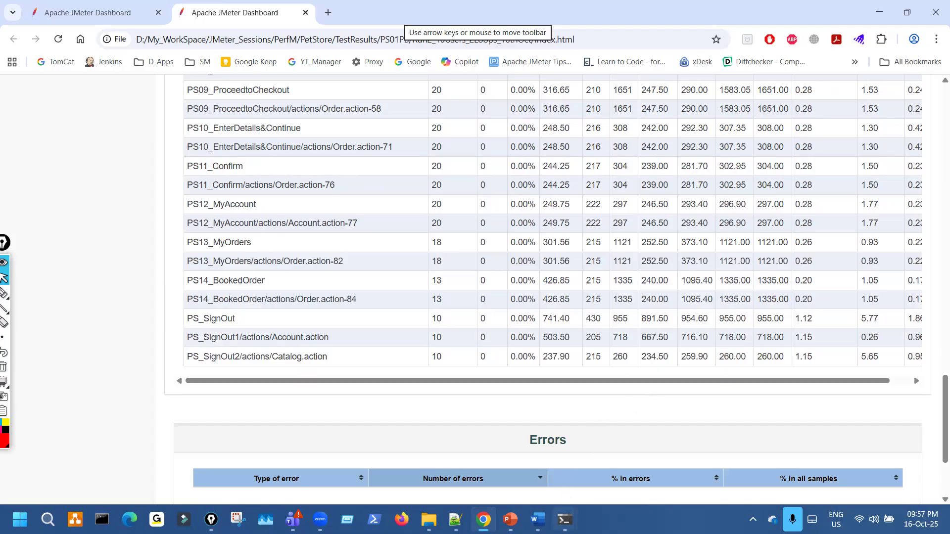
mouse_move(565, 519)
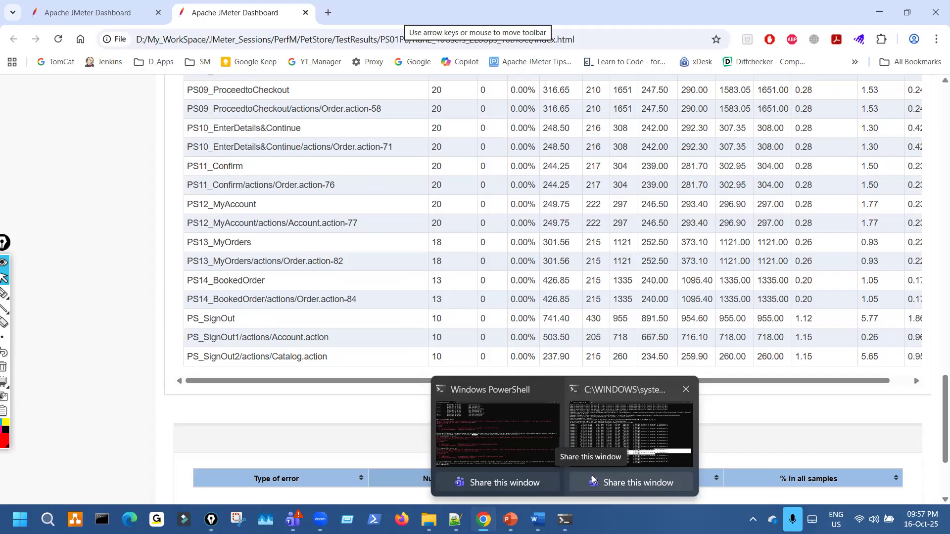
click(642, 425)
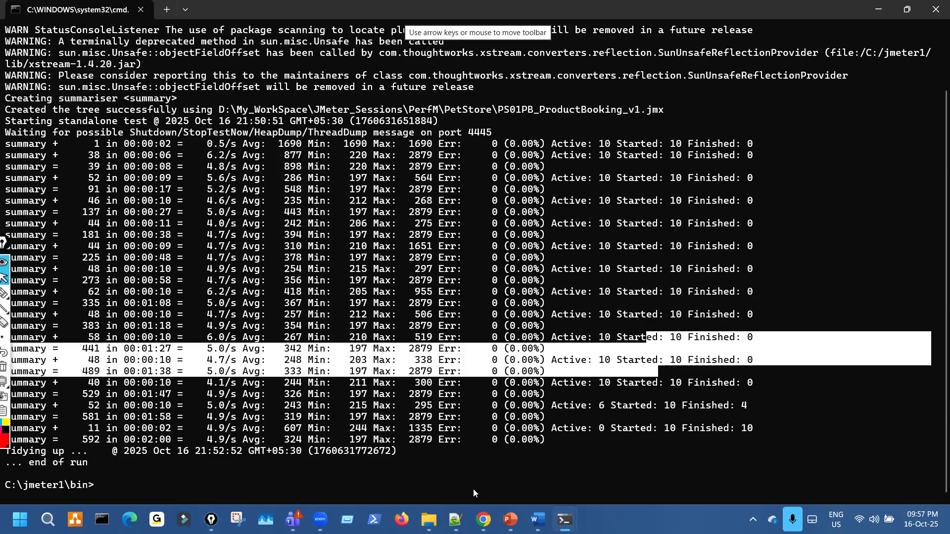
Switch to PowerPoint's Execution Commands slide, mark the result filename and output directory tips, and clear the marks.
click(510, 520)
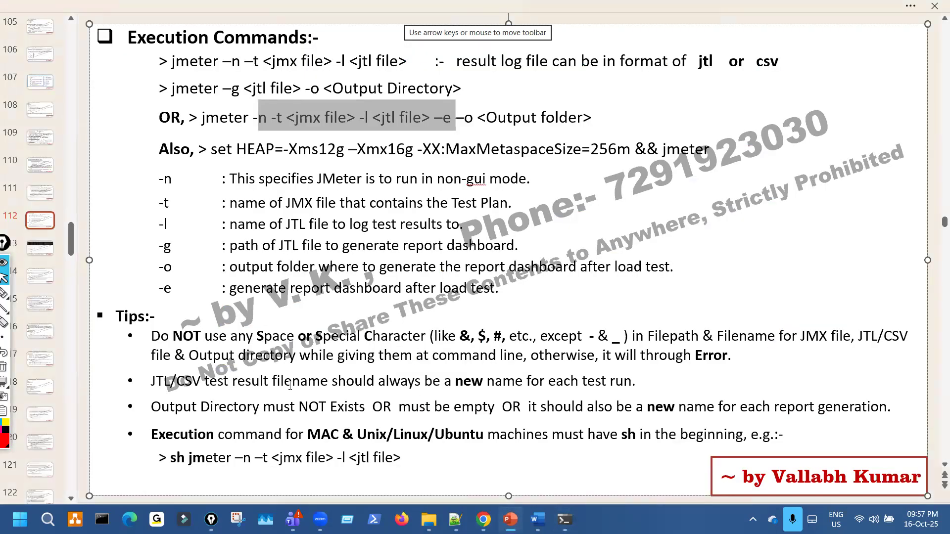
click(4, 294)
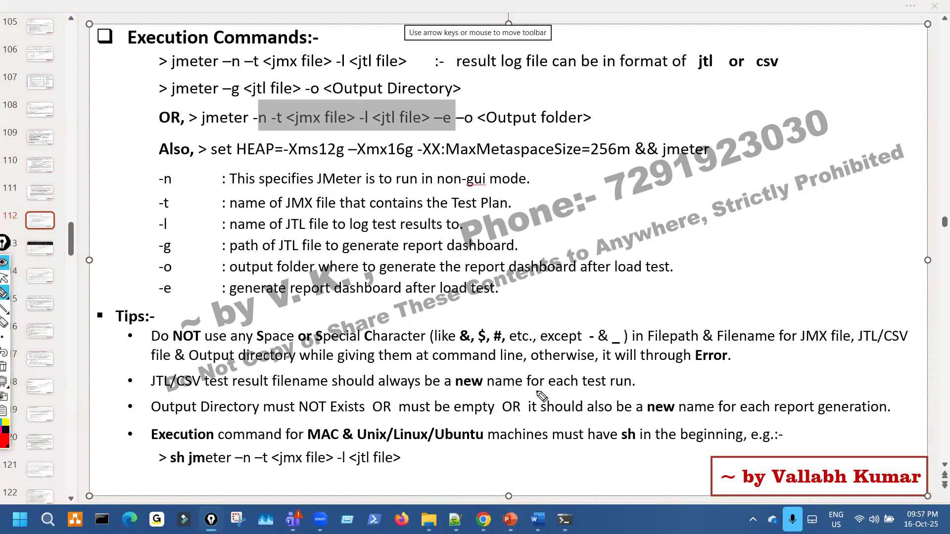
drag(529, 391, 547, 388)
drag(620, 422, 658, 414)
key(ctrl+shift+7)
key(ctrl+shift+2)
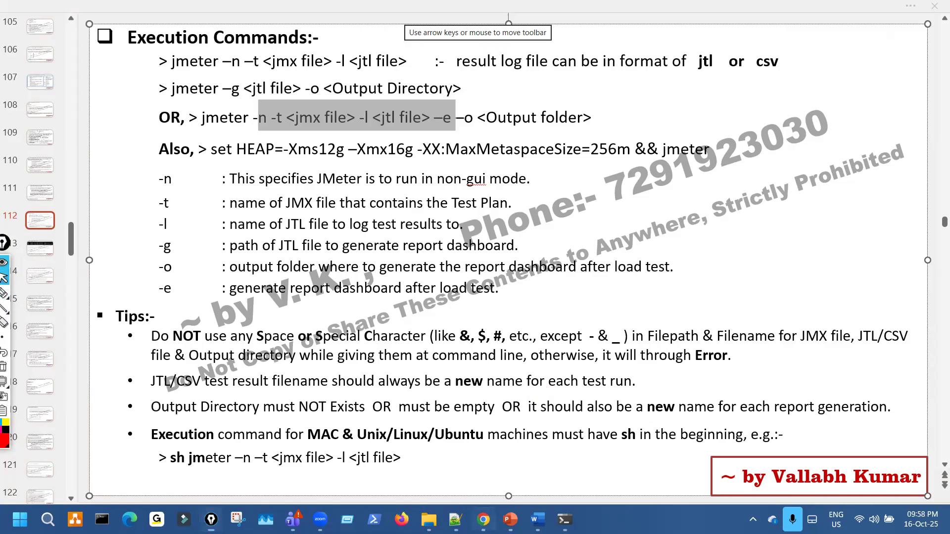
Switch to the Chrome report, circle a group of response times in the Statistics table, and clear the mark.
click(485, 519)
scroll(452, 336, up, 10)
scroll(453, 340, up, 2)
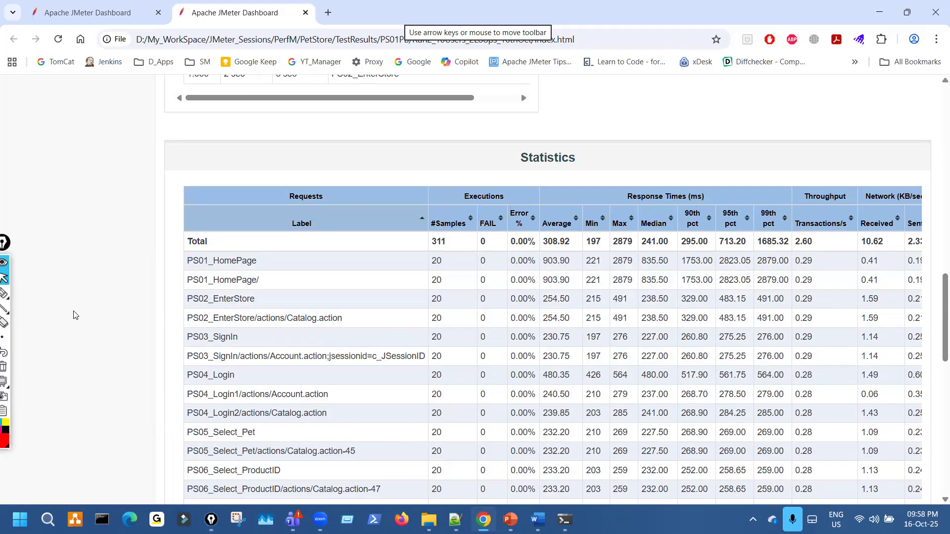
click(5, 293)
drag(676, 266, 681, 296)
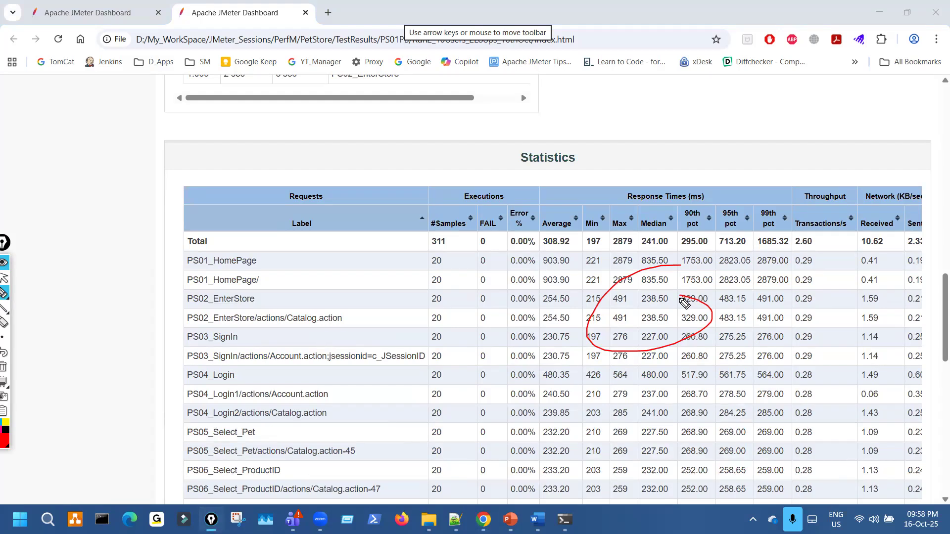
key(ctrl+shift+7)
key(ctrl+shift+2)
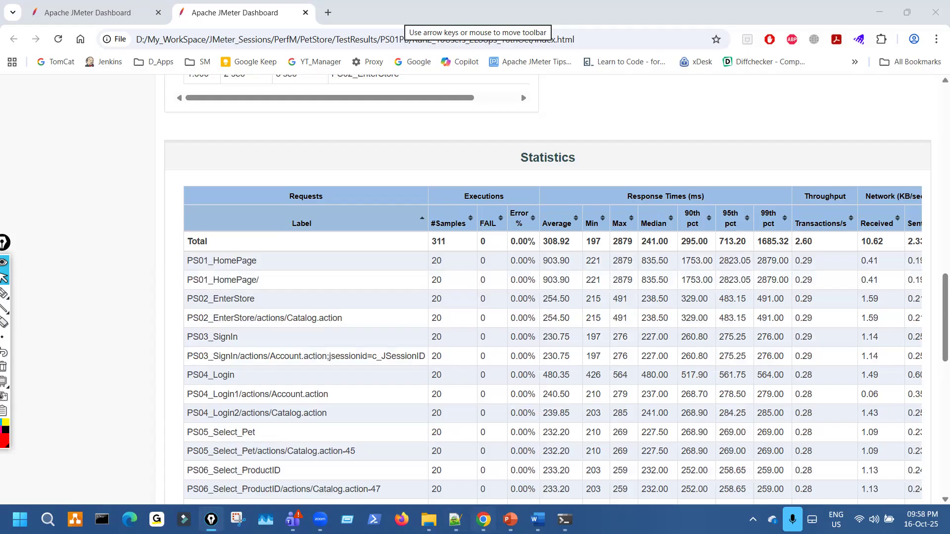
Switch to PowerPoint's Execution Commands slide and mark the first two JMeter commands and the combined report command.
mouse_move(483, 519)
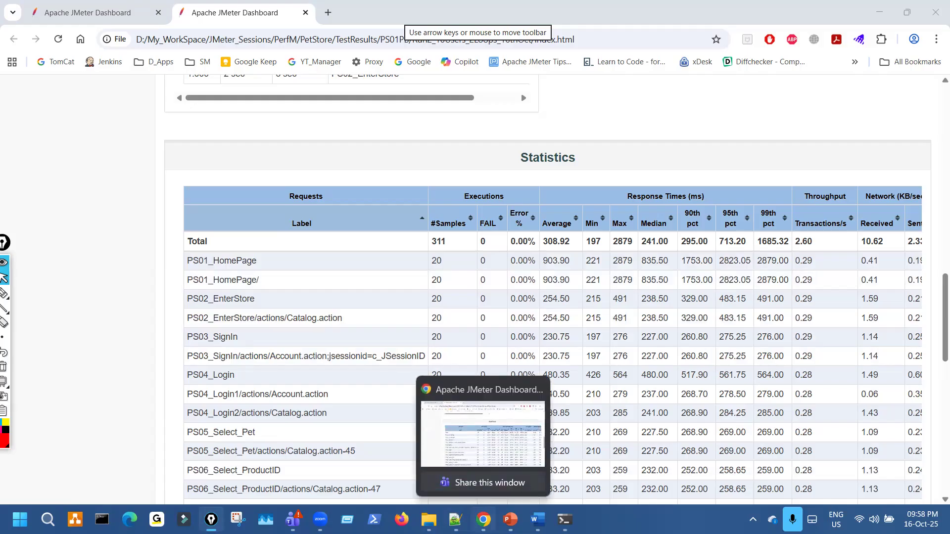
click(510, 519)
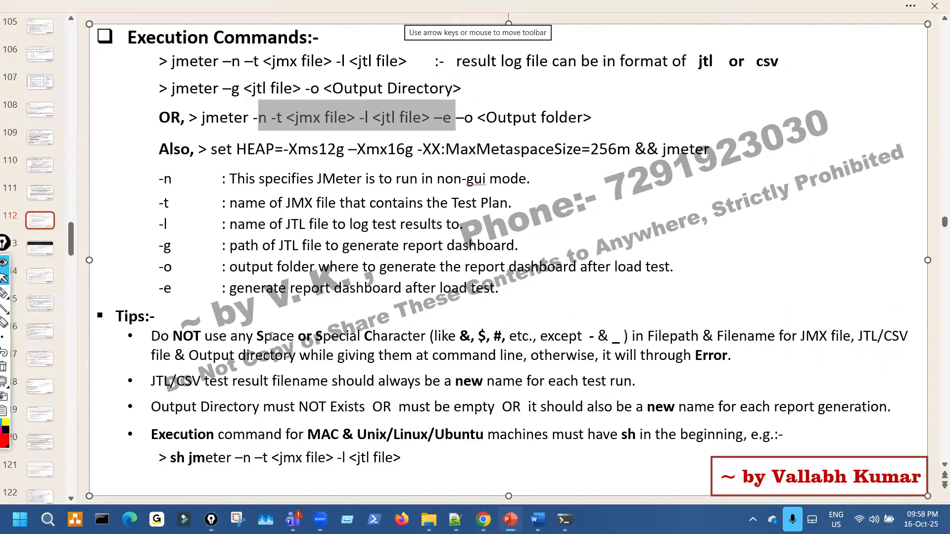
click(4, 293)
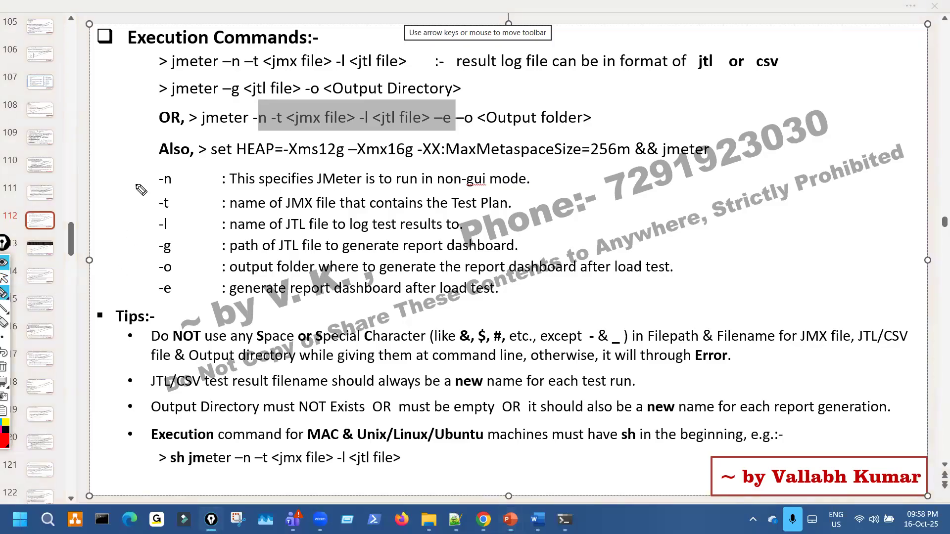
drag(141, 68, 141, 100)
mouse_move(148, 56)
mouse_down()
mouse_move(127, 83)
mouse_move(132, 106)
mouse_up()
drag(199, 71, 339, 58)
drag(268, 99, 332, 96)
drag(136, 140, 145, 138)
drag(221, 130, 497, 128)
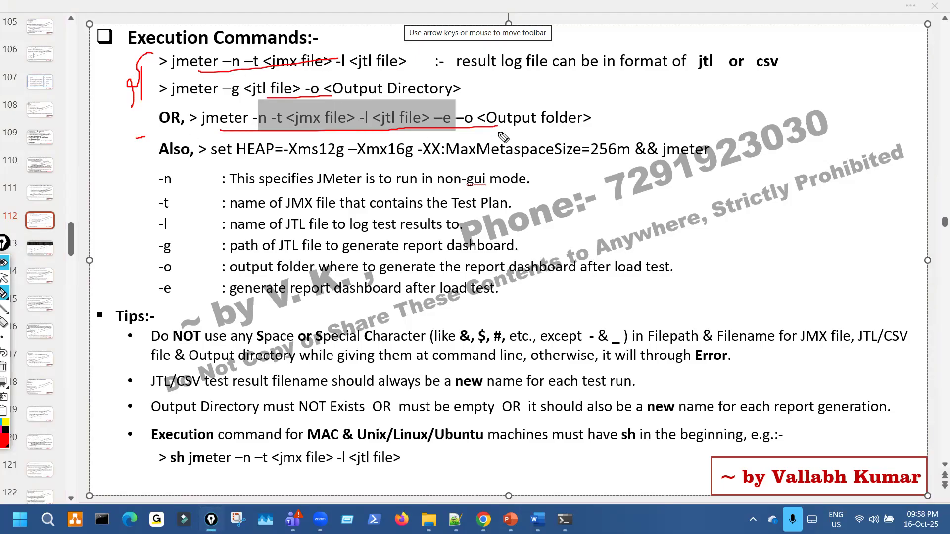
Outline the set HEAP command, write and cross out "bat" beside the option list, and clear the annotations.
mouse_move(610, 112)
mouse_down()
mouse_move(616, 121)
mouse_move(641, 113)
mouse_up()
mouse_move(212, 158)
mouse_down()
mouse_move(672, 155)
mouse_move(612, 141)
mouse_move(223, 136)
mouse_up()
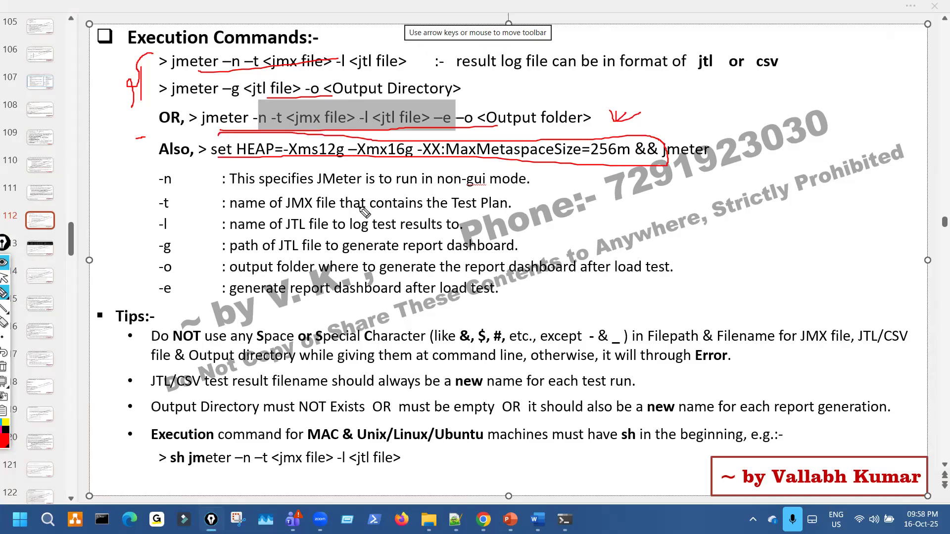
mouse_move(723, 257)
mouse_down()
mouse_move(733, 271)
mouse_move(750, 270)
mouse_move(775, 252)
mouse_up()
click(697, 278)
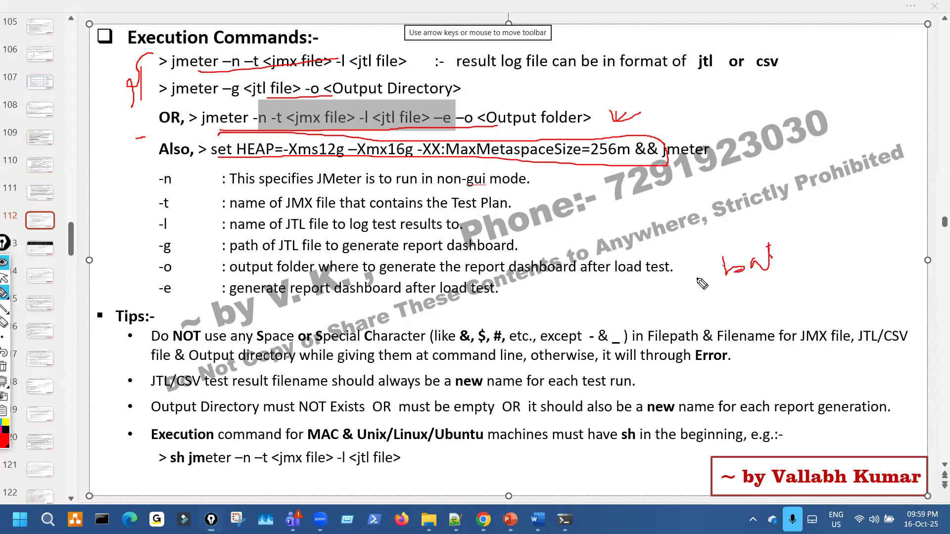
mouse_move(702, 263)
mouse_down()
mouse_move(745, 283)
mouse_move(709, 284)
mouse_up()
drag(313, 162, 457, 165)
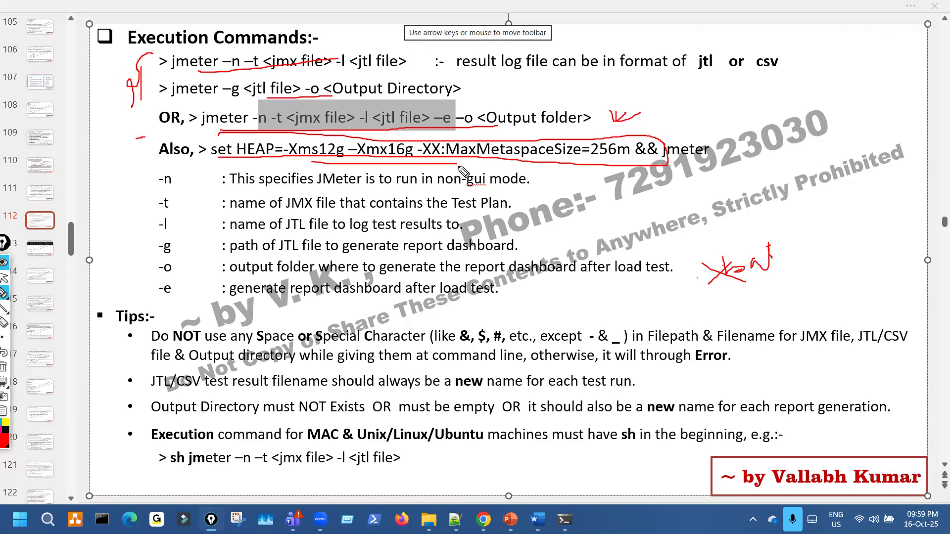
drag(720, 146, 723, 145)
key(e)
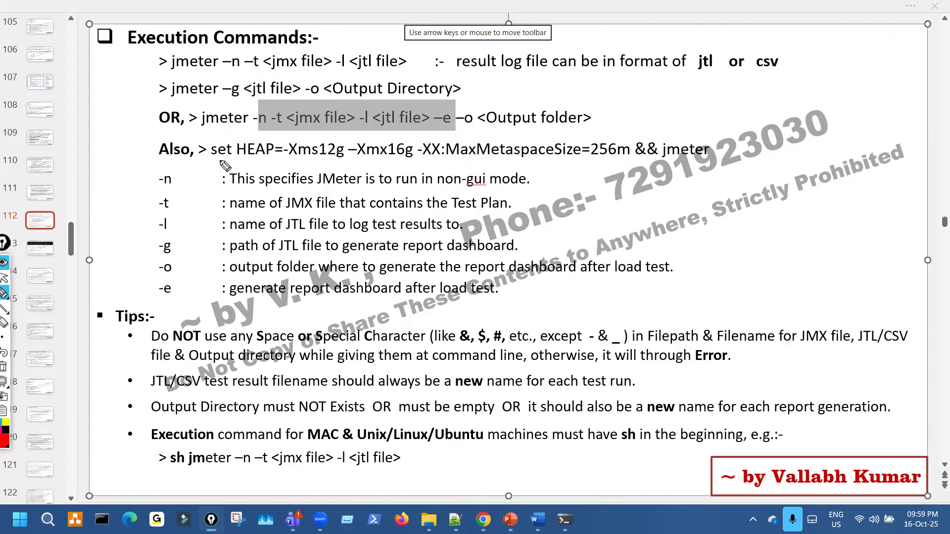
Copy the set HEAP command from the slide and switch to the Command Prompt.
key(p)
drag(212, 149, 698, 147)
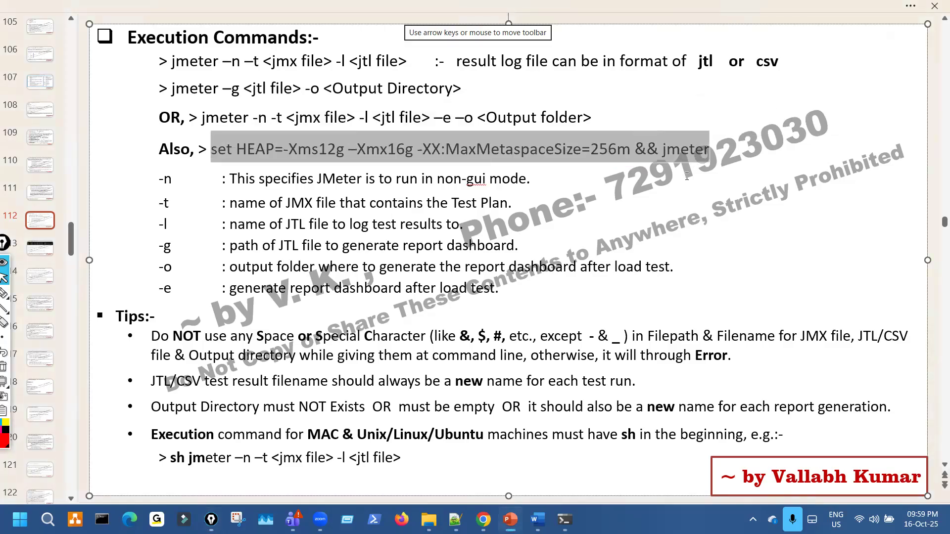
mouse_move(571, 510)
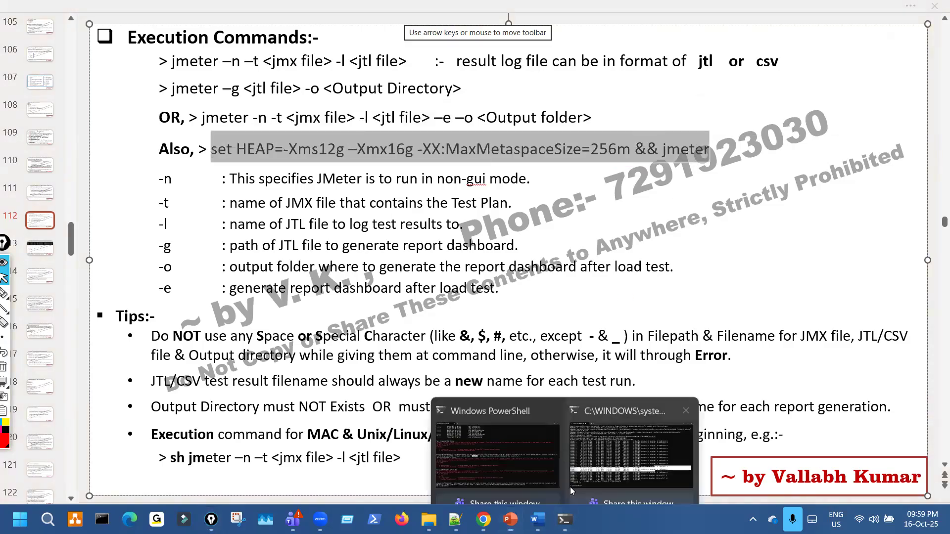
click(623, 458)
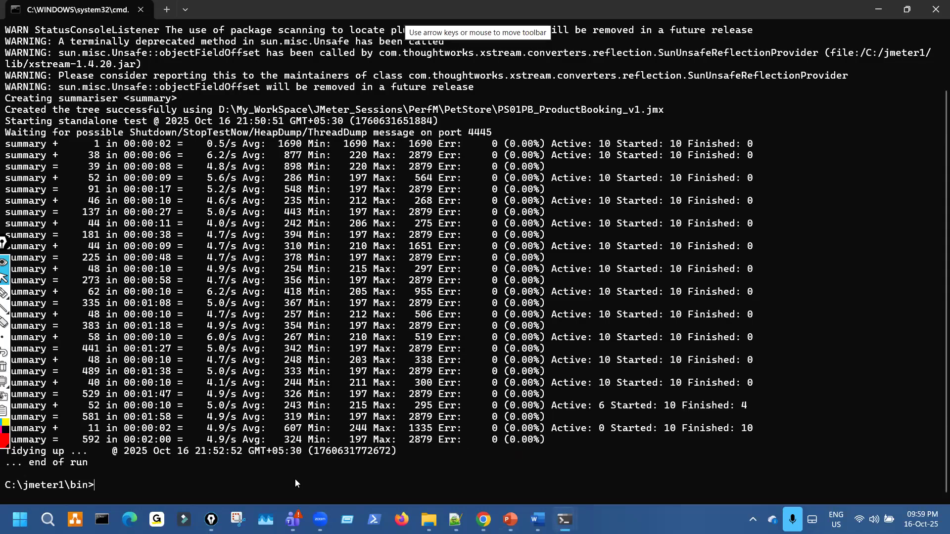
Clear the console with cls, enlarge its text, and enter "set HEAP=-Xms12g -Xmx16g -XX:MaxMetaspaceSize=256m && jmeter" without running it.
text(cls)
key(Return)
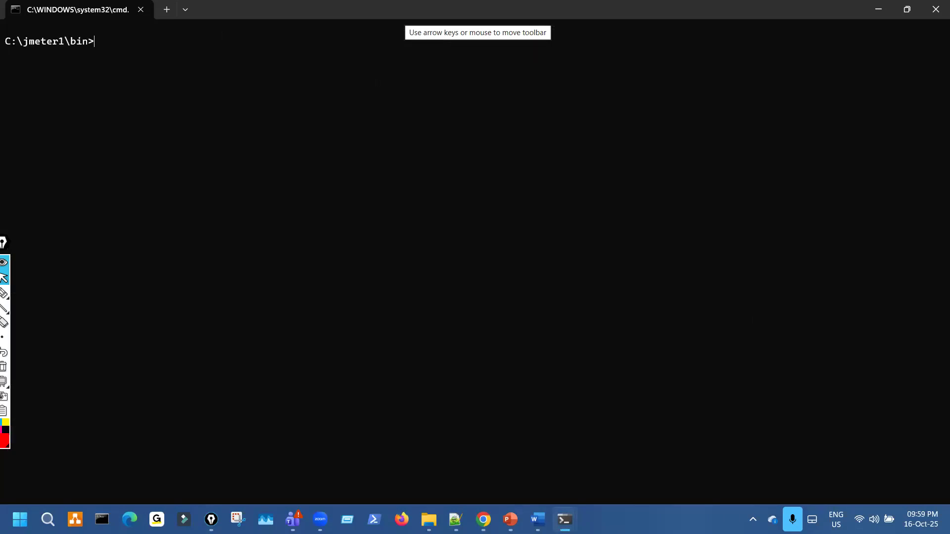
key(ctrl+equal)
key(ctrl+equal)
text(set HEAP=-Xms12g -Xmx16g -XX:MaxMetaspaceSize=256m && jmeter)
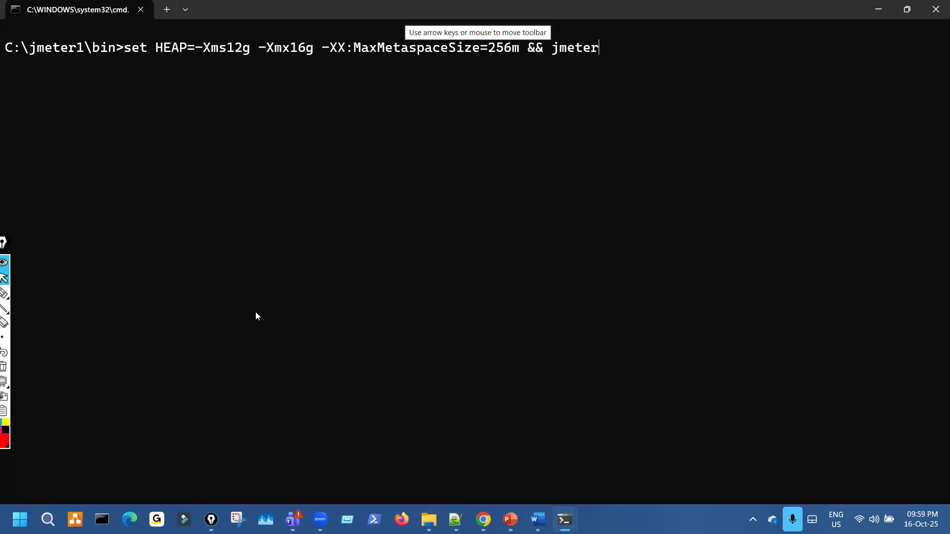
Highlight the heap assignment portion of the entered command, up to 256m, and clear the selection.
drag(184, 50, 526, 47)
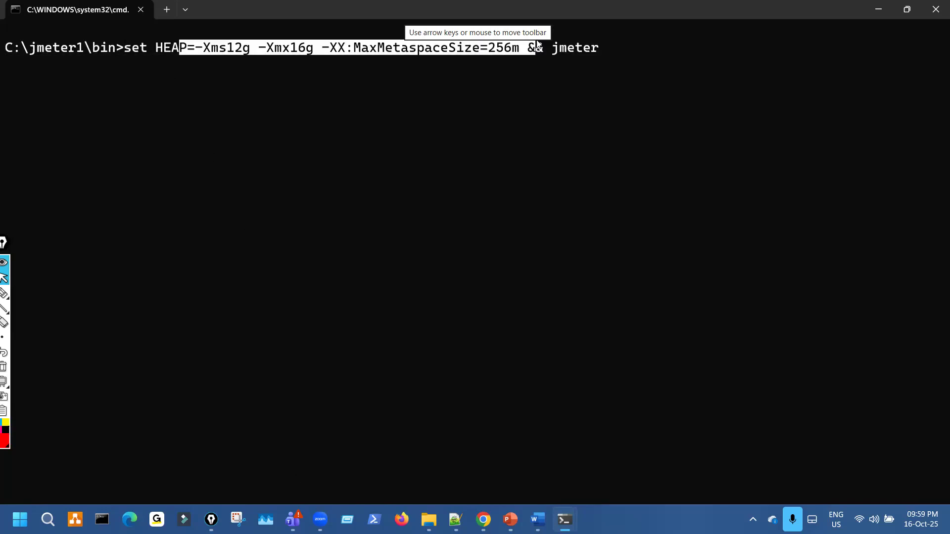
click(411, 53)
drag(125, 49, 516, 49)
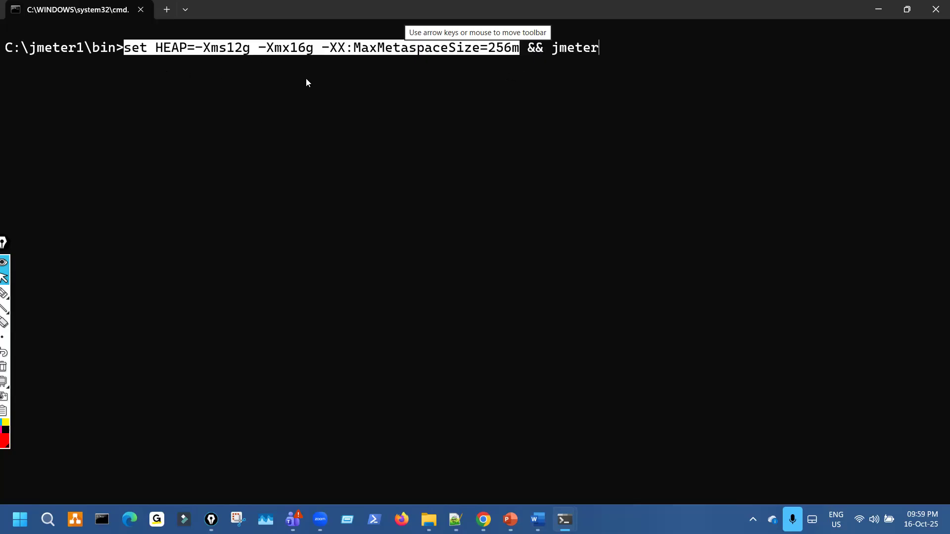
click(543, 68)
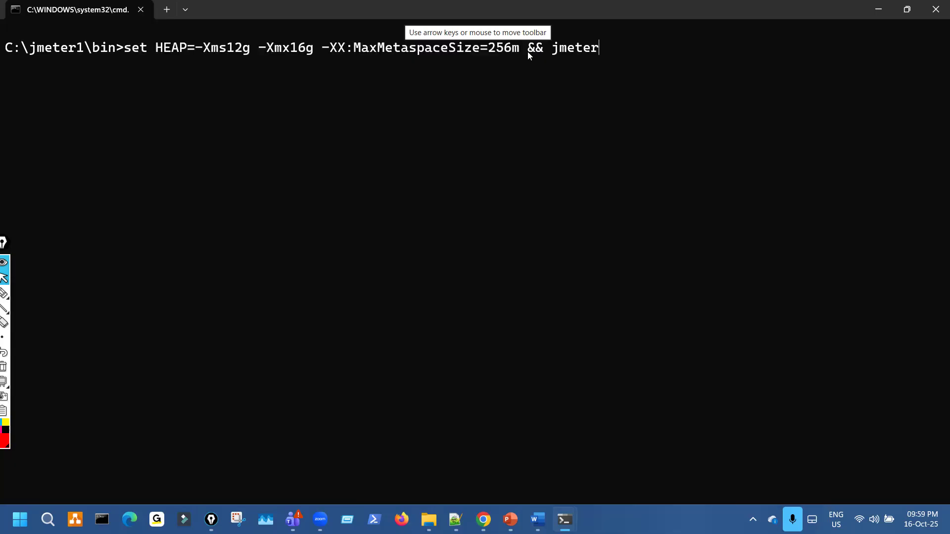
Highlight the jmeter part and extend the command with "-n -t jmx file -l jtl file -e -o output".
drag(555, 47, 566, 48)
click(619, 67)
double_click(567, 50)
click(627, 54)
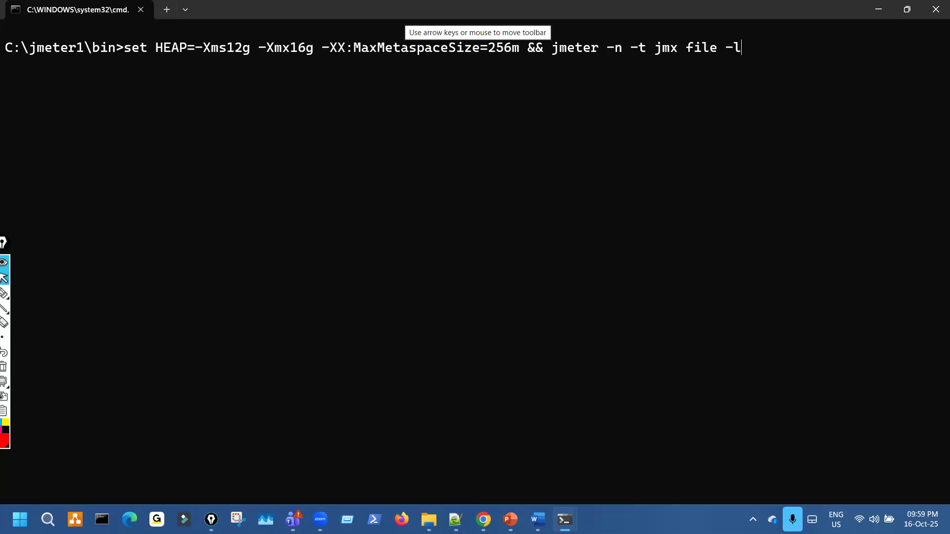
text(jtl file -e -o output)
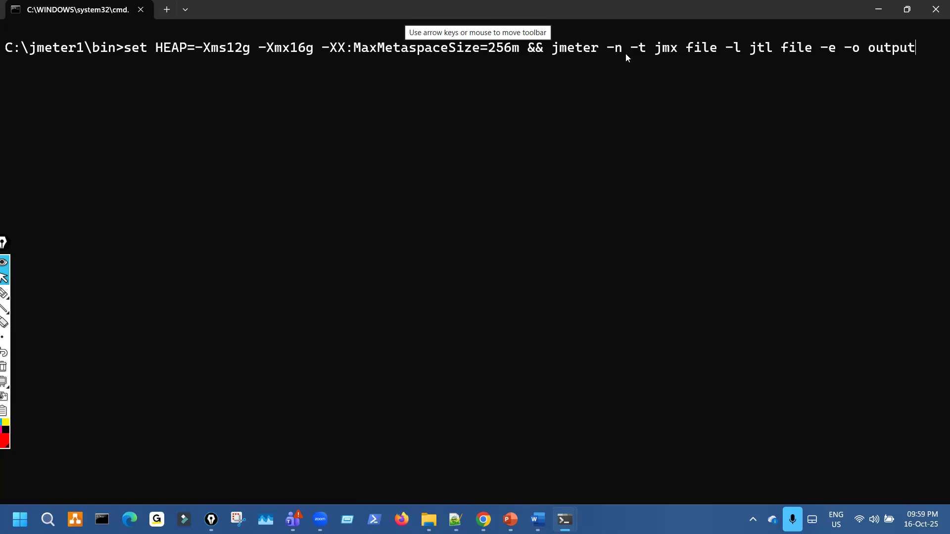
Underline the heap settings, draw an arrow to -Xmx16g, and clear the annotations.
key(ctrl+shift+p)
drag(204, 70, 438, 64)
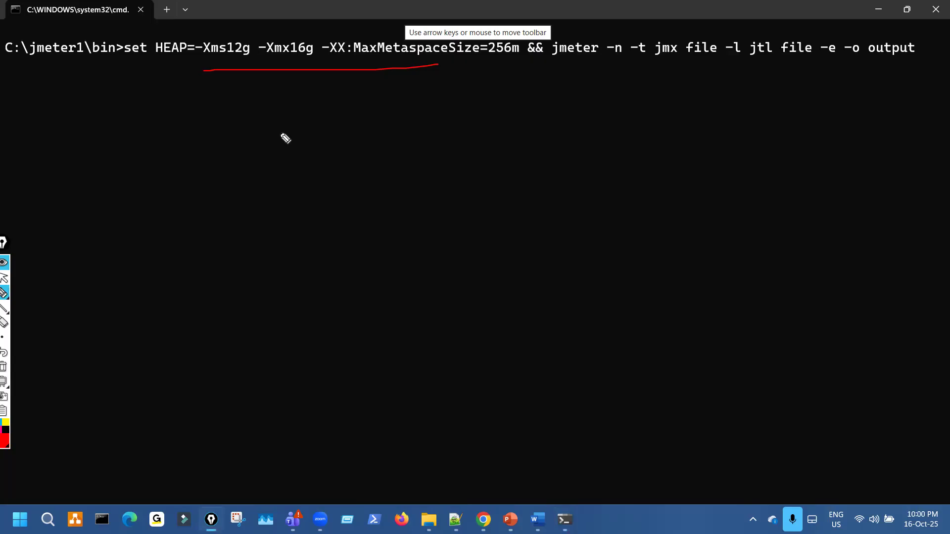
mouse_move(247, 186)
mouse_down()
mouse_move(275, 98)
mouse_move(297, 118)
mouse_up()
drag(268, 62, 312, 60)
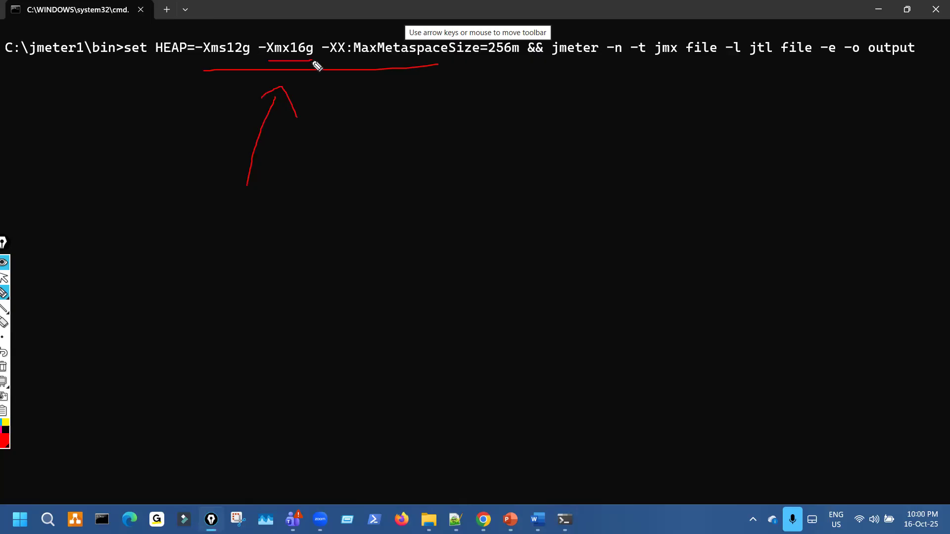
key(ctrl+shift+7)
key(ctrl+shift+2)
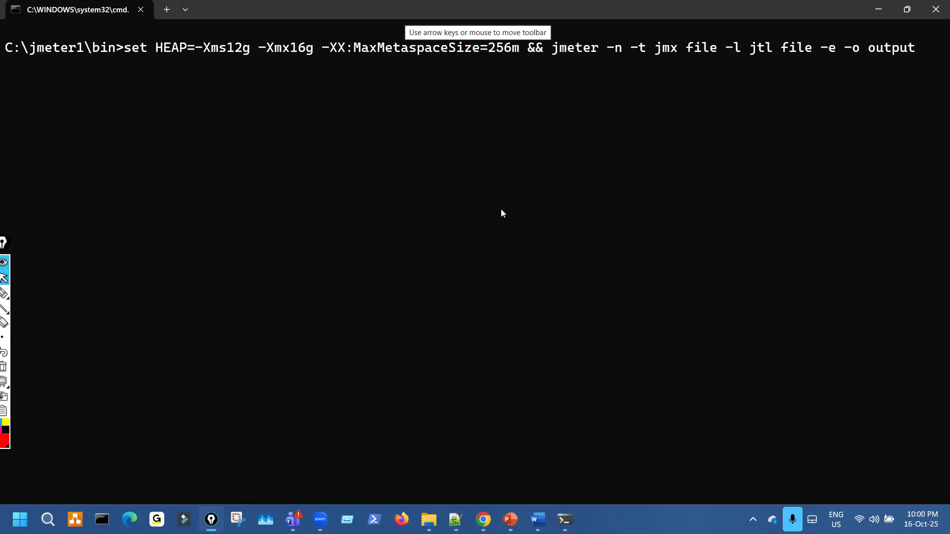
Return to the Execution Commands slide, bracket the option list, and mark the -n option with its non-gui explanation.
key(alt+Tab)
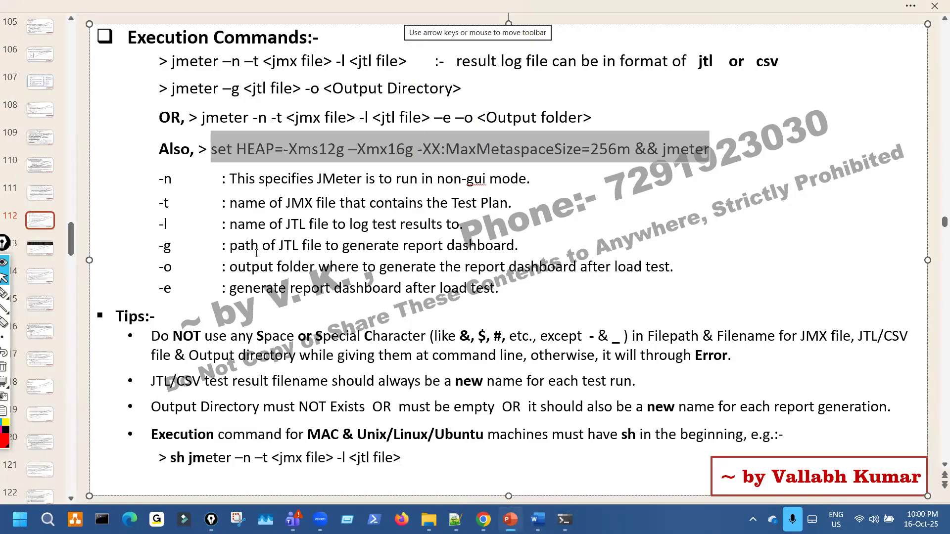
click(217, 145)
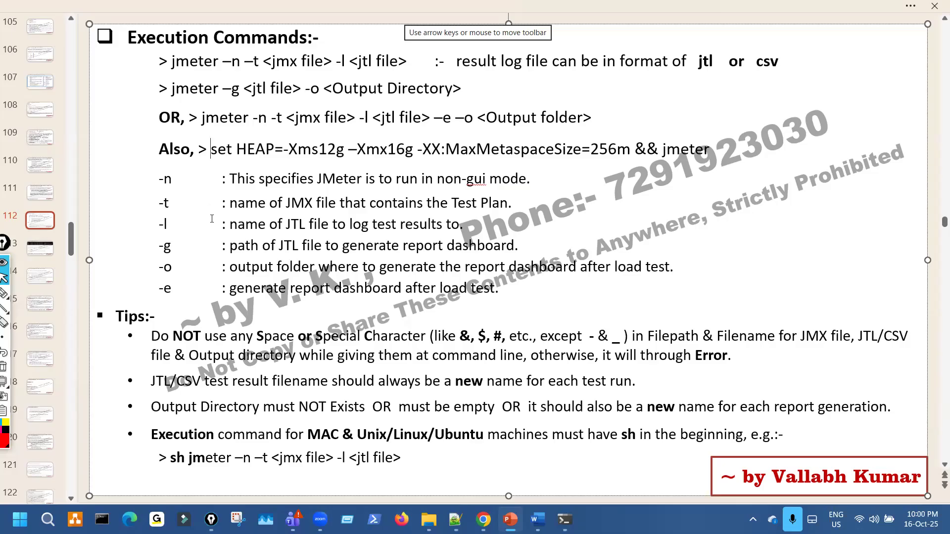
key(ctrl+p)
mouse_move(141, 181)
mouse_down()
mouse_move(144, 297)
mouse_move(164, 301)
mouse_up()
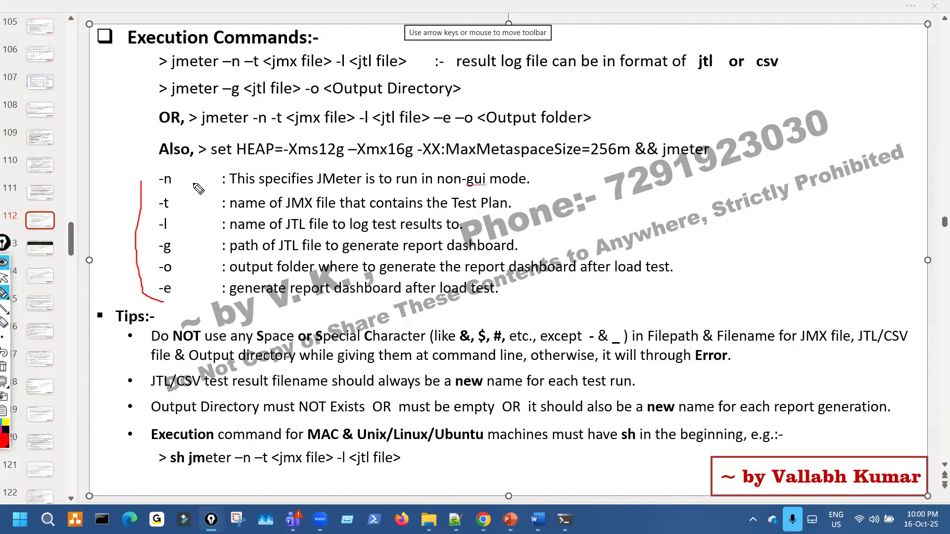
drag(159, 185, 173, 185)
drag(430, 181, 474, 182)
drag(231, 54, 252, 57)
drag(535, 169, 574, 152)
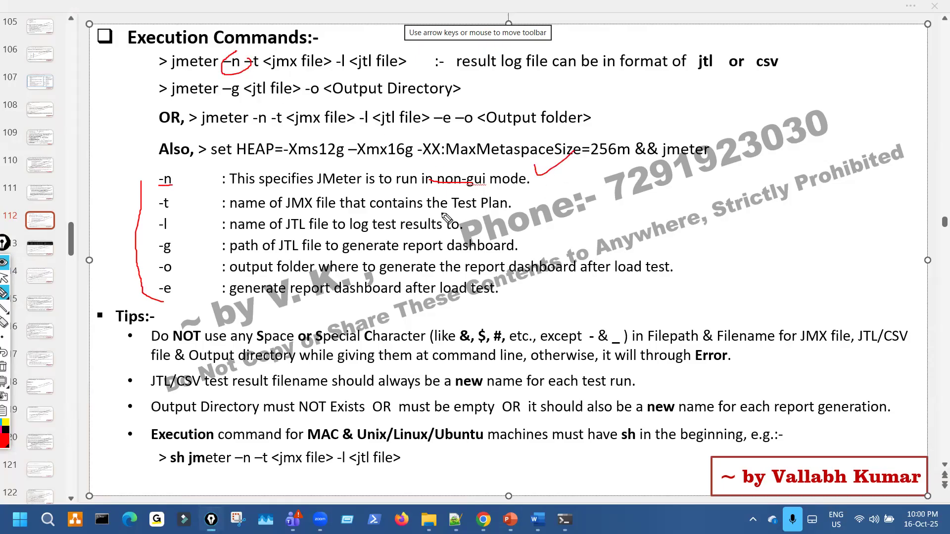
Mark the -t and -l options and link them to the jmx and jtl files in the commands above.
drag(159, 212, 190, 212)
mouse_move(247, 73)
mouse_down()
mouse_move(311, 59)
mouse_move(297, 58)
mouse_up()
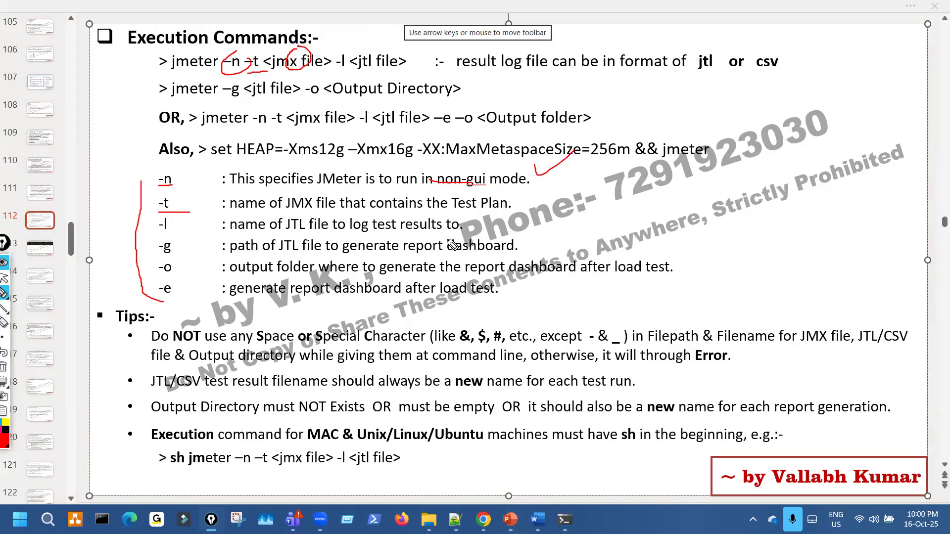
drag(300, 211, 382, 211)
drag(160, 236, 175, 234)
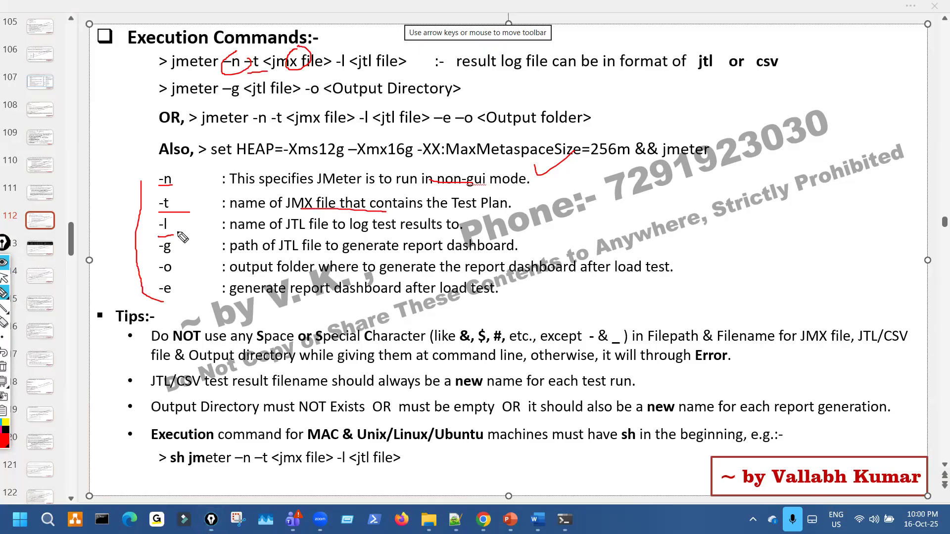
mouse_move(335, 77)
mouse_down()
mouse_move(384, 56)
mouse_move(341, 39)
mouse_move(366, 37)
mouse_move(369, 57)
mouse_up()
drag(339, 127, 374, 128)
mouse_move(382, 92)
mouse_down()
mouse_move(385, 105)
mouse_move(393, 101)
mouse_up()
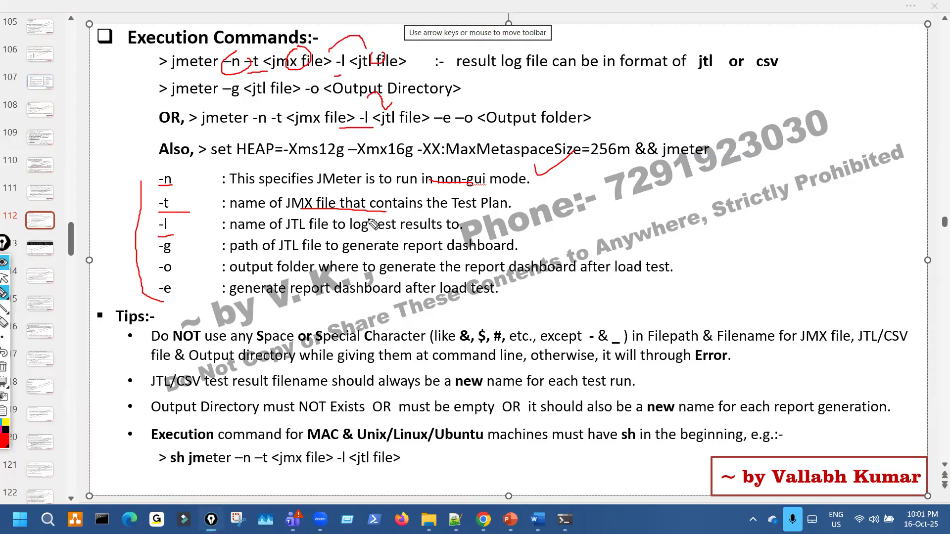
Underline the -g option's explanation, mark the jtl file in the second command, and clear all annotations.
drag(161, 258, 225, 254)
drag(315, 256, 369, 254)
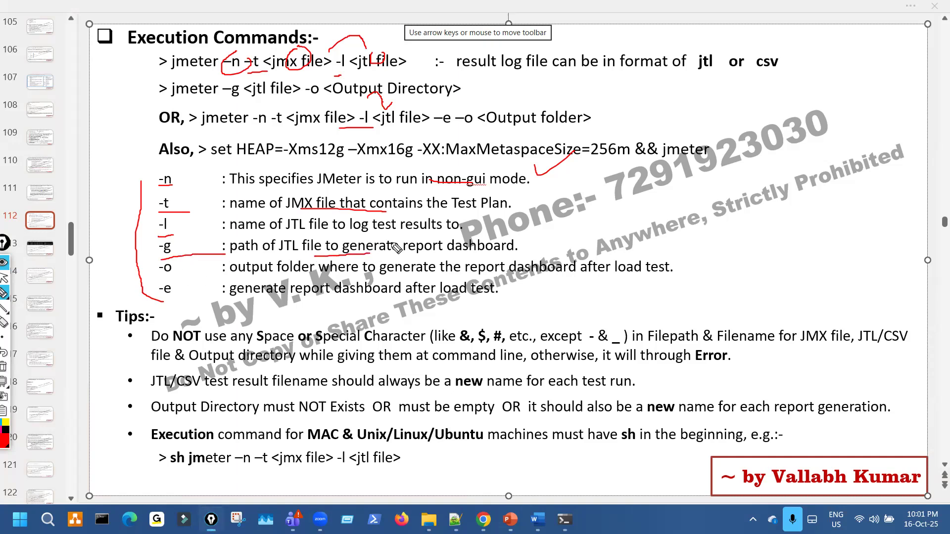
mouse_move(244, 100)
mouse_down()
mouse_move(265, 99)
mouse_move(270, 85)
mouse_up()
key(e)
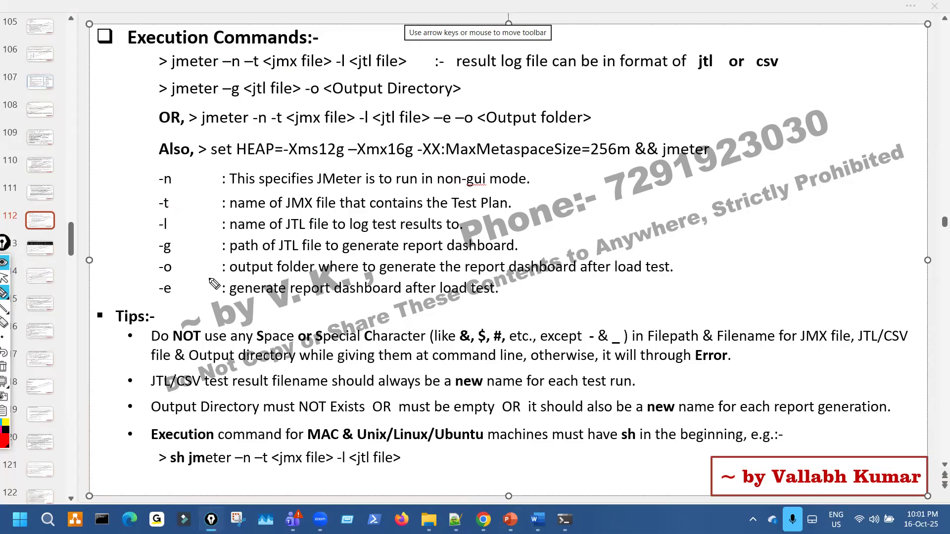
Mark the -o and -e options and their use in the combined command, and bracket the option list.
drag(181, 274, 235, 270)
drag(468, 126, 522, 126)
mouse_move(516, 108)
mouse_down()
mouse_move(522, 91)
mouse_move(542, 104)
mouse_up()
drag(239, 299, 403, 298)
drag(448, 113, 454, 110)
mouse_move(456, 300)
mouse_down()
mouse_move(476, 293)
mouse_move(458, 304)
mouse_up()
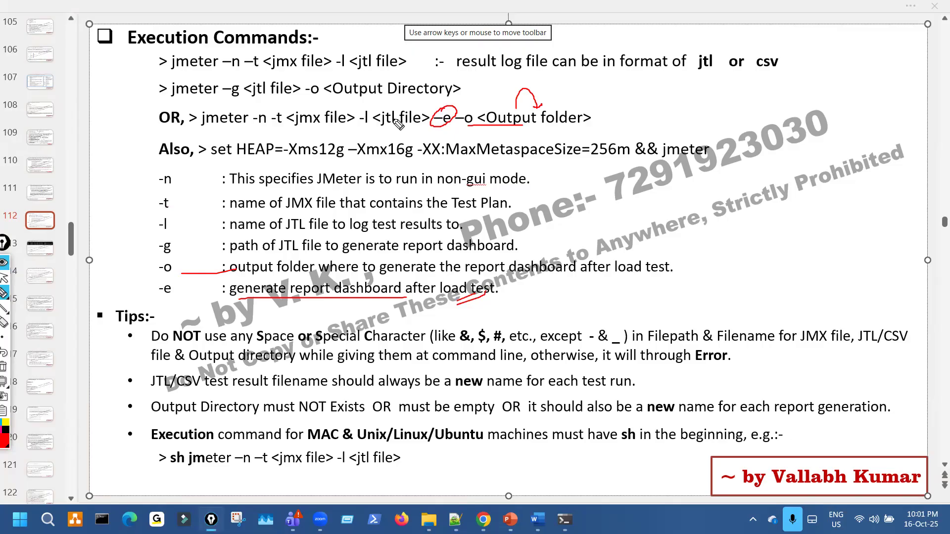
drag(134, 179, 135, 286)
drag(210, 126, 437, 126)
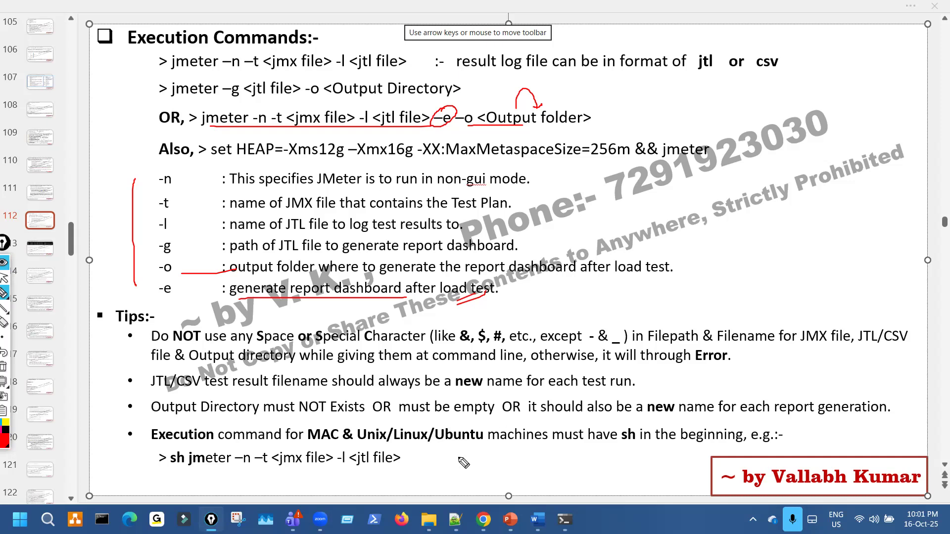
Mark the sh prefix of the last example command and the MAC and Unix/Linux/Ubuntu tip, and clear all annotations.
drag(176, 473, 201, 467)
drag(308, 117, 320, 113)
mouse_move(332, 443)
mouse_down()
mouse_move(465, 445)
mouse_move(512, 426)
mouse_up()
key(ctrl+shift+7)
key(ctrl+shift+2)
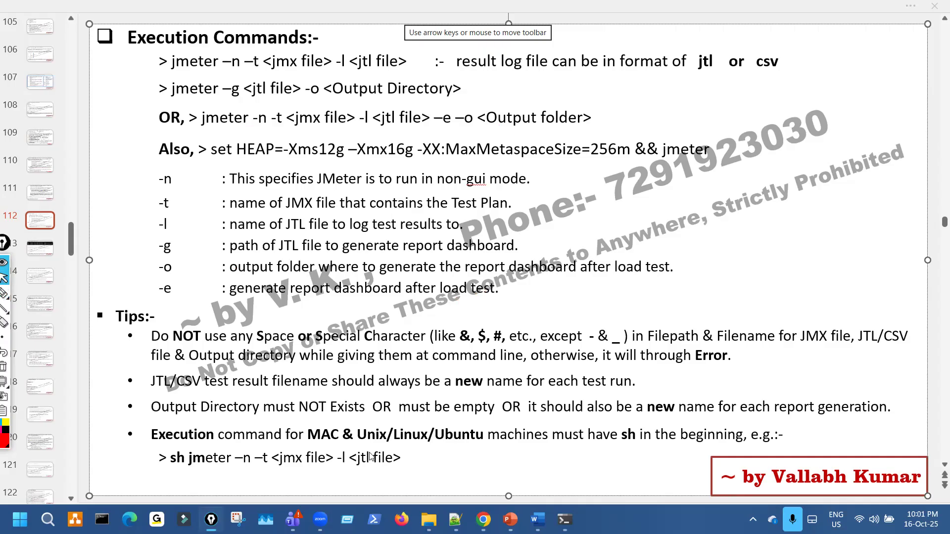
Add spaces around the ampersand between MAC and Unix, mark the sh command and the combined command, and clear the annotations.
click(350, 436)
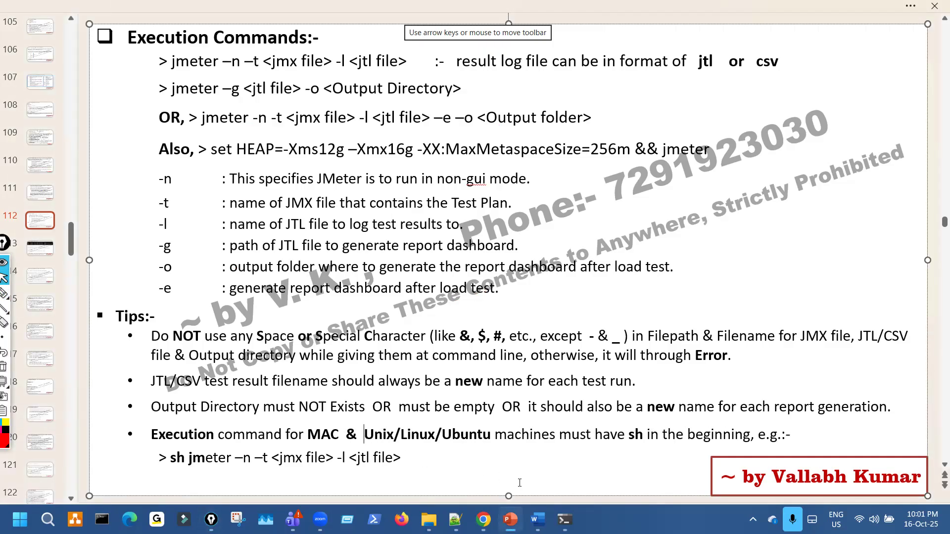
key(ctrl+shift+3)
mouse_move(641, 421)
mouse_down()
mouse_move(618, 437)
mouse_move(629, 422)
mouse_up()
drag(164, 468, 189, 466)
drag(248, 471, 421, 471)
drag(330, 131, 468, 137)
key(ctrl+shift+7)
key(ctrl+shift+2)
Copy "–e –o <Output folder>" from the combined command, append it to the sh jmeter command, and remove the extra blank line.
drag(434, 118, 597, 119)
key(ctrl+c)
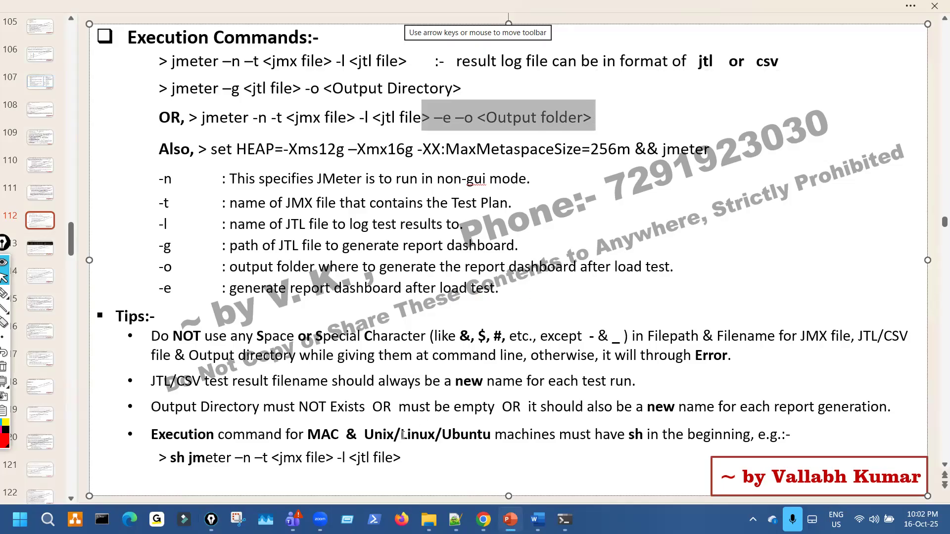
drag(396, 458, 401, 458)
key(ctrl+v)
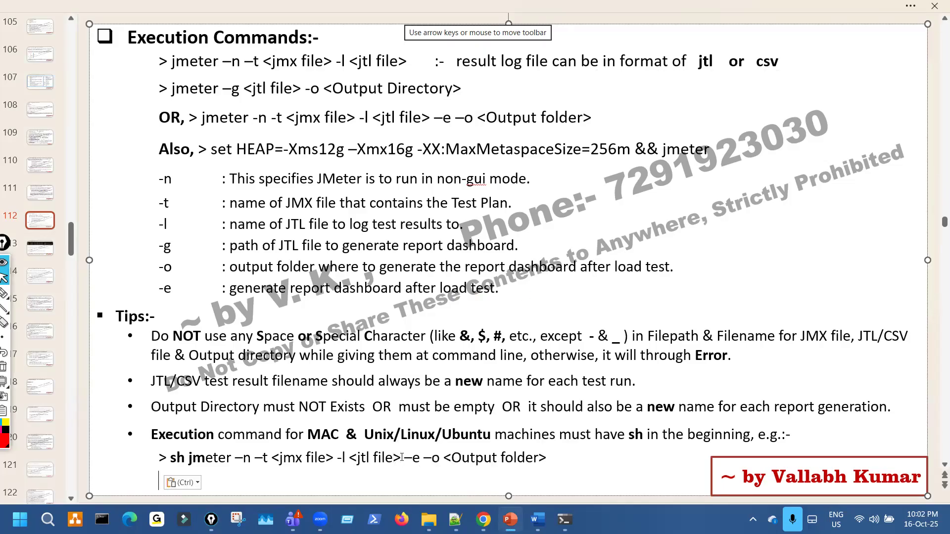
key(BackSpace)
Go through the following slides on parameterizing with the __P() function and stopping test execution in non-GUI mode.
scroll(625, 392, down, 1)
scroll(625, 392, down, 5)
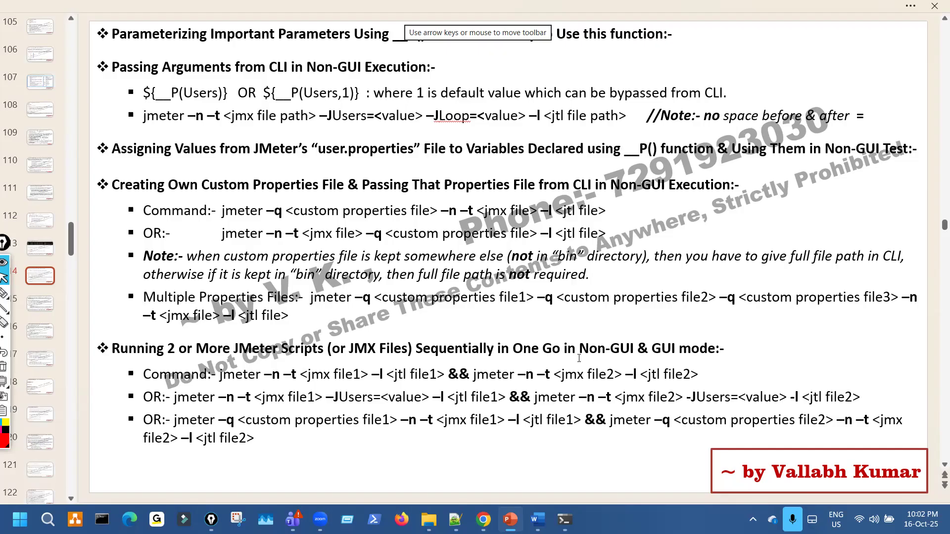
scroll(580, 359, down, 1)
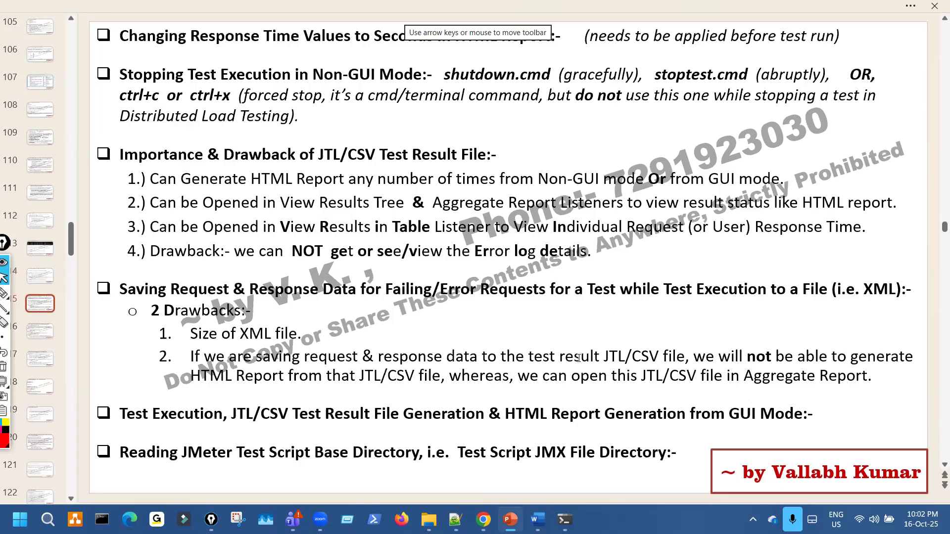
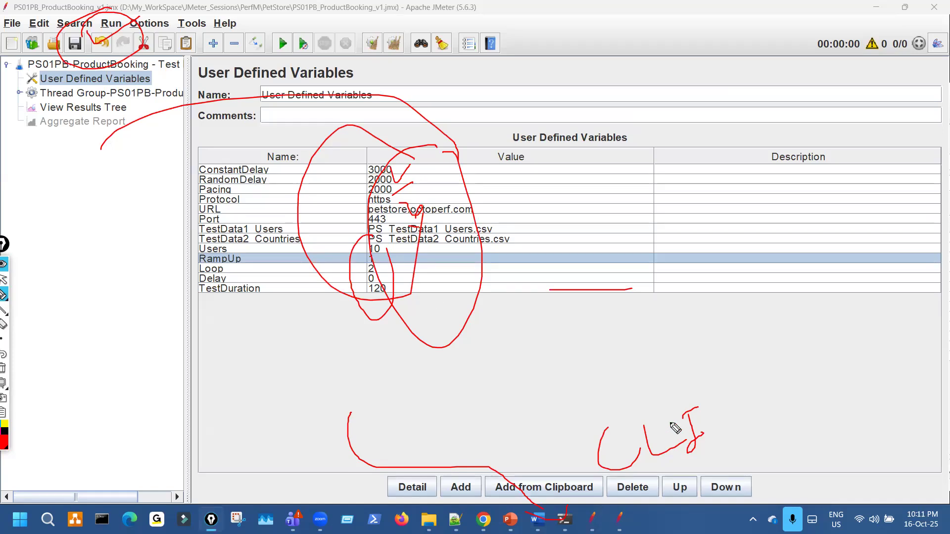
Circle the handwritten CLI note below the User Defined Variables table and clear all annotations.
drag(666, 405, 805, 445)
drag(793, 402, 709, 391)
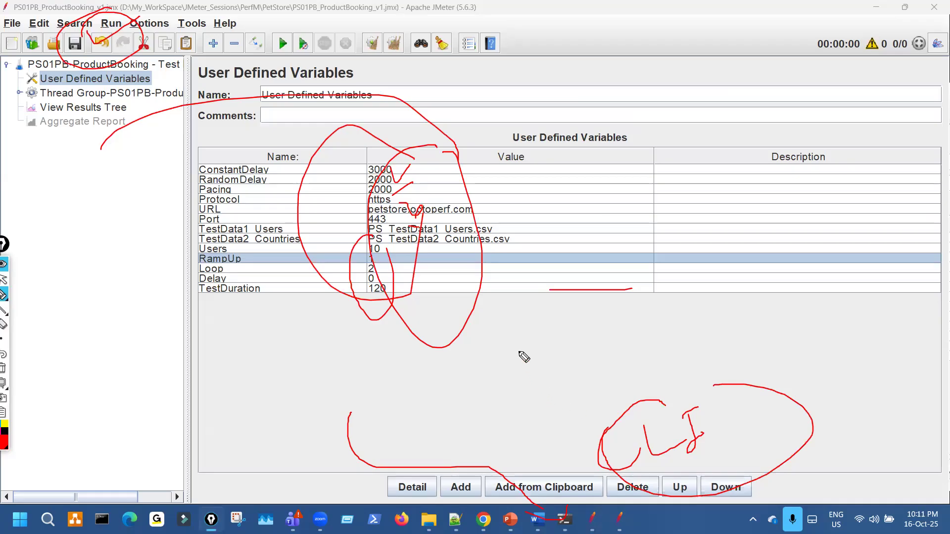
key(ctrl+shift+7)
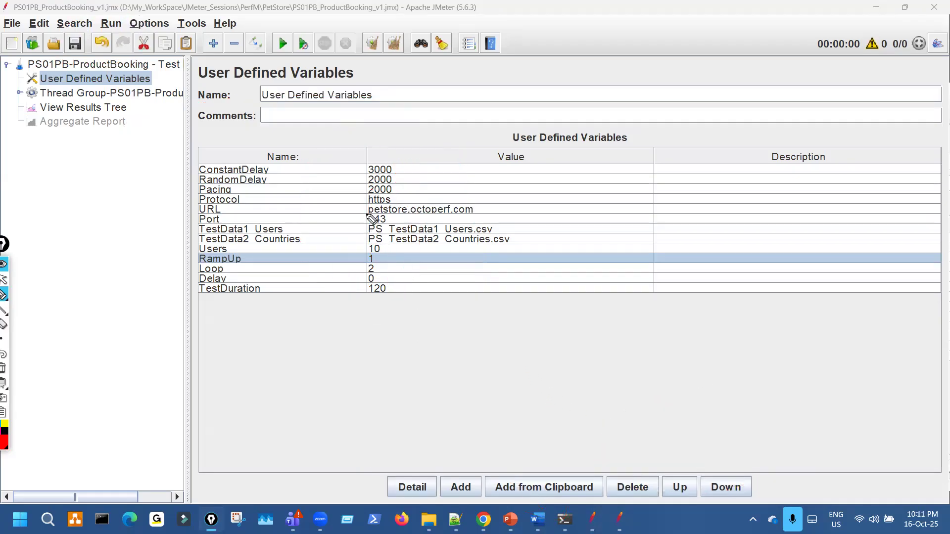
Circle the variable values, bracket the variable names, draw marks below the table, and clear all annotations.
mouse_move(362, 169)
mouse_down()
mouse_move(385, 285)
mouse_move(469, 170)
mouse_move(413, 146)
mouse_up()
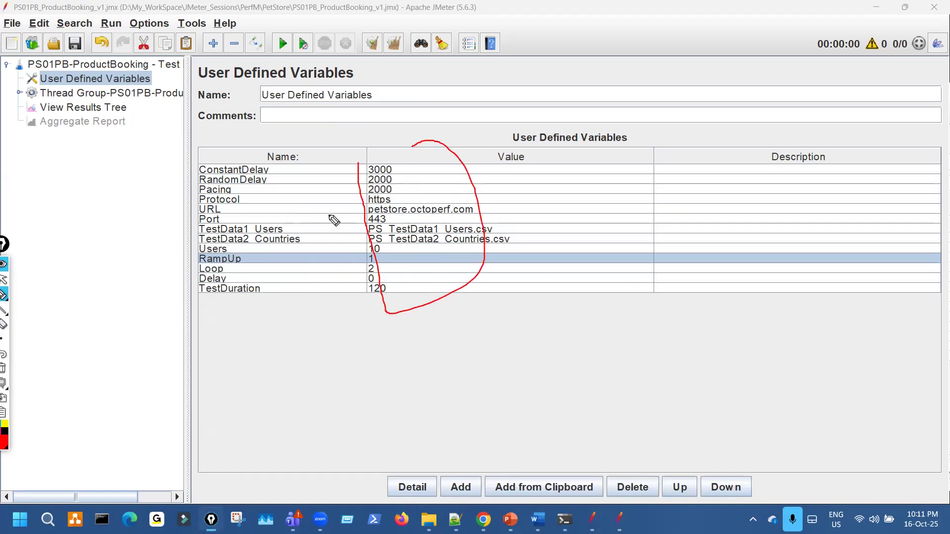
mouse_move(278, 157)
mouse_down()
mouse_move(323, 273)
mouse_move(287, 336)
mouse_up()
drag(306, 432, 432, 411)
mouse_move(487, 419)
mouse_down()
mouse_move(479, 346)
mouse_move(455, 385)
mouse_up()
click(547, 413)
drag(454, 438, 558, 438)
drag(487, 455, 568, 437)
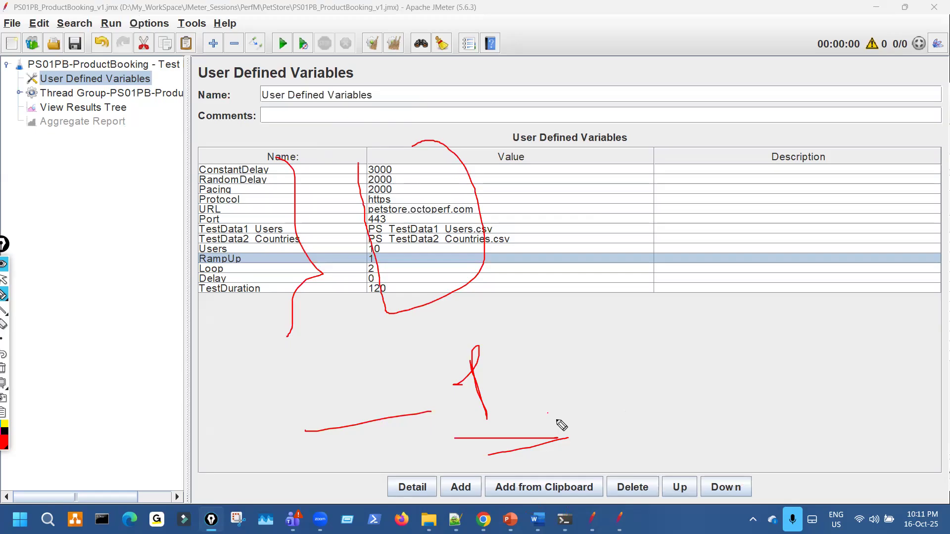
key(ctrl+shift+7)
key(ctrl+shift+2)
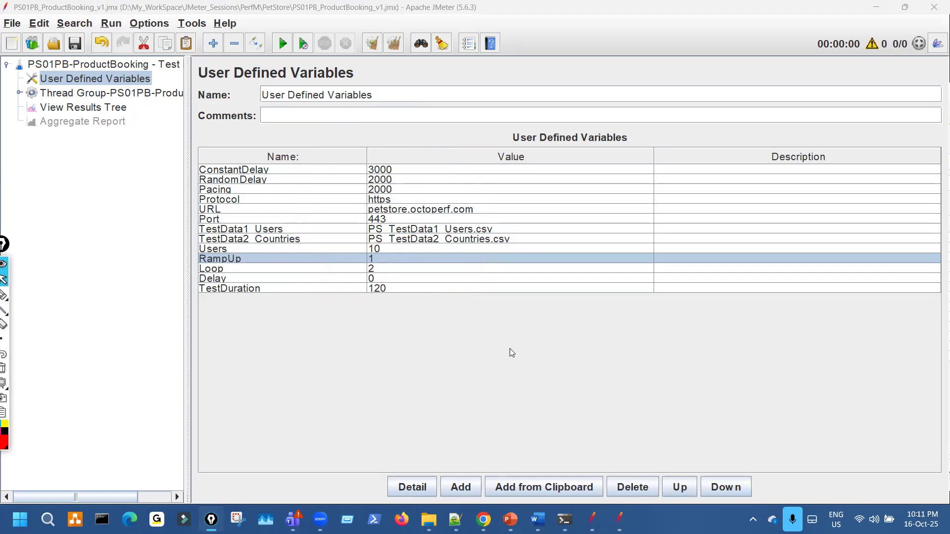
Switch to the PowerPoint slide on the __P() function, circle and underline "& Why" in its heading, and clear the annotations.
click(509, 516)
mouse_move(517, 19)
mouse_down()
mouse_move(487, 33)
mouse_move(508, 20)
mouse_up()
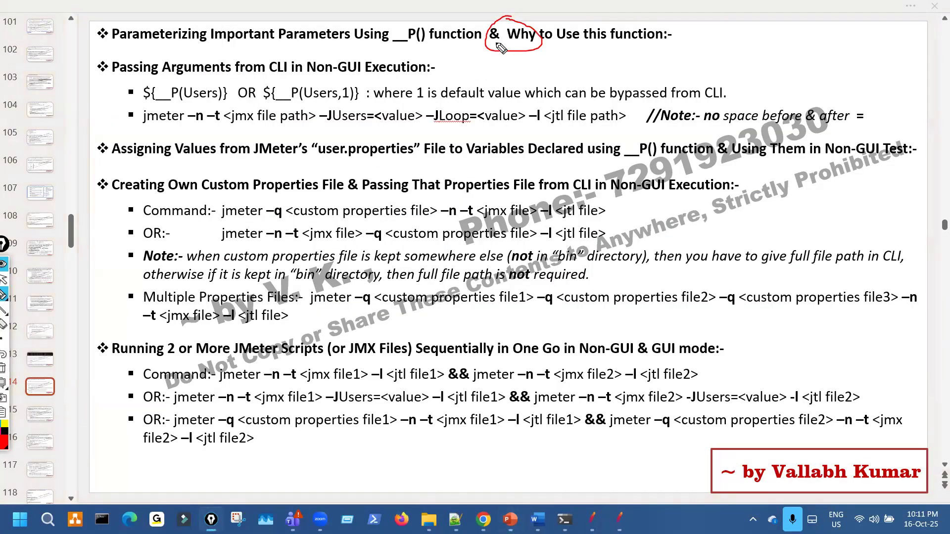
drag(448, 47, 536, 48)
key(ctrl+shift+7)
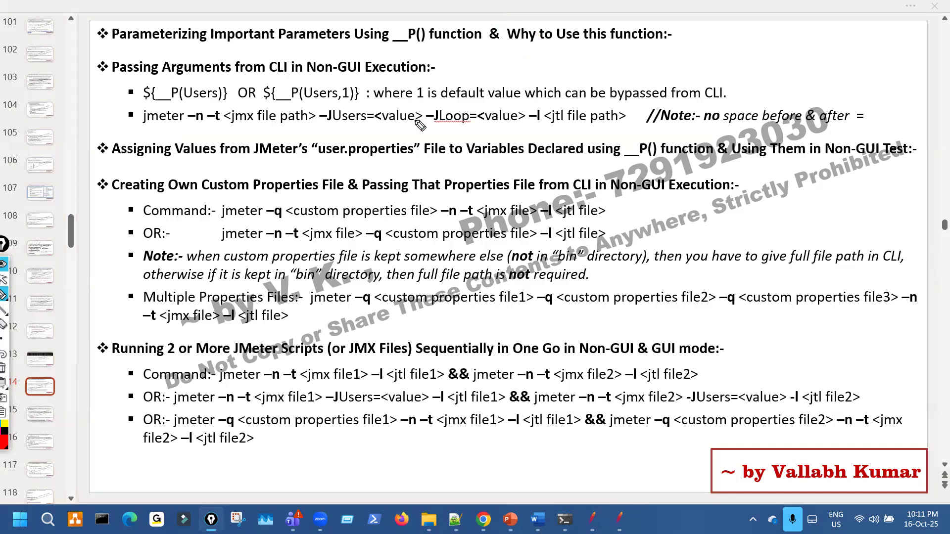
Mark the sections from passing CLI arguments through custom properties files on the slide and clear all annotations.
drag(100, 64, 104, 127)
drag(207, 106, 269, 102)
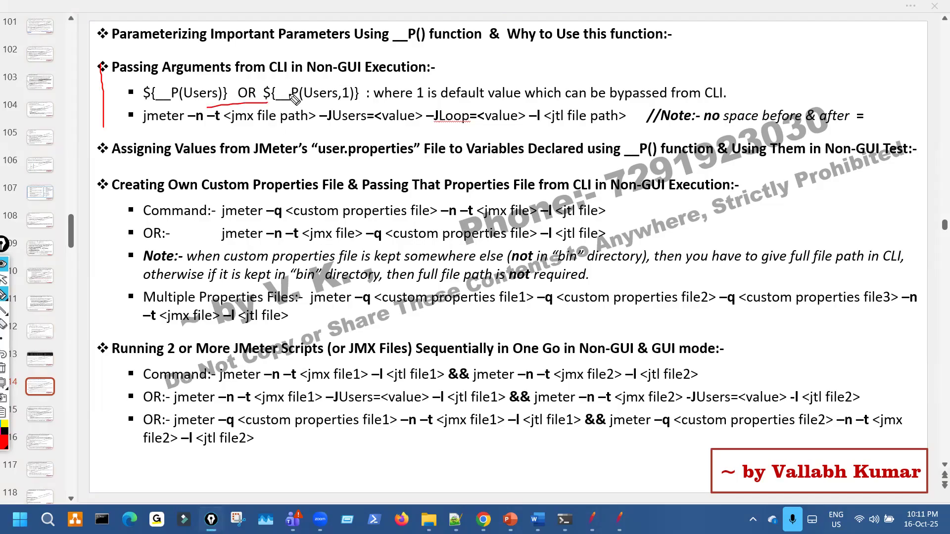
mouse_move(98, 62)
mouse_down()
mouse_move(175, 206)
mouse_move(190, 206)
mouse_up()
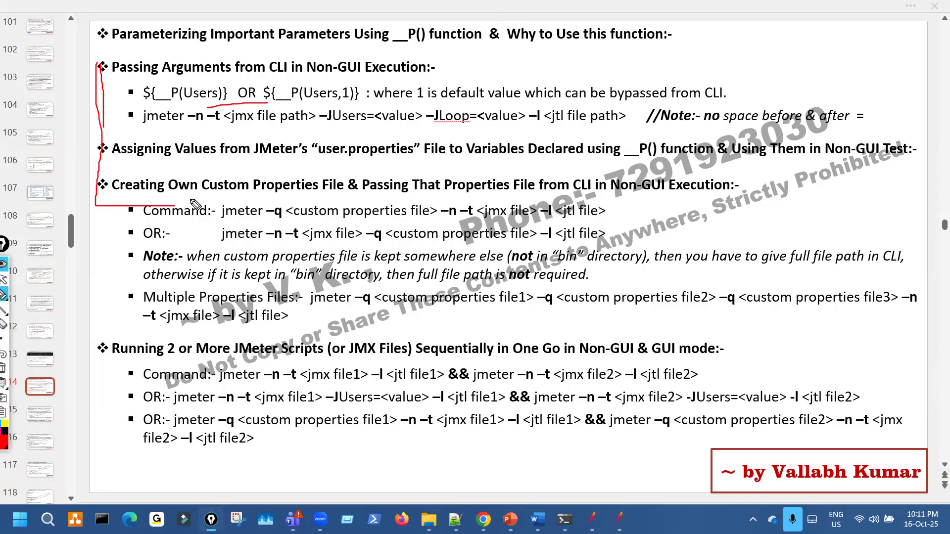
key(ctrl+shift+7)
key(ctrl+shift+2)
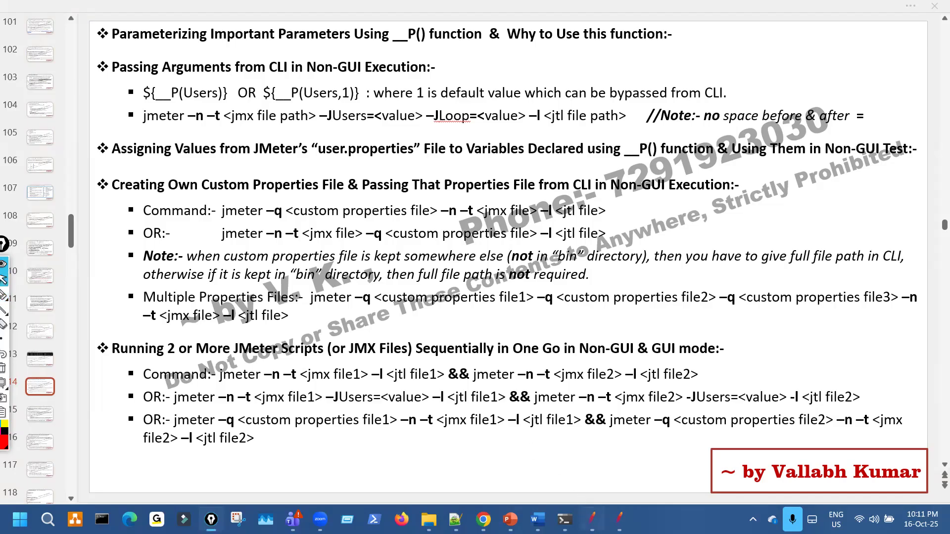
Switch back to JMeter, mark and clear the variable values, and narrow the test plan tree and the variables' Name column.
click(592, 520)
key(ctrl+shift+3)
mouse_move(349, 164)
mouse_down()
mouse_move(356, 260)
mouse_move(462, 260)
mouse_move(369, 154)
mouse_up()
key(ctrl+shift+7)
key(ctrl+shift+2)
drag(188, 130, 83, 119)
drag(297, 155, 210, 152)
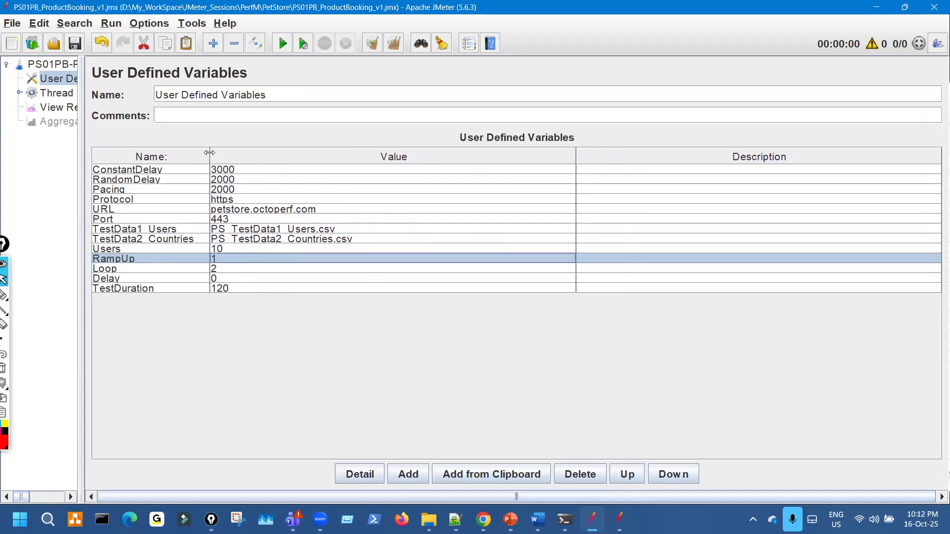
click(468, 44)
click(513, 100)
scroll(454, 158, down, 7)
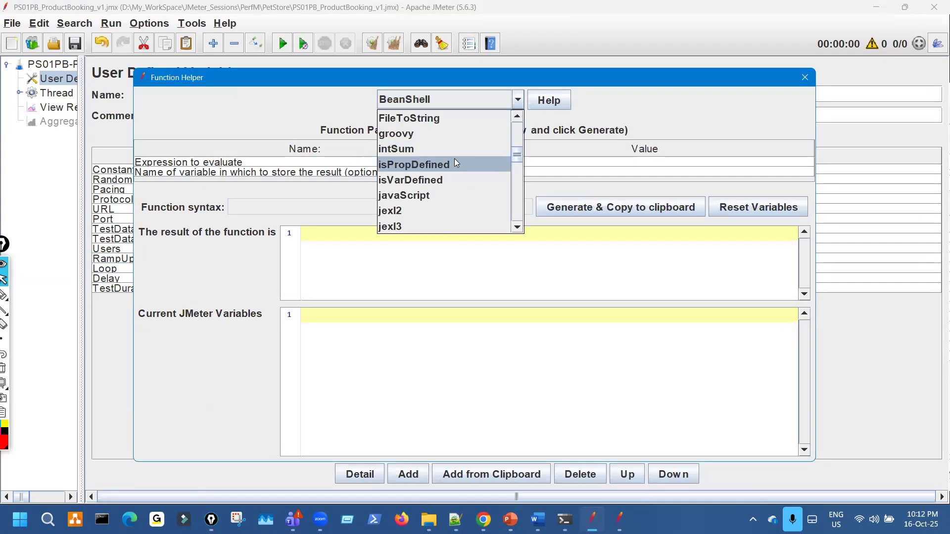
click(414, 180)
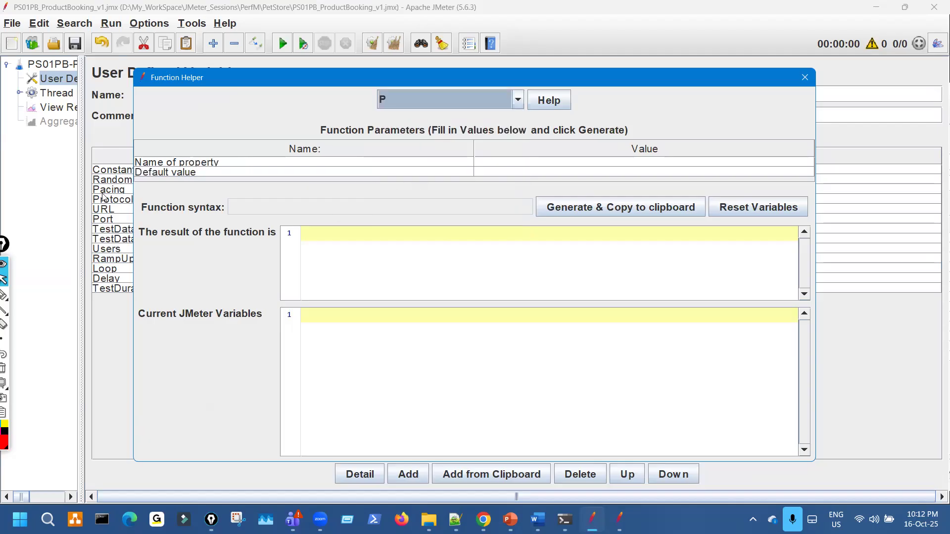
drag(128, 168, 275, 172)
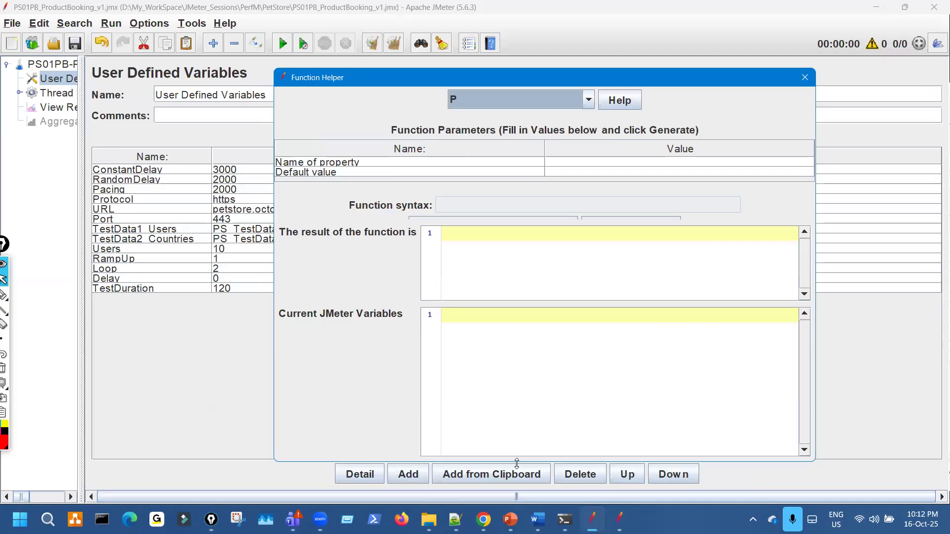
drag(517, 464, 521, 238)
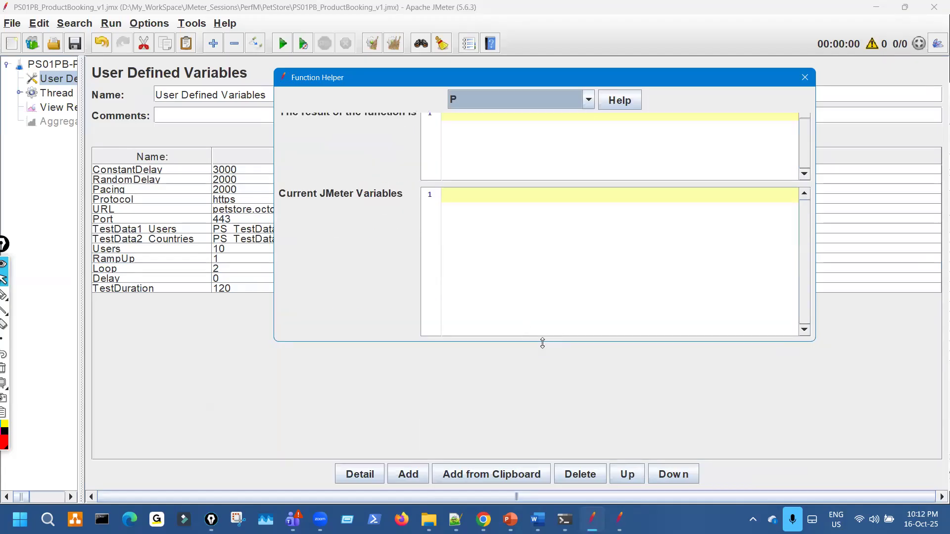
drag(543, 343, 551, 439)
click(802, 78)
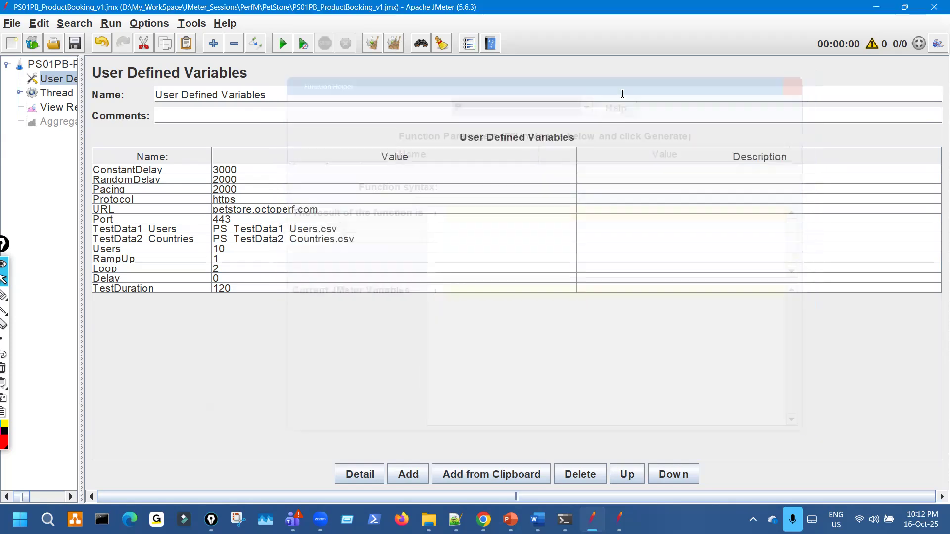
Open the Function Helper, choose the P function, move the dialog beside the variable names, and circle the function name.
click(469, 44)
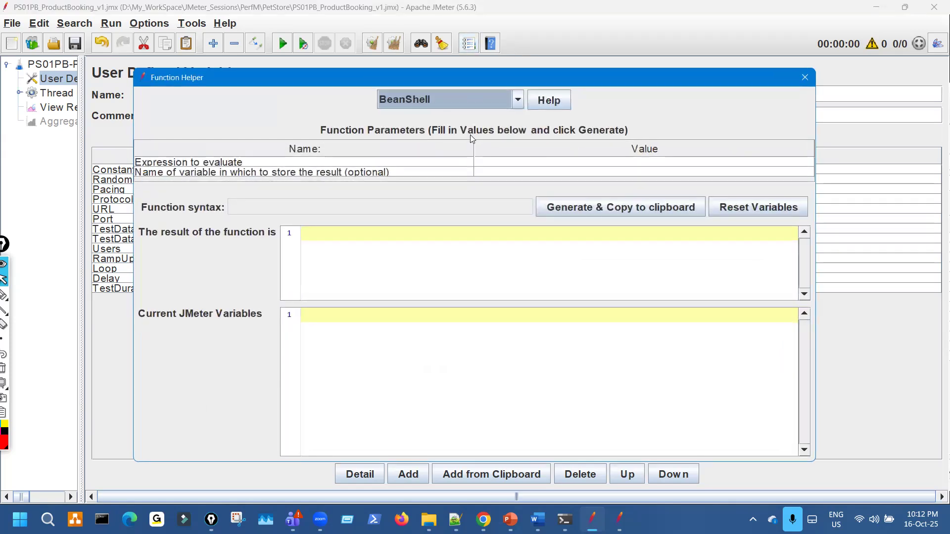
click(519, 101)
scroll(456, 170, down, 8)
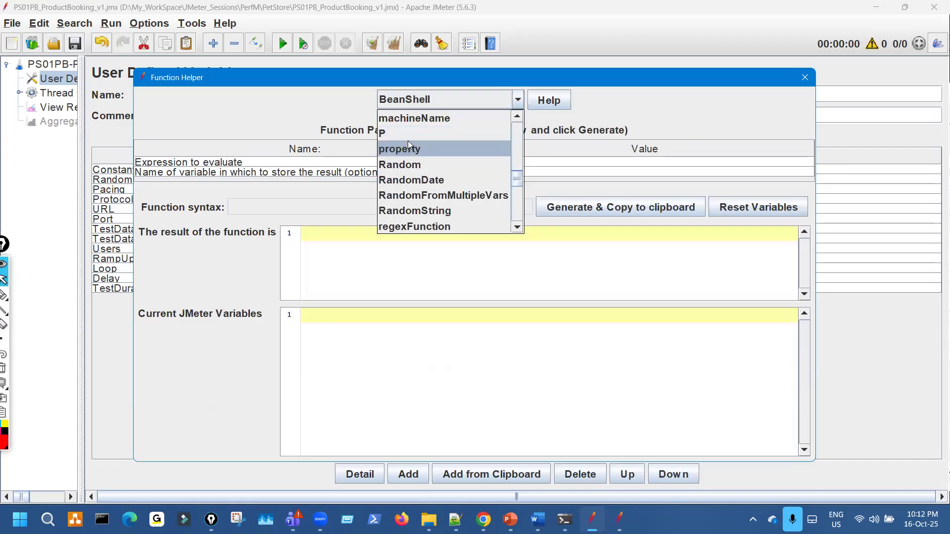
click(407, 135)
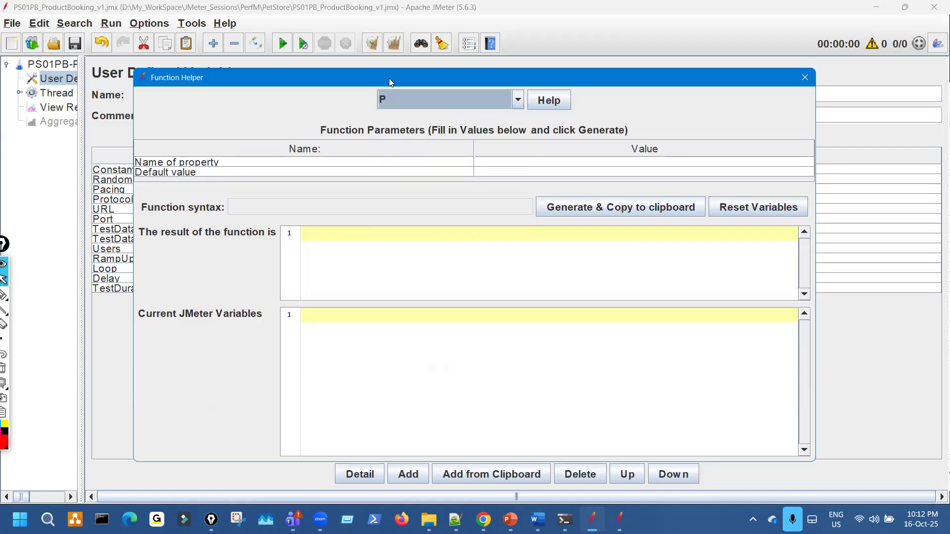
mouse_move(389, 78)
mouse_down()
mouse_move(577, 81)
mouse_move(593, 105)
mouse_up()
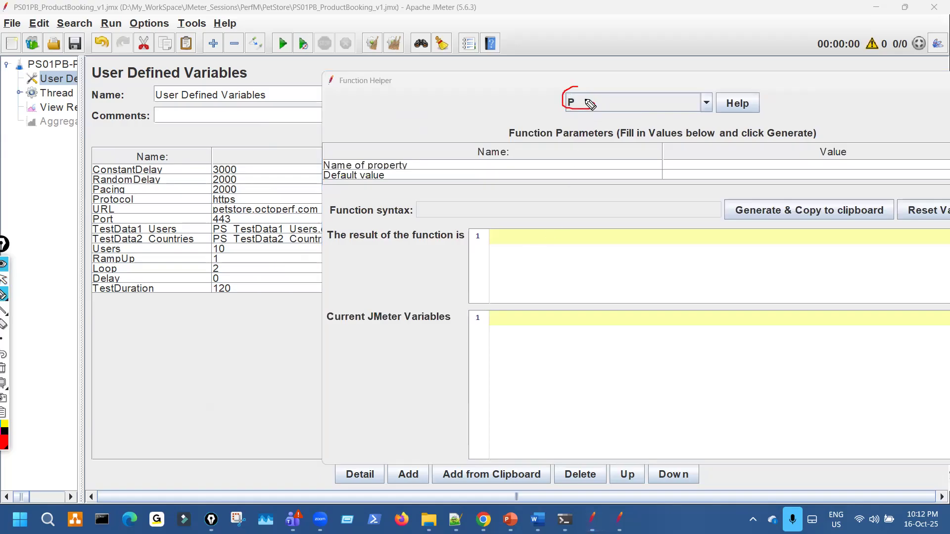
Mark the value cell for the property name, link the ConstantDelay variable name to it, and clear all annotations.
mouse_move(466, 167)
mouse_down()
mouse_move(654, 169)
mouse_move(688, 165)
mouse_move(682, 154)
mouse_up()
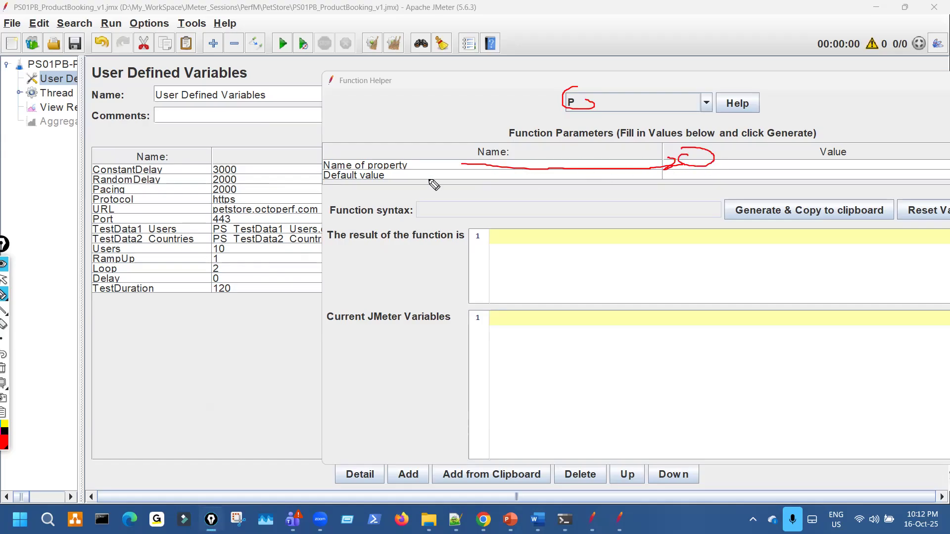
mouse_move(115, 165)
mouse_down()
mouse_move(396, 86)
mouse_move(705, 132)
mouse_move(718, 161)
mouse_move(719, 153)
mouse_up()
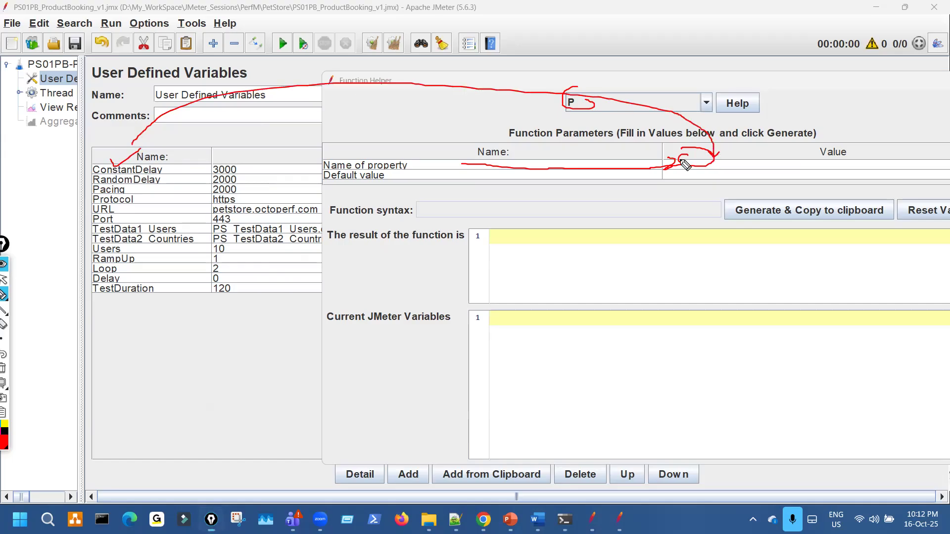
drag(130, 137, 140, 144)
key(ctrl+shift+7)
Circle the Users variable, link it to the property name value, mark the default value cell, and clear all annotations.
mouse_move(94, 255)
mouse_down()
mouse_move(125, 255)
mouse_move(98, 243)
mouse_move(126, 254)
mouse_move(141, 225)
mouse_move(511, 95)
mouse_move(667, 146)
mouse_move(679, 165)
mouse_move(709, 147)
mouse_move(728, 152)
mouse_up()
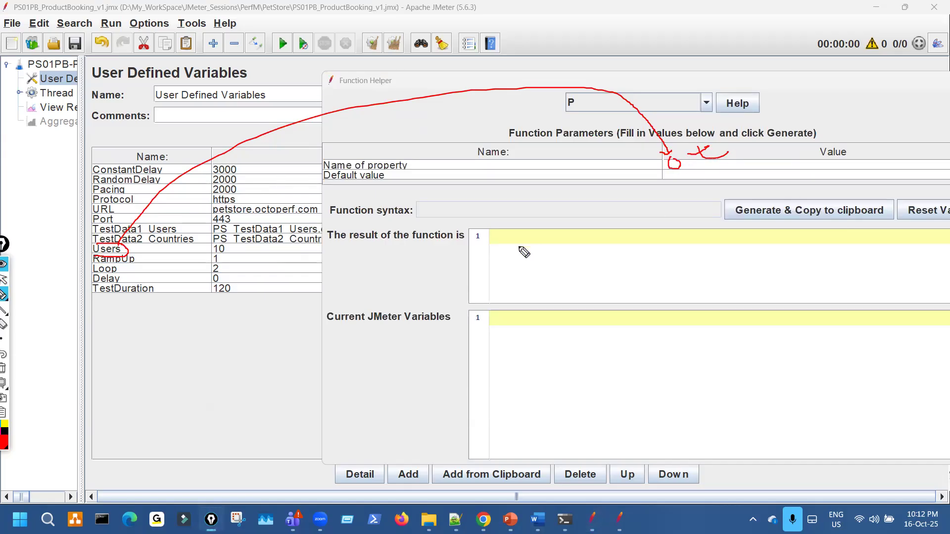
mouse_move(668, 173)
mouse_down()
mouse_move(664, 187)
mouse_move(676, 177)
mouse_move(668, 171)
mouse_up()
key(ctrl+shift+7)
key(ctrl+shift+2)
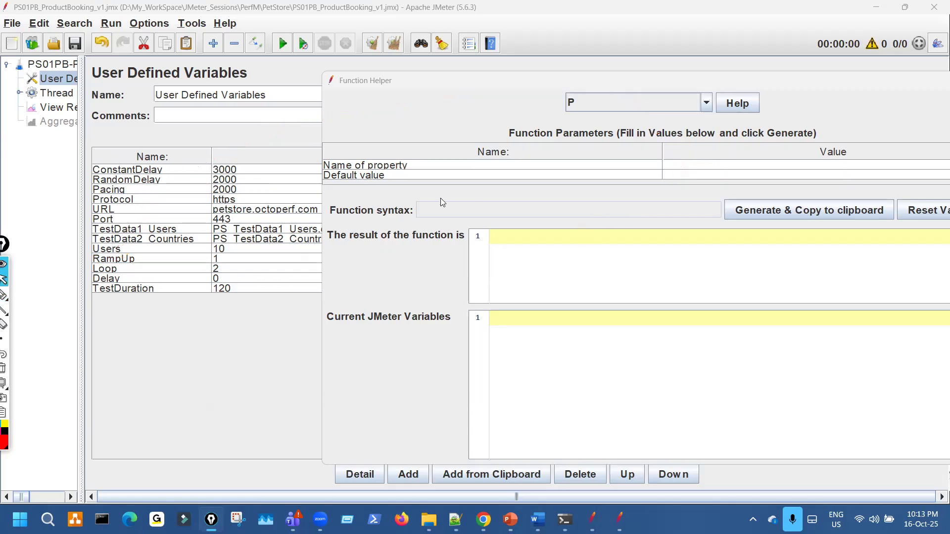
Copy the Users variable name into the P function's property name, set its default value to 1, and generate the function.
double_click(135, 248)
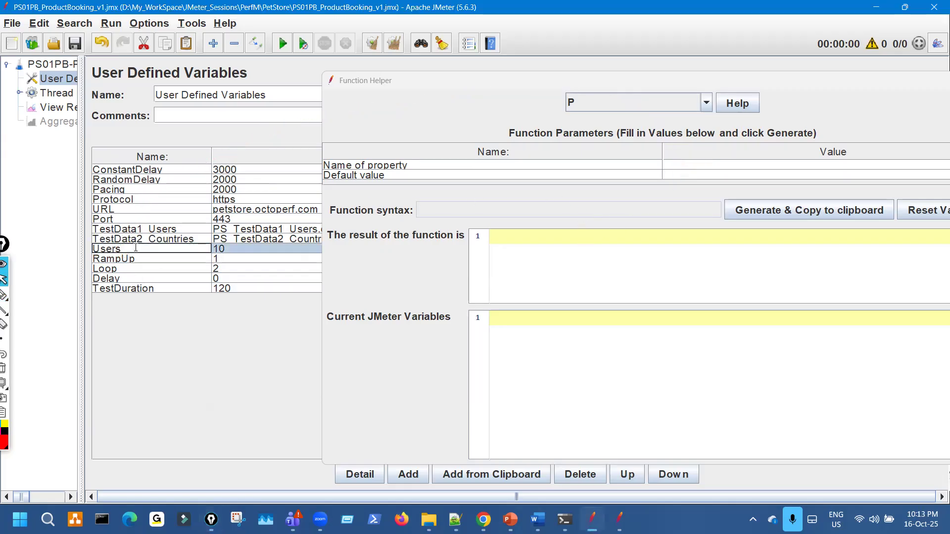
double_click(136, 248)
key(ctrl+c)
double_click(683, 165)
key(ctrl+v)
double_click(688, 176)
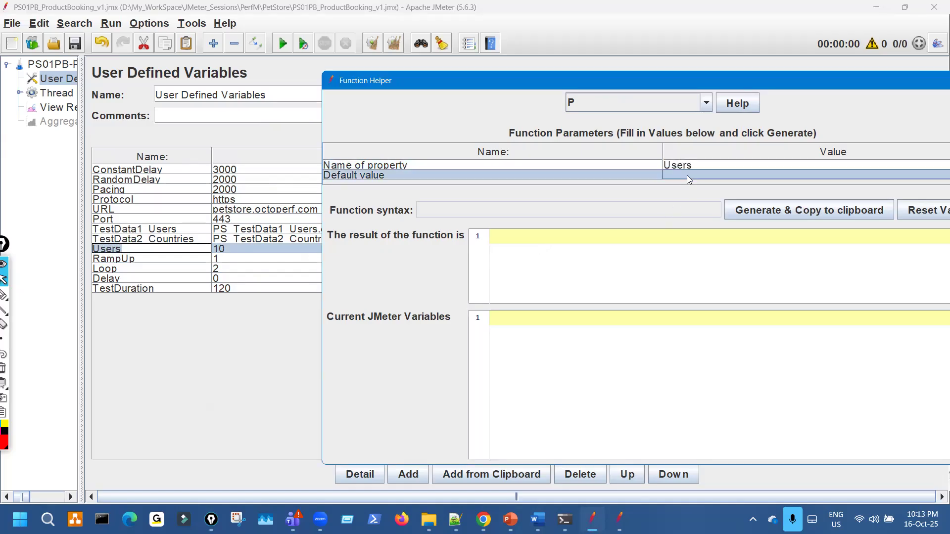
text(1)
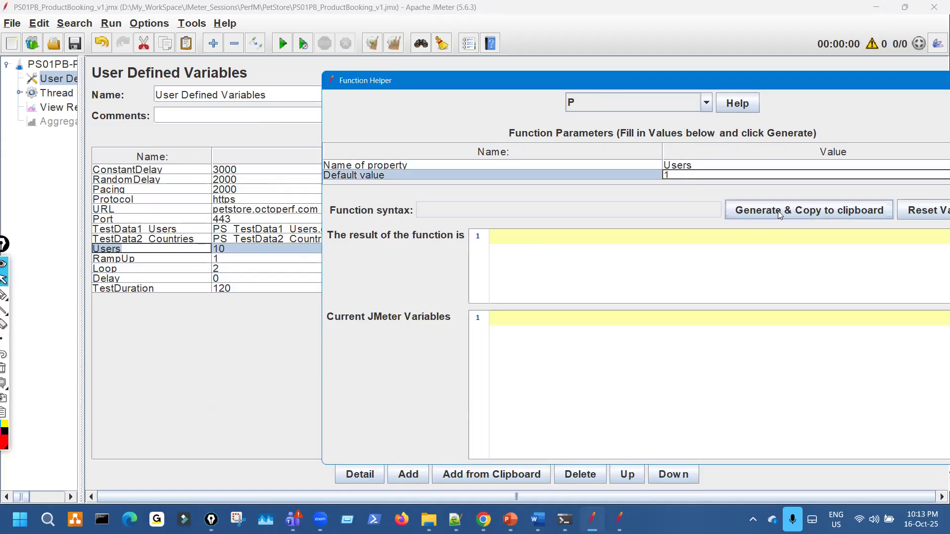
click(779, 214)
Circle the generated syntax ${__P(Users,1)} and the generate option, and draw an arrow from the syntax to the Users value.
key(ctrl+shift+p)
mouse_move(436, 196)
mouse_down()
mouse_move(425, 220)
mouse_move(448, 193)
mouse_up()
drag(709, 225, 752, 203)
mouse_move(425, 229)
mouse_down()
mouse_move(308, 259)
mouse_move(226, 249)
mouse_up()
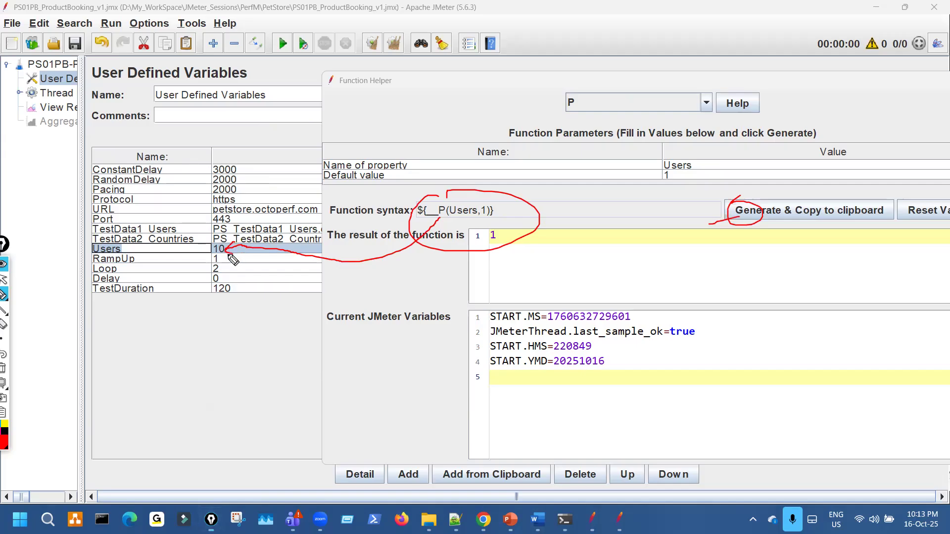
Clear the annotations, replace the Users variable's value with ${__P(Users,1)}, and draw a check mark beside it.
key(ctrl+shift+7)
key(ctrl+shift+2)
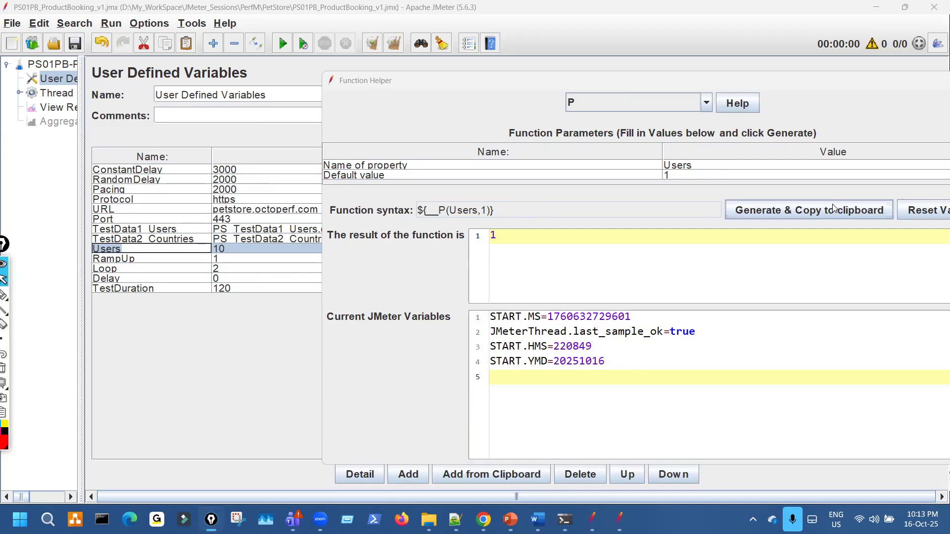
double_click(240, 246)
key(ctrl+a)
text(${__P(Users,1)})
key(ctrl+shift+1)
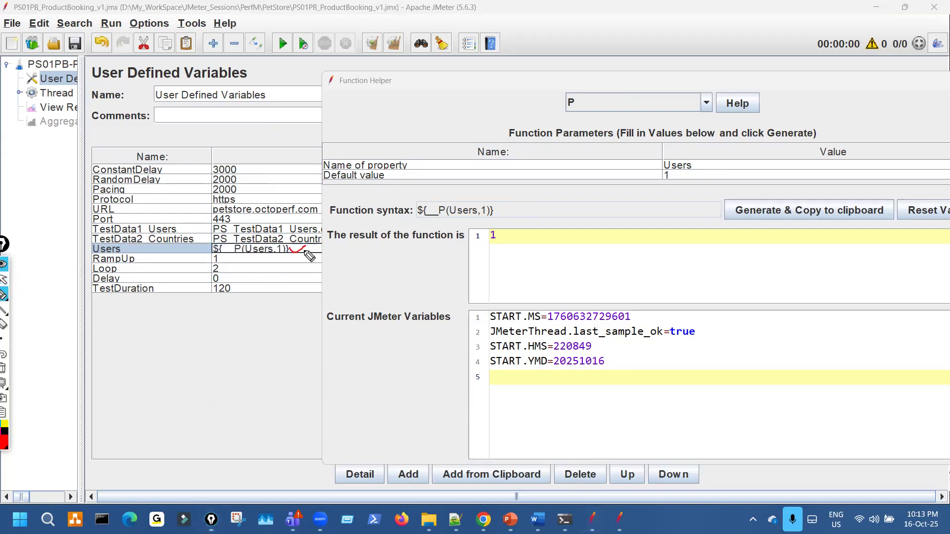
key(ctrl+shift+1)
Generate the P function for the RampUp variable, using RampUp as the property name and 1 as the default value.
click(157, 257)
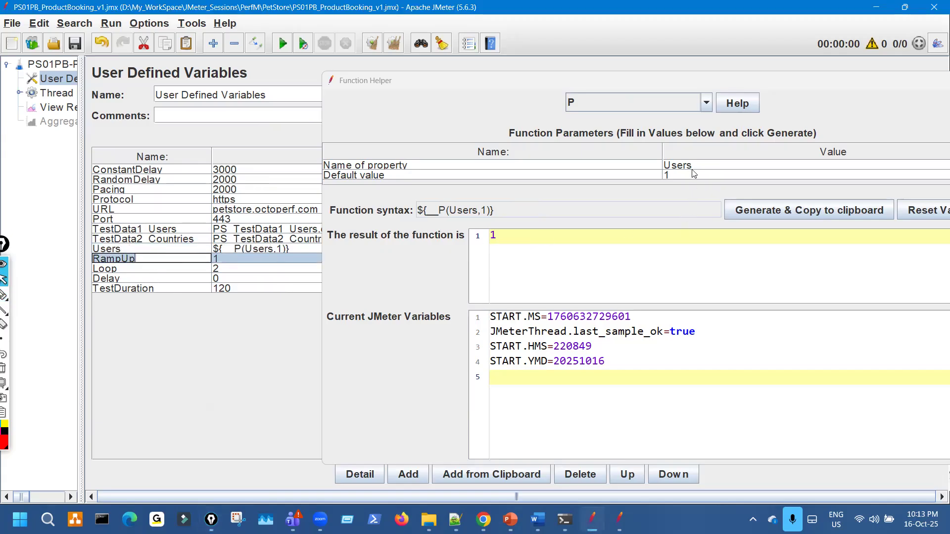
click(705, 165)
drag(705, 165, 649, 166)
text(RampUp)
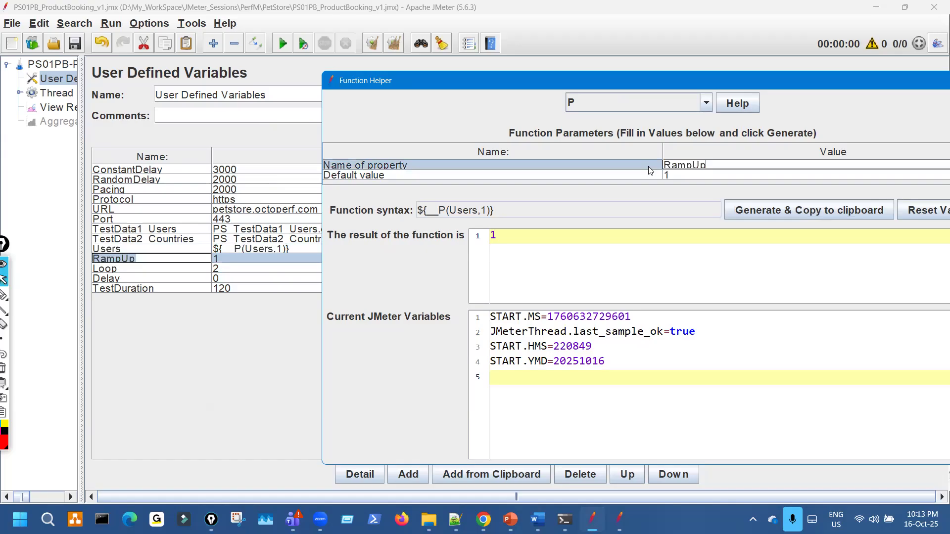
click(677, 175)
click(809, 210)
Underline the generated RampUp syntax, clear the mark, and set the RampUp variable's value to ${__P(RampUp,1)}.
key(ctrl+shift+1)
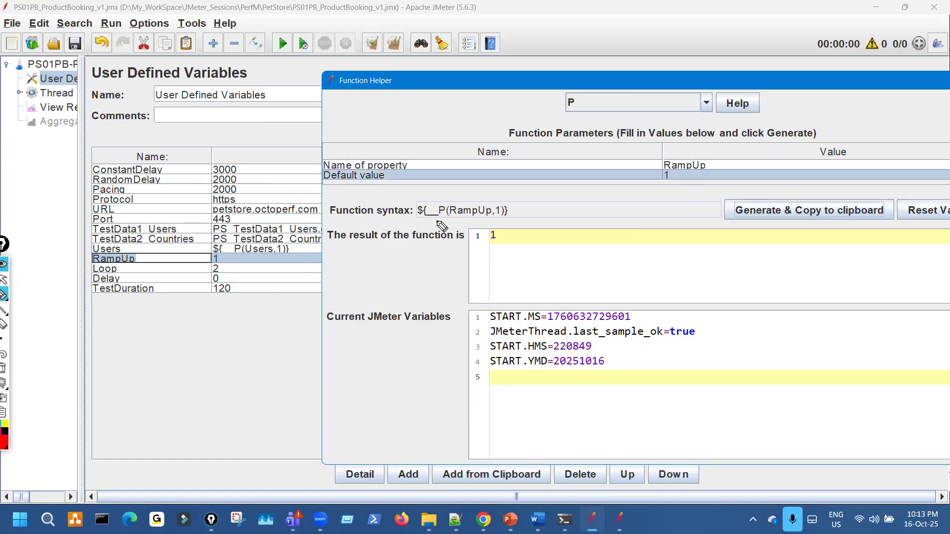
drag(438, 222, 506, 222)
key(ctrl+shift+7)
key(ctrl+shift+1)
click(228, 257)
click(228, 257)
text(${__P(RampUp,1)})
Mark how the RampUp name, default value and generated syntax relate to the variable's value with circles and arrows, and clear all annotations.
key(ctrl+shift+2)
drag(207, 267, 273, 266)
mouse_move(441, 197)
mouse_down()
mouse_move(436, 233)
mouse_move(492, 212)
mouse_up()
mouse_move(123, 254)
mouse_down()
mouse_move(143, 253)
mouse_move(297, 146)
mouse_move(650, 118)
mouse_move(666, 154)
mouse_move(676, 150)
mouse_move(678, 173)
mouse_up()
mouse_move(451, 201)
mouse_down()
mouse_move(482, 216)
mouse_move(376, 270)
mouse_move(250, 270)
mouse_move(262, 267)
mouse_up()
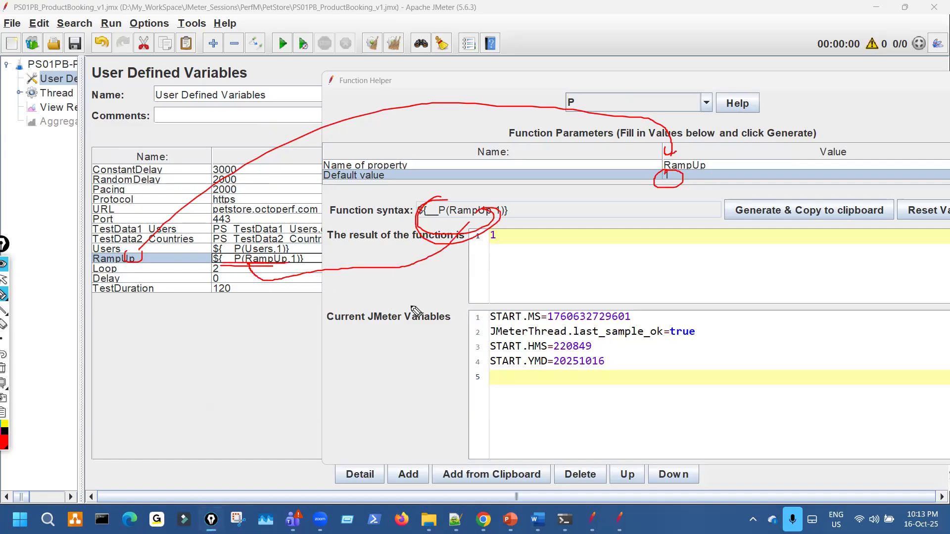
key(ctrl+shift+7)
key(ctrl+shift+2)
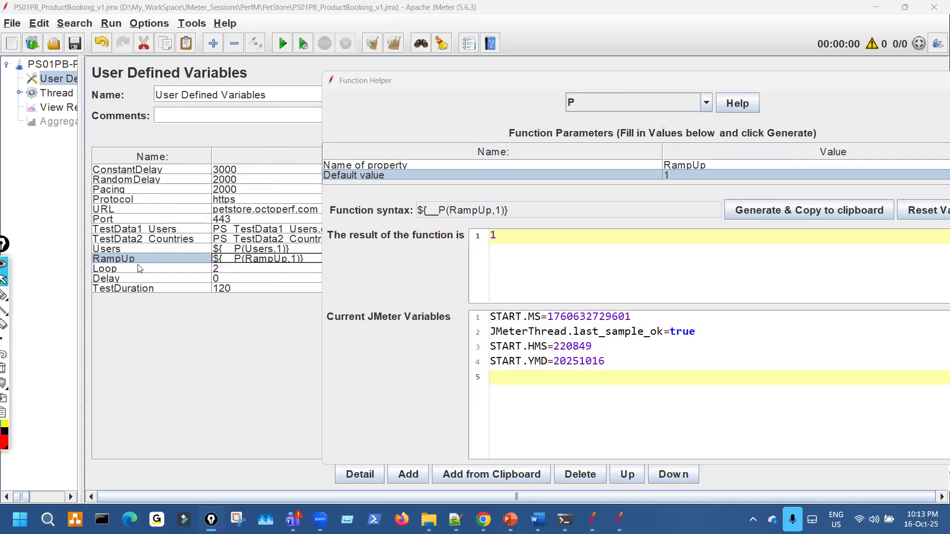
Generate the P function for property Loop with default value 1 and set the Loop variable's value to ${__P(Loop,1)}.
click(148, 269)
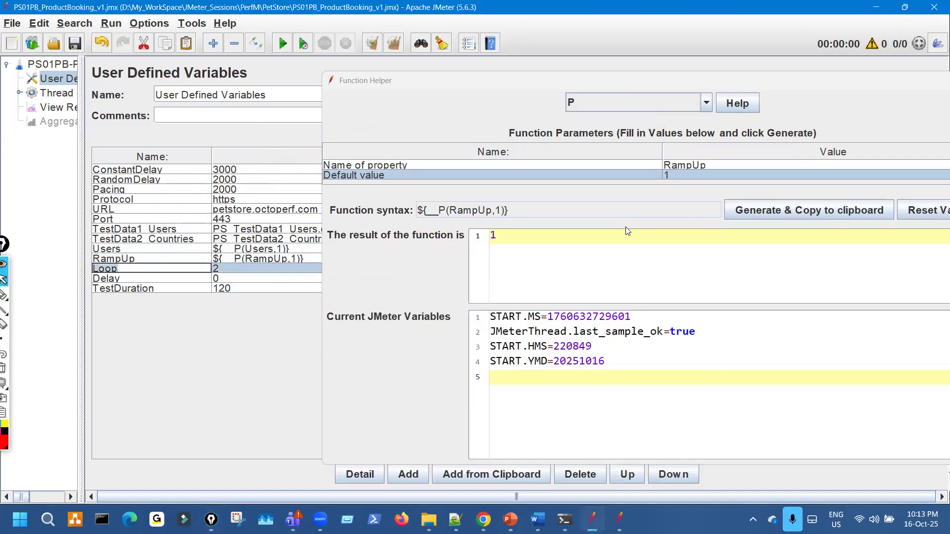
double_click(711, 166)
key(ctrl+a)
text(Loop)
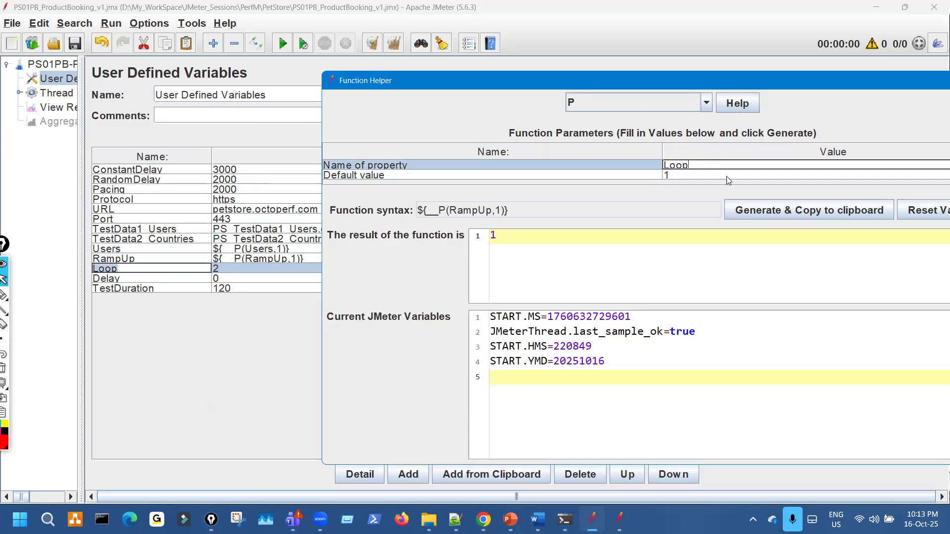
click(757, 212)
click(673, 177)
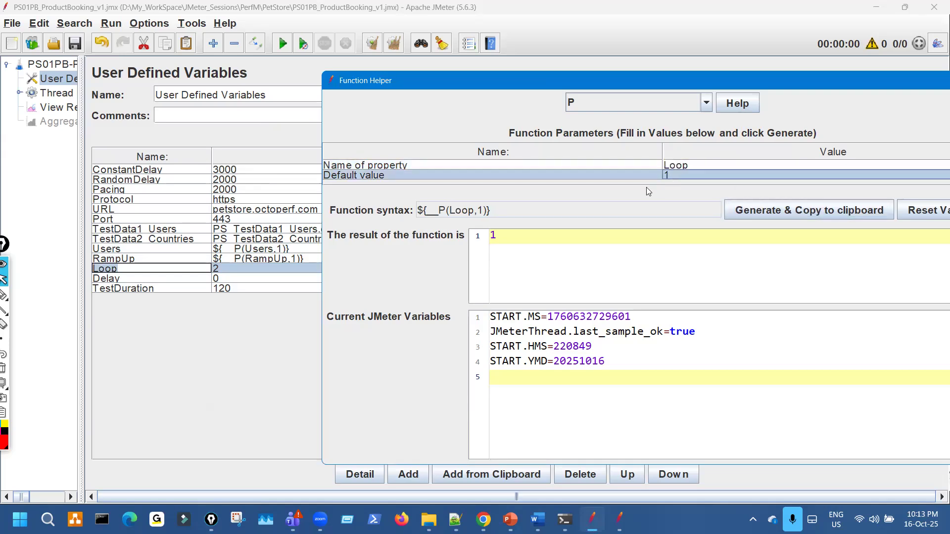
double_click(235, 271)
key(ctrl+a)
key(ctrl+v)
Generate the P function for property Delay with default value 0 and set the Delay variable's value to ${__P(Delay,0)}.
double_click(161, 278)
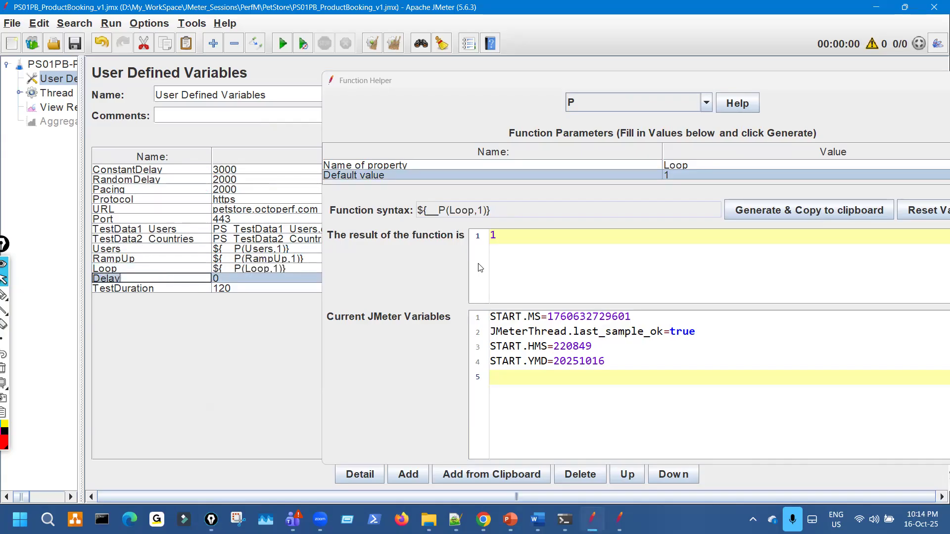
double_click(702, 165)
key(ctrl+a)
key(ctrl+v)
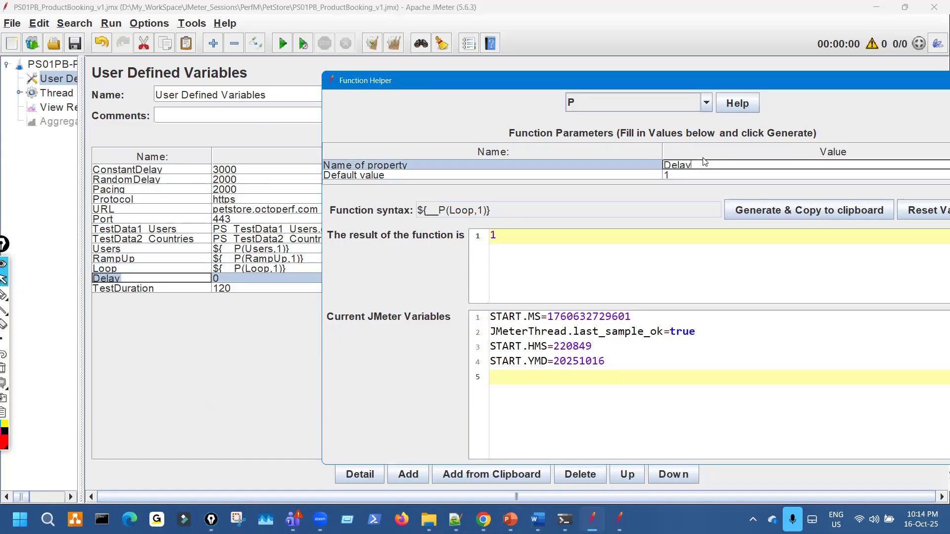
double_click(674, 176)
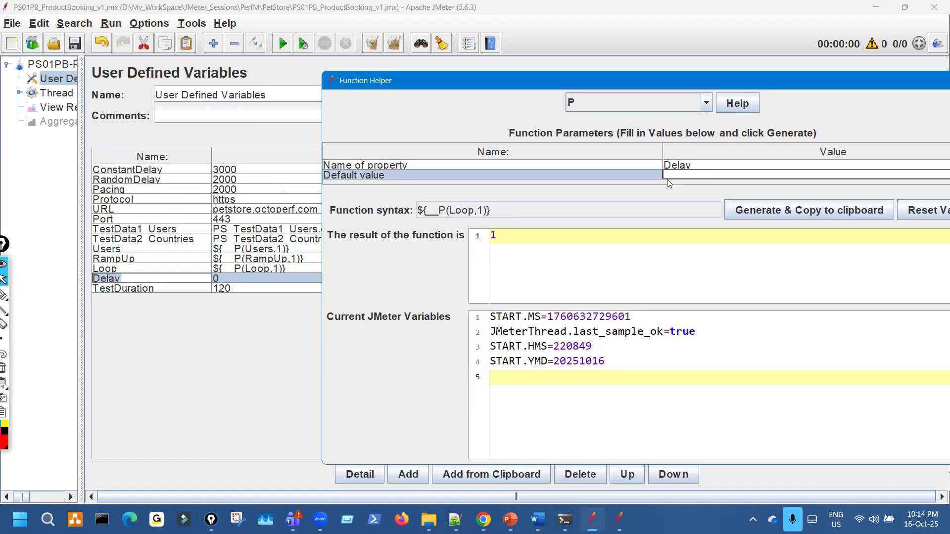
click(751, 214)
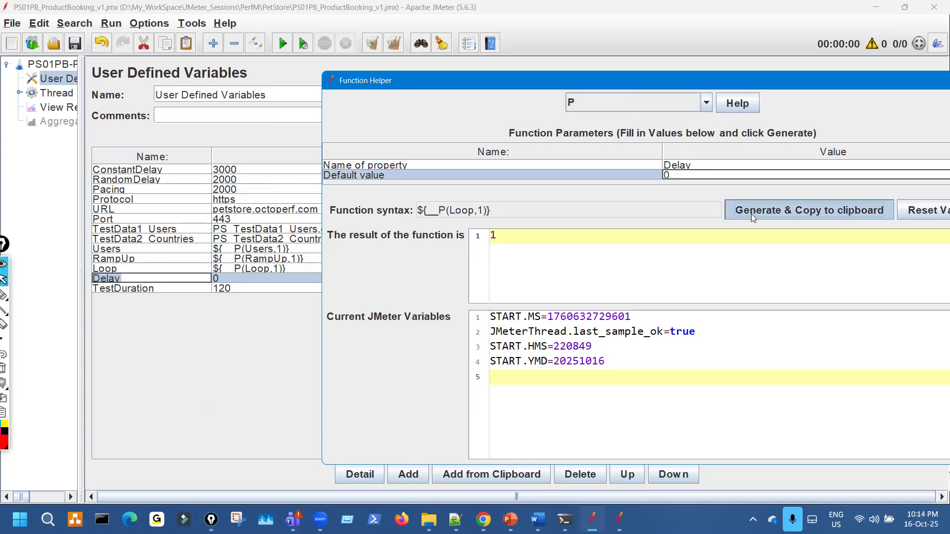
click(254, 279)
double_click(253, 278)
key(ctrl+a)
key(ctrl+v)
Copy the TestDuration variable name into the P function's property name, set the default value to 120, and generate the function.
click(177, 287)
double_click(177, 287)
key(ctrl+a)
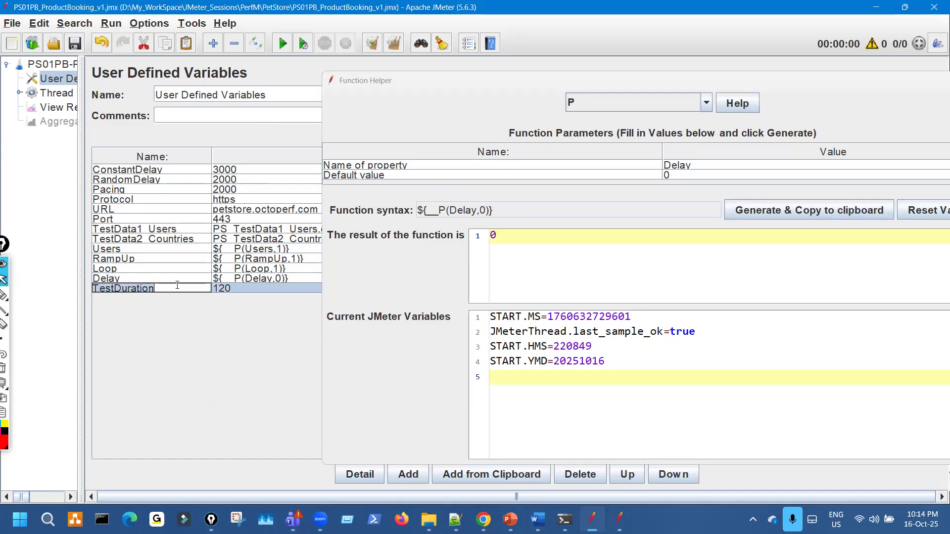
double_click(697, 165)
key(ctrl+a)
key(ctrl+v)
double_click(685, 176)
key(ctrl+a)
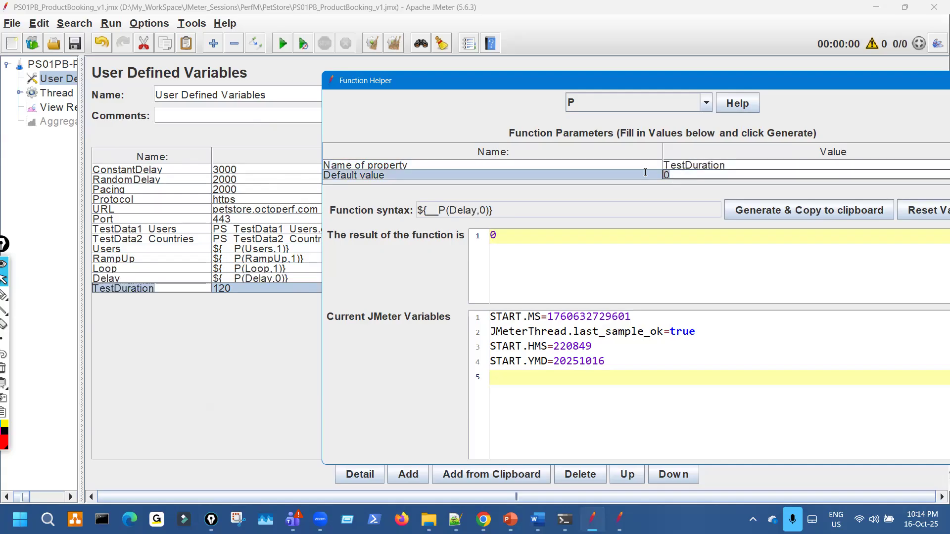
text(120)
click(725, 214)
Set the TestDuration variable's value to ${__P(TestDuration,120)} and move the Function Helper aside to uncover the variable values.
click(259, 293)
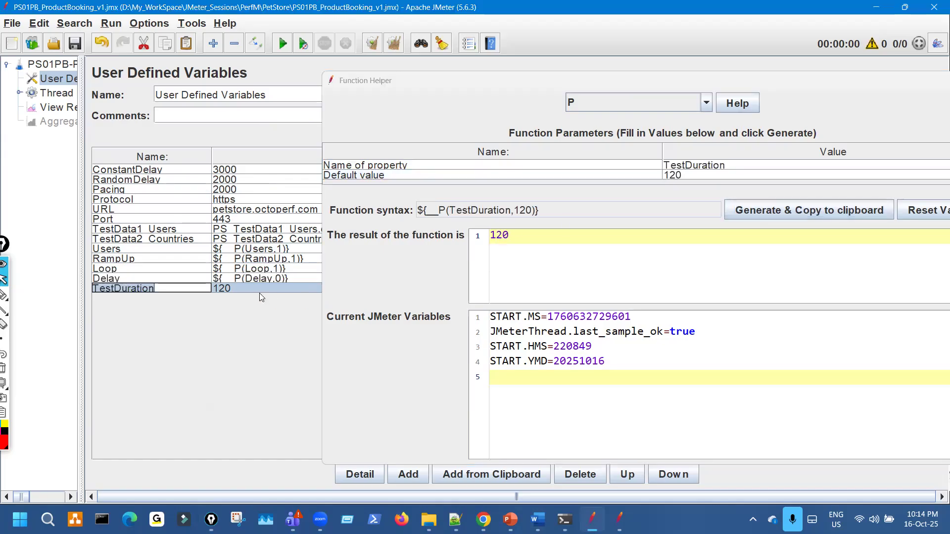
double_click(261, 289)
key(ctrl+v)
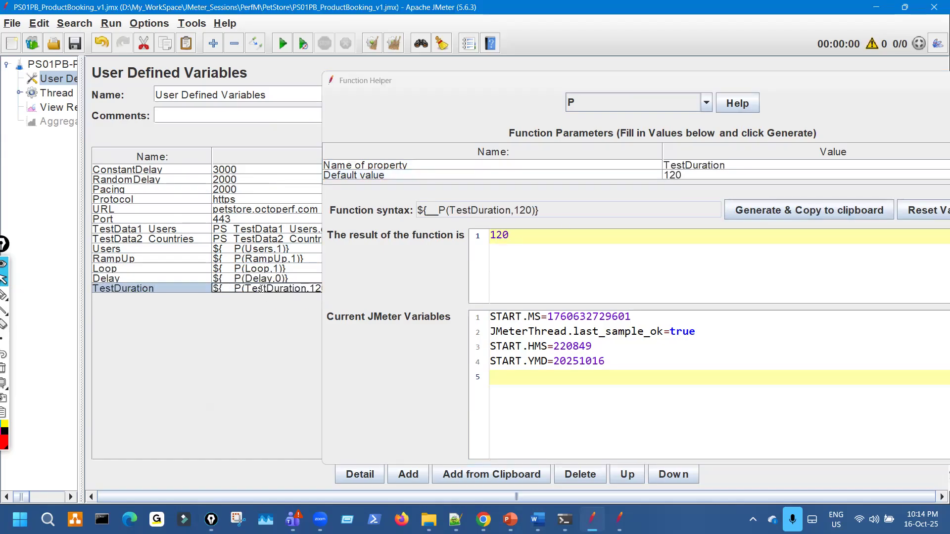
drag(432, 82, 465, 78)
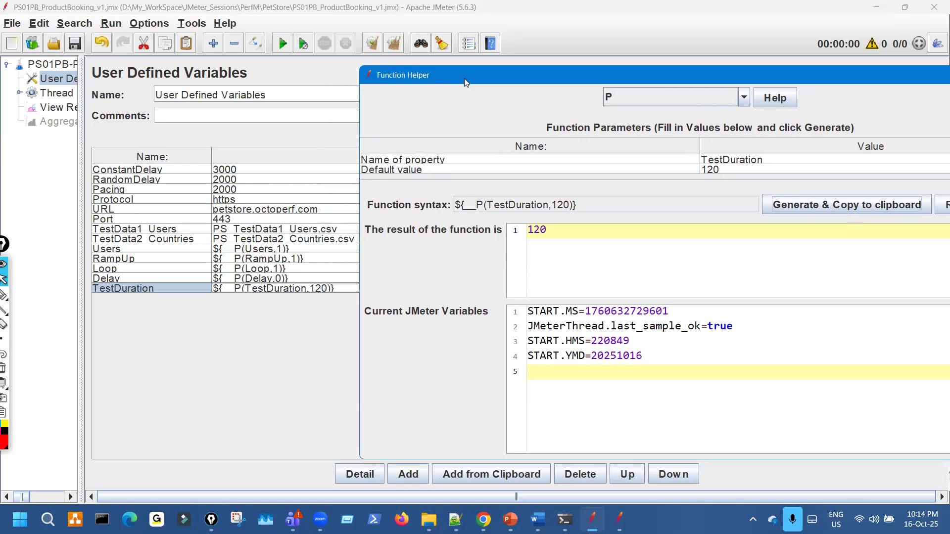
Generate the P function for property ConstantDelay with default value 3000 and set the ConstantDelay variable's value to ${__P(ConstantDelay,3000)}.
double_click(273, 171)
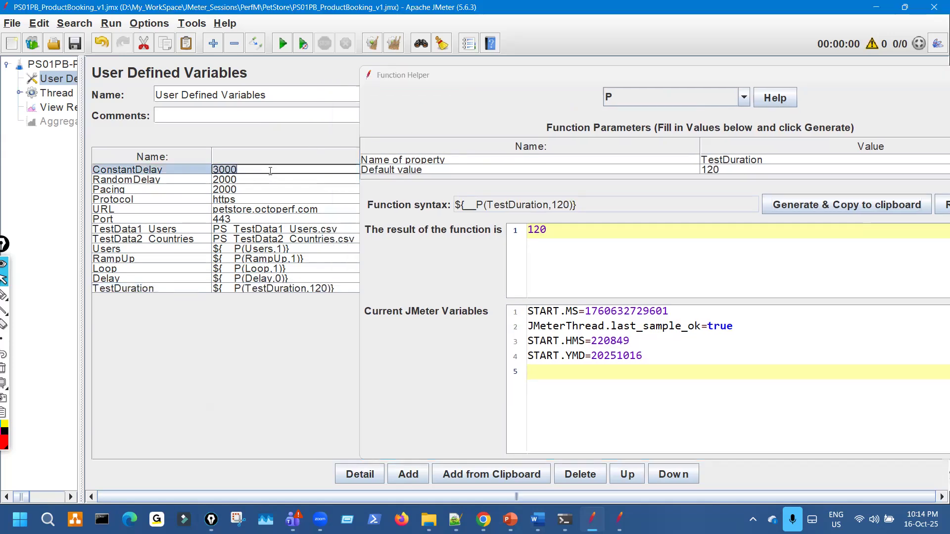
click(775, 159)
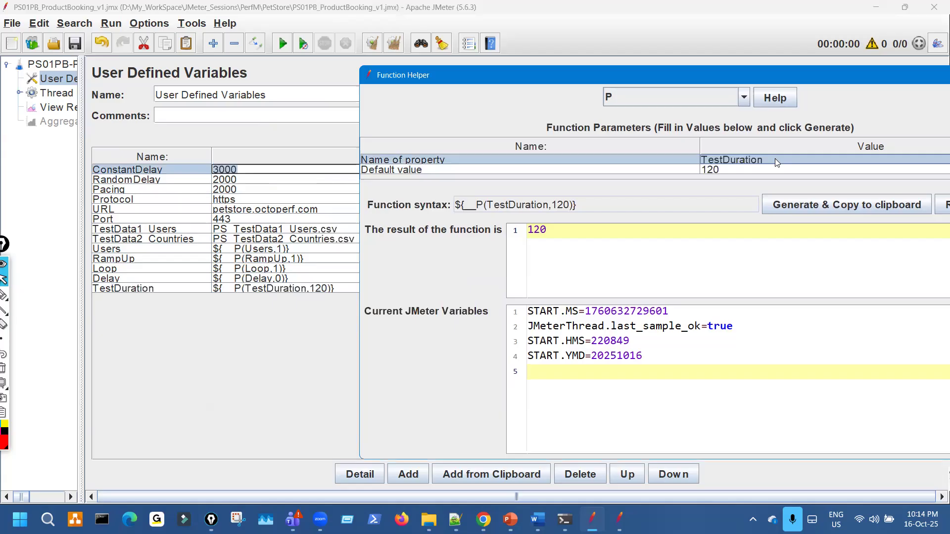
click(173, 168)
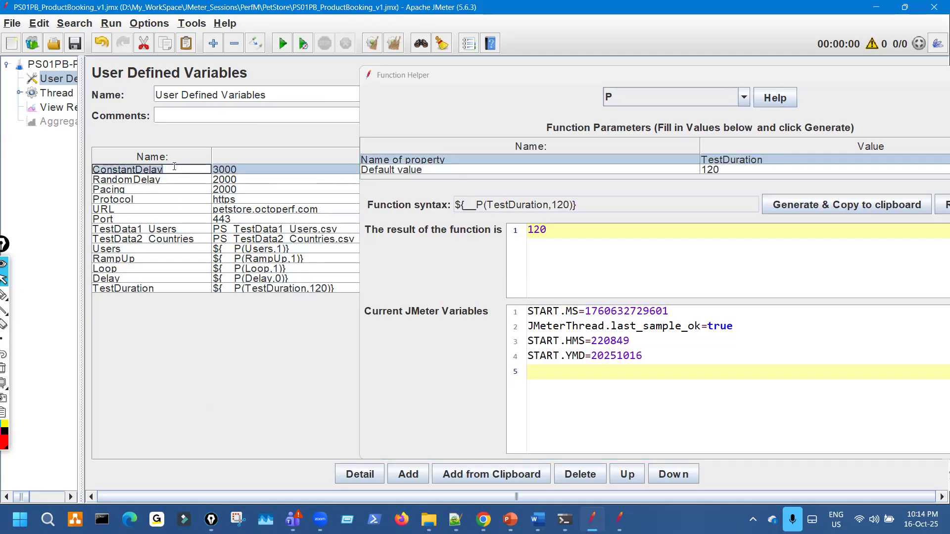
double_click(775, 160)
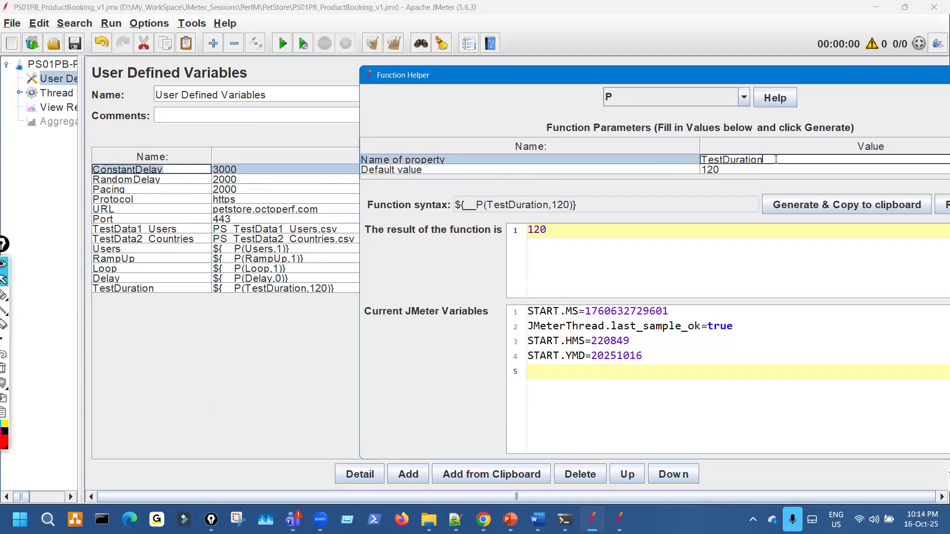
key(ctrl+v)
double_click(730, 171)
key(ctrl+a)
text(3000)
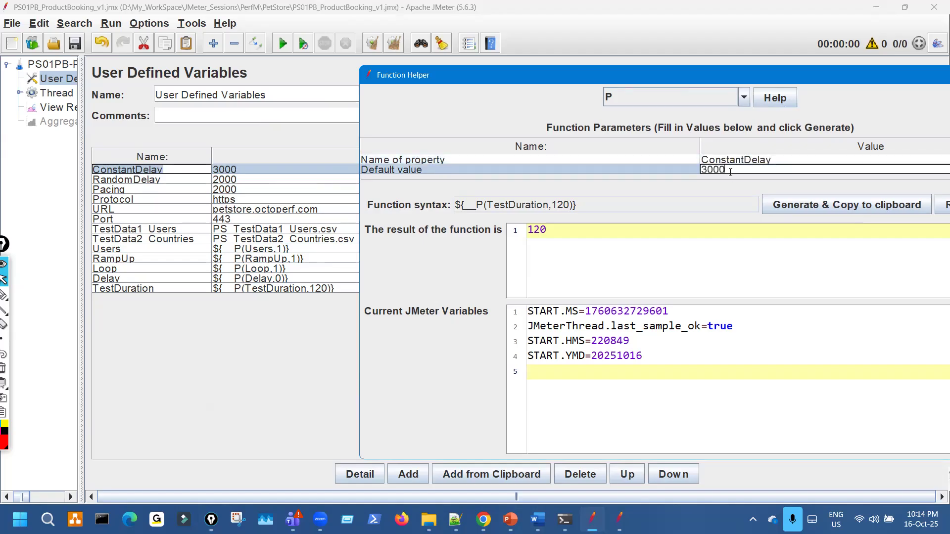
click(802, 205)
double_click(253, 168)
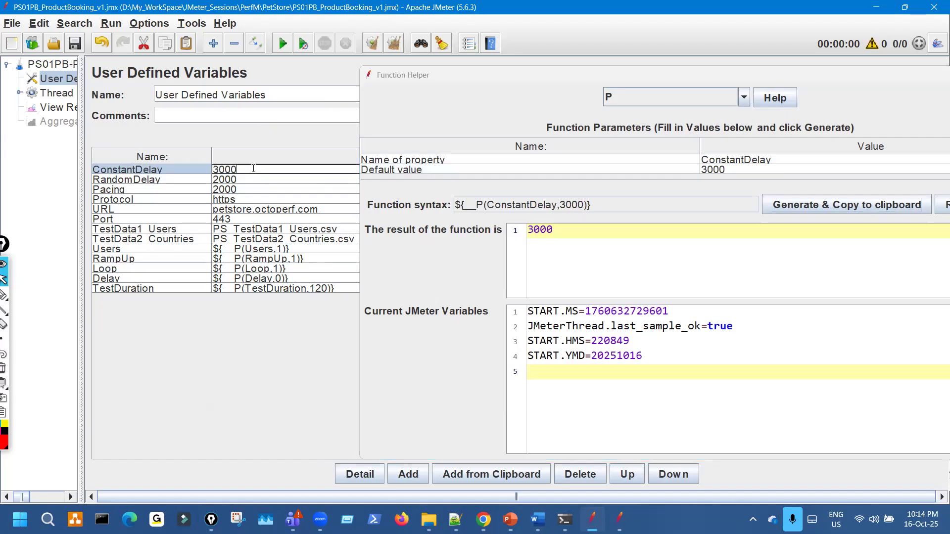
key(ctrl+a)
key(ctrl+v)
Copy the RandomDelay variable name into the P function's property name, set the default value to 2000, and generate the function.
double_click(173, 180)
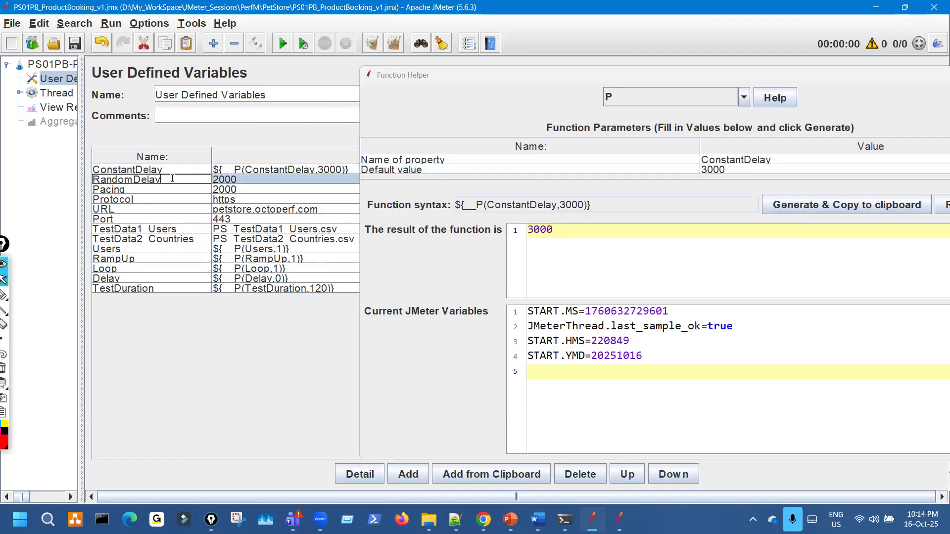
click(781, 159)
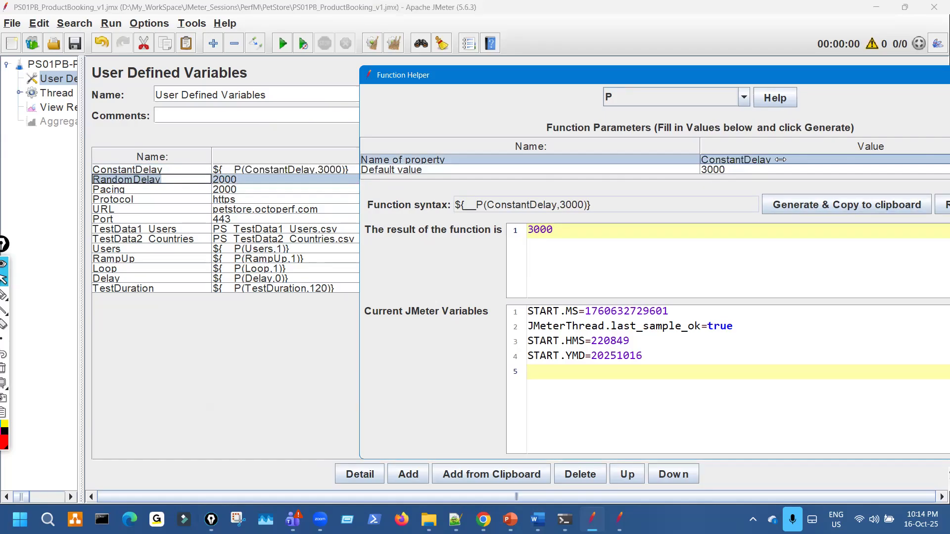
double_click(781, 159)
key(ctrl+v)
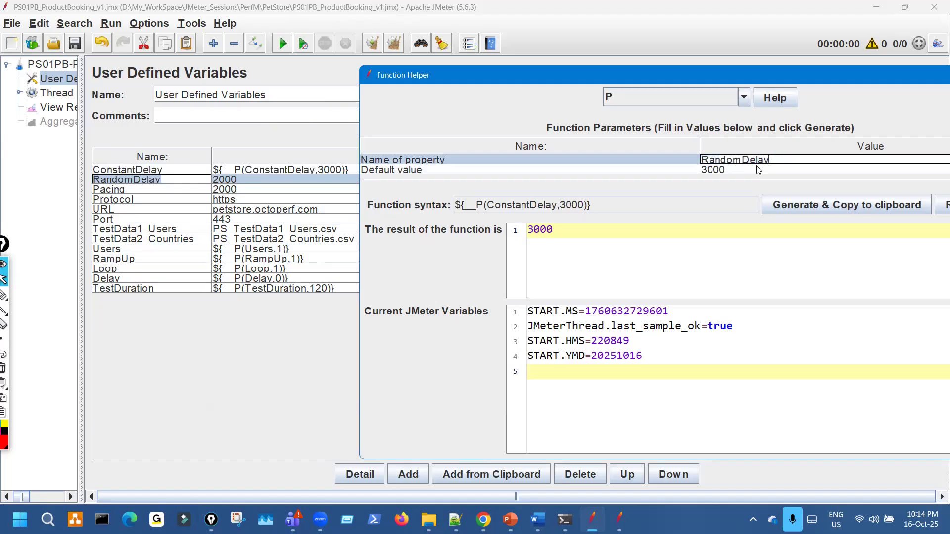
double_click(741, 169)
key(BackSpace)
key(BackSpace)
key(BackSpace)
key(BackSpace)
text(20)
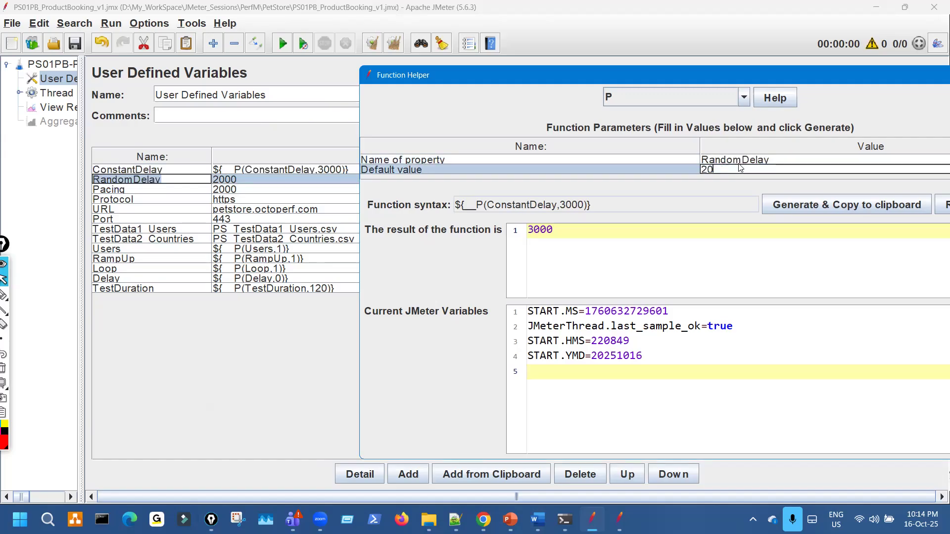
text(00)
click(802, 211)
Replace the RandomDelay variable's value with the generated function ${__P(RandomDelay,2000)}.
double_click(245, 182)
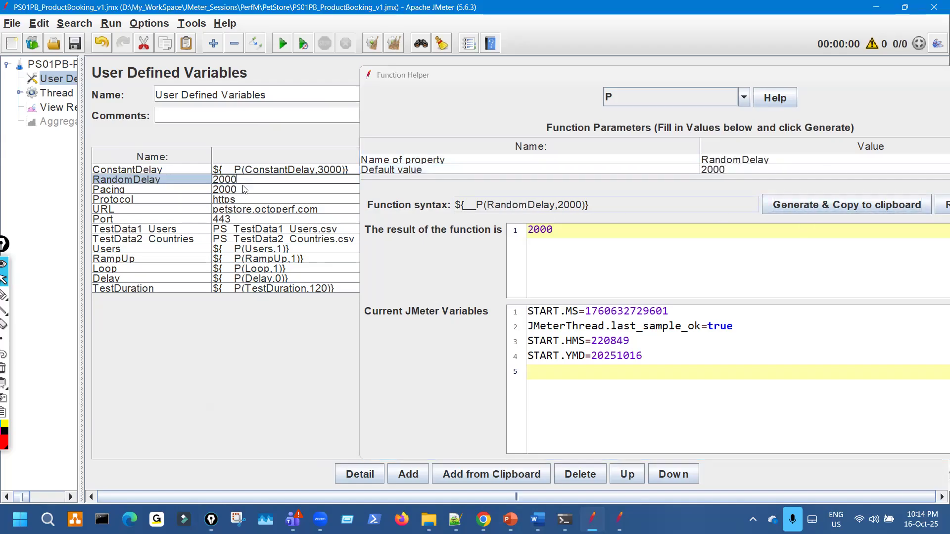
key(ctrl+a)
text(${__P(RandomDelay,2000)})
Generate the P function for property Pacing with default value 2000 and set the Pacing variable's value to ${__P(Pacing,2000)}.
double_click(153, 189)
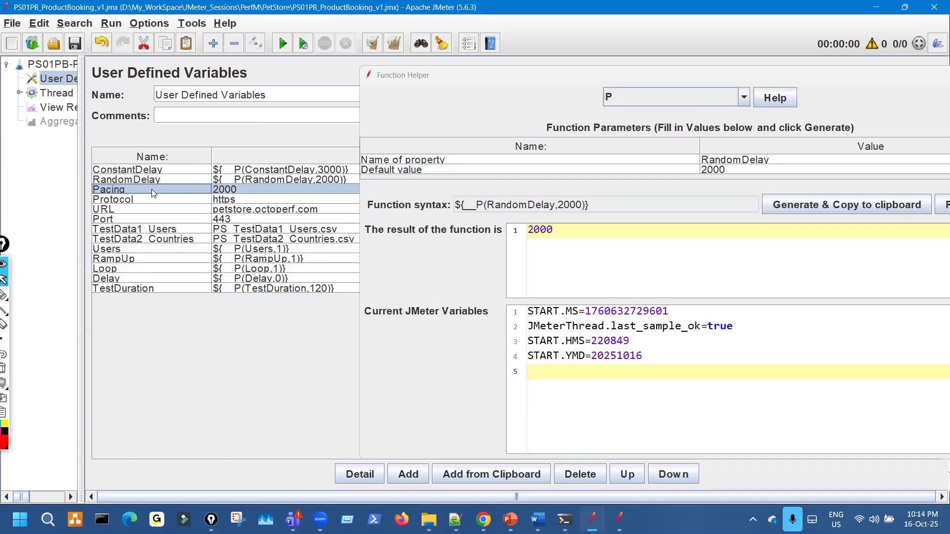
key(ctrl+a)
key(ctrl+c)
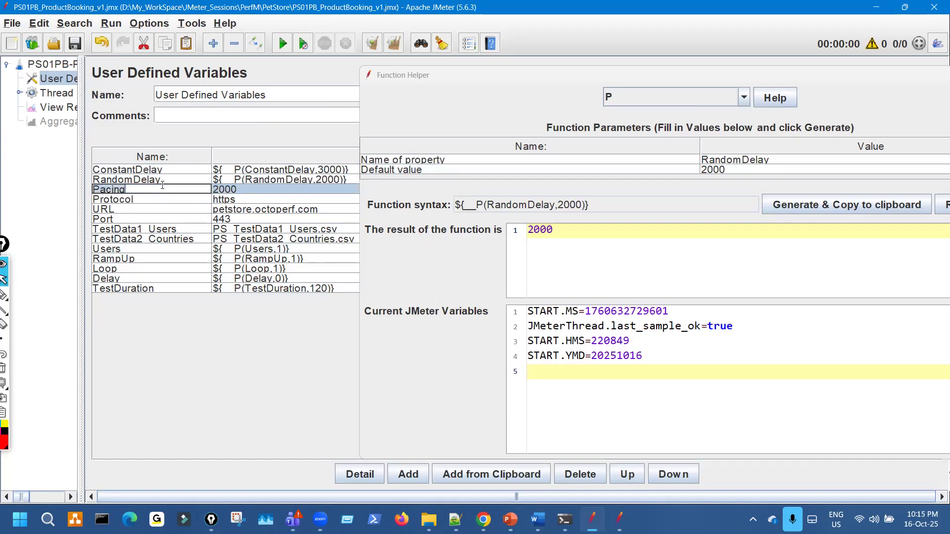
double_click(777, 159)
key(ctrl+a)
key(ctrl+v)
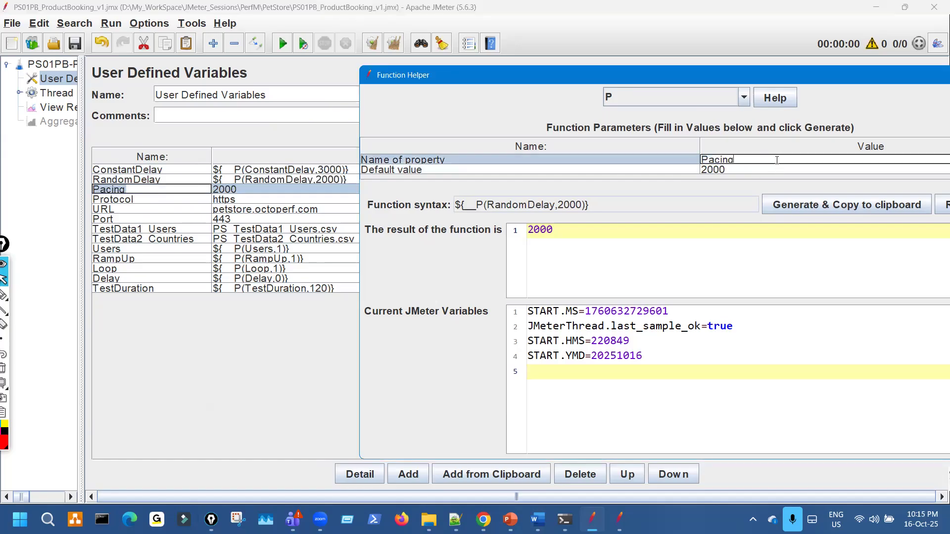
click(785, 199)
double_click(273, 192)
key(ctrl+a)
text(${__P(Pacing,2000)})
Generate the P function for property Protocol with default value https, using the Protocol variable's name and value.
double_click(176, 197)
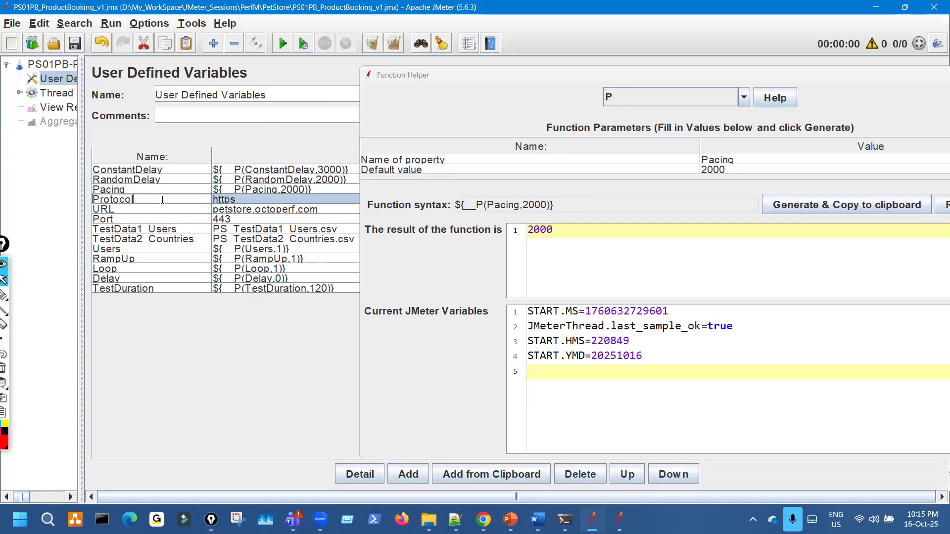
double_click(751, 160)
key(ctrl+a)
text(Protocol)
double_click(270, 198)
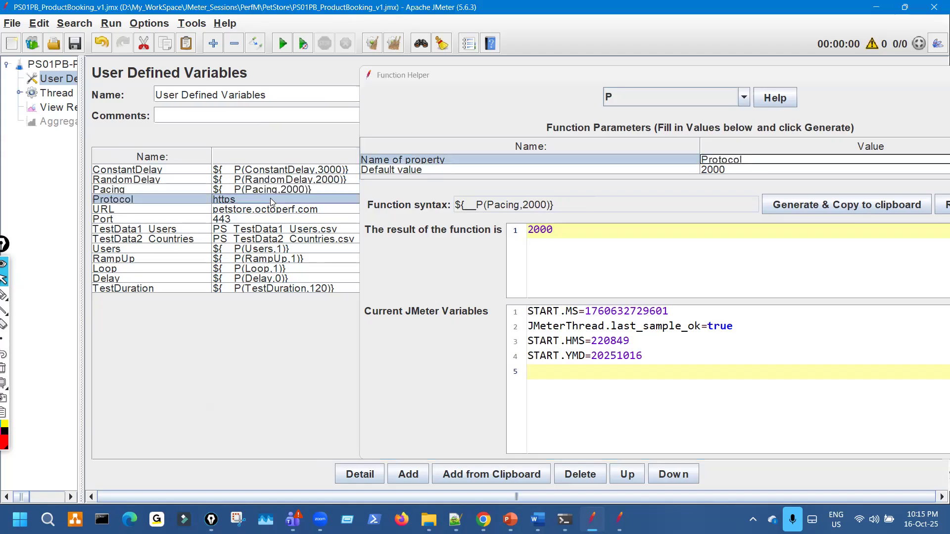
double_click(737, 170)
key(ctrl+a)
text(https)
click(803, 205)
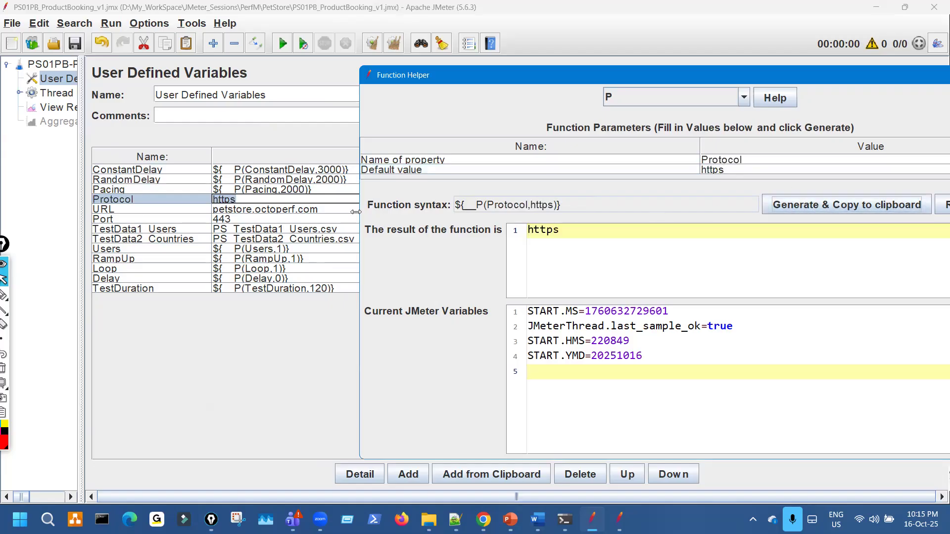
Replace the Protocol variable's value with the generated function ${__P(Protocol,https)}.
click(271, 198)
key(ctrl+a)
text(${__P(Protocol,https)})
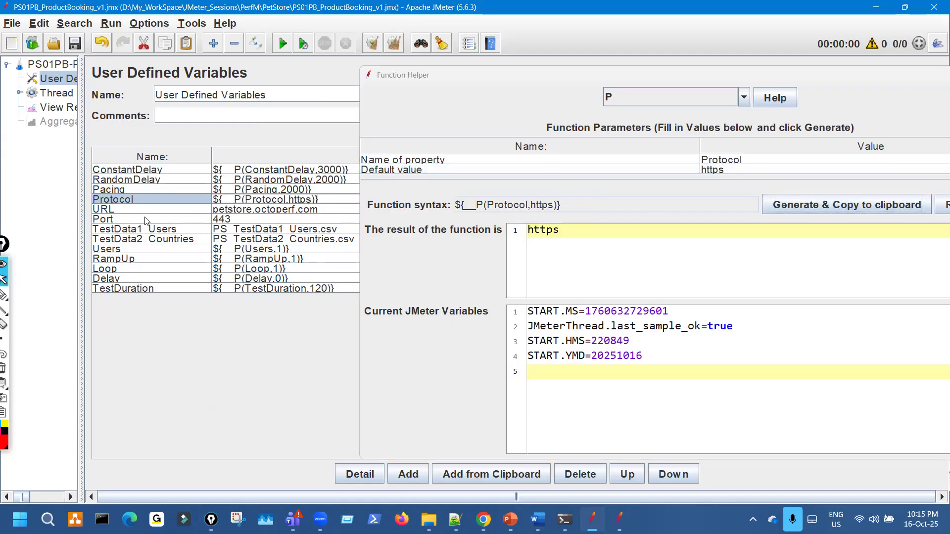
Generate the P function for property URL with default value petstore.octoperf.com, using the URL variable's name and value.
double_click(140, 210)
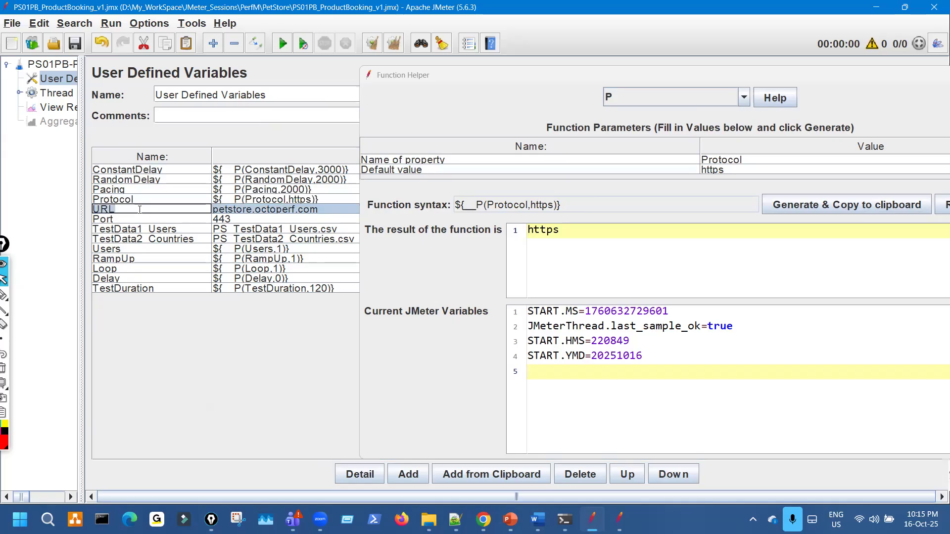
click(762, 164)
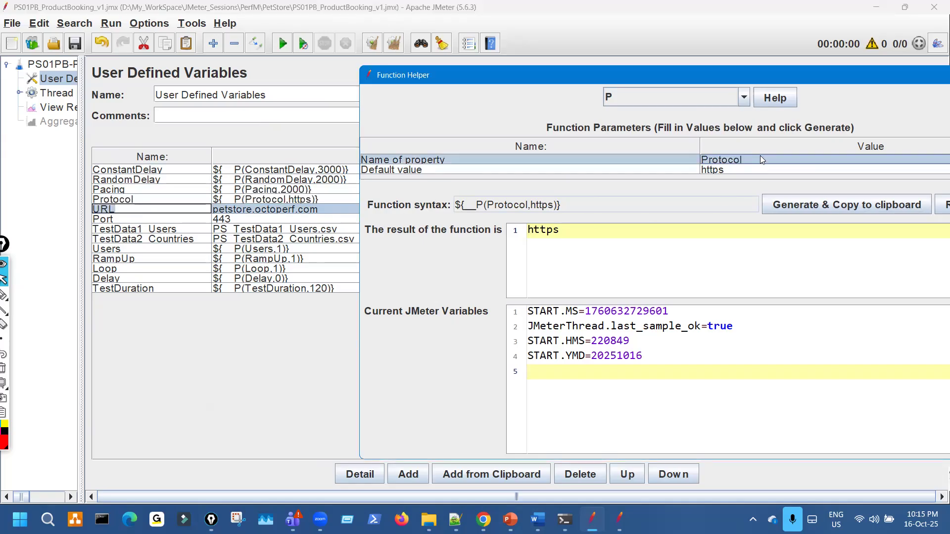
double_click(756, 159)
key(ctrl+a)
text(URL)
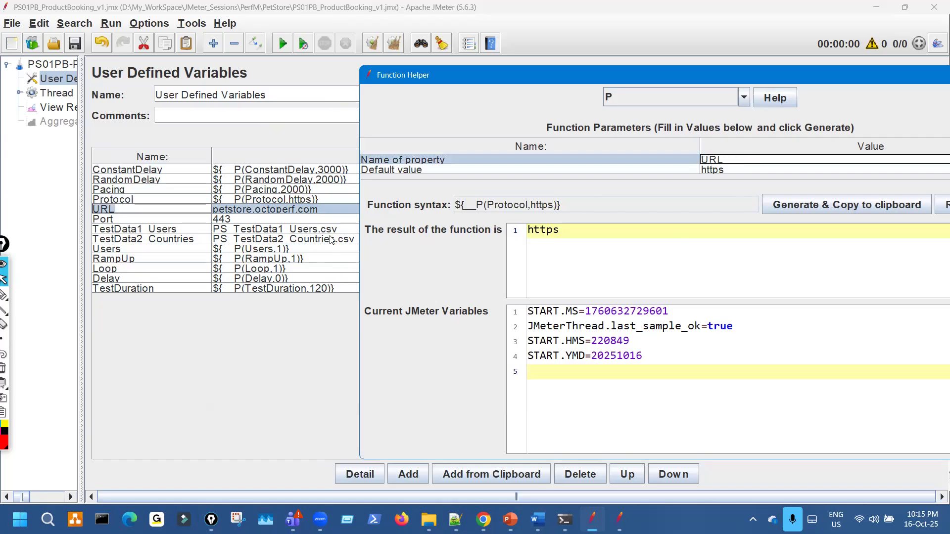
double_click(331, 213)
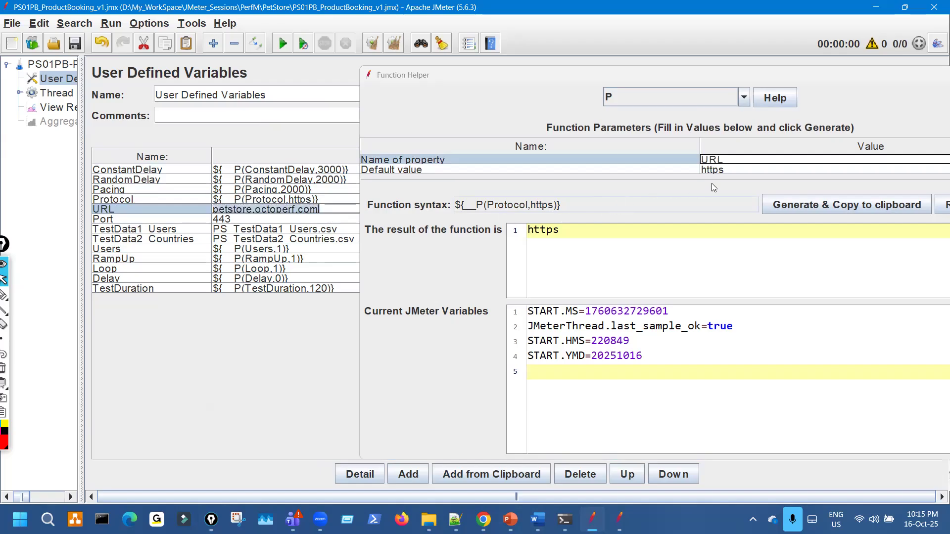
double_click(732, 171)
key(ctrl+a)
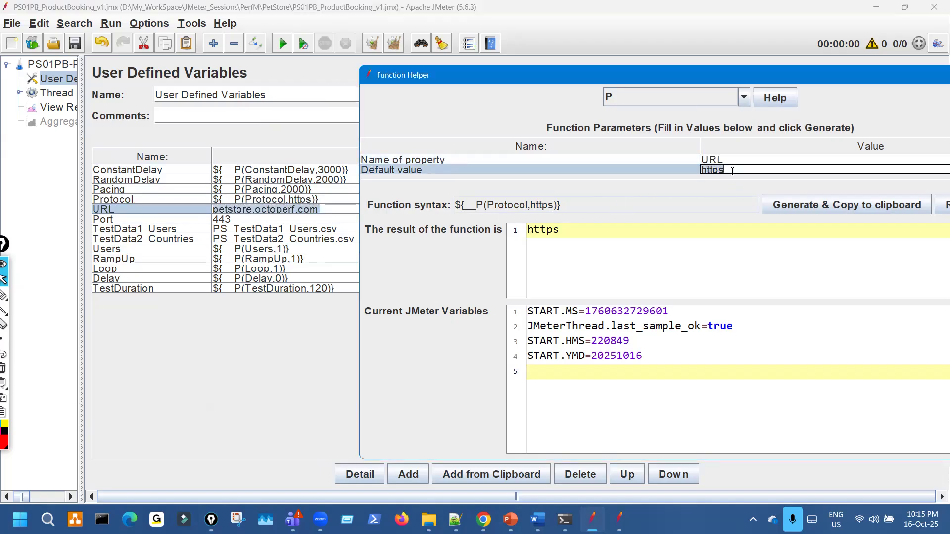
text(petstore.octoperf.com)
click(847, 205)
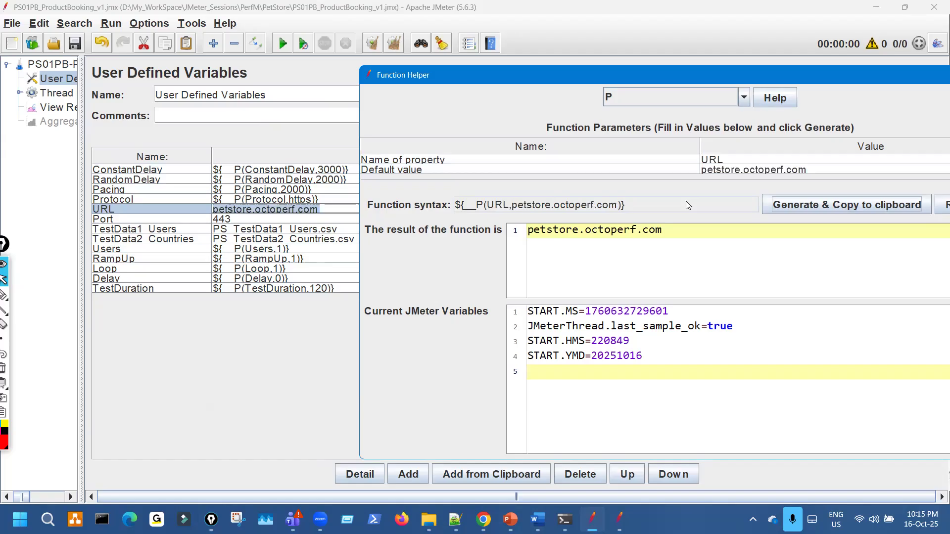
Replace the URL variable's value with the generated function ${__P(URL,petstore.octoperf.com)}.
click(332, 210)
key(ctrl+a)
text(${__P(URL,petstore.octoperf.com)})
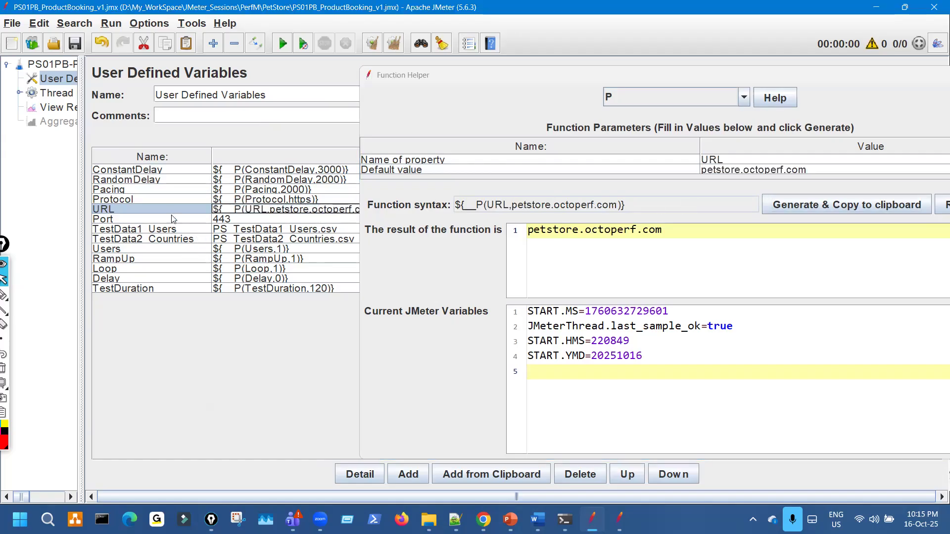
Generate the P function for property Port with default value 443 and set the Port variable's value to ${__P(Port,443)}.
double_click(173, 219)
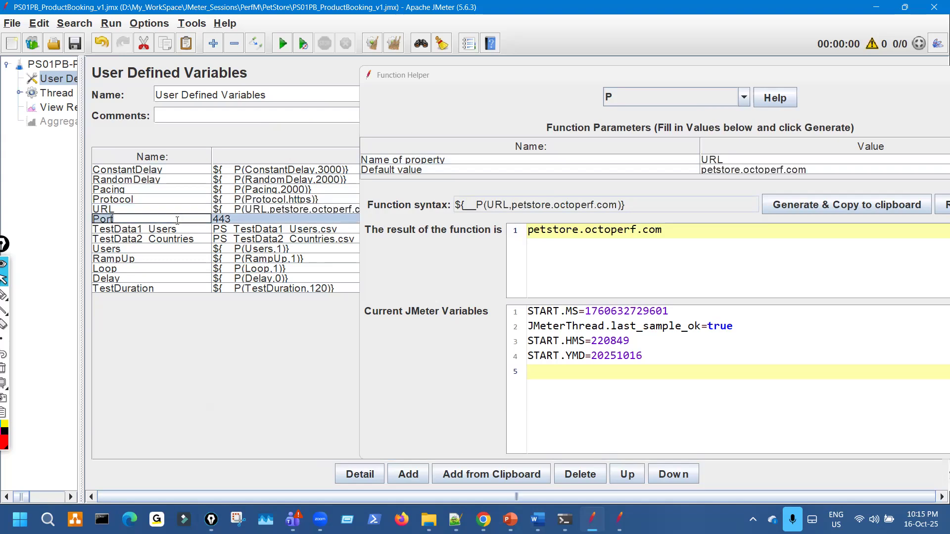
double_click(736, 158)
key(ctrl+a)
text(Port)
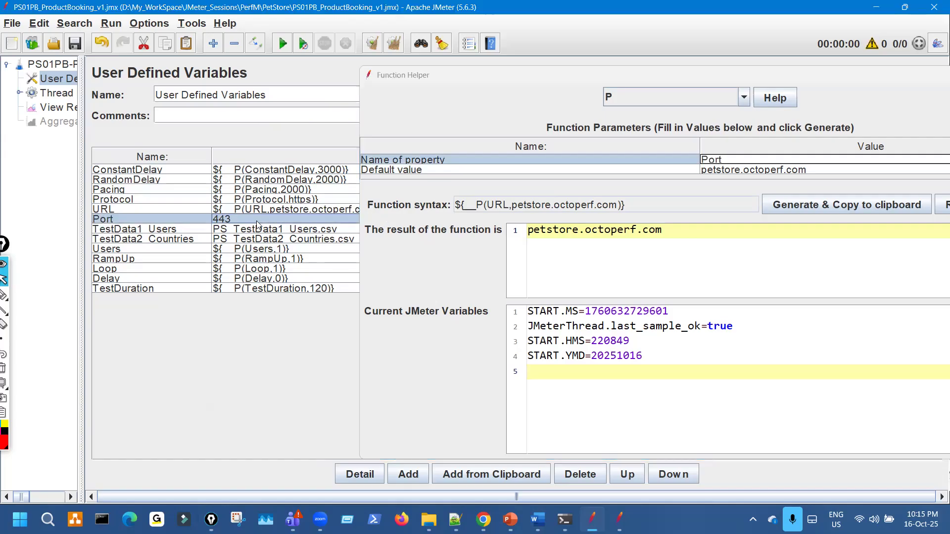
double_click(258, 220)
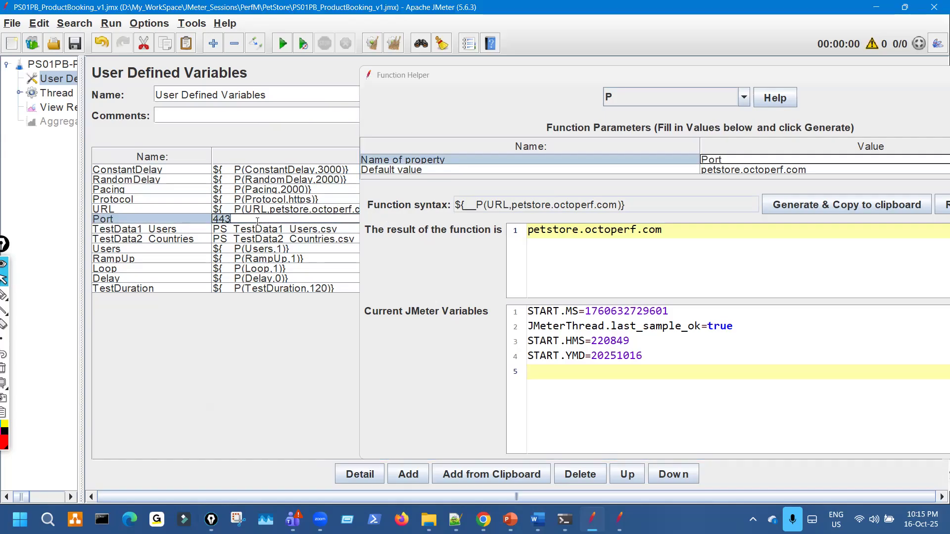
double_click(817, 170)
key(ctrl+a)
text(443)
click(807, 206)
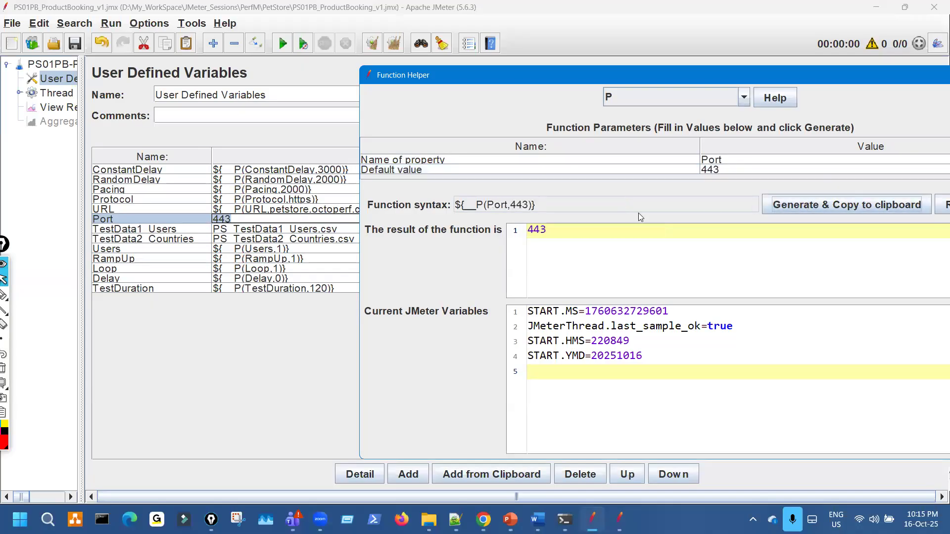
click(269, 218)
key(ctrl+v)
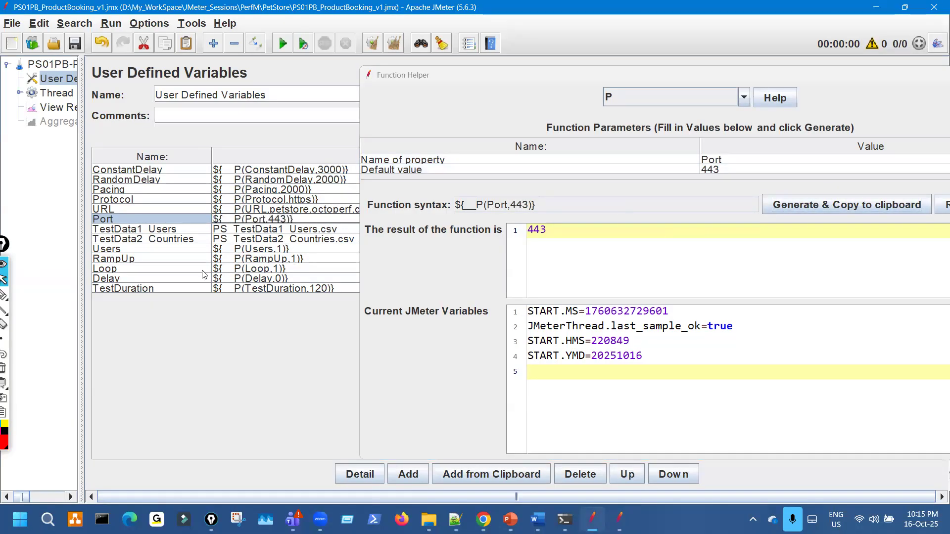
Copy the TestData1_Users variable's name and value into the P function as property name and default PS_TestData1_Users.csv, and generate the function.
double_click(182, 229)
key(ctrl+a)
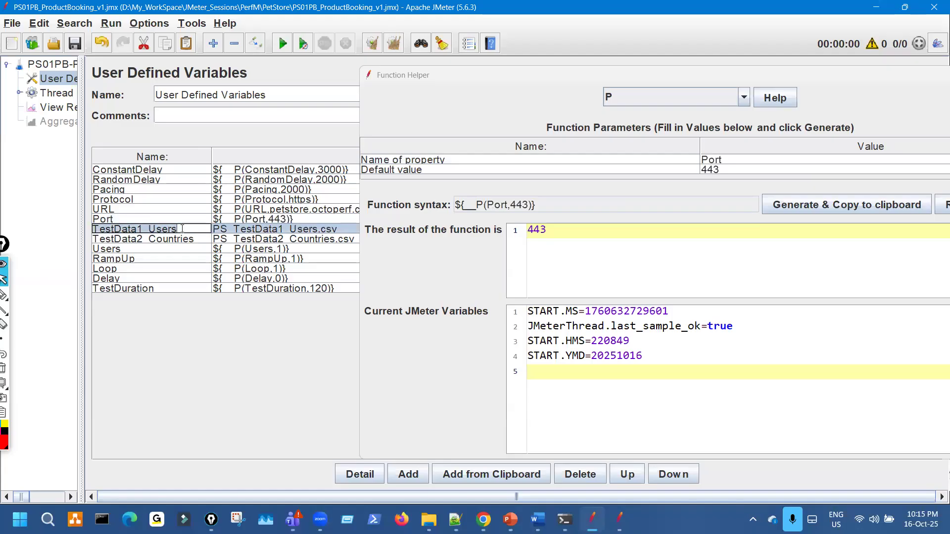
double_click(734, 159)
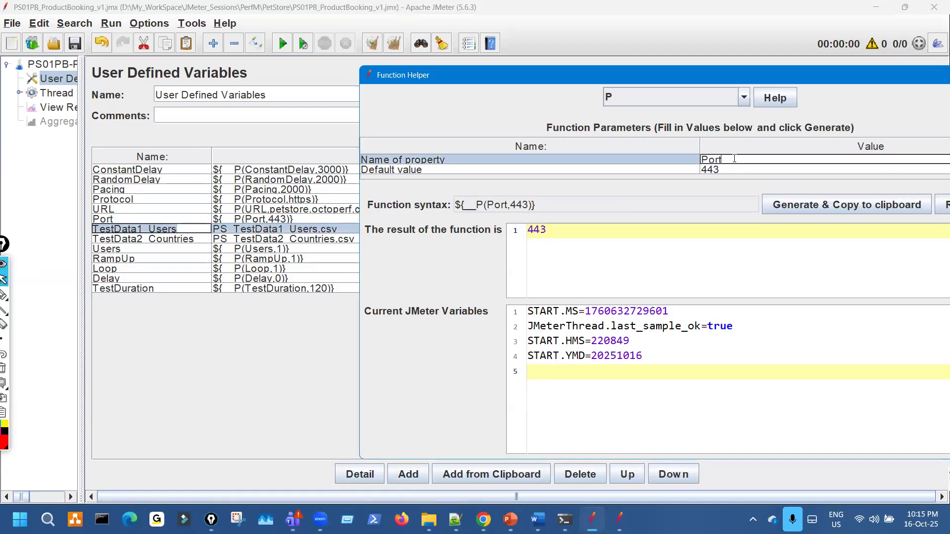
key(ctrl+a)
key(ctrl+v)
double_click(351, 231)
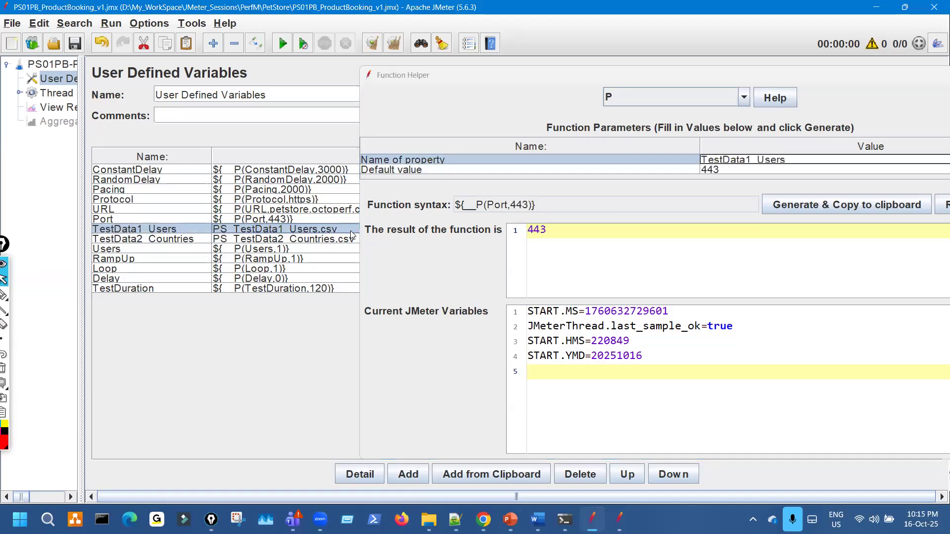
key(ctrl+a)
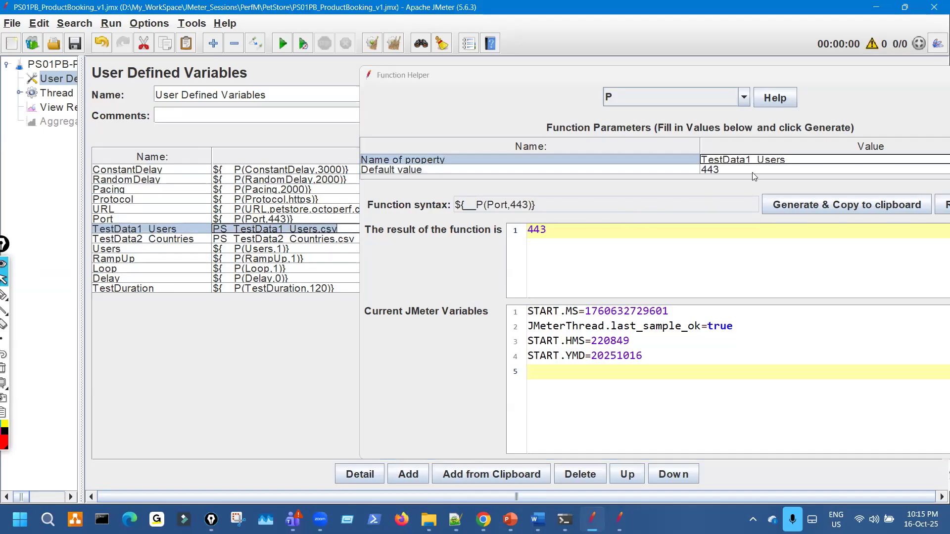
double_click(753, 171)
key(ctrl+a)
key(ctrl+v)
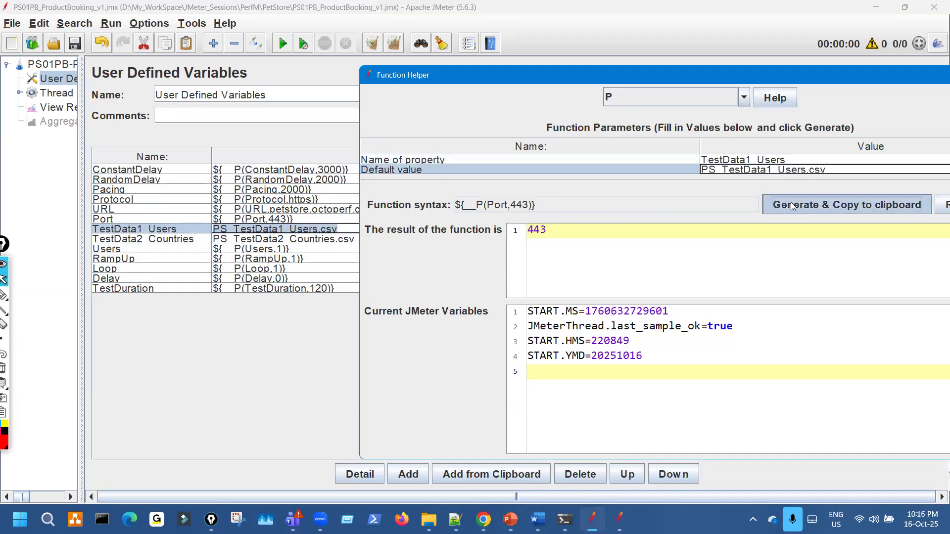
click(791, 203)
Replace the TestData1_Users variable's value with the generated function ${__P(TestData1_Users,PS_TestData1_Users.csv)}.
click(343, 230)
key(ctrl+a)
key(ctrl+v)
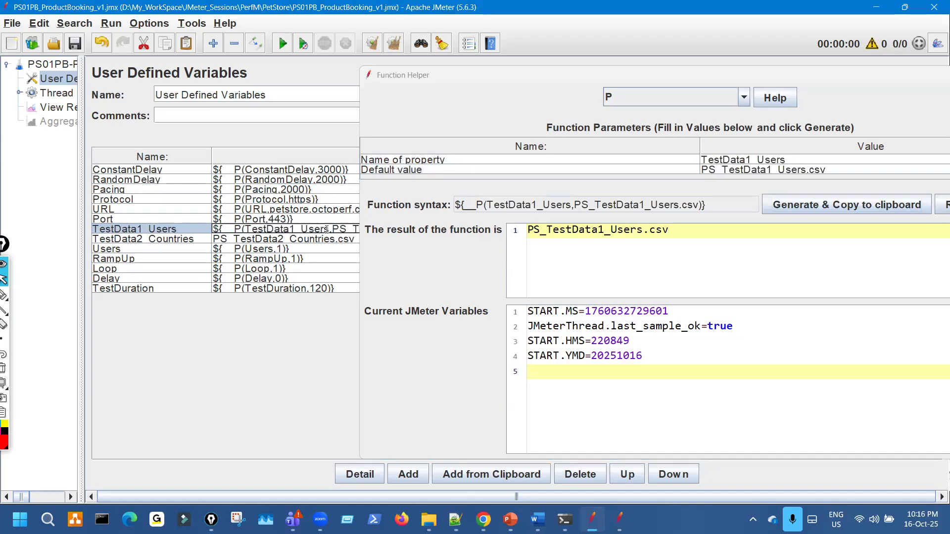
Copy the TestData2_Countries variable's name and value into the P function as property name and default PS_TestData2_Countries.csv, and generate the function.
click(197, 239)
key(ctrl+a)
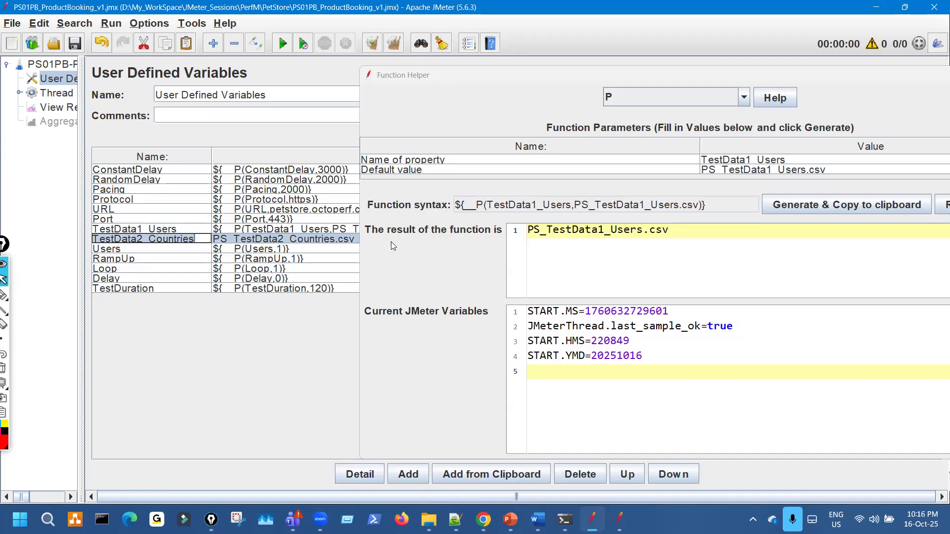
click(792, 159)
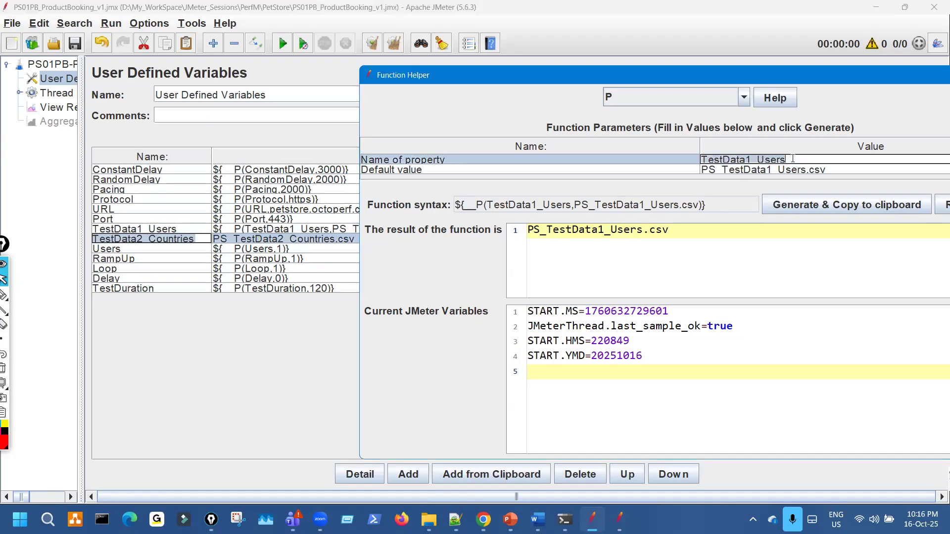
key(ctrl+v)
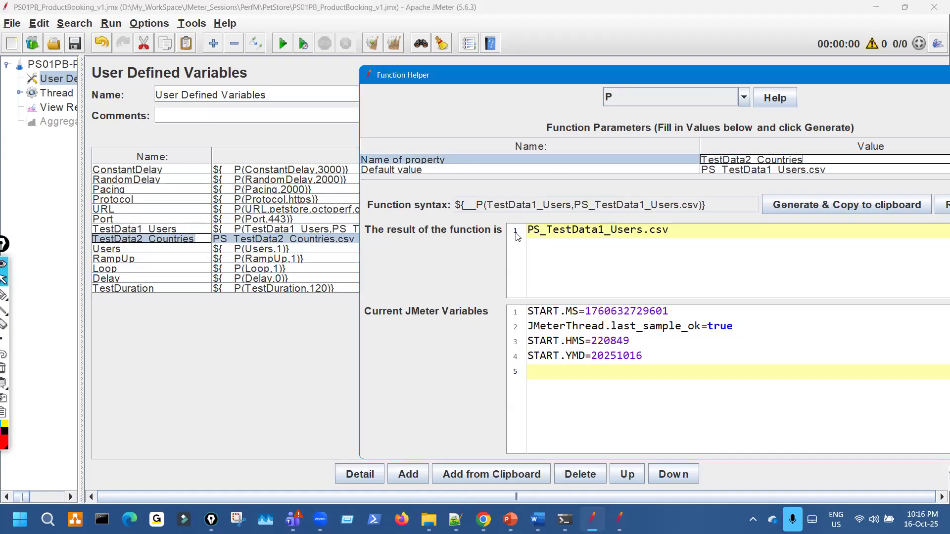
double_click(353, 241)
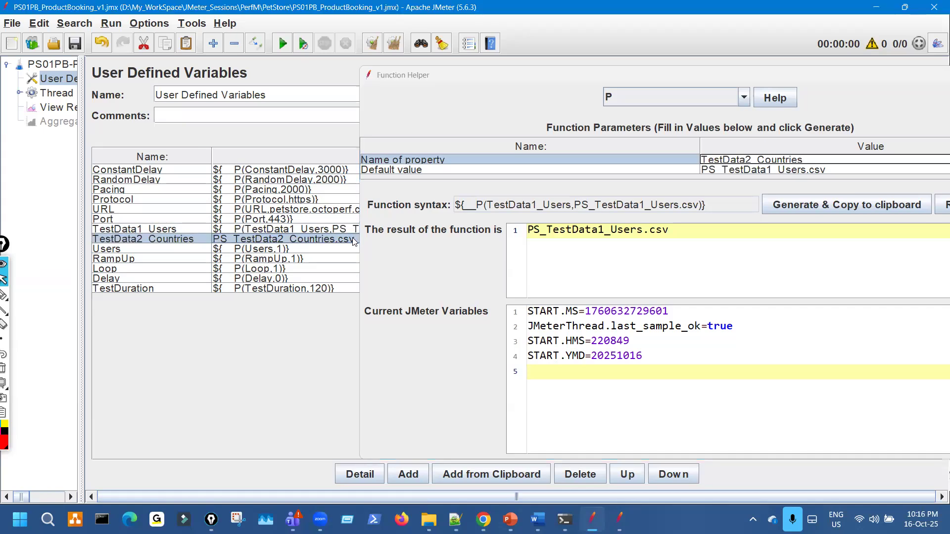
key(ctrl+a)
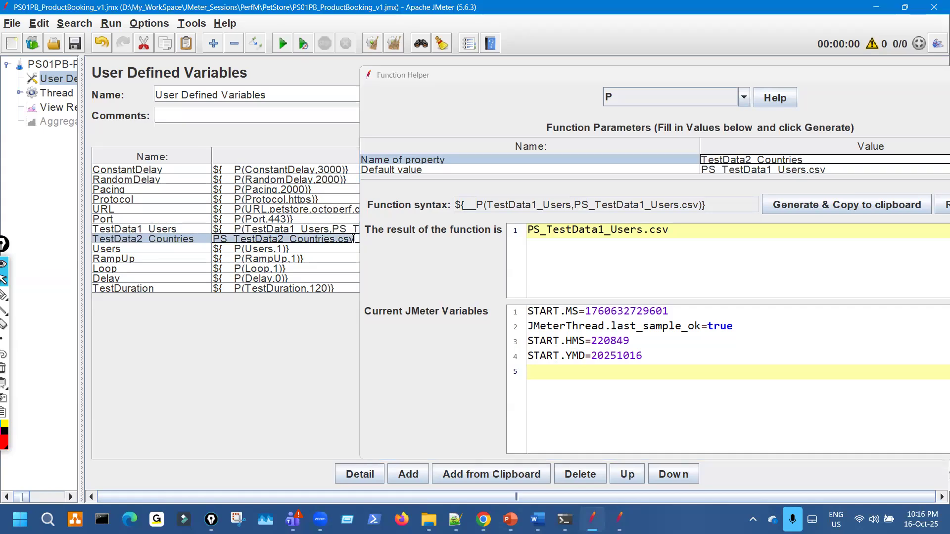
double_click(835, 170)
key(ctrl+a)
key(ctrl+v)
click(825, 207)
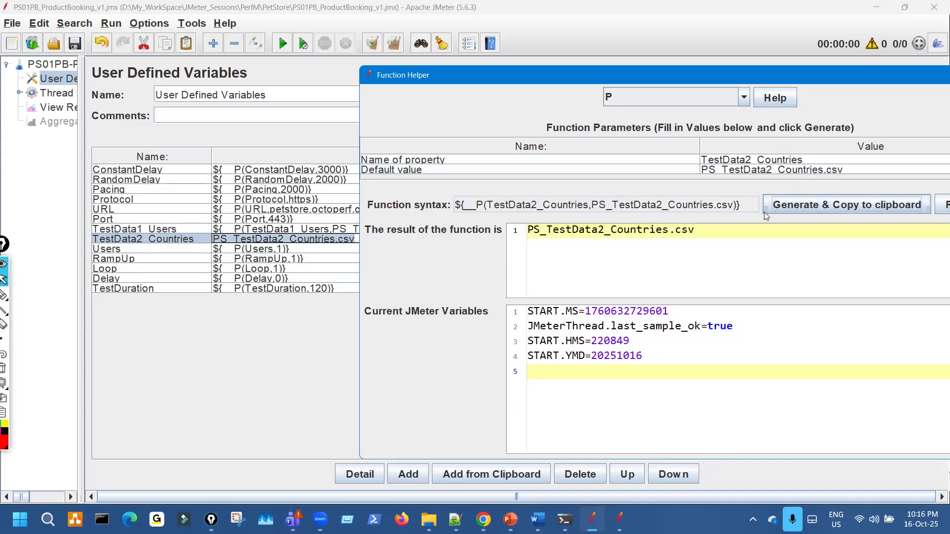
Replace the TestData2_Countries variable's value with the generated function ${__P(TestData2_Countries,PS_TestData2_Countries.csv)}.
click(349, 240)
key(ctrl+a)
key(ctrl+v)
Close the Function Helper dialog and widen the test plan tree to show the full element names.
drag(554, 76, 425, 70)
click(901, 71)
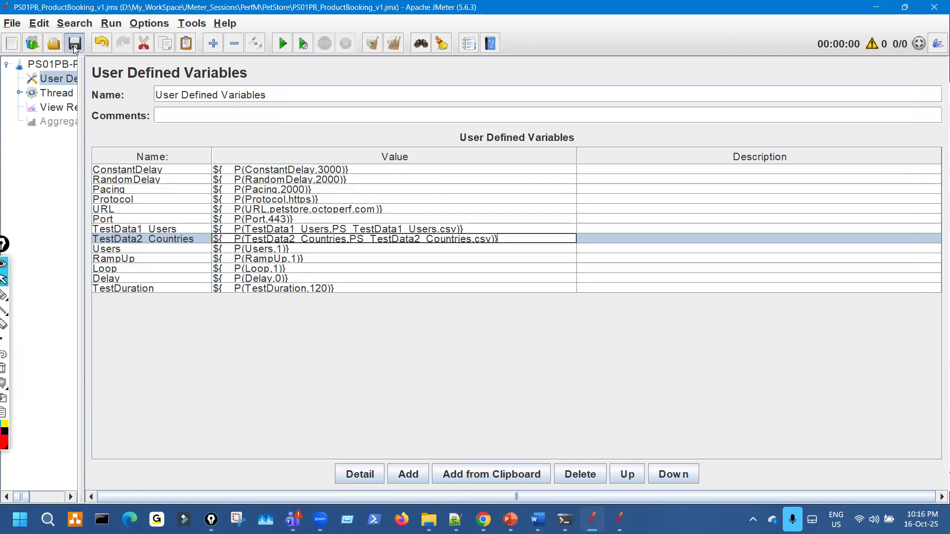
drag(83, 79, 168, 87)
key(ctrl+shift+1)
mouse_move(426, 155)
mouse_down()
mouse_move(493, 225)
mouse_move(478, 301)
mouse_up()
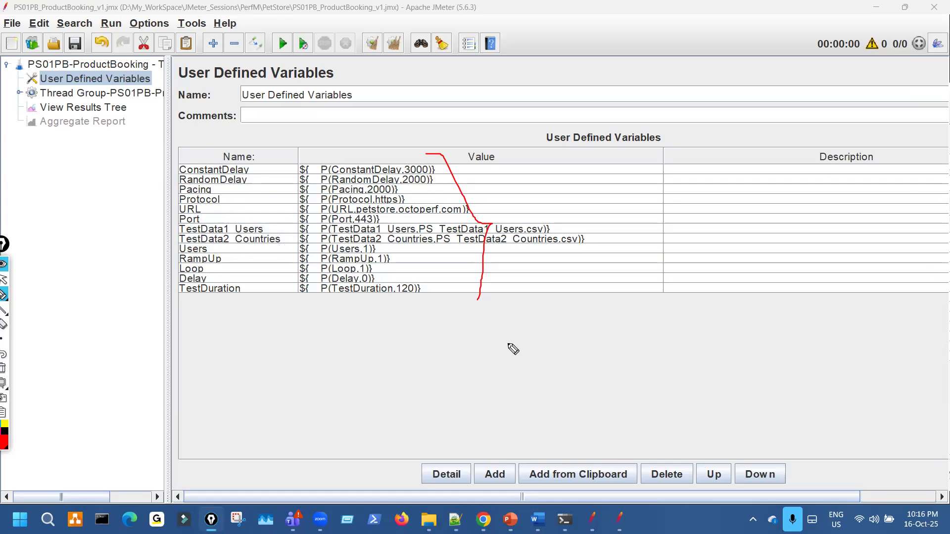
mouse_move(490, 337)
mouse_down()
mouse_move(604, 308)
mouse_move(618, 385)
mouse_up()
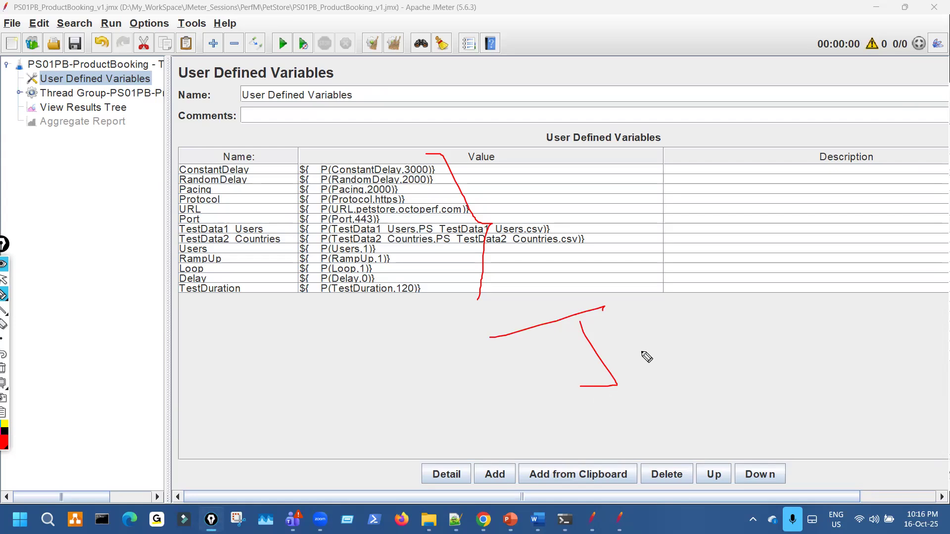
mouse_move(396, 452)
mouse_down()
mouse_move(428, 448)
mouse_move(465, 412)
mouse_move(438, 457)
mouse_up()
drag(565, 499, 572, 518)
drag(492, 462, 666, 452)
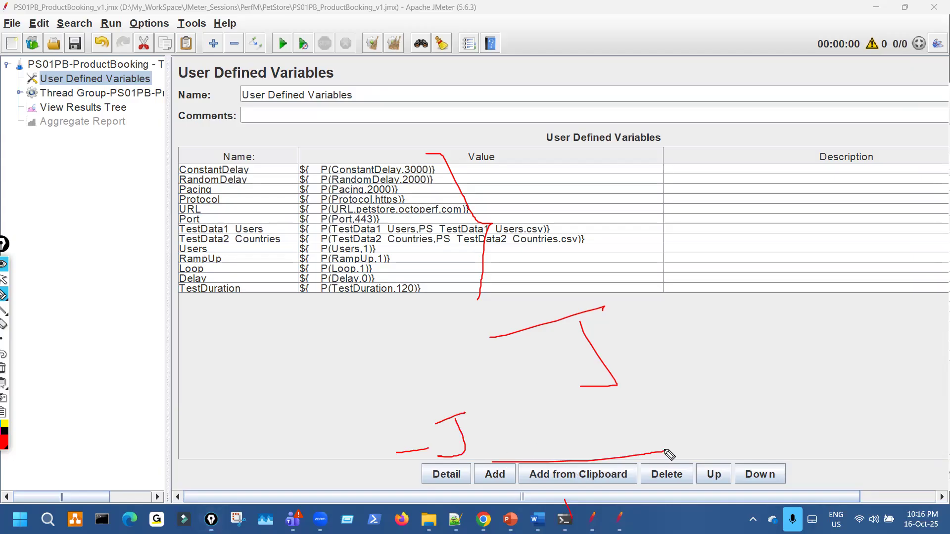
drag(113, 175, 108, 214)
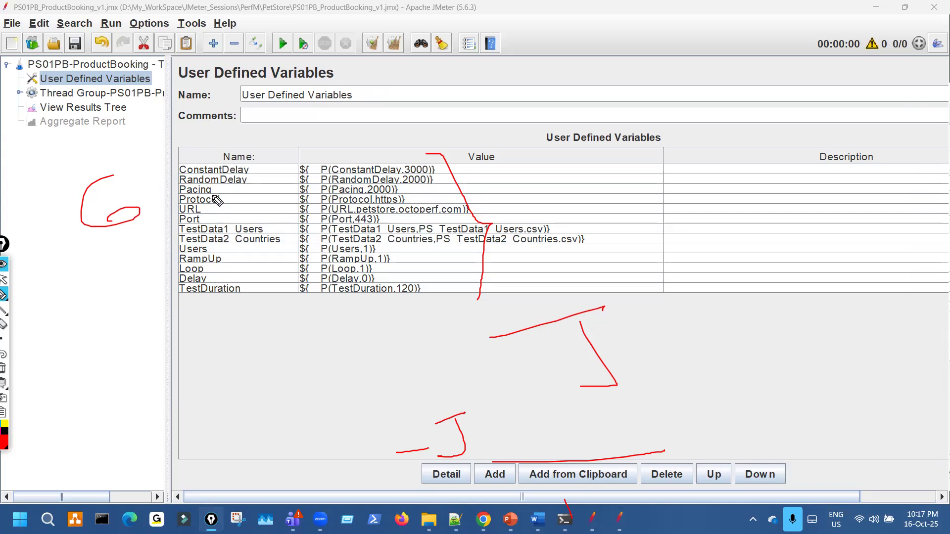
drag(311, 163, 296, 233)
mouse_move(301, 267)
mouse_down()
mouse_move(446, 155)
mouse_move(341, 155)
mouse_up()
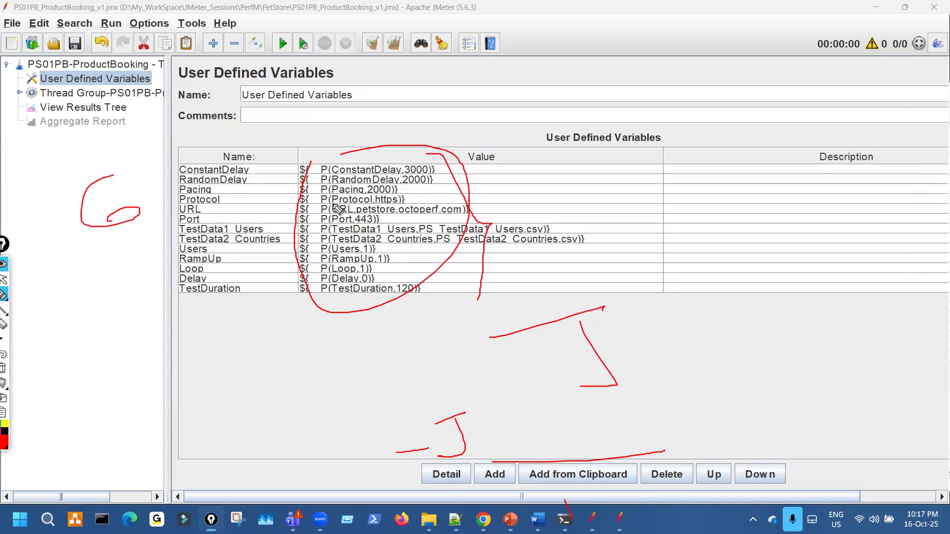
drag(94, 70, 114, 81)
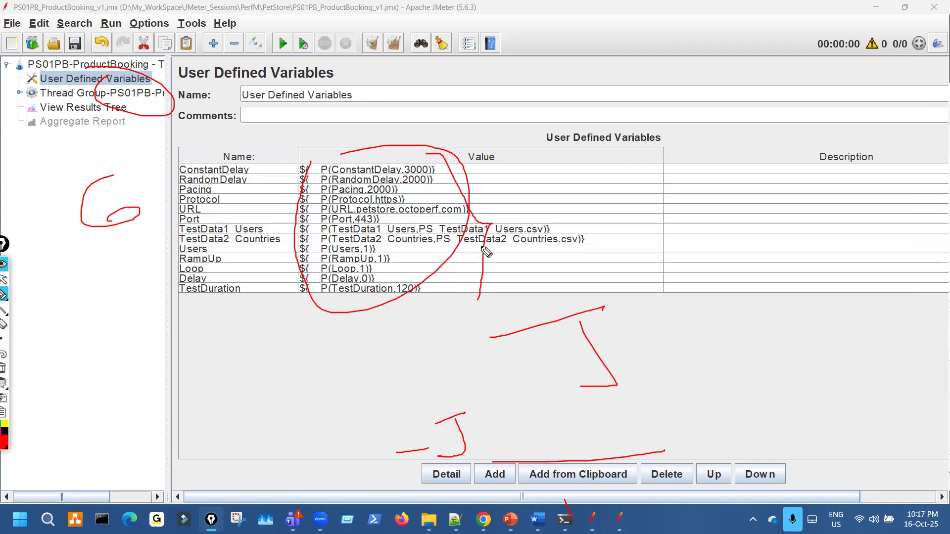
Clear the pen annotations from the screen and return to the normal pointer.
key(ctrl+shift+7)
mouse_move(312, 149)
mouse_down()
mouse_move(283, 238)
mouse_move(448, 275)
mouse_move(420, 245)
mouse_up()
key(ctrl+shift+7)
key(ctrl+shift+2)
click(382, 318)
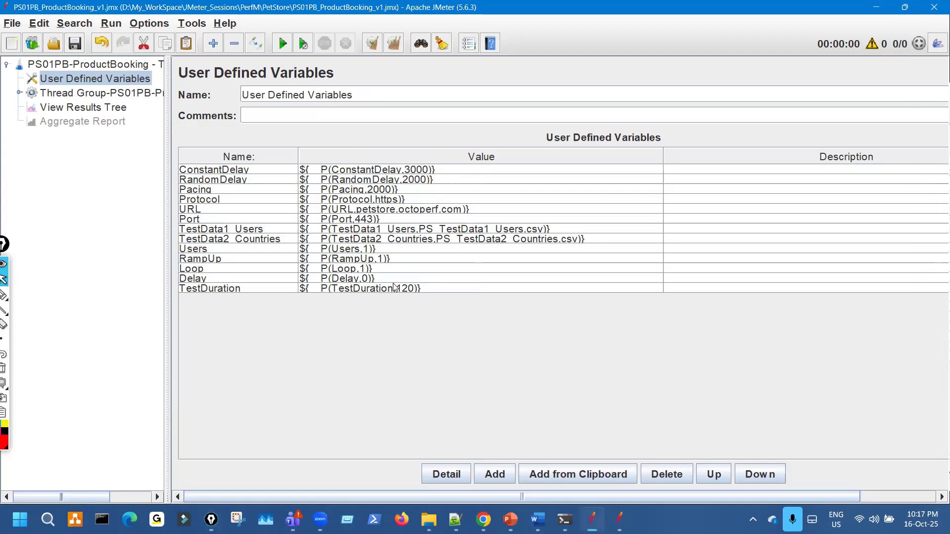
Copy all user defined variables from ConstantDelay to TestDuration and paste them over the two path lines in the Notepad++ file new 1.
click(457, 171)
drag(463, 266, 461, 287)
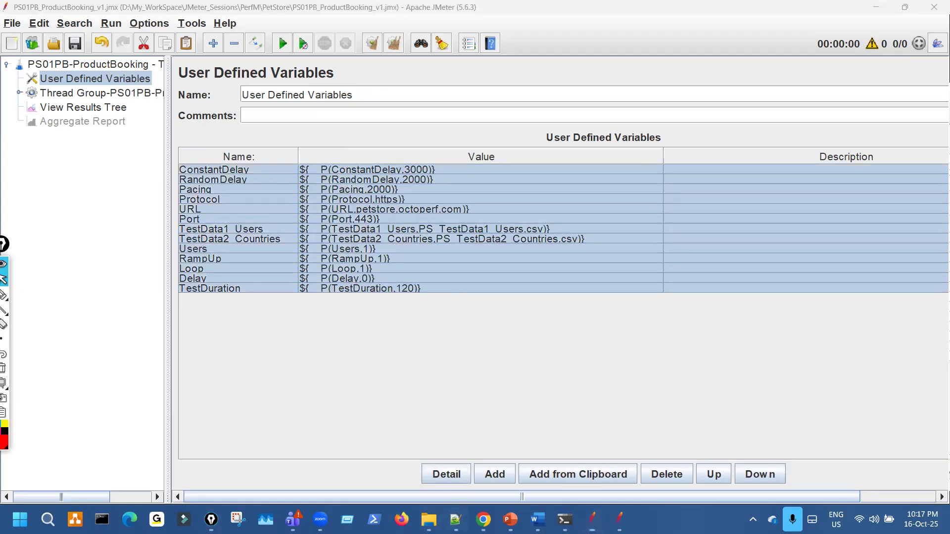
key(alt+Tab)
click(198, 51)
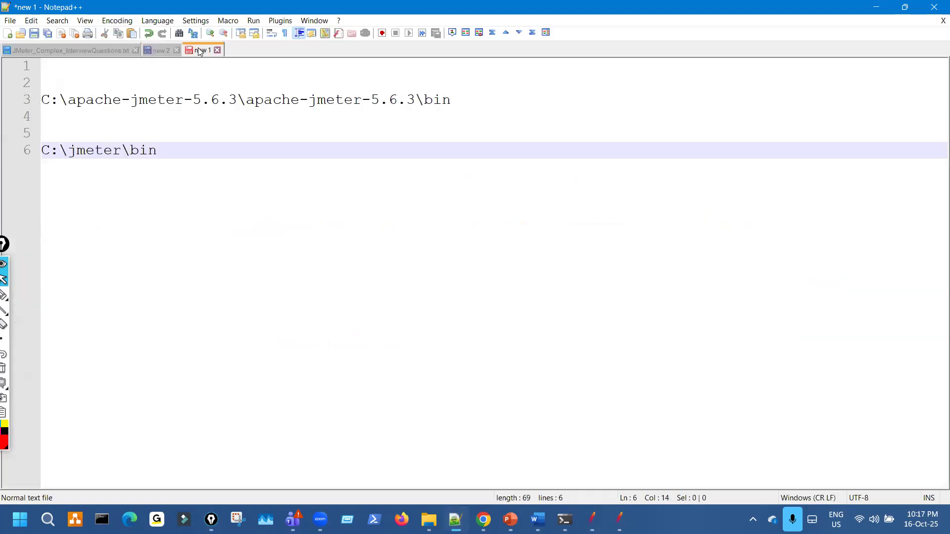
key(shift+Up)
key(shift+Up)
key(shift+Up)
key(shift+Home)
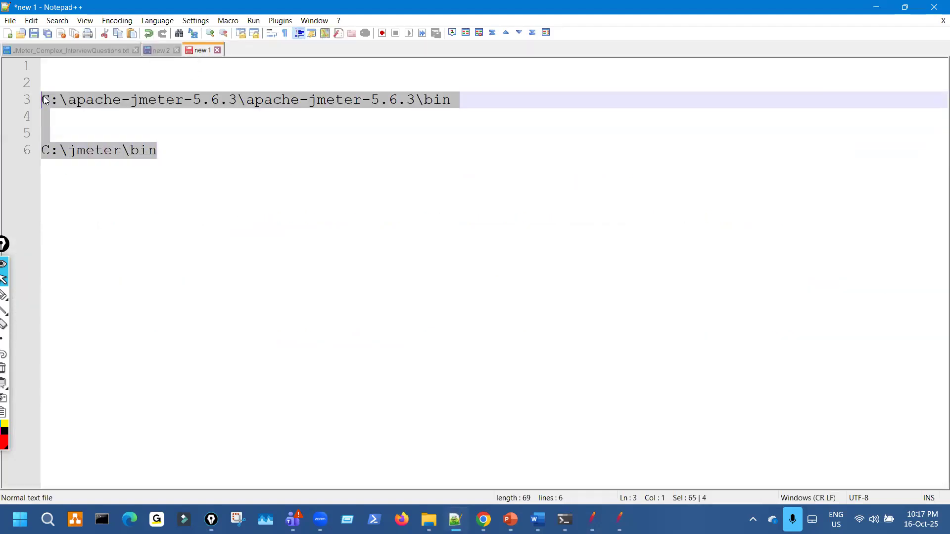
text(ConstantDelay	${__P(ConstantDelay,3000)}	 RandomDelay	${__P(RandomDelay,2000)}	 Pacing	${__P(Pacing,2000)}	 Protocol	${__P(Protocol,https)}	 URL	${__P(URL,petstore.octoperf.com)}	 Port	${__P(Port,443)}	 TestData1_Users	${__P(TestData1_Users,PS_TestData1_Users.csv)}	 TestData2_Countries	${__P(TestData2_Countries,PS_TestData2_Countries.csv)}	 Users	${__P(Users,1)}	 RampUp	${__P(RampUp,1)}	 Loop	${__P(Loop,1)}	 Delay	${__P(Delay,0)}	 TestDuration	${__P(TestDuration,120)})
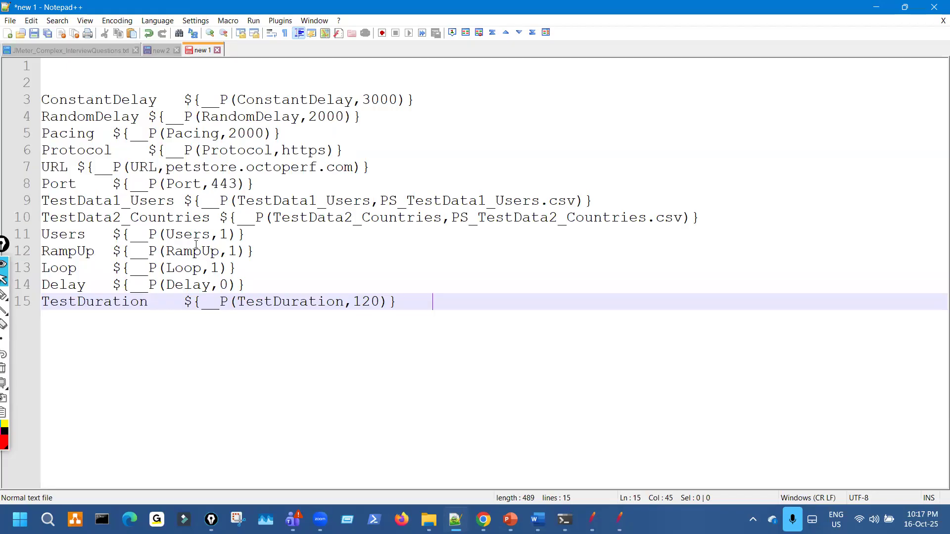
Insert a blank line below the ConstantDelay row.
click(184, 100)
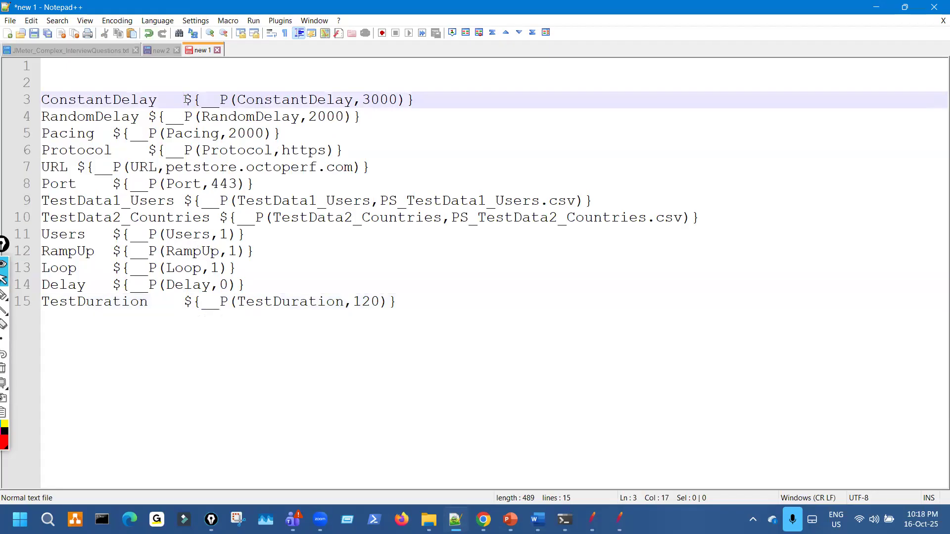
key(End)
key(Return)
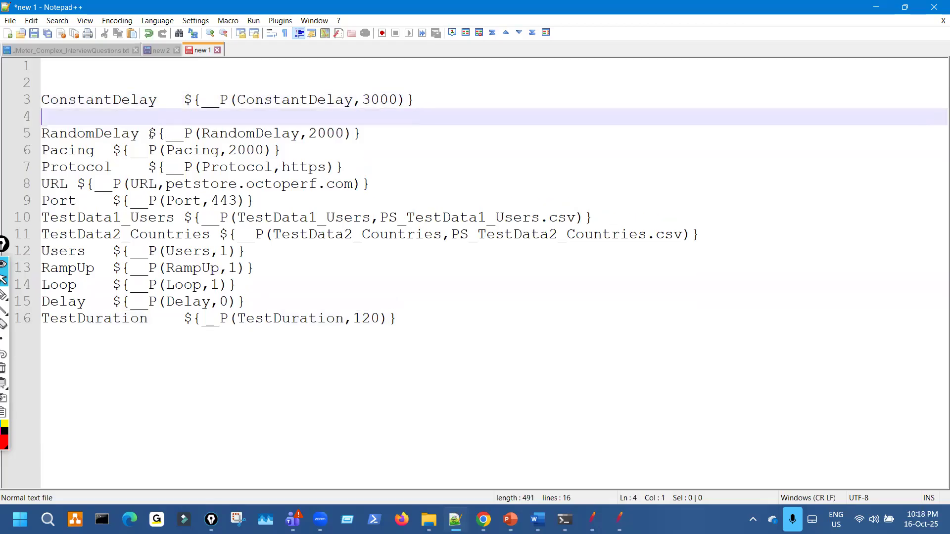
Indent the __P() values of RandomDelay, Pacing, URL and Port with tabs so the columns begin to line up.
click(150, 134)
key(Tab)
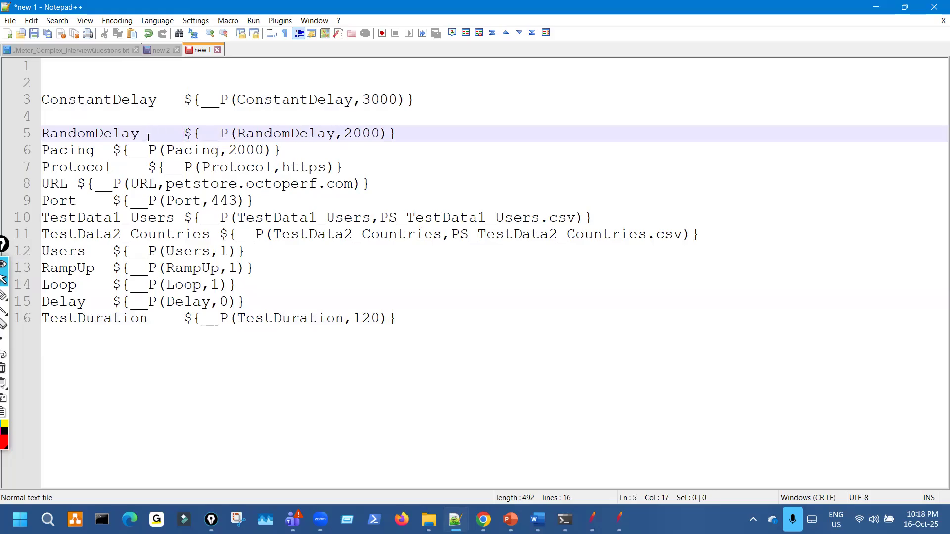
click(116, 150)
key(Tab)
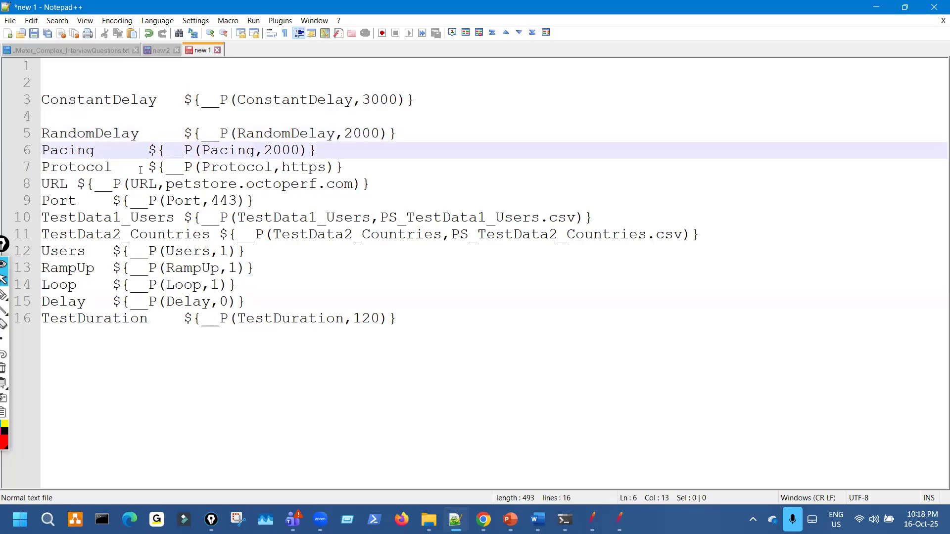
click(81, 183)
key(Tab)
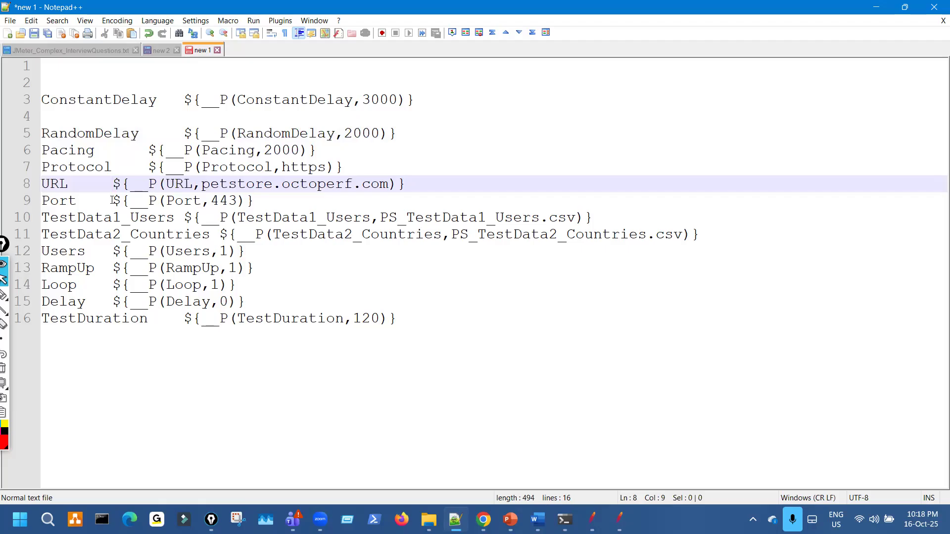
key(Tab)
click(113, 201)
key(Tab)
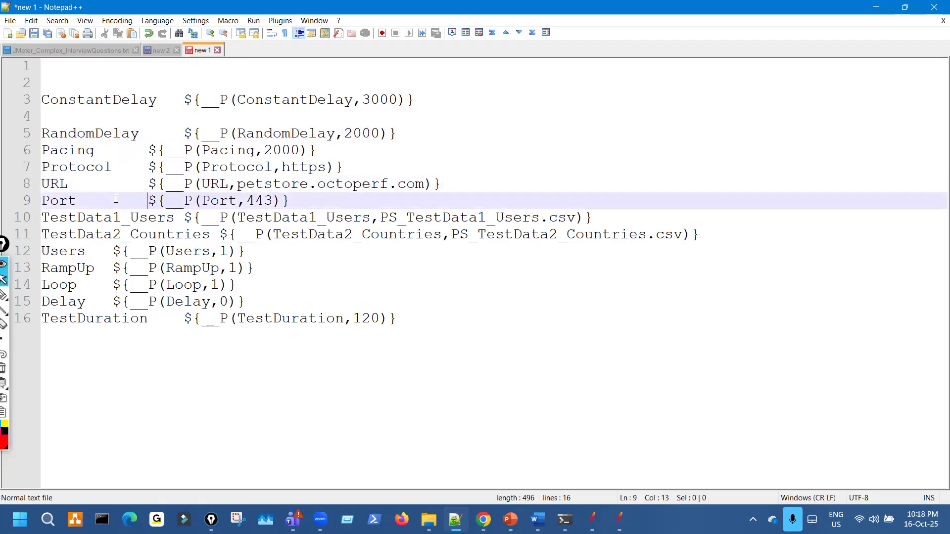
Shift the Pacing, Protocol, URL and Port values one more tab stop to align with the ConstantDelay value.
click(151, 150)
key(Tab)
click(150, 167)
key(Tab)
click(149, 184)
key(Tab)
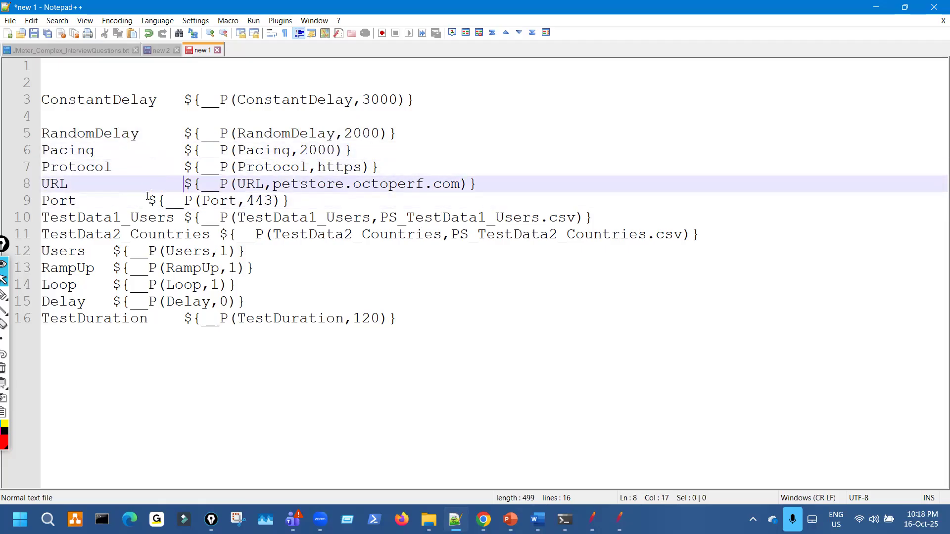
click(148, 200)
key(Tab)
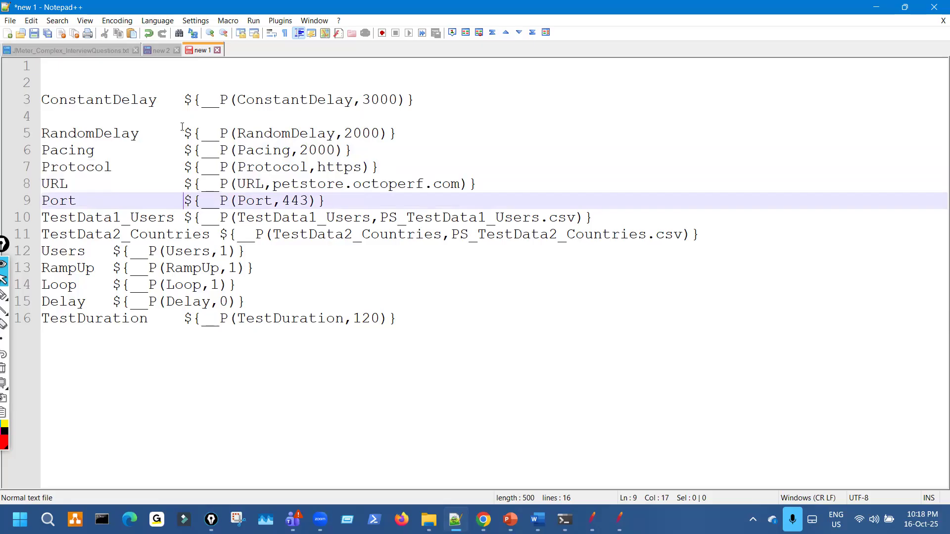
Indent the ConstantDelay, RandomDelay and Pacing values further toward the column of the TestData2_Countries value.
click(185, 99)
key(Tab)
click(184, 133)
key(Tab)
click(183, 149)
key(Tab)
key(Tab)
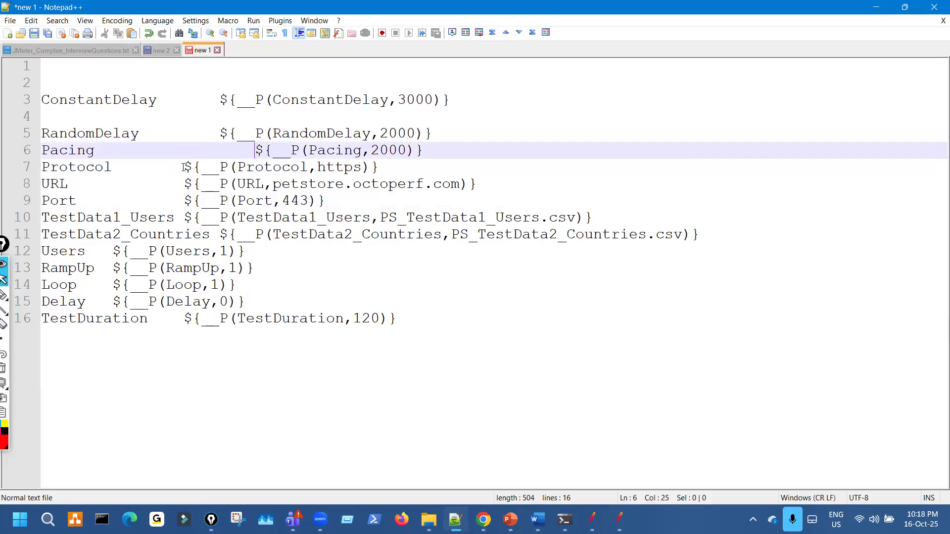
Align the Protocol, URL, Port and TestData1_Users values with the TestData2_Countries value.
click(183, 167)
key(Tab)
click(184, 184)
key(Tab)
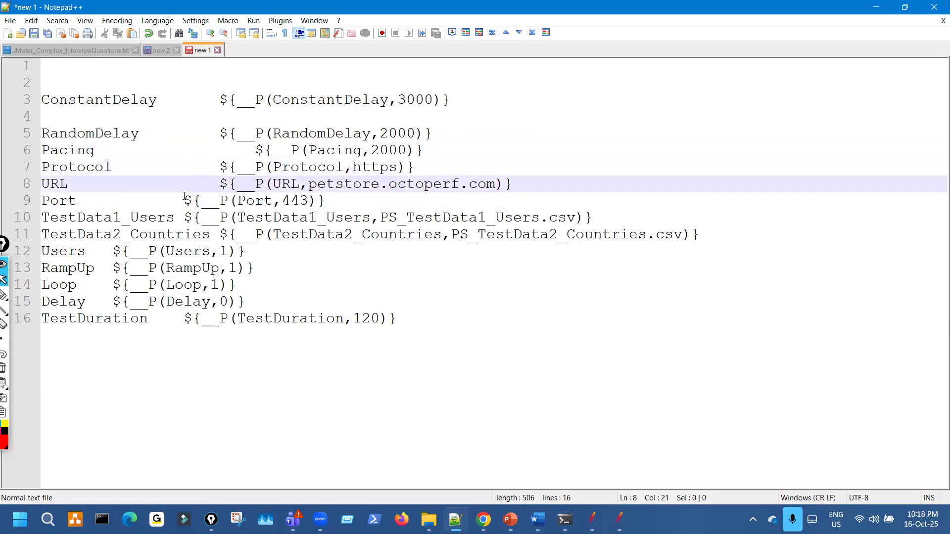
click(184, 201)
key(Tab)
click(186, 217)
key(Tab)
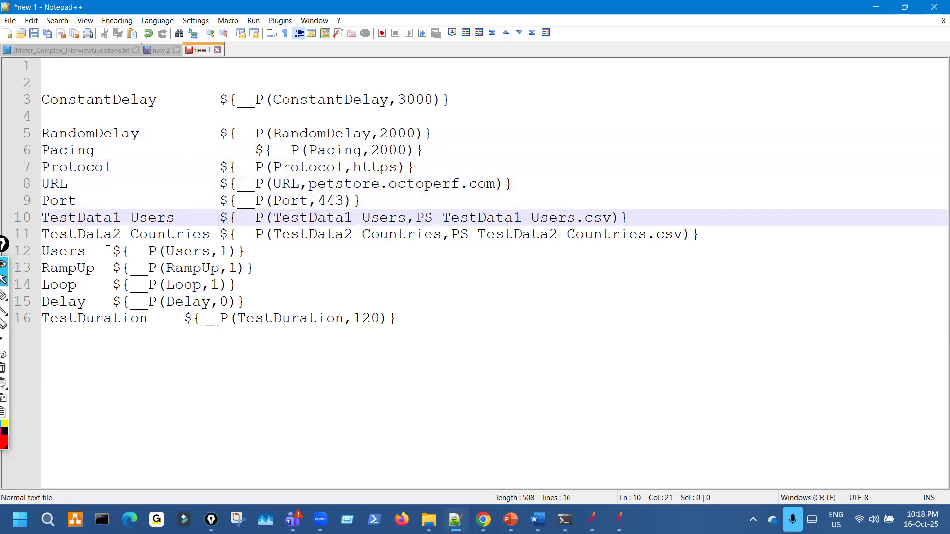
Indent the values of Users, RampUp, Loop and Delay by one tab stop.
click(108, 251)
key(Tab)
click(110, 267)
key(Tab)
click(110, 284)
key(Tab)
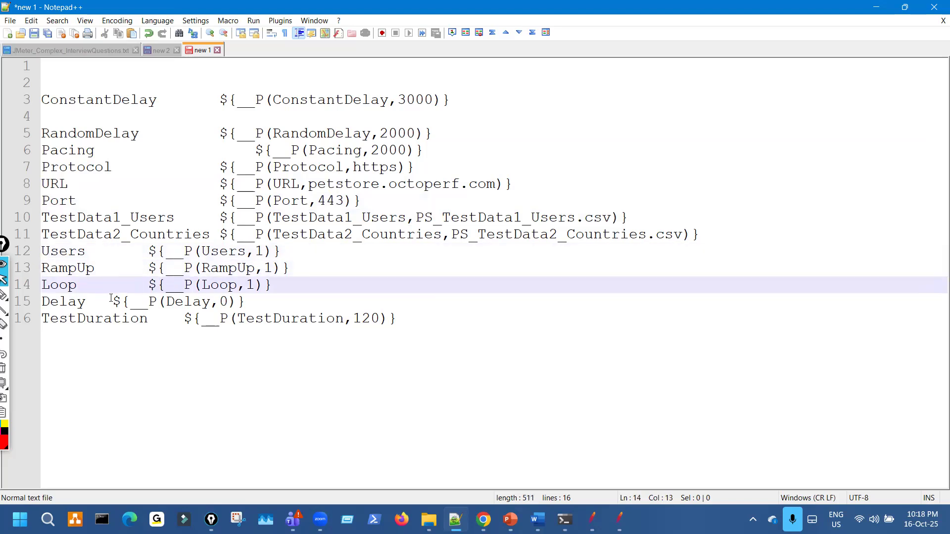
click(111, 301)
key(Tab)
Move the Users, RampUp and Loop values two more tab stops to match the common value column.
click(137, 251)
key(Tab)
key(Tab)
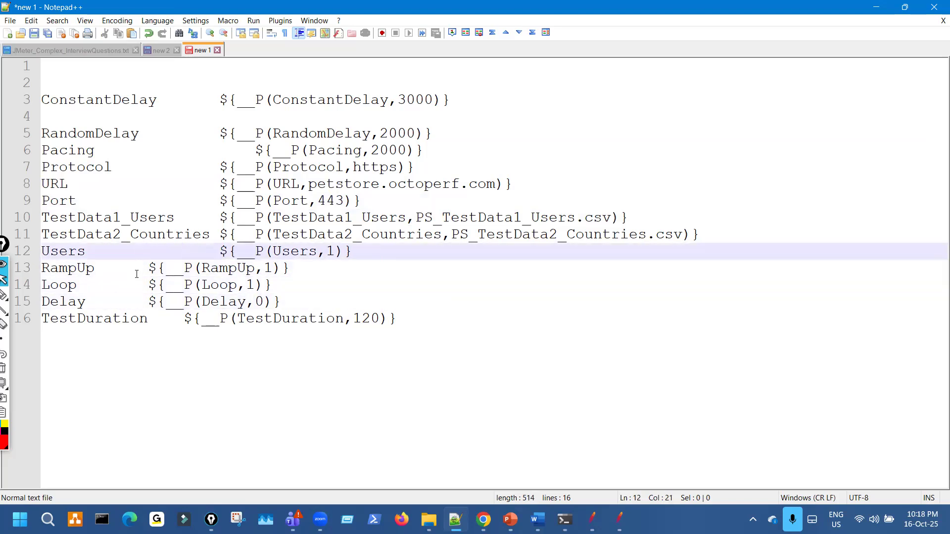
click(142, 268)
key(Tab)
key(Tab)
click(147, 285)
key(Tab)
key(Tab)
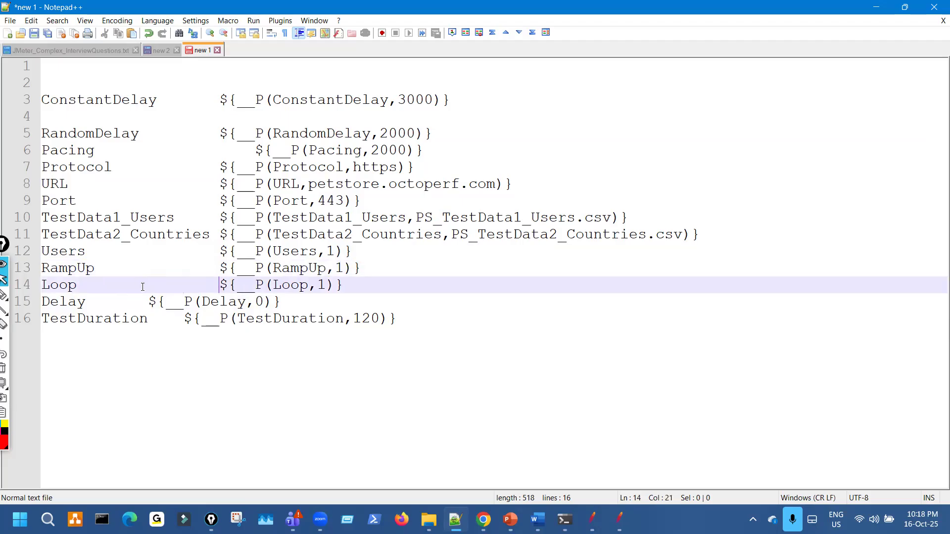
Align the Delay and TestDuration values with the value column and remove the extra tab before the Pacing value.
click(146, 302)
key(Tab)
key(Tab)
click(179, 318)
key(Tab)
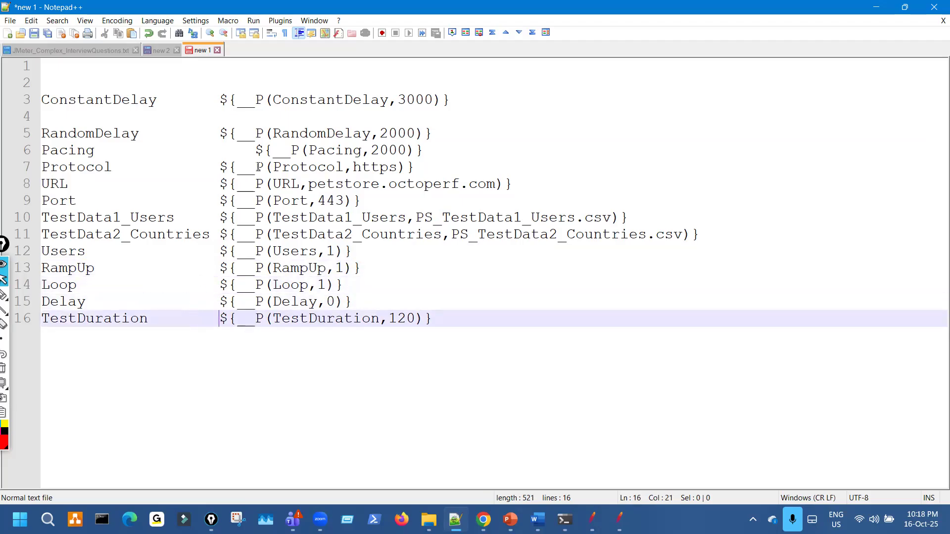
click(259, 148)
key(BackSpace)
Insert a blank line after each of the RandomDelay, Pacing, Protocol and URL rows.
click(460, 133)
key(BackSpace)
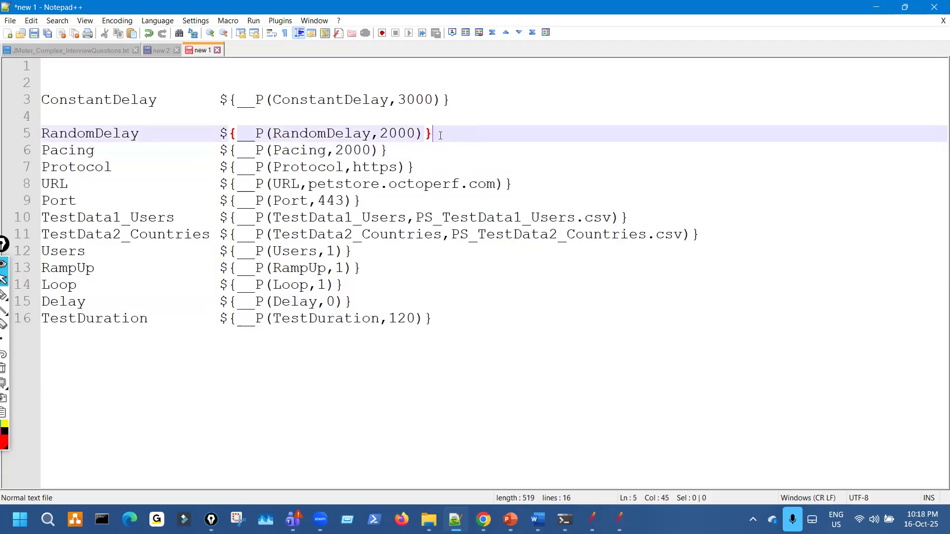
key(Return)
click(497, 167)
key(Return)
click(495, 200)
key(Return)
click(527, 231)
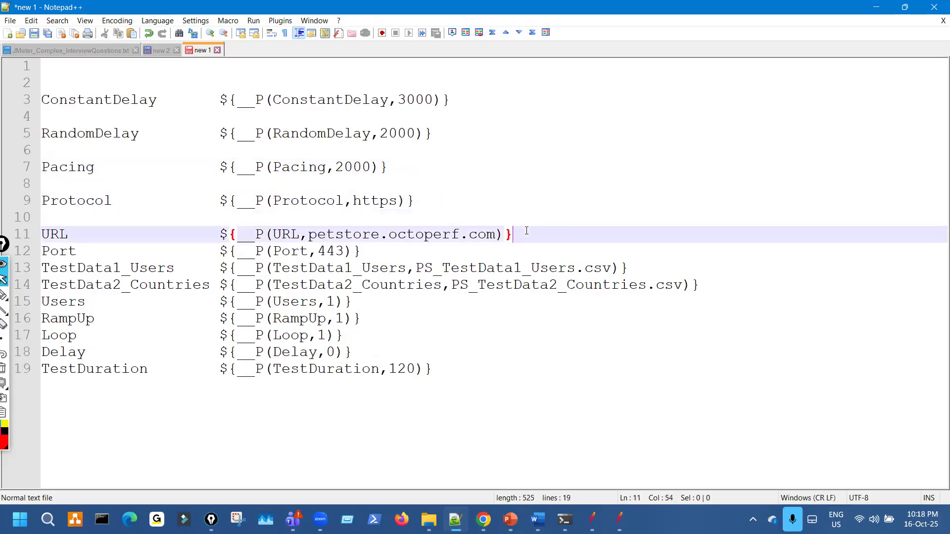
key(Return)
Insert a blank line after each of the Port, TestData1_Users and TestData2_Countries rows.
click(411, 267)
key(Return)
click(651, 302)
key(Return)
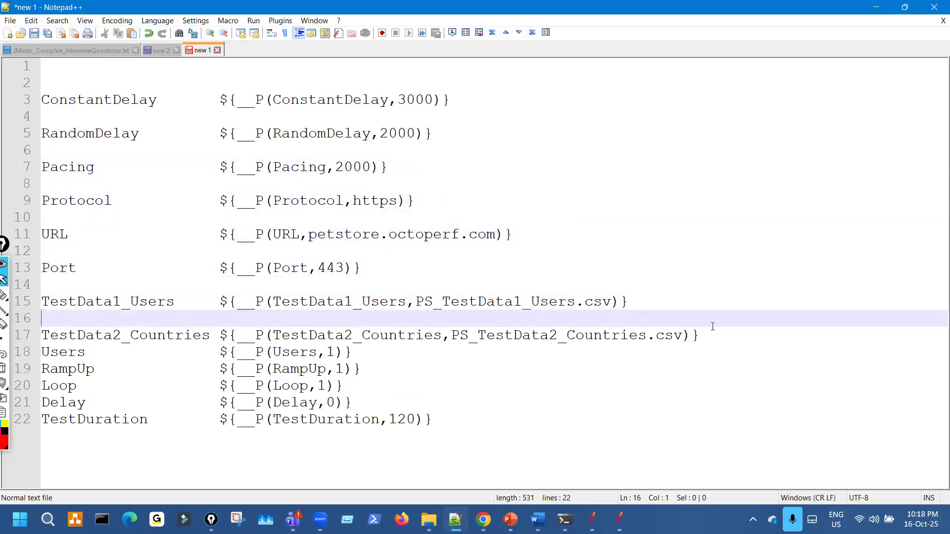
click(703, 335)
key(Return)
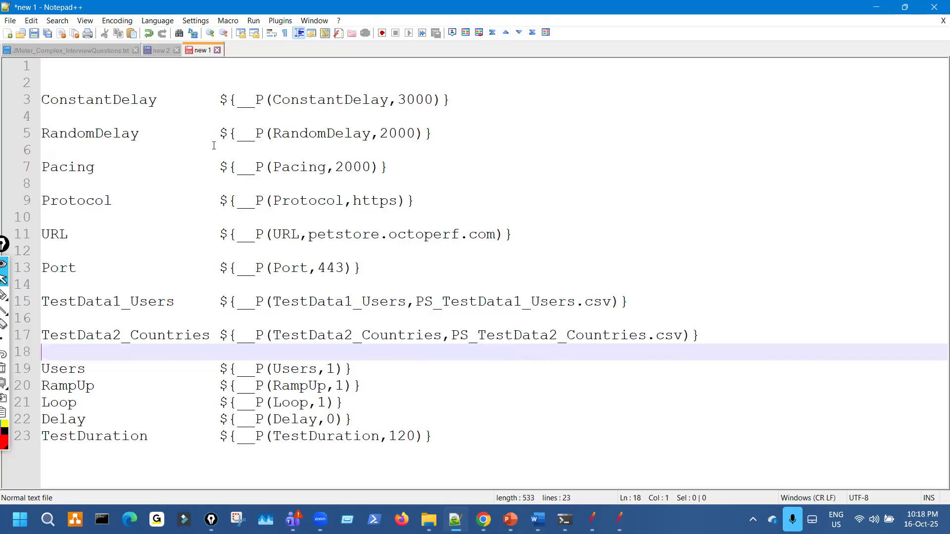
Remove the two empty lines above the ConstantDelay row.
click(44, 99)
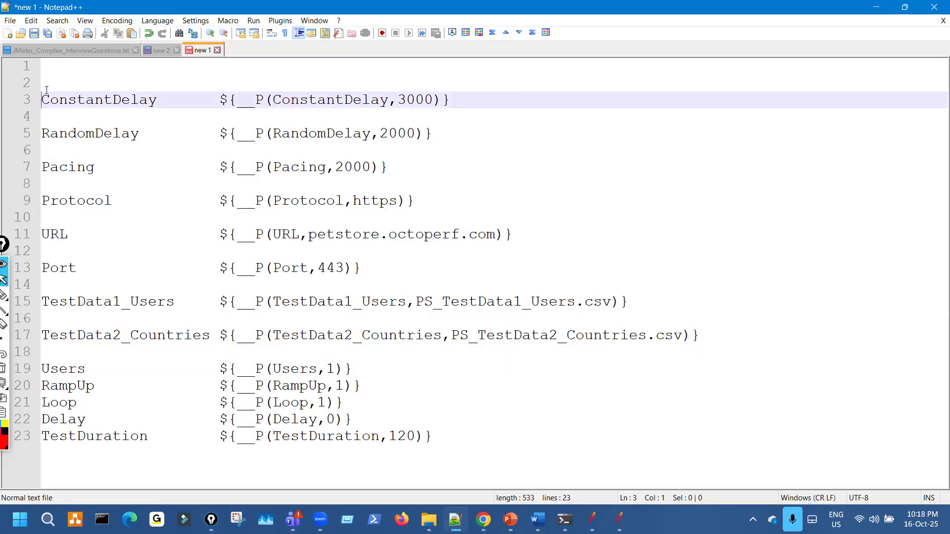
key(BackSpace)
key(BackSpace)
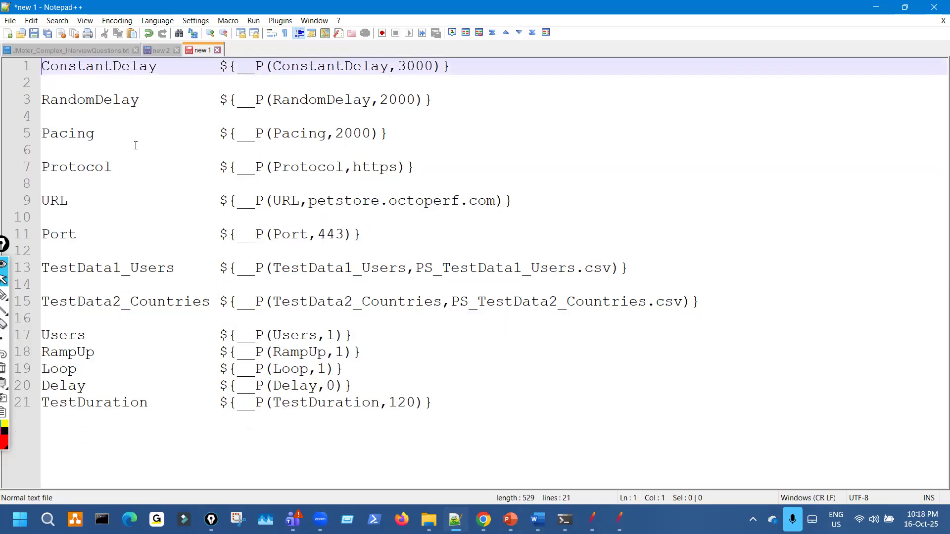
scroll(135, 145, down, 1)
scroll(339, 268, up, 1)
Mark the variable names and their __P() values with pen strokes, and clear the strokes again.
key(ctrl+shift+3)
drag(99, 79, 127, 229)
drag(358, 85, 420, 297)
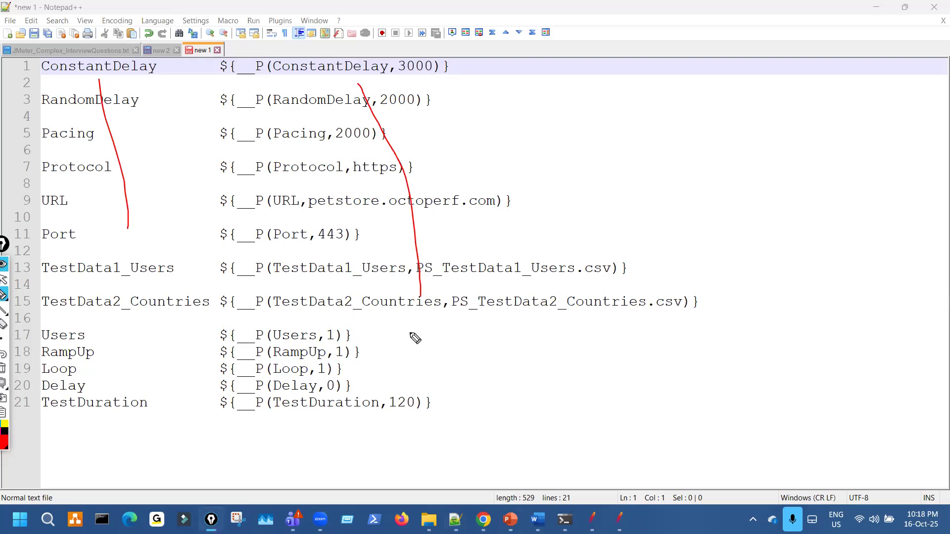
key(ctrl+shift+7)
key(ctrl+shift+2)
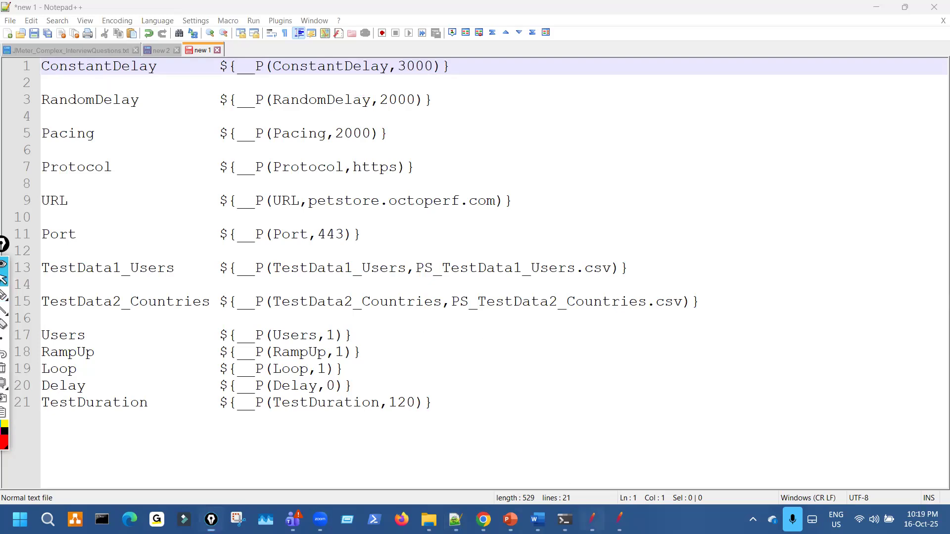
Switch back to the PS01PB_ProductBooking test plan in JMeter, widen its tree and expand the thread group.
click(593, 520)
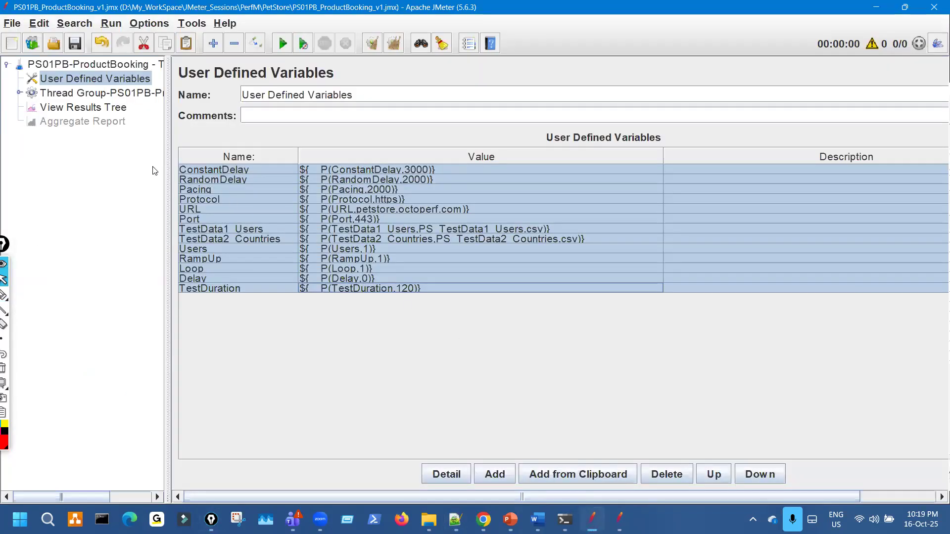
drag(166, 152, 201, 153)
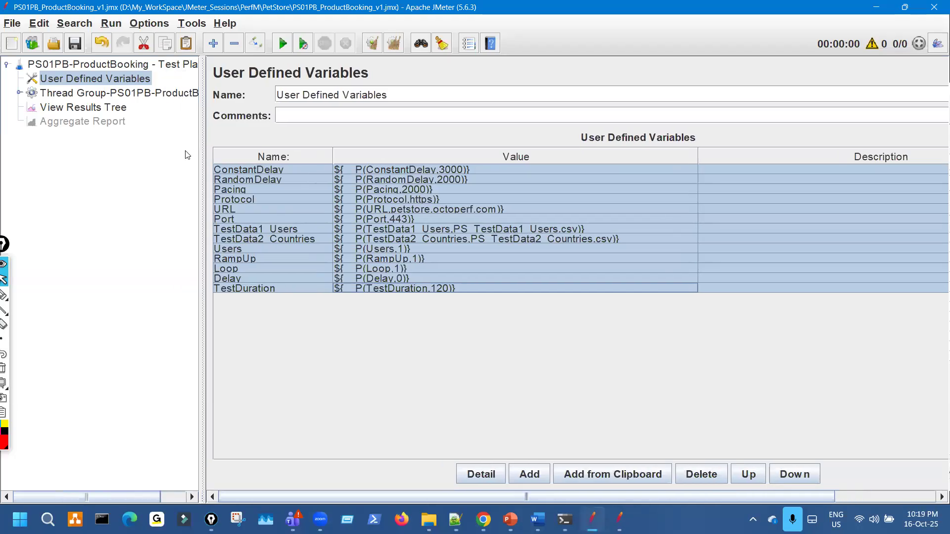
click(20, 93)
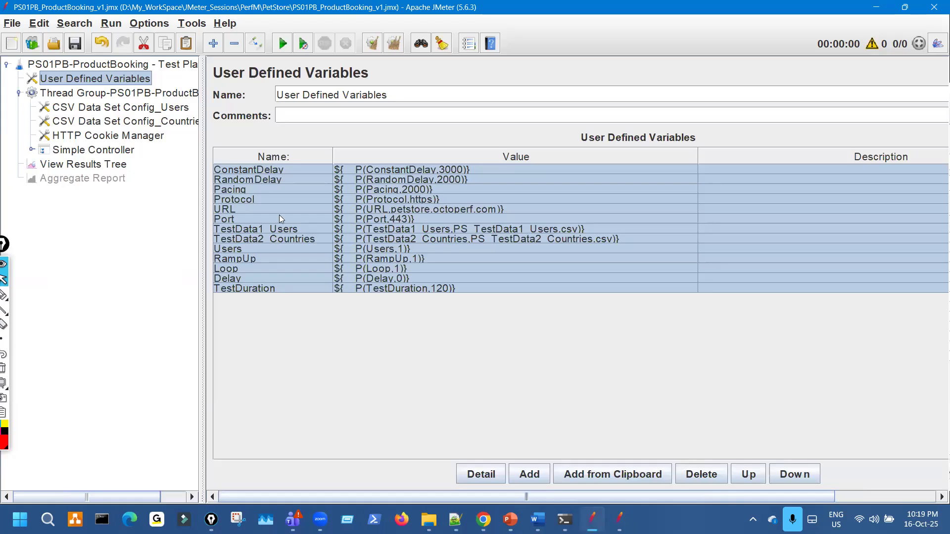
Bring up the second JMeter window with the empty test plan and zoom its interface in three times.
click(621, 515)
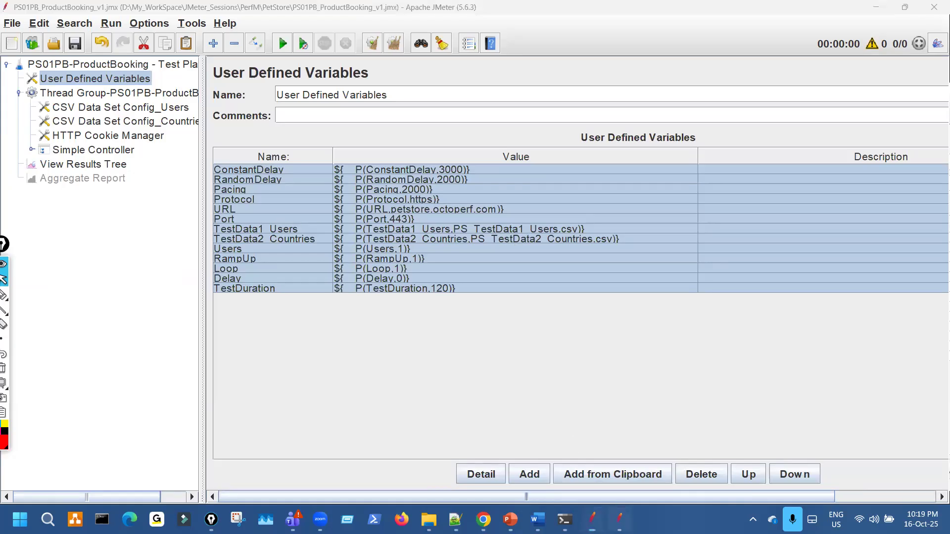
click(212, 65)
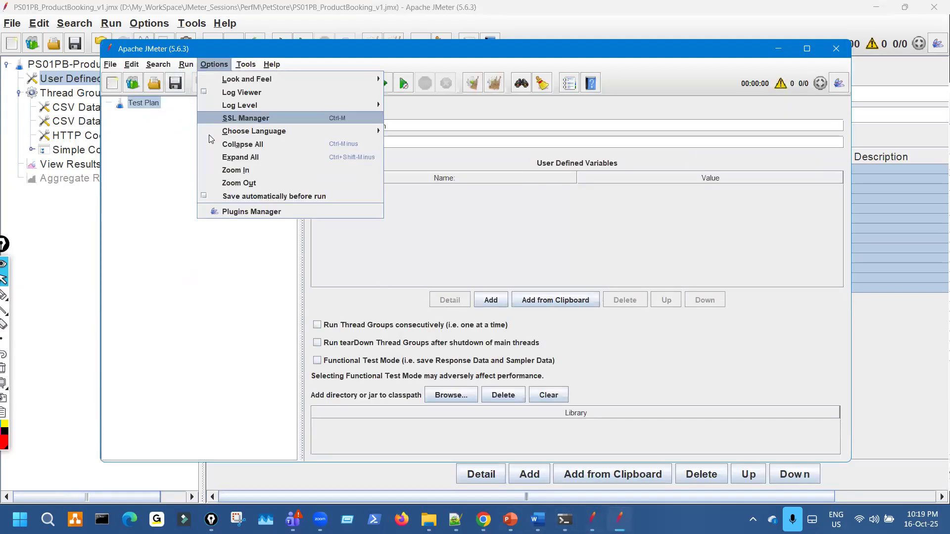
click(233, 169)
click(219, 65)
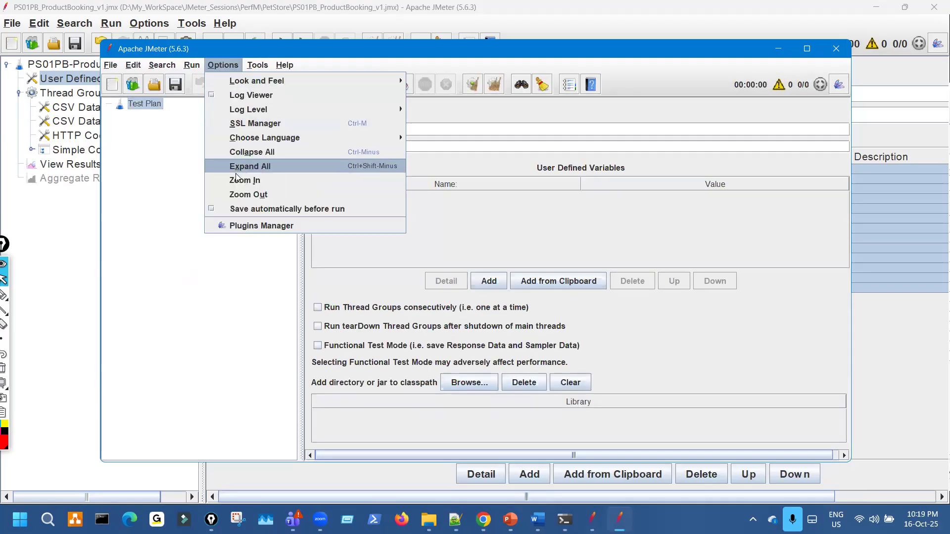
click(242, 180)
click(231, 65)
click(250, 180)
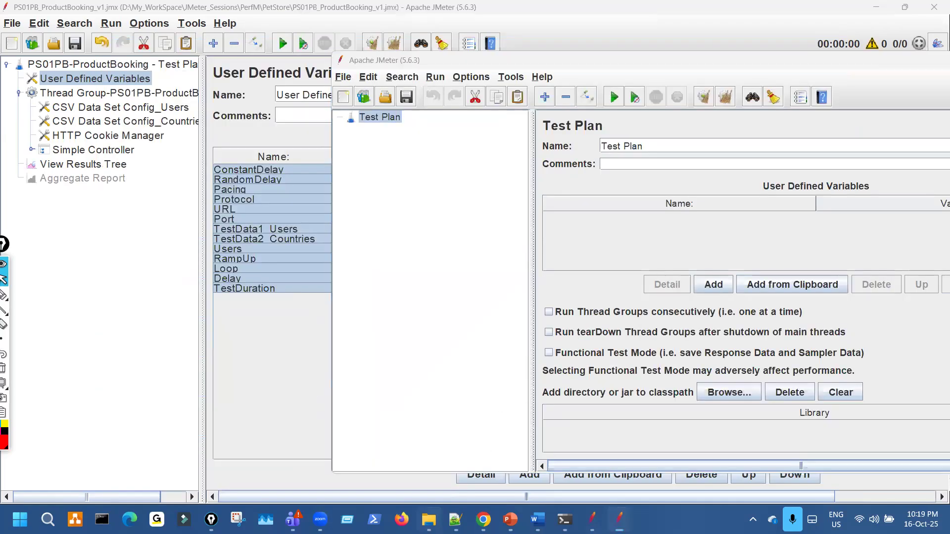
Open PS02UR_UserRegistration_v1.jmx from the PetStore folder in the second JMeter window and show its User Defined Variables.
click(429, 519)
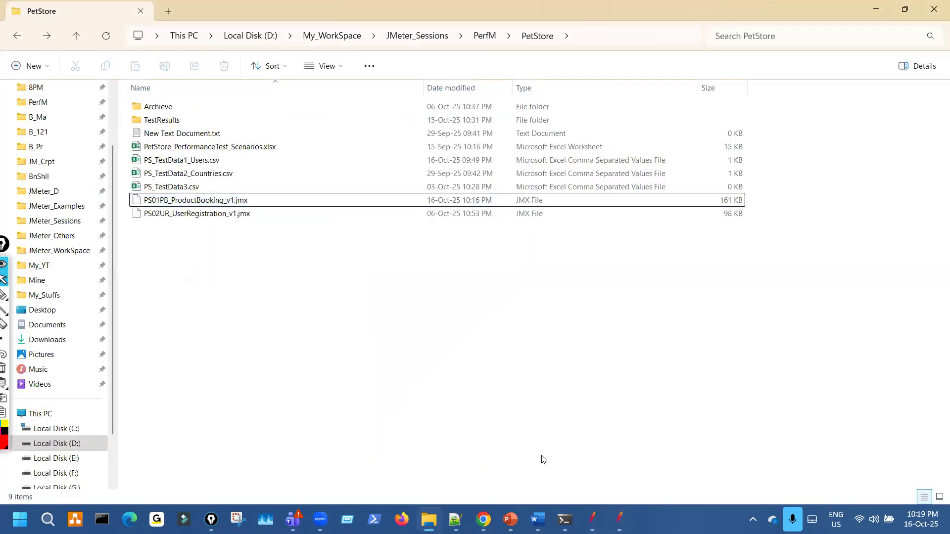
click(619, 519)
drag(230, 214, 446, 173)
click(733, 212)
click(734, 236)
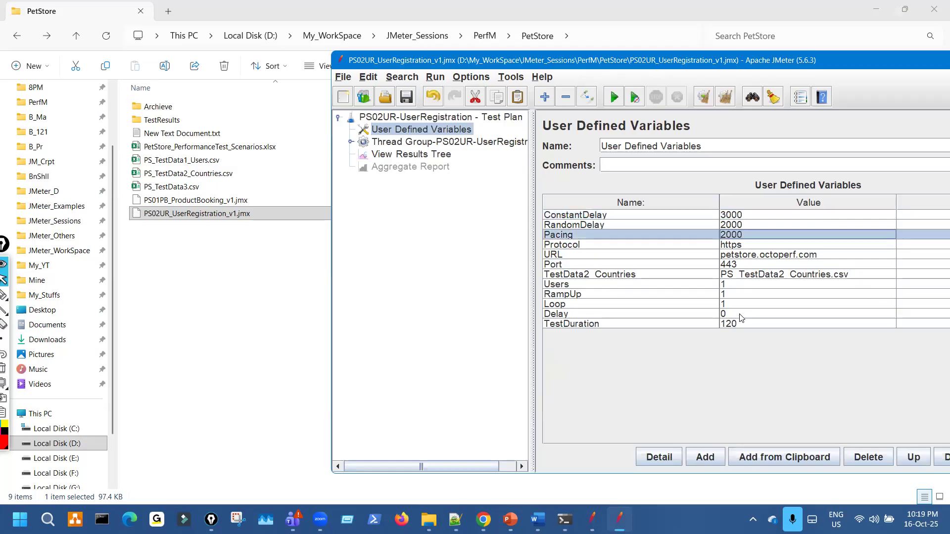
Copy the User Defined Variables element from PS01PB_ProductBooking into the PS02UR-UserRegistration test plan, directly below the existing one.
mouse_move(592, 520)
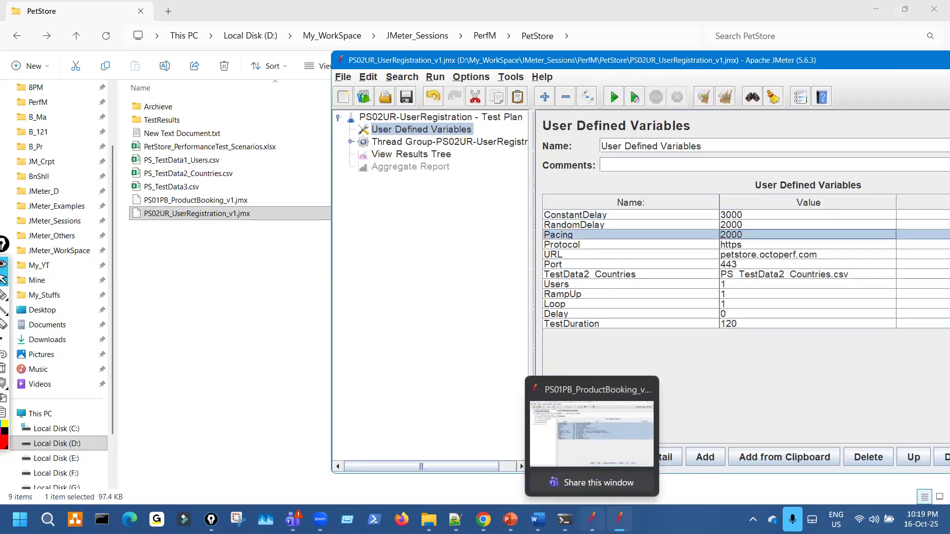
click(592, 519)
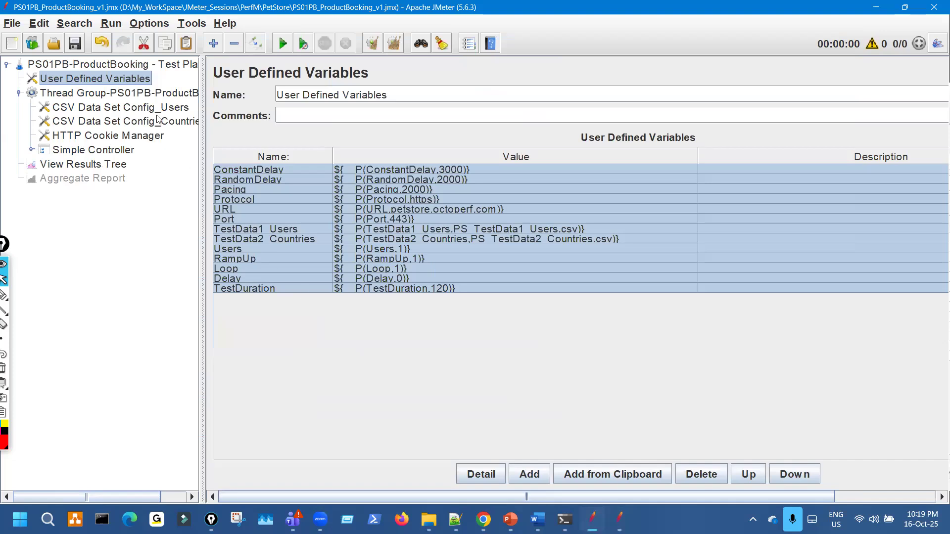
click(144, 93)
click(140, 79)
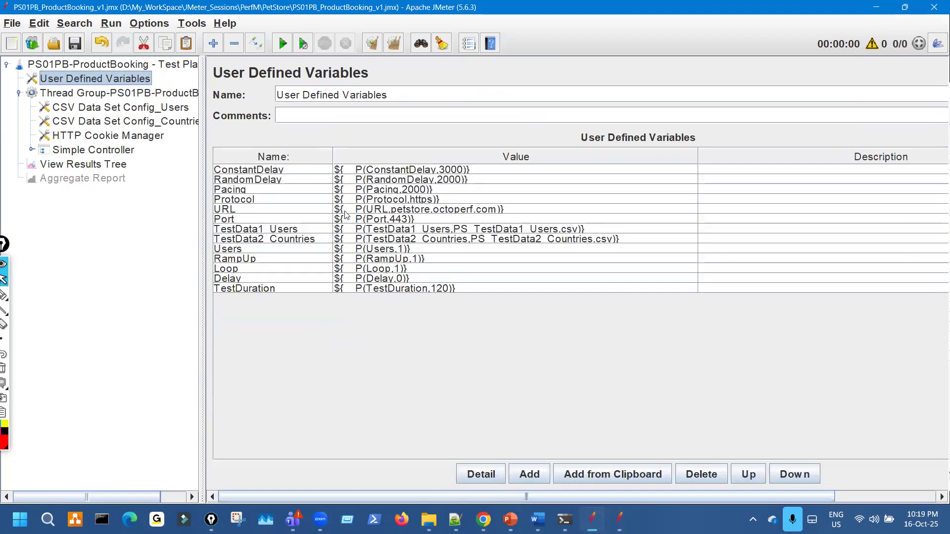
click(620, 520)
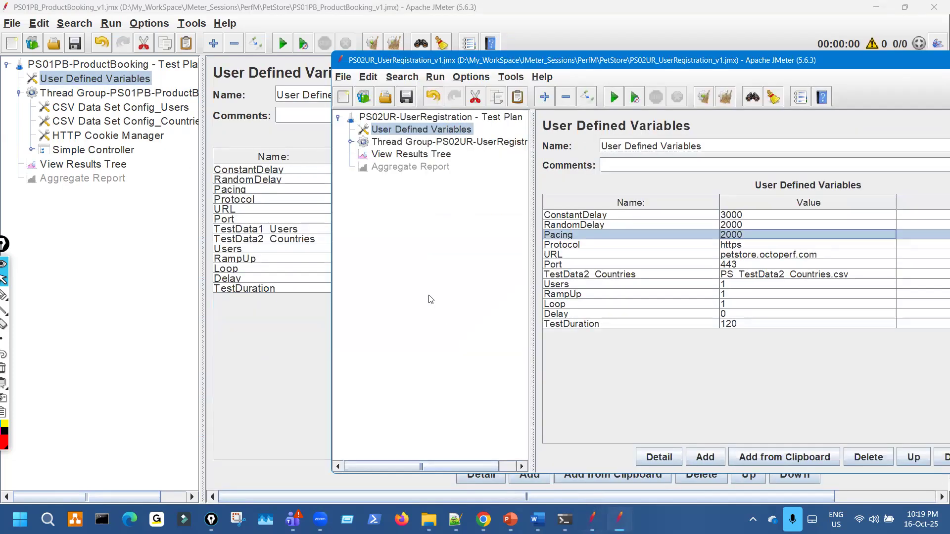
click(421, 117)
key(ctrl+v)
drag(447, 181, 458, 130)
click(458, 129)
drag(543, 65, 427, 66)
Compare the original and pasted User Defined Variables elements, and delete the TestData1_Users variable from the pasted one.
click(349, 143)
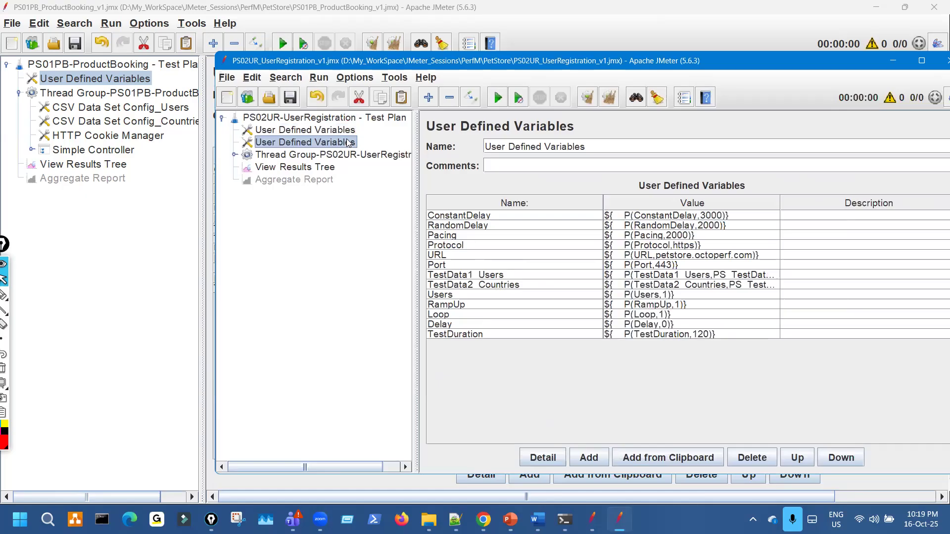
click(349, 130)
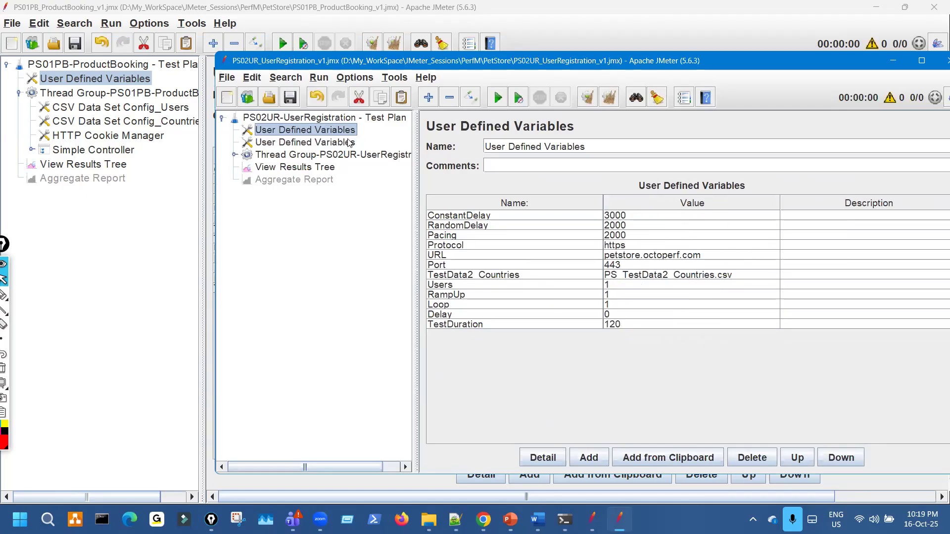
click(349, 143)
click(349, 131)
click(349, 143)
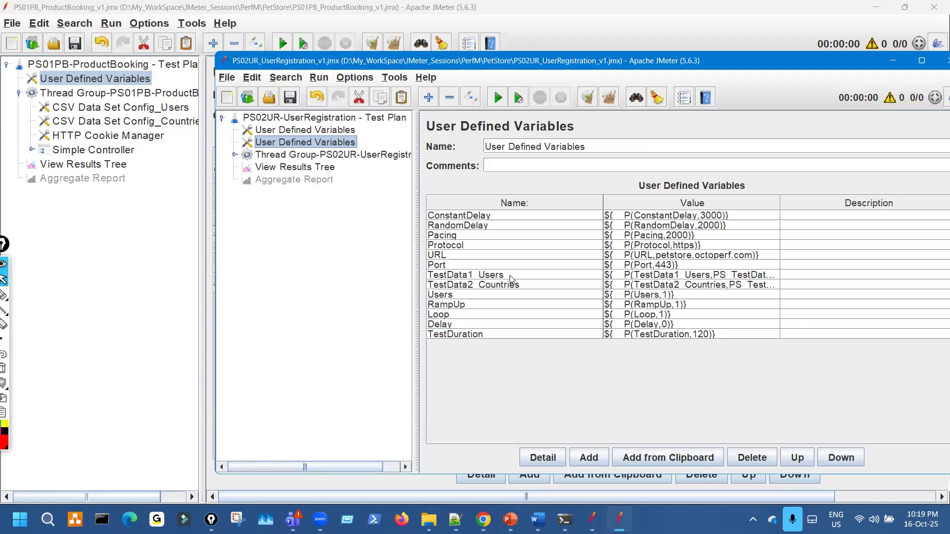
click(511, 276)
click(752, 458)
click(344, 130)
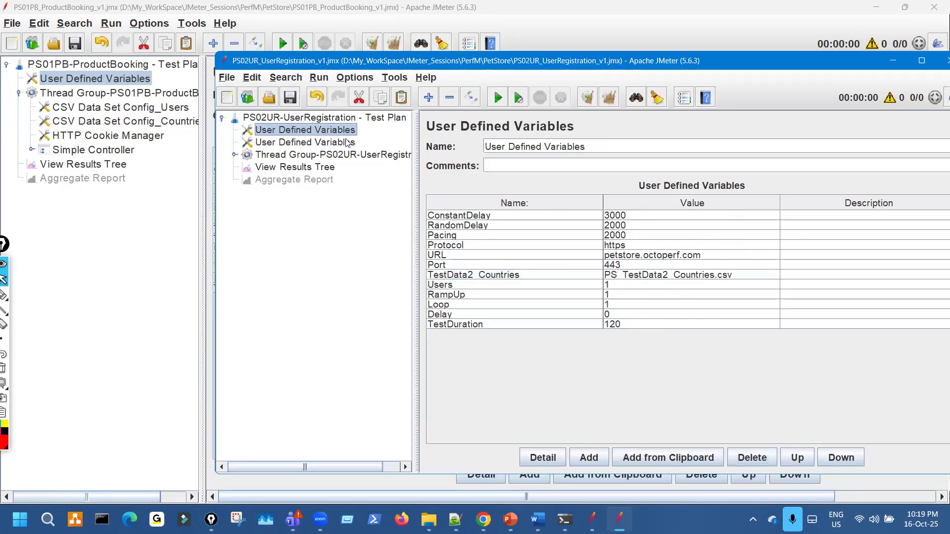
click(348, 143)
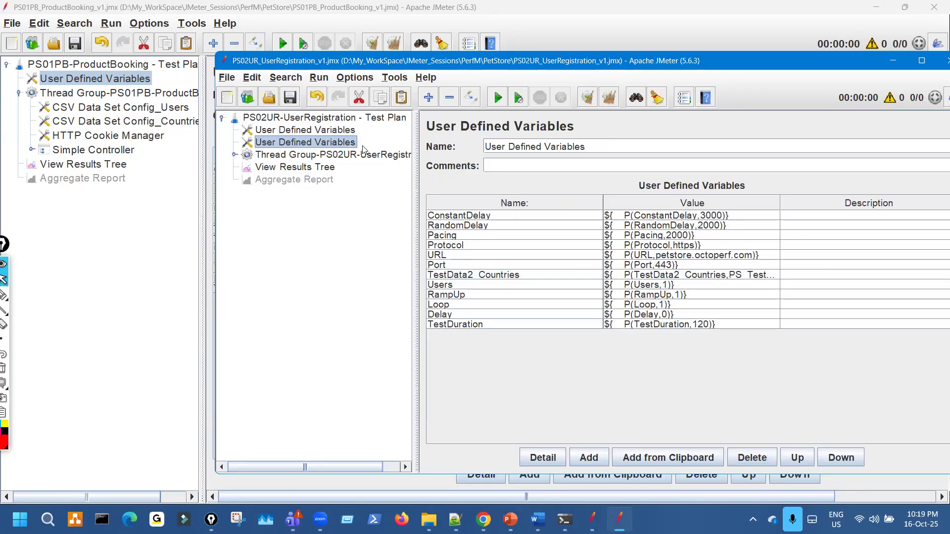
Remove the original User Defined Variables element with the plain values and disable View Results Tree.
click(349, 131)
click(358, 97)
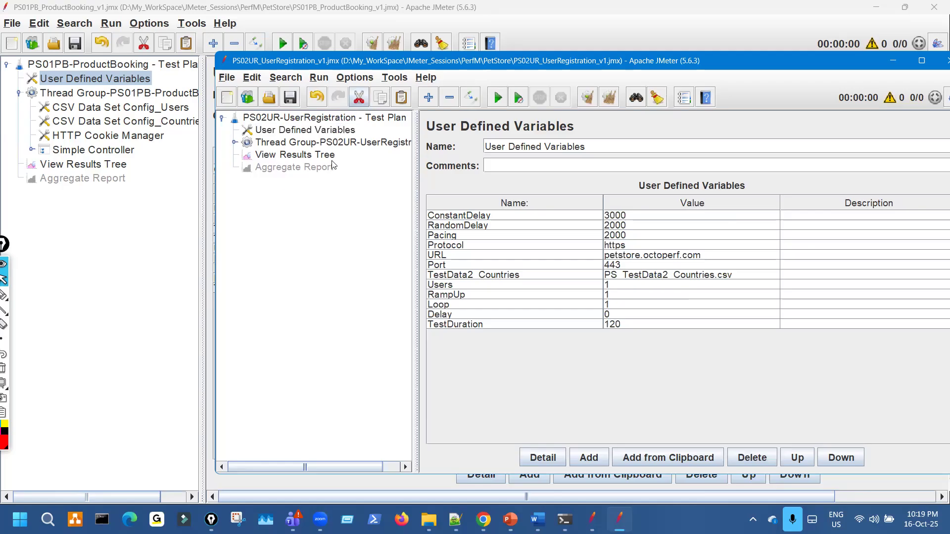
click(322, 157)
key(ctrl+t)
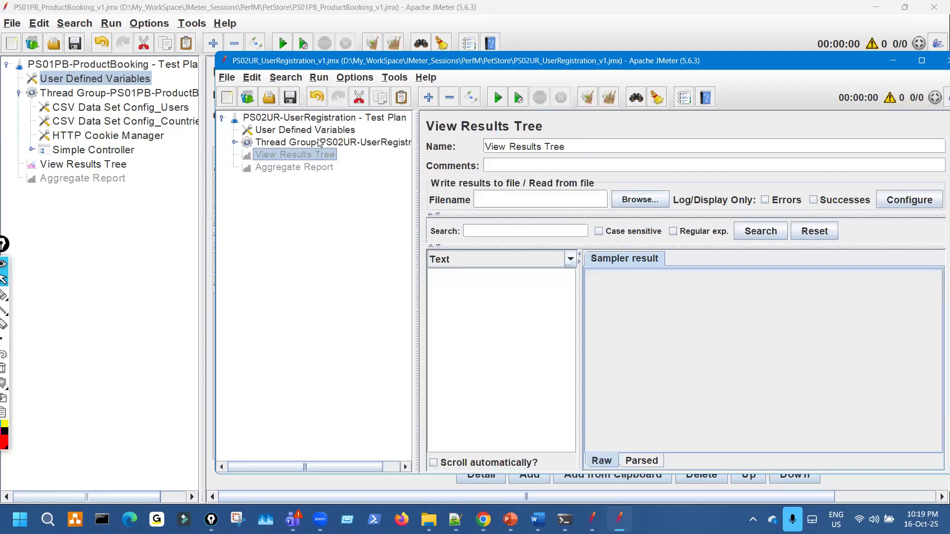
Check the __P() values of the remaining User Defined Variables element and save the PS02UR_UserRegistration_v1 test plan.
click(321, 134)
click(665, 226)
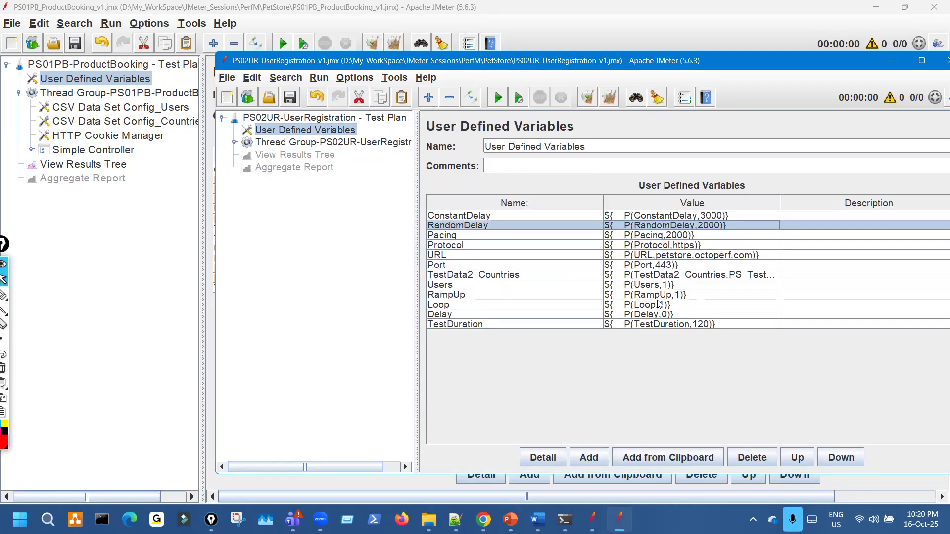
click(290, 97)
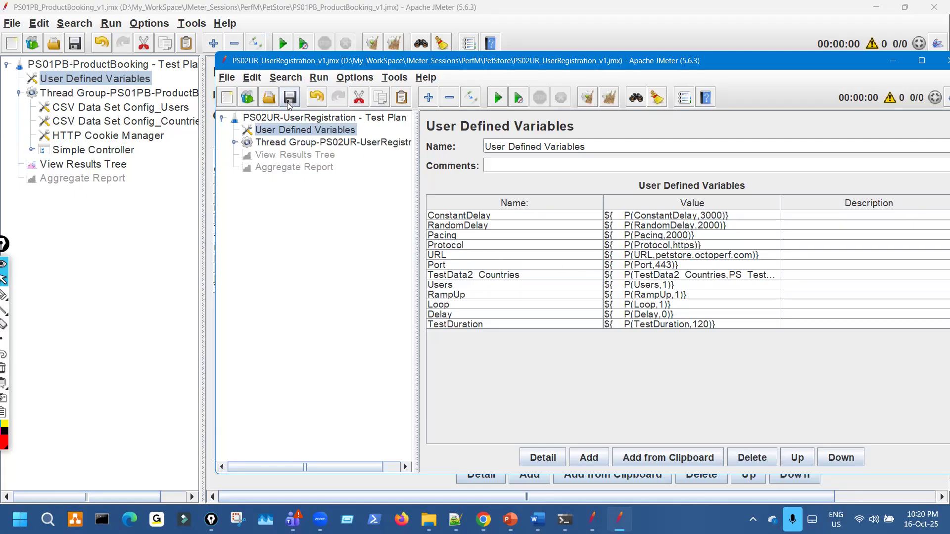
Switch to the PowerPoint slides and review the topics on __P() parameters, custom properties files, stopping tests and JTL result files.
click(108, 314)
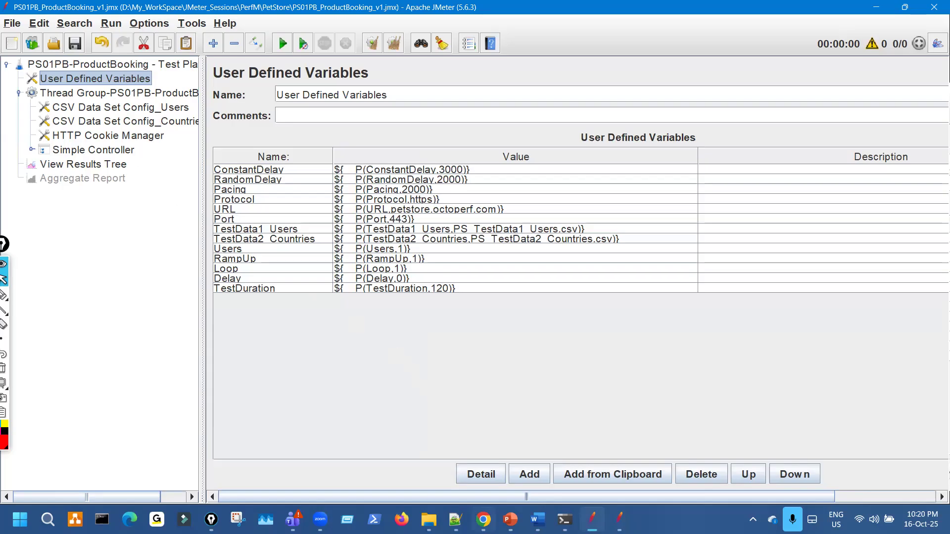
mouse_move(483, 519)
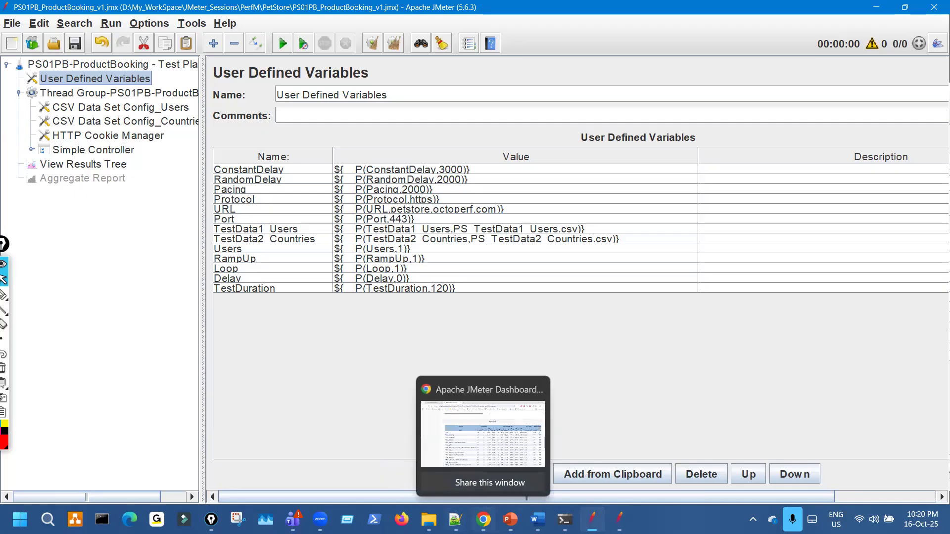
click(492, 500)
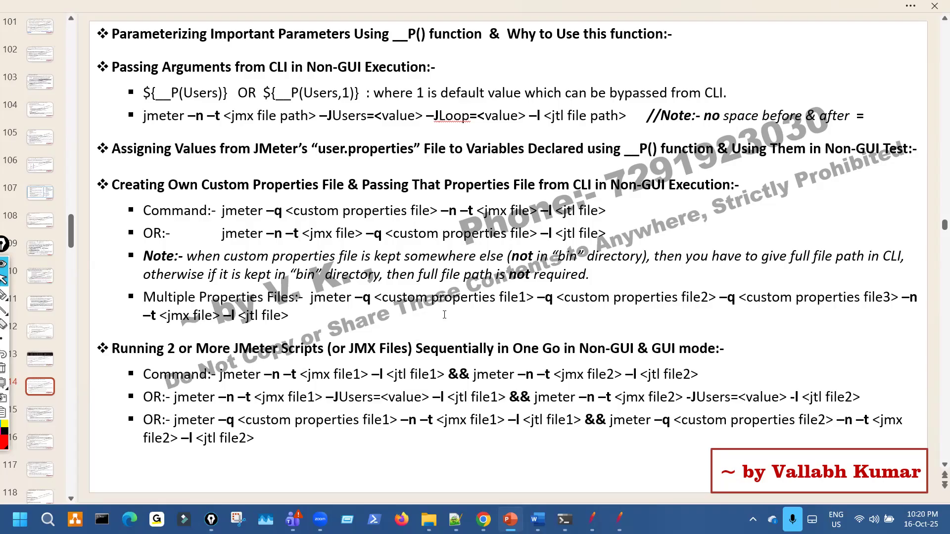
scroll(445, 315, down, 1)
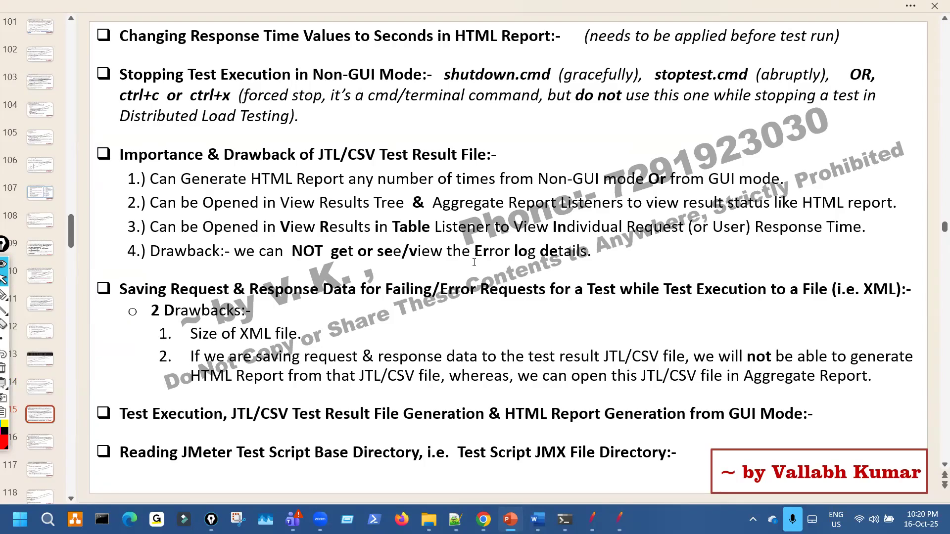
scroll(474, 262, up, 1)
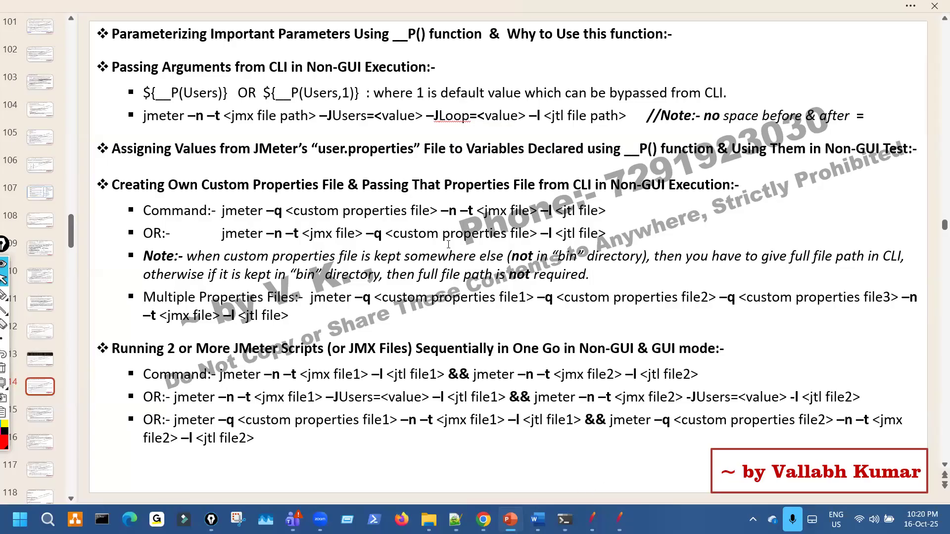
scroll(434, 169, down, 1)
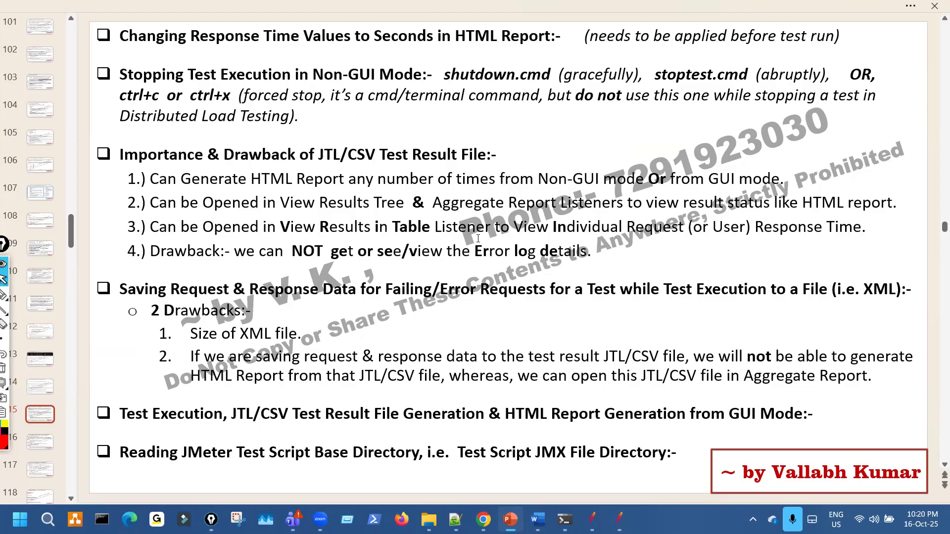
scroll(478, 238, up, 1)
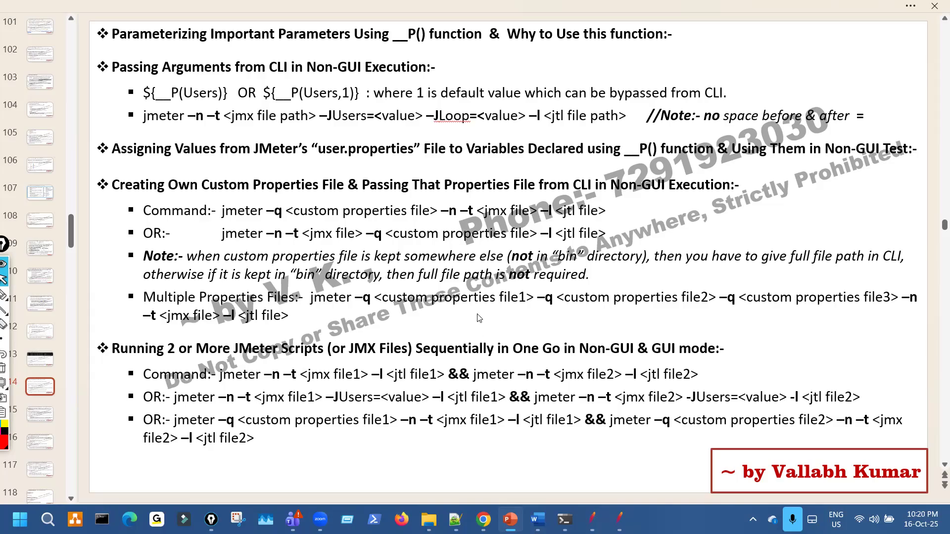
scroll(458, 242, down, 1)
drag(263, 37, 192, 37)
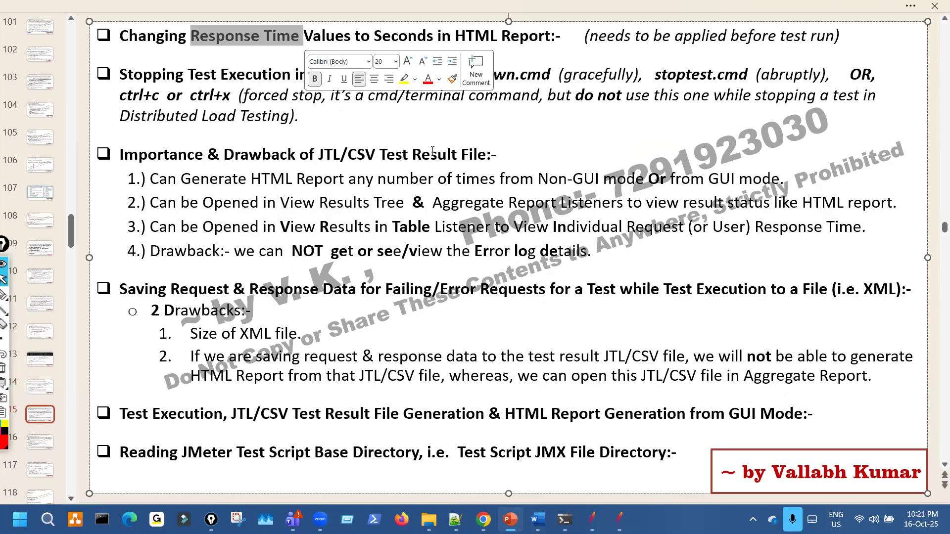
click(456, 124)
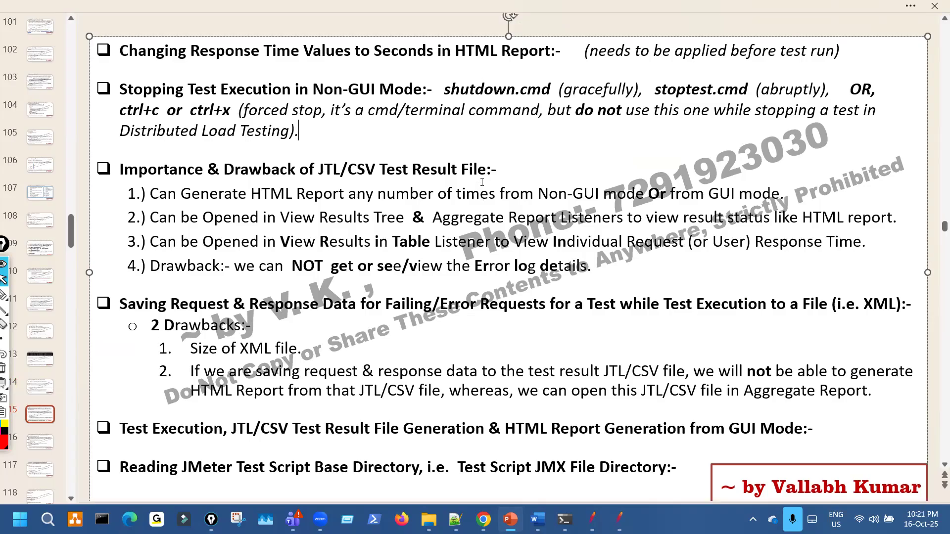
scroll(483, 182, up, 2)
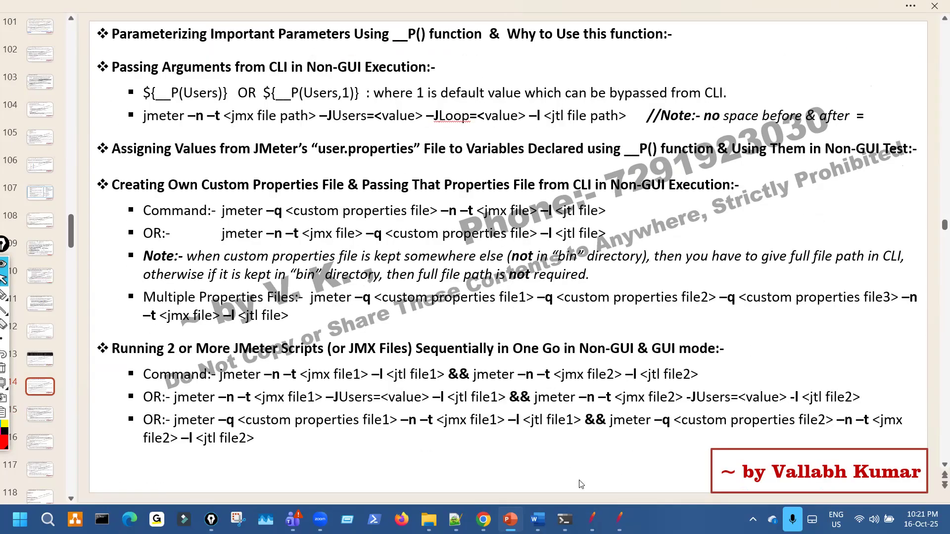
Close both JMeter windows and the open terminal window.
click(619, 519)
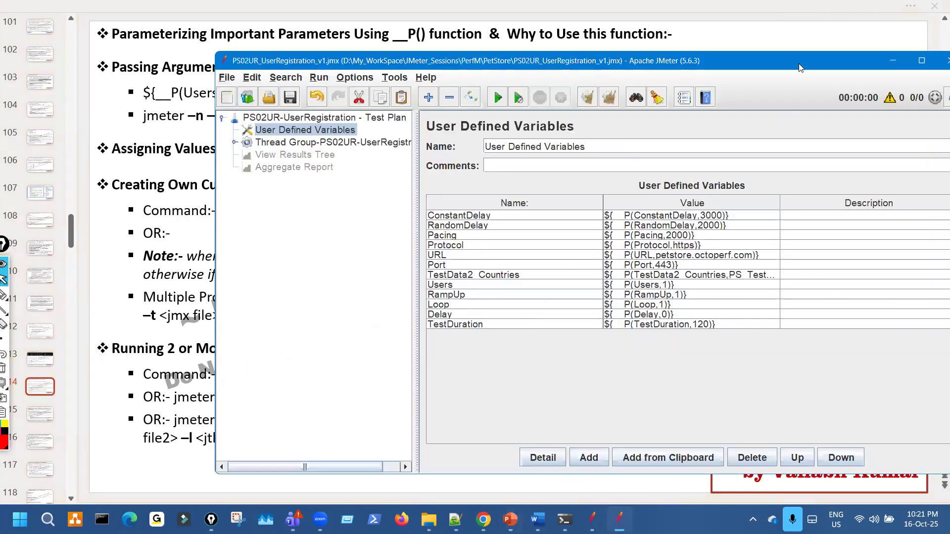
drag(801, 64, 679, 60)
click(830, 59)
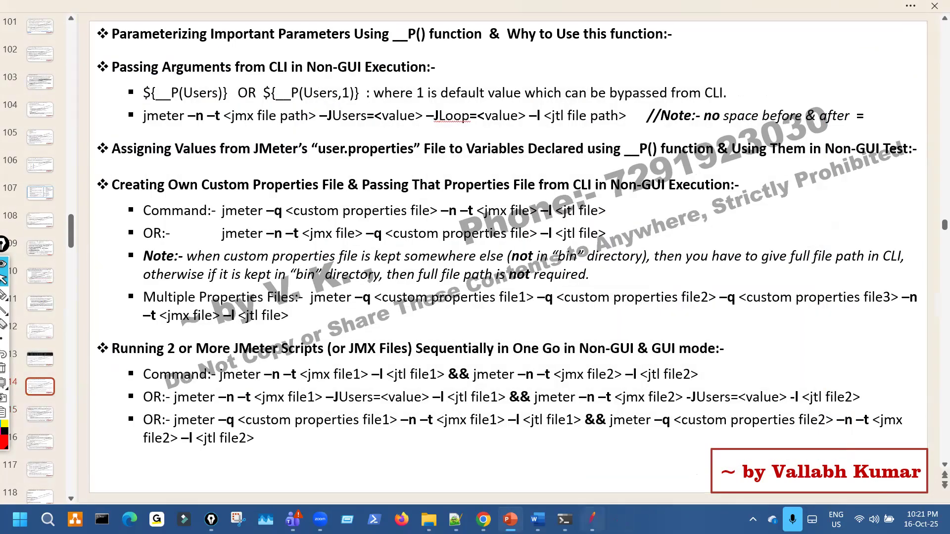
click(592, 520)
drag(489, 9, 464, 60)
click(796, 49)
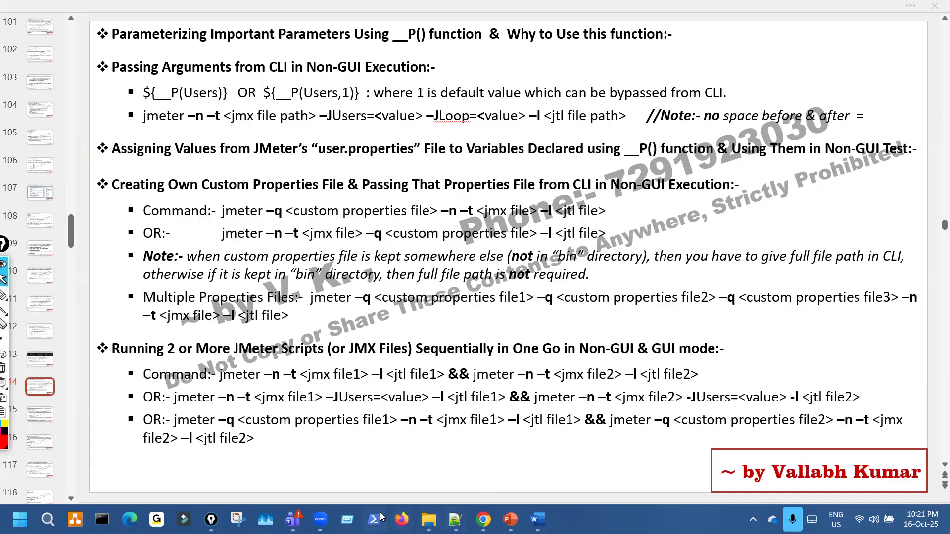
Open a new command prompt with cmd and change to the C:\jmeter\bin directory.
click(348, 519)
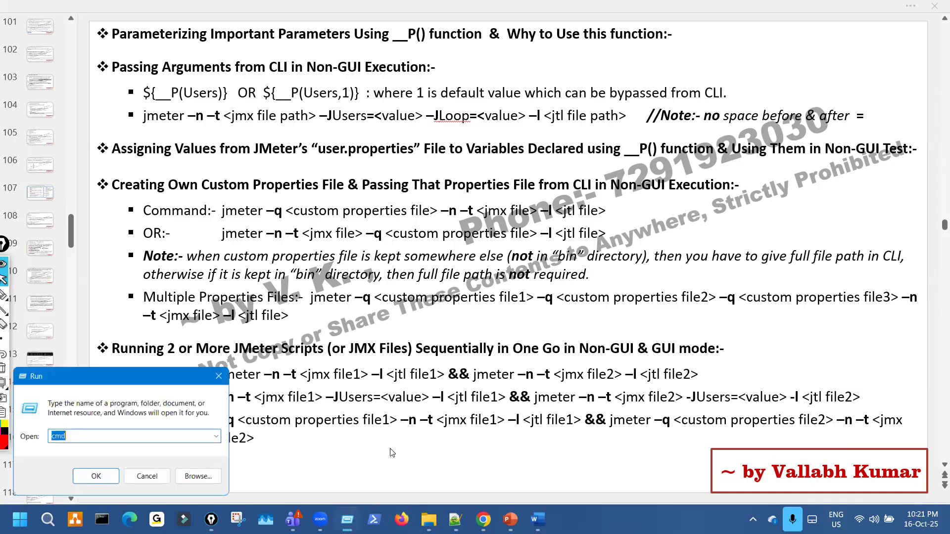
key(Return)
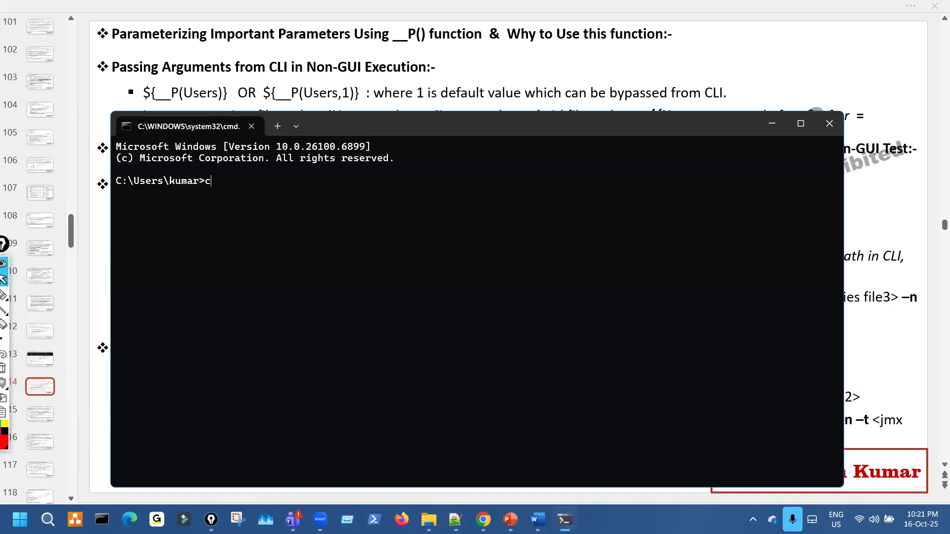
text(cd\)
key(Return)
text(cd jmeter\bin)
key(Return)
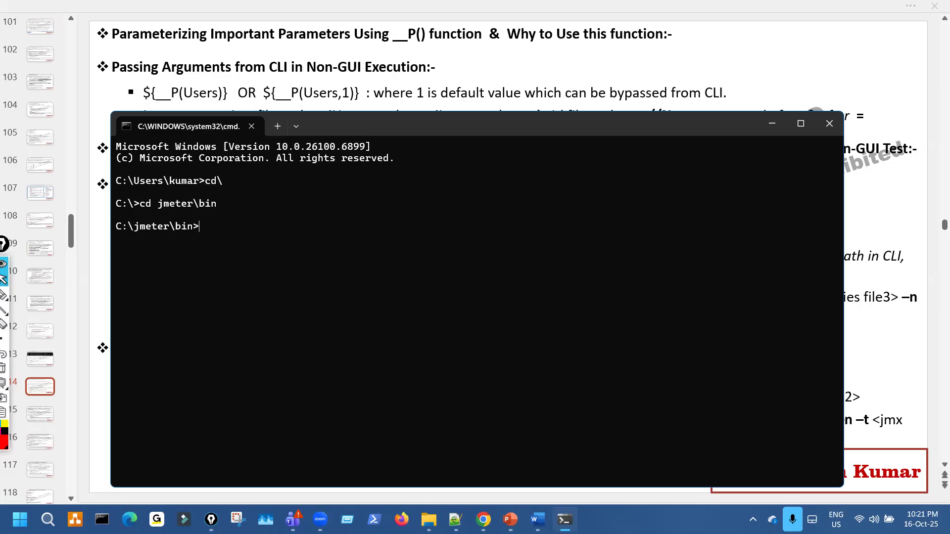
Maximize the command prompt window and clear its screen with cls.
click(801, 123)
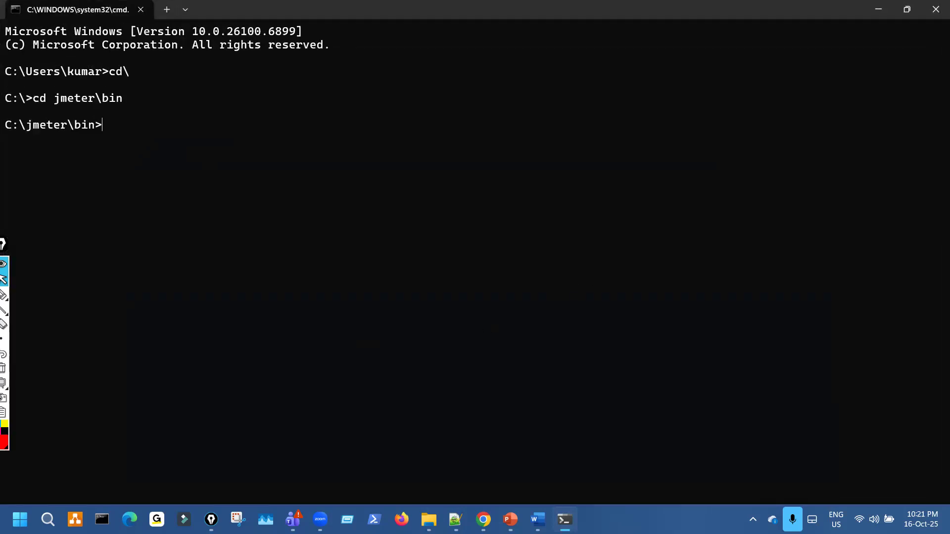
text(cls)
key(Return)
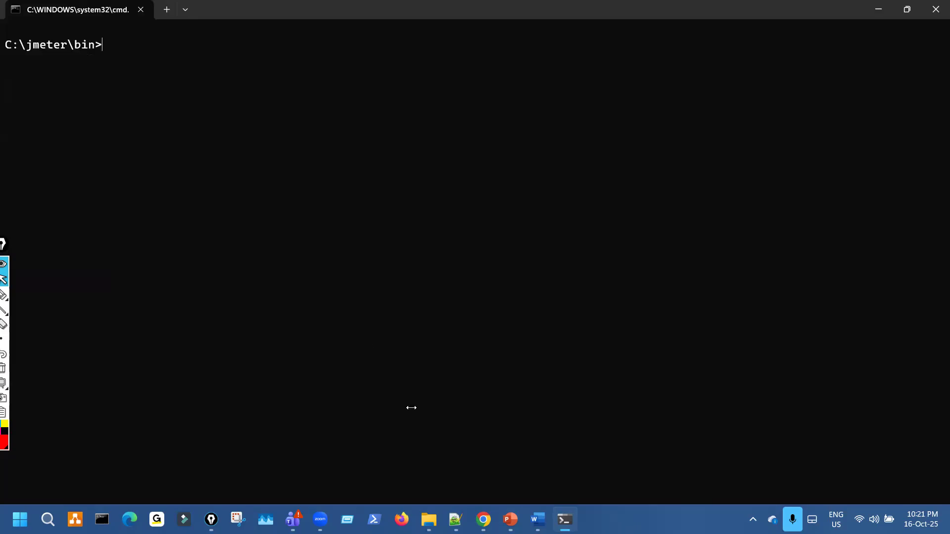
Switch to the PowerPoint slides and mark up the jmeter -n -t <jmx file path> command used for passing CLI arguments.
click(510, 519)
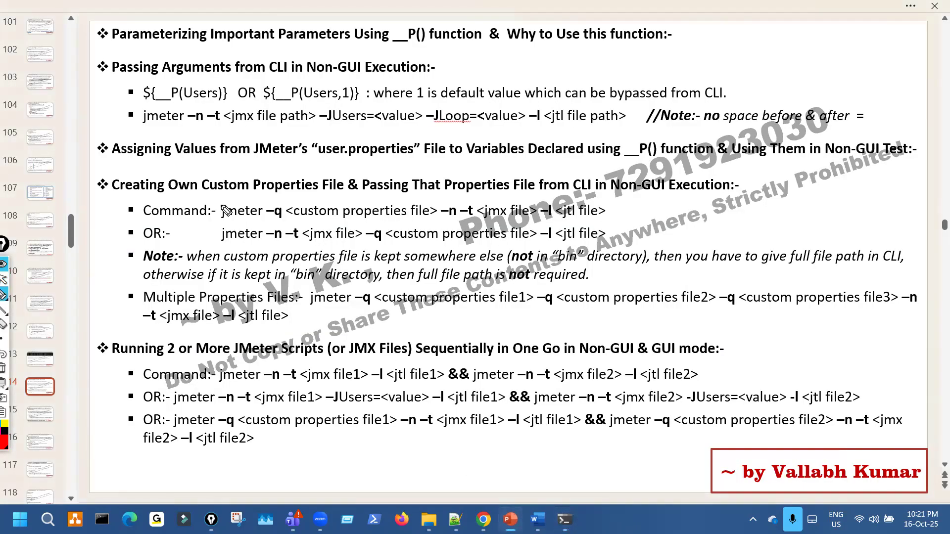
mouse_move(151, 125)
mouse_down()
mouse_move(280, 113)
mouse_move(280, 123)
mouse_up()
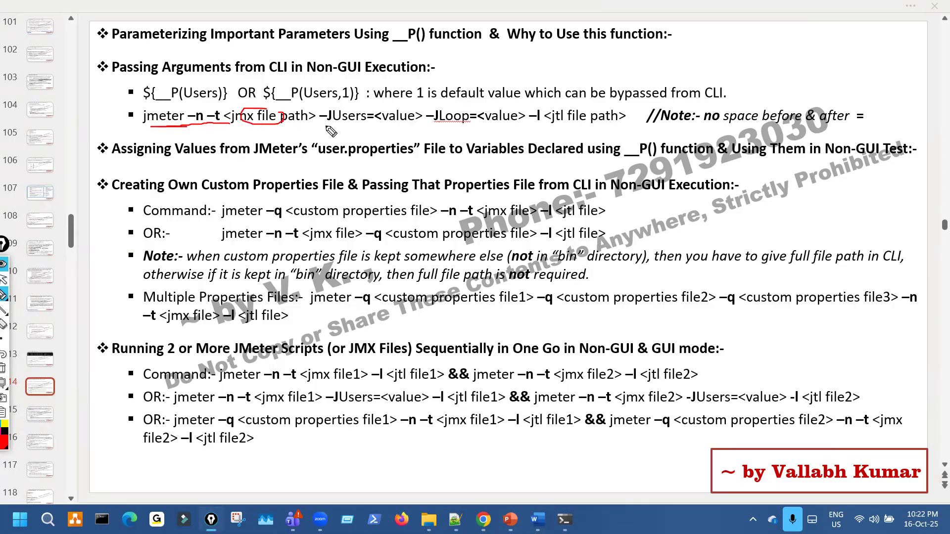
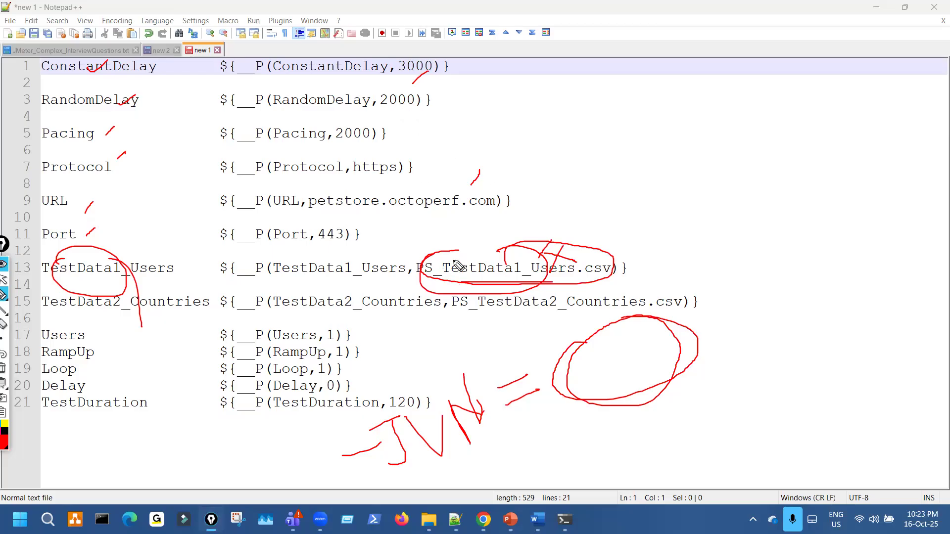
Clear the ink over the Notepad++ parameter list and sketch how ConstantDelay is passed as -JVN = 5000.
key(ctrl+shift+7)
mouse_move(374, 441)
mouse_down()
mouse_move(419, 422)
mouse_move(458, 374)
mouse_move(438, 429)
mouse_up()
mouse_move(459, 383)
mouse_down()
mouse_move(509, 358)
mouse_move(555, 355)
mouse_up()
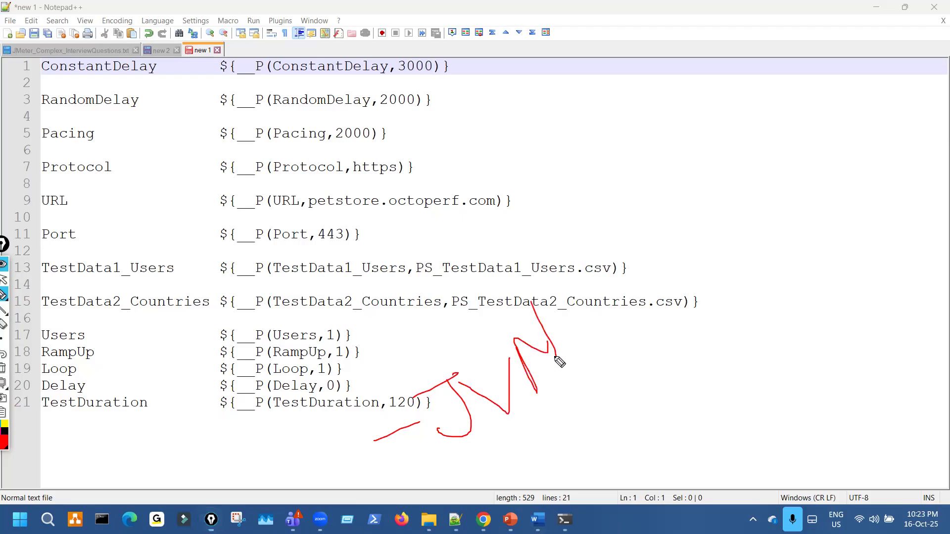
mouse_move(30, 52)
mouse_down()
mouse_move(371, 265)
mouse_move(487, 358)
mouse_move(485, 317)
mouse_up()
drag(418, 83, 439, 74)
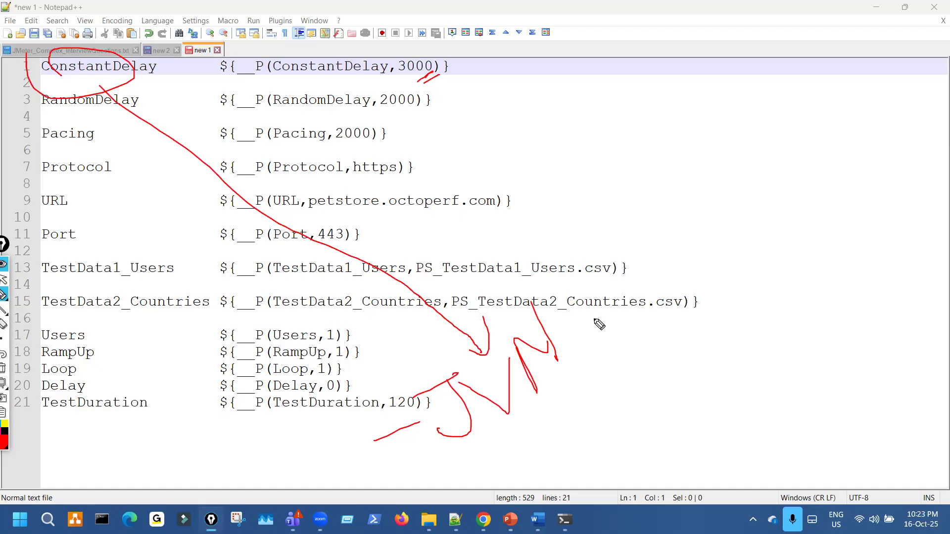
mouse_move(573, 326)
mouse_down()
mouse_move(588, 311)
mouse_move(601, 319)
mouse_move(624, 260)
mouse_move(638, 268)
mouse_move(673, 229)
mouse_move(712, 242)
mouse_move(730, 231)
mouse_up()
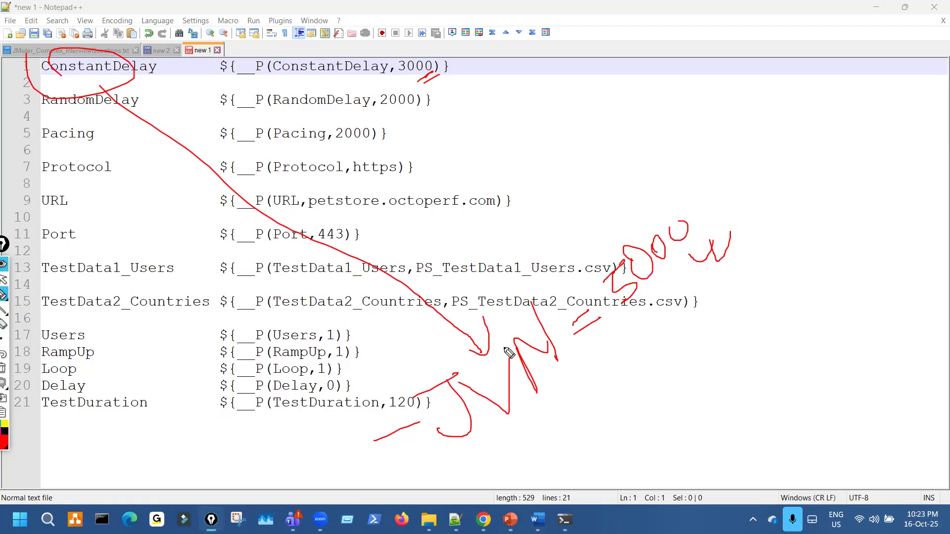
Sketch how RandomDelay is passed as -JRD = 3000, mark the __P() function column and erase the ink.
drag(551, 460, 595, 437)
mouse_move(591, 415)
mouse_down()
mouse_move(627, 398)
mouse_move(634, 442)
mouse_up()
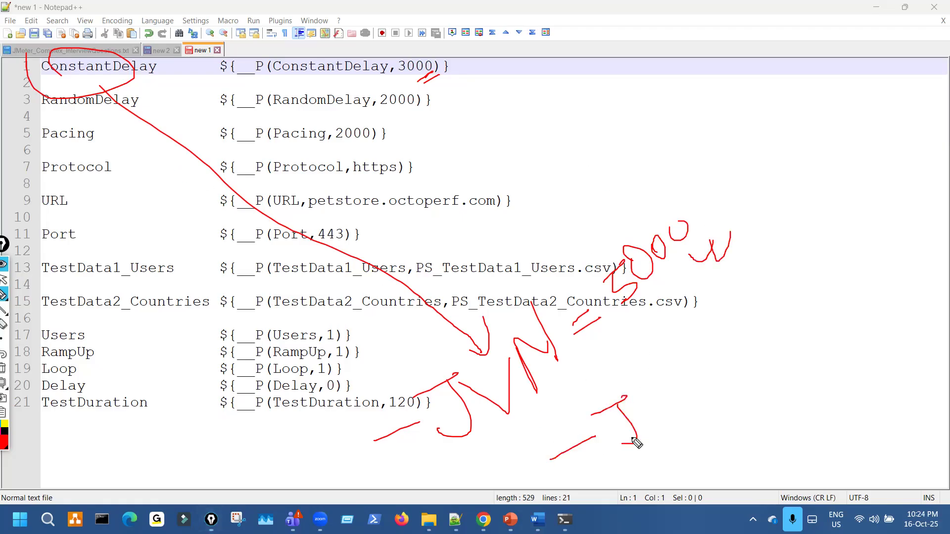
drag(64, 116, 133, 105)
mouse_move(653, 387)
mouse_down()
mouse_move(667, 431)
mouse_move(712, 393)
mouse_move(703, 392)
mouse_up()
drag(652, 455, 687, 443)
drag(724, 364, 747, 346)
drag(733, 371, 754, 357)
drag(367, 110, 386, 111)
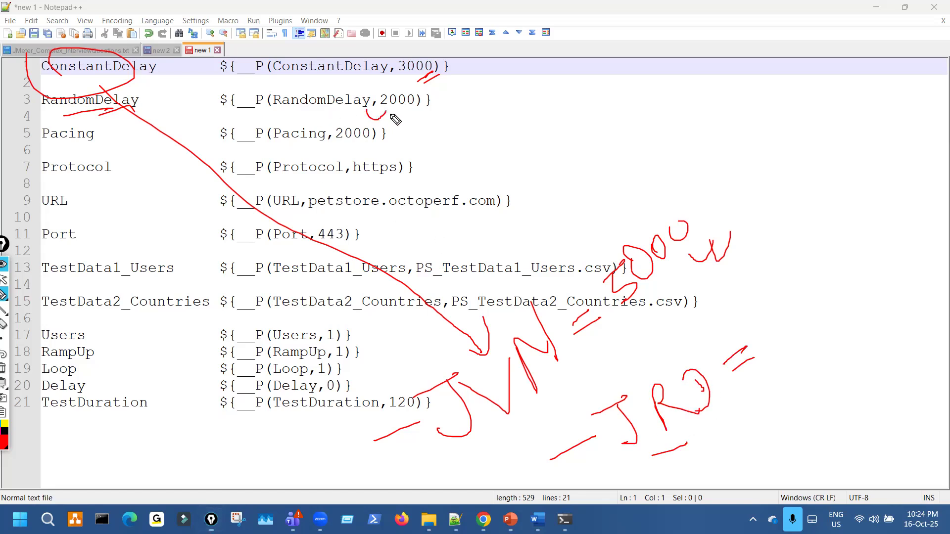
drag(765, 313, 774, 337)
drag(791, 294, 813, 291)
drag(793, 348, 838, 305)
drag(816, 262, 816, 291)
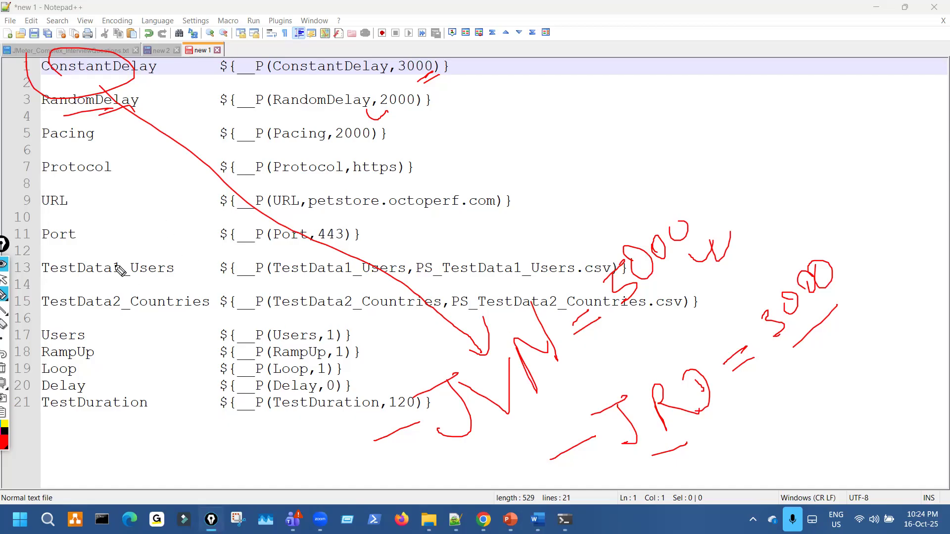
drag(224, 76, 232, 272)
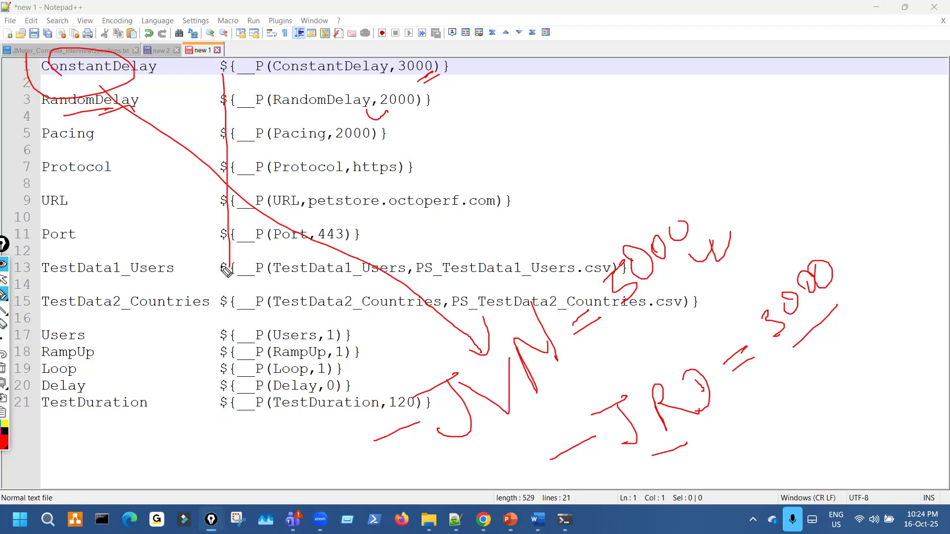
key(ctrl+shift+7)
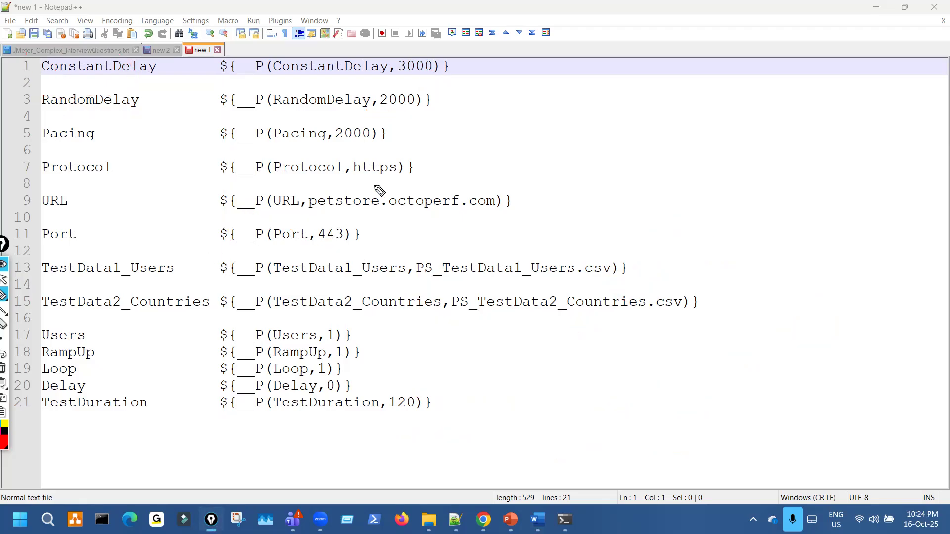
Mark the Protocol, URL and Users parameters, sketch a -JURL argument beside them, and erase all ink.
drag(373, 178, 401, 167)
mouse_move(327, 211)
mouse_down()
mouse_move(475, 216)
mouse_move(461, 181)
mouse_move(329, 205)
mouse_up()
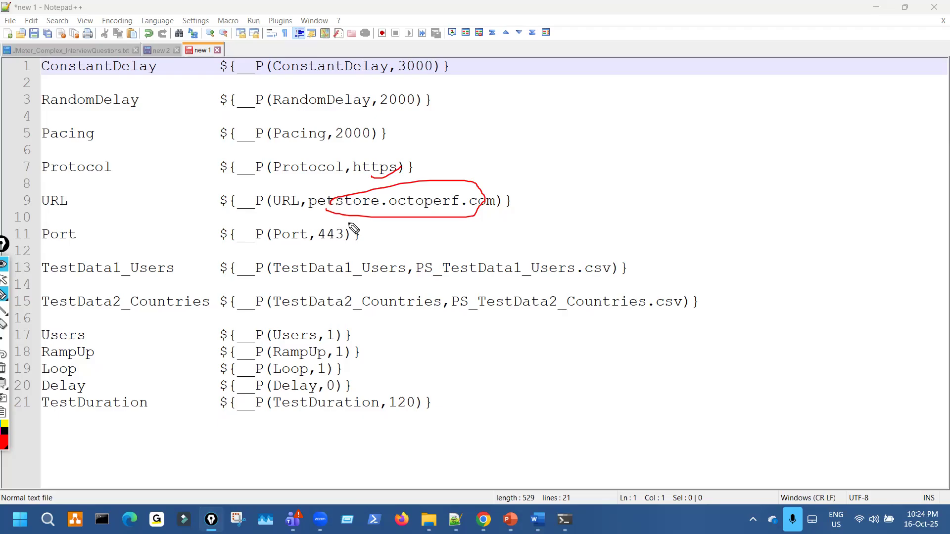
drag(325, 214, 381, 215)
mouse_move(441, 392)
mouse_down()
mouse_move(496, 368)
mouse_move(497, 385)
mouse_up()
drag(55, 208, 99, 201)
mouse_move(538, 347)
mouse_down()
mouse_move(584, 346)
mouse_move(607, 328)
mouse_move(705, 318)
mouse_move(703, 309)
mouse_up()
mouse_move(761, 249)
mouse_down()
mouse_move(832, 281)
mouse_move(737, 253)
mouse_up()
drag(790, 174, 787, 230)
mouse_move(407, 195)
mouse_down()
mouse_move(461, 215)
mouse_move(433, 218)
mouse_up()
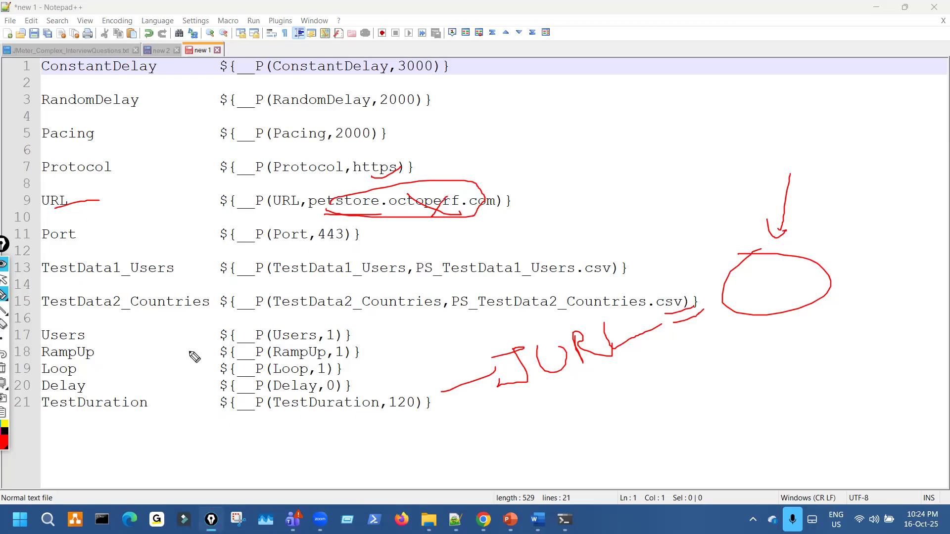
mouse_move(47, 340)
mouse_down()
mouse_move(43, 369)
mouse_move(93, 339)
mouse_move(55, 329)
mouse_up()
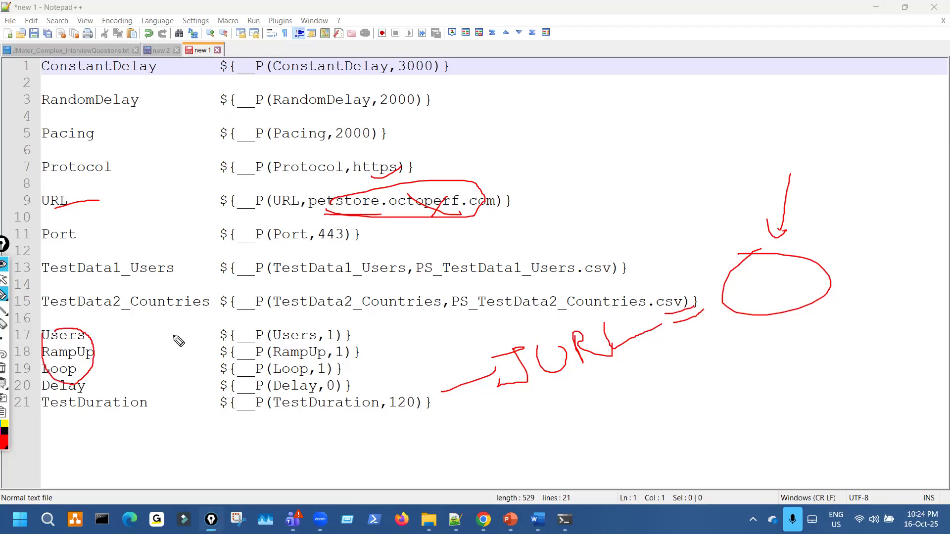
key(ctrl+shift+7)
key(ctrl+shift+2)
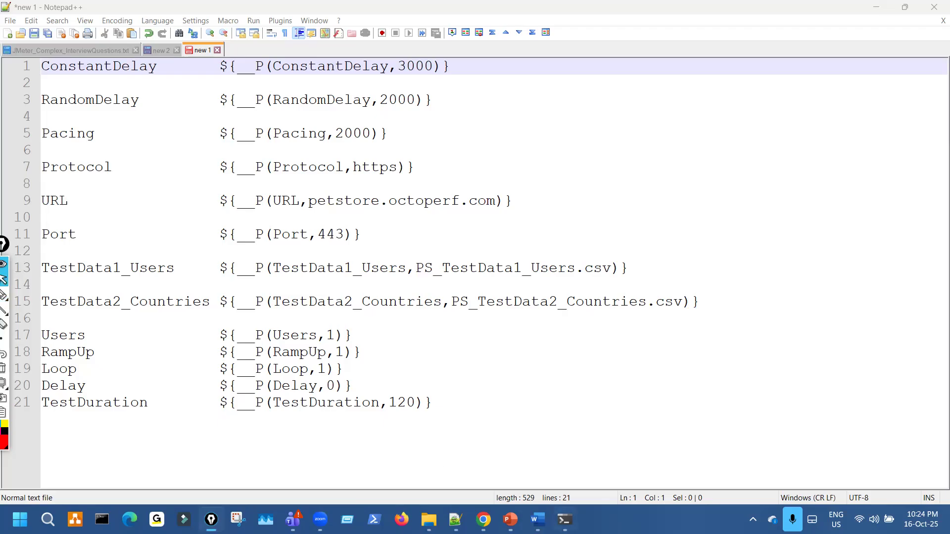
Switch to the command prompt and enter the jmeter -n -t command for PS01PB_ProductBooking_v1.jmx with -JUsers=5 -JLoop=3.
click(565, 520)
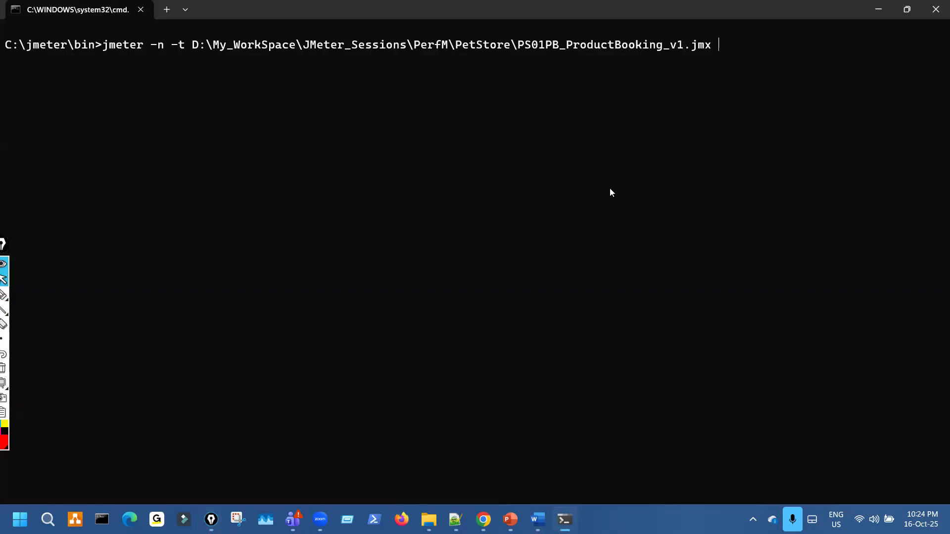
key(ctrl+plus)
text(J)
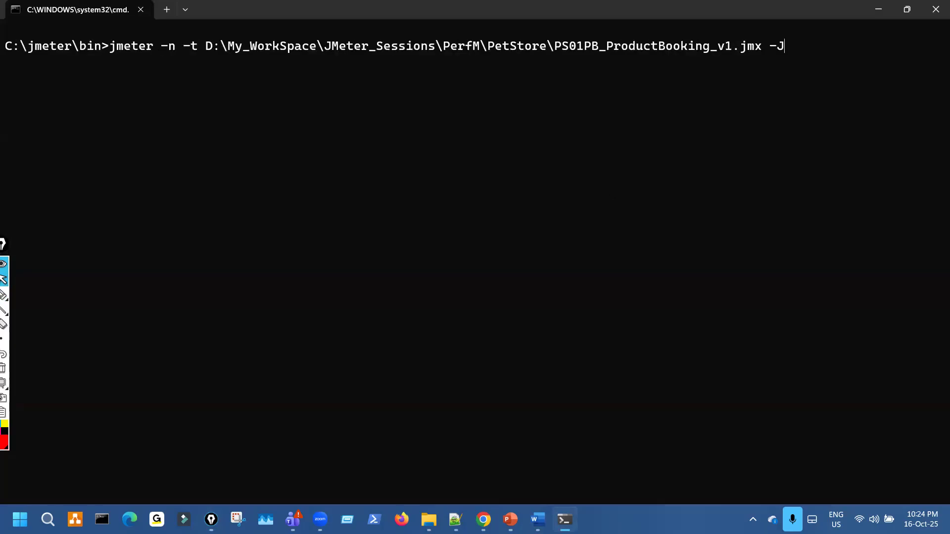
text(Users=5 -JLoop)
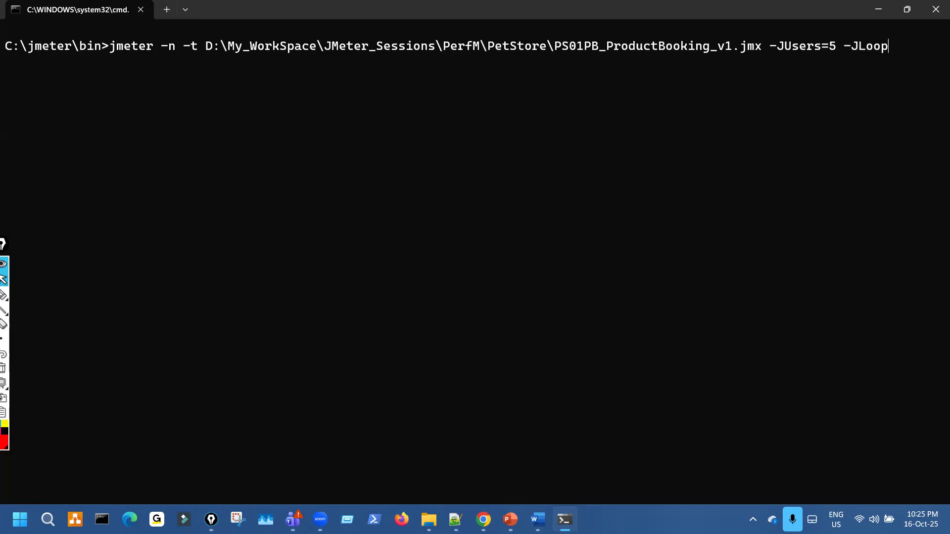
text(=3)
drag(772, 46, 901, 51)
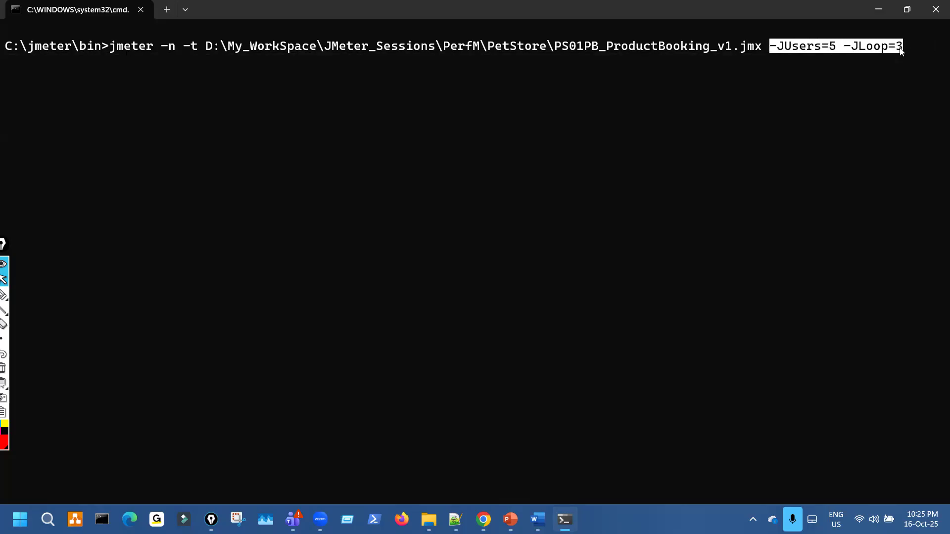
Copy the Run2_10Users_2Loops_16thOct.jtl path from the new 2 notes in Notepad++ and return to the command prompt.
double_click(452, 12)
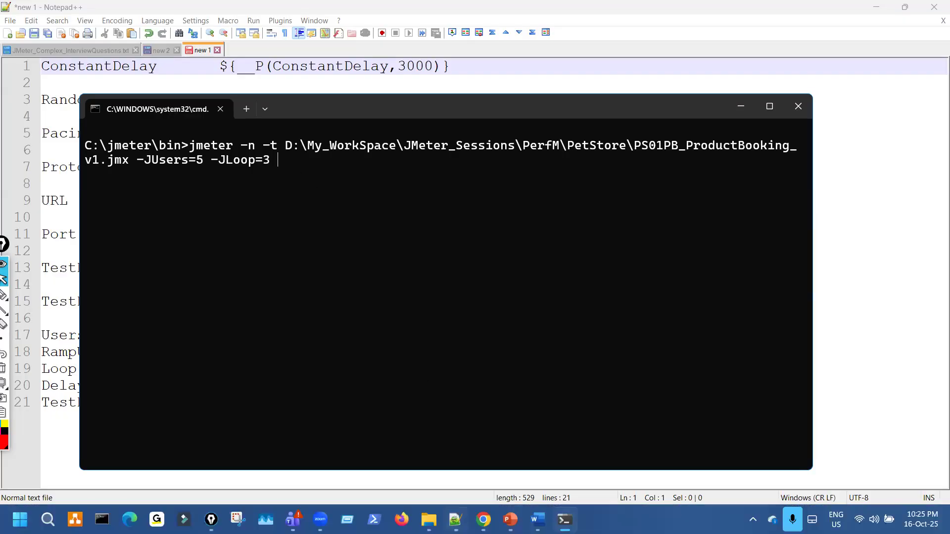
key(alt+Tab)
click(158, 51)
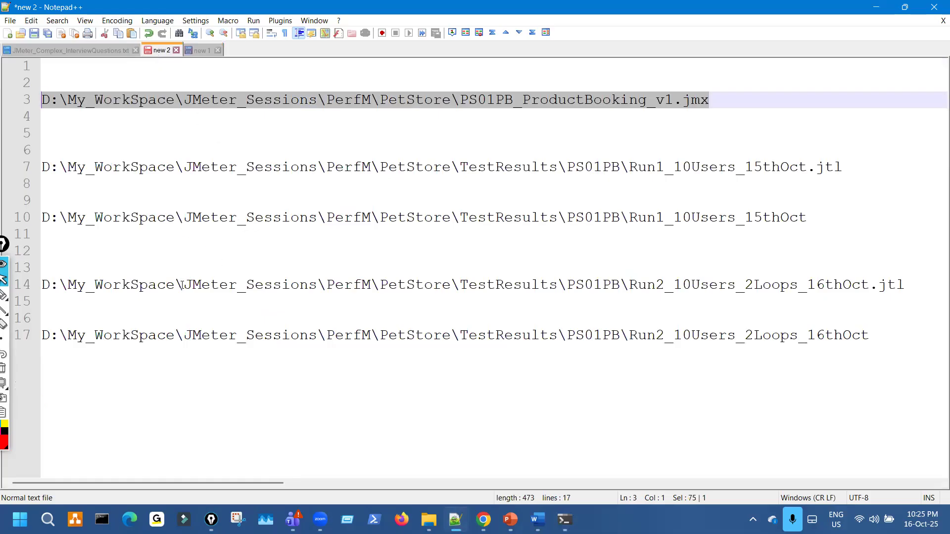
drag(43, 285, 905, 285)
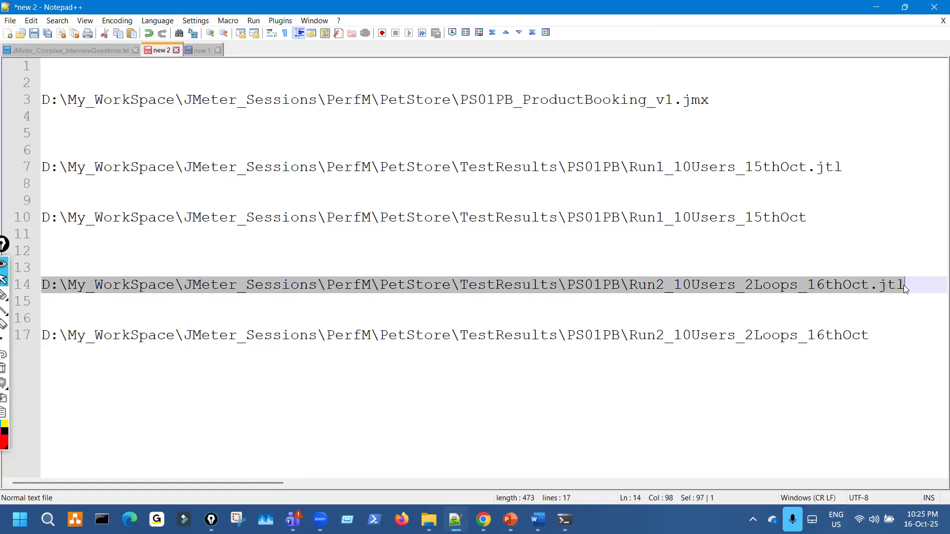
key(ctrl+c)
key(alt+Tab)
key(ctrl+v)
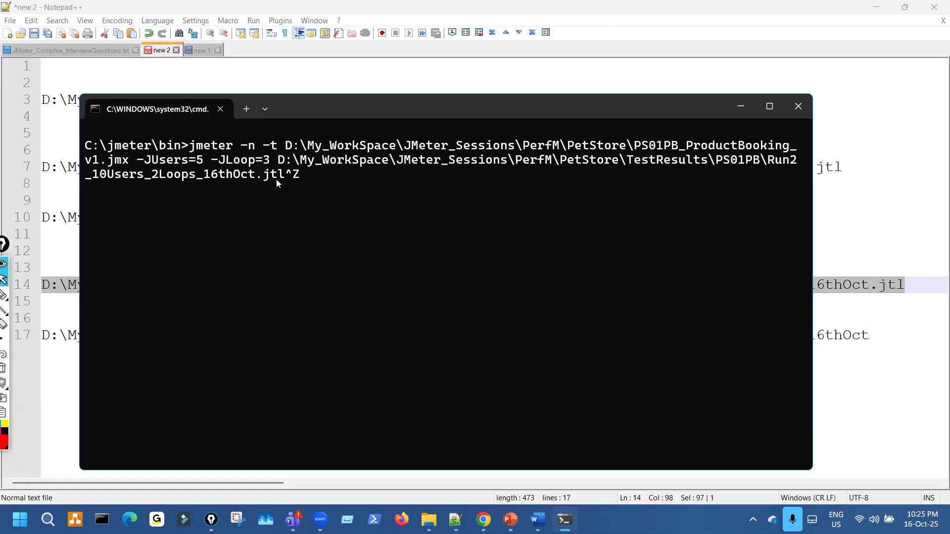
key(BackSpace)
key(BackSpace)
key(BackSpace)
key(BackSpace)
key(BackSpace)
key(BackSpace)
key(BackSpace)
key(BackSpace)
key(BackSpace)
key(BackSpace)
key(BackSpace)
key(BackSpace)
key(BackSpace)
key(BackSpace)
key(BackSpace)
key(BackSpace)
key(BackSpace)
key(BackSpace)
key(BackSpace)
key(BackSpace)
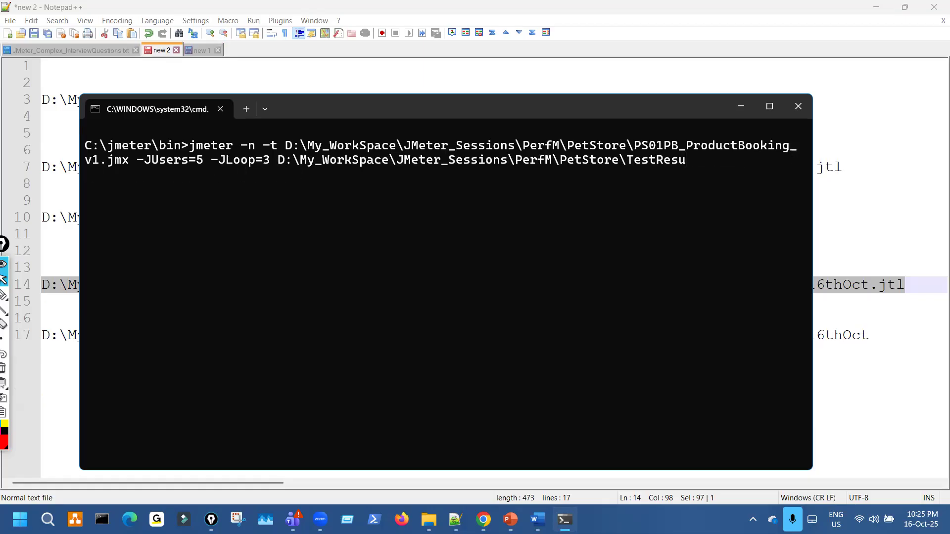
key(BackSpace)
key(BackSpace)
key(BackSpace)
key(BackSpace)
key(BackSpace)
key(BackSpace)
key(BackSpace)
key(BackSpace)
key(BackSpace)
key(BackSpace)
key(BackSpace)
key(BackSpace)
key(BackSpace)
key(BackSpace)
key(BackSpace)
key(BackSpace)
key(BackSpace)
key(BackSpace)
key(BackSpace)
key(BackSpace)
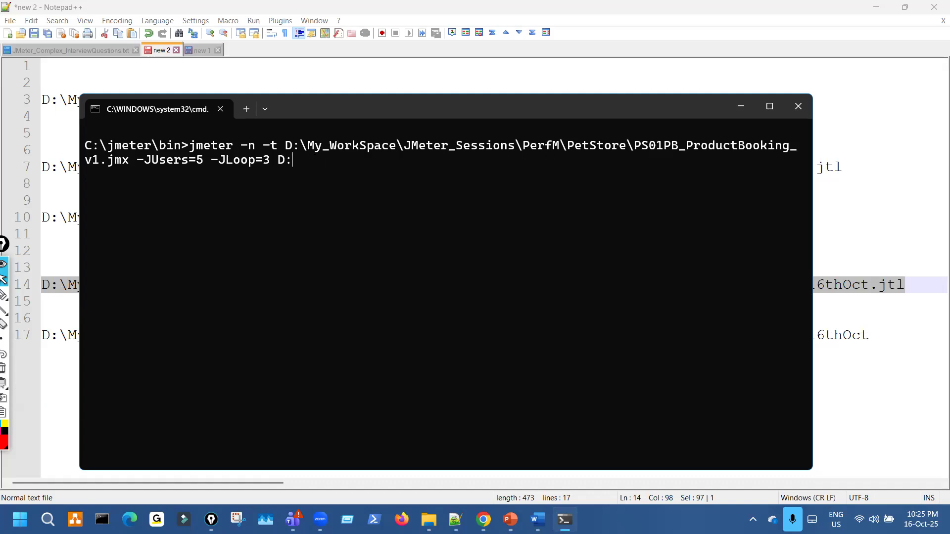
Enlarge the command prompt text and append -l with the copied Run2_10Users_2Loops_16thOct.jtl path.
scroll(276, 183, up, 2)
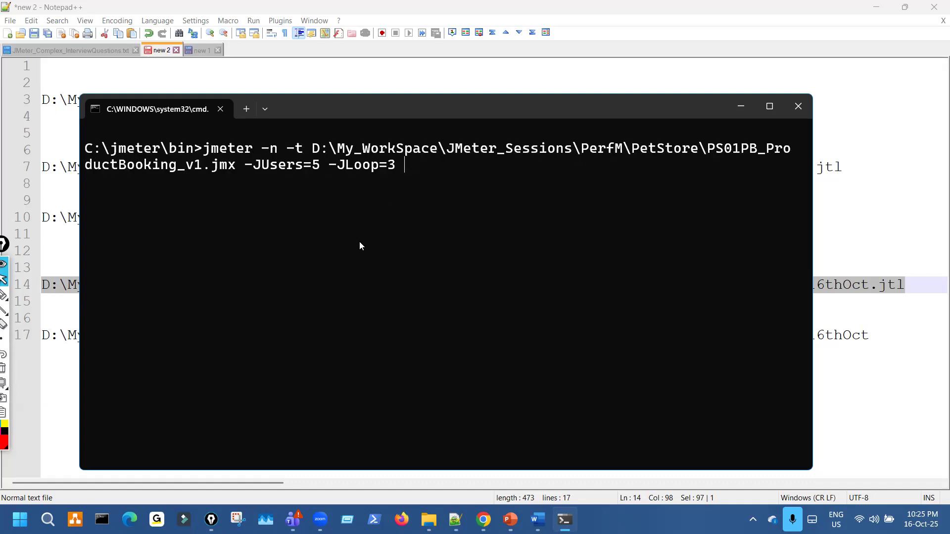
text(-l)
key(ctrl+v)
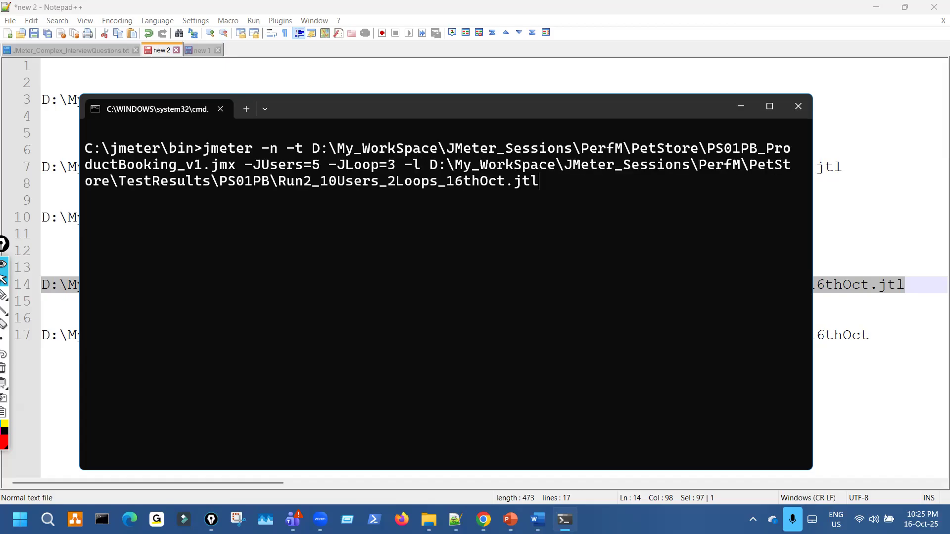
Change the result file name at the end of the command to Run3_5Users_3Loops_16thOct.
key(BackSpace)
key(BackSpace)
key(BackSpace)
key(BackSpace)
text(3)
key(BackSpace)
key(BackSpace)
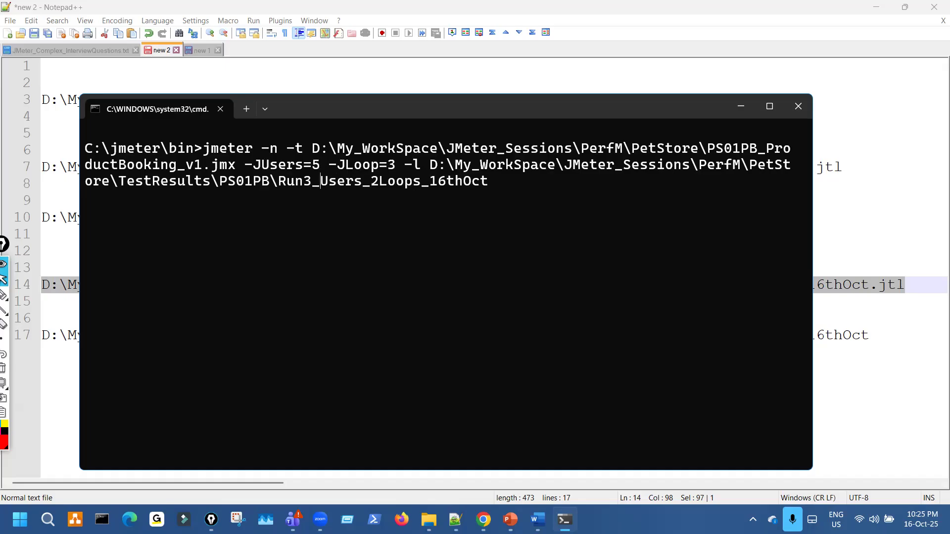
text(5)
key(Right)
key(Right)
key(BackSpace)
text(3)
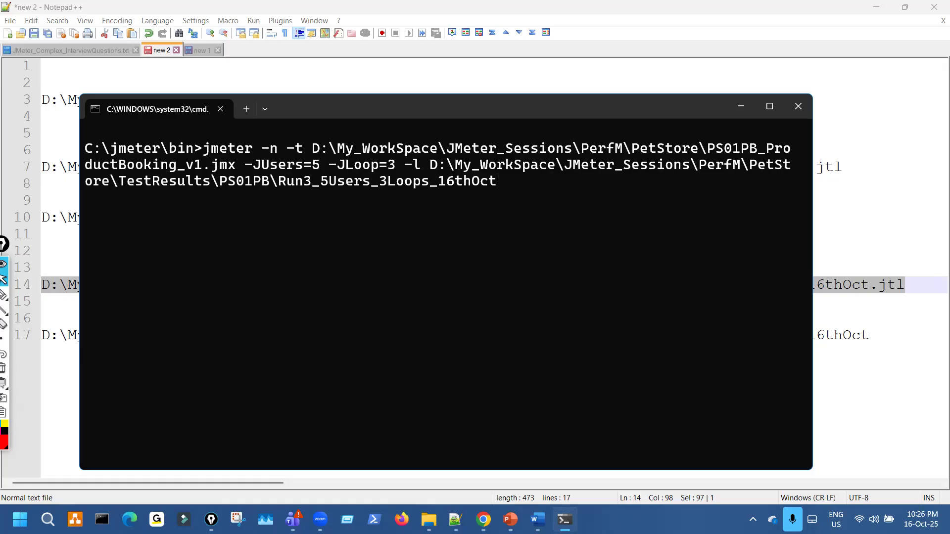
Restore the .jtl extension and append -e -o with the copied Run3_5Users_3Loops_16thOct path as report folder, separated by a single space.
text(jtl -e -o)
drag(423, 165, 496, 182)
click(505, 218)
key(ctrl+v)
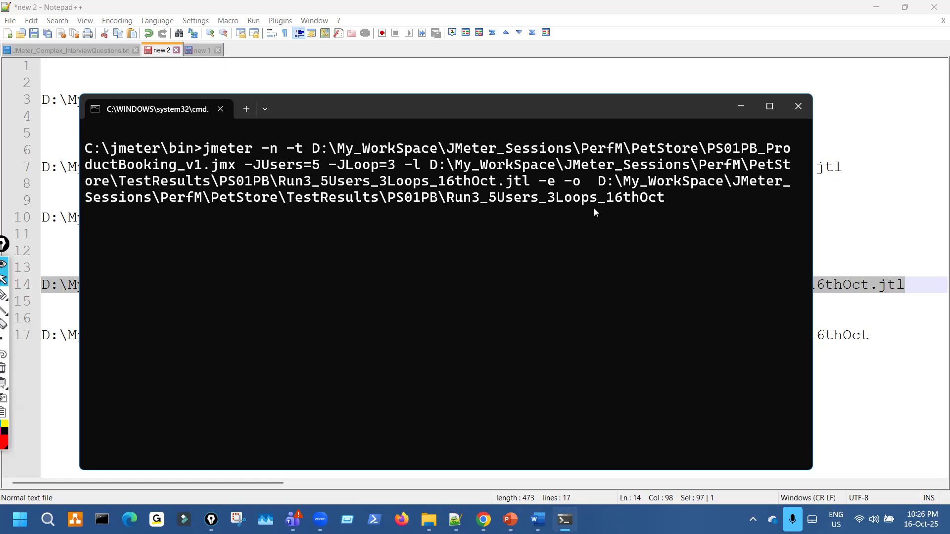
key(Left)
key(Left)
key(Left)
key(Left)
key(Left)
key(Left)
key(Left)
key(Left)
key(Left)
key(Left)
key(Left)
key(Left)
key(Left)
key(Left)
key(Left)
key(Left)
key(Left)
key(Left)
key(Left)
key(Left)
key(Left)
key(Left)
key(Left)
key(Left)
key(Left)
key(Left)
key(Left)
key(Left)
key(Left)
key(Left)
key(Left)
key(Left)
key(Left)
key(Left)
key(Left)
key(Left)
key(Left)
key(Left)
key(Left)
key(BackSpace)
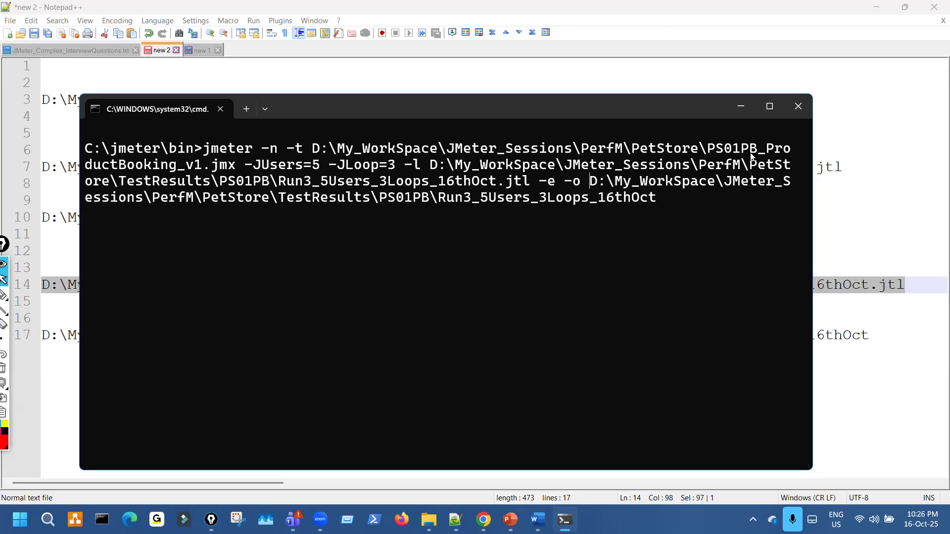
Run the assembled JMeter command in the maximized command prompt and highlight the active, started and finished counts in the summary.
click(776, 106)
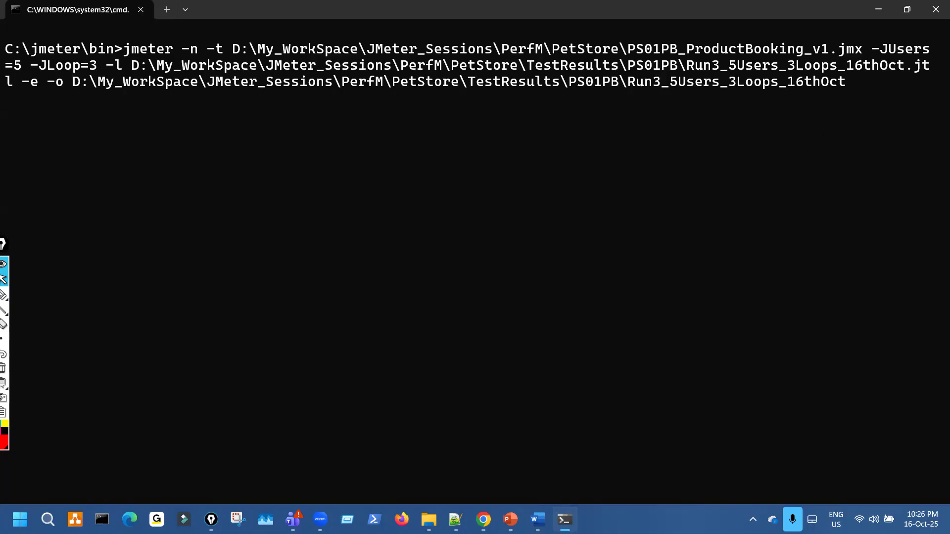
key(Return)
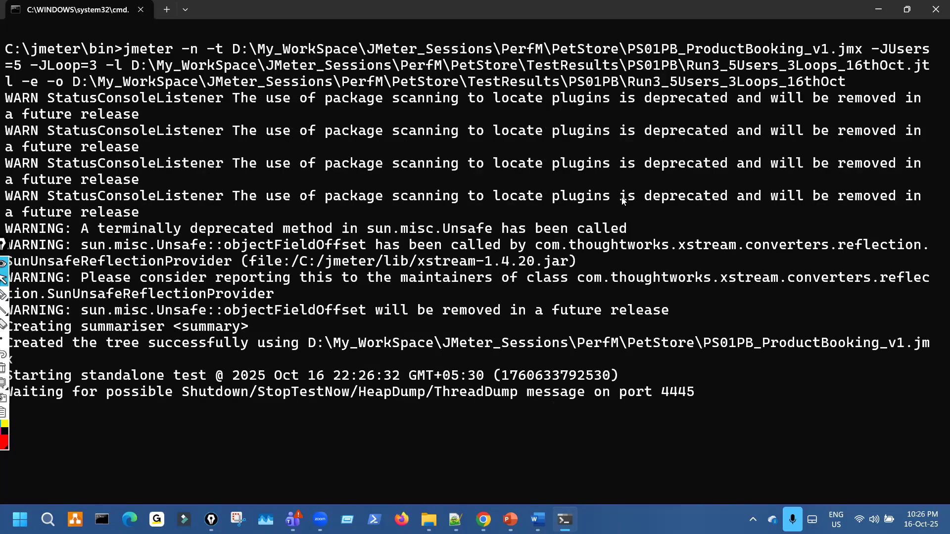
key(ctrl+minus)
key(ctrl+minus)
key(ctrl+plus)
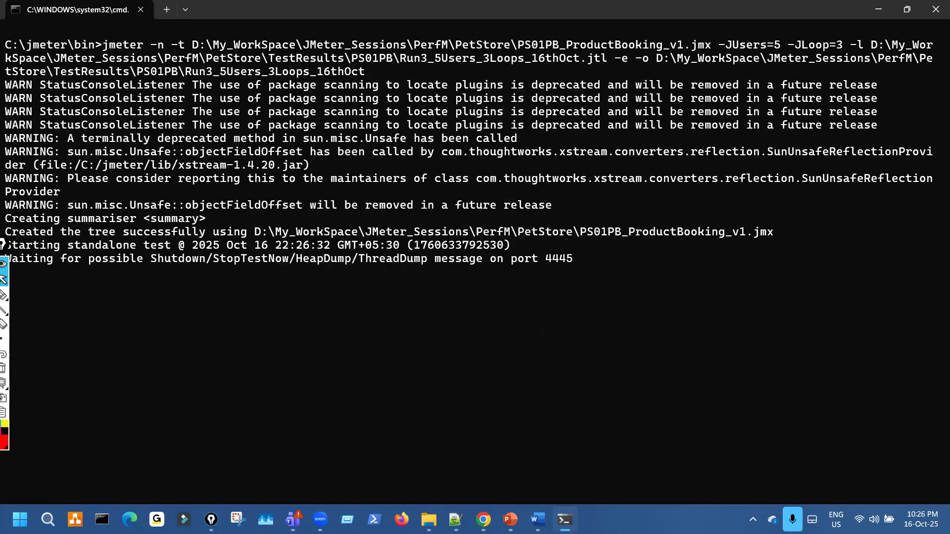
drag(689, 266, 787, 308)
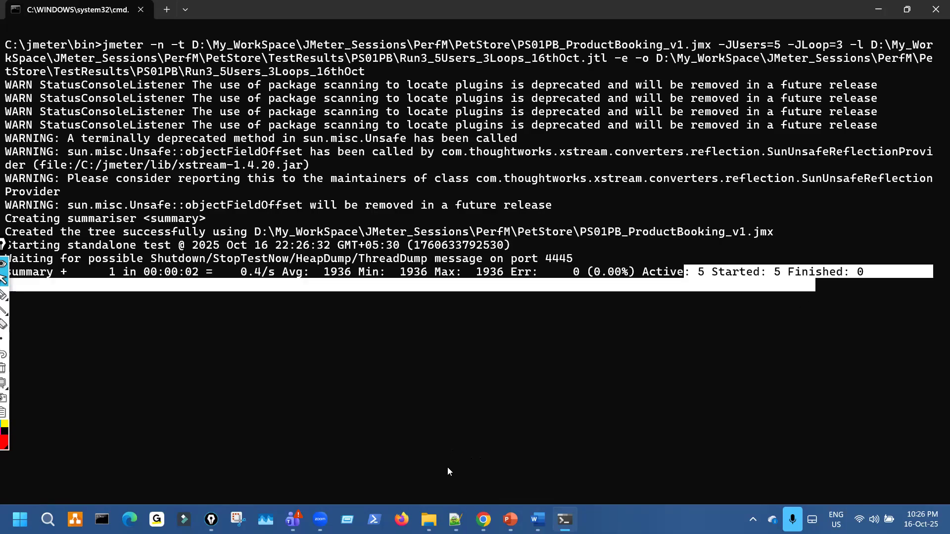
Switch to the new 1 notes in Notepad++ and highlight the default value in the Users __P() line.
click(455, 520)
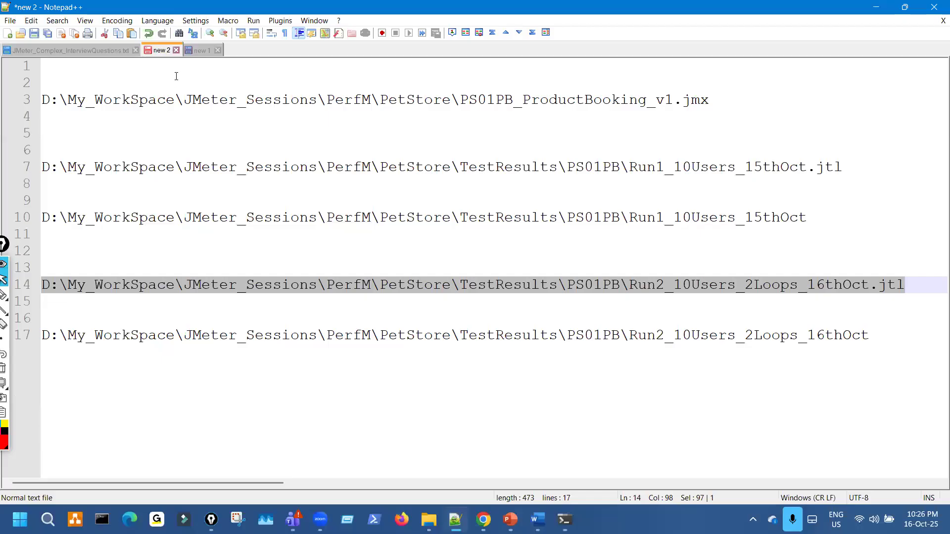
click(203, 50)
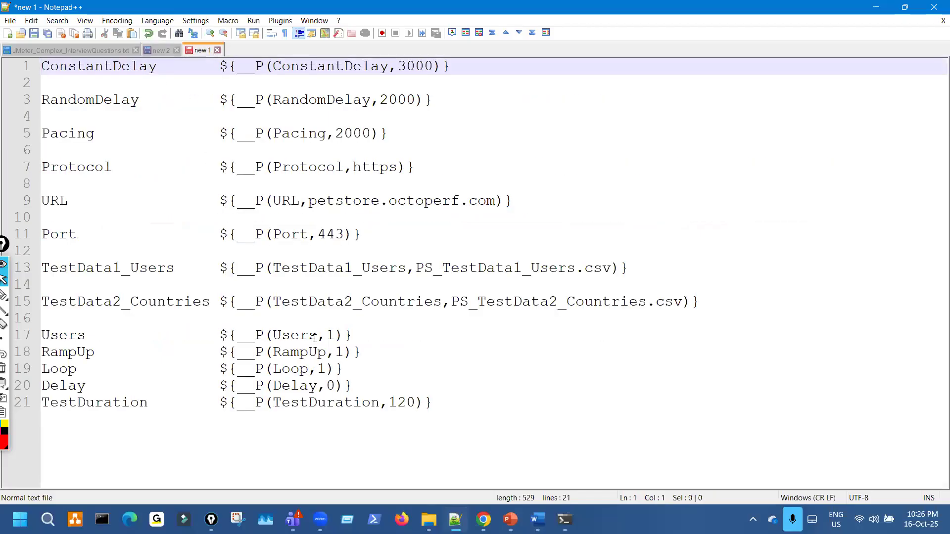
drag(314, 338, 343, 336)
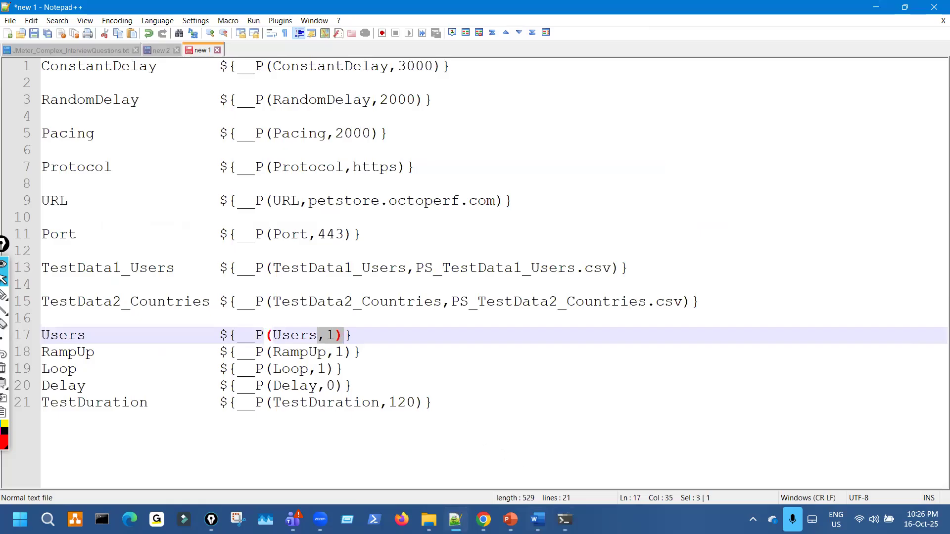
Restore the command prompt to a smaller window over the notes and mark the variable names and default values in red, clearing the marks.
click(566, 518)
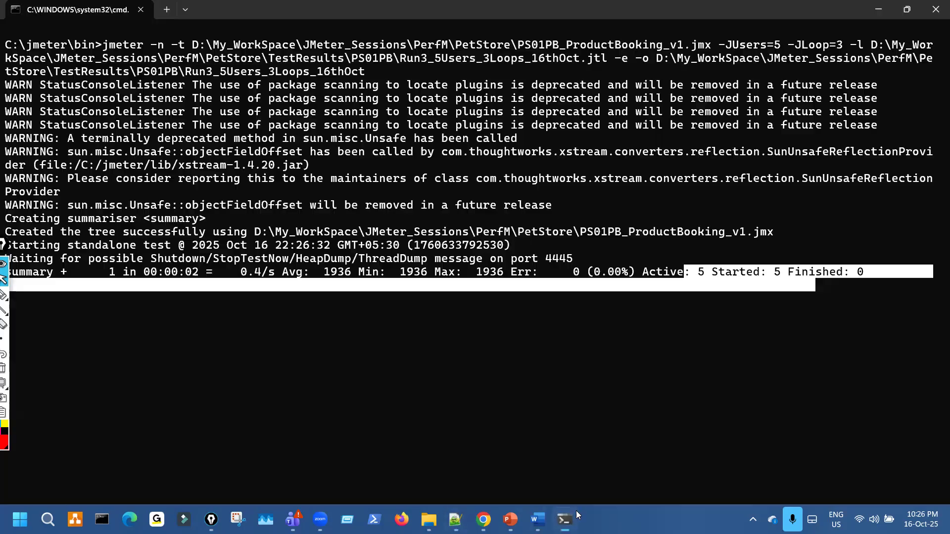
double_click(384, 7)
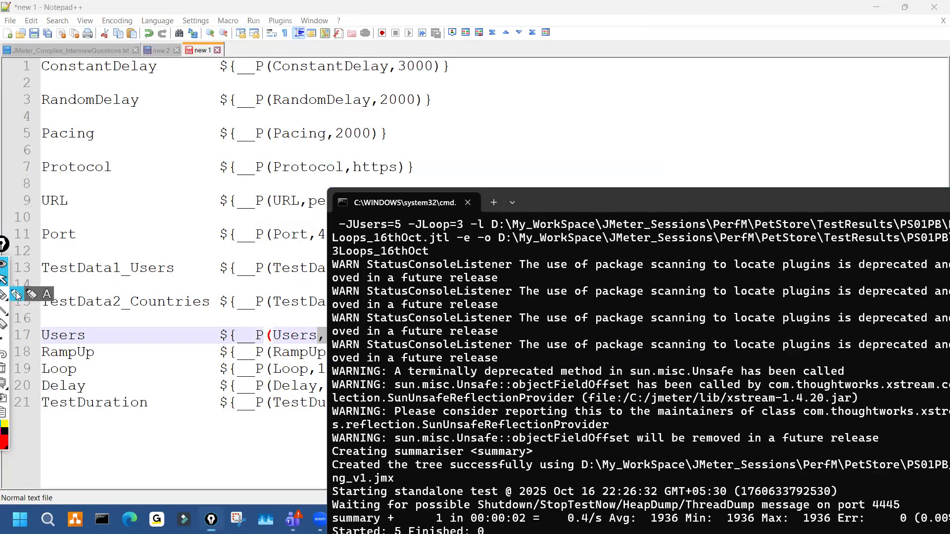
mouse_move(53, 88)
mouse_down()
mouse_move(128, 440)
mouse_move(57, 140)
mouse_move(86, 151)
mouse_up()
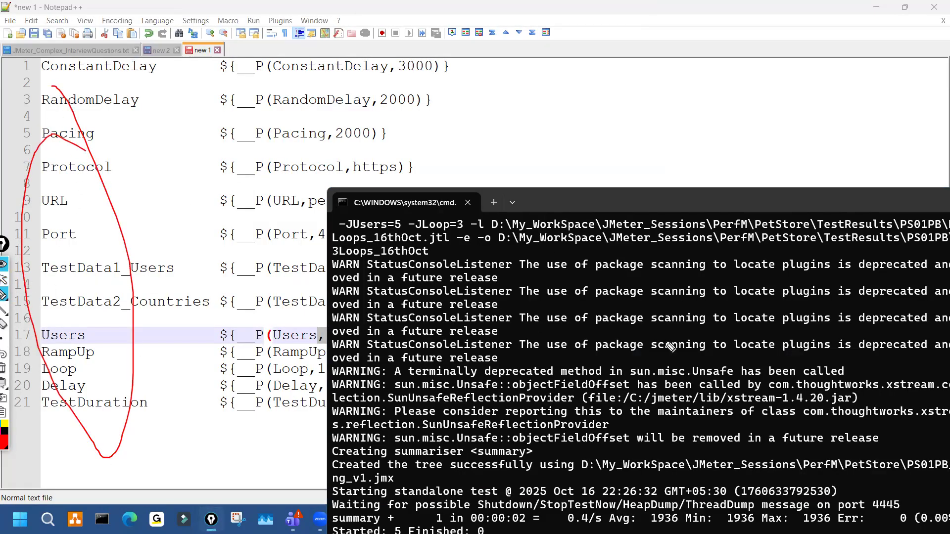
mouse_move(651, 231)
mouse_down()
mouse_move(711, 255)
mouse_move(665, 264)
mouse_up()
drag(380, 54, 311, 130)
mouse_move(329, 429)
mouse_down()
mouse_move(428, 53)
mouse_move(375, 64)
mouse_up()
key(Escape)
Move the command prompt to uncover more notes and pen-mark -JUsers=5, -JLoop=3 and the default values, clearing the marks.
click(543, 205)
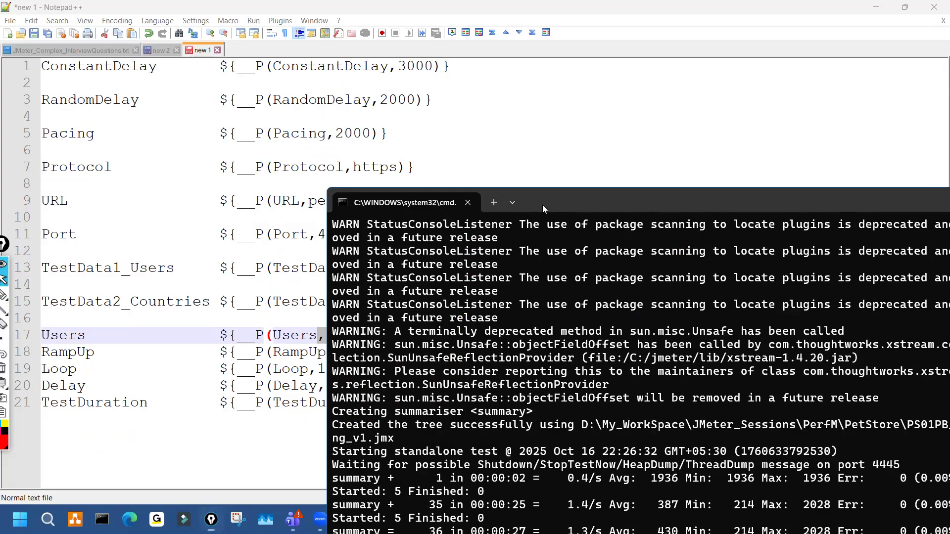
drag(543, 204, 425, 221)
scroll(643, 423, up, 2)
key(ctrl+shift+3)
mouse_move(236, 274)
mouse_down()
mouse_move(347, 271)
mouse_move(284, 267)
mouse_up()
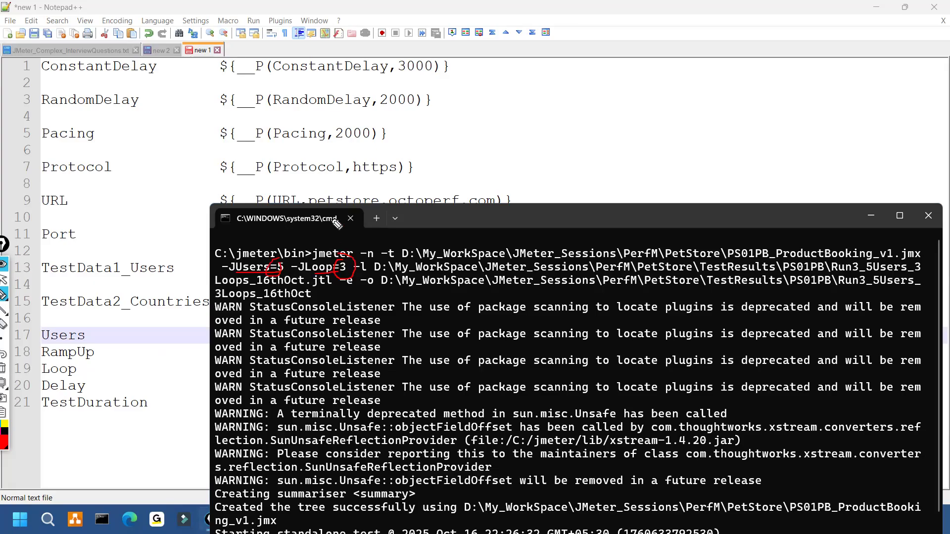
drag(369, 51, 364, 204)
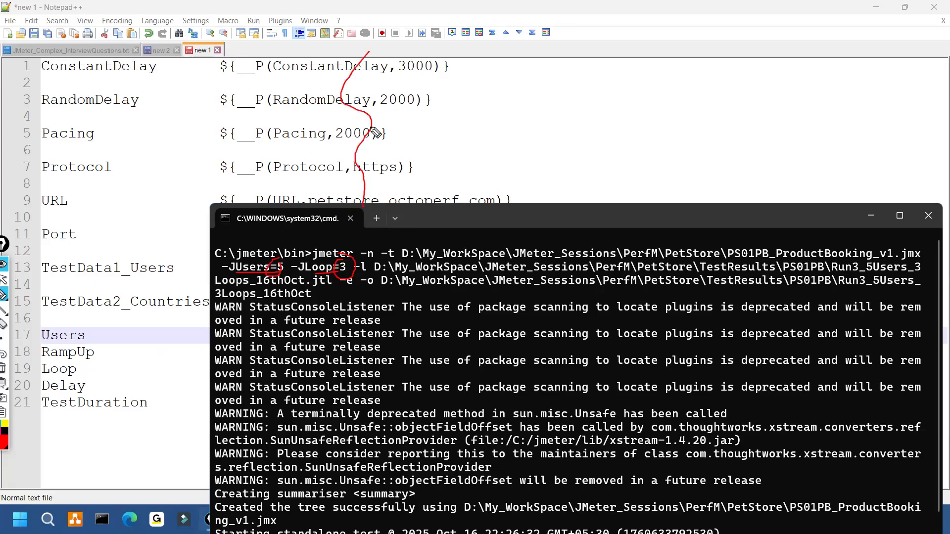
drag(358, 73, 354, 161)
key(ctrl+shift+7)
Move the command prompt clear of the defaults, circle them and cross out the Users and Loop defaults, clearing the ink.
key(ctrl+shift+2)
click(453, 225)
drag(453, 224, 631, 306)
key(ctrl+shift+3)
mouse_move(389, 51)
mouse_down()
mouse_move(300, 289)
mouse_move(411, 290)
mouse_move(415, 83)
mouse_up()
drag(330, 328, 322, 341)
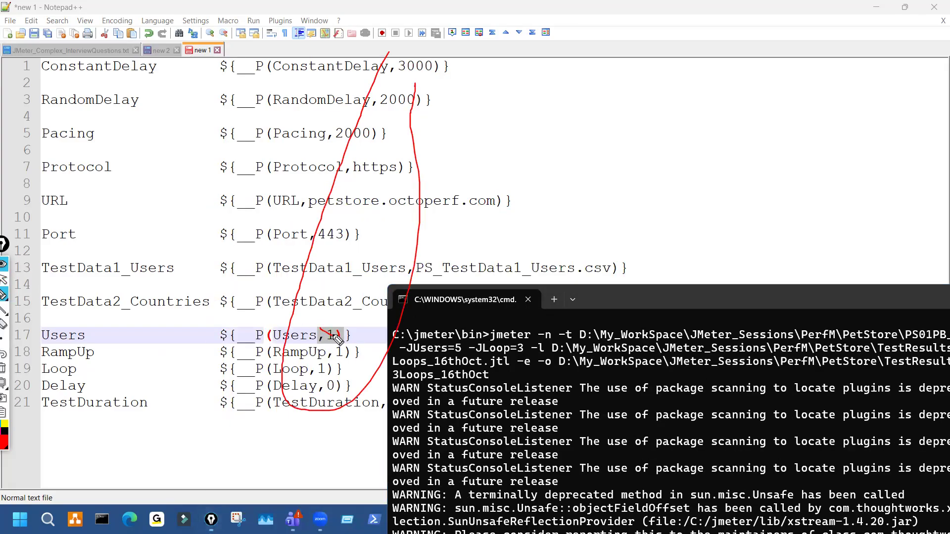
drag(313, 375, 330, 376)
mouse_move(407, 63)
mouse_down()
mouse_move(404, 401)
mouse_move(378, 91)
mouse_up()
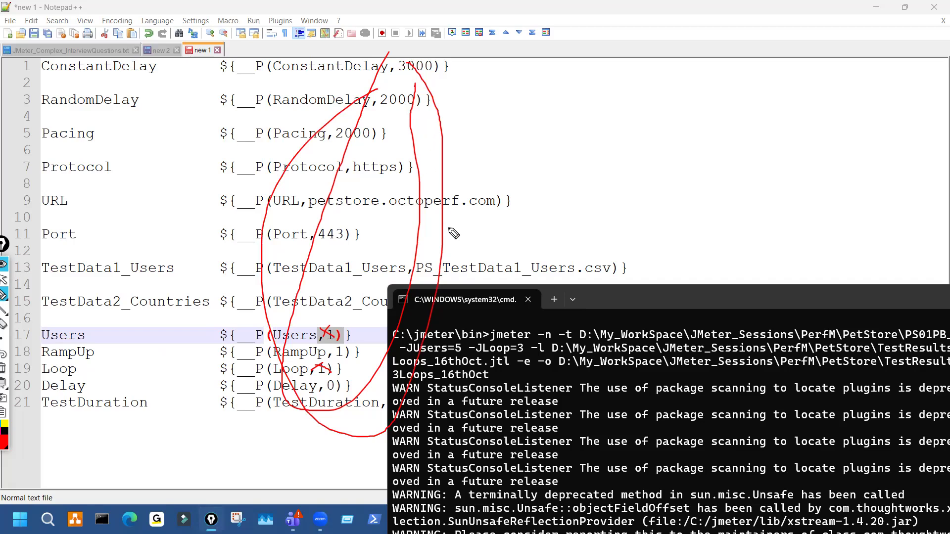
key(ctrl+shift+7)
Mark the values in -JUsers=5 and -JLoop=3 together with the Users and Loop defaults they override, clearing the ink.
mouse_move(456, 351)
mouse_down()
mouse_move(448, 342)
mouse_move(462, 348)
mouse_up()
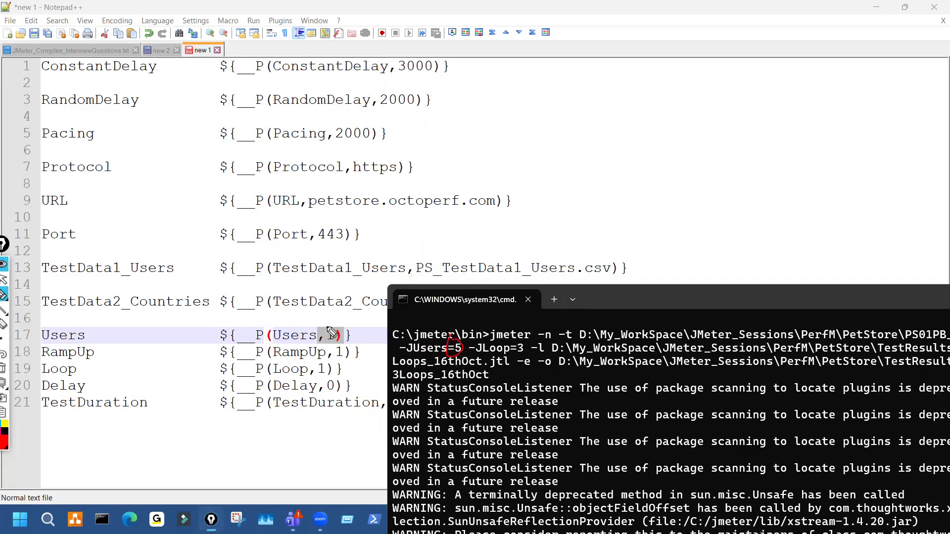
mouse_move(331, 318)
mouse_down()
mouse_move(341, 330)
mouse_move(331, 355)
mouse_move(366, 294)
mouse_up()
drag(517, 355, 526, 350)
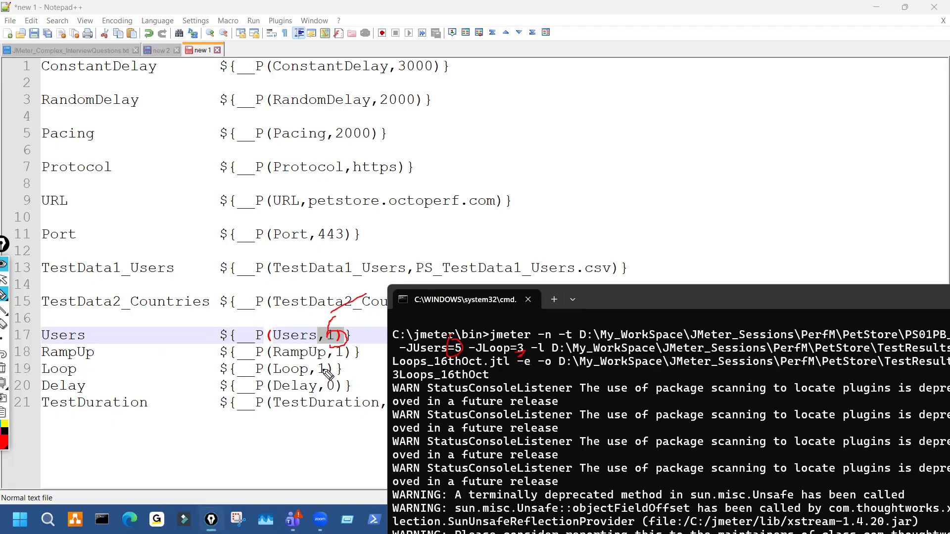
drag(321, 365, 306, 389)
key(ctrl+shift+7)
Circle the default values, the variable names and the __P() function column in the notes with the red pen.
mouse_move(325, 325)
mouse_down()
mouse_move(359, 379)
mouse_move(345, 350)
mouse_up()
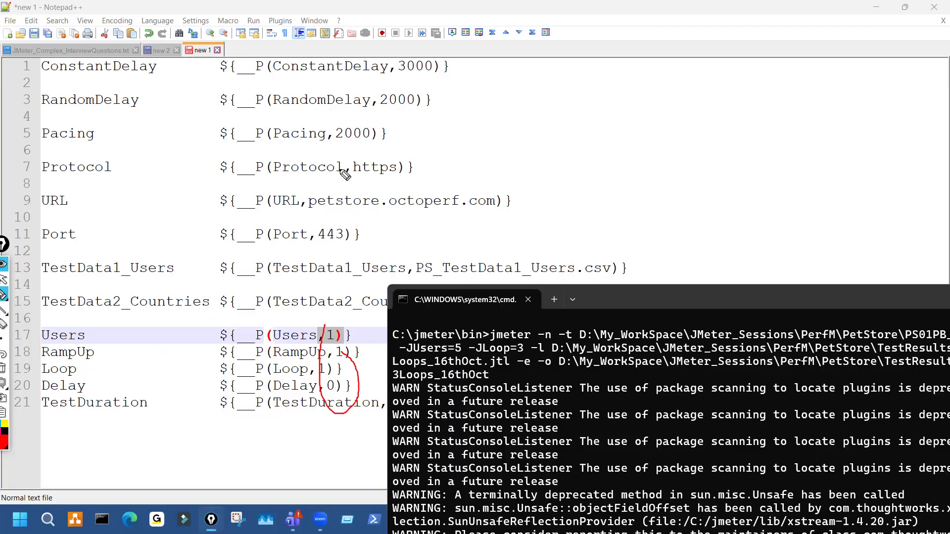
mouse_move(374, 65)
mouse_down()
mouse_move(359, 378)
mouse_move(399, 131)
mouse_up()
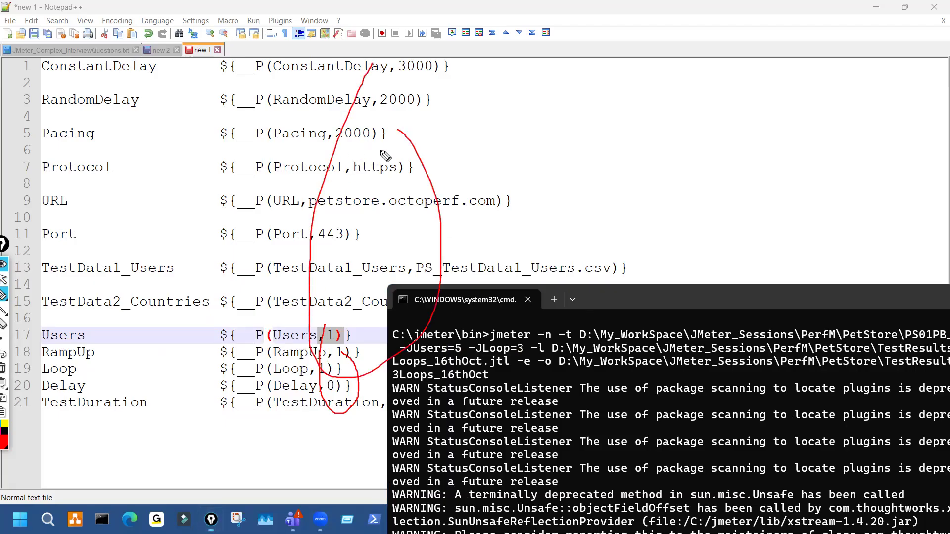
drag(121, 76, 151, 249)
drag(145, 311, 73, 194)
mouse_move(403, 79)
mouse_down()
mouse_move(429, 77)
mouse_move(421, 89)
mouse_up()
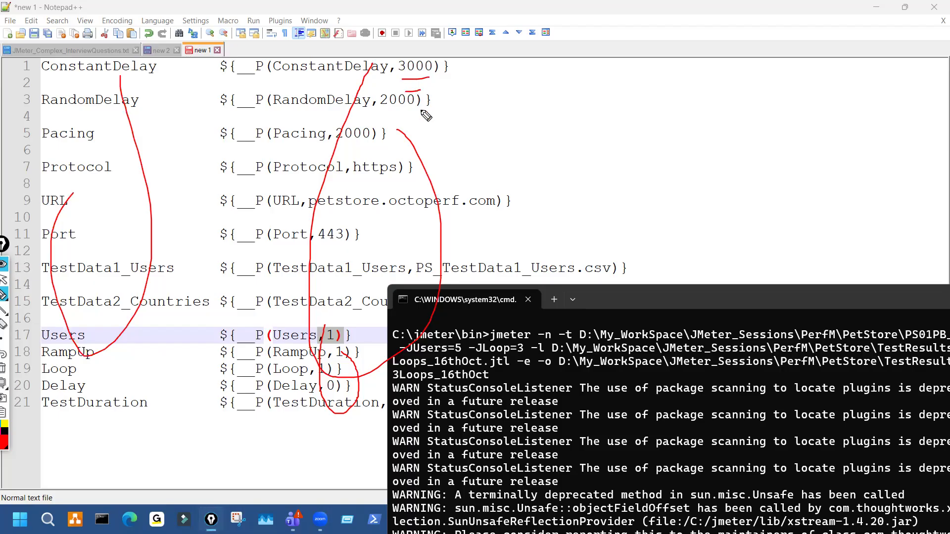
mouse_move(210, 67)
mouse_down()
mouse_move(200, 364)
mouse_move(326, 329)
mouse_move(302, 122)
mouse_move(232, 73)
mouse_up()
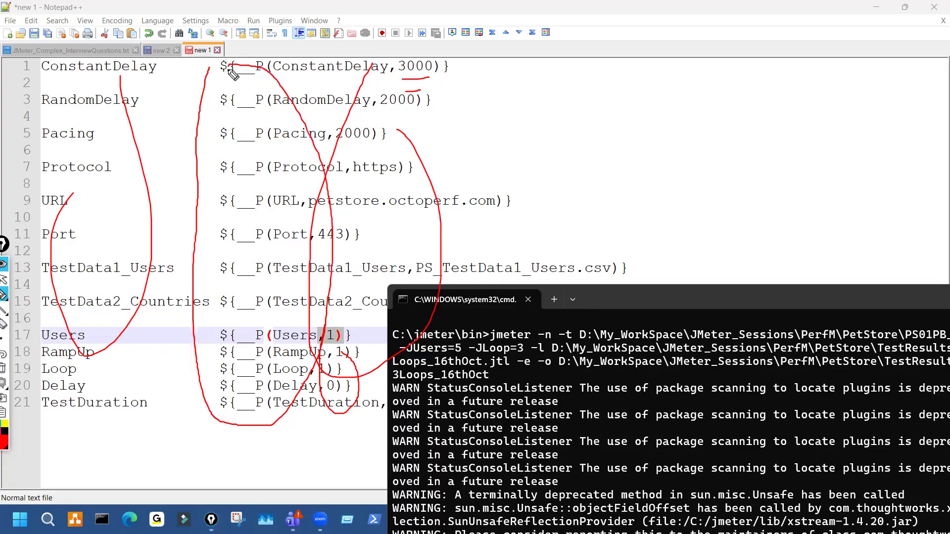
drag(395, 71, 395, 171)
Draw an arrow from the defaults to the command and handwrite the -J VN = argument pattern above it.
mouse_move(319, 242)
mouse_down()
mouse_move(517, 359)
mouse_move(525, 353)
mouse_up()
mouse_move(590, 312)
mouse_down()
mouse_move(654, 323)
mouse_move(641, 318)
mouse_up()
drag(106, 84, 157, 64)
drag(685, 286, 700, 278)
drag(688, 307, 721, 296)
mouse_move(678, 274)
mouse_down()
mouse_move(708, 269)
mouse_move(733, 240)
mouse_up()
mouse_move(611, 322)
mouse_down()
mouse_move(637, 313)
mouse_move(656, 278)
mouse_up()
drag(756, 255, 784, 247)
mouse_move(764, 262)
mouse_down()
mouse_move(795, 255)
mouse_move(794, 226)
mouse_up()
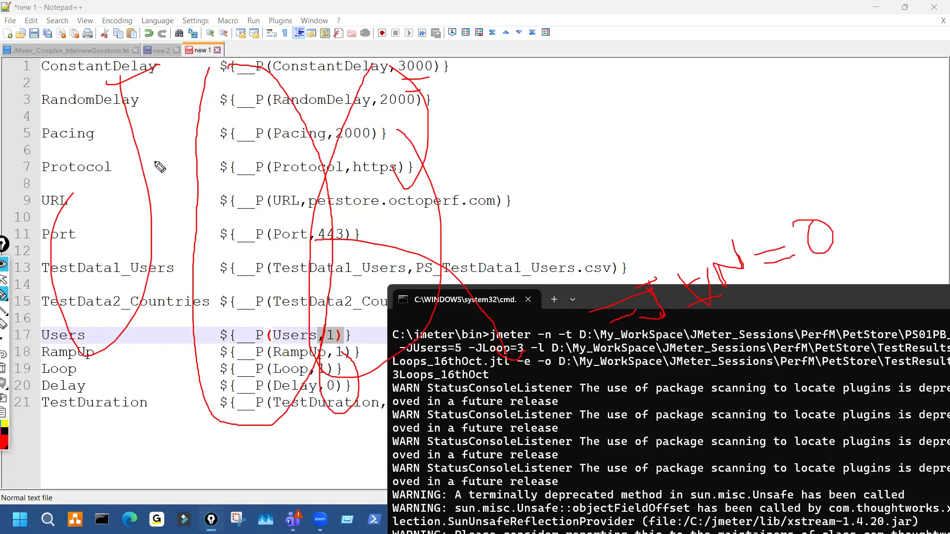
Circle the passed -J arguments in the command, handwrite further -J VN = placeholders below them, and clear all pen marks.
drag(122, 84, 135, 263)
mouse_move(404, 349)
mouse_down()
mouse_move(539, 347)
mouse_move(490, 333)
mouse_up()
mouse_move(564, 381)
mouse_down()
mouse_move(648, 352)
mouse_move(673, 369)
mouse_move(671, 378)
mouse_move(724, 355)
mouse_move(699, 410)
mouse_move(740, 401)
mouse_move(724, 406)
mouse_move(767, 414)
mouse_move(878, 360)
mouse_up()
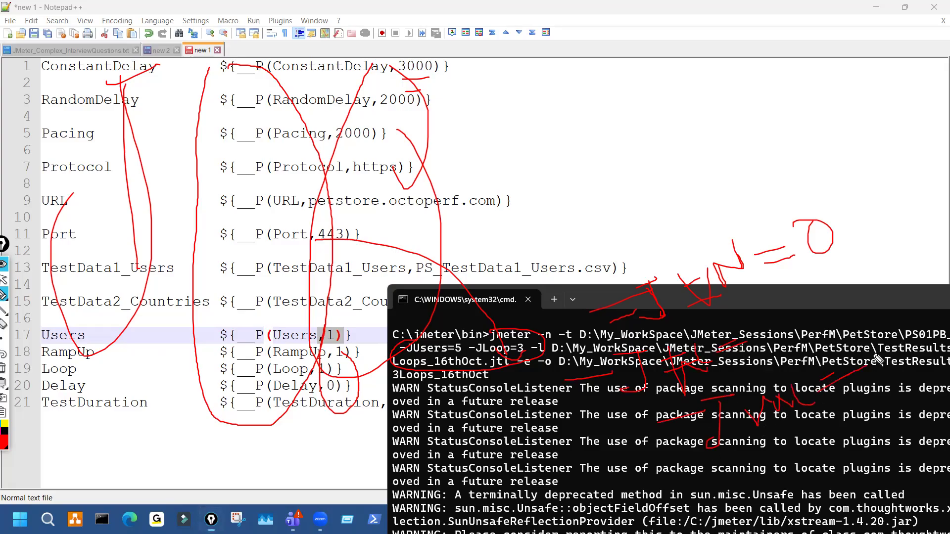
drag(723, 494, 772, 460)
key(ctrl+shift+7)
Maximize the command prompt, switch to the PowerPoint slide and underline "Arguments from CLI", clearing the mark.
key(ctrl+shift+2)
double_click(634, 296)
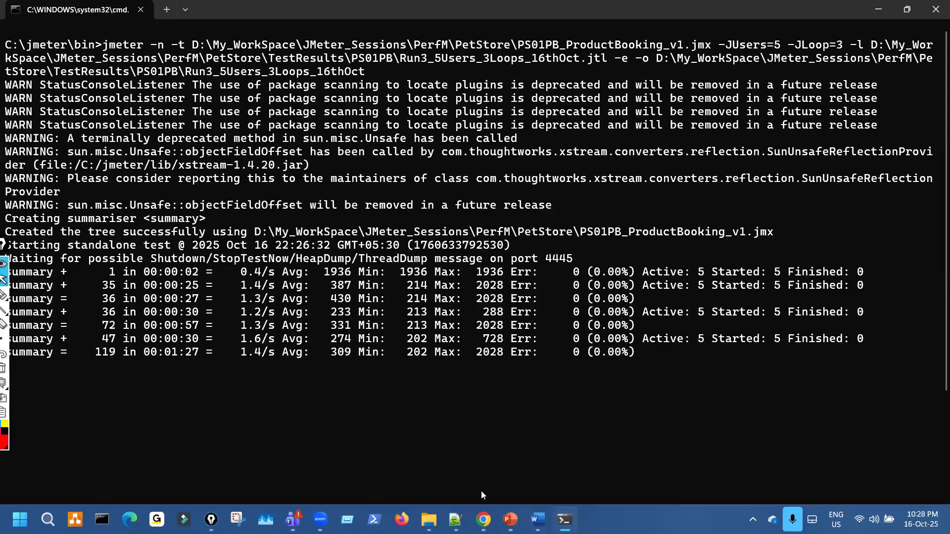
click(510, 520)
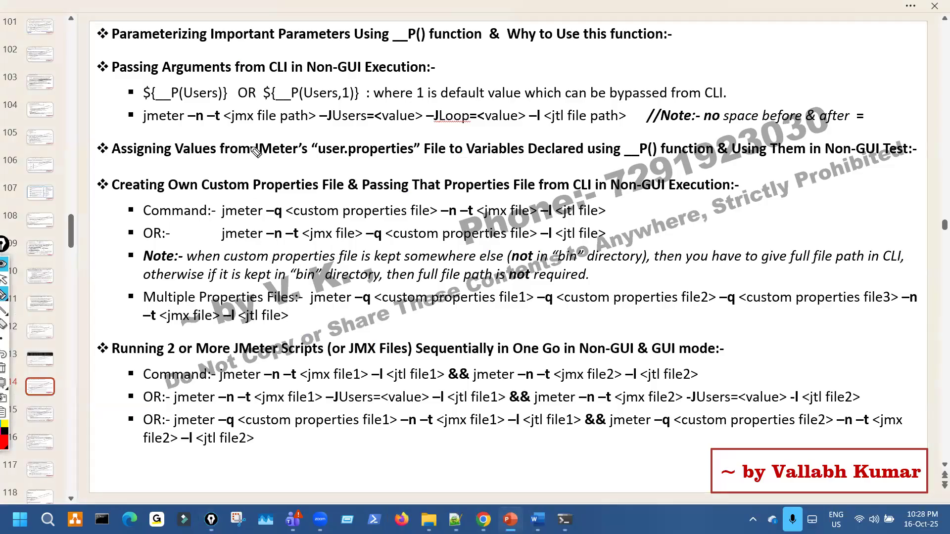
drag(174, 83, 285, 84)
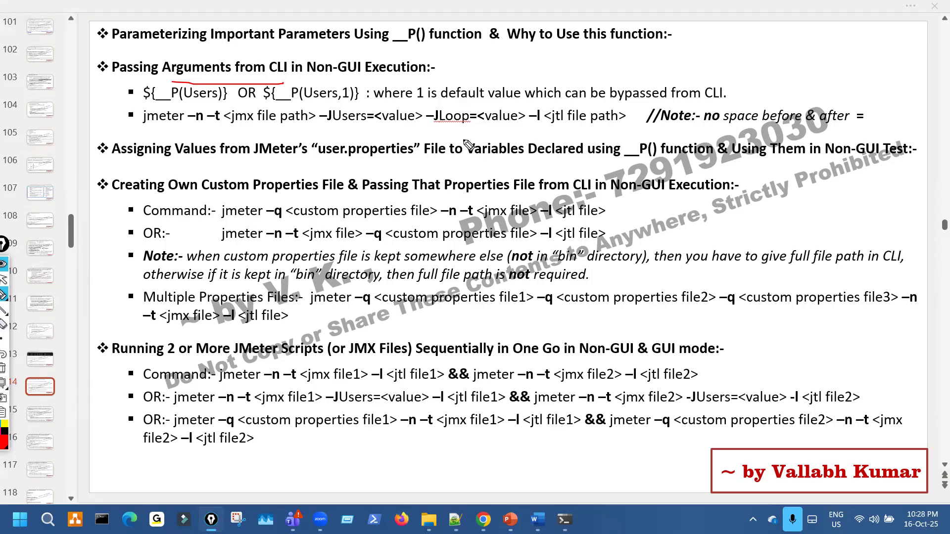
key(ctrl+shift+7)
key(ctrl+shift+2)
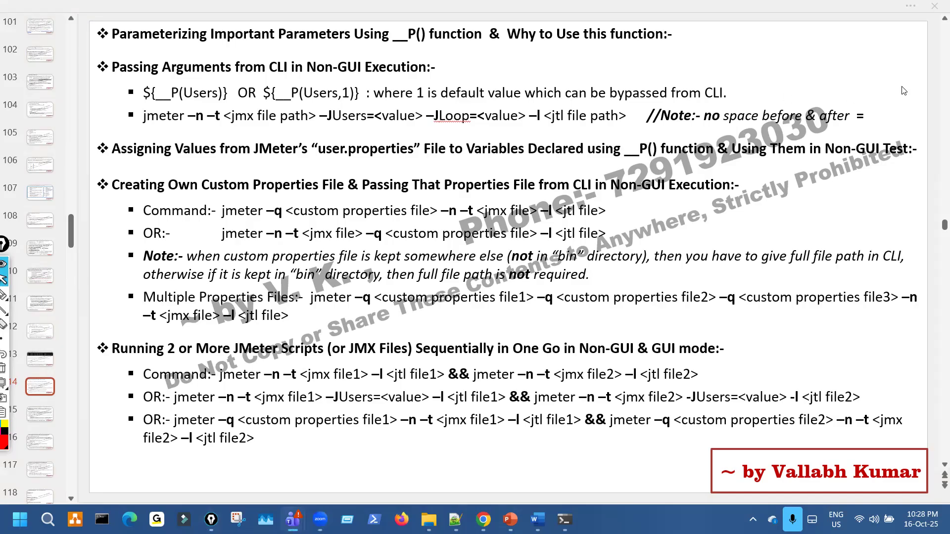
Return to the command prompt and circle the started thread counts and error column in the run summary, clearing the marks.
key(alt+Tab)
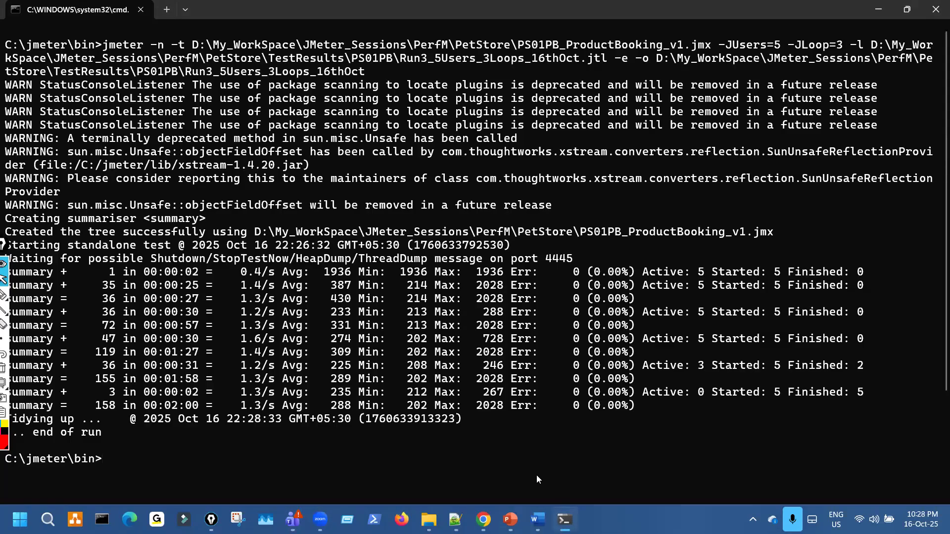
key(ctrl+shift+3)
mouse_move(695, 271)
mouse_down()
mouse_move(693, 383)
mouse_move(821, 305)
mouse_move(760, 254)
mouse_up()
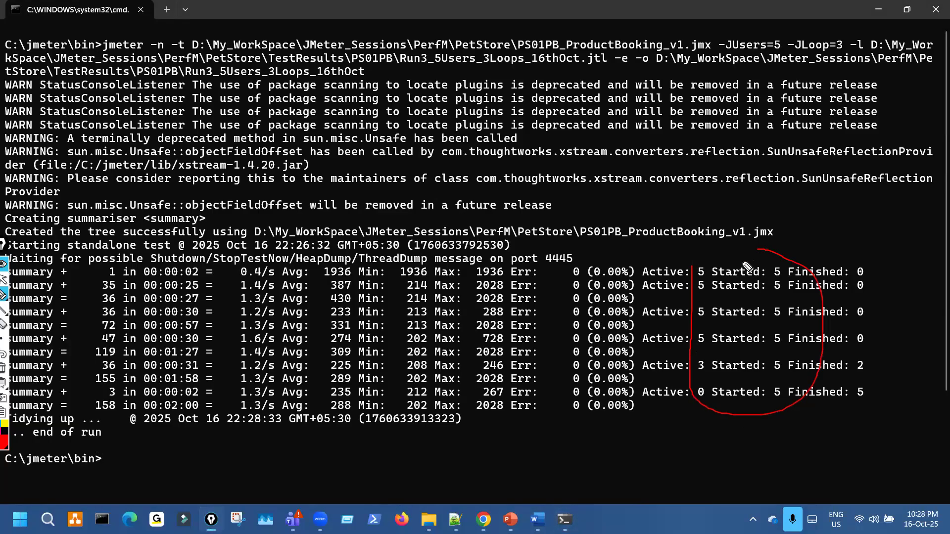
drag(600, 275, 627, 284)
key(ctrl+shift+7)
key(ctrl+shift+2)
Open the TestResults\PS01PB folder in File Explorer and point out the Run3_5Users_3Loops_16thOct folder and .jtl file with erased pen marks.
click(429, 519)
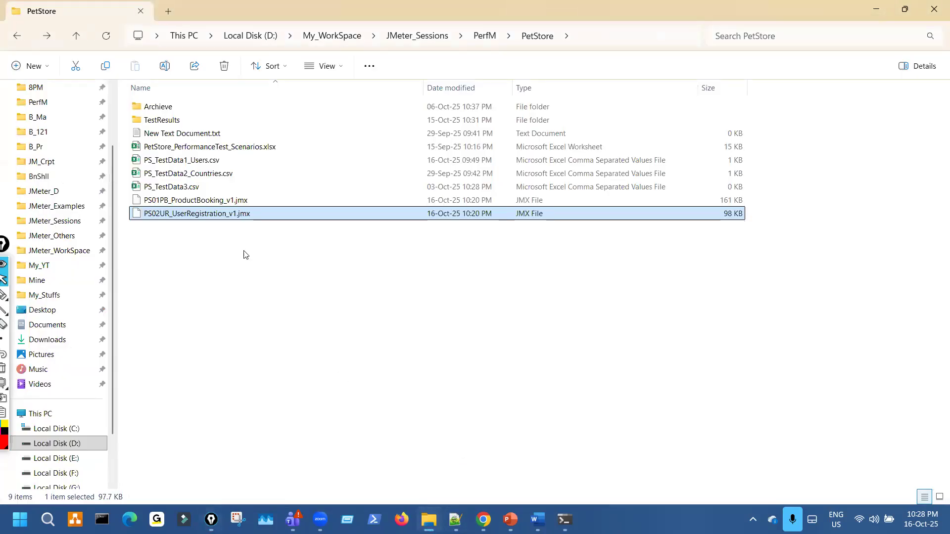
double_click(184, 121)
double_click(156, 106)
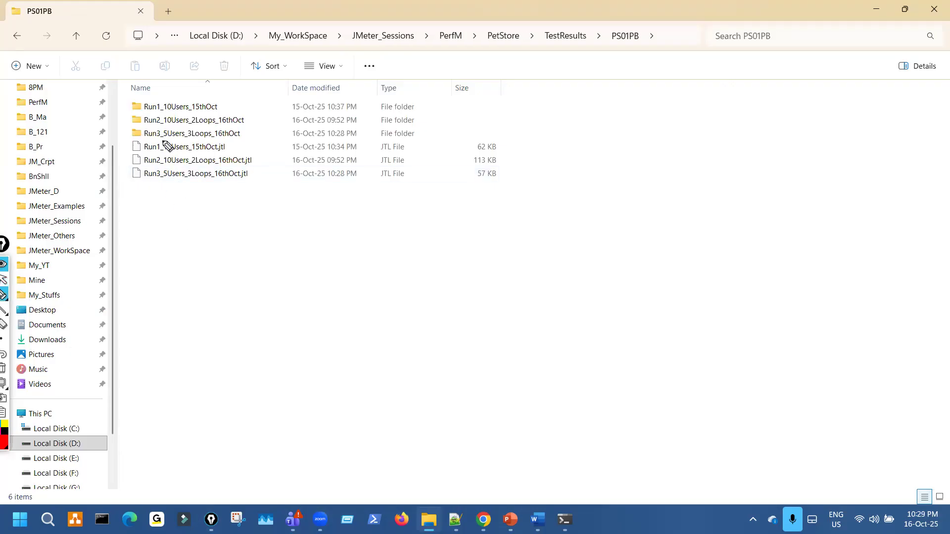
drag(163, 142, 200, 140)
key(ctrl+shift+7)
key(ctrl+shift+2)
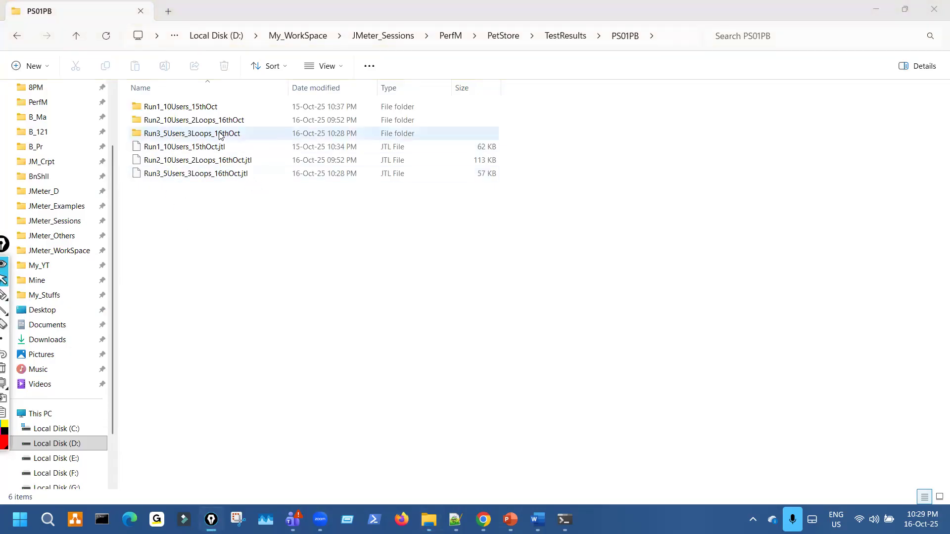
key(ctrl+shift+3)
mouse_move(173, 180)
mouse_down()
mouse_move(246, 181)
mouse_move(256, 130)
mouse_move(242, 133)
mouse_move(258, 143)
mouse_up()
key(ctrl+shift+7)
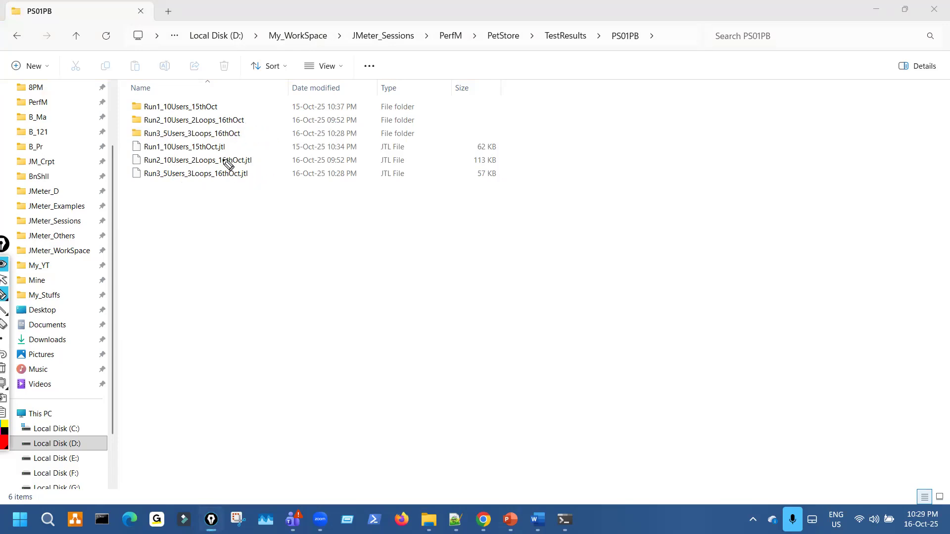
Open index.html from the Run3_5Users_3Loops_16thOct folder and review the statistics table in the JMeter dashboard.
double_click(203, 133)
double_click(152, 134)
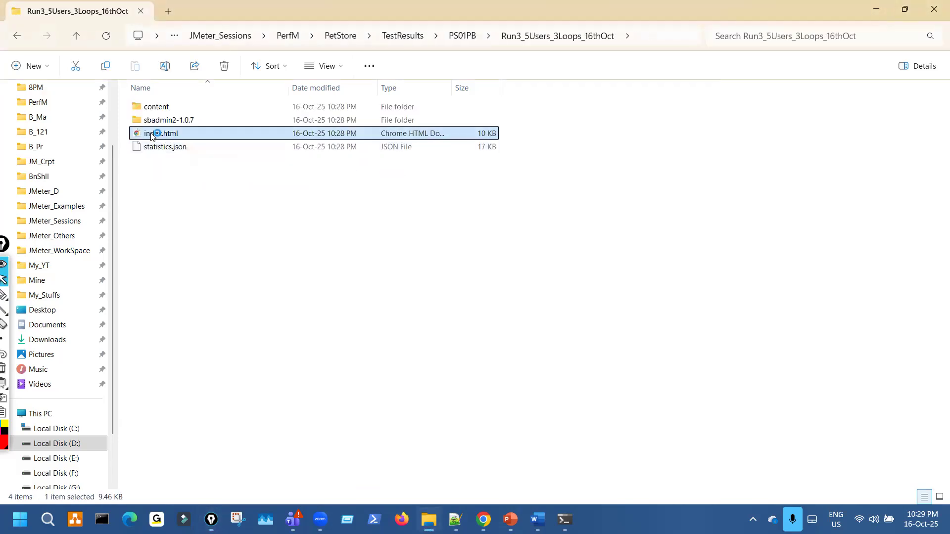
scroll(429, 253, down, 10)
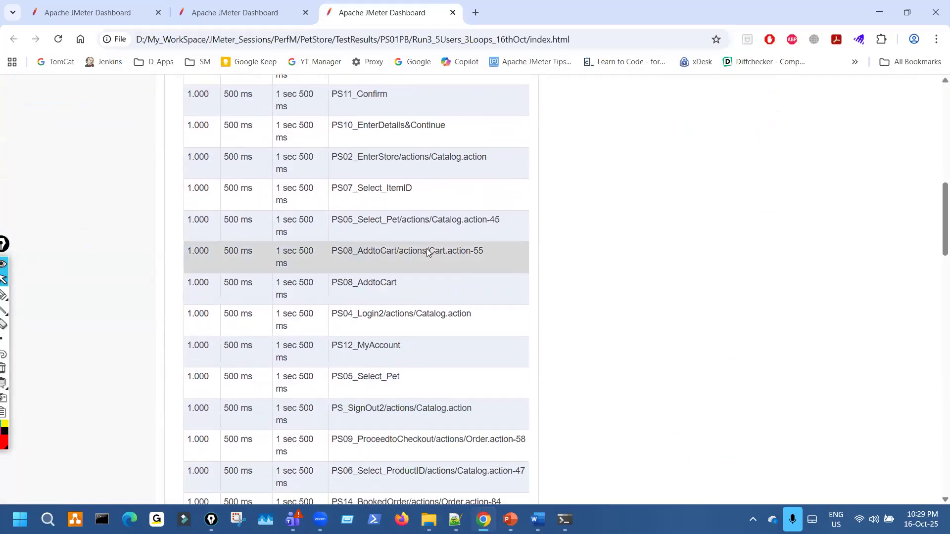
scroll(428, 252, down, 11)
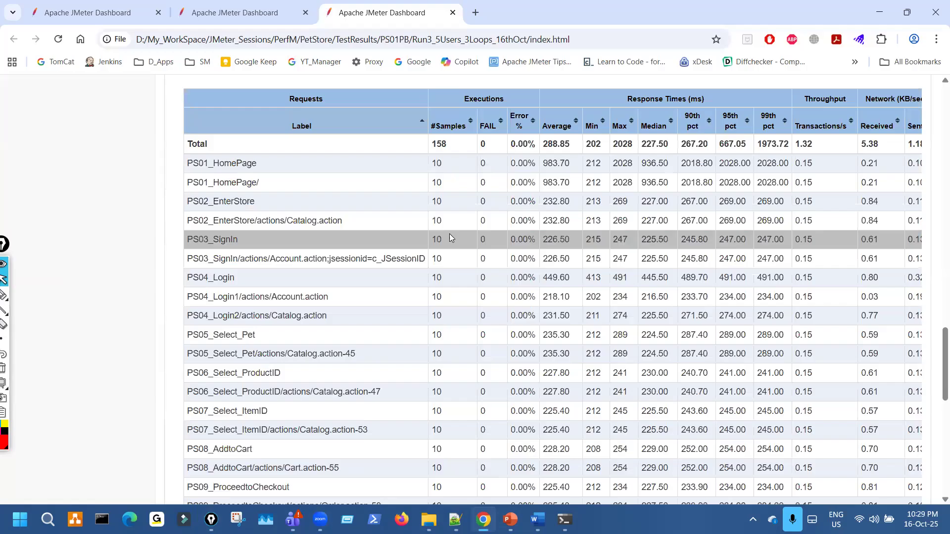
Examine the sample counts of all transactions in the dashboard's statistics table, from PS01_HomePage down to PS_SignOut.
key(ctrl+shift+3)
drag(440, 52, 475, 52)
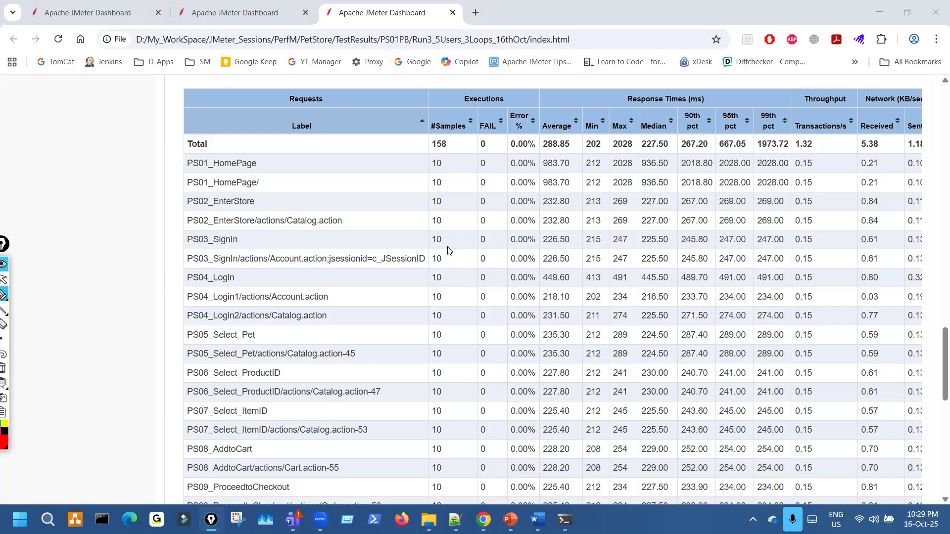
scroll(448, 252, down, 8)
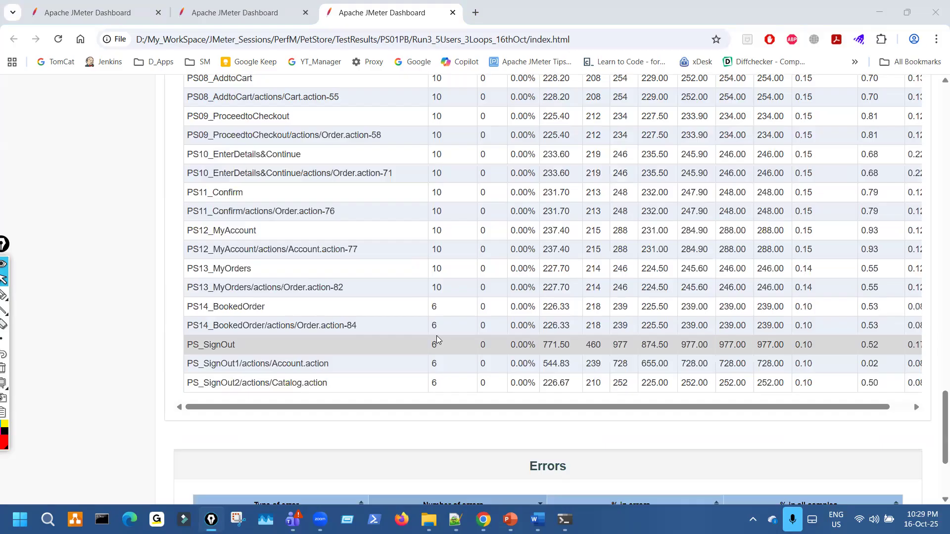
scroll(437, 335, up, 10)
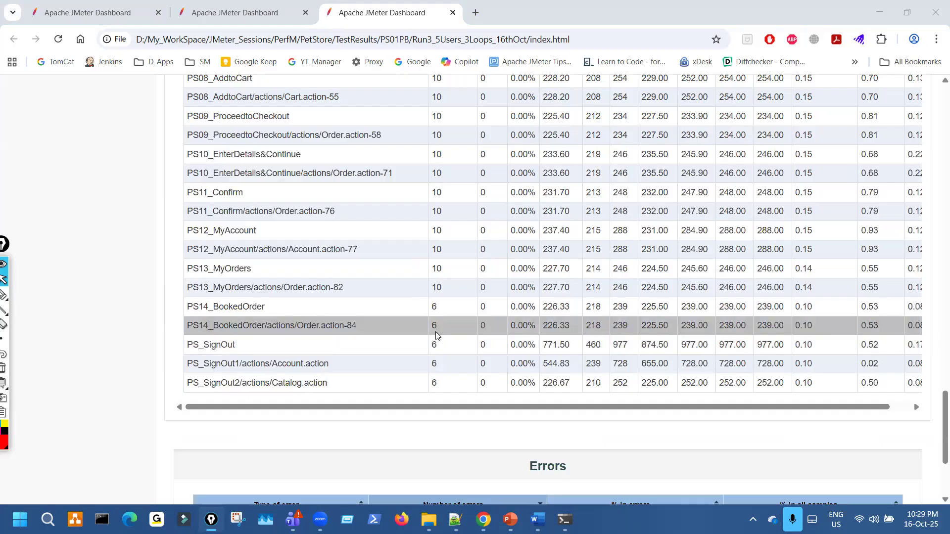
scroll(435, 331, down, 8)
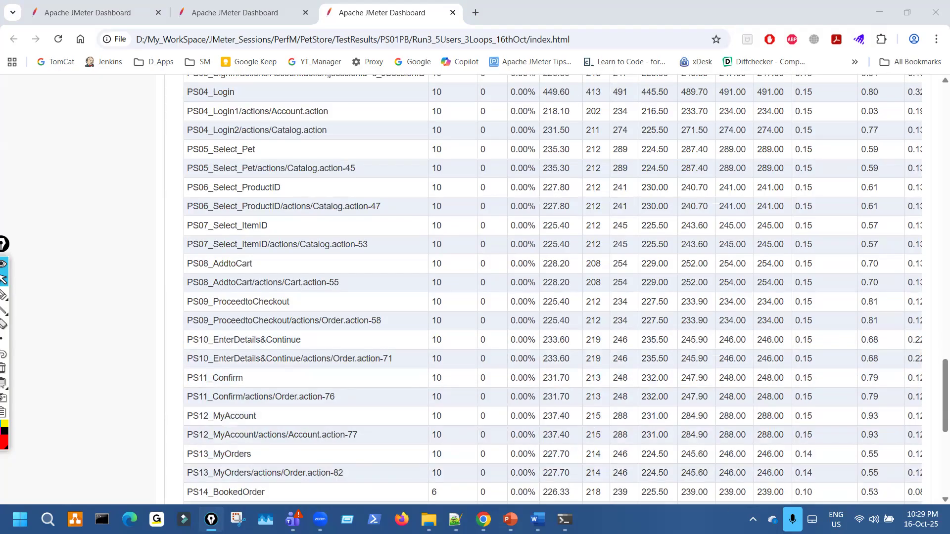
Launch JMeter from the desktop shortcut "jmeter.bat - Shortcut (2)" and minimize its console window.
key(super+d)
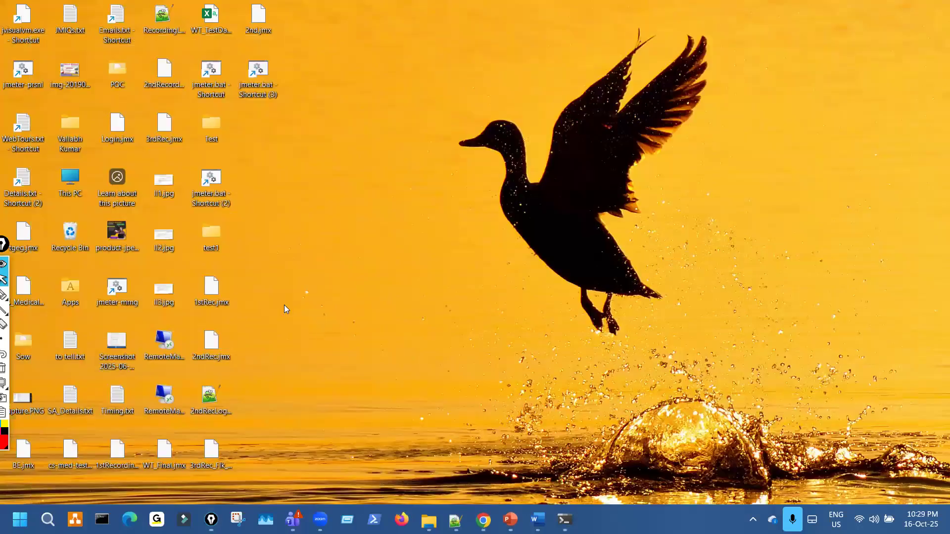
double_click(211, 186)
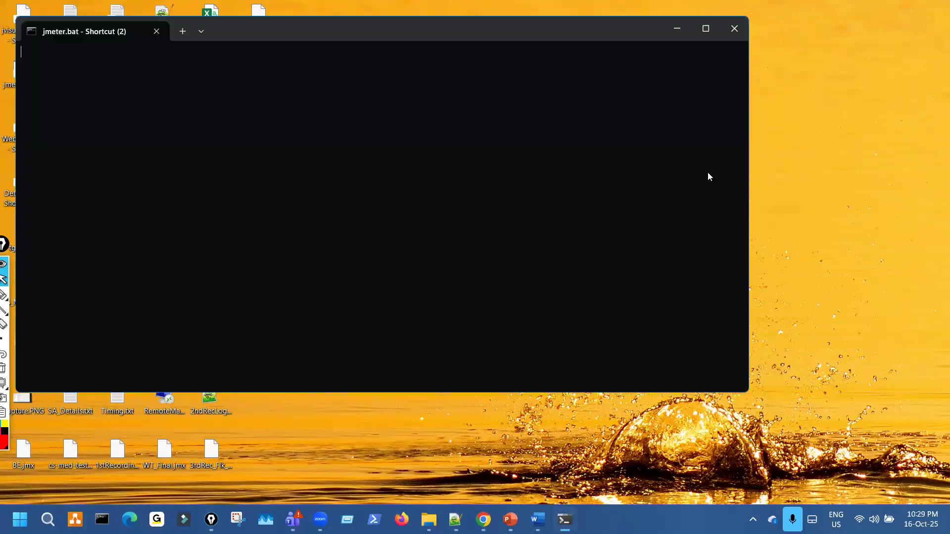
click(677, 29)
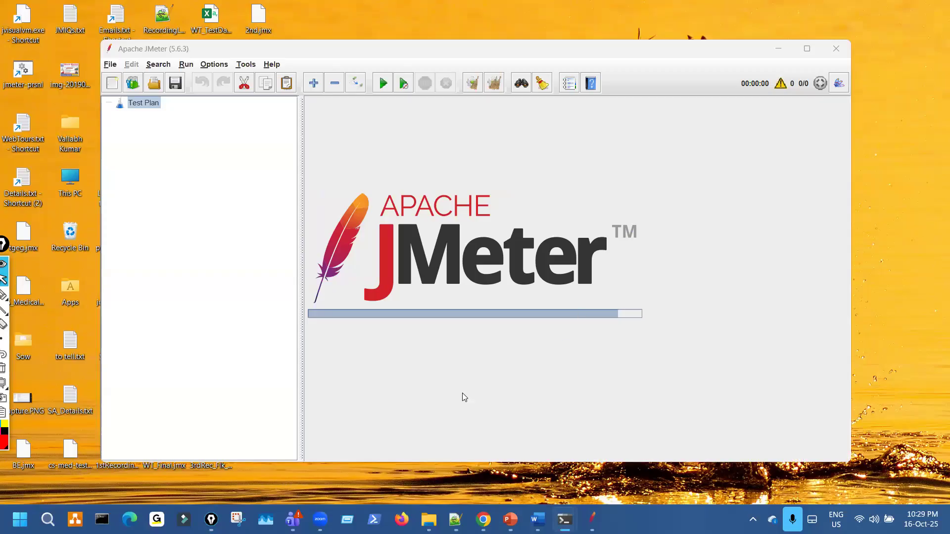
Open the PetStore folder in File Explorer and place the JMeter window beside its file list.
click(427, 519)
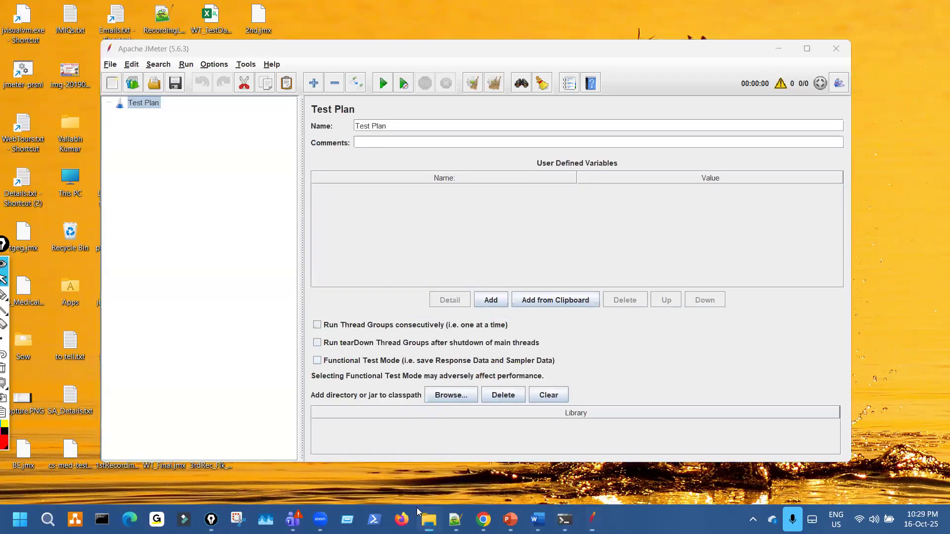
click(23, 33)
click(23, 33)
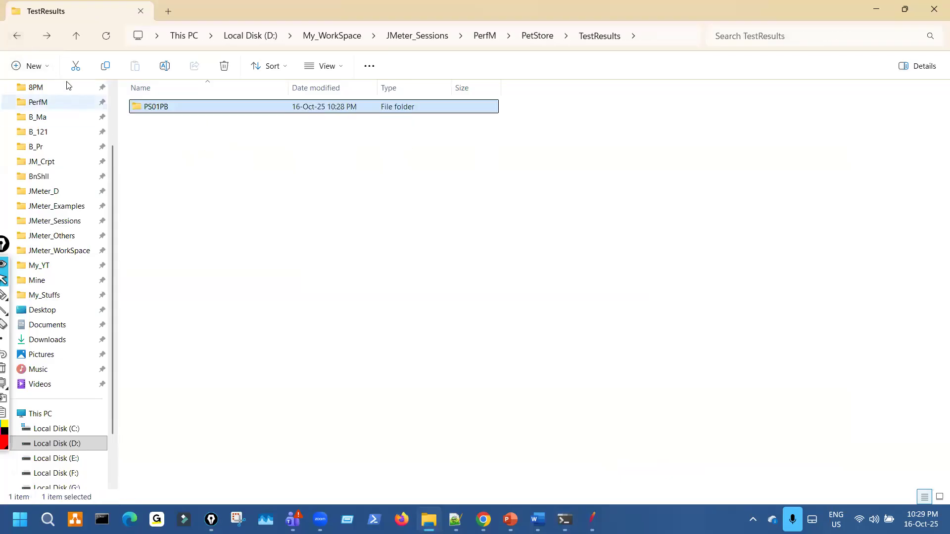
click(19, 35)
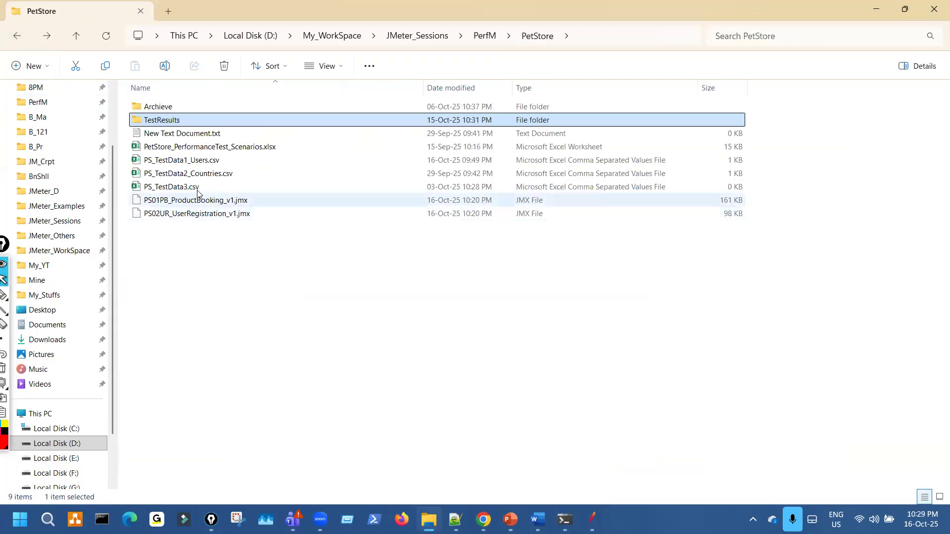
click(592, 520)
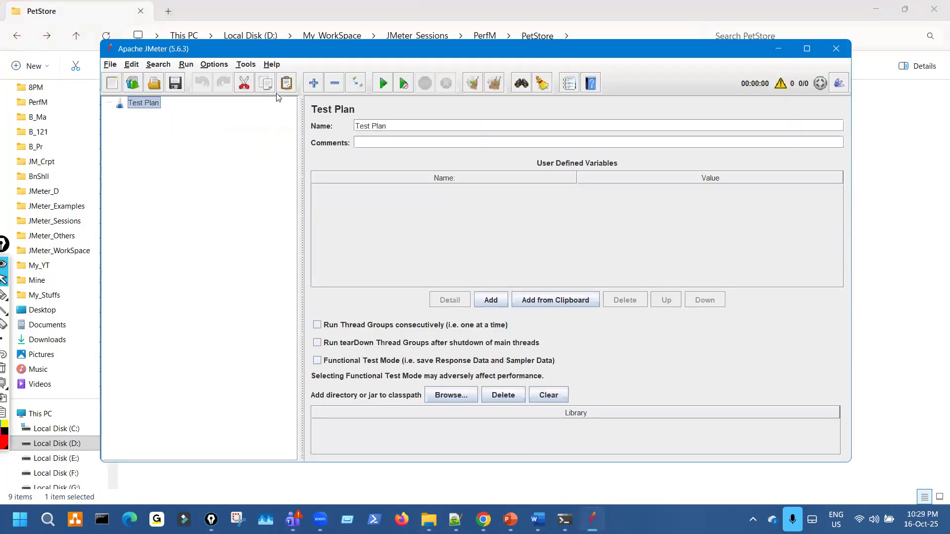
drag(280, 50, 465, 55)
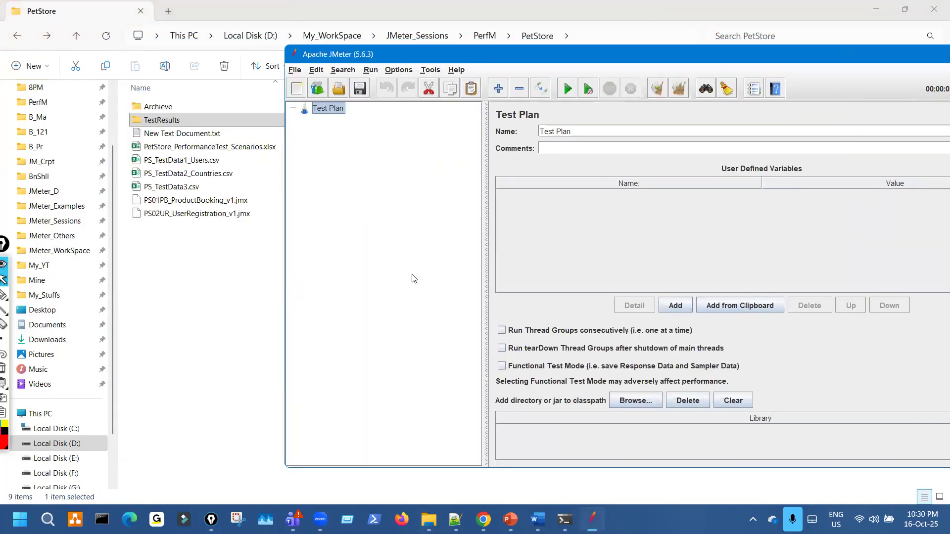
Zoom in on JMeter's interface three times to enlarge its text.
click(405, 69)
click(465, 174)
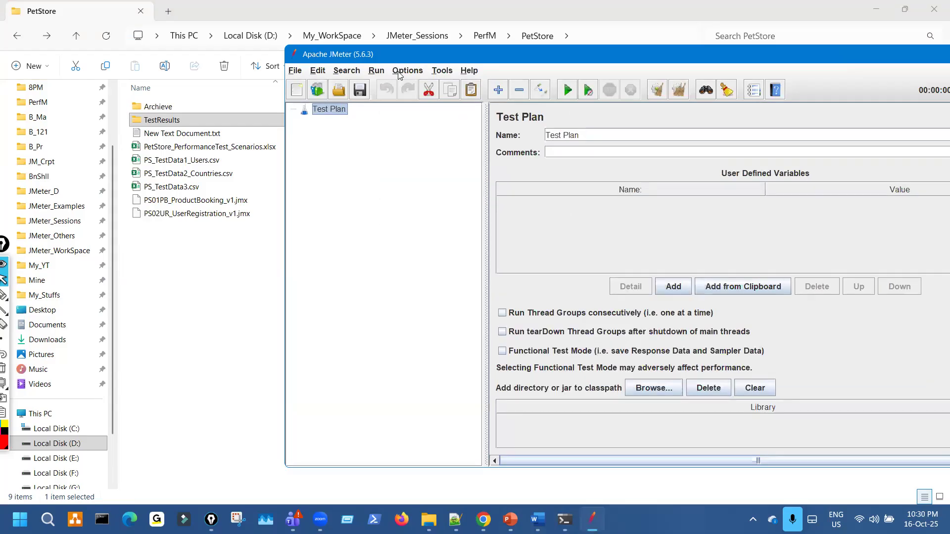
click(401, 71)
click(415, 193)
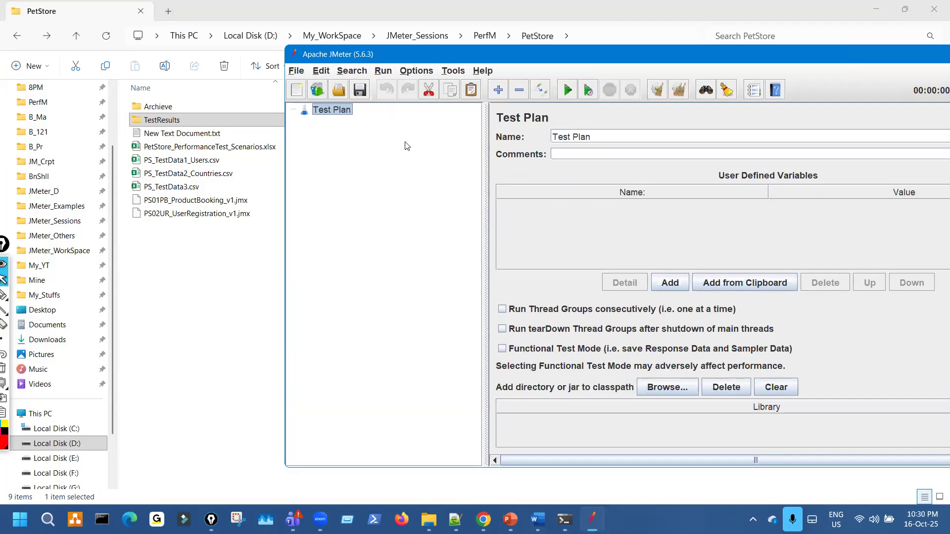
click(411, 72)
click(436, 189)
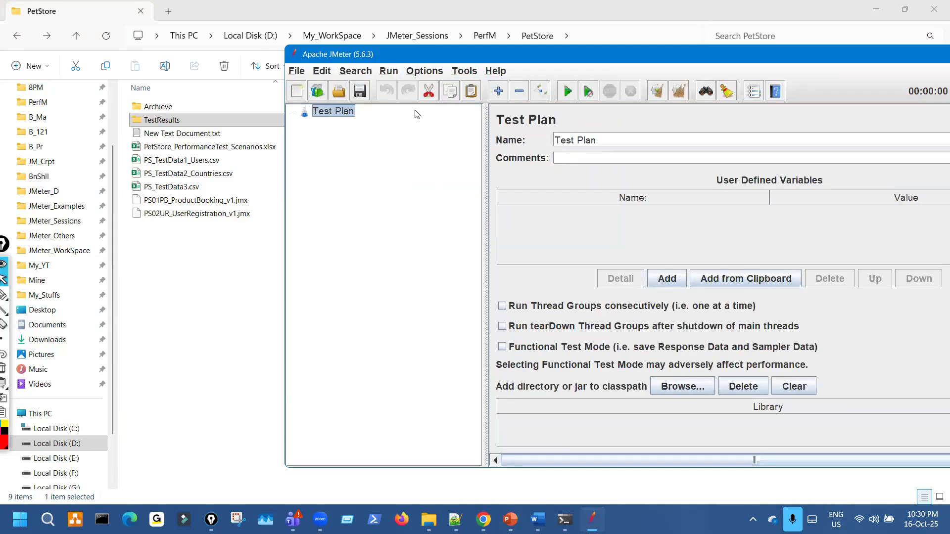
Load PS01PB_ProductBooking_v1.jmx from the PetStore folder into JMeter, maximize the window and enable the Aggregate Report.
drag(225, 203, 368, 204)
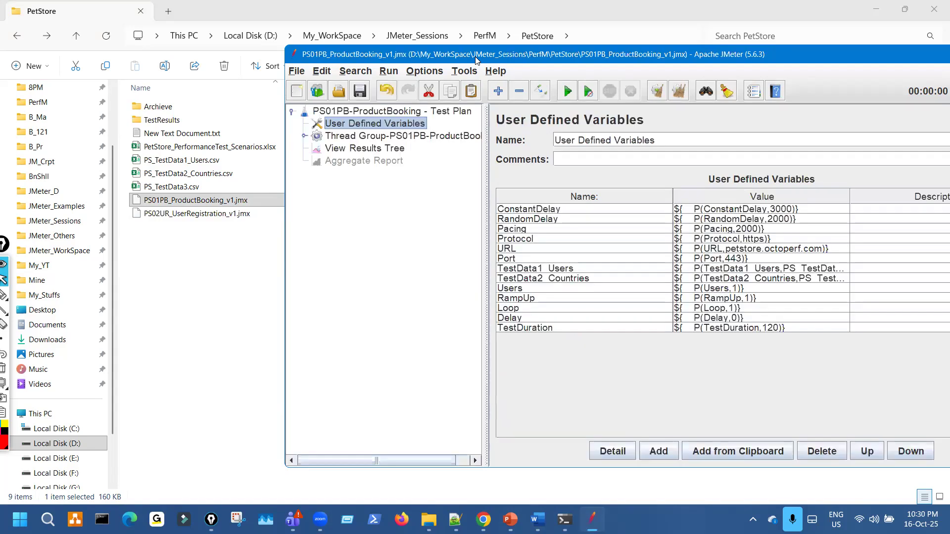
double_click(476, 56)
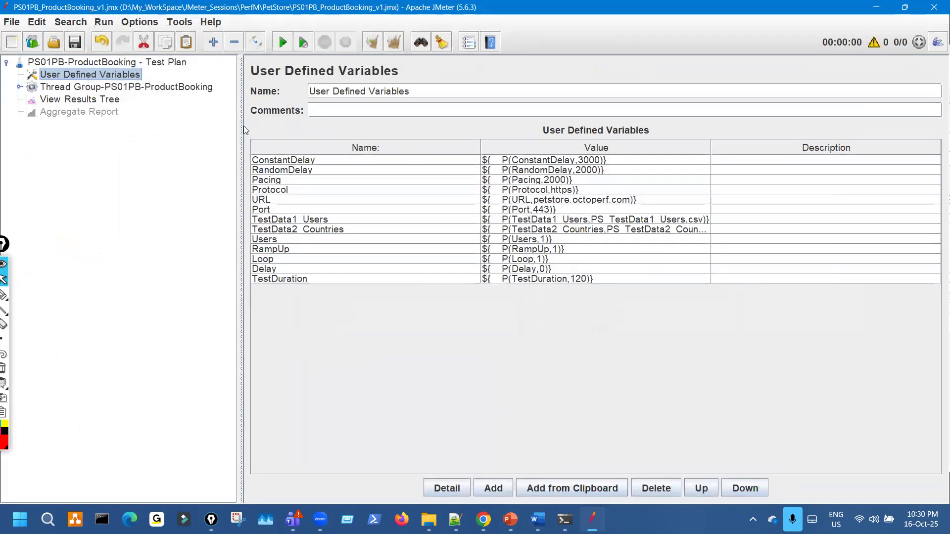
click(103, 114)
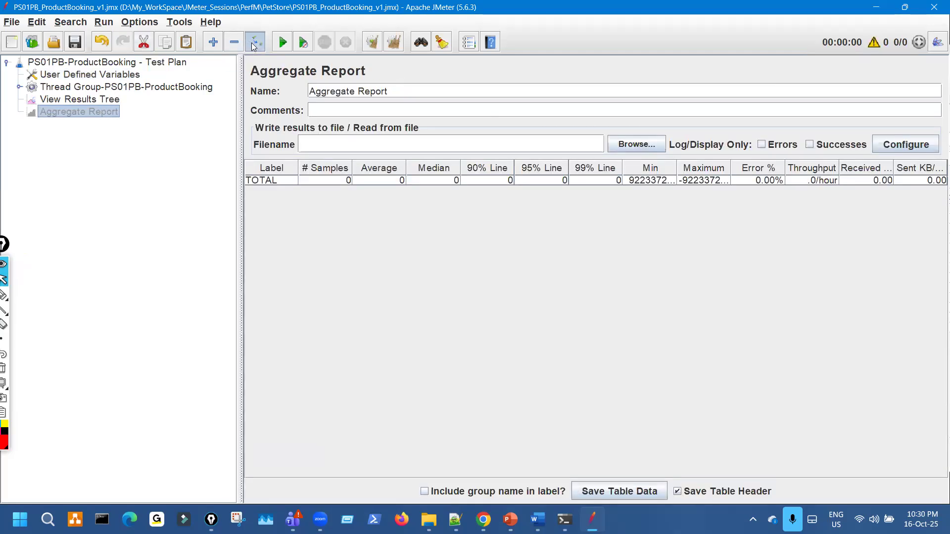
Set the default of the Users variable to 5 and of the Loop variable to 3 in User Defined Variables.
click(80, 76)
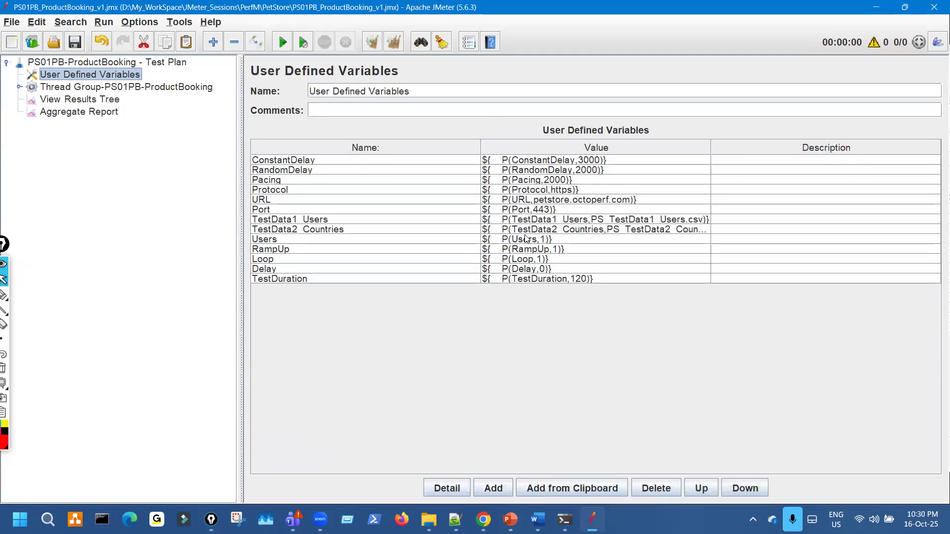
click(542, 239)
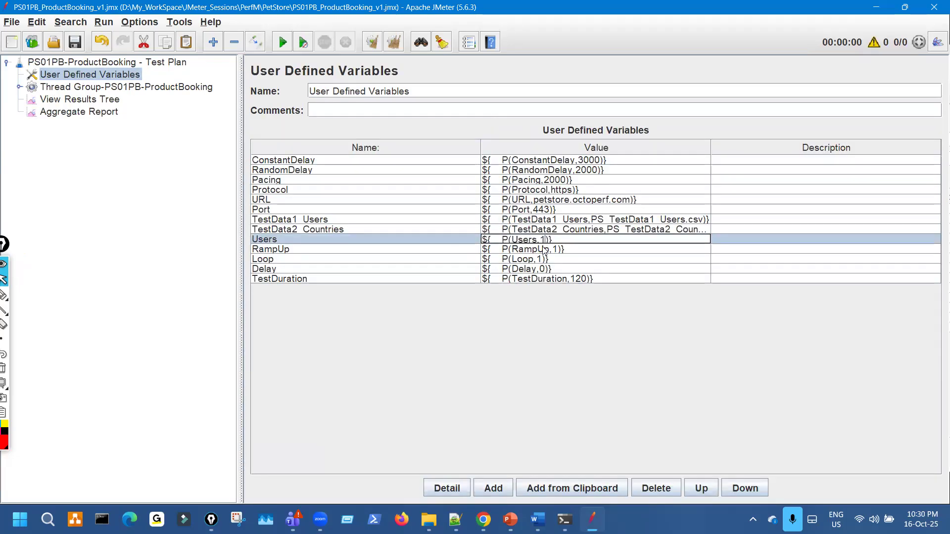
key(BackSpace)
text(5)
click(541, 259)
key(BackSpace)
text(3)
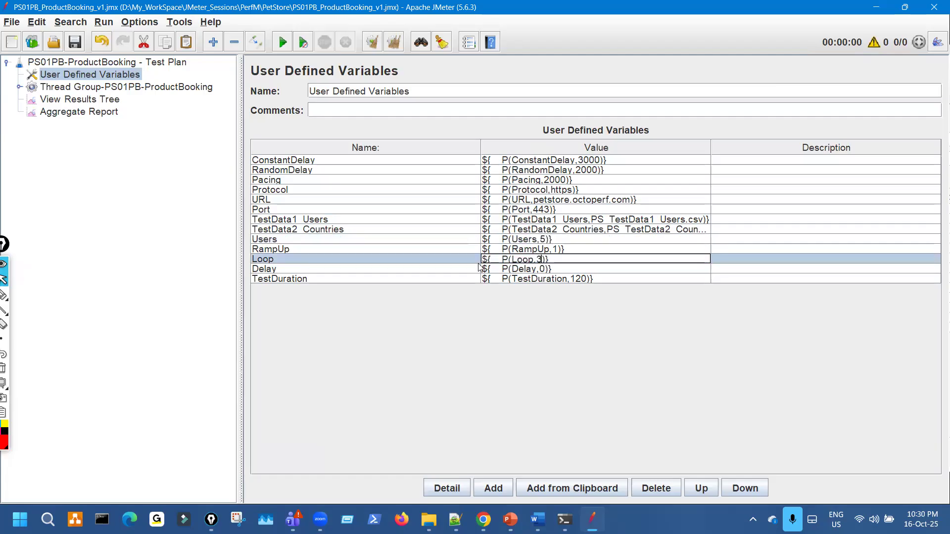
Run the test without pauses and review each transaction's sample count in the Aggregate Report with a widened Label column.
click(108, 113)
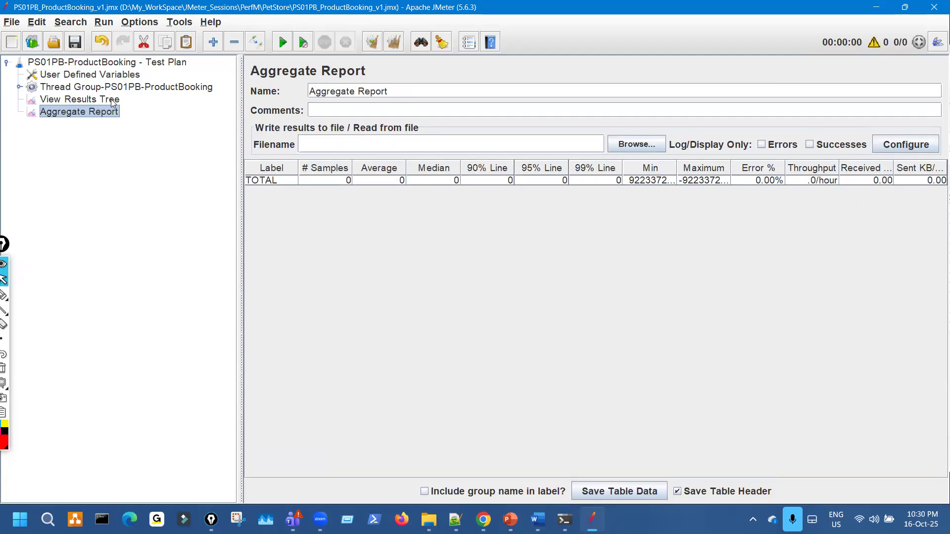
click(302, 47)
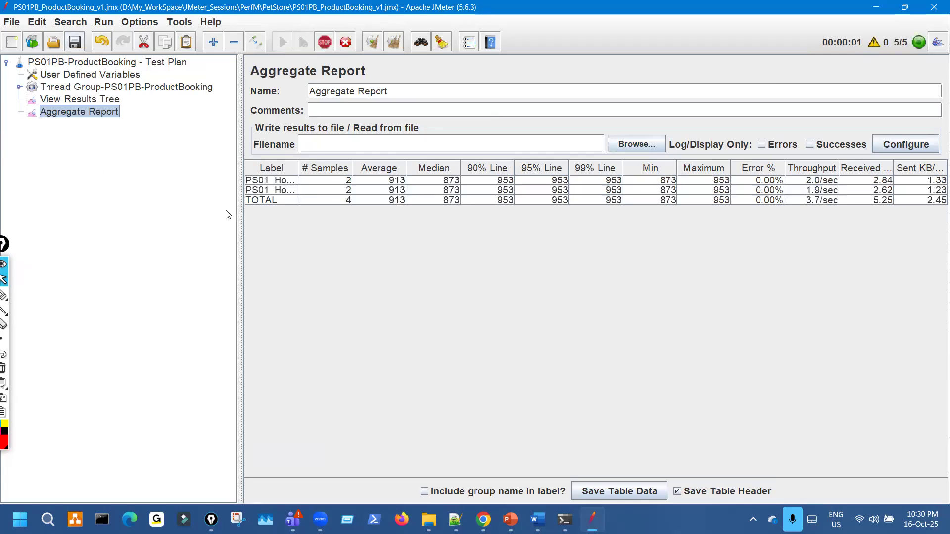
drag(242, 198, 193, 194)
drag(254, 169, 365, 160)
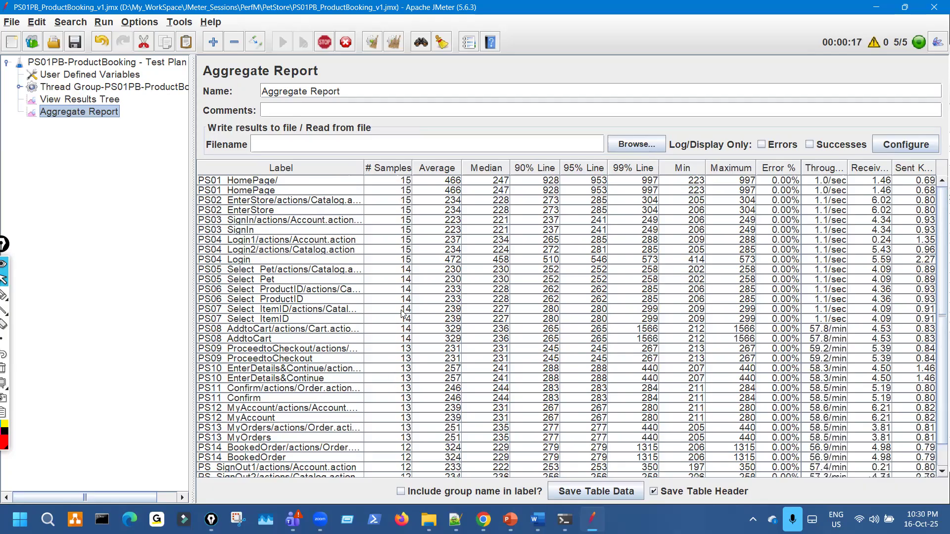
scroll(399, 327, down, 1)
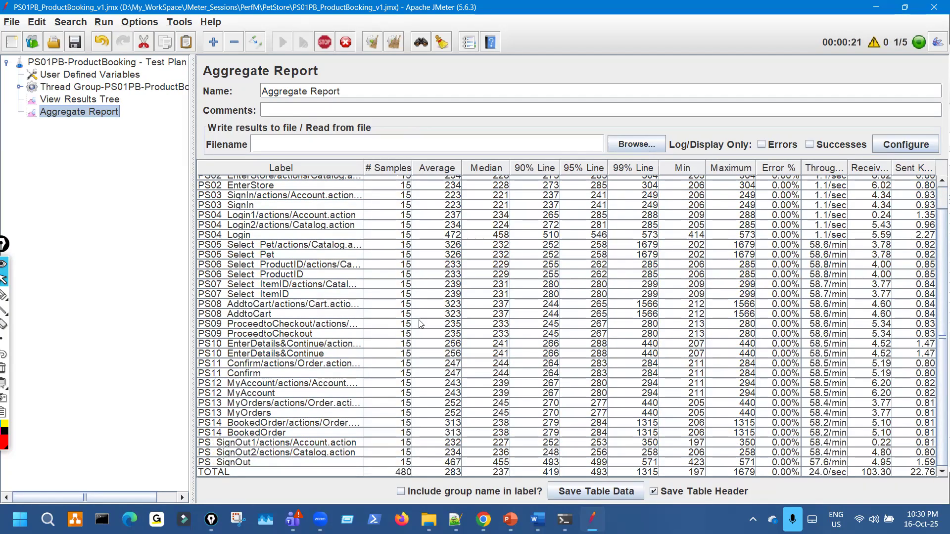
scroll(426, 354, up, 1)
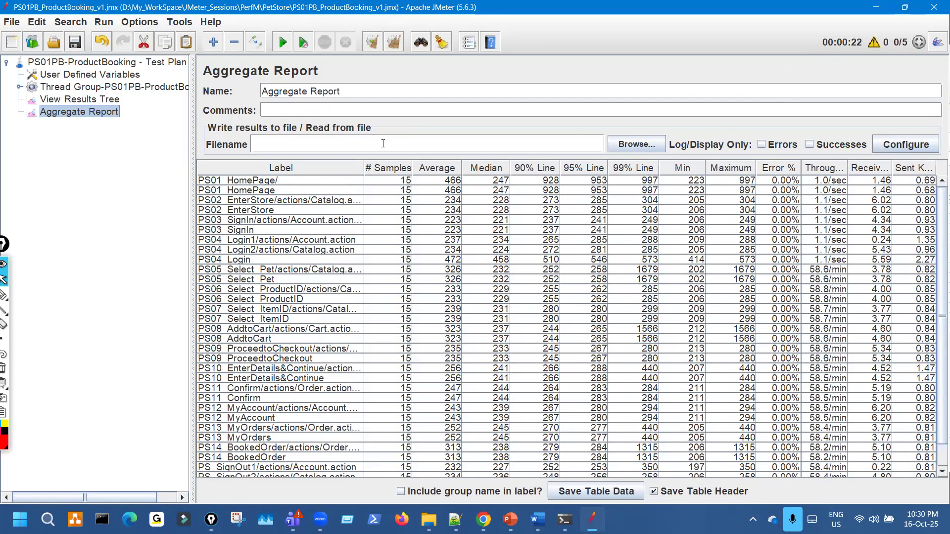
Check the sampler results in View Results Tree and disable both the View Results Tree and Aggregate Report listeners.
click(94, 101)
drag(347, 230, 360, 462)
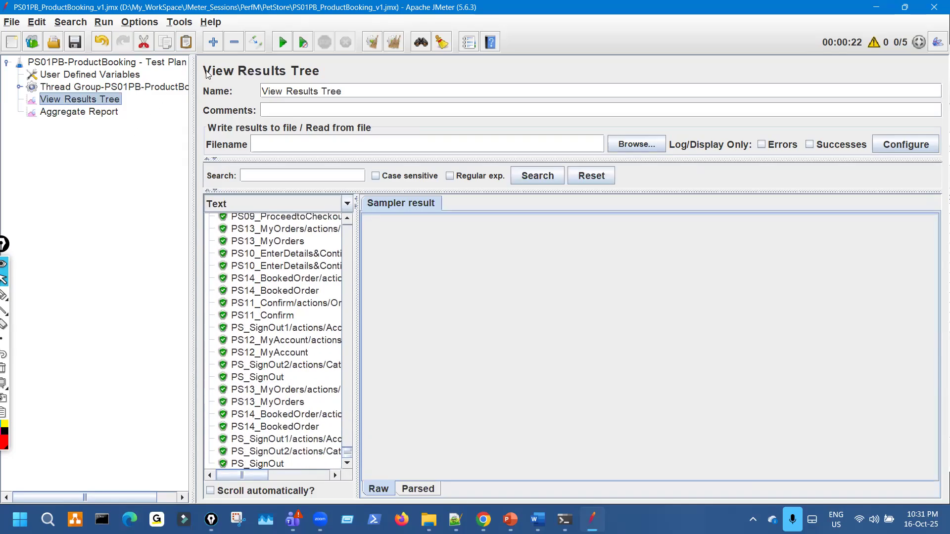
click(109, 114)
key(ctrl+t)
Switch to the Command Prompt, review the summary lines of the last command-line run and clear the screen with cls.
mouse_move(562, 520)
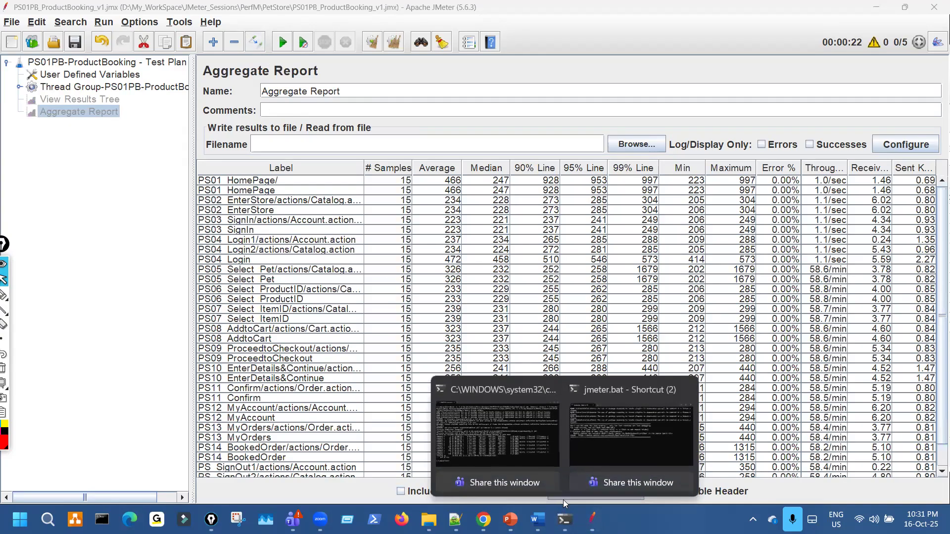
click(501, 449)
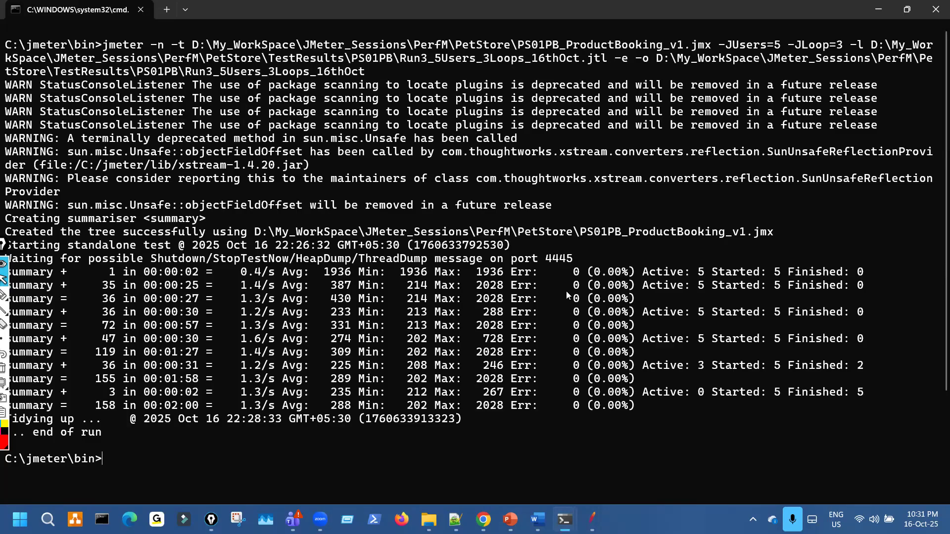
drag(562, 289, 566, 405)
click(540, 434)
text(cls)
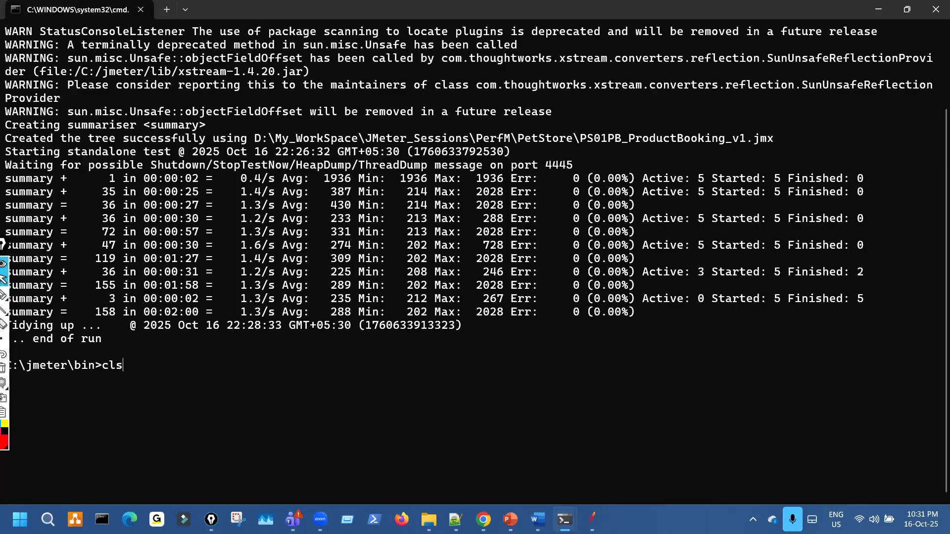
key(Return)
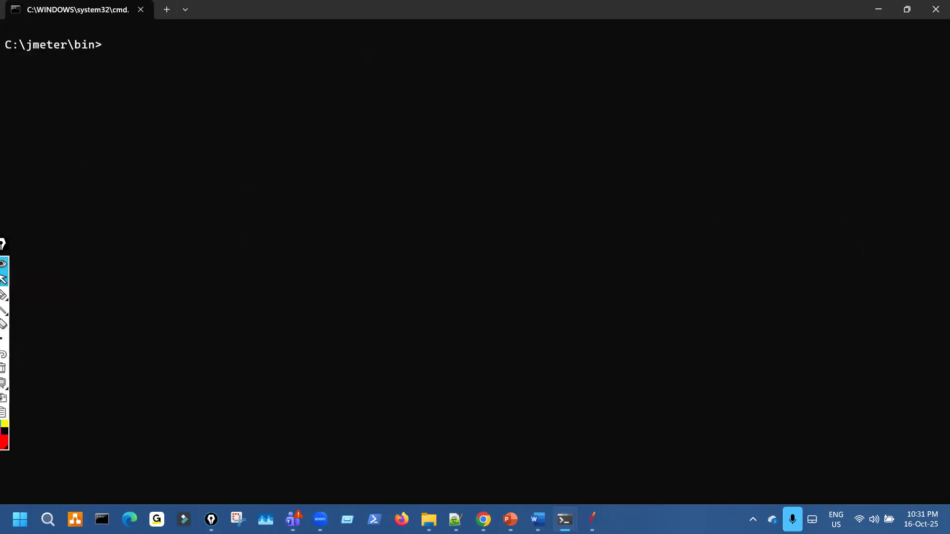
Recall the Run3 JMeter command in the Command Prompt and remove the -e -o report option with its output folder path.
click(592, 520)
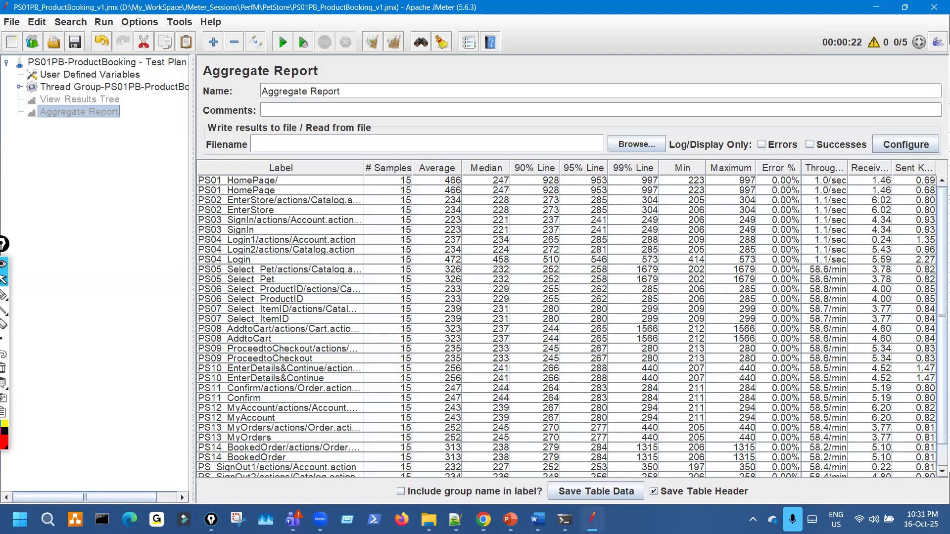
click(564, 520)
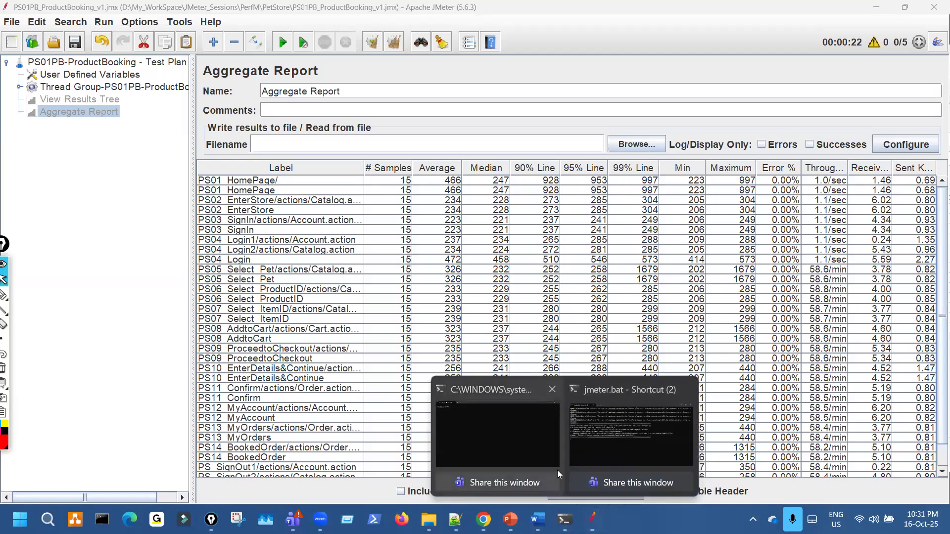
click(529, 449)
key(Up)
key(Up)
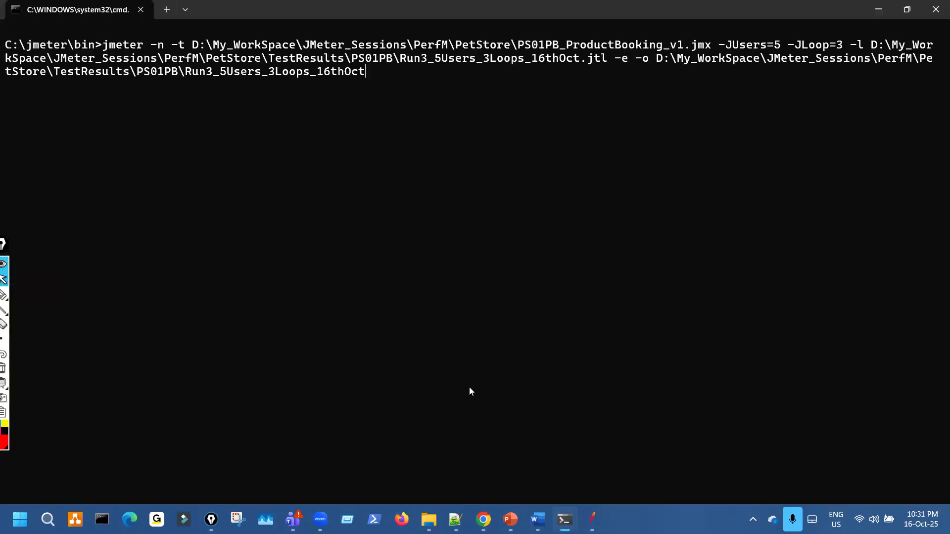
key(BackSpace)
key(BackSpace)
key(BackSpace)
key(BackSpace)
key(BackSpace)
key(BackSpace)
key(BackSpace)
key(BackSpace)
key(BackSpace)
key(BackSpace)
key(BackSpace)
key(BackSpace)
key(BackSpace)
key(BackSpace)
key(BackSpace)
key(BackSpace)
key(BackSpace)
key(BackSpace)
key(BackSpace)
key(BackSpace)
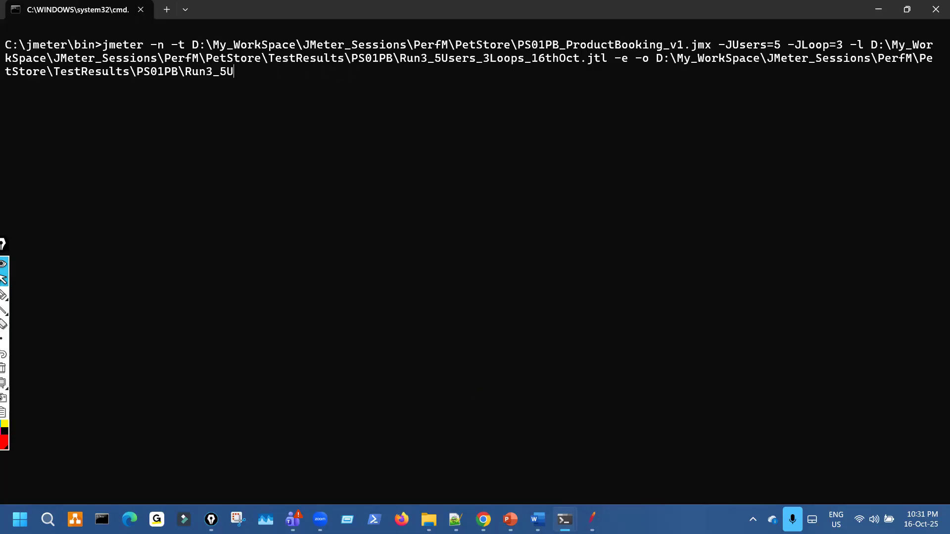
key(BackSpace)
key(BackSpace)
key(BackSpace)
key(BackSpace)
key(BackSpace)
key(BackSpace)
key(BackSpace)
key(BackSpace)
key(BackSpace)
key(BackSpace)
key(BackSpace)
key(BackSpace)
key(BackSpace)
key(BackSpace)
key(BackSpace)
key(BackSpace)
key(BackSpace)
key(BackSpace)
key(BackSpace)
key(BackSpace)
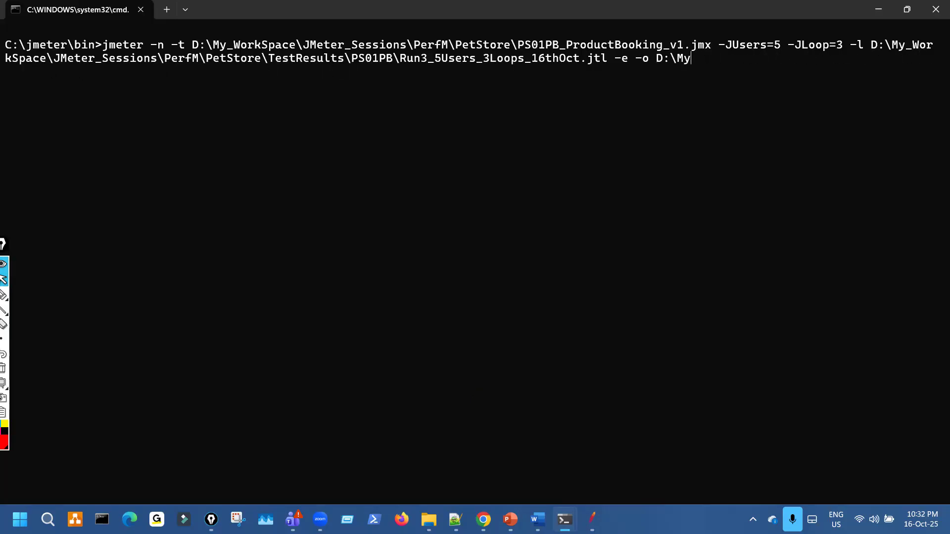
key(BackSpace)
key(BackSpace)
key(BackSpace)
key(BackSpace)
key(BackSpace)
key(BackSpace)
key(BackSpace)
text(l)
Change the result file name in the command to Run4_5Users_3Loops_16thOct.jtl and run the test.
key(BackSpace)
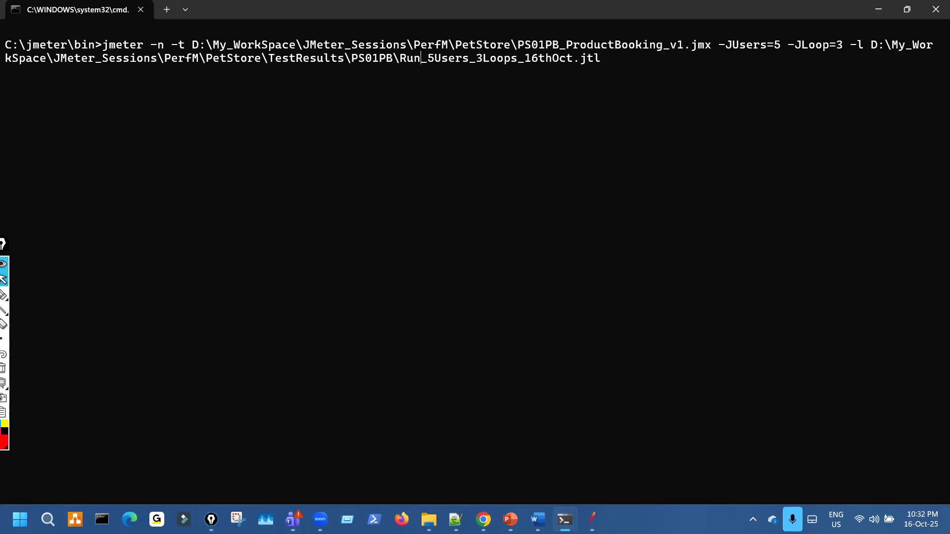
text(4)
key(Return)
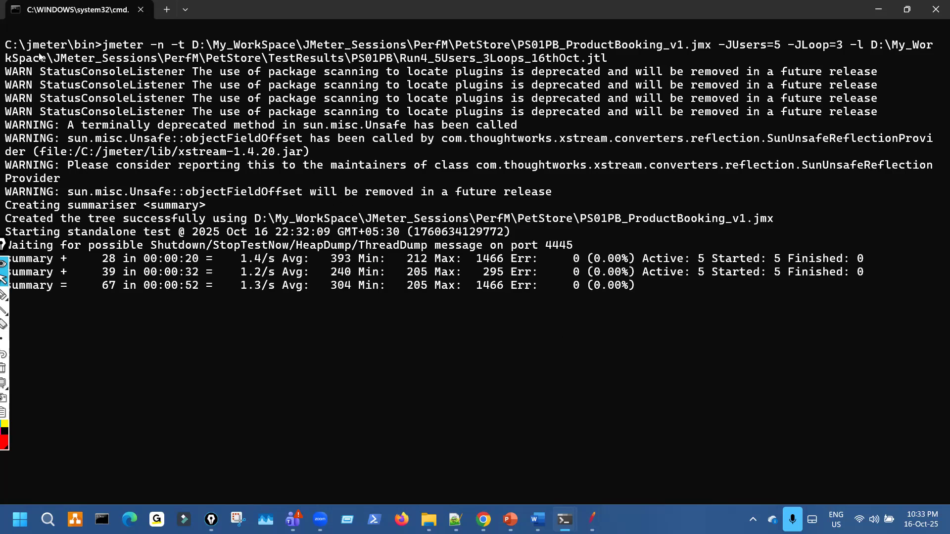
Terminate the running command-line test, confirm ending the batch job and close the Command Prompt window.
drag(48, 48, 62, 49)
click(494, 326)
key(ctrl+c)
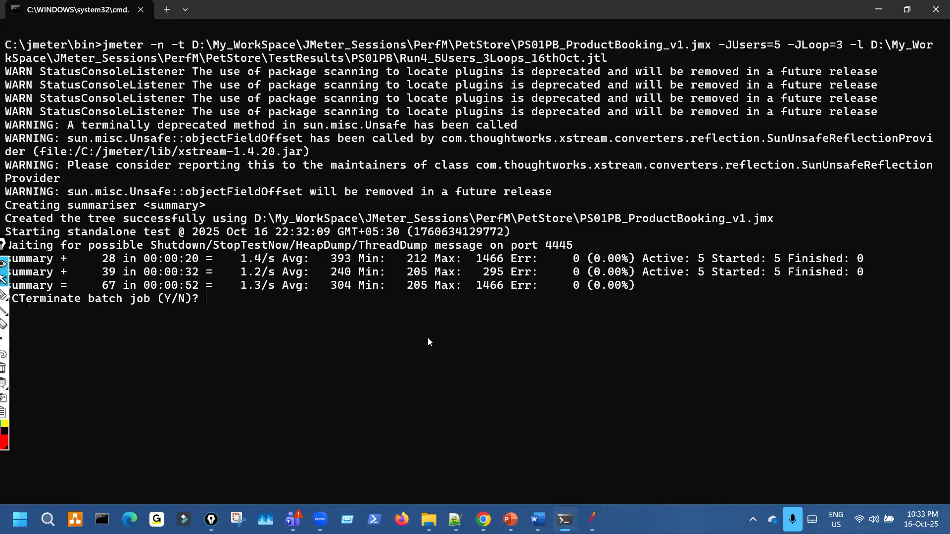
text(y)
key(Return)
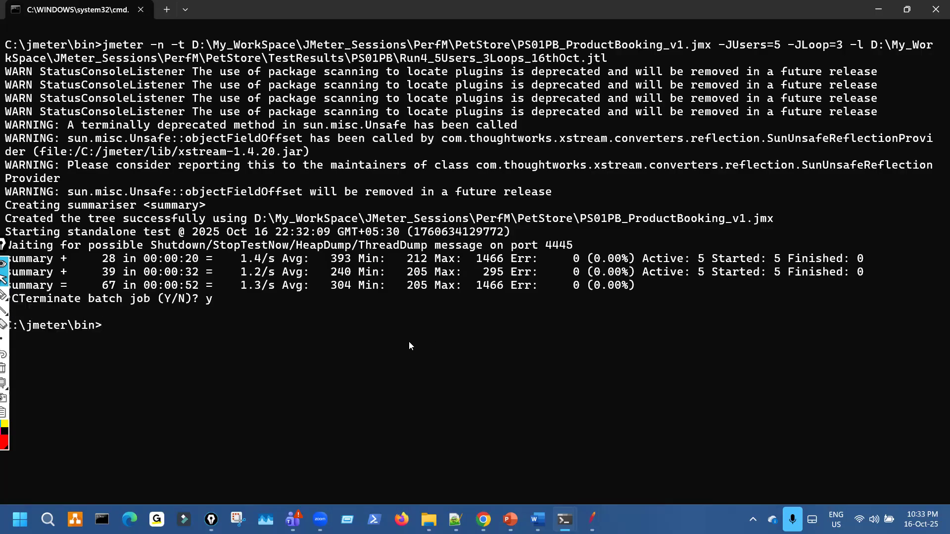
click(936, 9)
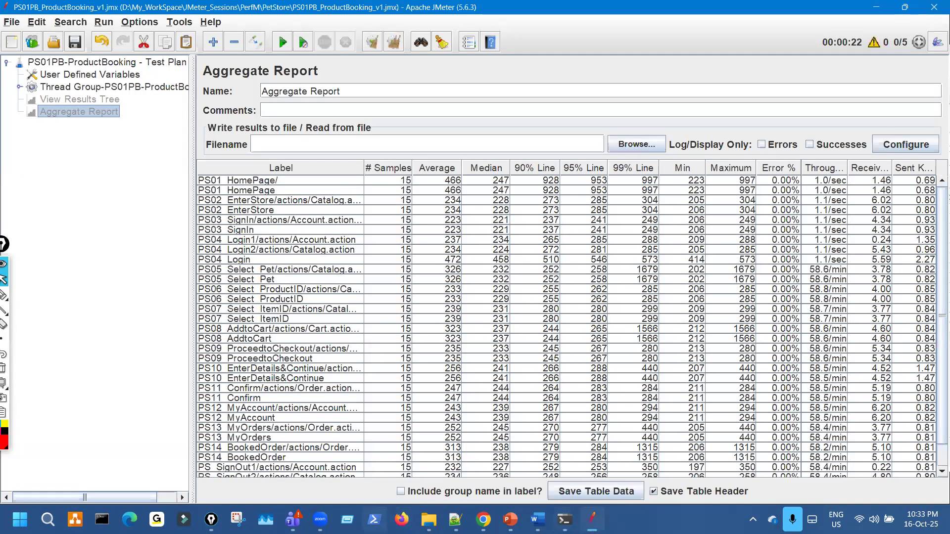
Open a new Command Prompt and change the directory to C:\jmeter1\bin.
key(super+r)
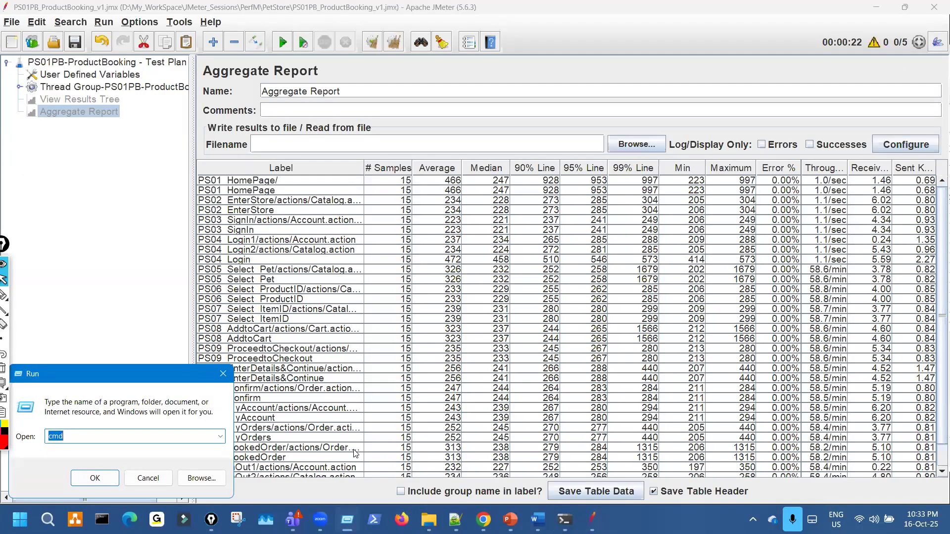
key(Return)
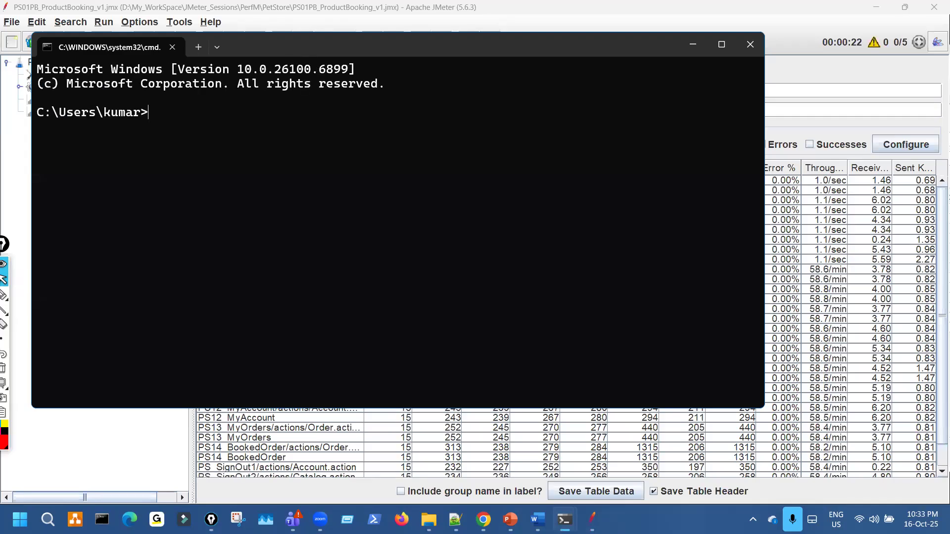
text(cld)
key(BackSpace)
key(BackSpace)
text(d\)
key(Return)
text(cd jmeter)
text(1)
text(in)
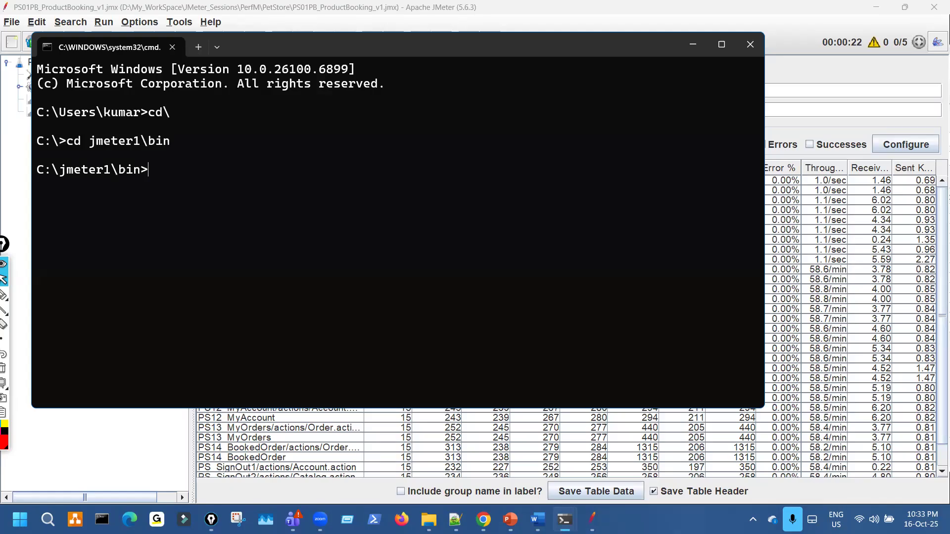
Begin the command with jmeter -n -t and copy the PS01PB_ProductBooking_v1.jmx path from the Notepad++ note new 2.
text(jmeter -n -t)
click(456, 519)
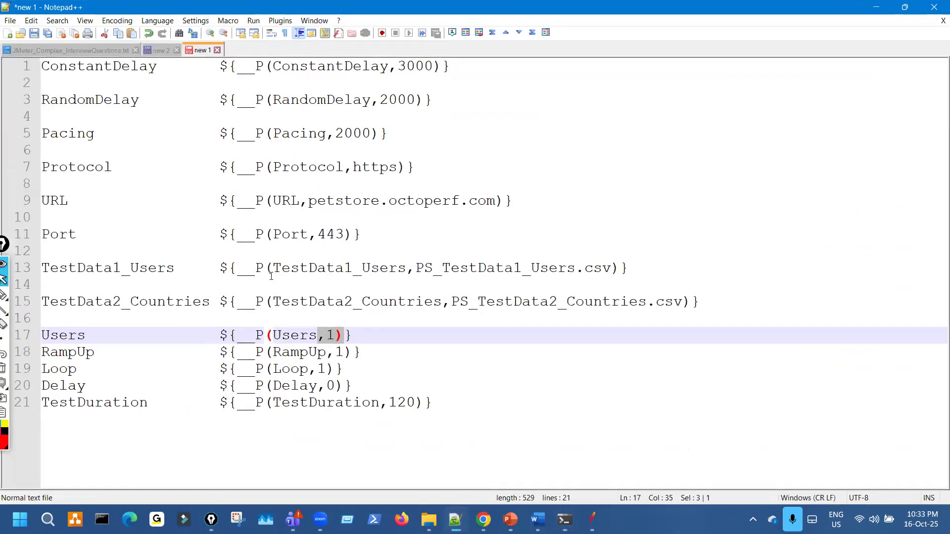
click(159, 50)
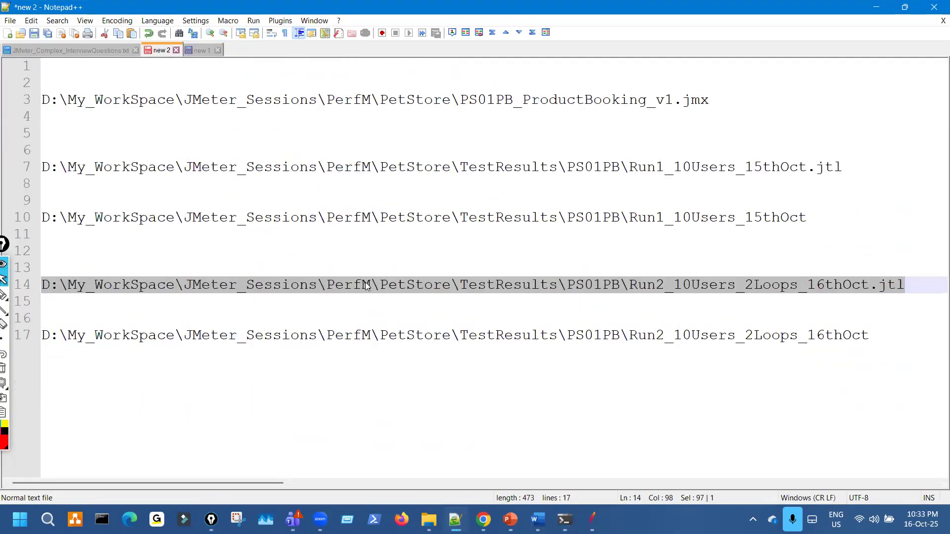
drag(43, 100, 727, 104)
In JMeter's User Defined Variables, set the defaults of Users and Loop to 1 and save the test plan.
click(592, 520)
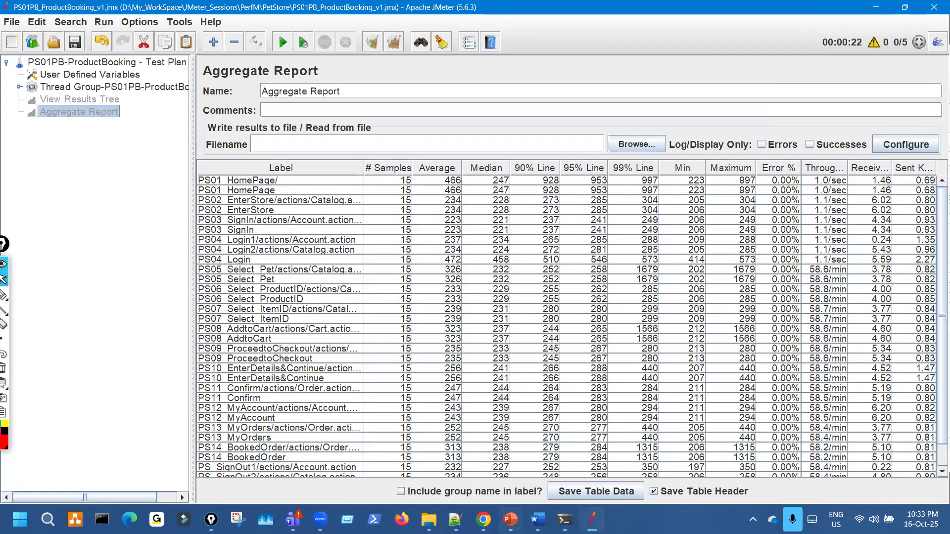
mouse_move(565, 520)
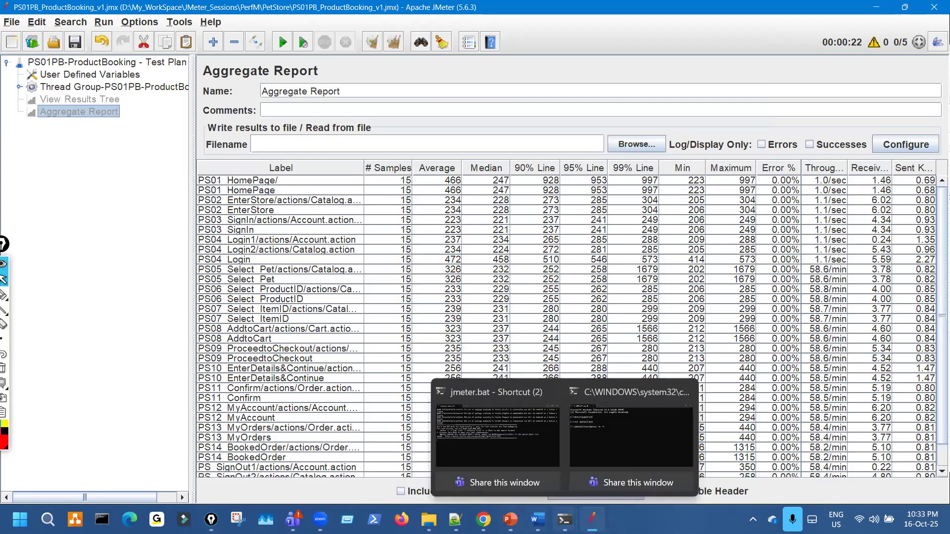
click(131, 75)
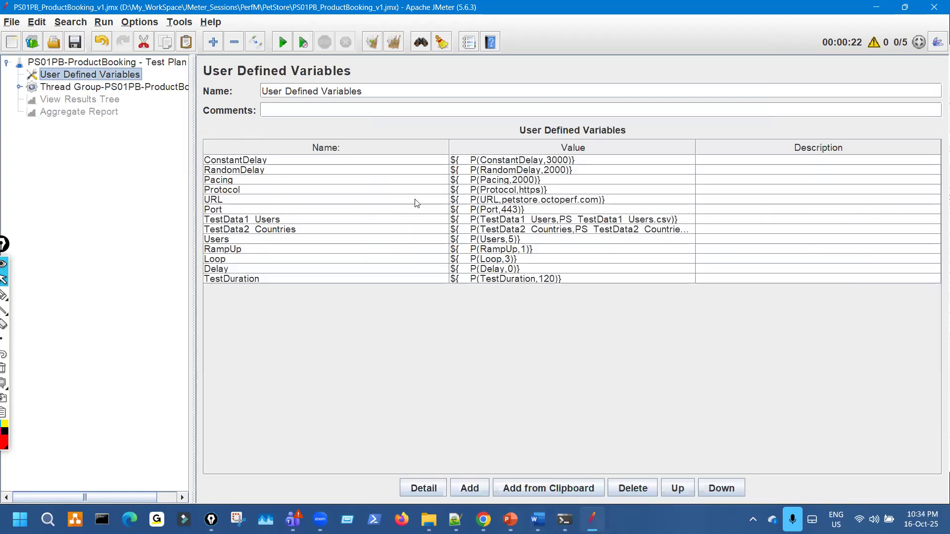
double_click(515, 240)
key(BackSpace)
text(1)
click(510, 260)
double_click(510, 259)
key(BackSpace)
text(1)
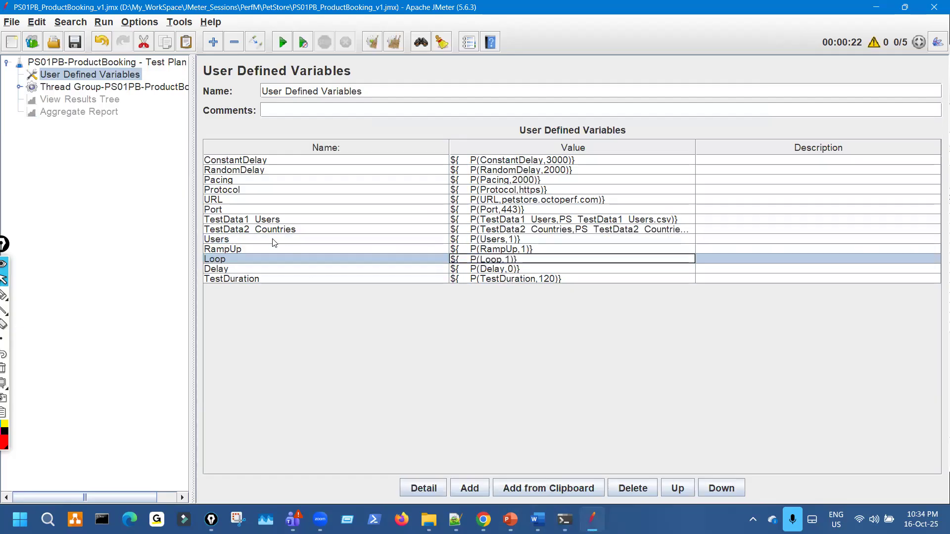
click(75, 44)
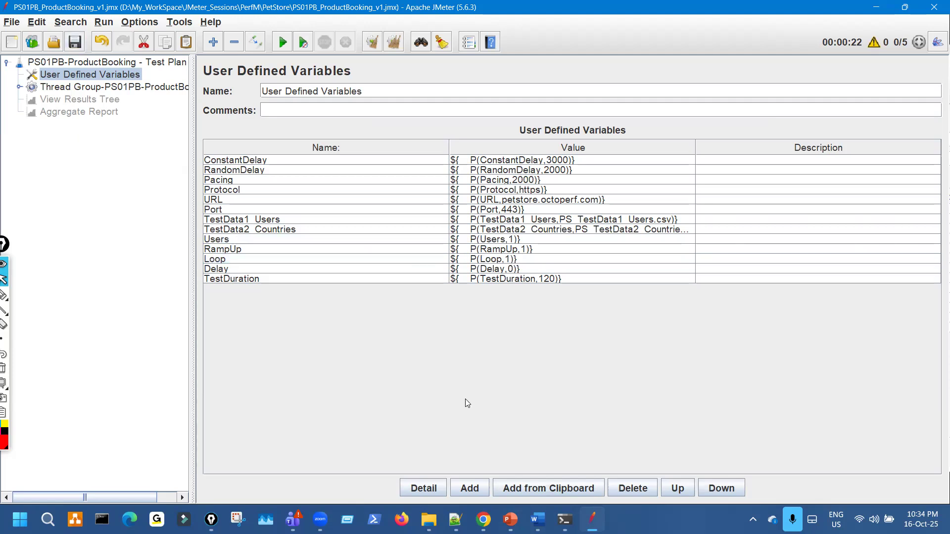
Back in the Command Prompt, paste the copied test plan path and append -JUsers=5 -JLoop=3 -l to the command.
click(565, 520)
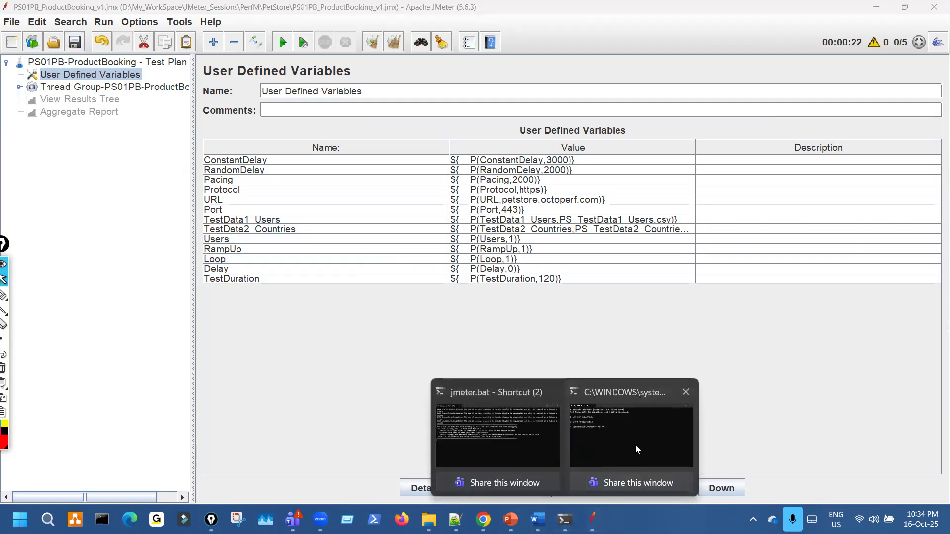
click(637, 450)
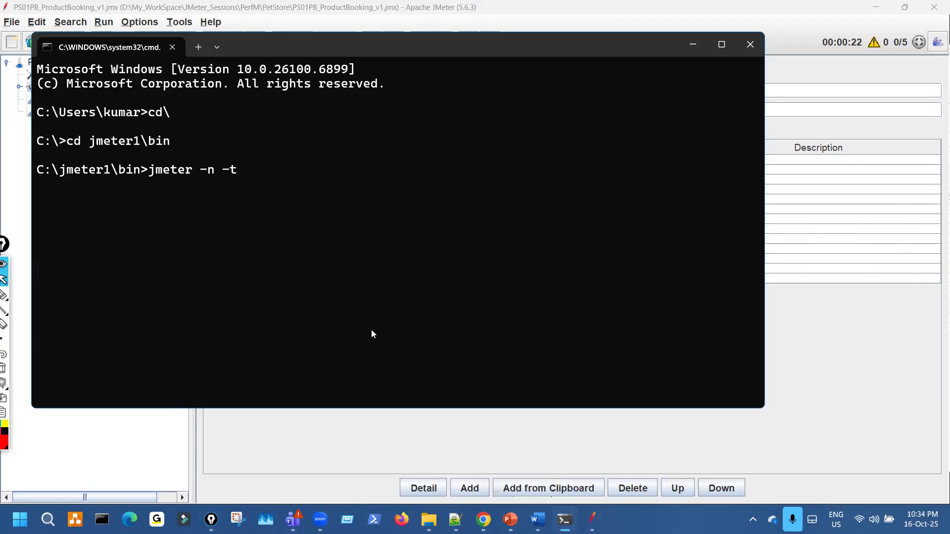
key(ctrl+v)
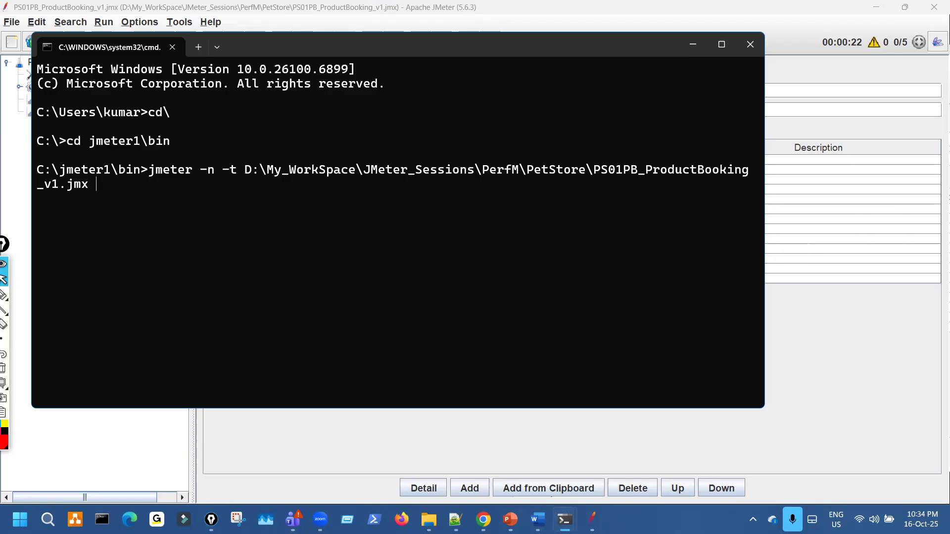
text(-JUsers=5 -JLoop=3)
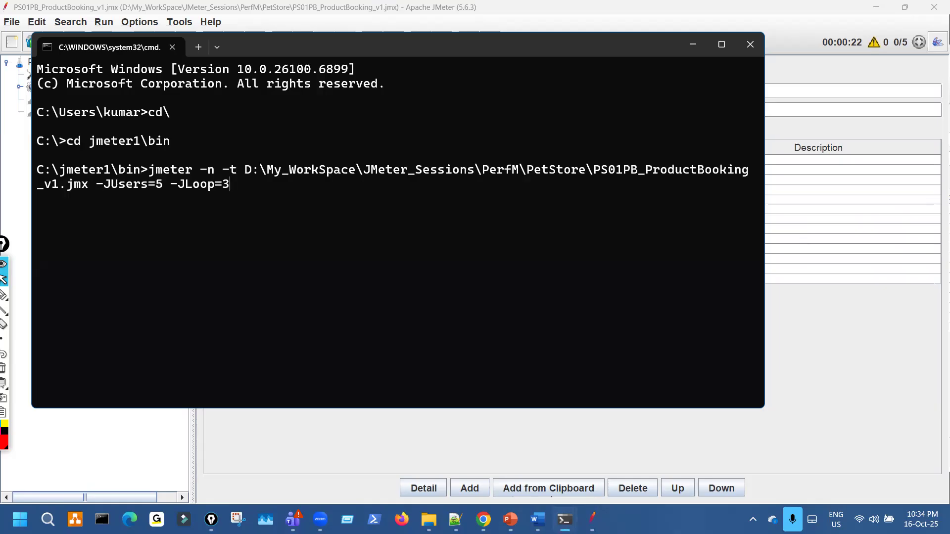
text( -l)
Copy the Run2_10Users_2Loops_16thOct.jtl path from Notepad++ and paste it into the command as the result file.
click(455, 519)
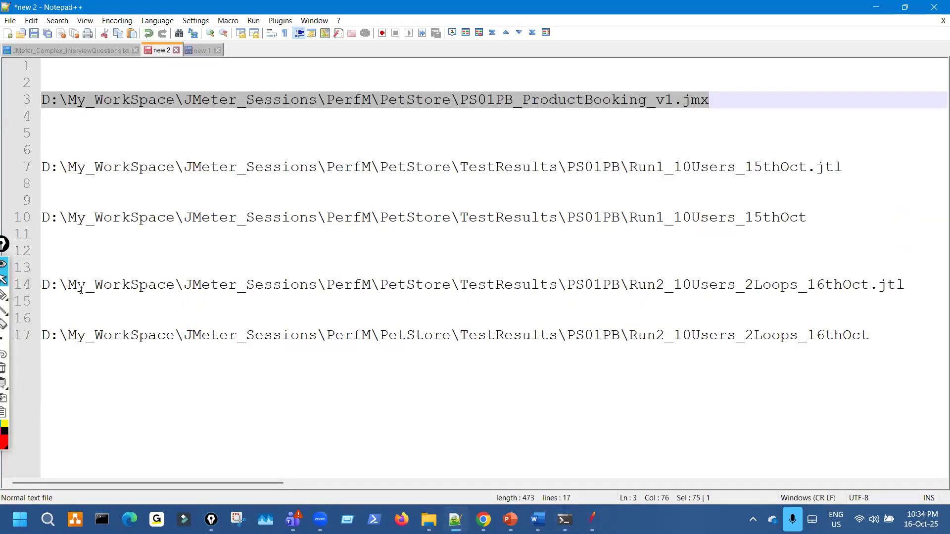
drag(42, 285, 906, 286)
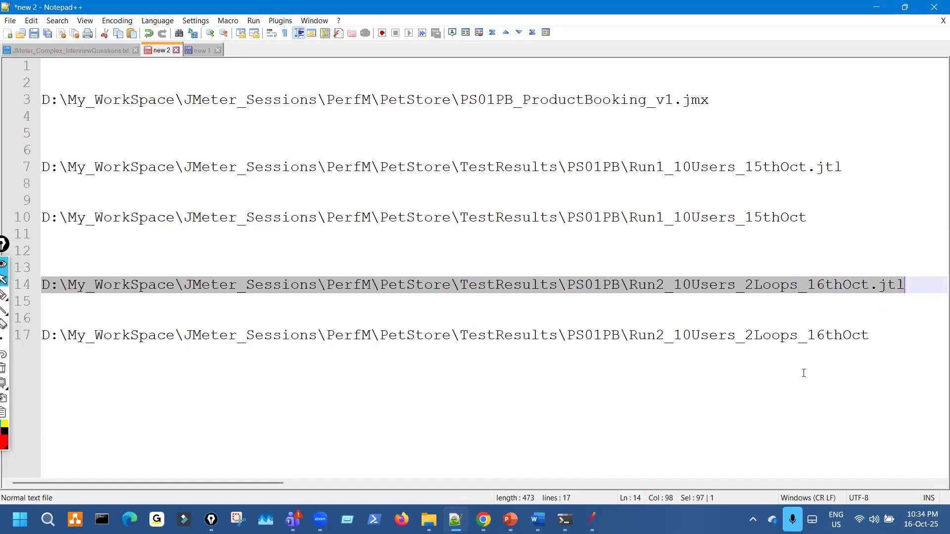
click(565, 519)
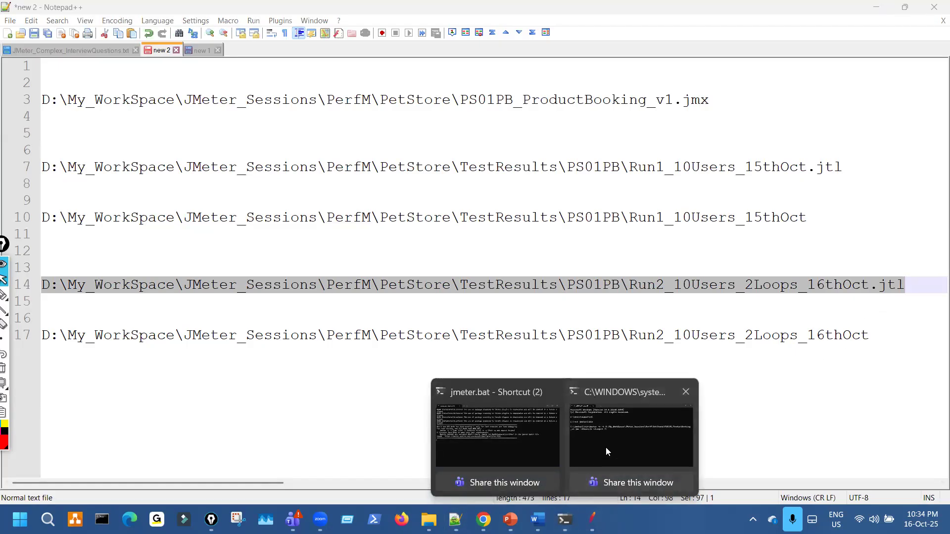
click(607, 452)
key(ctrl+v)
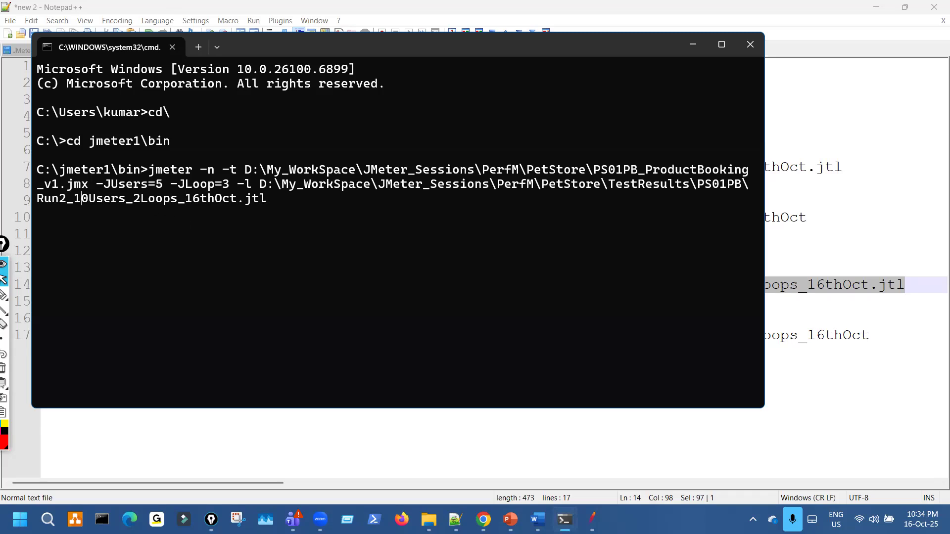
Rename the result file in the command to Run5_5Users_3Loops_16thOct.jtl, run the test and maximize the Command Prompt window.
key(BackSpace)
text(5)
key(BackSpace)
key(BackSpace)
text(5)
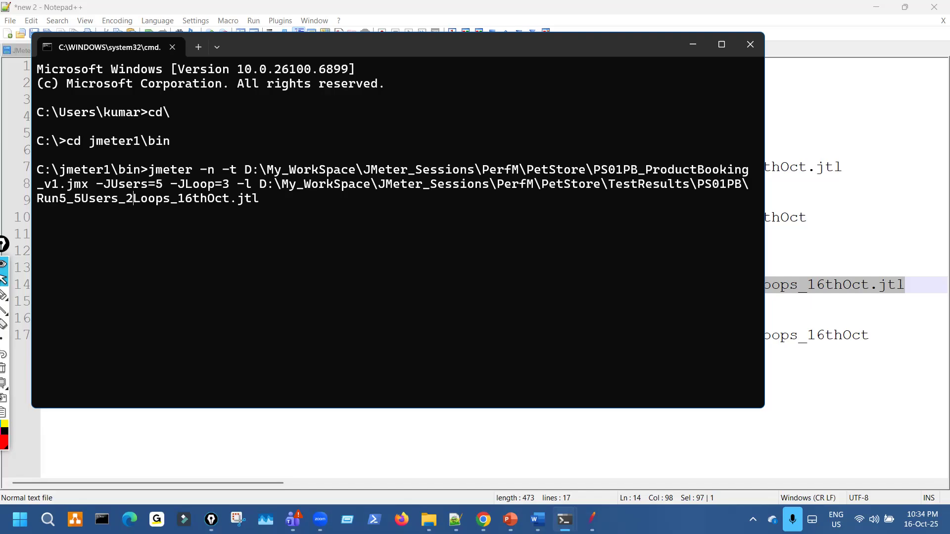
key(BackSpace)
text(3)
key(Return)
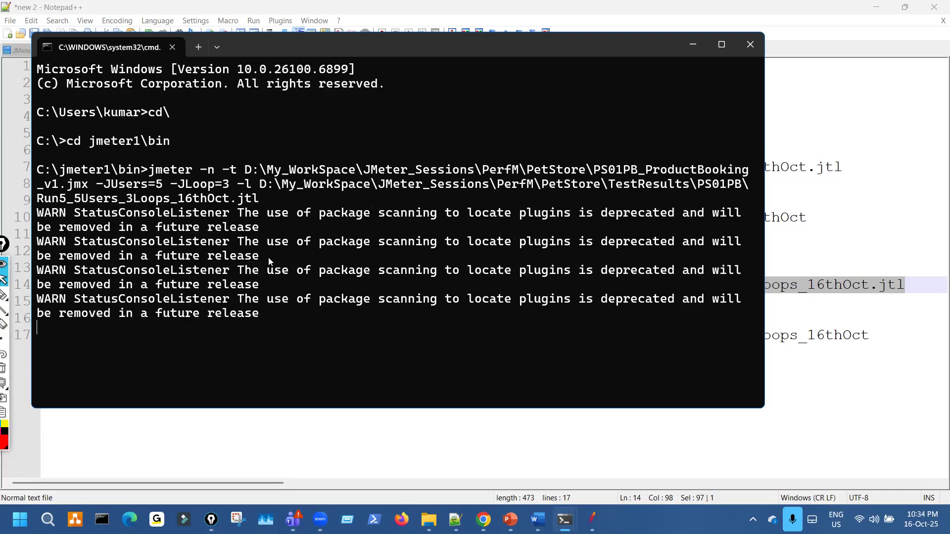
click(722, 45)
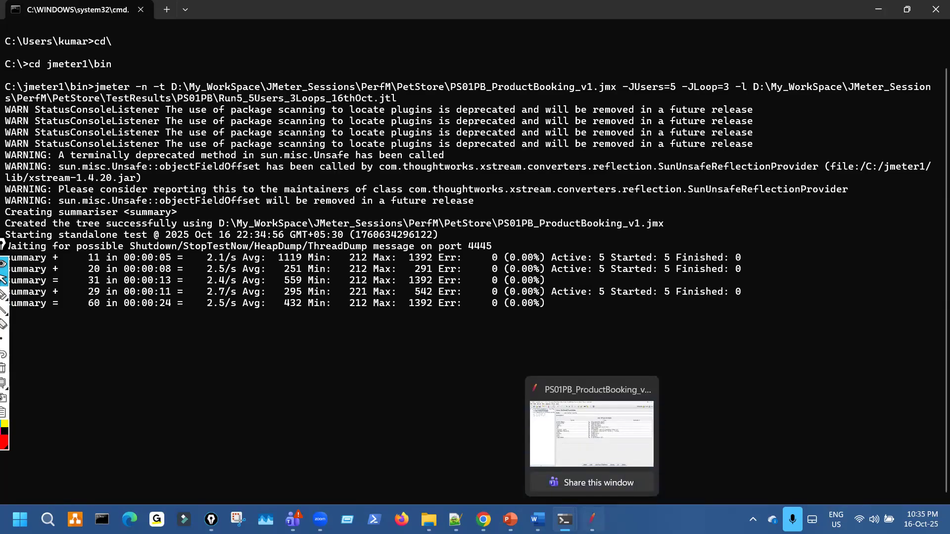
Switch to JMeter and examine the Loop Count and other thread properties of Thread Group-PS01PB-ProductBooking.
click(592, 520)
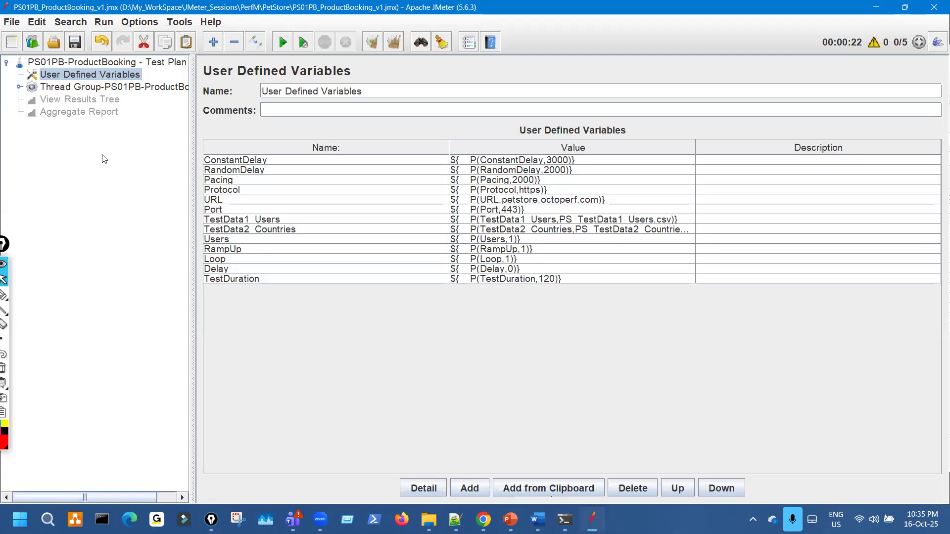
click(128, 92)
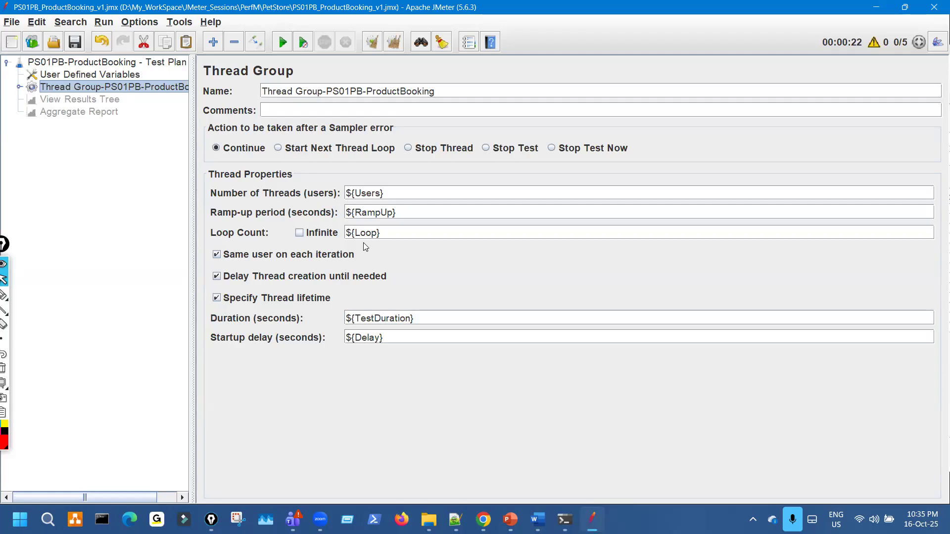
triple_click(387, 232)
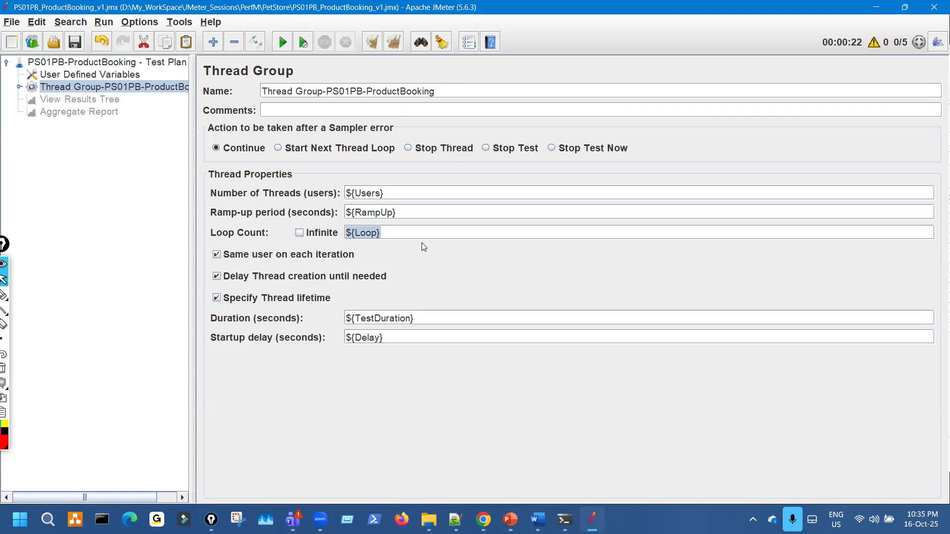
click(402, 233)
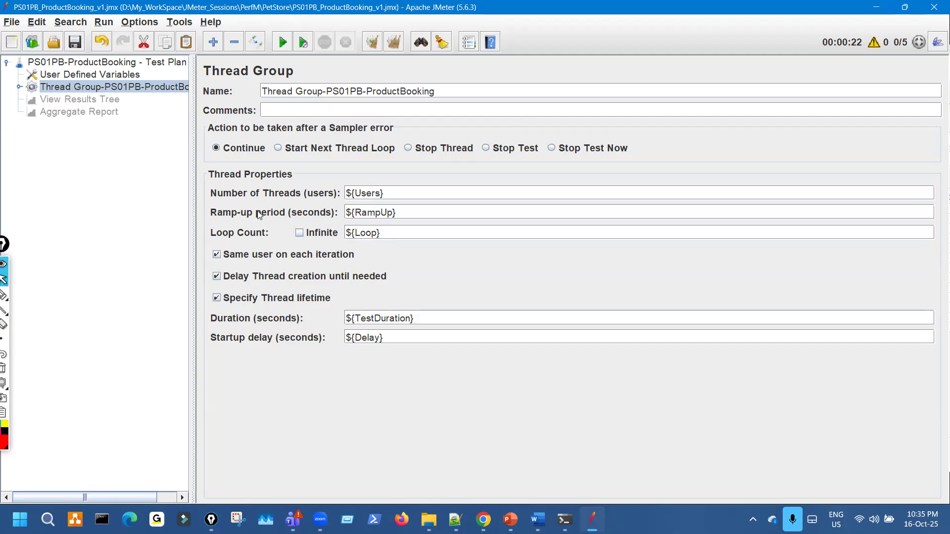
Check the test's progress in Command Prompt, then switch to File Explorer and inspect Run5_5Users_3Loops_16thOct.jtl in TestResults\PS01PB.
mouse_move(566, 518)
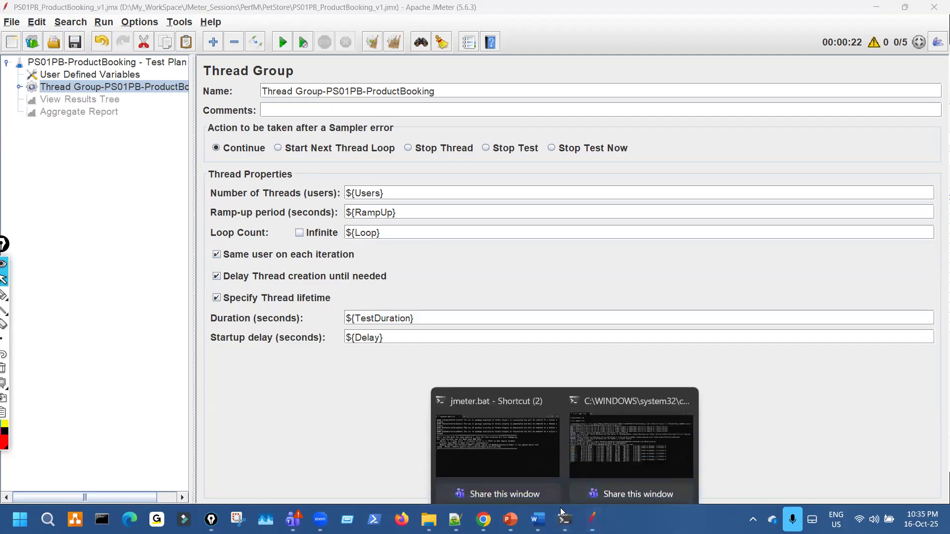
click(597, 441)
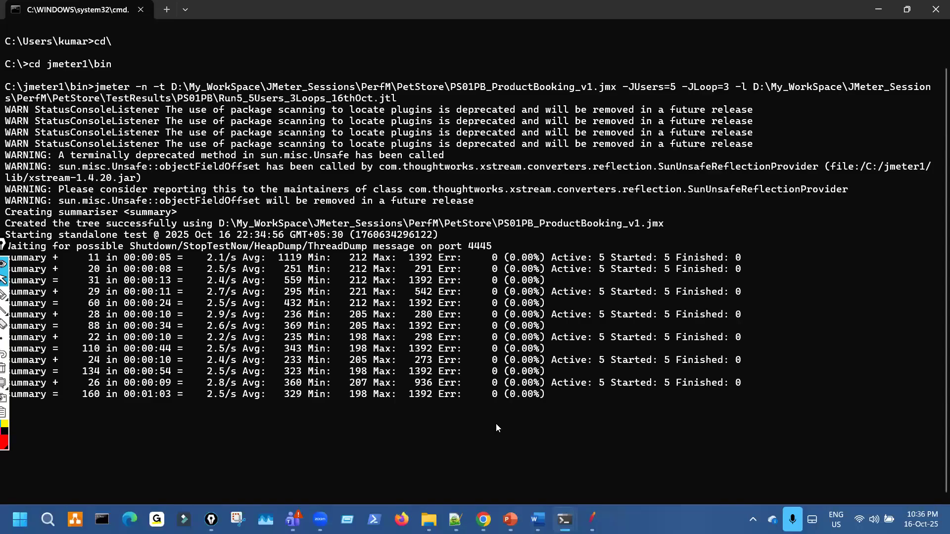
key(alt+Tab)
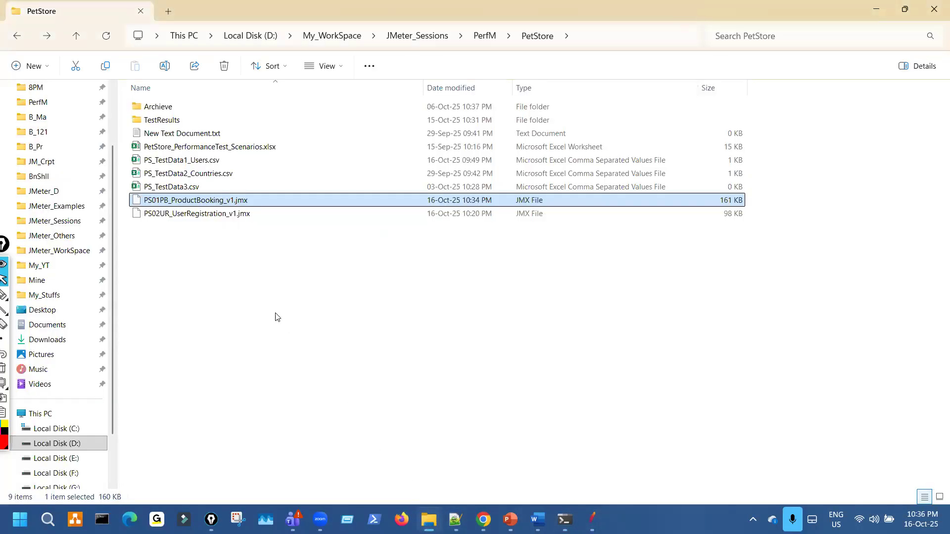
click(147, 123)
double_click(147, 123)
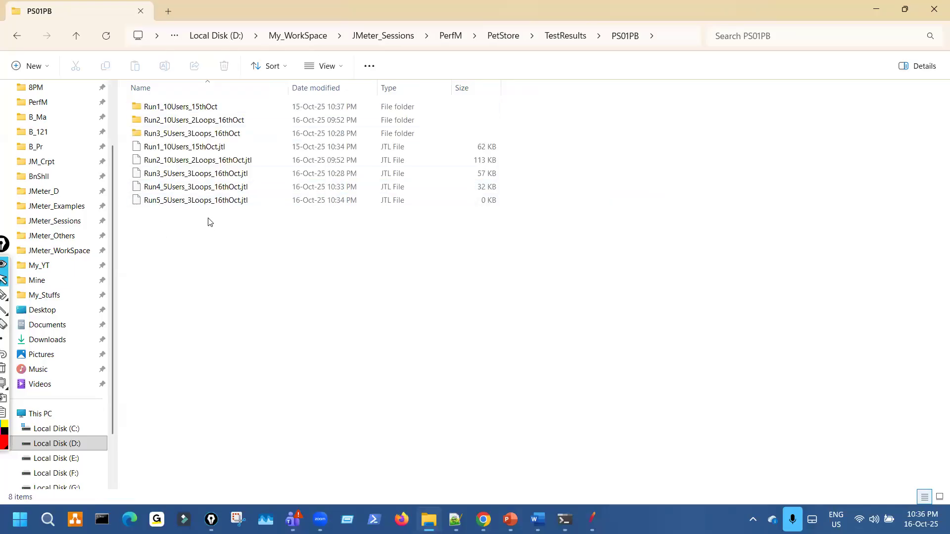
click(210, 205)
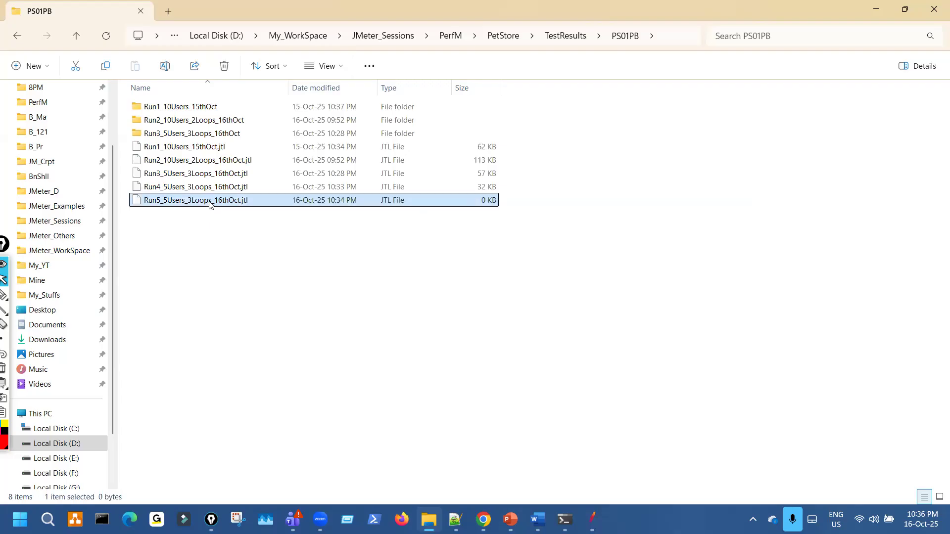
right_click(210, 205)
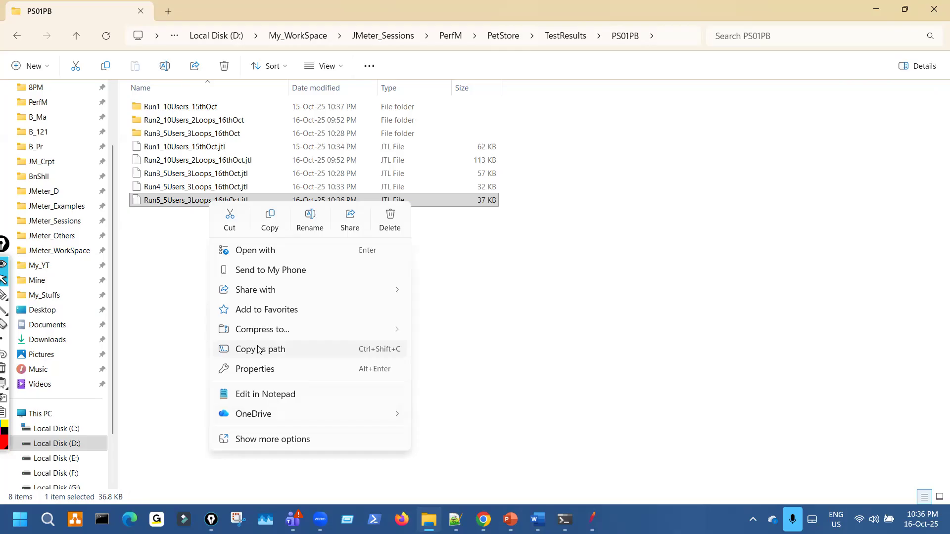
Return to Command Prompt and copy the full path of Run5_5Users_3Loops_16thOct.jtl from the executed command.
click(565, 520)
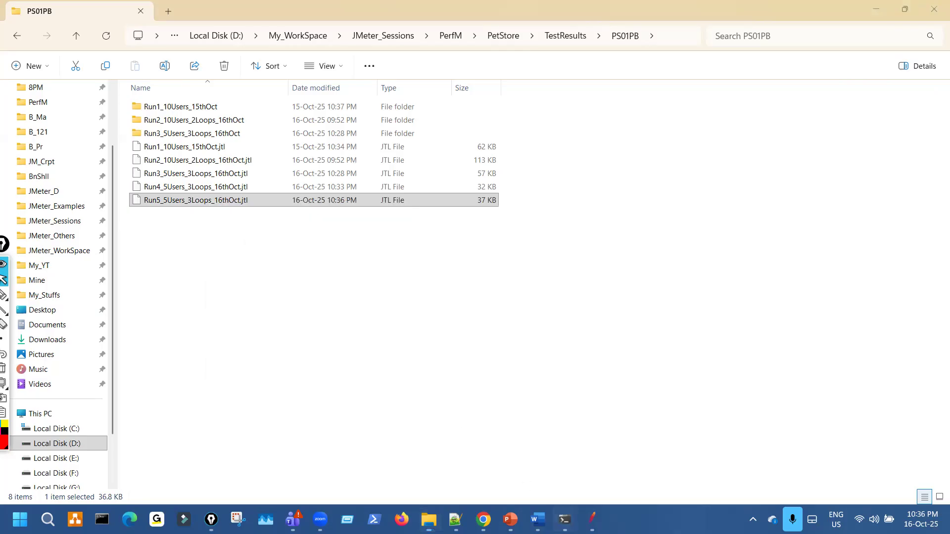
click(629, 455)
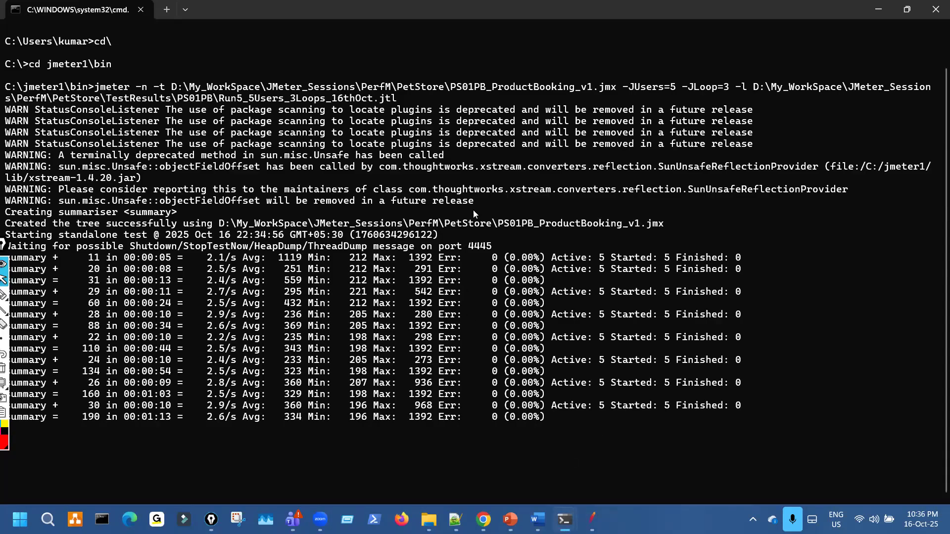
drag(757, 88, 399, 99)
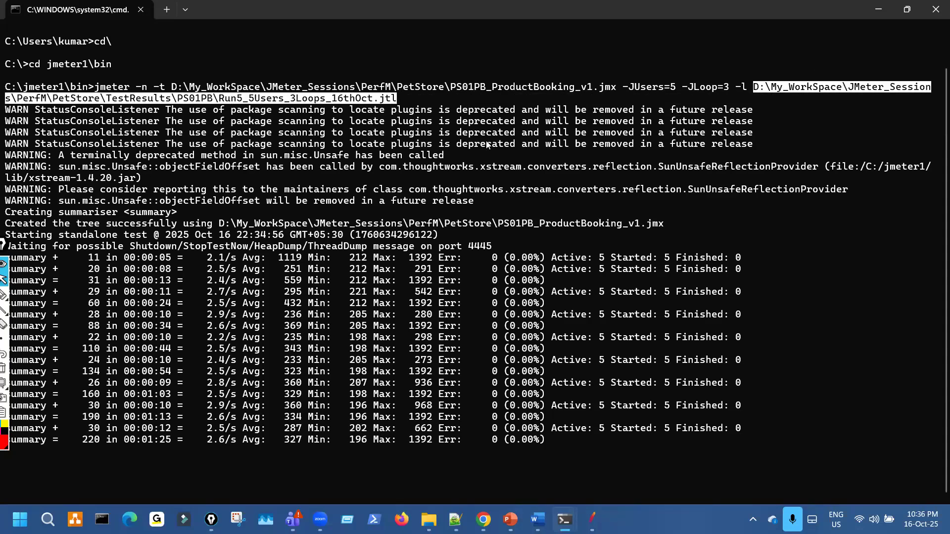
key(ctrl+c)
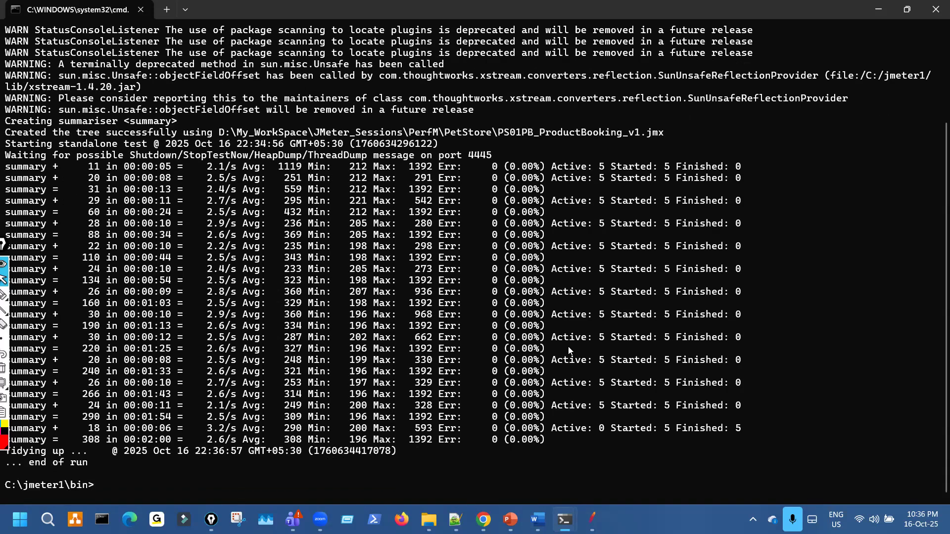
Generate the HTML report with jmeter -g on the copied JTL path and -o to the Run5_5Users_3Loops_16thOct folder beside it.
drag(127, 440, 161, 439)
click(168, 474)
text(jmeter -g)
key(ctrl+v)
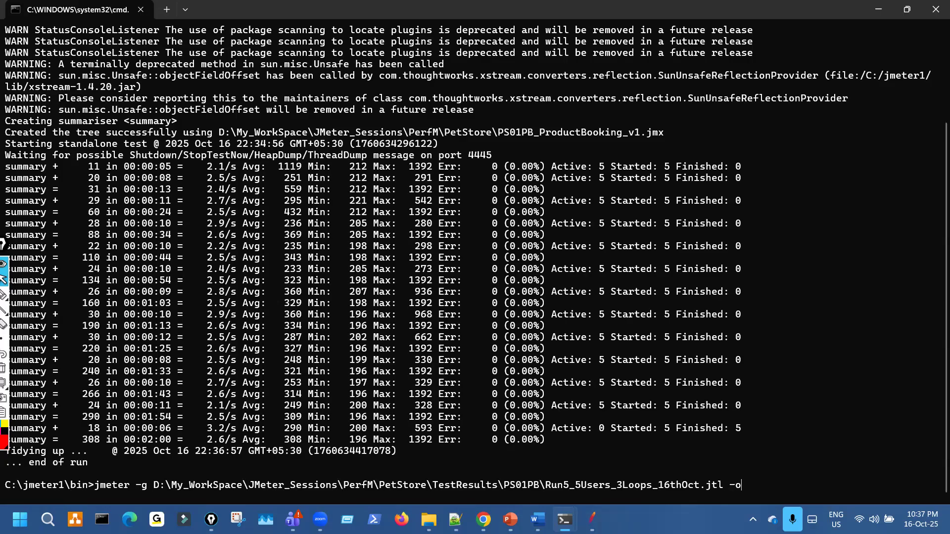
text(-o)
key(ctrl+v)
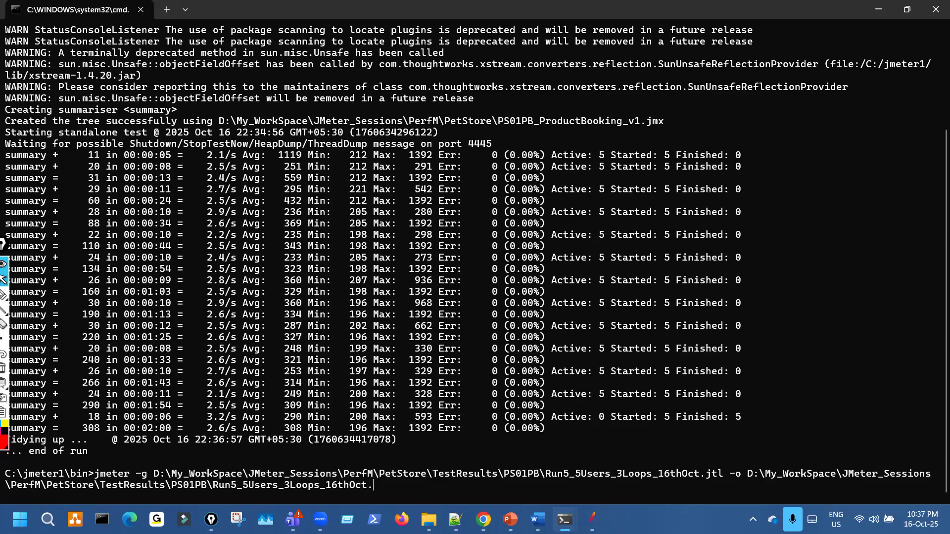
key(Return)
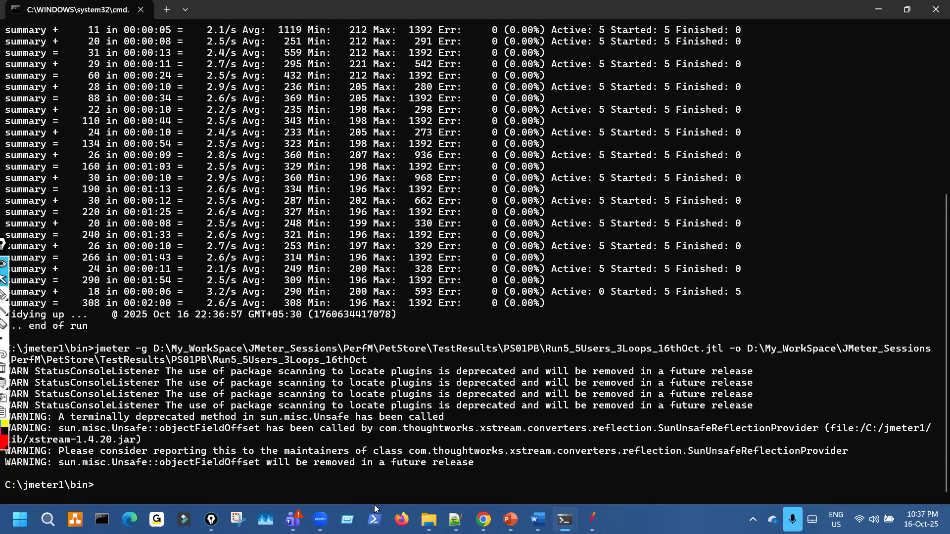
In File Explorer, open index.html from the Run5_5Users_3Loops_16thOct folder and review the dashboard's Statistics table in Chrome.
mouse_move(428, 520)
click(377, 435)
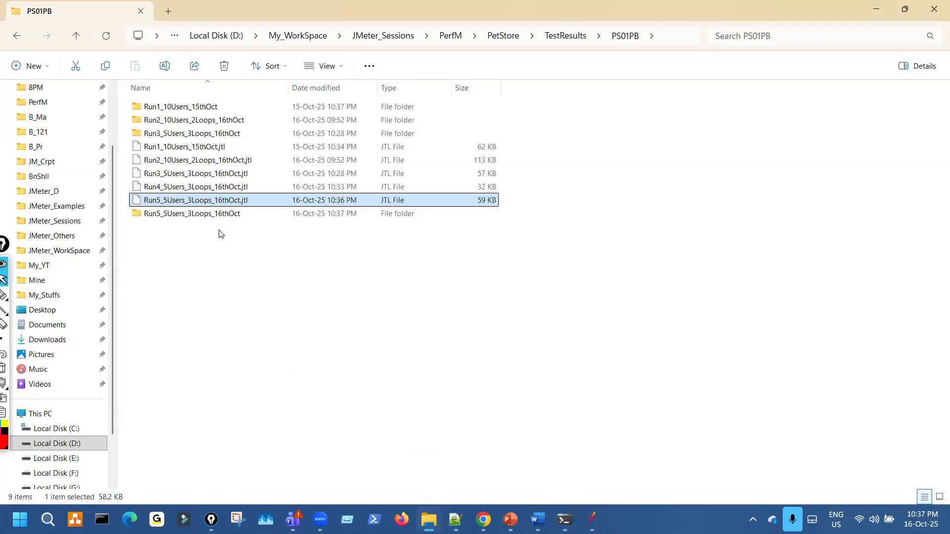
double_click(192, 214)
click(171, 121)
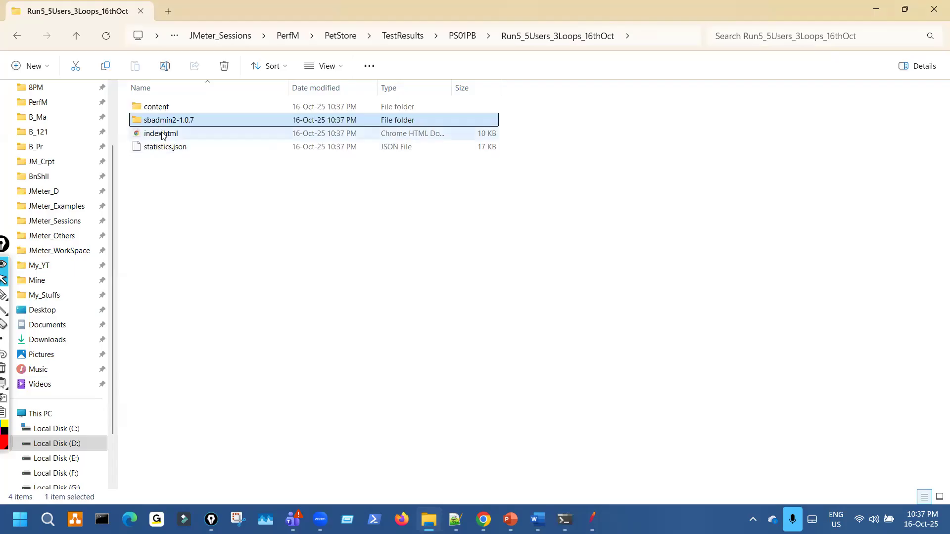
double_click(161, 134)
scroll(408, 307, down, 15)
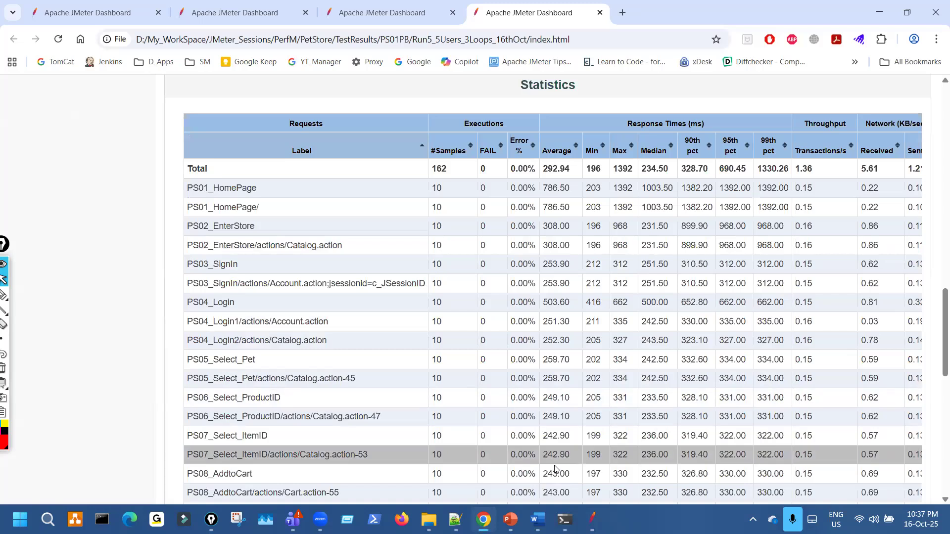
Switch to JMeter, point out the thread group's Loop Count and Duration fields with pen marks, and clear the marks.
click(592, 519)
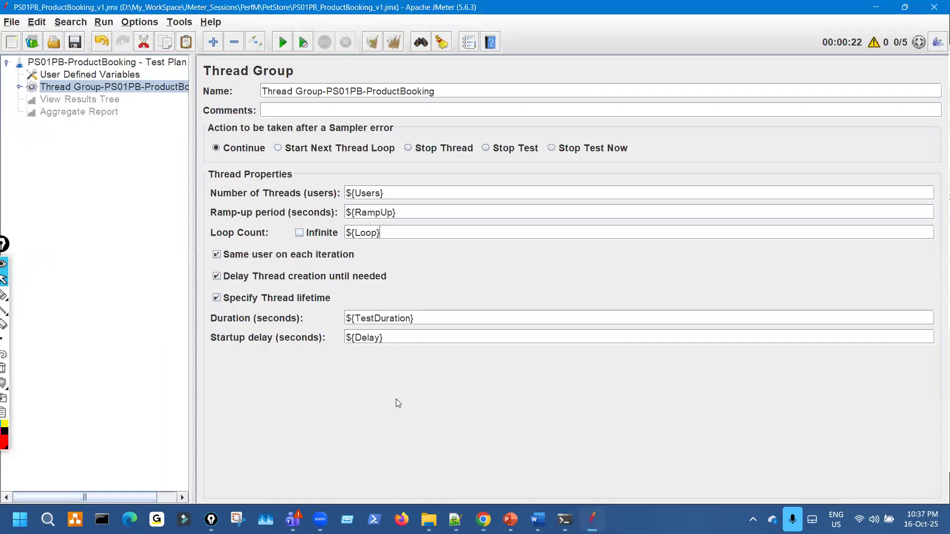
key(ctrl+shift+3)
drag(385, 234, 399, 231)
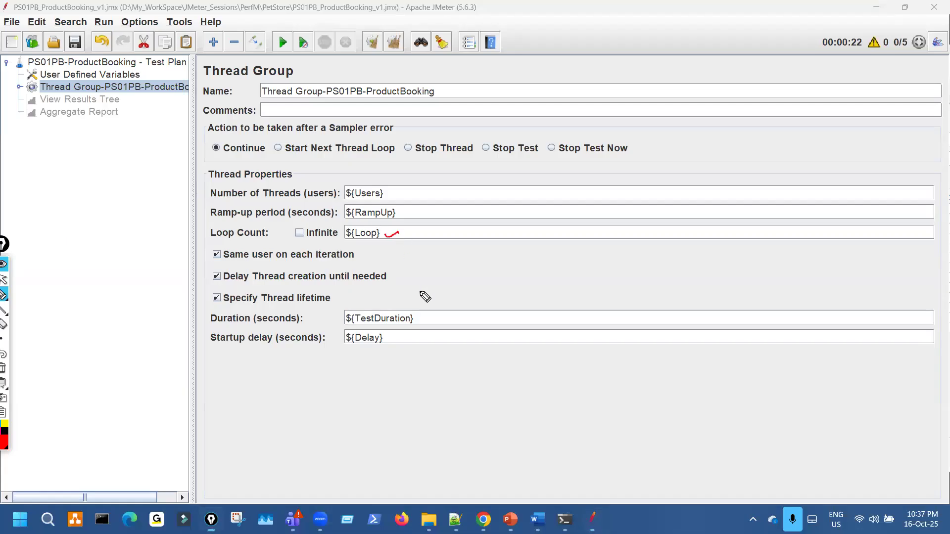
drag(417, 316, 430, 315)
key(ctrl+shift+7)
key(ctrl+shift+1)
drag(415, 318, 351, 318)
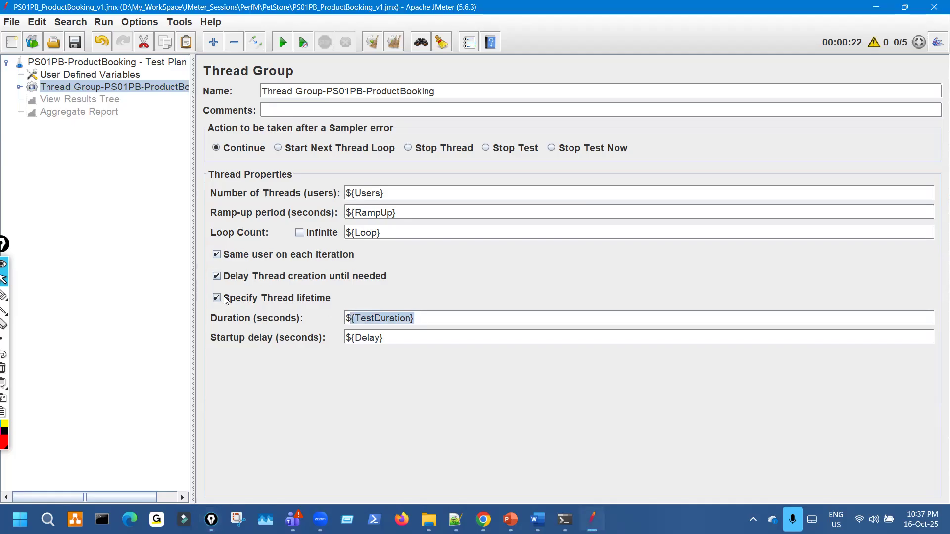
Expand the thread group, collapse its Simple Controller and enable the View Results Tree and Aggregate Report listeners.
click(19, 87)
click(32, 137)
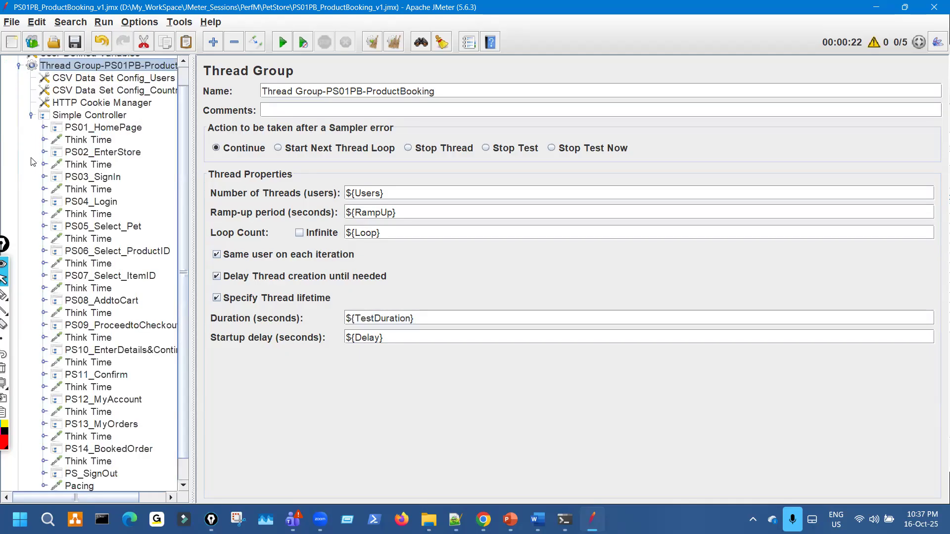
click(31, 115)
click(100, 148)
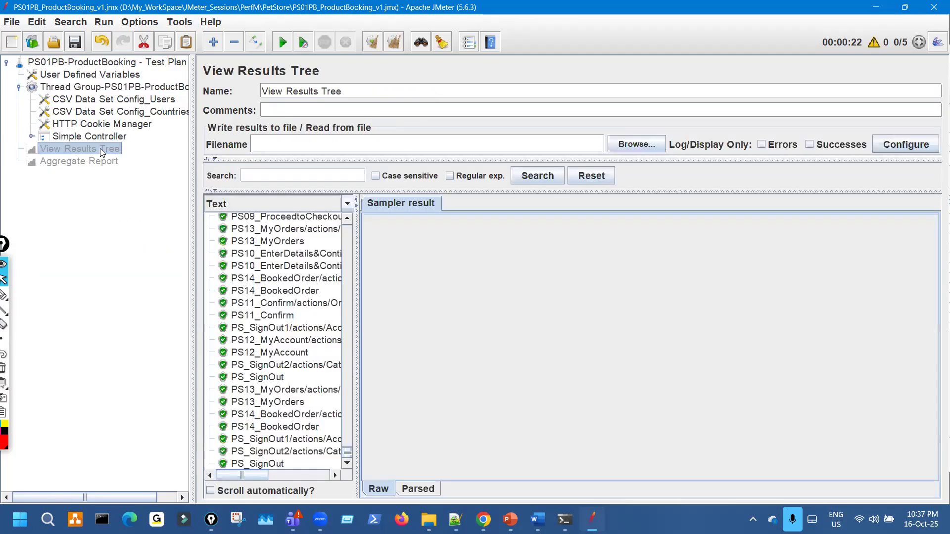
click(103, 162)
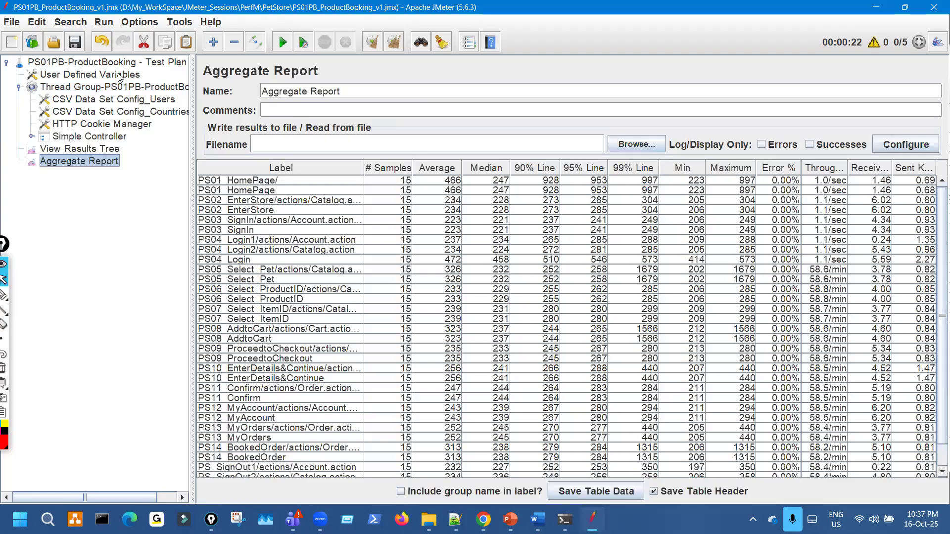
In User Defined Variables, set the default value of Users to 5 and open the Loop value for editing.
click(130, 77)
click(513, 241)
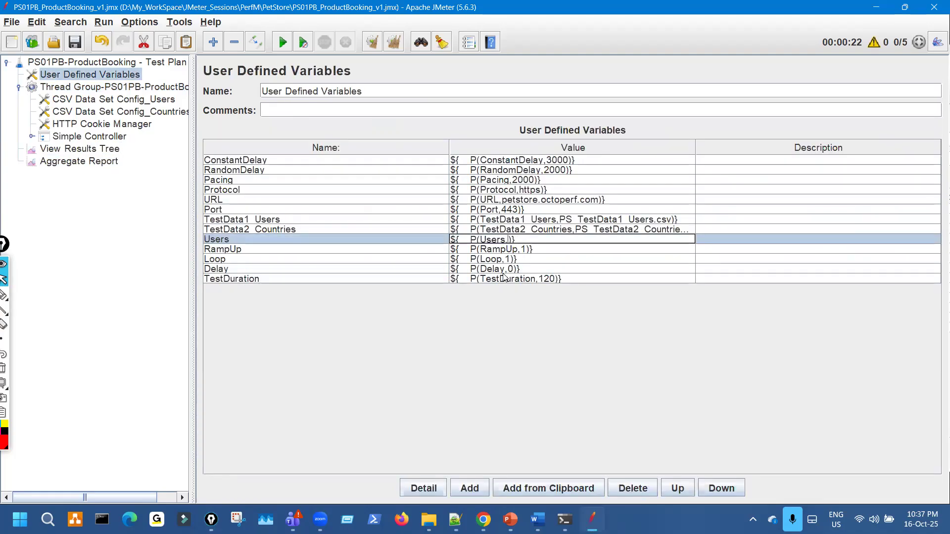
text(5)
click(511, 259)
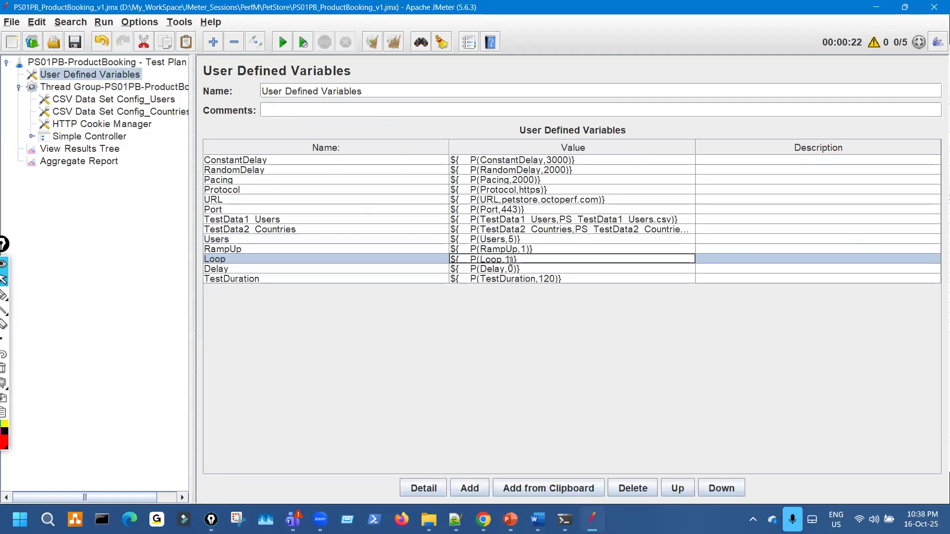
Clear all earlier results from the listeners and start the product booking test.
click(115, 165)
click(392, 46)
click(117, 149)
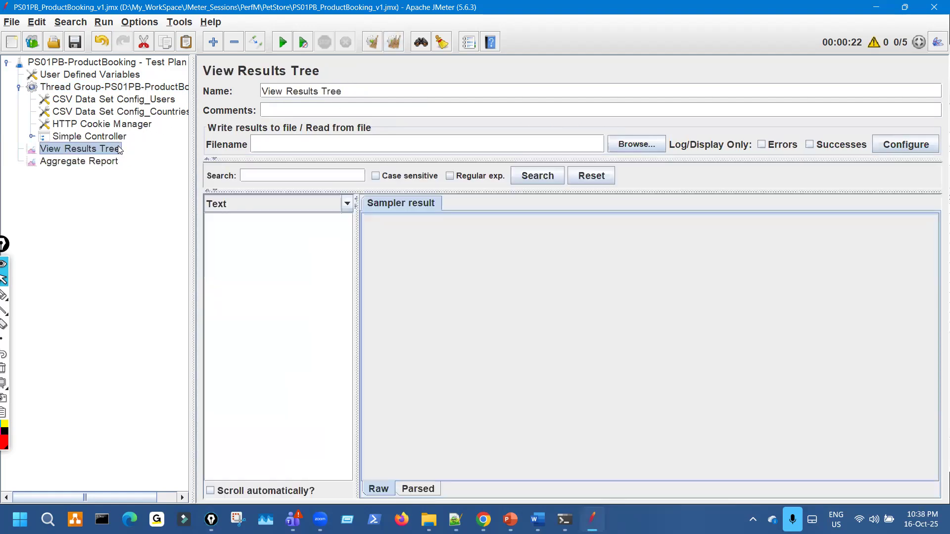
click(283, 43)
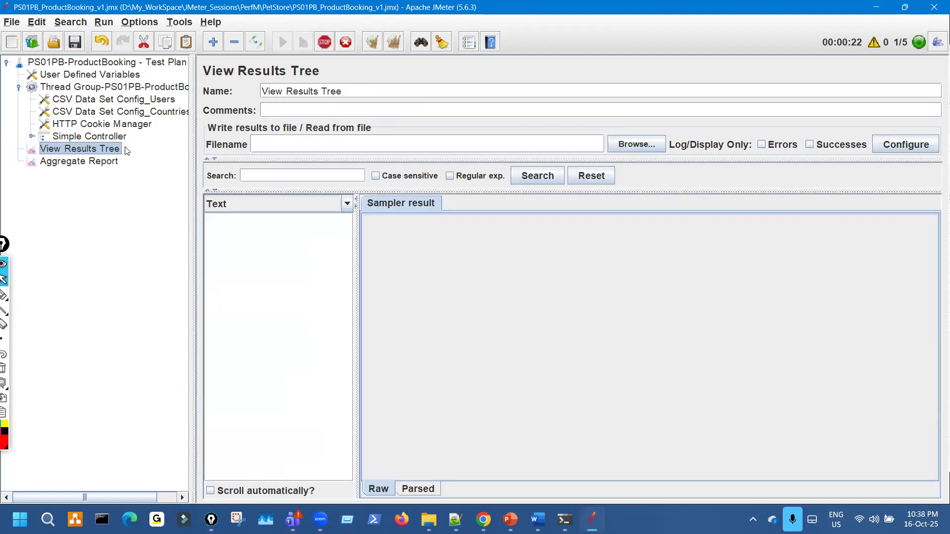
Open the Aggregate Report, circle the elapsed test time with the pen and write 120 near it.
click(105, 163)
key(ctrl+shift+3)
mouse_move(849, 17)
mouse_down()
mouse_move(905, 23)
mouse_move(856, 19)
mouse_up()
drag(751, 65, 750, 94)
mouse_move(757, 80)
mouse_down()
mouse_move(774, 85)
mouse_move(789, 71)
mouse_up()
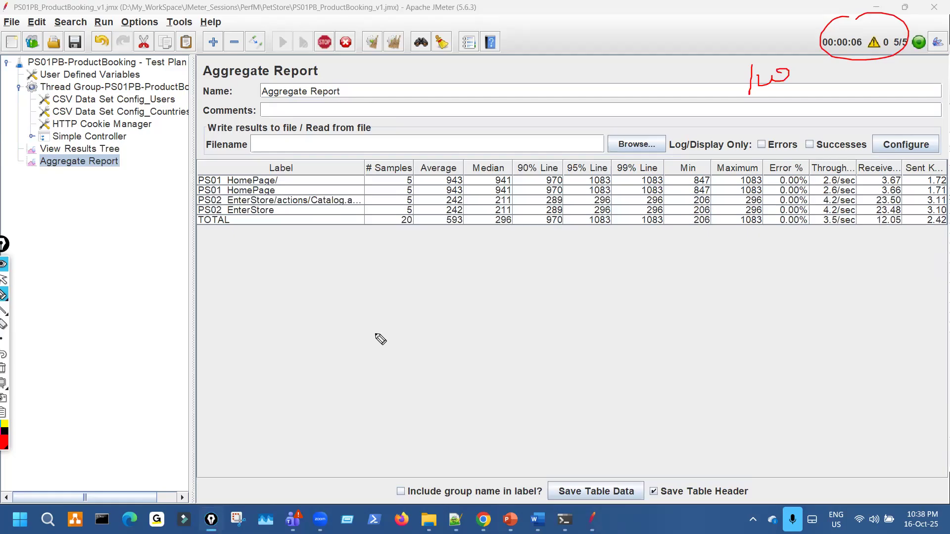
key(ctrl+shift+2)
Open the thread group, mark the Infinite loop option and the Duration field with the pen, and clear all pen marks.
click(167, 88)
key(ctrl+shift+3)
drag(307, 224, 314, 226)
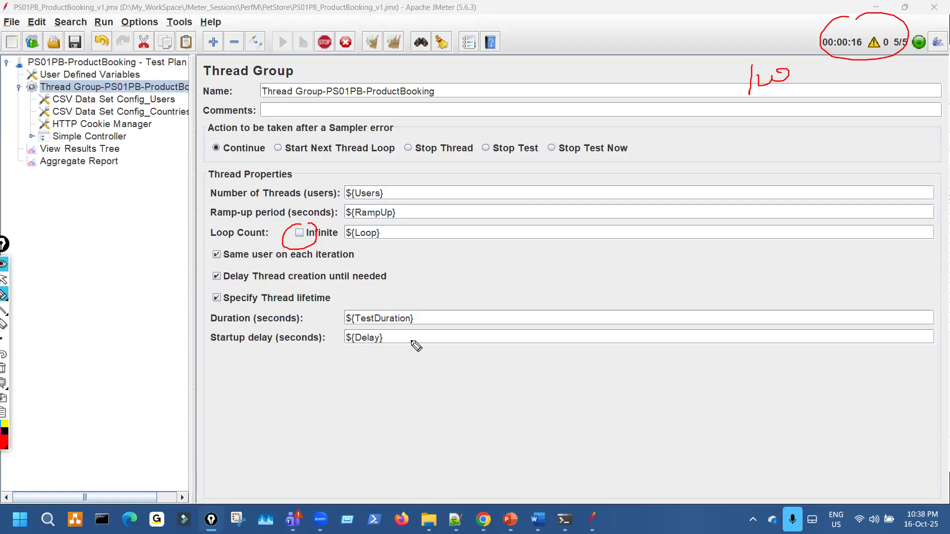
drag(417, 326, 460, 312)
key(ctrl+shift+7)
key(ctrl+shift+2)
Reopen the Aggregate Report, widen its Label column, mark the report entry and # Samples column with the pen, and write 15.
click(79, 162)
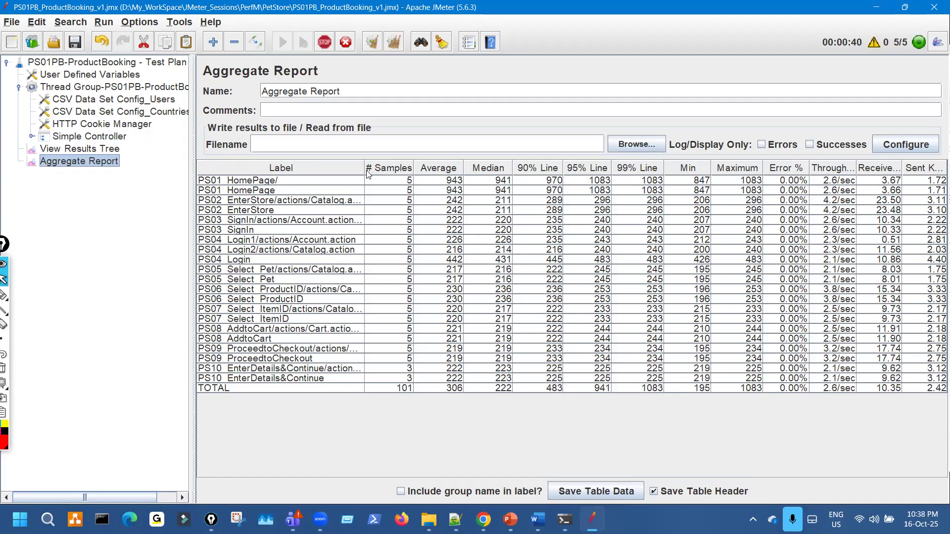
drag(365, 168, 425, 164)
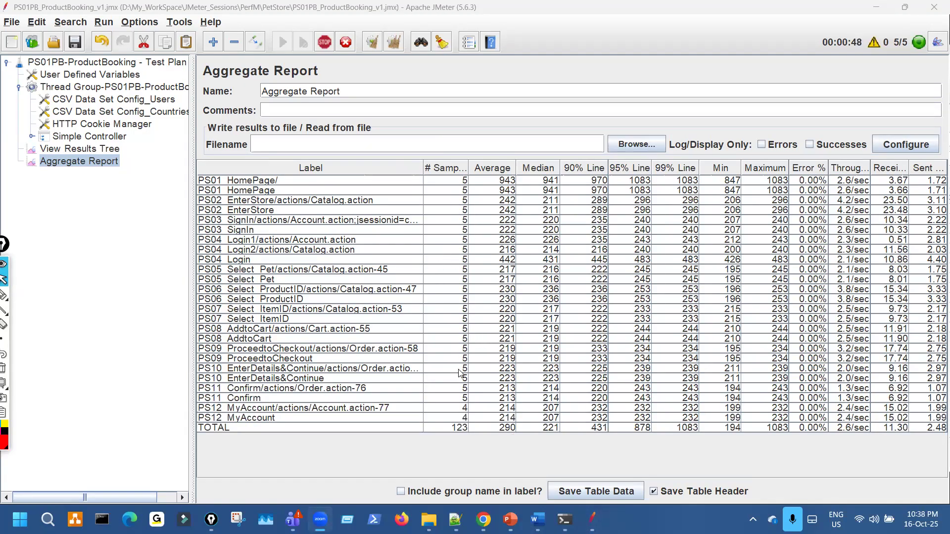
click(3, 296)
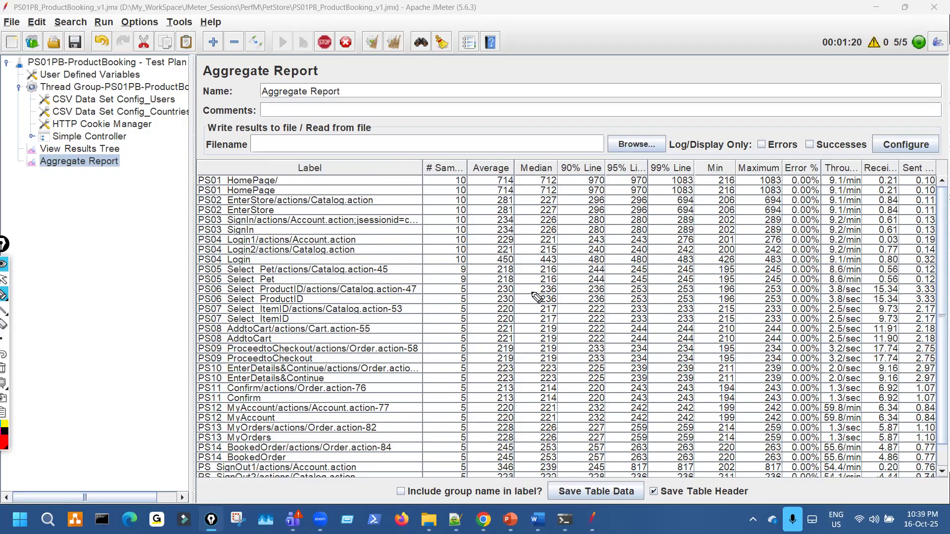
mouse_move(102, 158)
mouse_down()
mouse_move(111, 174)
mouse_move(69, 109)
mouse_up()
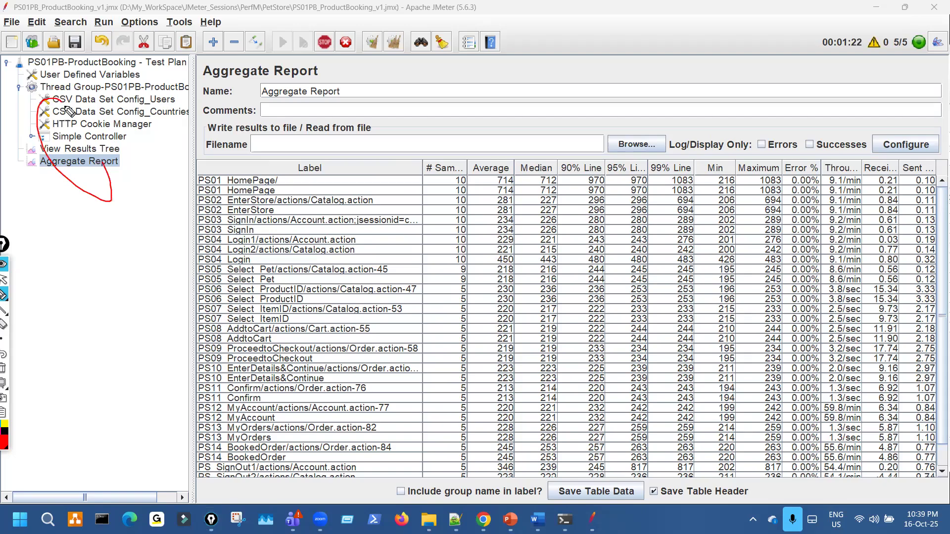
drag(468, 170, 477, 286)
mouse_move(497, 144)
mouse_down()
mouse_move(506, 168)
mouse_move(549, 110)
mouse_up()
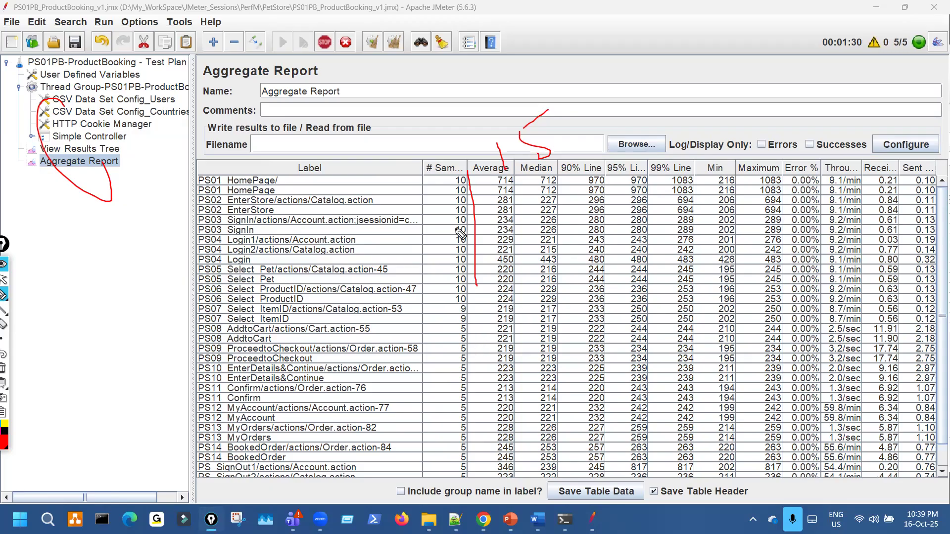
Underline the elapsed test time with the pen, write 2 Min below it and underline that note.
mouse_move(826, 59)
mouse_down()
mouse_move(862, 49)
mouse_move(836, 62)
mouse_up()
mouse_move(807, 94)
mouse_down()
mouse_move(806, 115)
mouse_move(846, 88)
mouse_move(856, 99)
mouse_move(875, 87)
mouse_move(861, 64)
mouse_up()
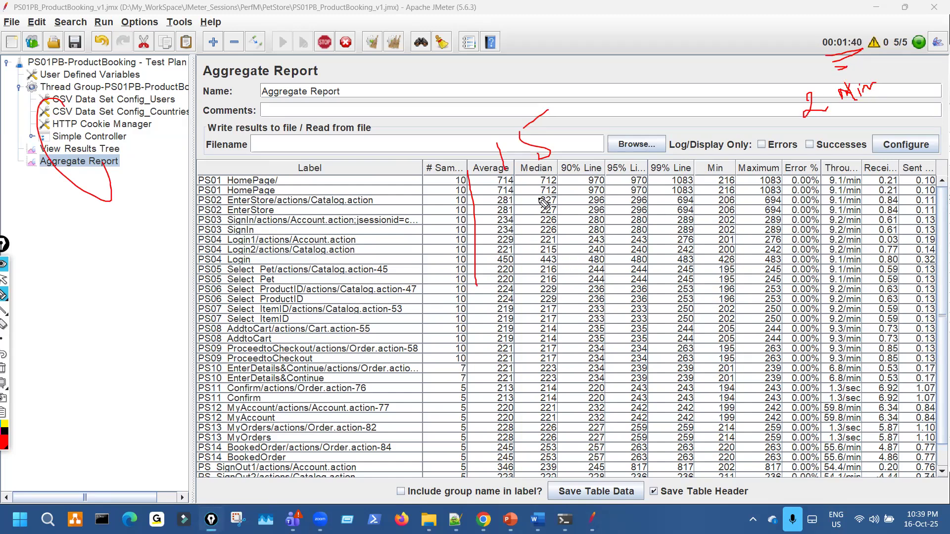
drag(827, 130, 861, 120)
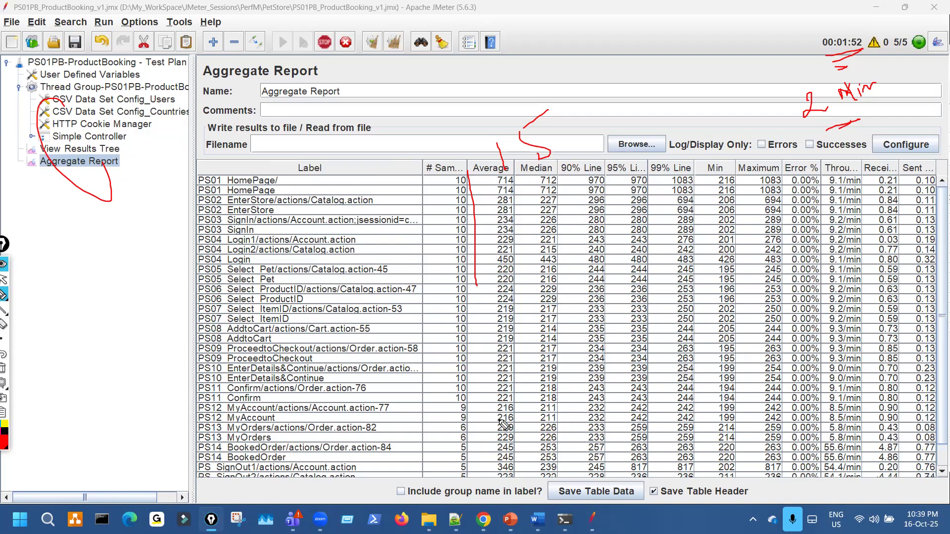
Underline the toolbar run controls, circle the active thread count, mark the last # Samples rows with the pen, and clear all marks.
drag(264, 65, 292, 62)
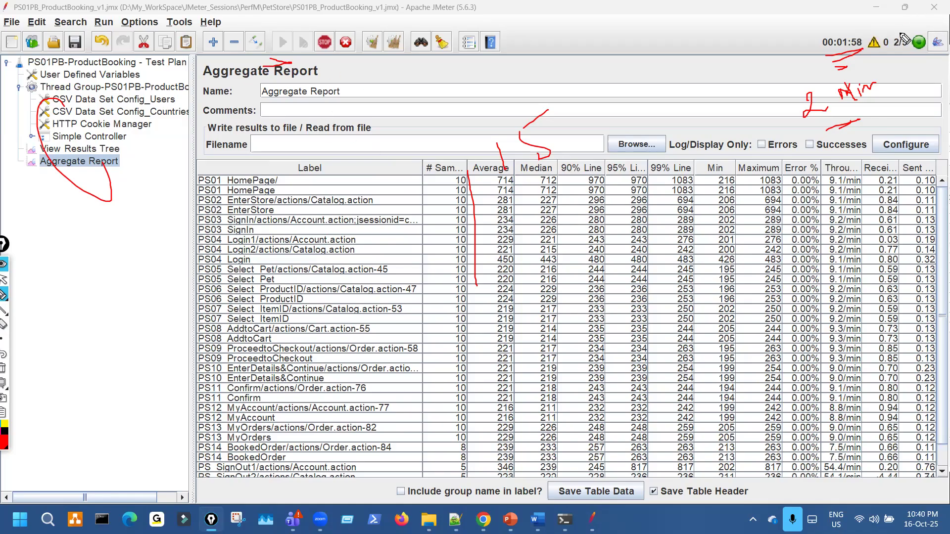
mouse_move(901, 30)
mouse_down()
mouse_move(890, 55)
mouse_move(919, 42)
mouse_up()
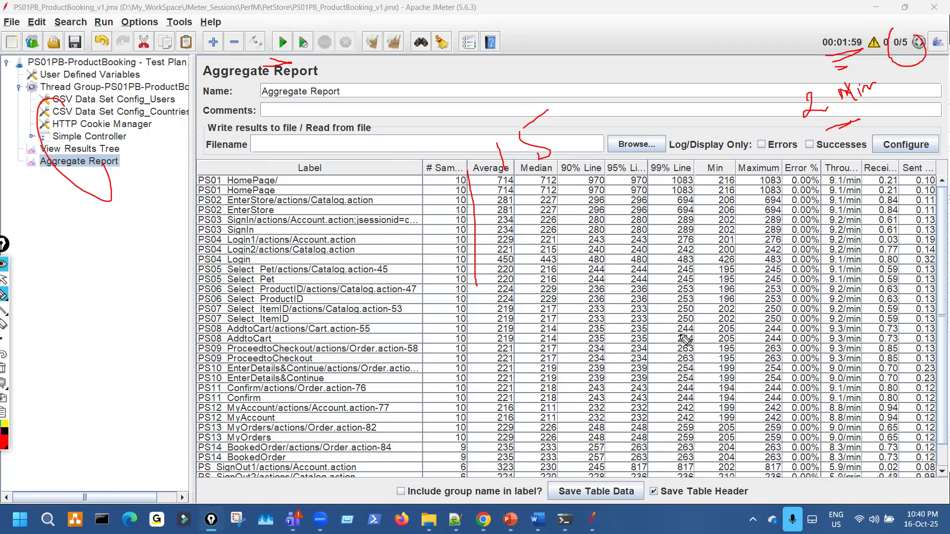
mouse_move(447, 440)
mouse_down()
mouse_move(447, 466)
mouse_move(460, 478)
mouse_up()
key(ctrl+shift+7)
key(ctrl+shift+1)
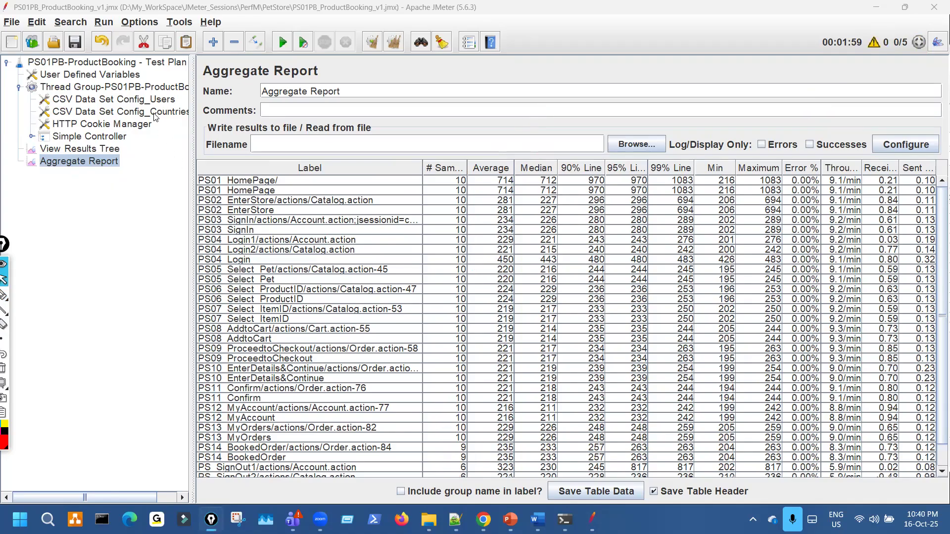
Disable Specify Thread lifetime in the thread group and rerun the test with cleared results in the Aggregate Report.
click(153, 90)
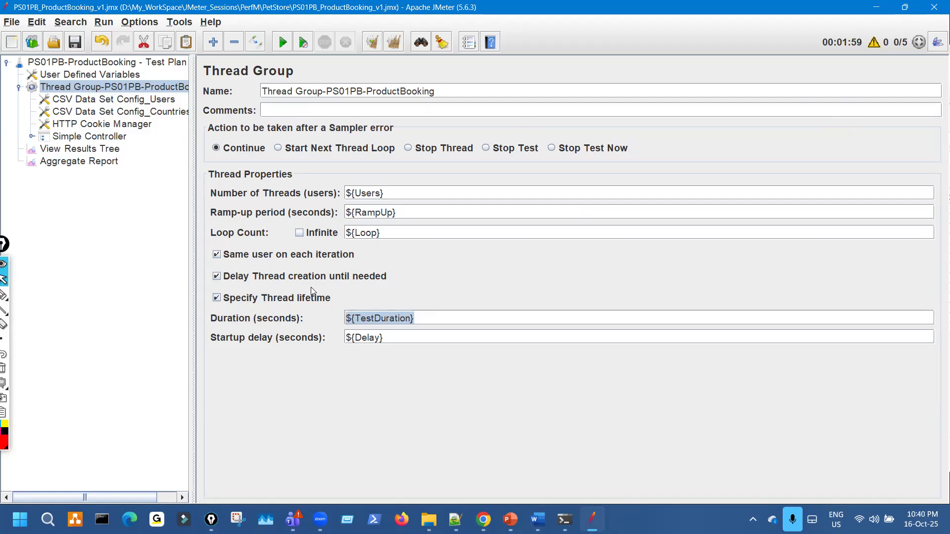
click(277, 297)
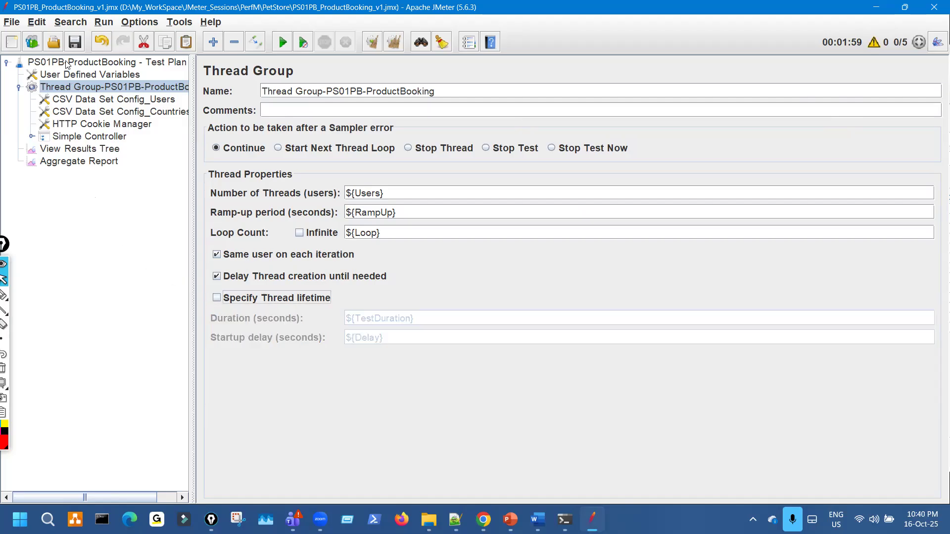
click(106, 165)
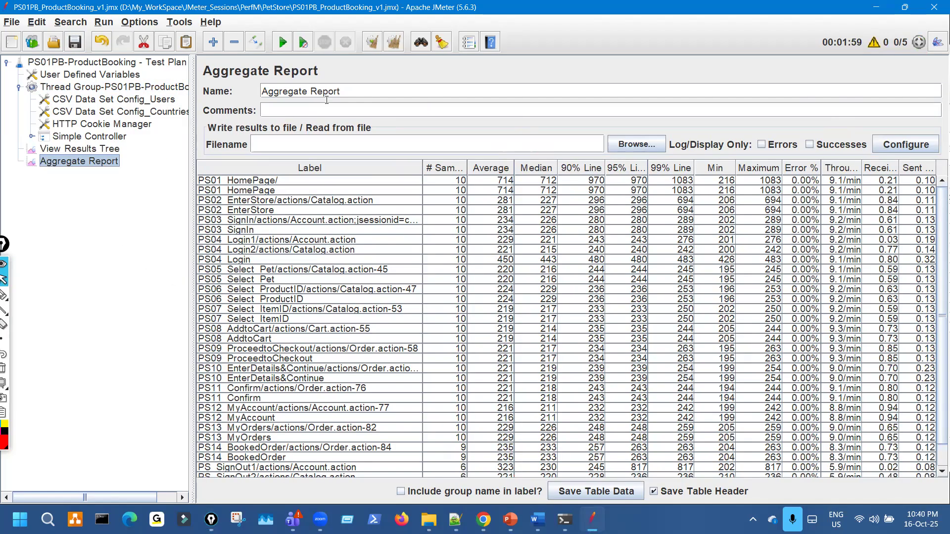
click(393, 42)
click(287, 43)
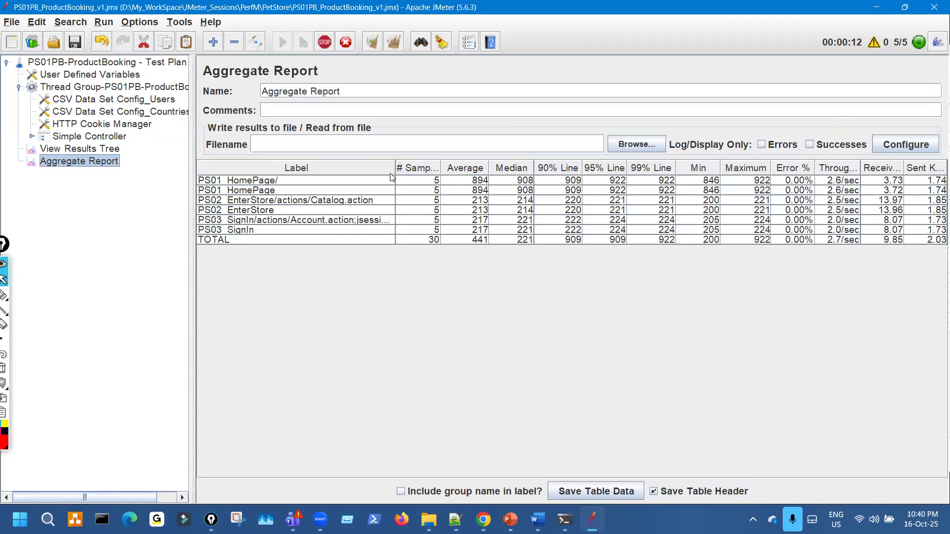
Widen the report's Label column, mark the elapsed test time and # Samples column with the pen, and clear the marks.
drag(394, 166, 467, 166)
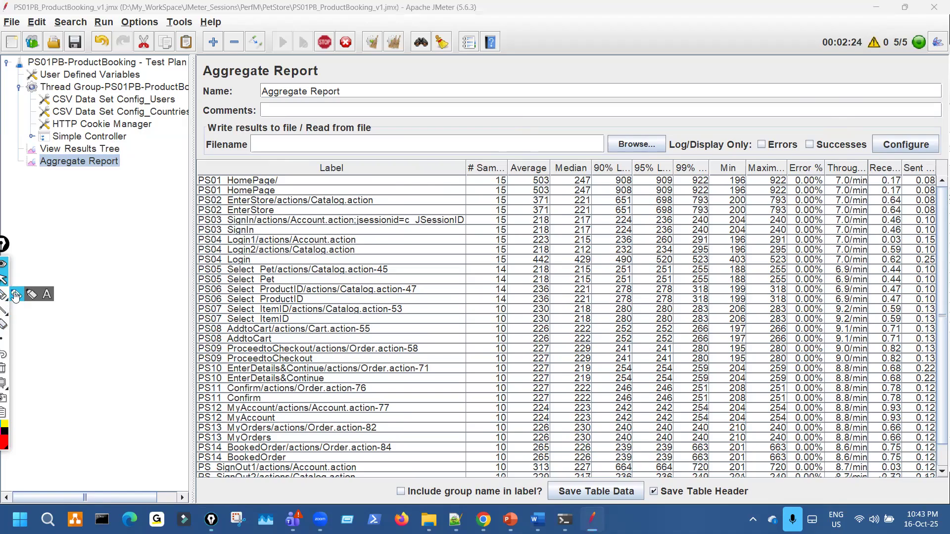
click(5, 296)
mouse_move(807, 59)
mouse_down()
mouse_move(831, 62)
mouse_move(824, 68)
mouse_up()
drag(493, 185, 475, 306)
key(Escape)
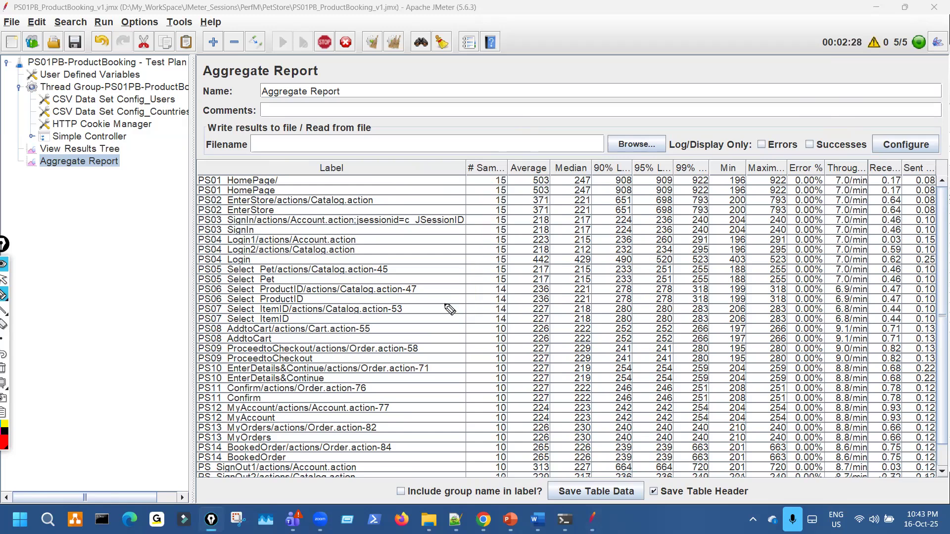
Reopen the thread group, mark the Specify Thread lifetime and Infinite options with the pen, and clear the marks.
click(157, 90)
key(ctrl+shift+3)
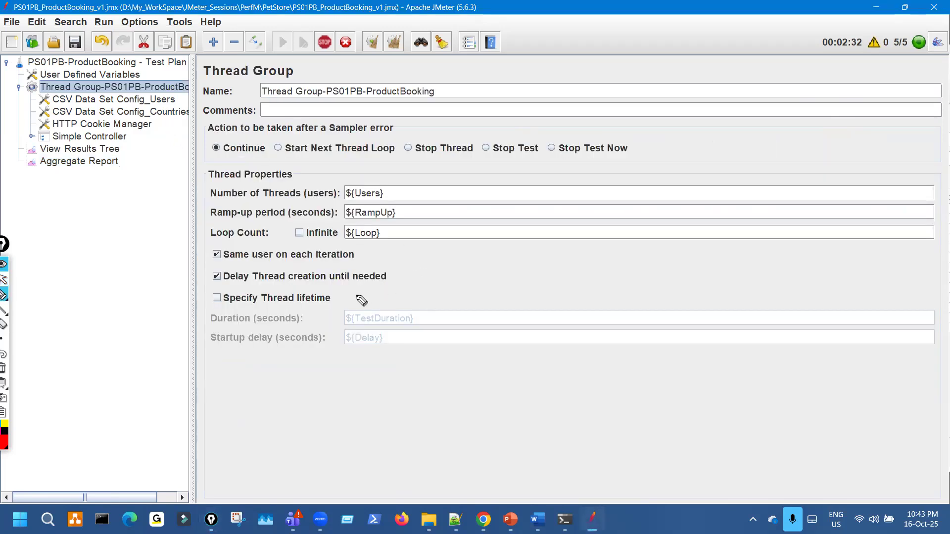
mouse_move(211, 297)
mouse_down()
mouse_move(218, 306)
mouse_move(232, 293)
mouse_up()
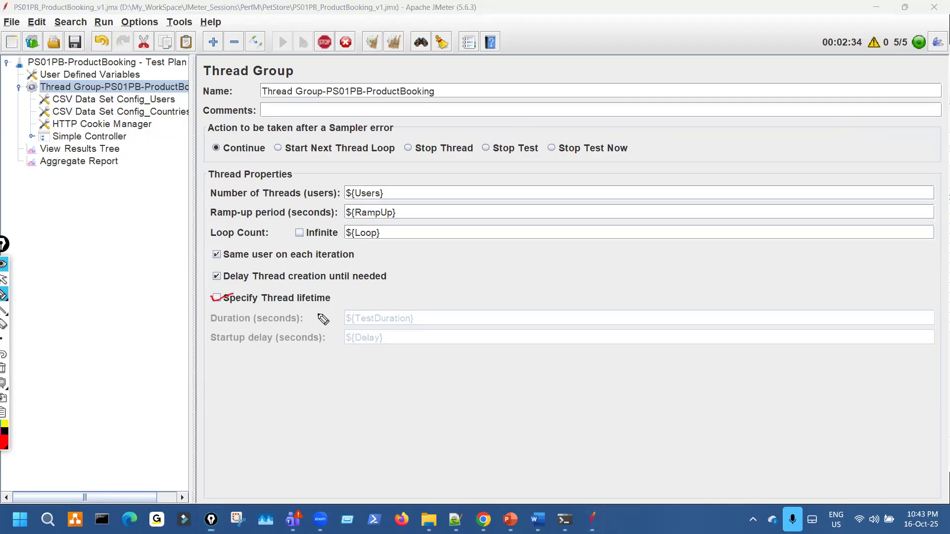
mouse_move(292, 232)
mouse_down()
mouse_move(307, 227)
mouse_move(317, 254)
mouse_up()
key(ctrl+shift+7)
key(ctrl+shift+1)
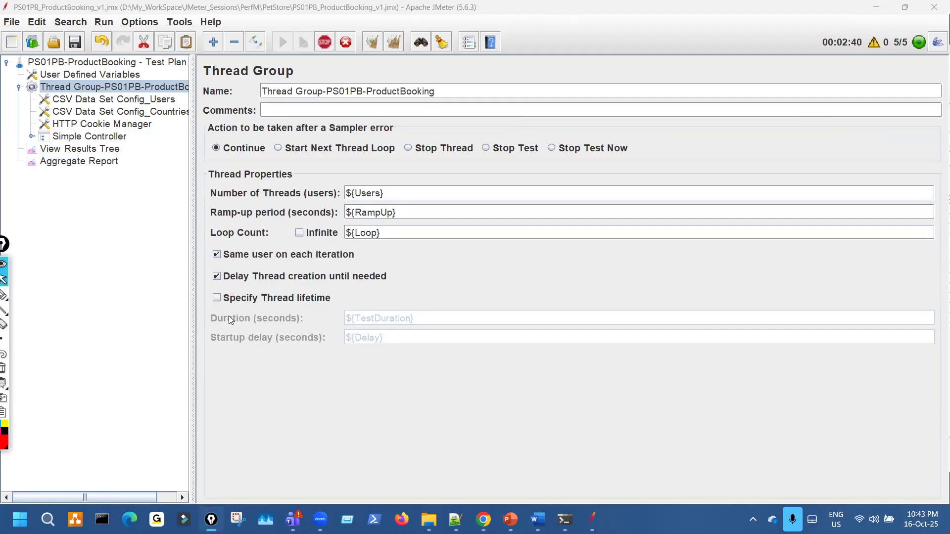
Re-enable Specify Thread lifetime, mark it with the Infinite, loop count and Duration settings using the pen, and clear the marks.
click(217, 298)
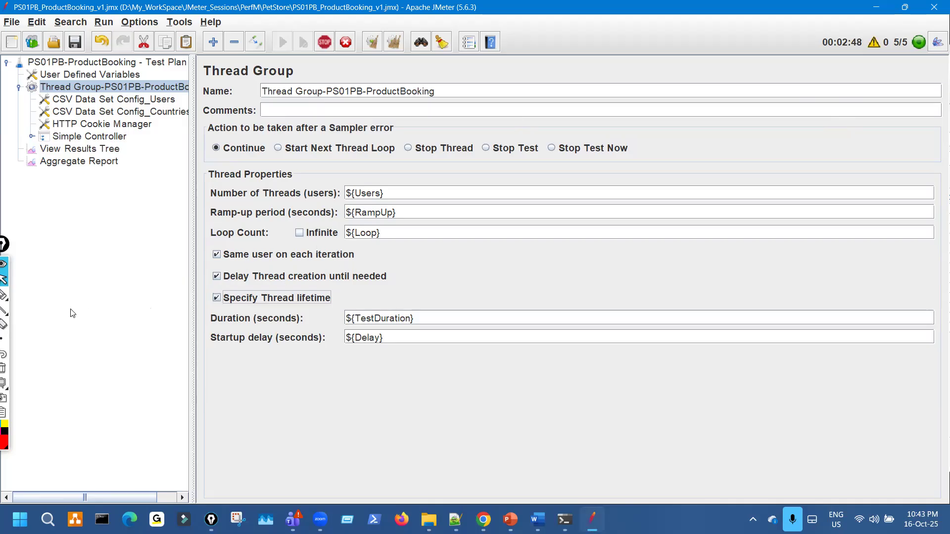
click(14, 296)
drag(200, 295, 242, 285)
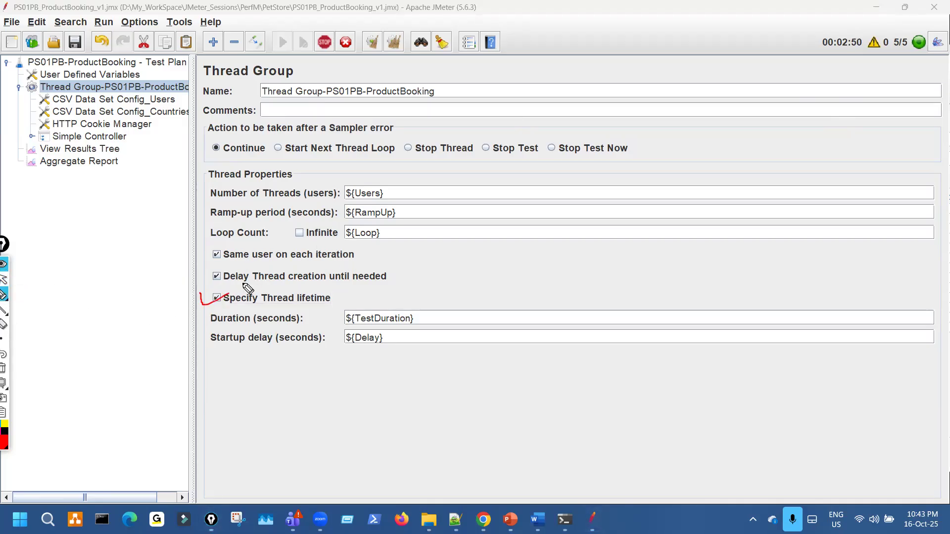
drag(270, 238, 293, 223)
mouse_move(369, 224)
mouse_down()
mouse_move(367, 251)
mouse_move(394, 232)
mouse_move(398, 249)
mouse_up()
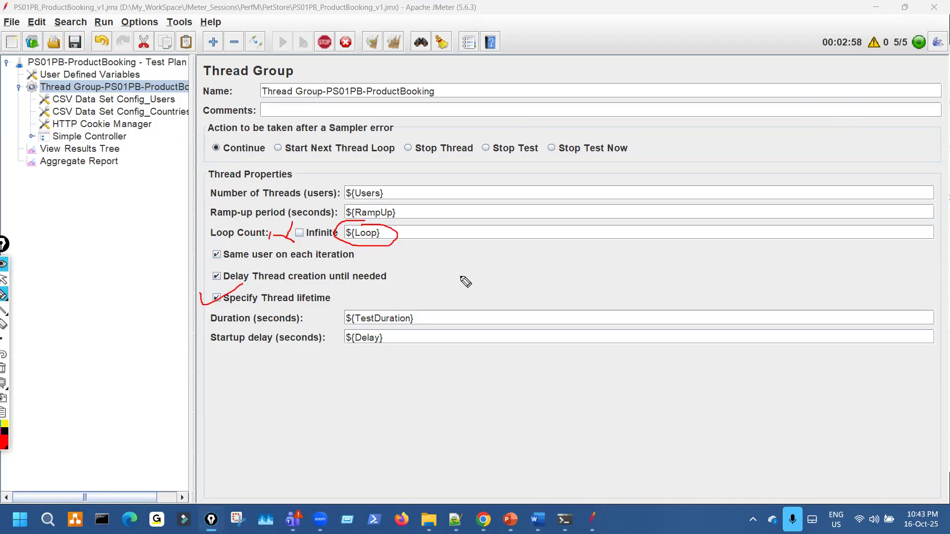
mouse_move(429, 308)
mouse_down()
mouse_move(432, 320)
mouse_move(451, 316)
mouse_move(456, 298)
mouse_up()
key(ctrl+shift+7)
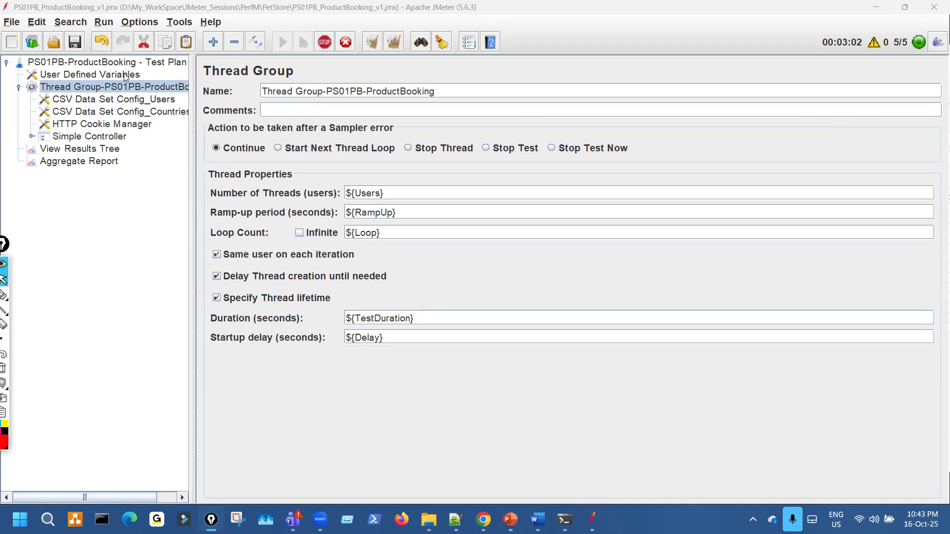
Check the TestDuration entry in User Defined Variables and highlight its reference in the thread group's Duration field.
click(125, 74)
click(500, 281)
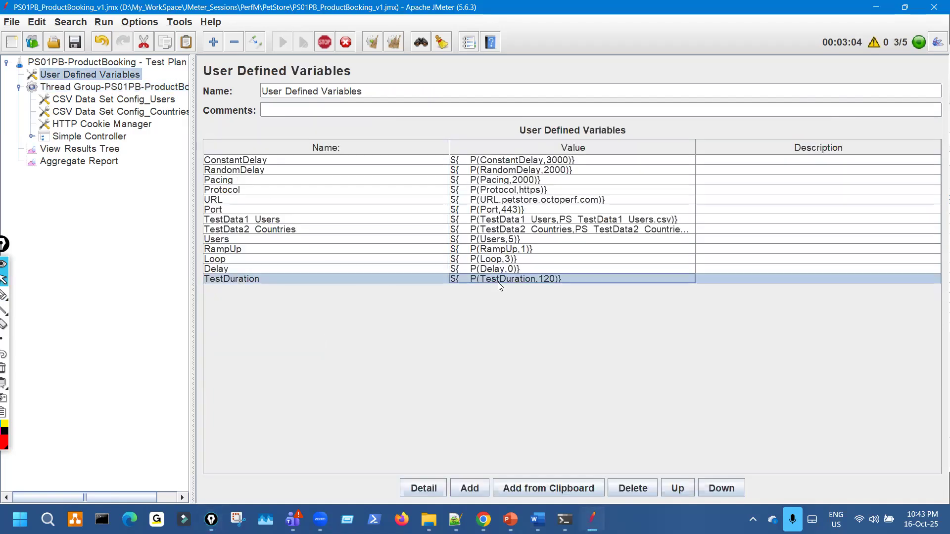
click(122, 88)
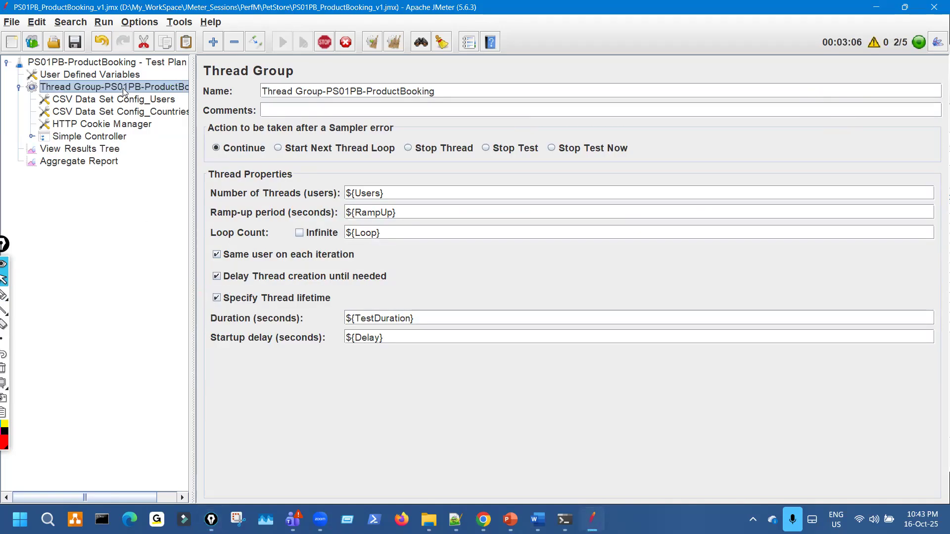
drag(422, 318, 334, 321)
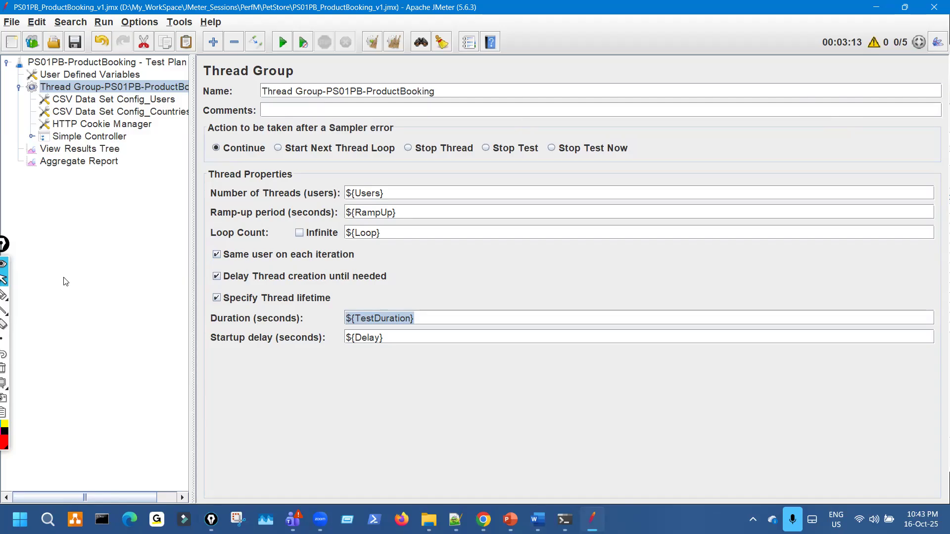
Tick Specify Thread lifetime and Duration with the pen, cross out Infinite, circle the loop count value, and clear all marks.
click(4, 295)
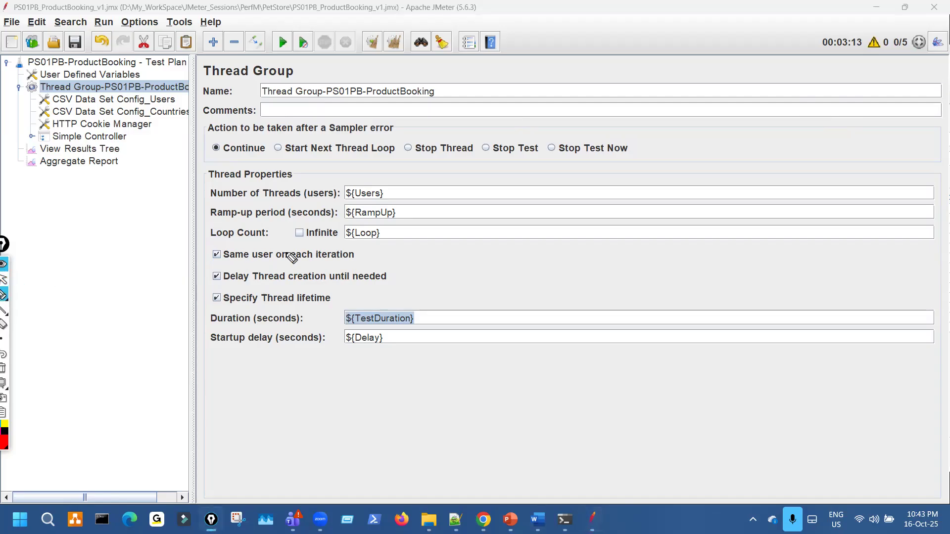
drag(245, 303, 278, 296)
drag(293, 229, 325, 216)
mouse_move(294, 229)
mouse_down()
mouse_move(307, 233)
mouse_move(295, 238)
mouse_up()
mouse_move(361, 222)
mouse_down()
mouse_move(341, 251)
mouse_move(359, 227)
mouse_up()
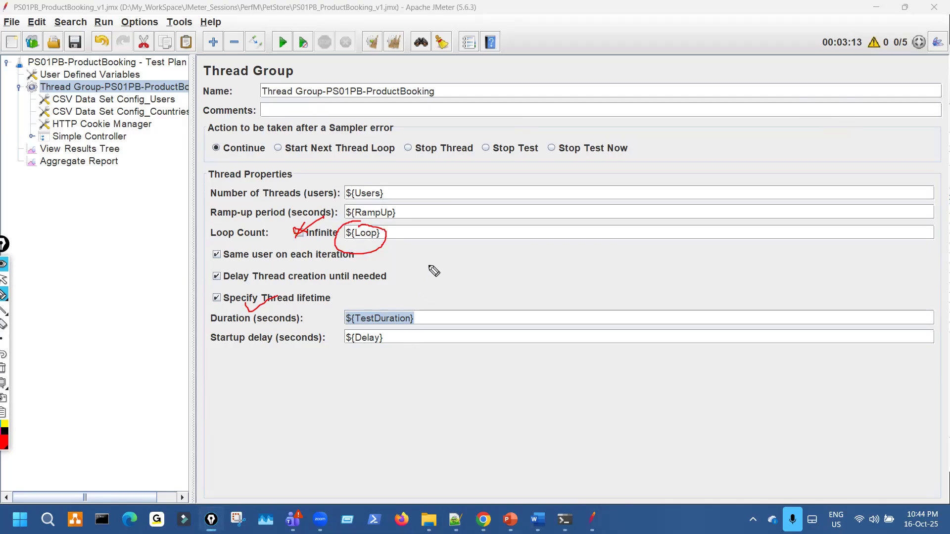
mouse_move(291, 230)
mouse_down()
mouse_move(321, 246)
mouse_move(300, 253)
mouse_up()
mouse_move(431, 306)
mouse_down()
mouse_move(454, 320)
mouse_move(501, 297)
mouse_up()
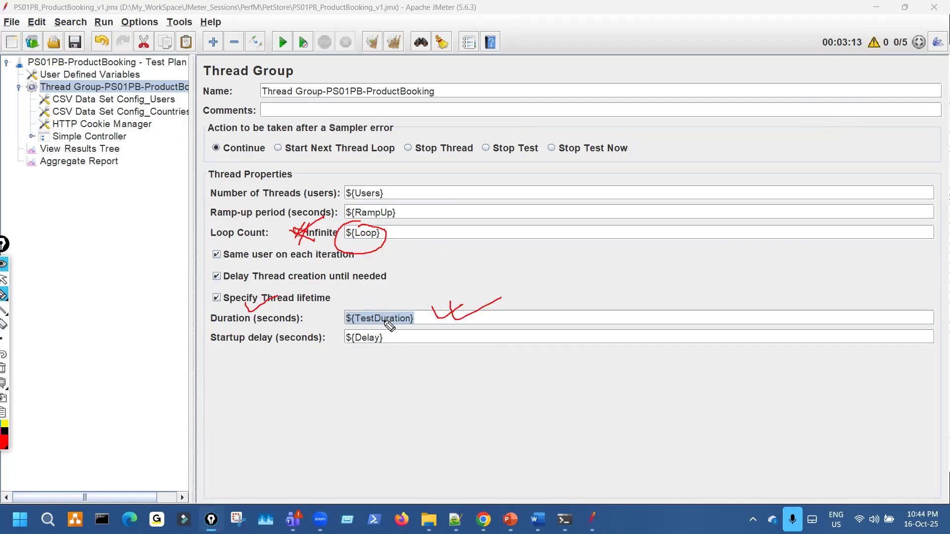
key(ctrl+shift+7)
drag(206, 300, 250, 293)
key(ctrl+shift+7)
key(ctrl+shift+2)
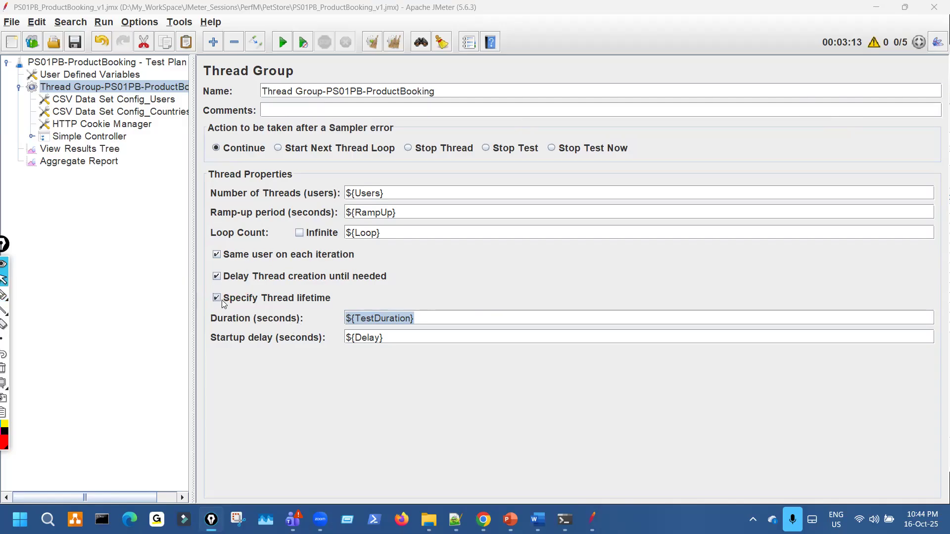
Turn off Specify Thread lifetime, bracket the duration and delay fields with the pen, mark both checkboxes, and clear the marks.
click(221, 302)
key(ctrl+shift+3)
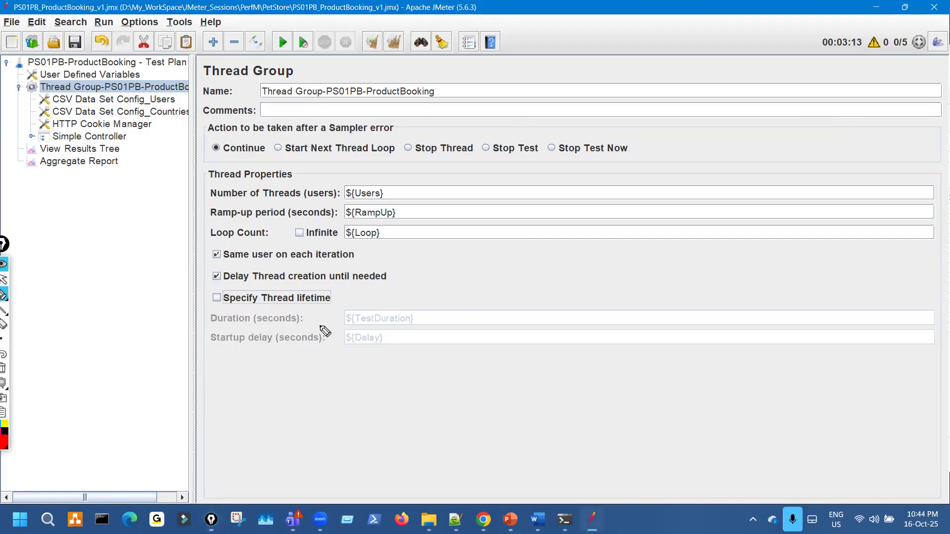
drag(399, 302, 418, 372)
mouse_move(212, 286)
mouse_down()
mouse_move(203, 306)
mouse_move(231, 308)
mouse_up()
drag(283, 231, 307, 226)
drag(213, 300, 248, 287)
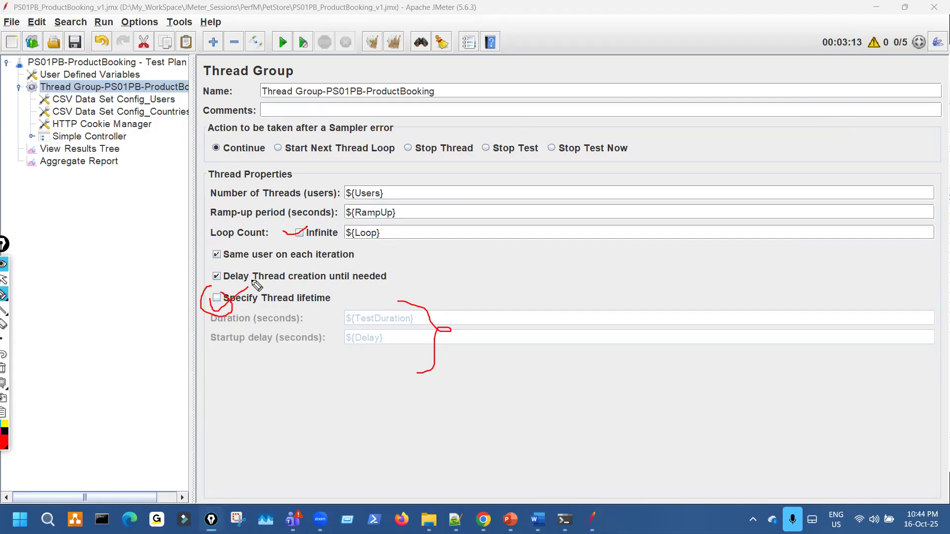
key(ctrl+shift+7)
Draw pen crosses by Specify Thread lifetime and below Infinite, clear them, mark the lifetime option once more and clear that too.
key(ctrl+shift+2)
key(ctrl+shift+3)
drag(206, 296, 229, 305)
mouse_move(219, 300)
mouse_down()
mouse_move(193, 328)
mouse_move(209, 318)
mouse_up()
drag(278, 245, 302, 252)
drag(293, 238, 283, 262)
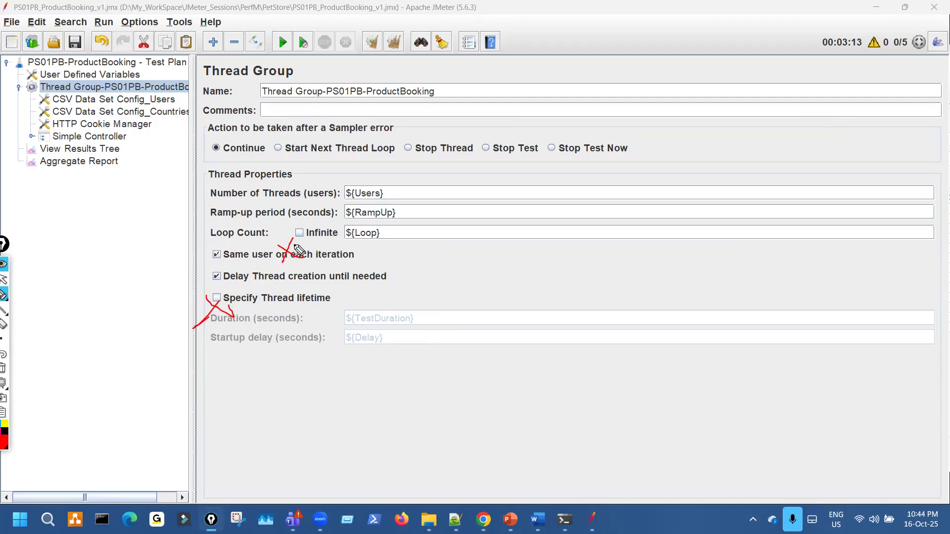
key(ctrl+shift+7)
drag(231, 309, 218, 309)
key(ctrl+shift+7)
key(ctrl+shift+2)
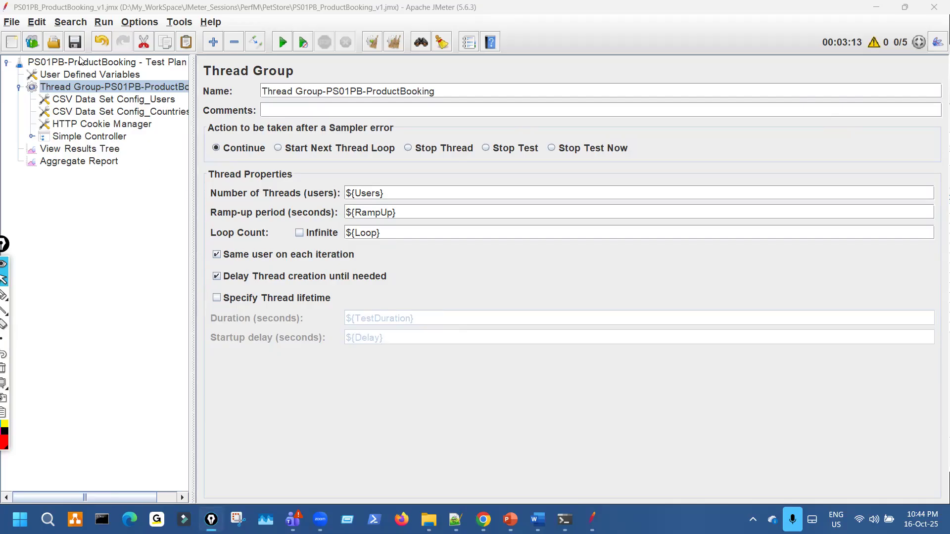
Save the test plan and review the Aggregate Report's sample counts down to the TOTAL row.
click(74, 43)
click(92, 155)
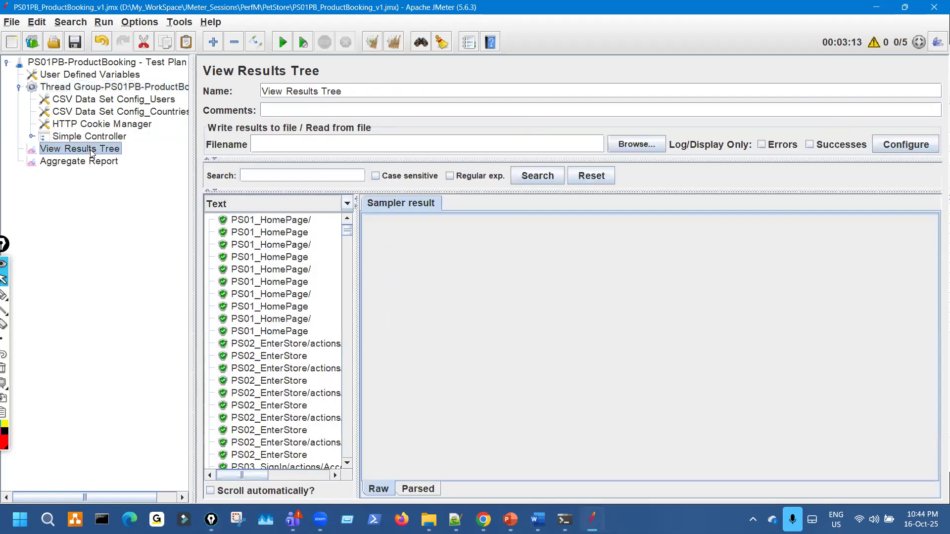
ctrl+click(96, 163)
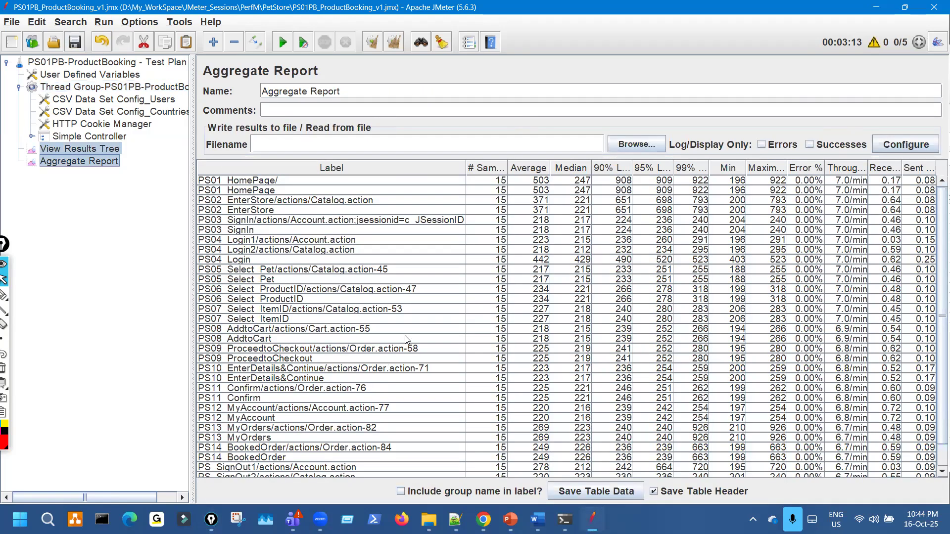
scroll(499, 261, down, 1)
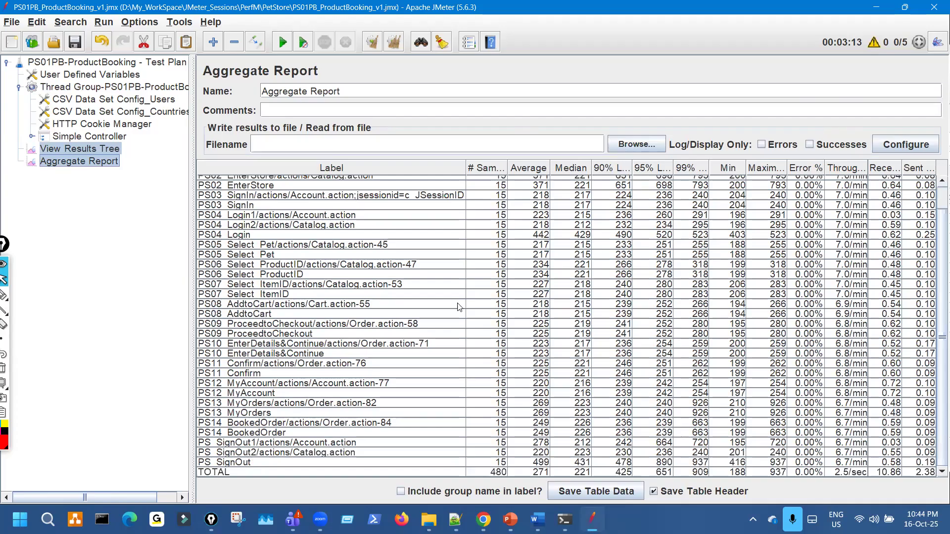
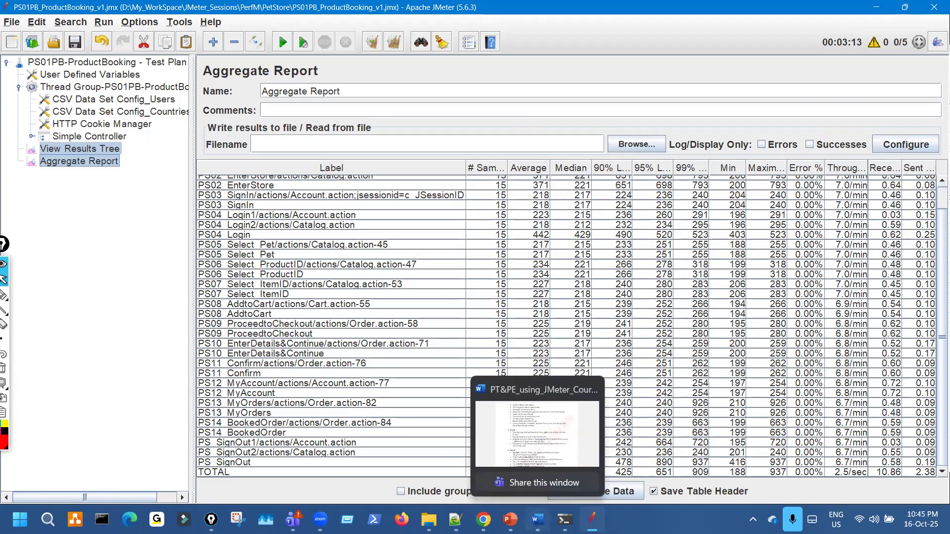
Look at the course document in Word, switch to the Command Prompt window and go back to the non-GUI jmeter run command.
click(536, 517)
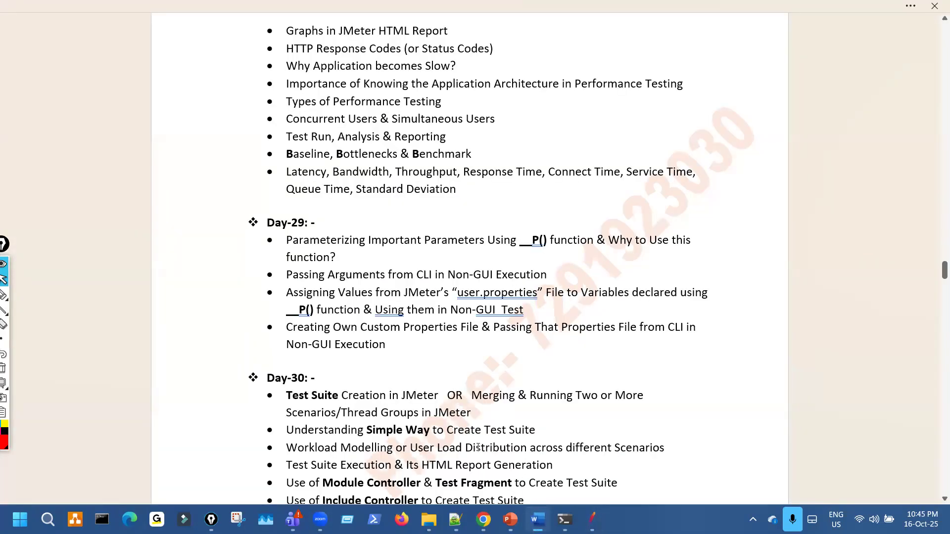
mouse_move(455, 519)
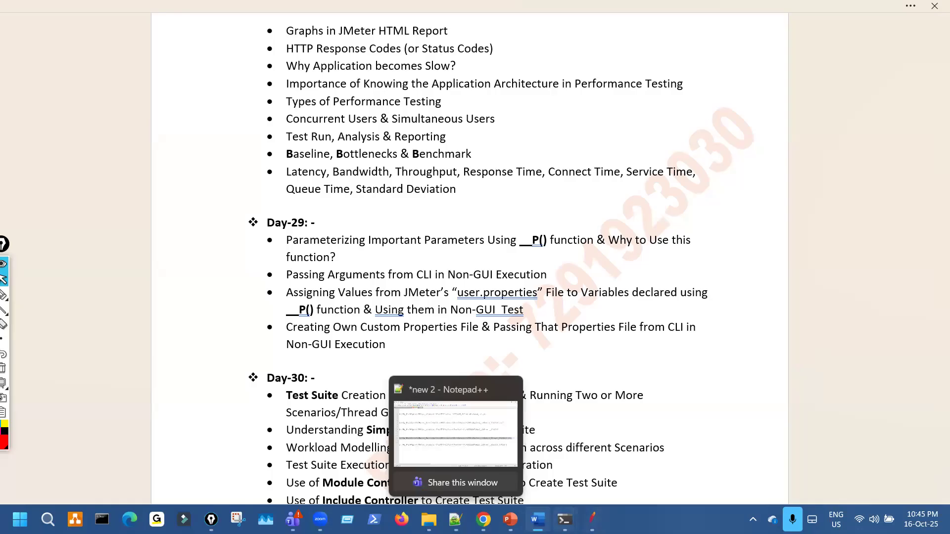
click(594, 449)
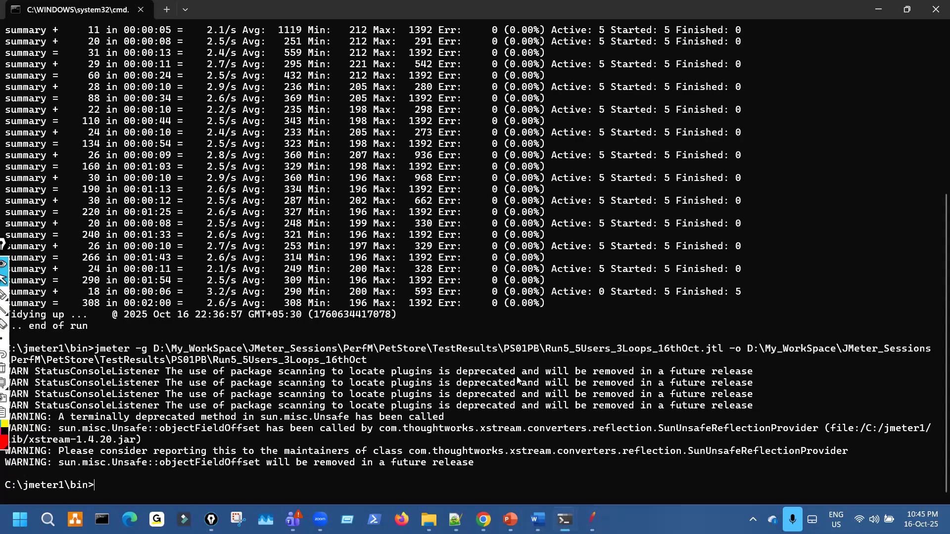
scroll(510, 387, up, 7)
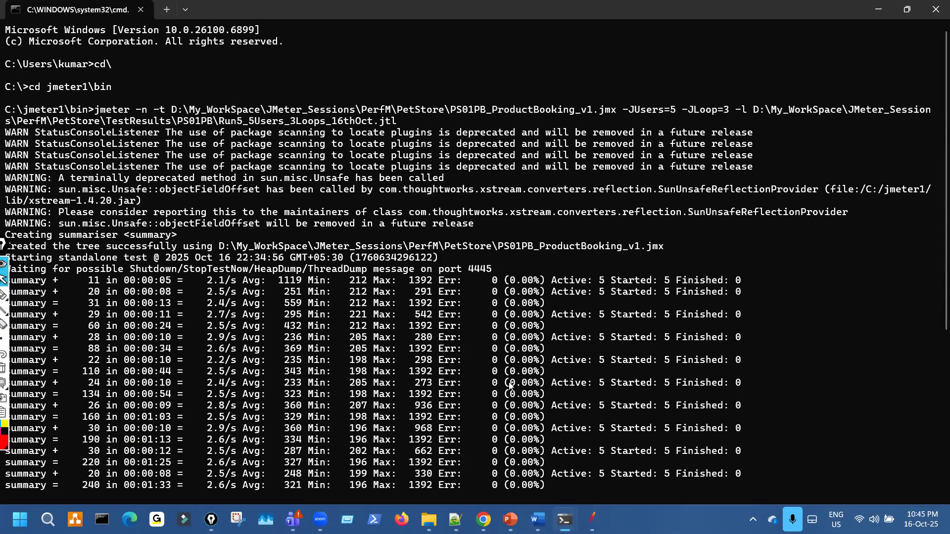
Look over the non-GUI run's summary output and highlight the Users=5 -JLoop=3 arguments in the jmeter command.
scroll(506, 387, down, 2)
scroll(503, 386, up, 1)
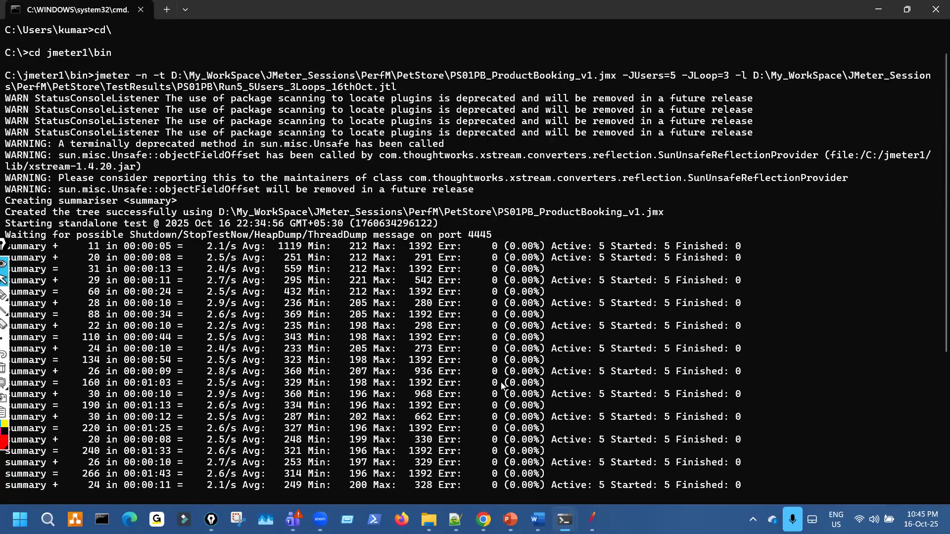
scroll(502, 386, down, 1)
scroll(501, 386, down, 1)
scroll(498, 385, up, 3)
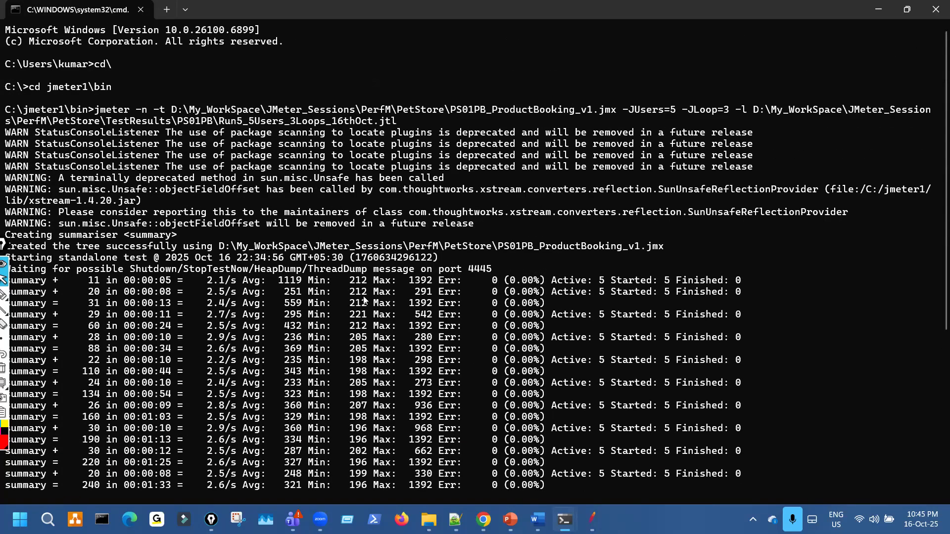
drag(635, 111, 728, 116)
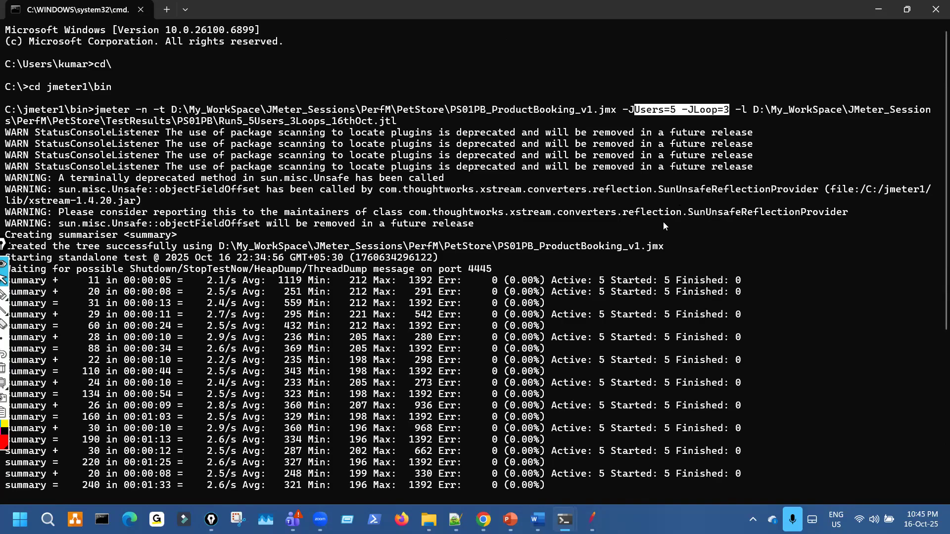
Switch to JMeter and set the default values of the Users and Loop variables to 1 in User Defined Variables.
click(593, 517)
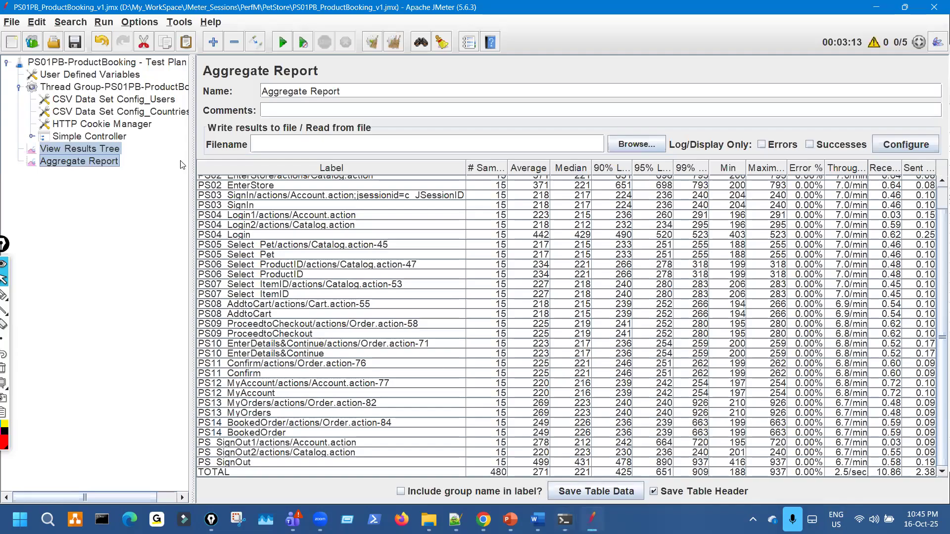
click(135, 76)
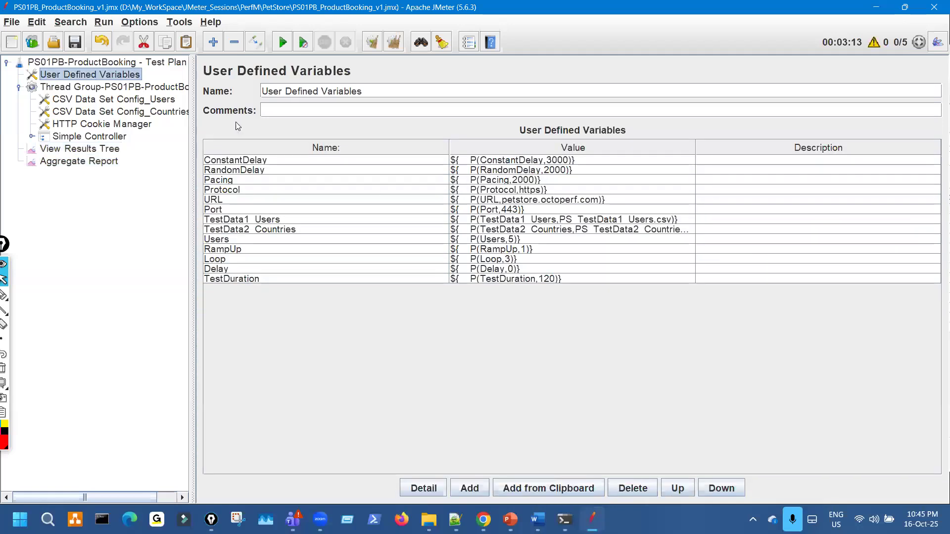
click(513, 242)
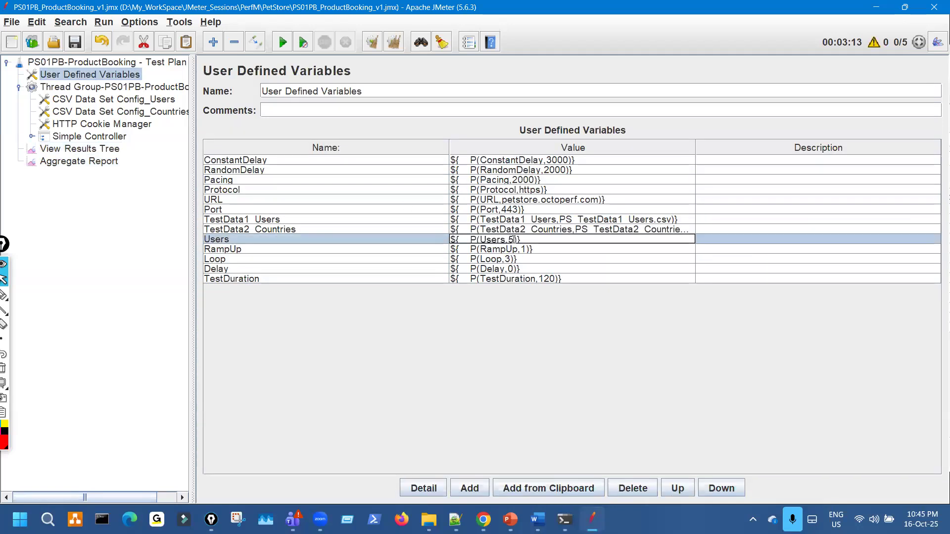
click(511, 261)
key(BackSpace)
text(1)
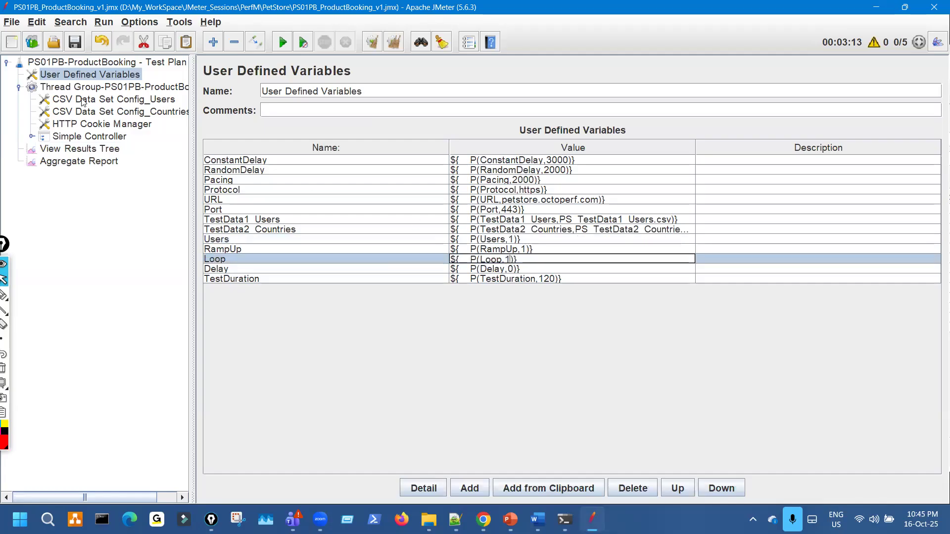
Check the Thread Group settings, disable the View Results Tree and Aggregate Report listeners together, and close JMeter.
click(127, 88)
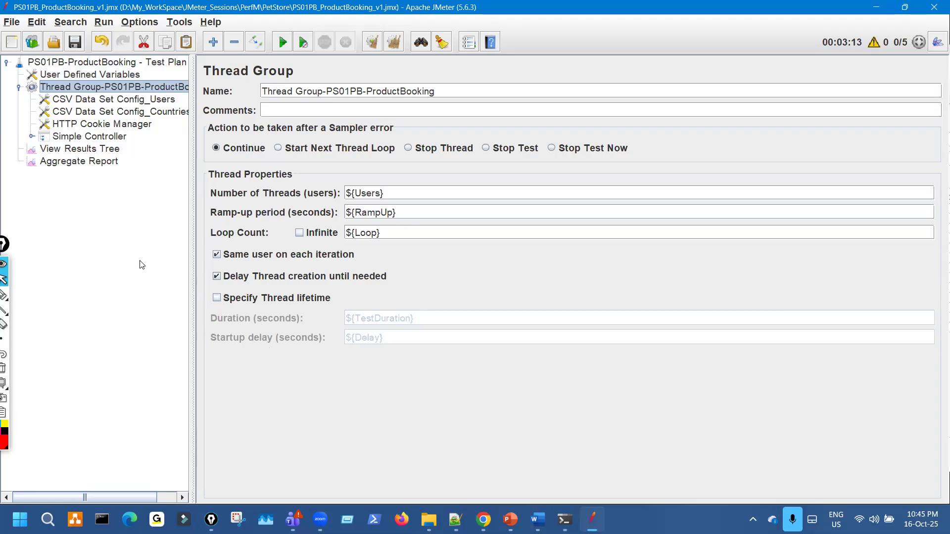
click(98, 150)
shift+click(99, 163)
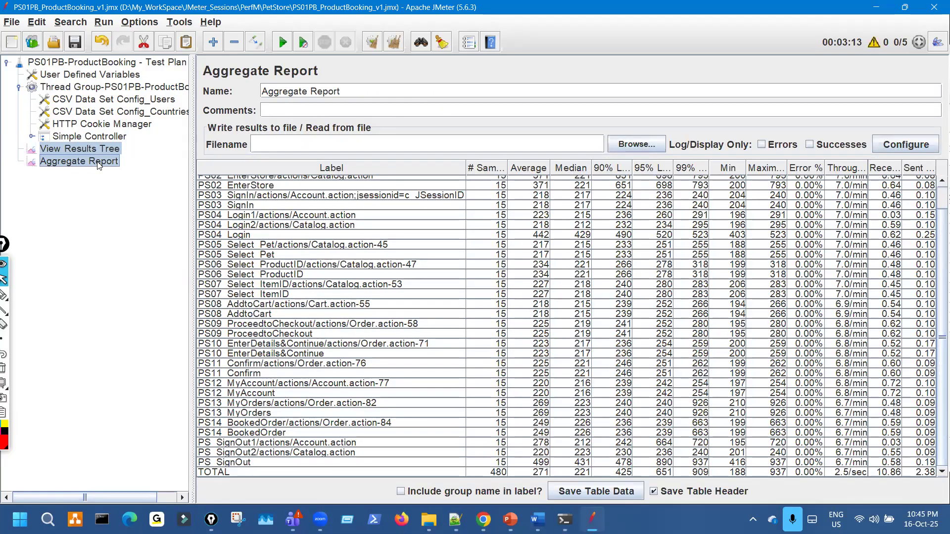
key(ctrl+t)
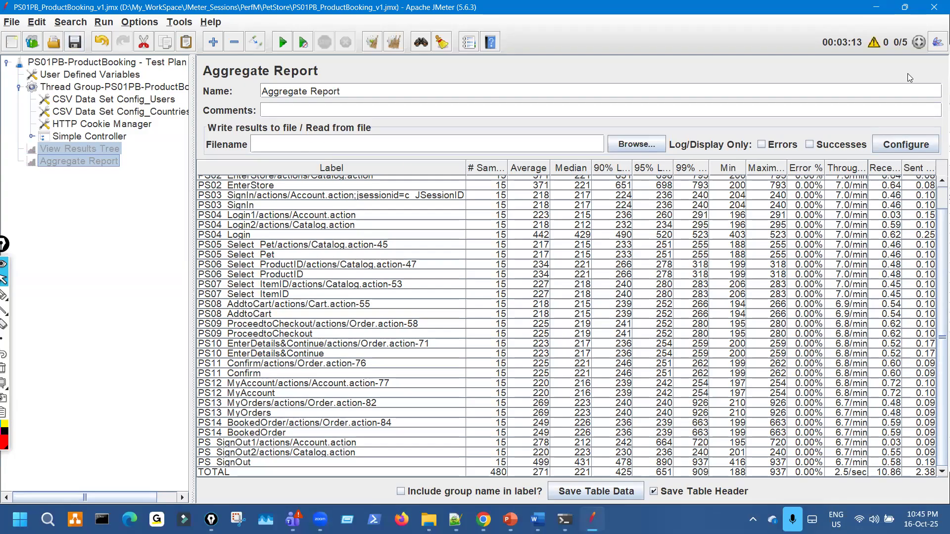
click(935, 8)
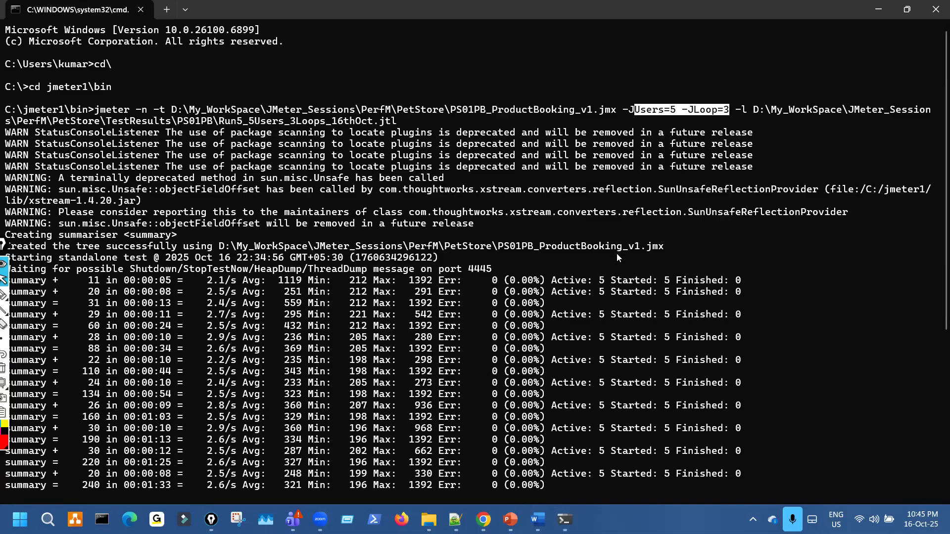
Draw a pen arrow from the Users and Loop arguments down to the summary lines and clear it.
drag(674, 112, 693, 270)
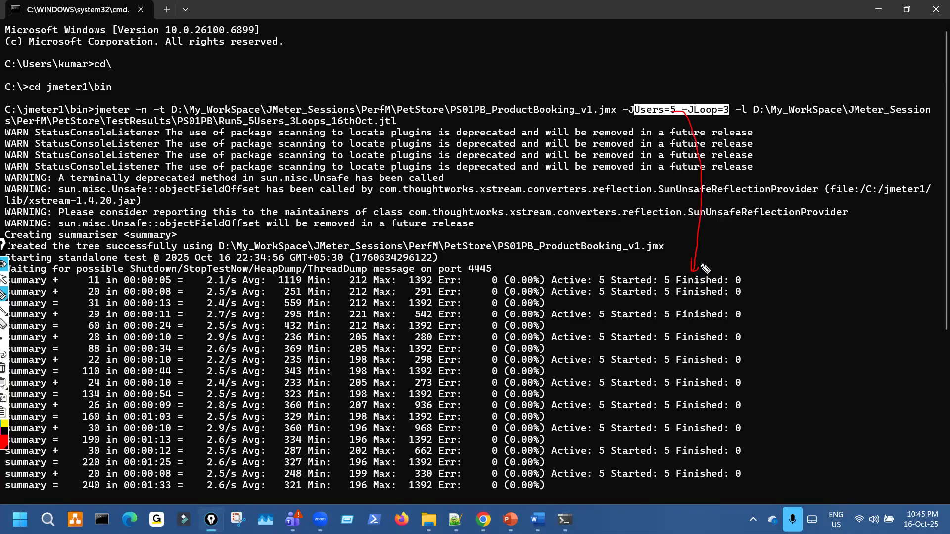
key(ctrl+shift+7)
key(ctrl+shift+2)
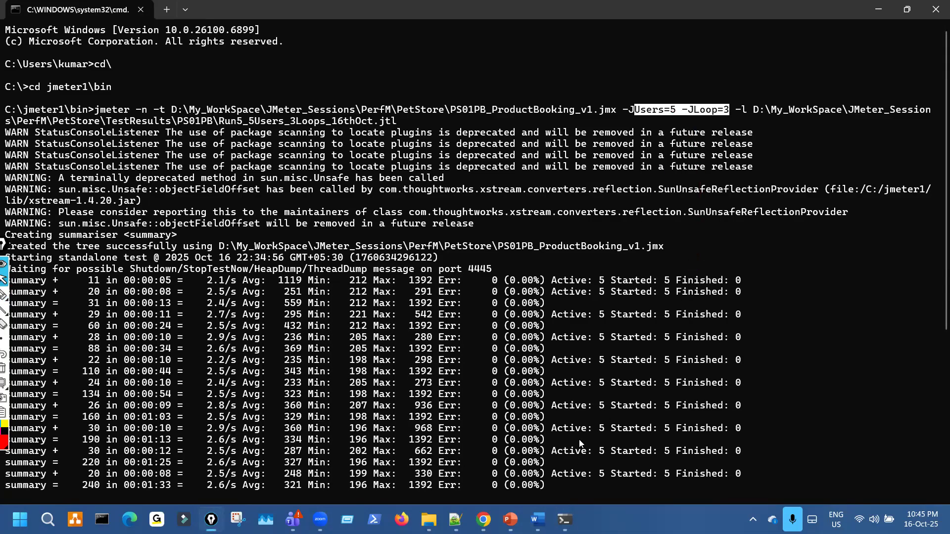
Go to the end of the console output and clear the screen with cls.
scroll(579, 444, down, 7)
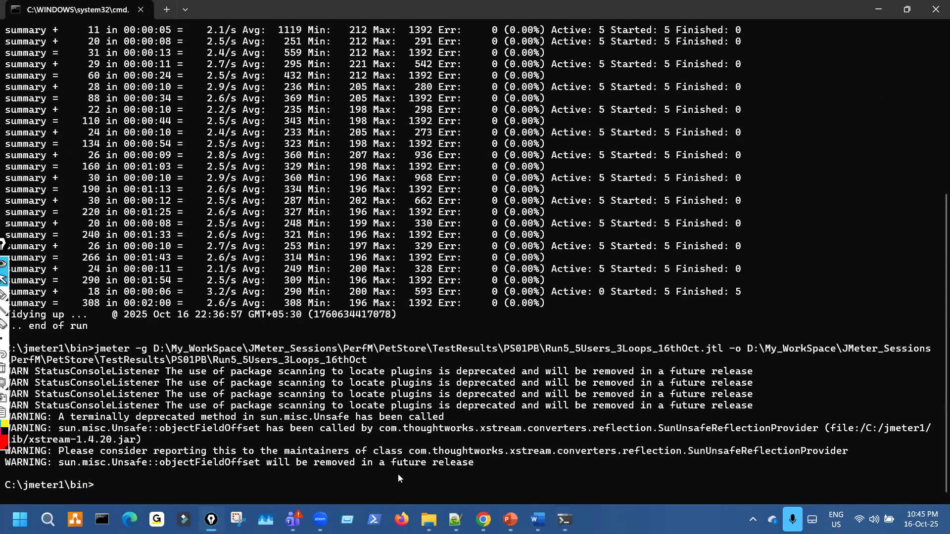
click(429, 481)
text(cls)
key(Return)
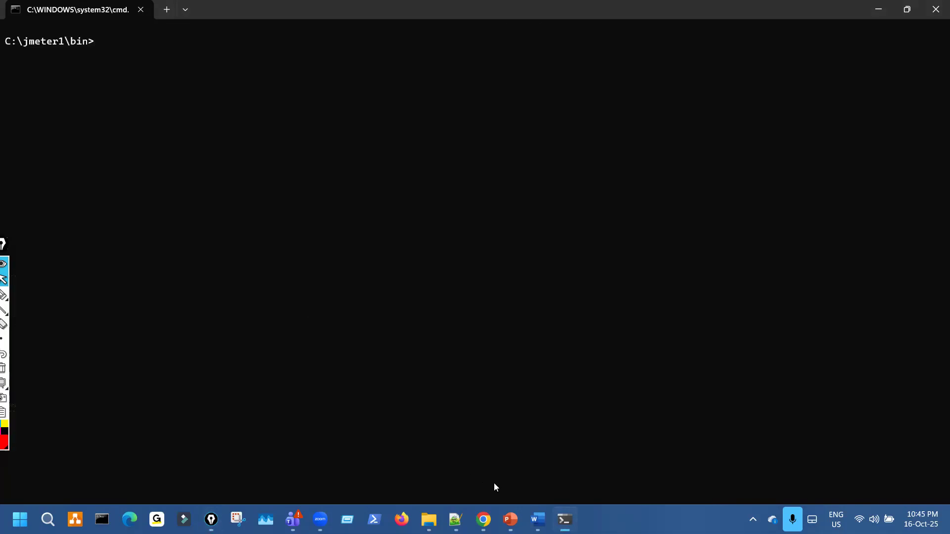
Switch to the PowerPoint slide on __P(), mark the -JUsers and -JLoop arguments and "user.properties" with the pen, and clear the marks.
click(511, 519)
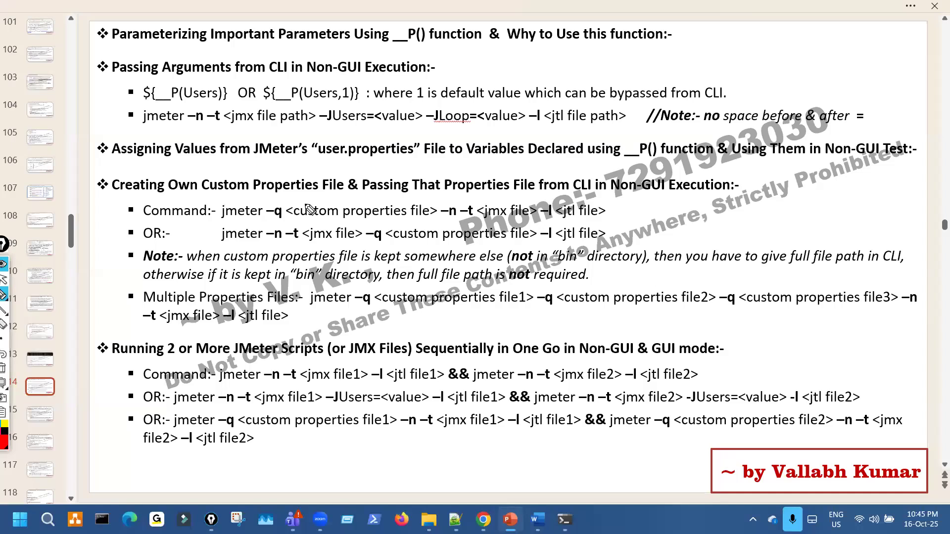
drag(320, 131, 405, 132)
drag(462, 134, 551, 131)
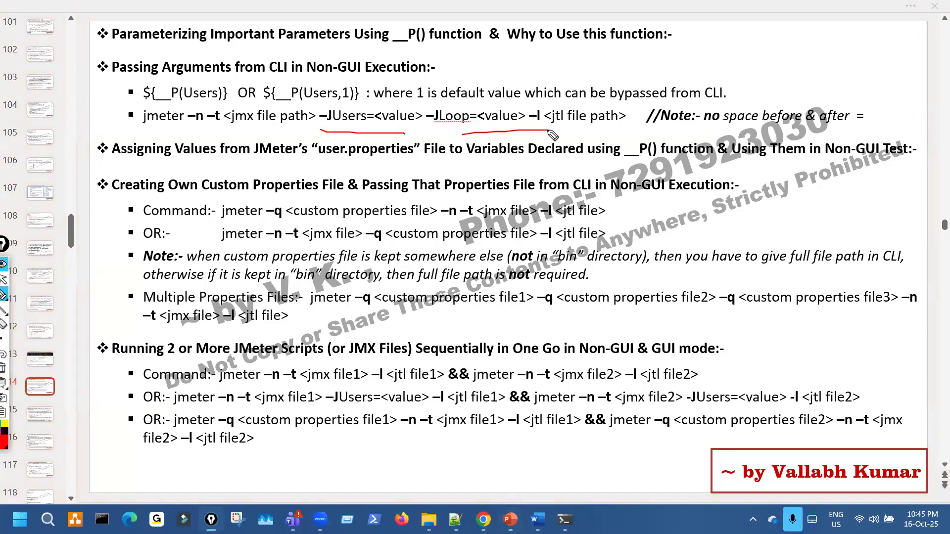
mouse_move(339, 137)
mouse_down()
mouse_move(382, 174)
mouse_move(369, 135)
mouse_up()
drag(449, 160, 485, 156)
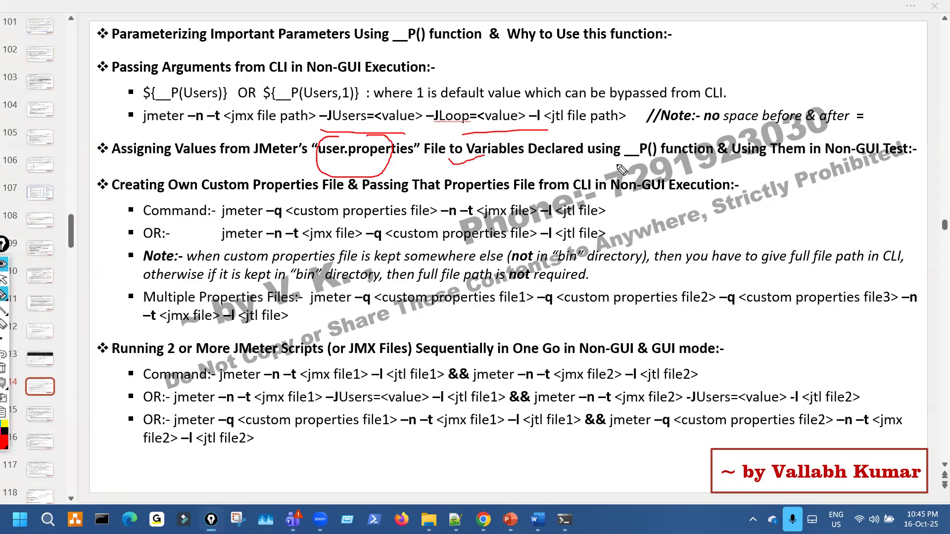
key(ctrl+shift+7)
key(ctrl+shift+2)
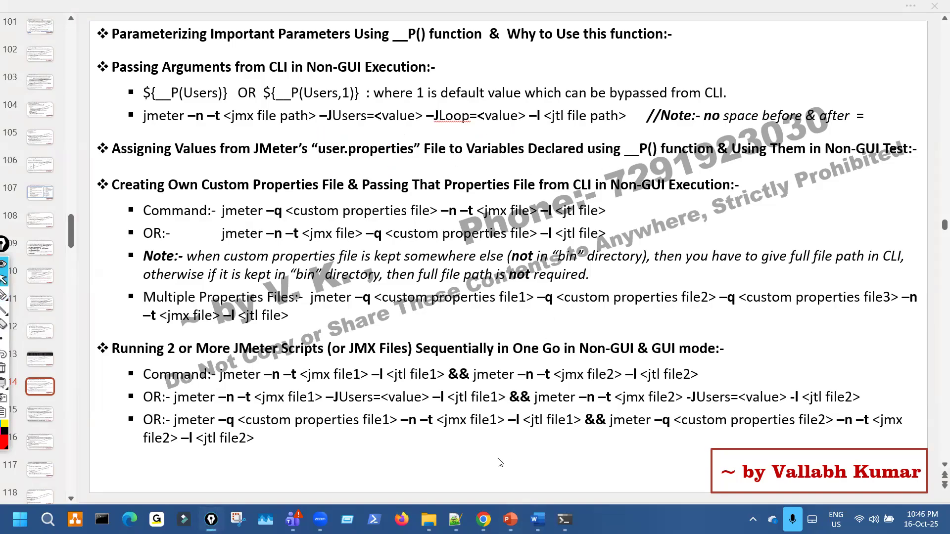
Switch to File Explorer, open the C:\jmeter1\bin folder and locate the user.properties file.
click(429, 520)
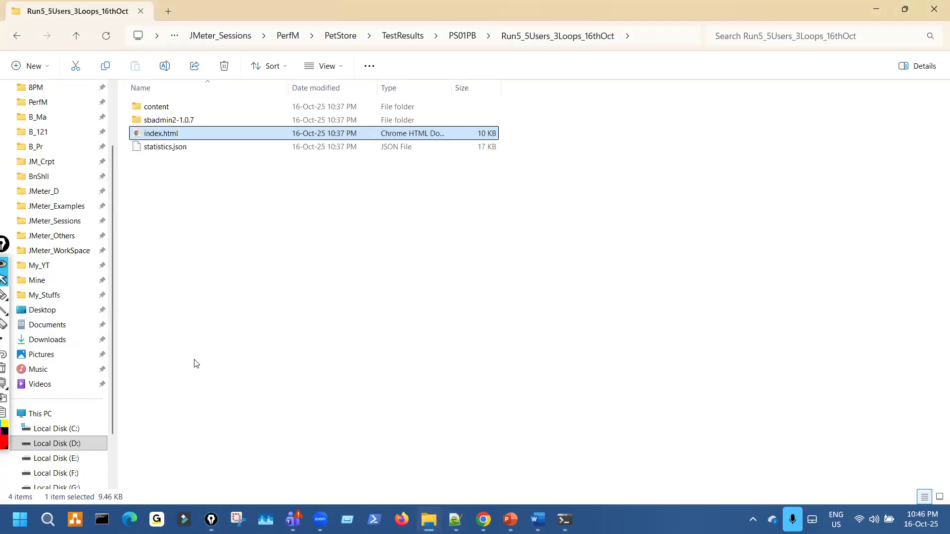
click(69, 429)
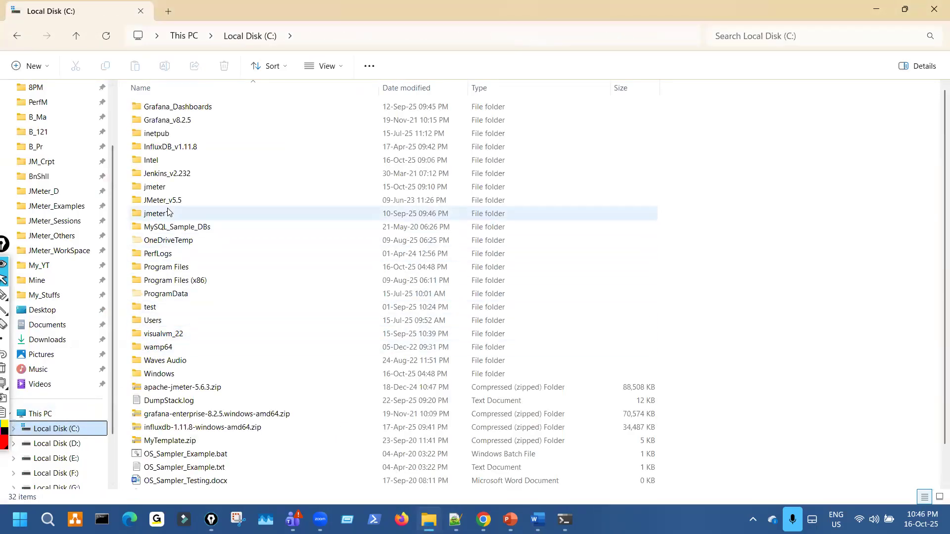
double_click(169, 214)
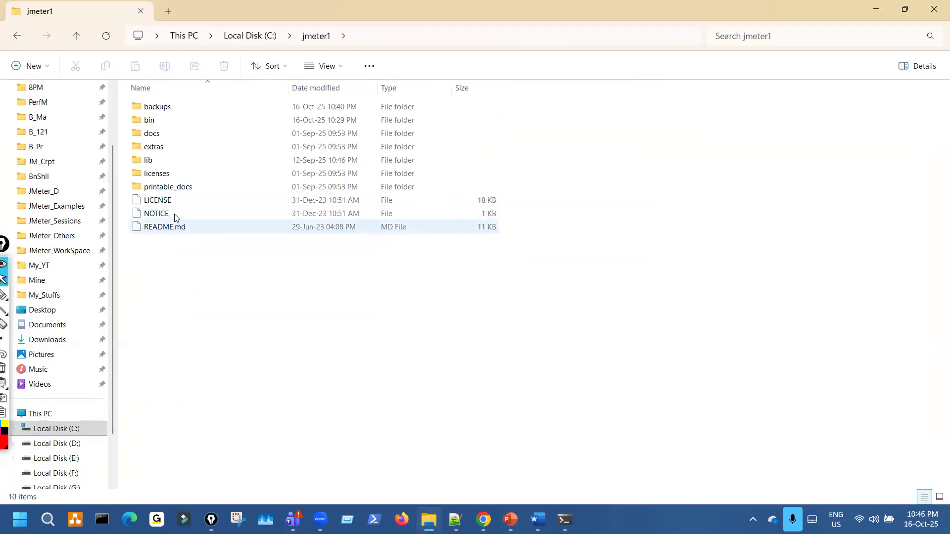
double_click(165, 121)
scroll(271, 304, down, 1)
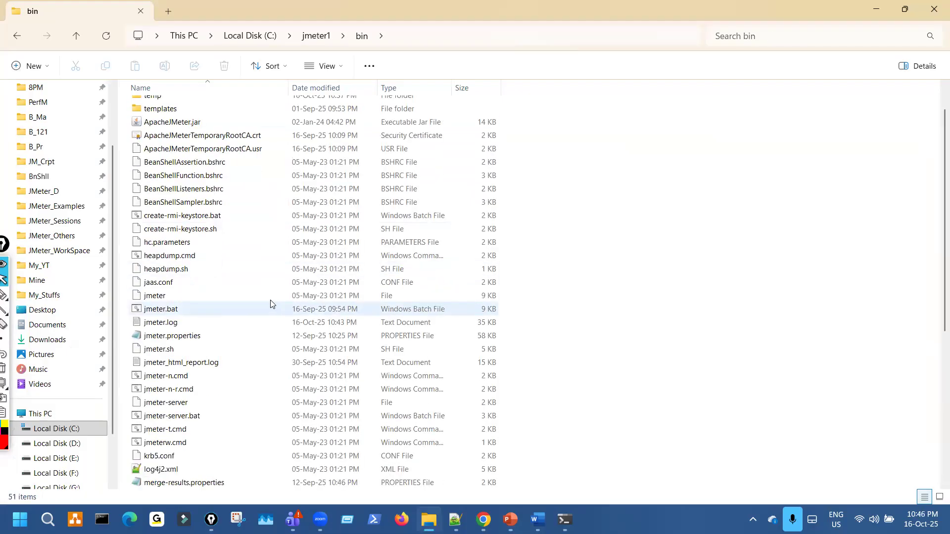
scroll(242, 347, down, 3)
scroll(208, 386, down, 3)
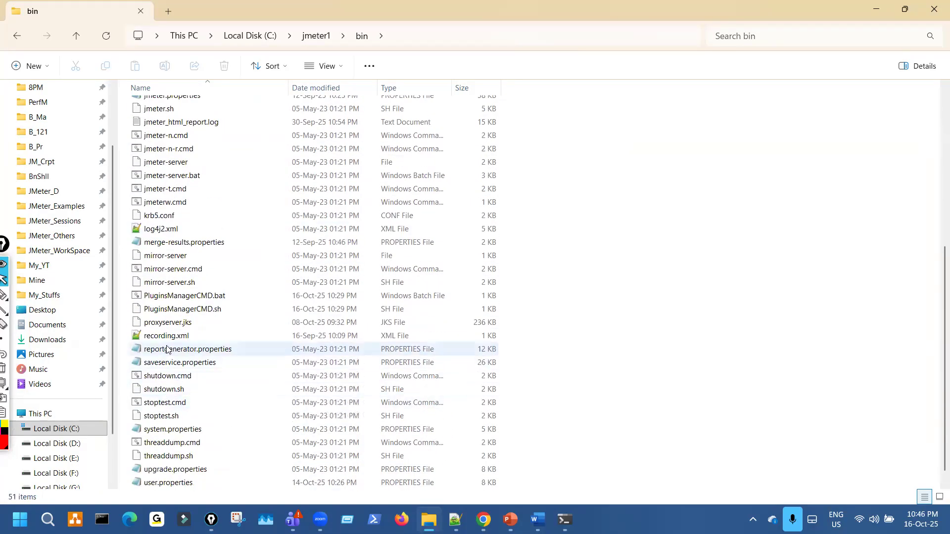
scroll(166, 361, down, 1)
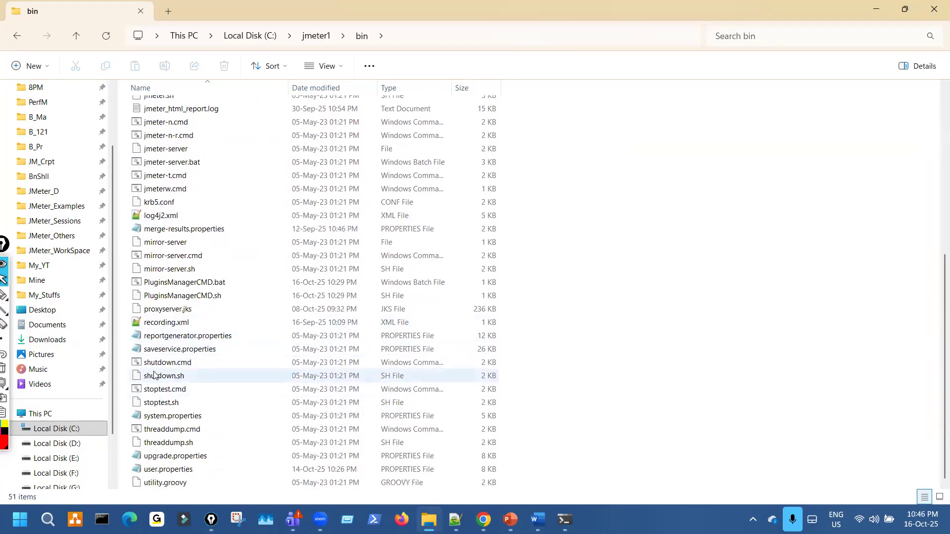
click(160, 471)
right_click(156, 472)
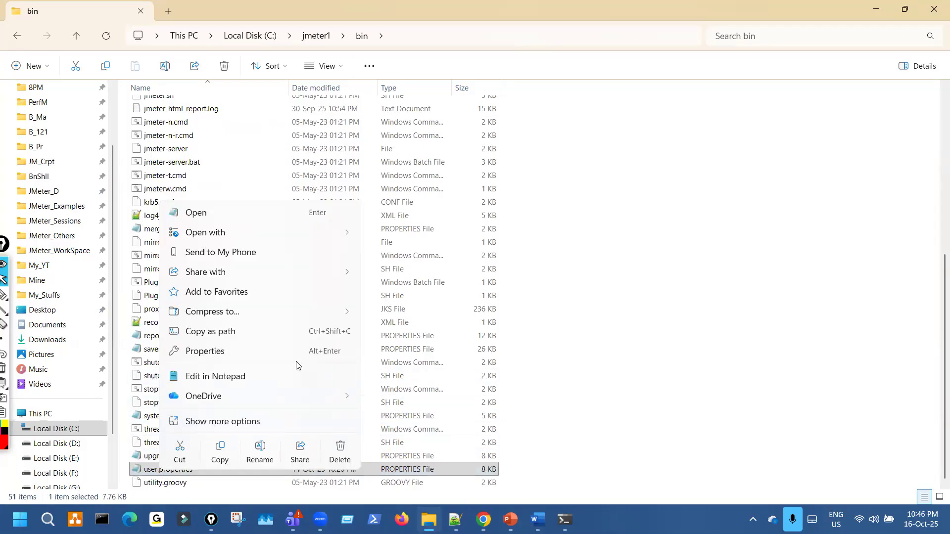
click(246, 382)
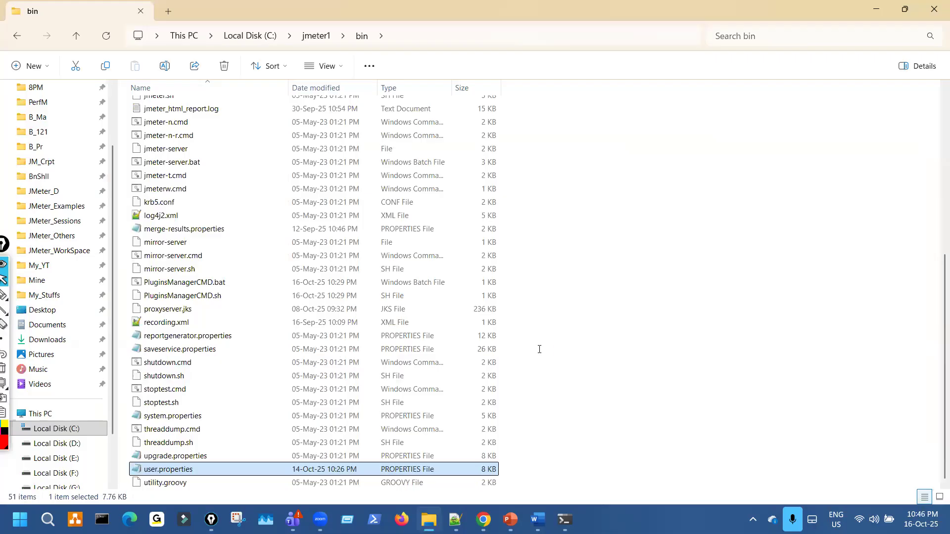
click(754, 89)
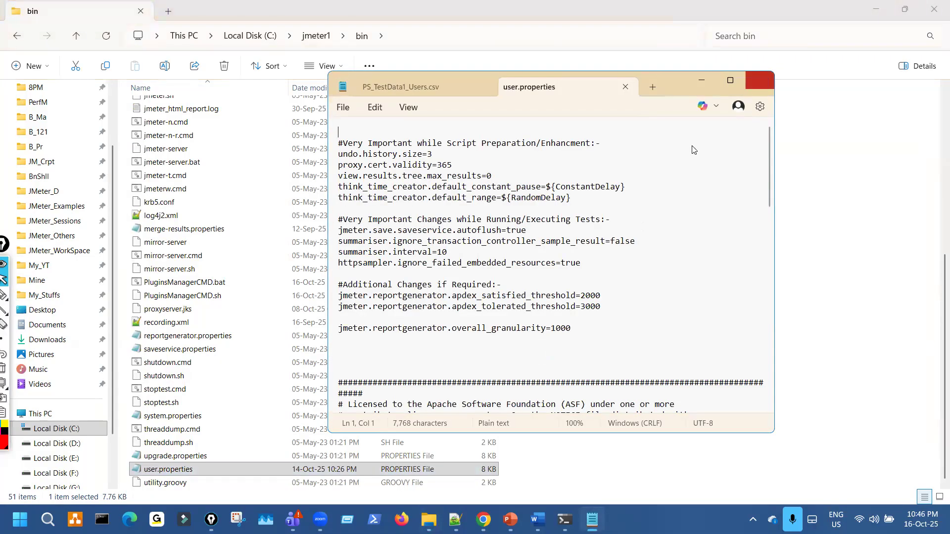
Open user.properties from the bin folder in Notepad++.
click(175, 474)
right_click(174, 474)
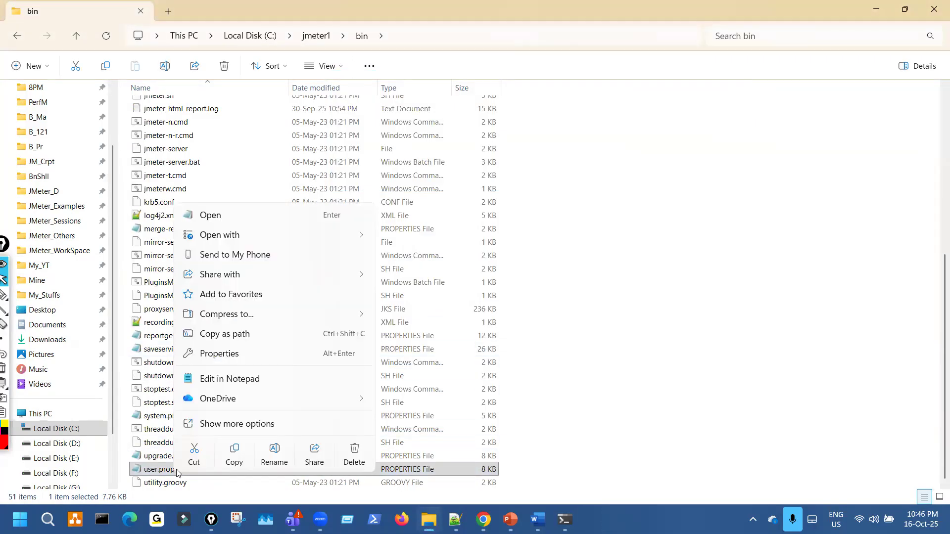
mouse_move(352, 235)
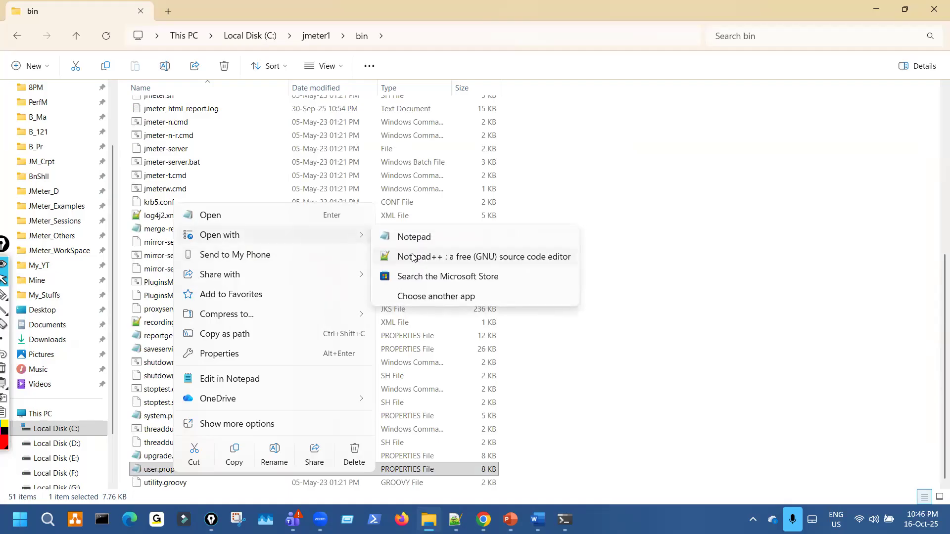
click(435, 257)
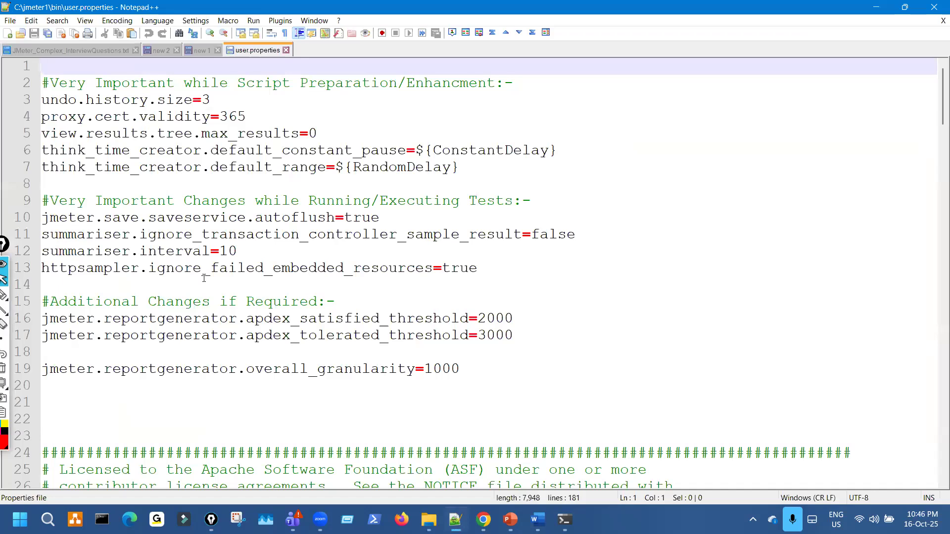
Remove three of the blank lines between the overall_granularity property and the Apache licence comment block.
click(236, 435)
key(BackSpace)
key(BackSpace)
key(BackSpace)
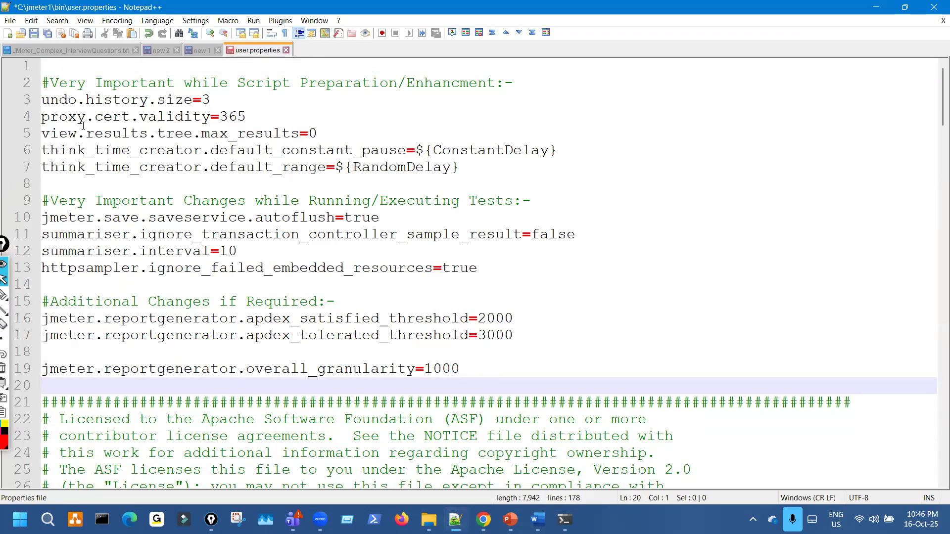
Insert two new lines at the top of the file and add a long row of # characters above the Script Preparation heading.
click(89, 73)
key(Return)
key(Return)
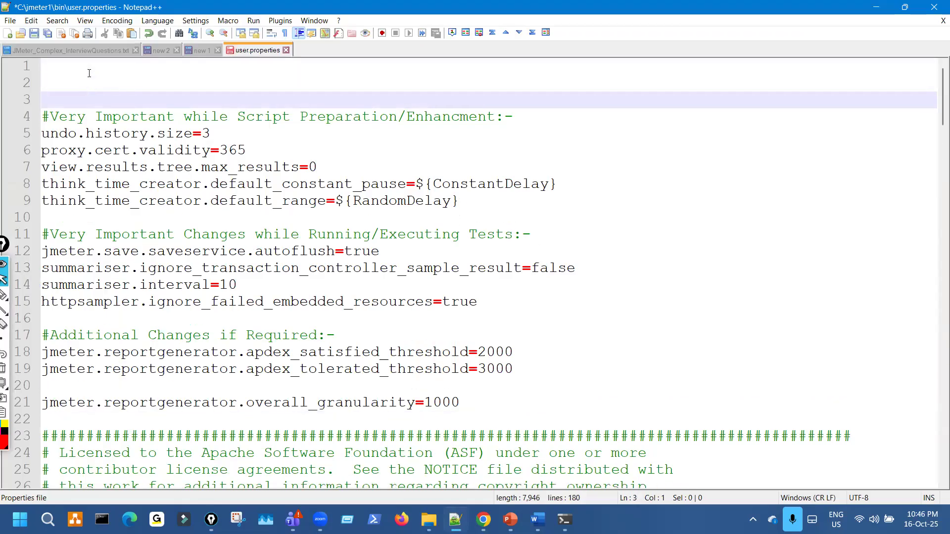
text(##############)
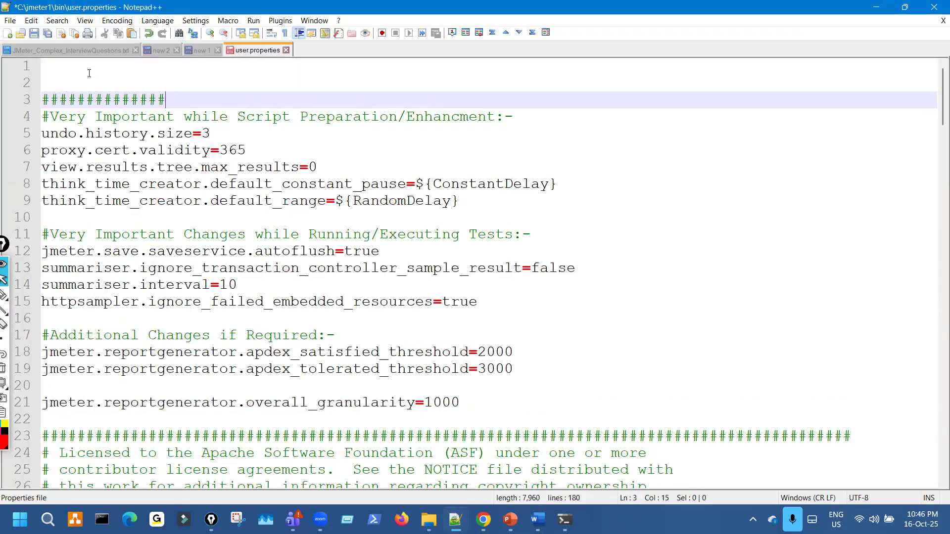
text(##############################################################)
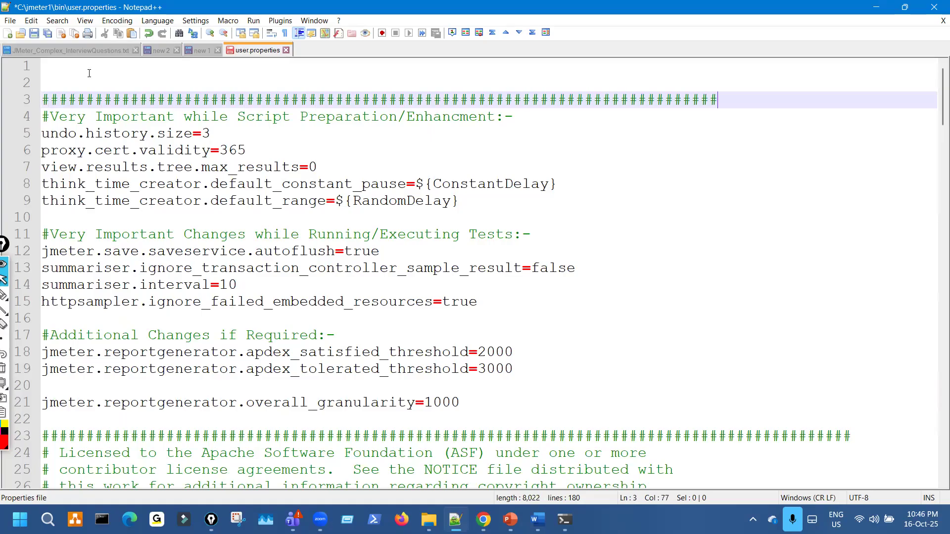
Add a "Users=" line above the # separator in user.properties, copying the variable name from the new 1 notes.
key(Up)
key(Return)
key(Up)
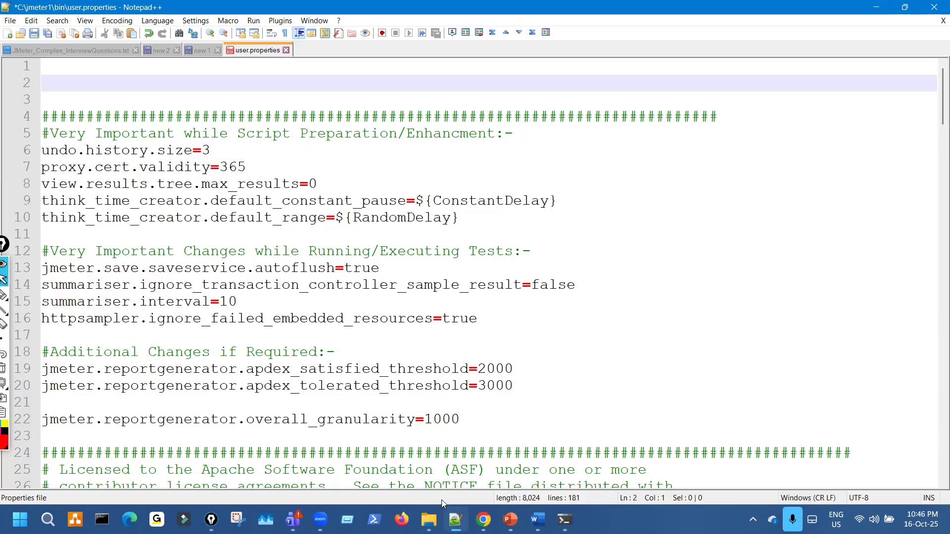
click(195, 52)
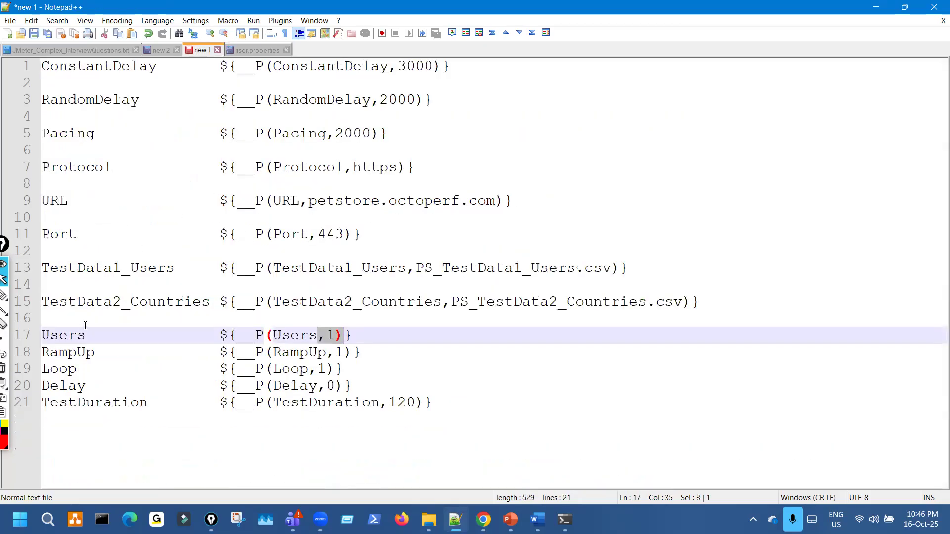
drag(43, 337, 86, 336)
key(ctrl+c)
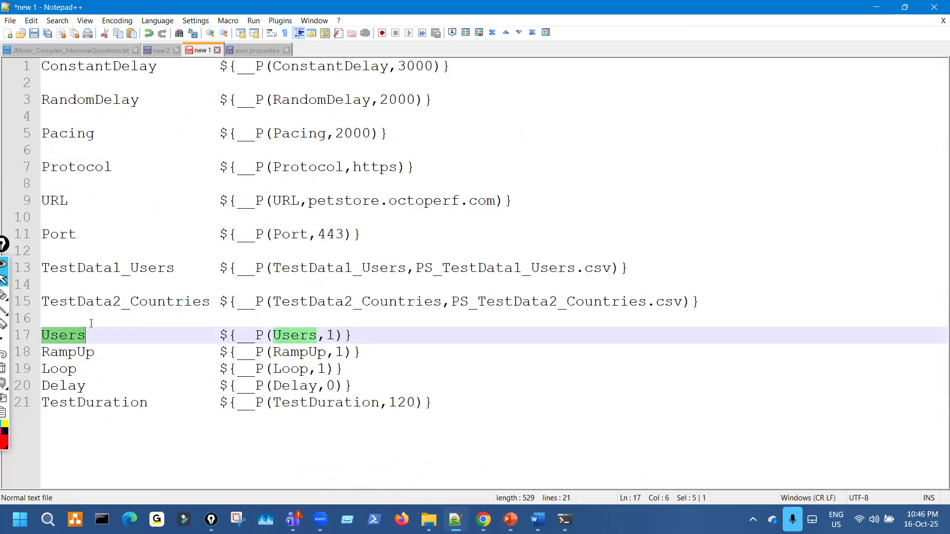
click(260, 51)
key(ctrl+v)
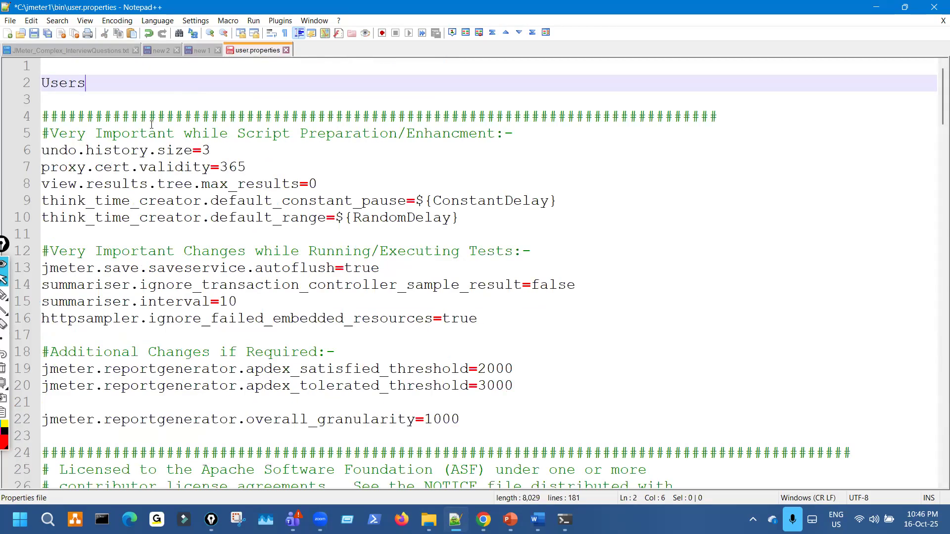
text(=)
key(Return)
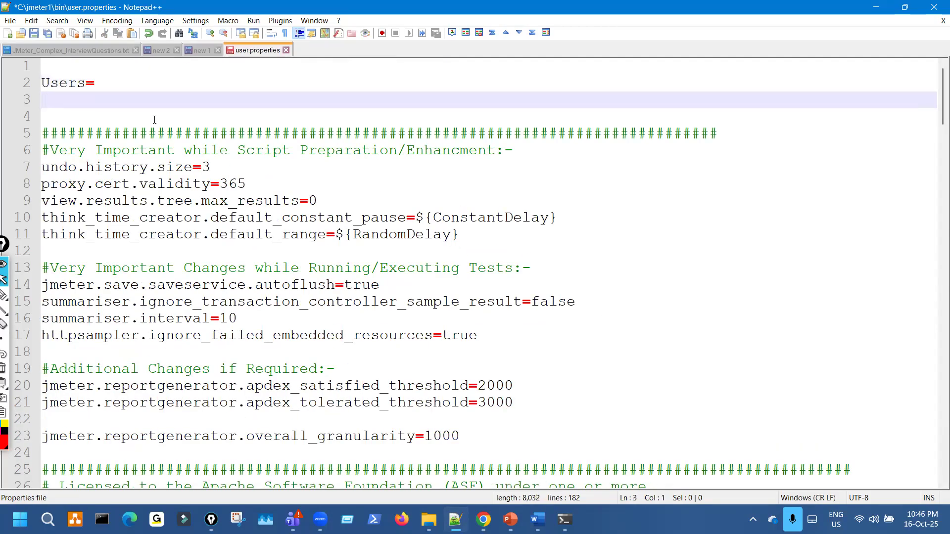
Add a "Loop=" line below the Users line in user.properties, copying the variable name from the new 1 notes.
click(192, 51)
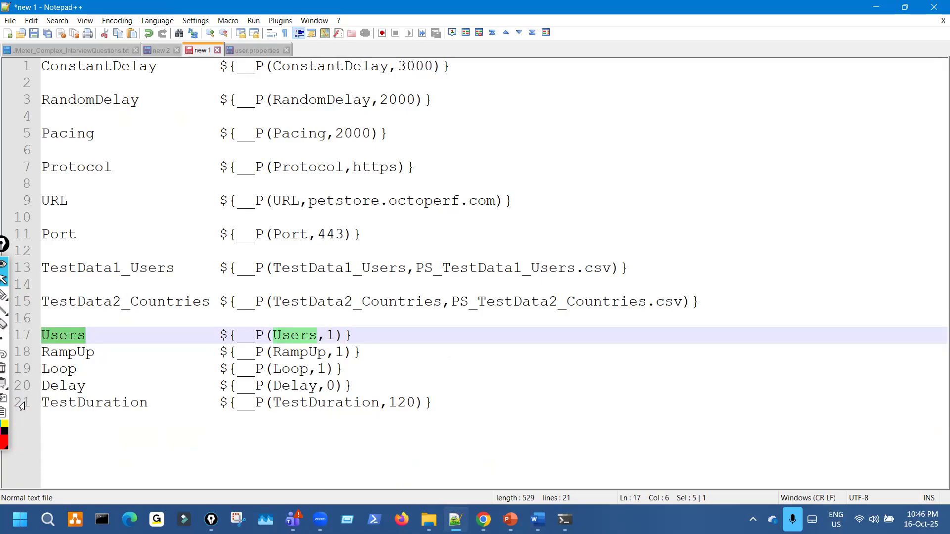
double_click(45, 370)
key(ctrl+c)
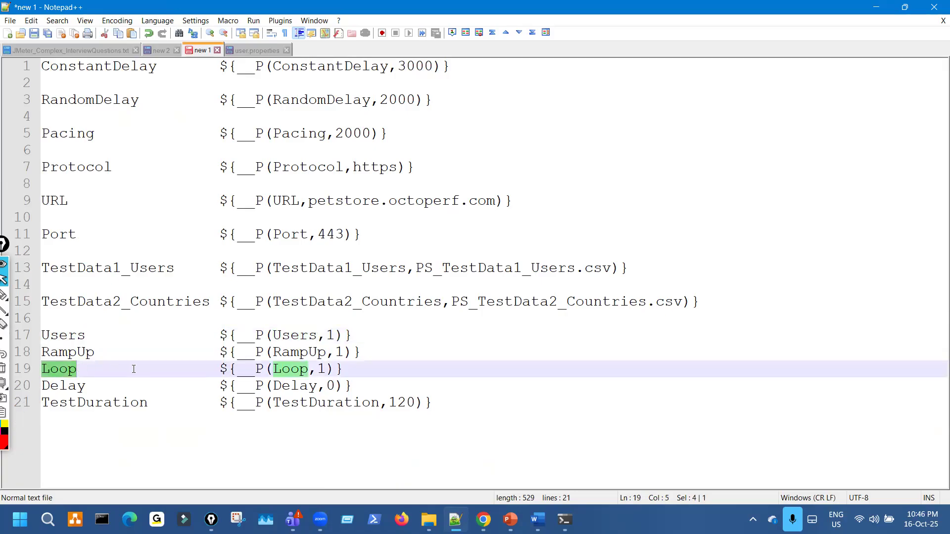
click(255, 51)
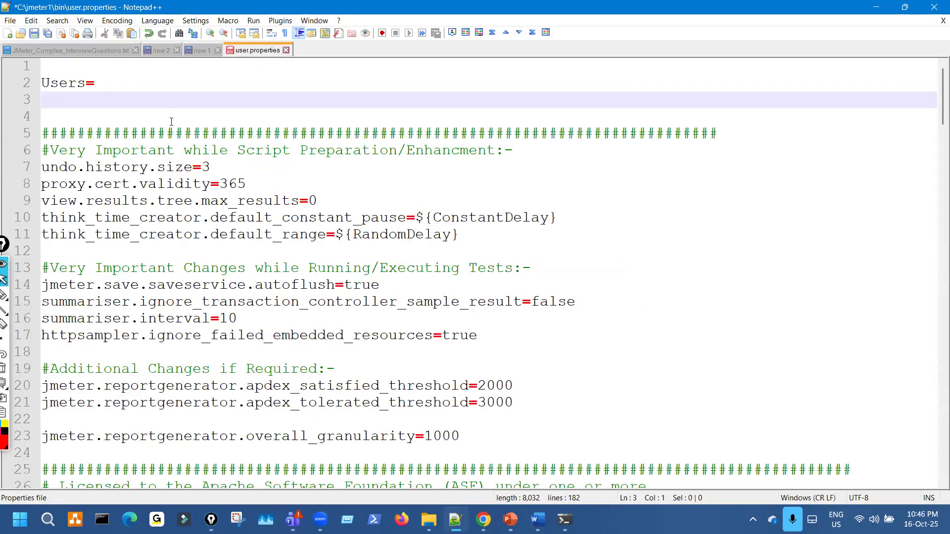
key(ctrl+v)
Set Users to 6 and Loop to 2 in user.properties and save the file.
click(119, 81)
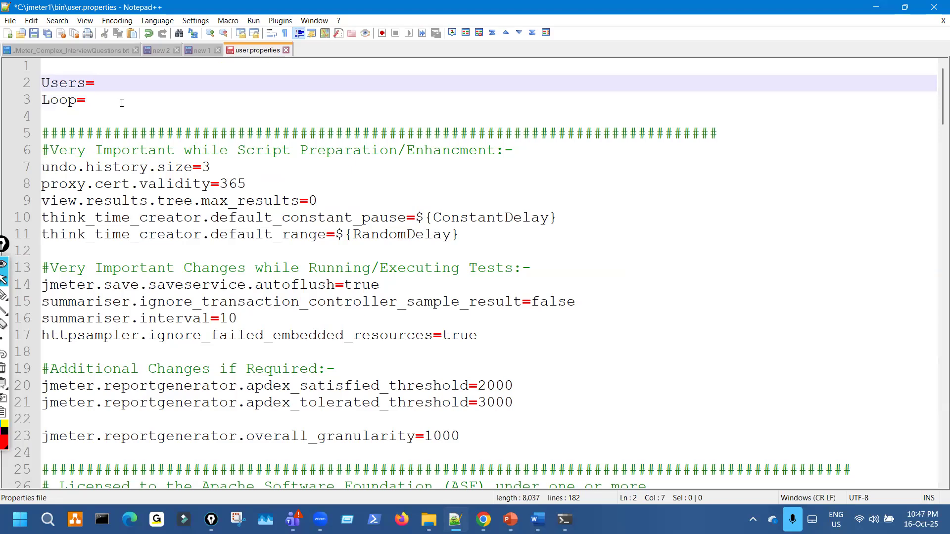
text(6)
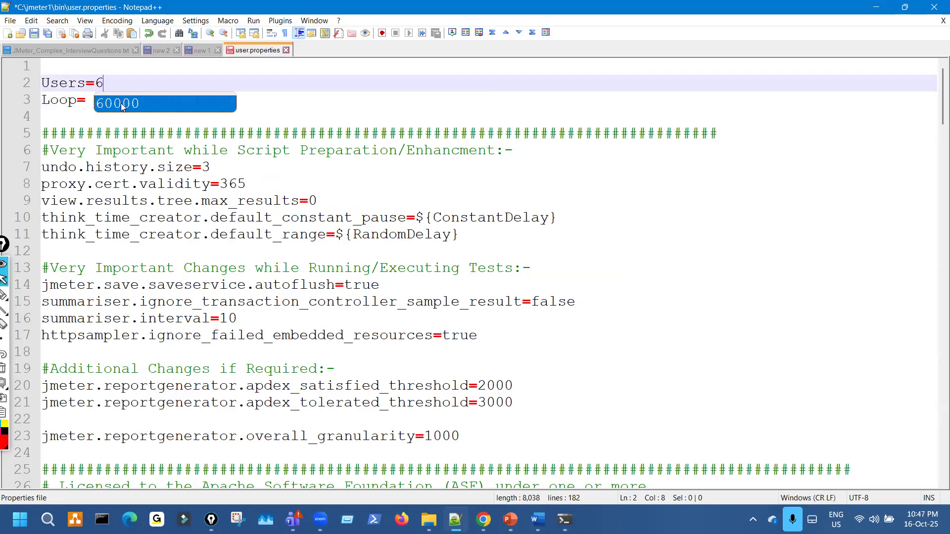
click(91, 100)
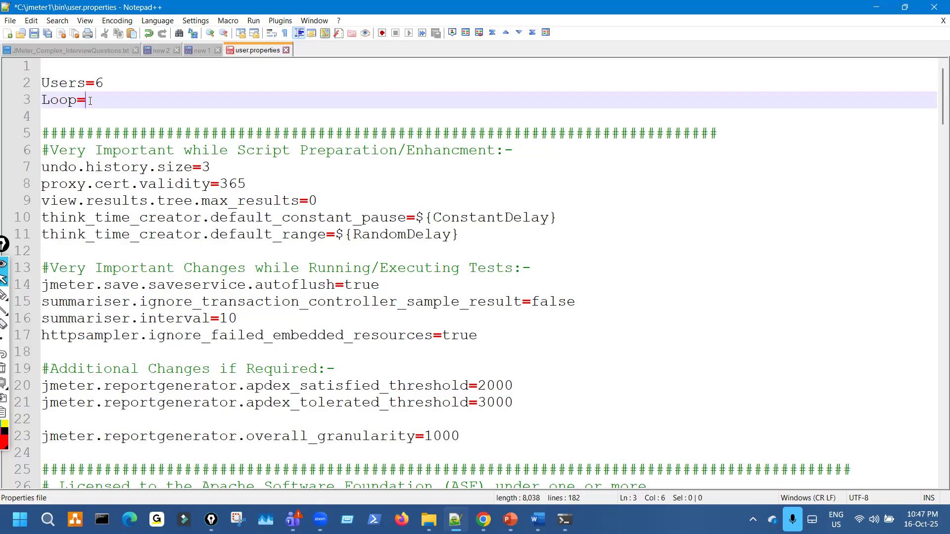
text(2)
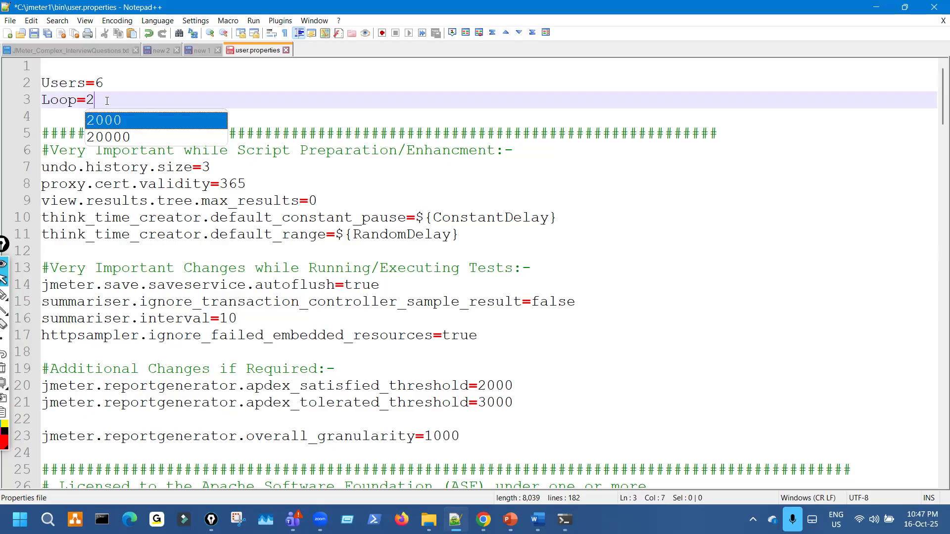
drag(107, 101, 42, 82)
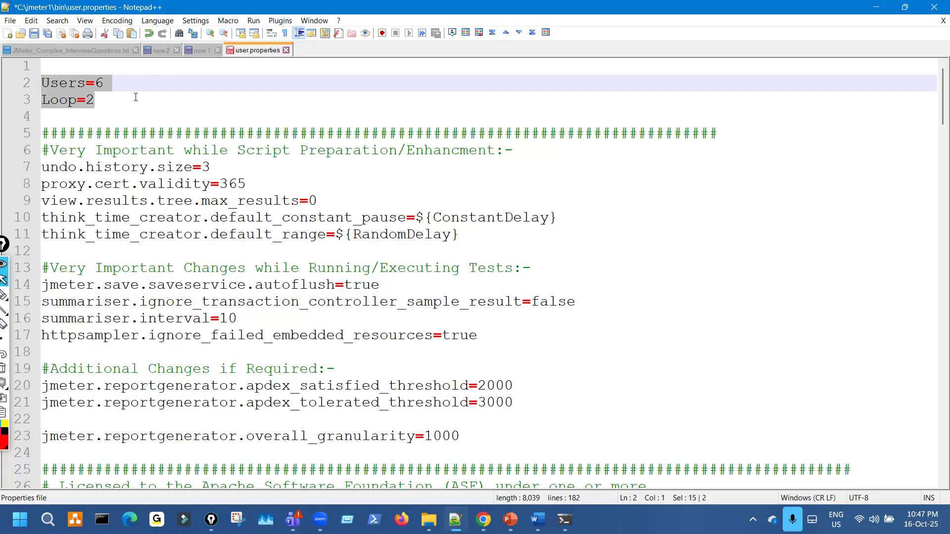
click(35, 35)
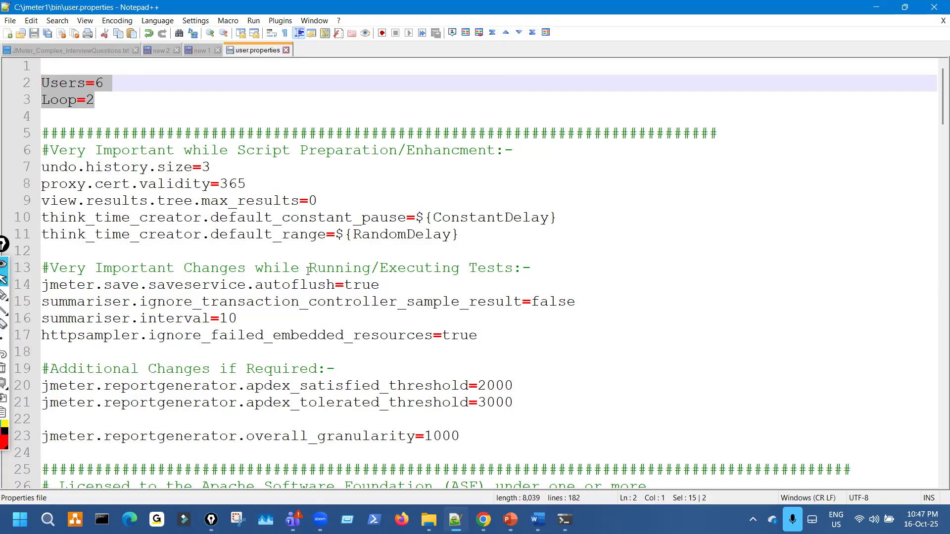
click(91, 99)
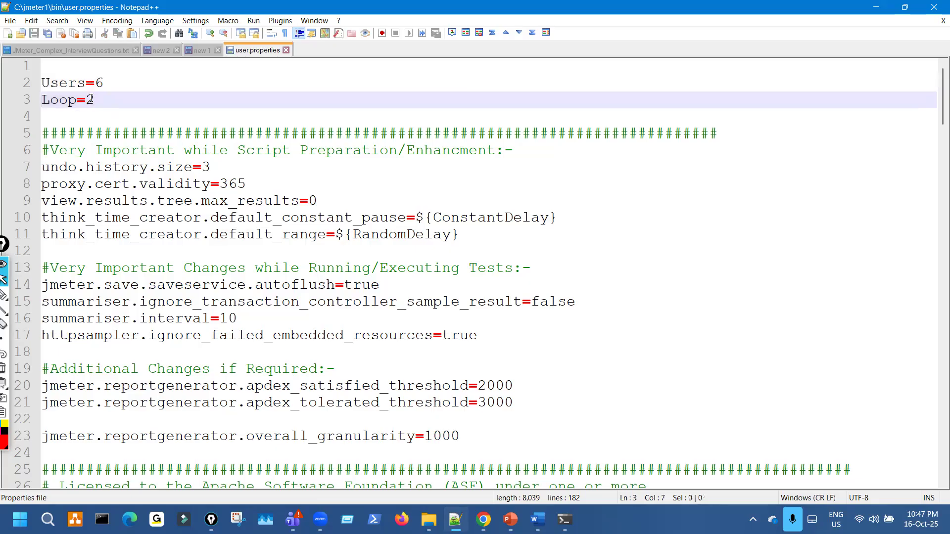
Switch to the Command Prompt, enlarge its text and begin the command with "jmeter -n -t".
key(alt+Tab)
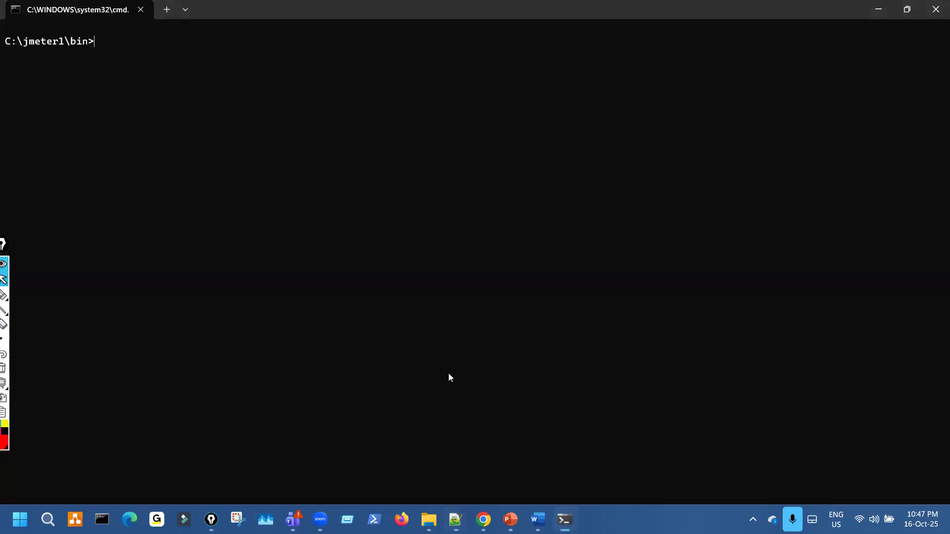
key(ctrl+plus)
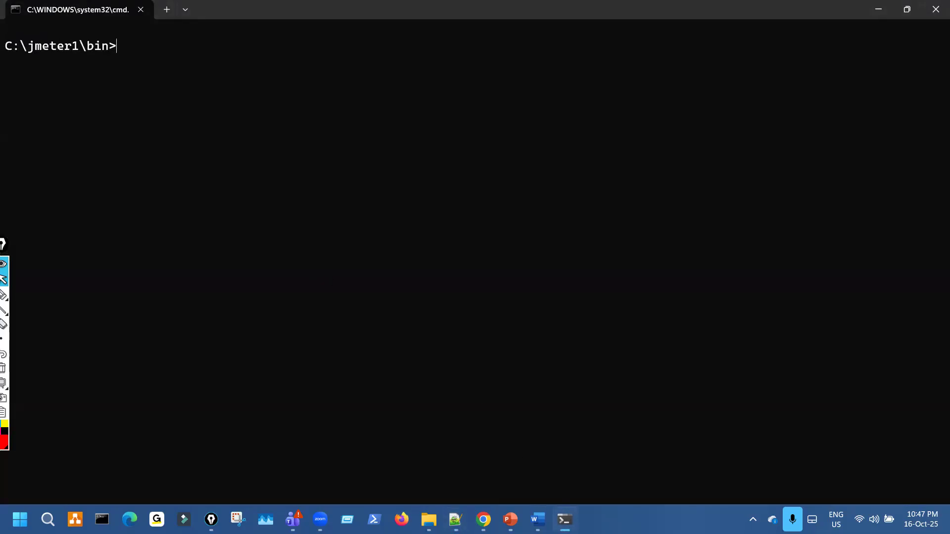
text(jmeter -n -t)
Copy the full PS01PB_ProductBooking_v1.jmx path from the new 2 notes in Notepad++ and append it to the command in the Command Prompt.
click(456, 520)
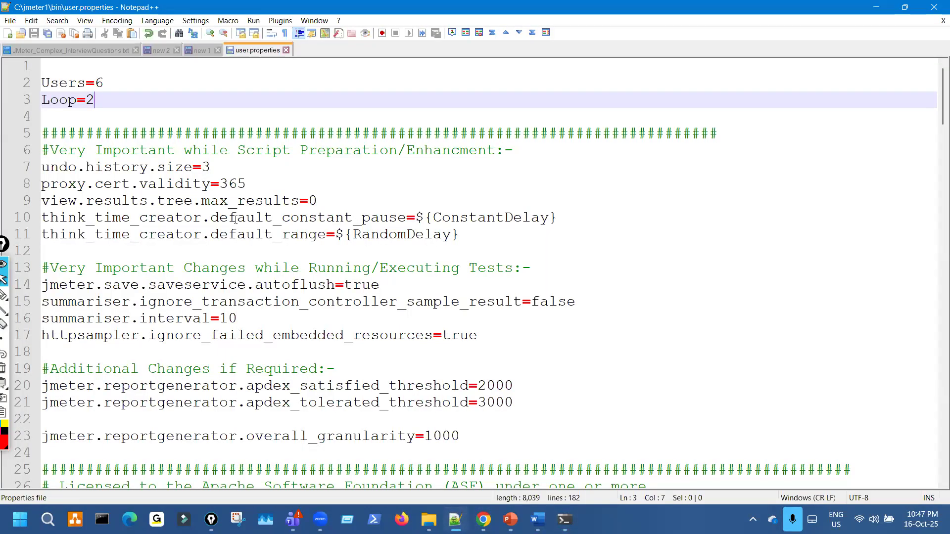
click(161, 50)
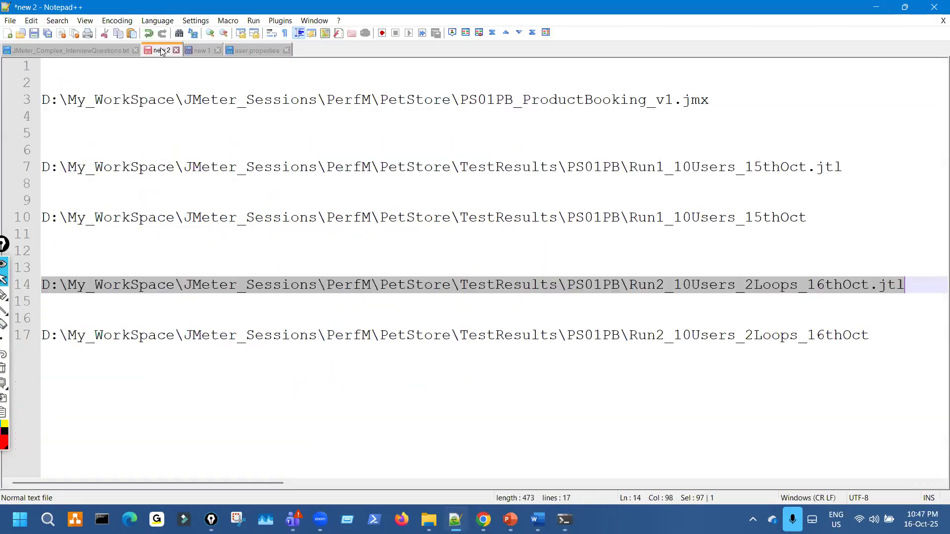
click(47, 103)
drag(47, 103, 417, 101)
drag(439, 139, 431, 146)
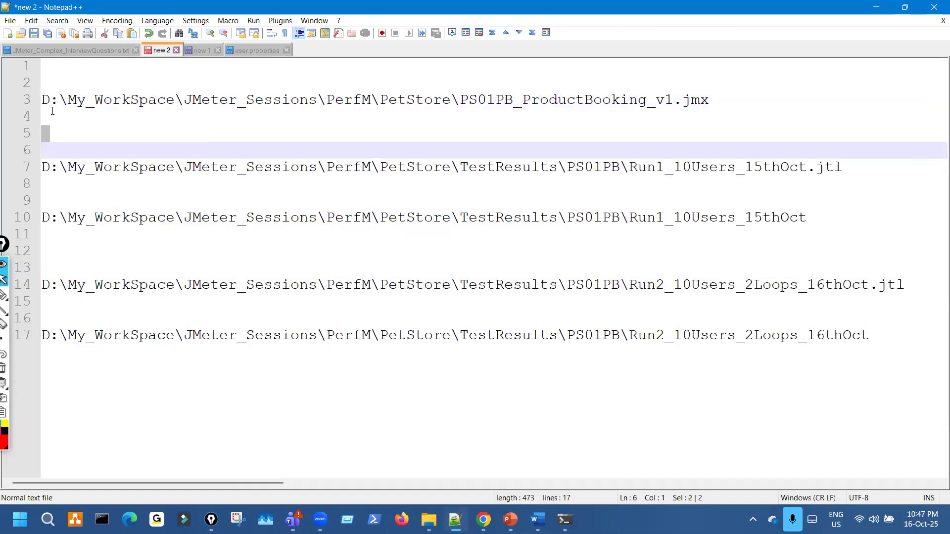
click(37, 98)
drag(45, 97, 714, 121)
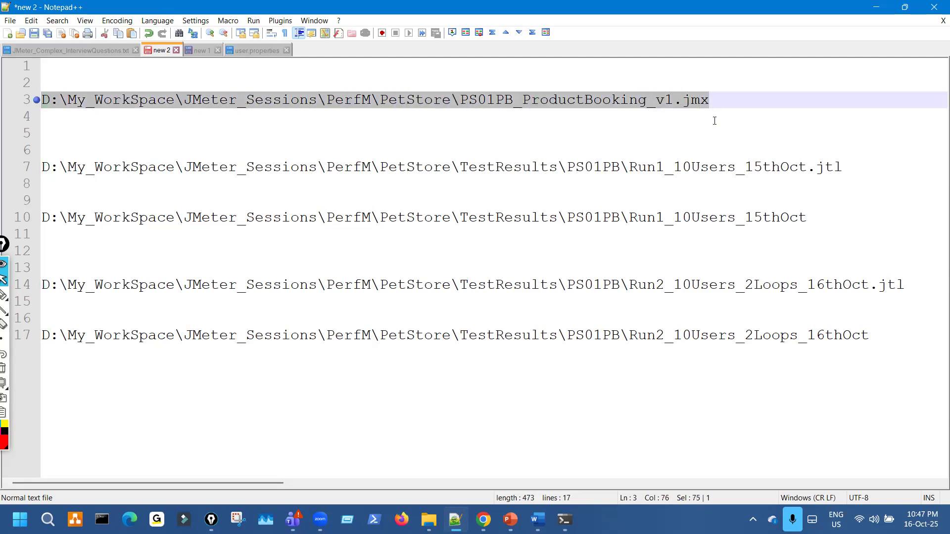
key(ctrl+c)
key(alt+Tab)
key(ctrl+v)
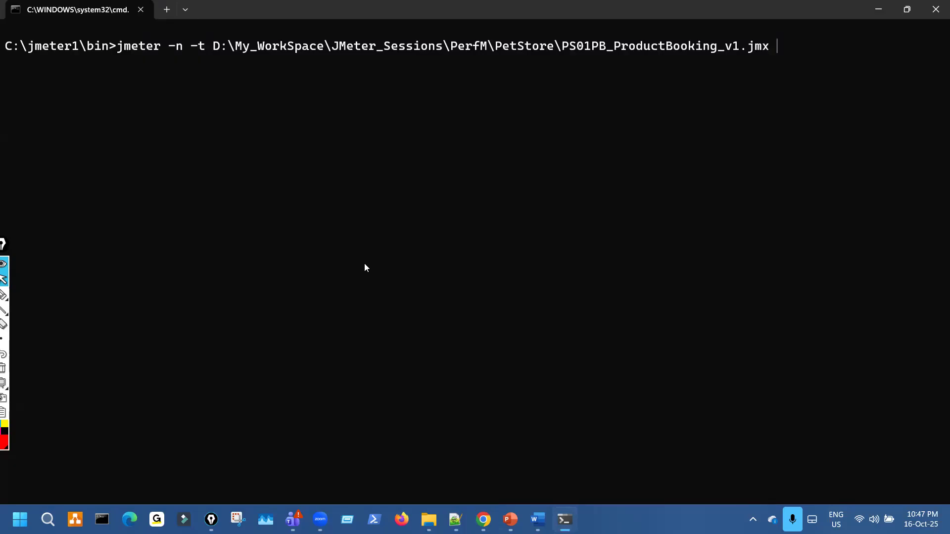
Switch to the PowerPoint slide, mark the -J arguments and the user.properties heading, sketch the -l, -e and -o options, and erase all annotations.
click(511, 519)
key(ctrl+p)
mouse_move(321, 128)
mouse_down()
mouse_move(447, 129)
mouse_move(538, 116)
mouse_up()
drag(376, 148, 435, 141)
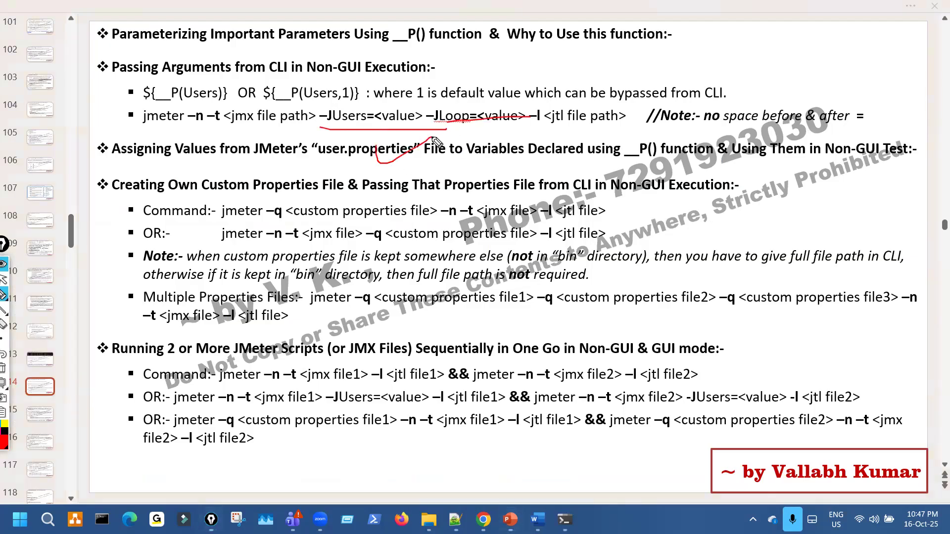
drag(549, 325, 645, 320)
mouse_move(756, 280)
mouse_down()
mouse_move(764, 292)
mouse_move(748, 292)
mouse_up()
mouse_move(738, 366)
mouse_down()
mouse_move(791, 341)
mouse_move(835, 357)
mouse_up()
drag(835, 335, 870, 308)
drag(865, 356, 906, 335)
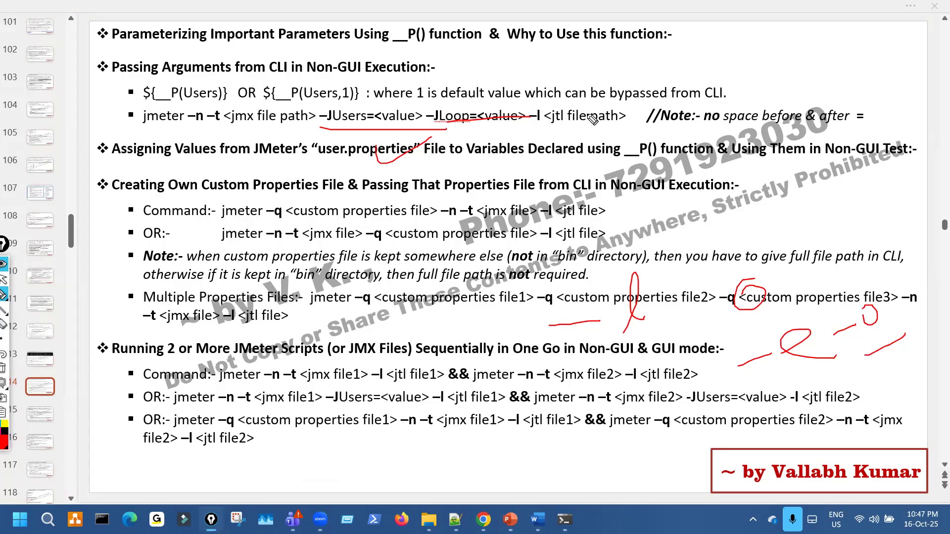
key(e)
key(ctrl+a)
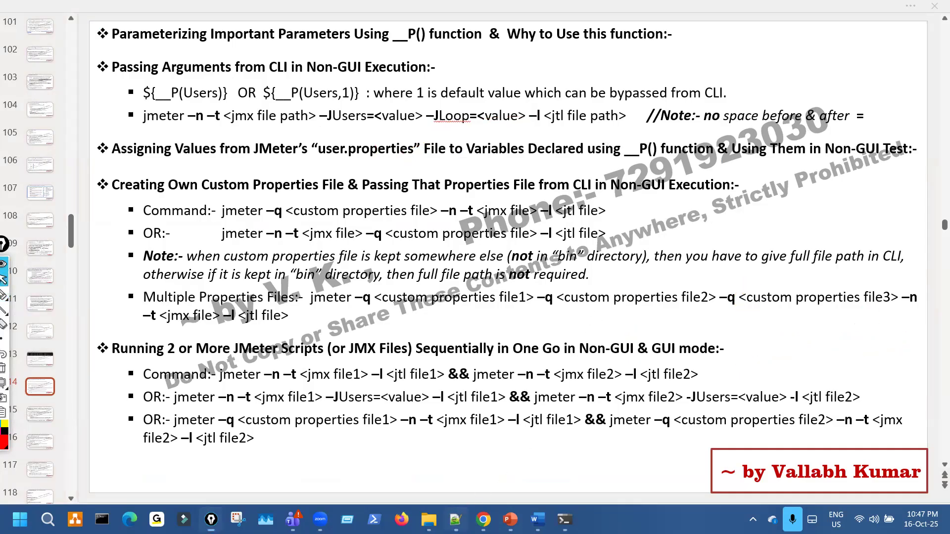
Append -l and the Run2_10Users_2Loops_16thOct.jtl path from the new 2 notes to the jmeter command in the Command Prompt.
key(alt+Tab)
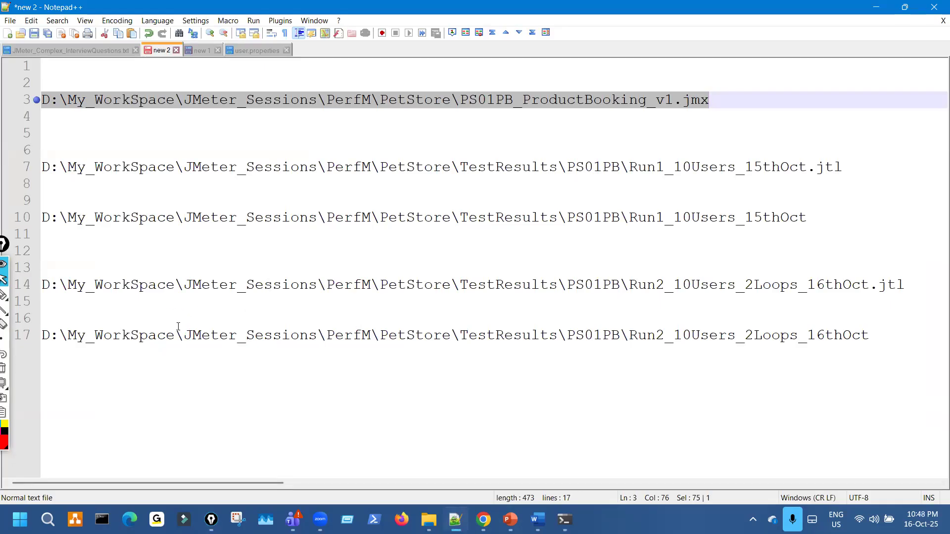
drag(41, 286, 904, 286)
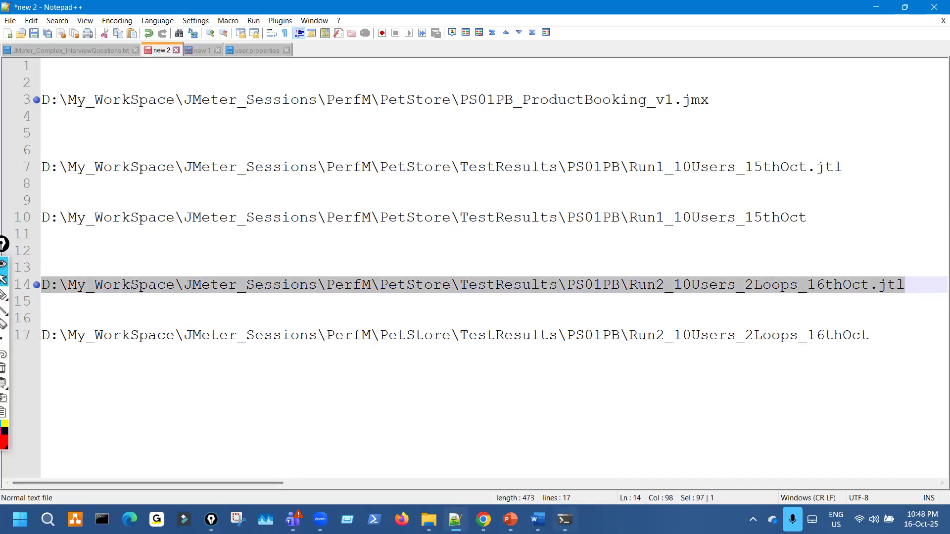
key(alt+Tab)
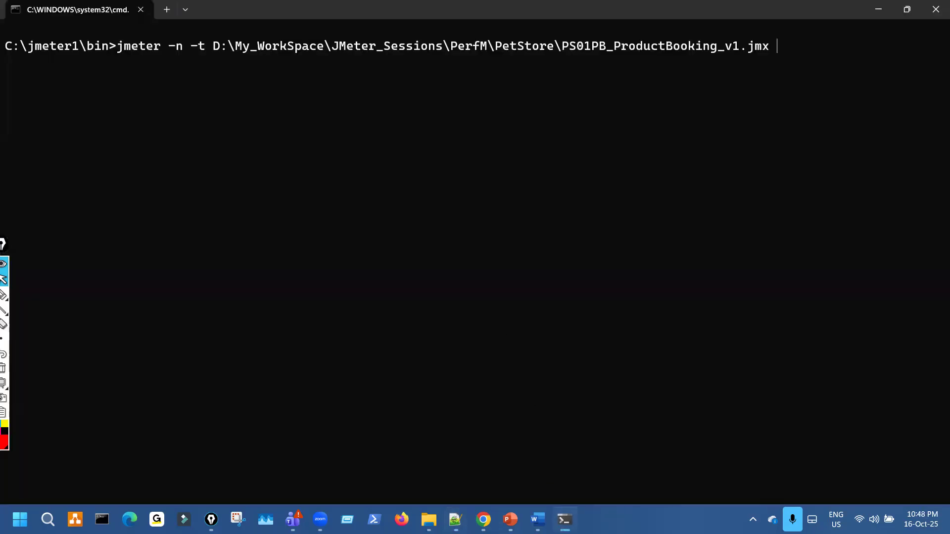
text(-l)
key(ctrl+v)
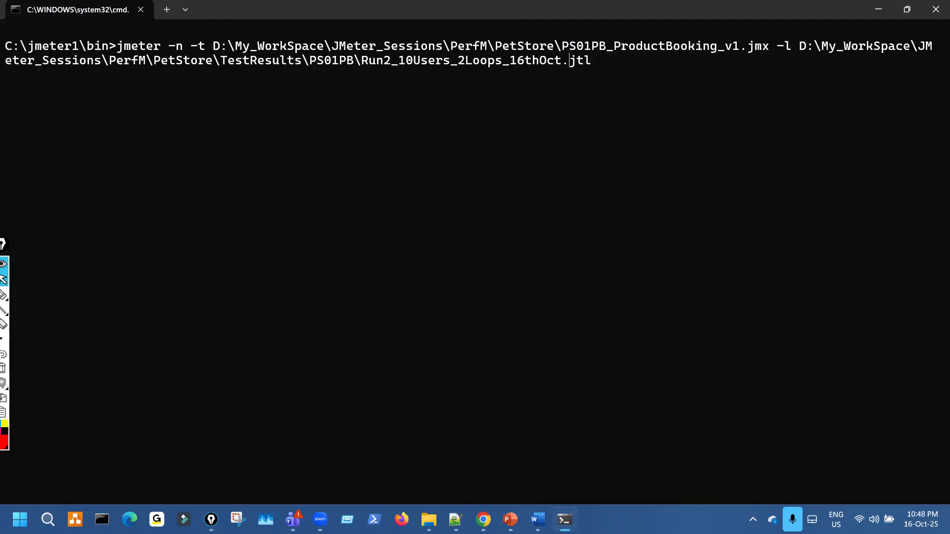
Rename the results file in the command to Run6_6Users_2Loops_16thOct.jtl and run the non-GUI test.
key(BackSpace)
text(3)
key(BackSpace)
text(6)
key(BackSpace)
key(BackSpace)
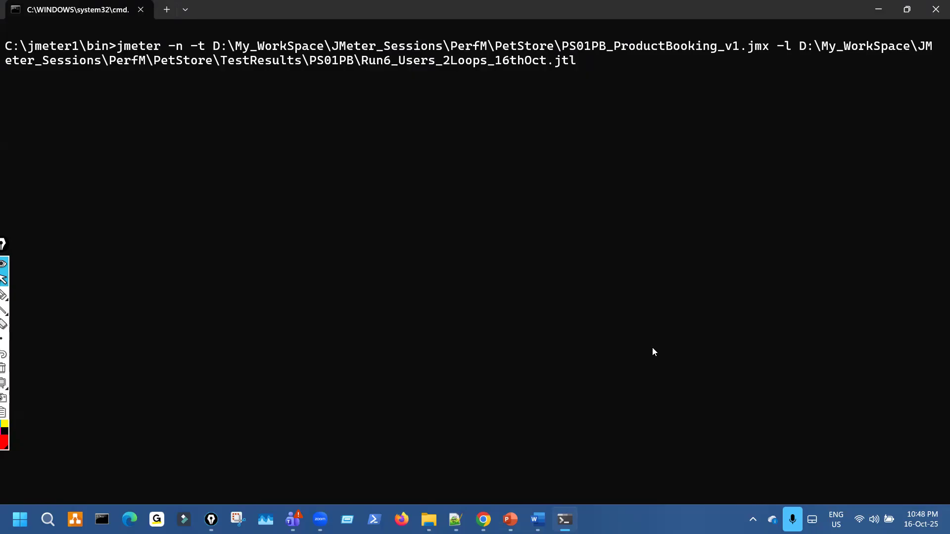
text(6)
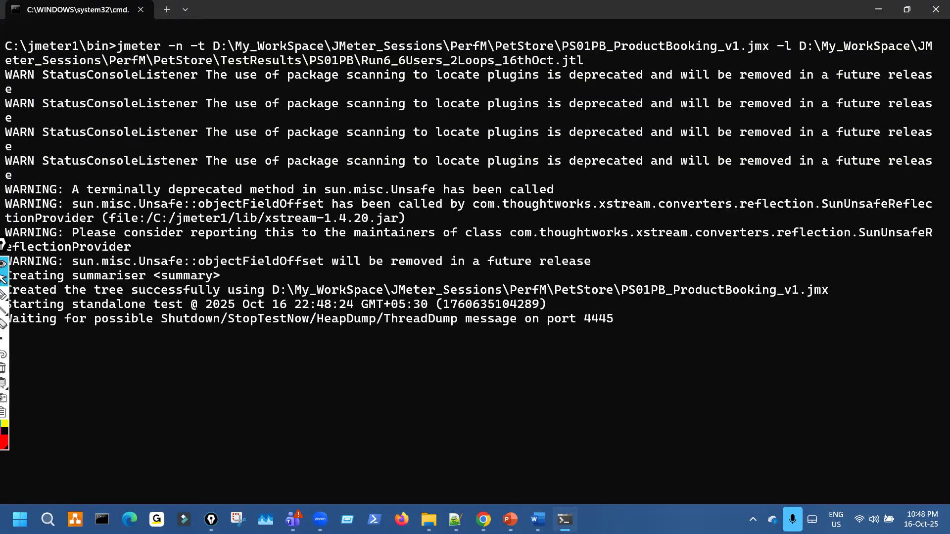
Reduce the console text size and examine the active and started thread counts in the summary line.
key(ctrl+minus)
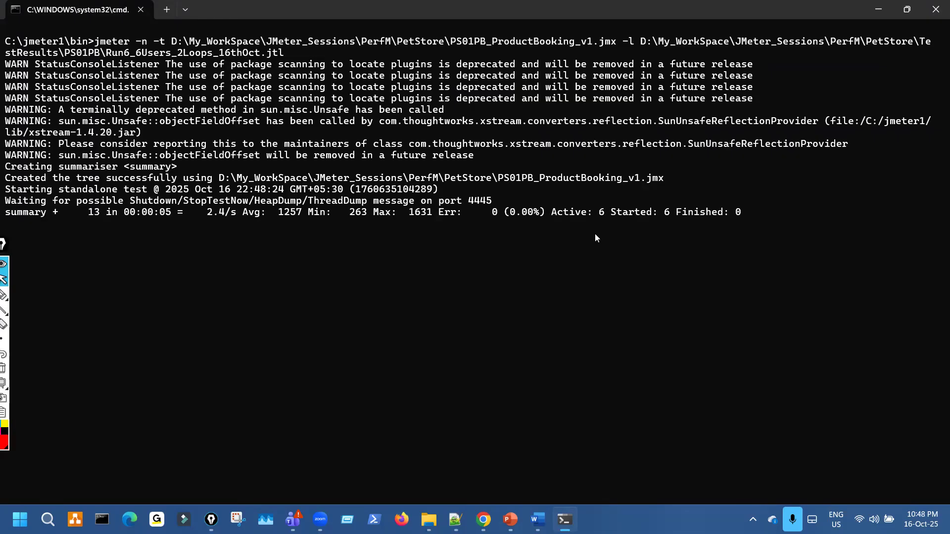
drag(603, 214, 712, 223)
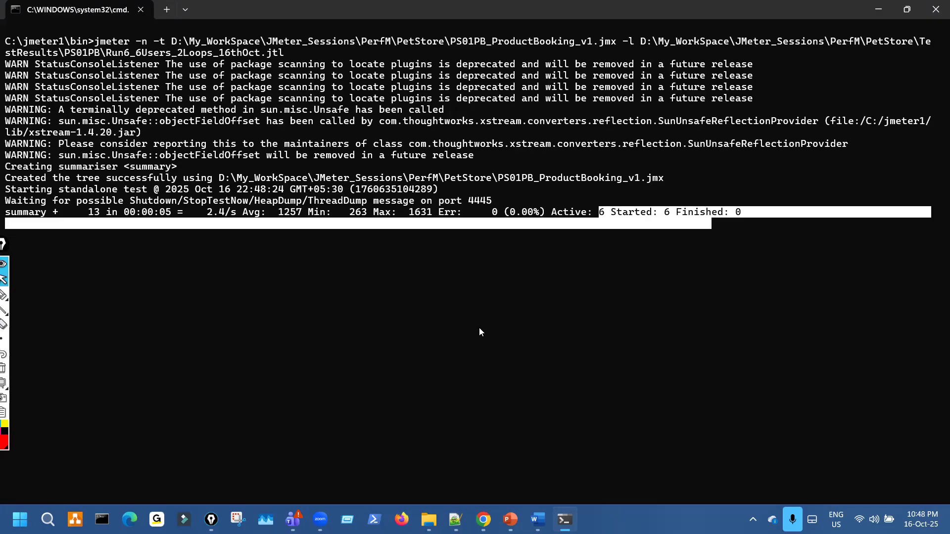
click(446, 302)
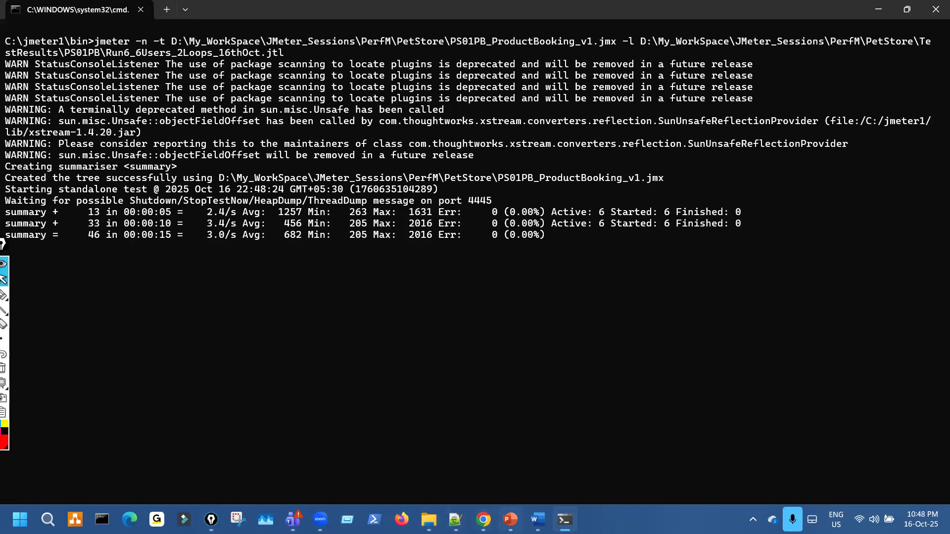
Switch to the PowerPoint slide, circle the user.properties heading, cross out the -J arguments, and erase the annotations.
key(alt+Tab)
key(ctrl+shift+3)
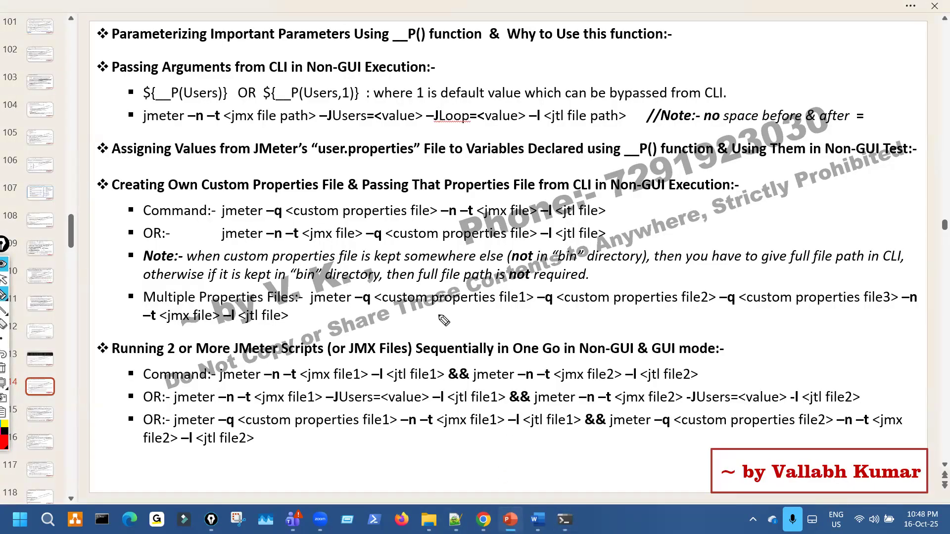
drag(359, 130, 374, 144)
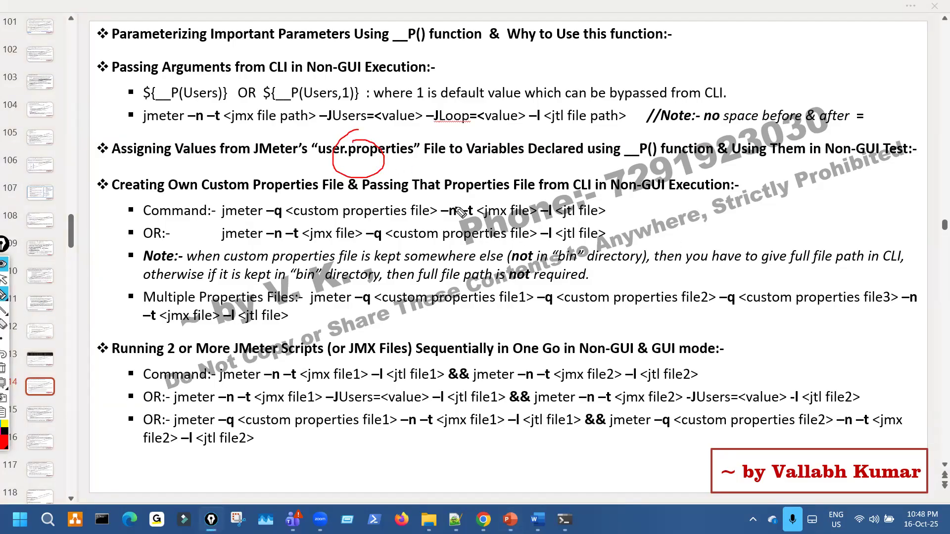
drag(319, 119, 396, 137)
mouse_move(396, 102)
mouse_down()
mouse_move(439, 120)
mouse_move(400, 134)
mouse_up()
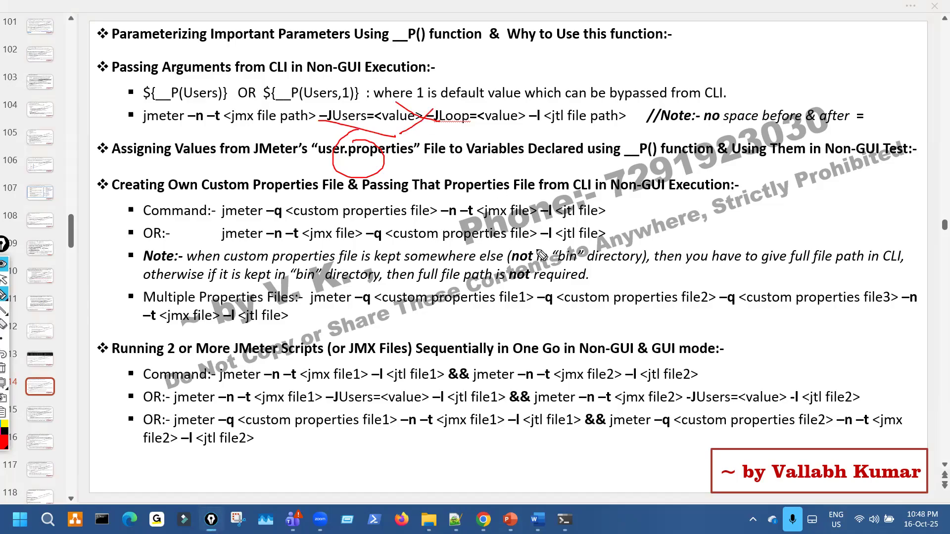
key(ctrl+shift+7)
key(ctrl+shift+2)
Examine the Users and Loop entries in user.properties in Notepad++ against the __P() variable list in the new 1 notes.
click(455, 520)
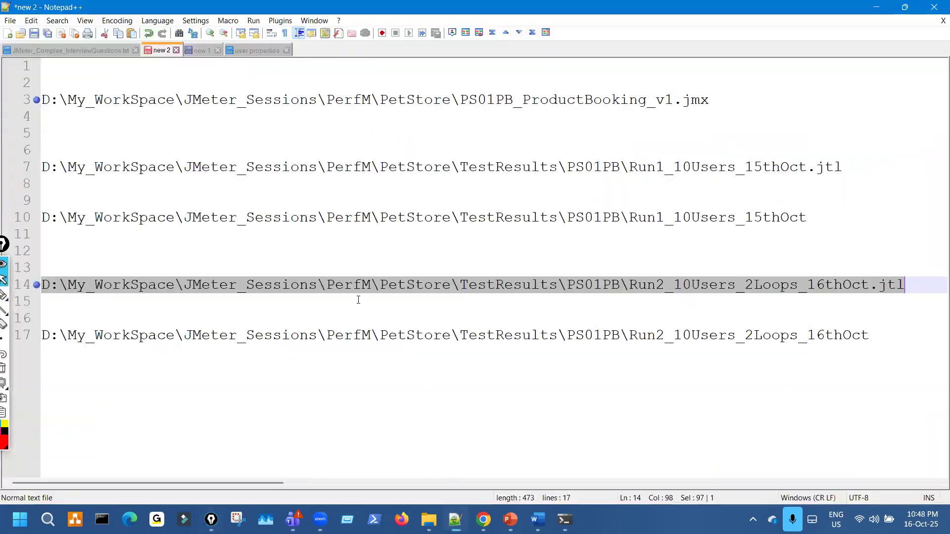
click(249, 51)
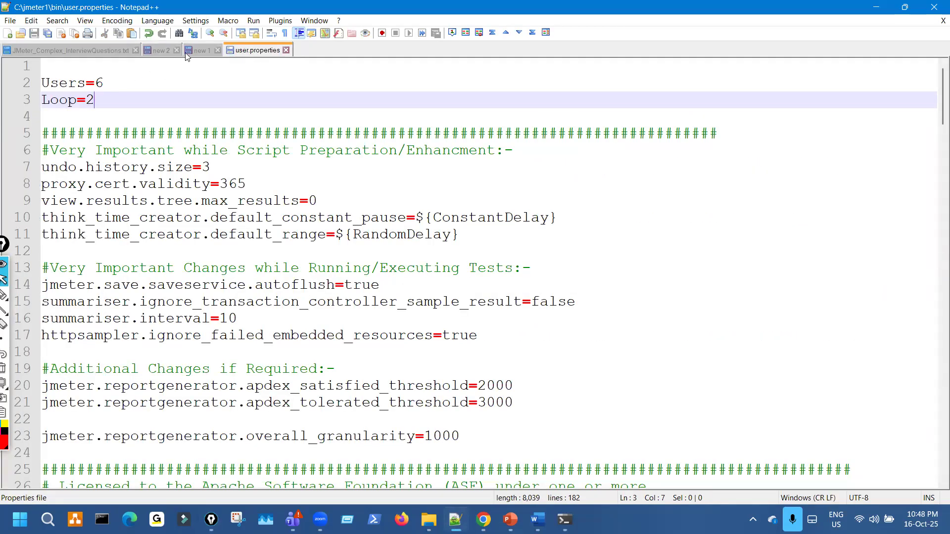
click(164, 51)
click(202, 51)
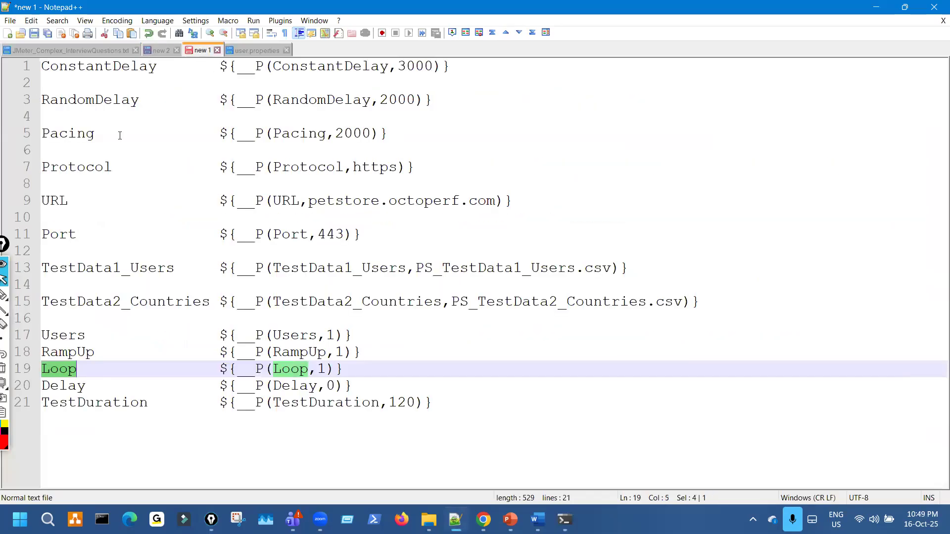
click(237, 48)
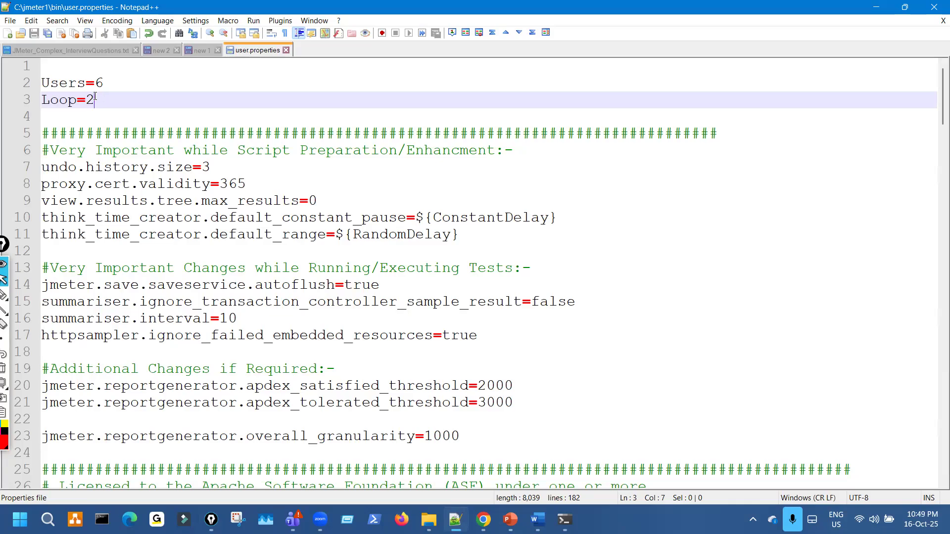
drag(85, 82, 95, 84)
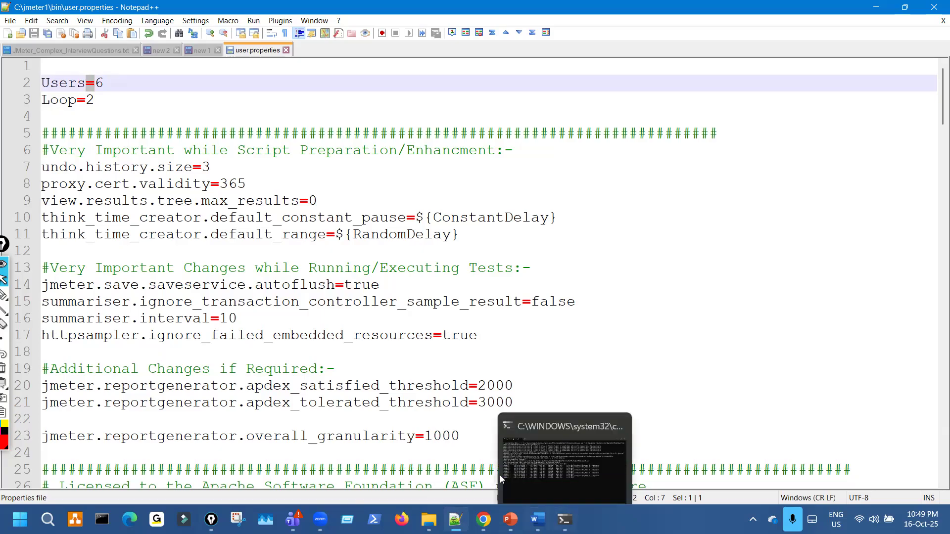
Return to the PowerPoint slide, mark user.properties and the -JUsers argument, sketch beside the multiple properties files line, and erase the annotations.
click(511, 519)
mouse_move(331, 162)
mouse_down()
mouse_move(342, 169)
mouse_move(396, 151)
mouse_up()
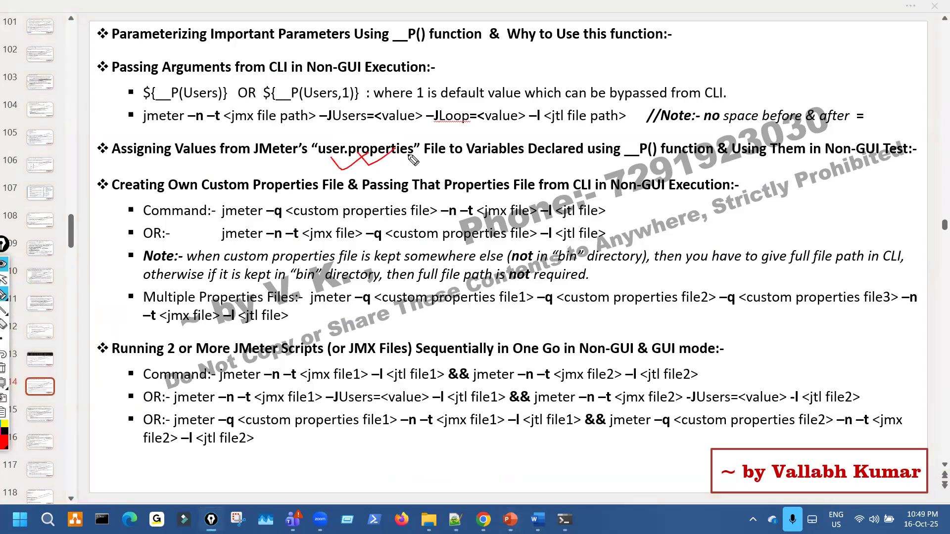
mouse_move(330, 106)
mouse_down()
mouse_move(312, 107)
mouse_move(349, 129)
mouse_move(356, 122)
mouse_up()
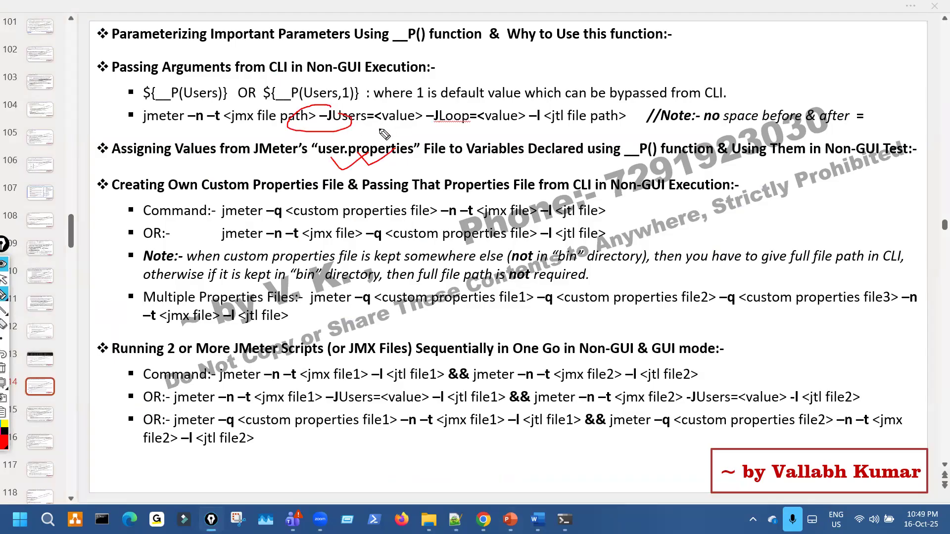
drag(467, 333, 552, 306)
mouse_move(546, 305)
mouse_down()
mouse_move(539, 349)
mouse_move(528, 341)
mouse_up()
key(ctrl+shift+7)
Mark the ConstantDelay, Pacing, URL and TestData1_Users variables in the Notepad++ new 1 notes and erase the annotations.
click(455, 520)
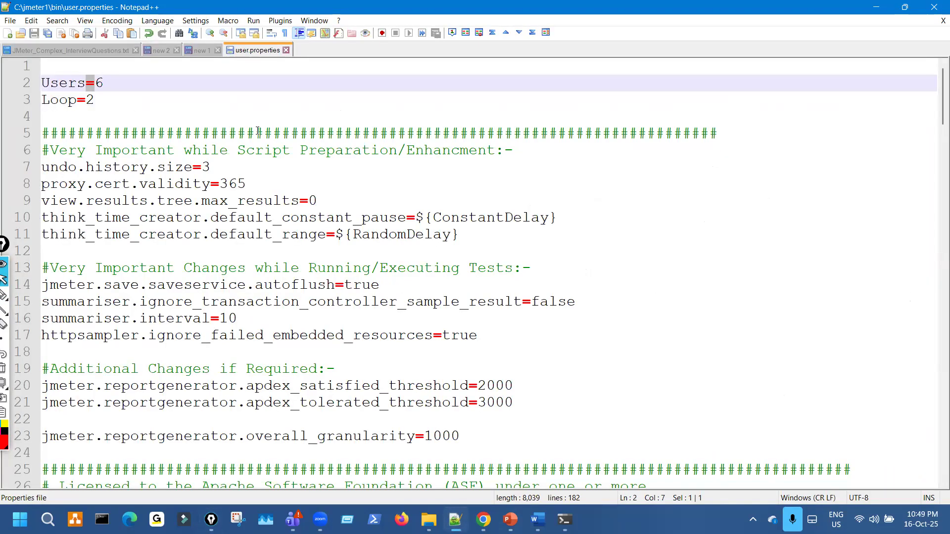
click(198, 53)
drag(75, 74, 100, 69)
drag(90, 144, 105, 132)
drag(128, 230, 222, 171)
drag(213, 182, 187, 210)
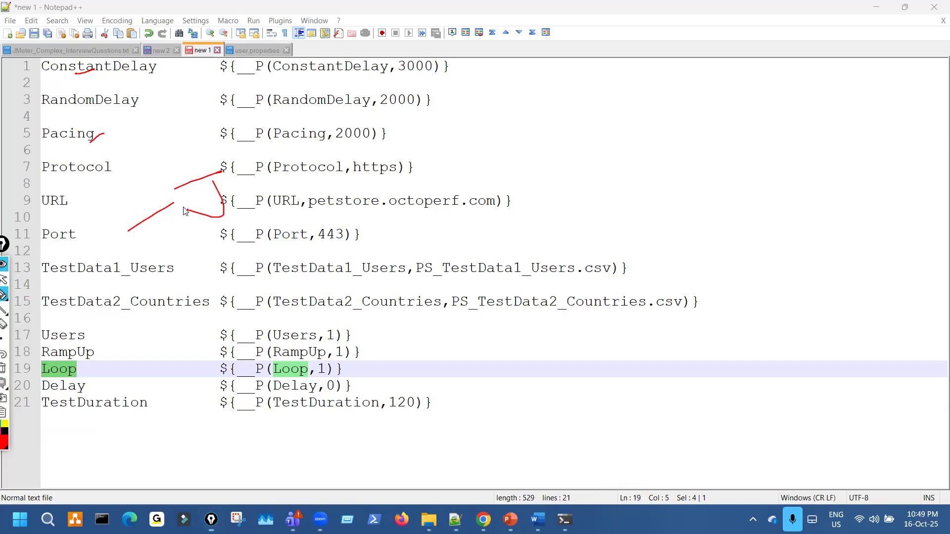
mouse_move(52, 279)
mouse_down()
mouse_move(190, 266)
mouse_move(185, 243)
mouse_up()
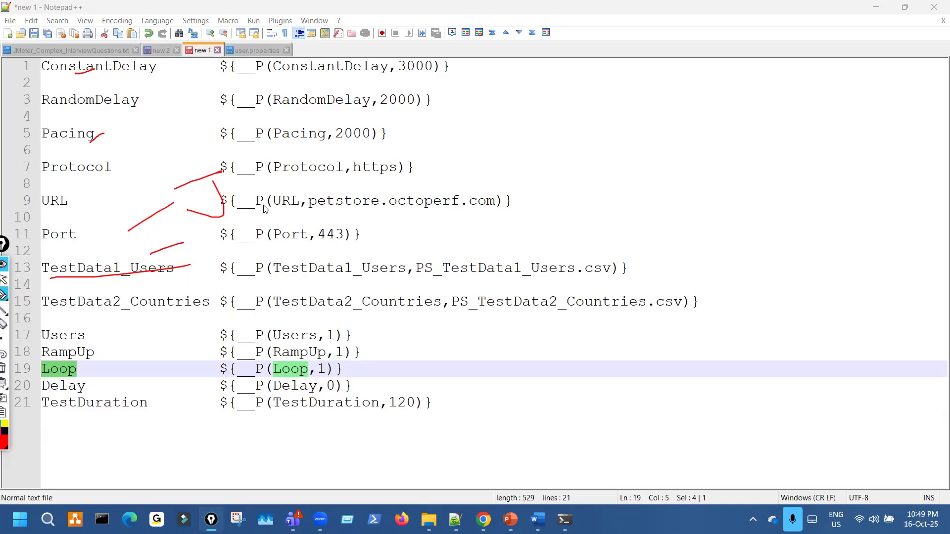
key(ctrl+shift+7)
key(ctrl+shift+2)
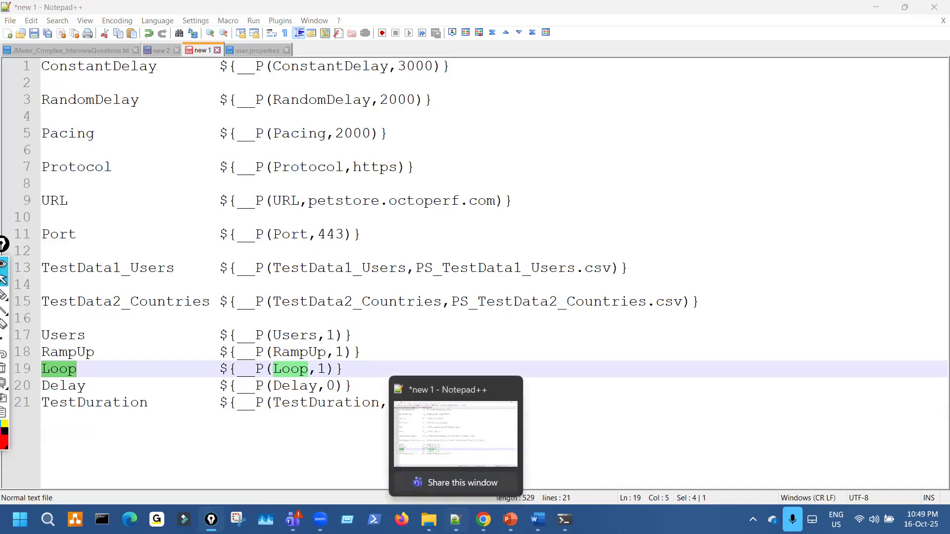
On the PowerPoint slide, tick the user.properties and custom properties file headings, circle the custom file commands, mark -JUsers, and erase the annotations.
click(455, 519)
click(510, 519)
key(ctrl+shift+3)
drag(109, 141, 156, 133)
drag(113, 194, 173, 176)
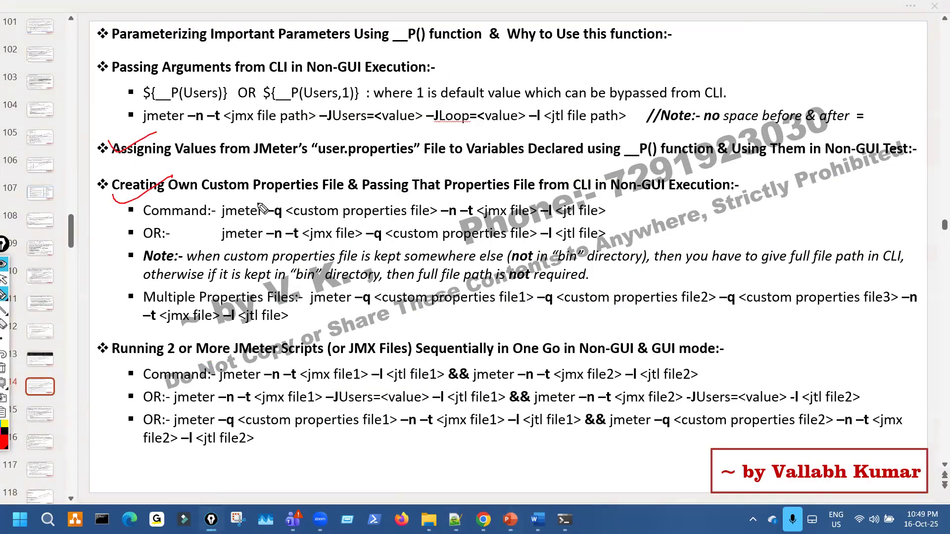
drag(328, 173, 297, 186)
drag(278, 224, 372, 191)
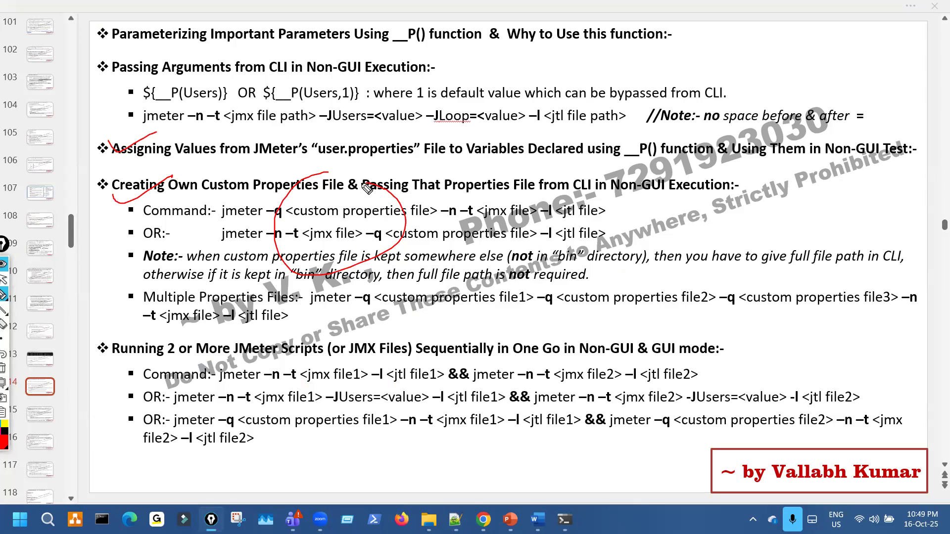
mouse_move(365, 143)
mouse_down()
mouse_move(360, 150)
mouse_move(401, 154)
mouse_up()
drag(317, 105, 360, 102)
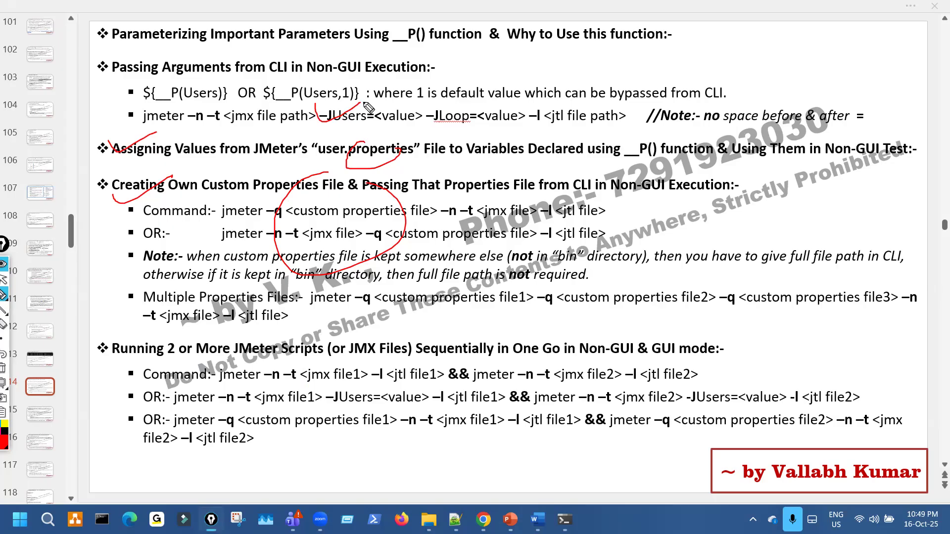
key(ctrl+shift+7)
drag(418, 159, 538, 157)
key(ctrl+shift+7)
Switch to the Command Prompt and examine the summary lines of the running non-GUI test.
click(566, 520)
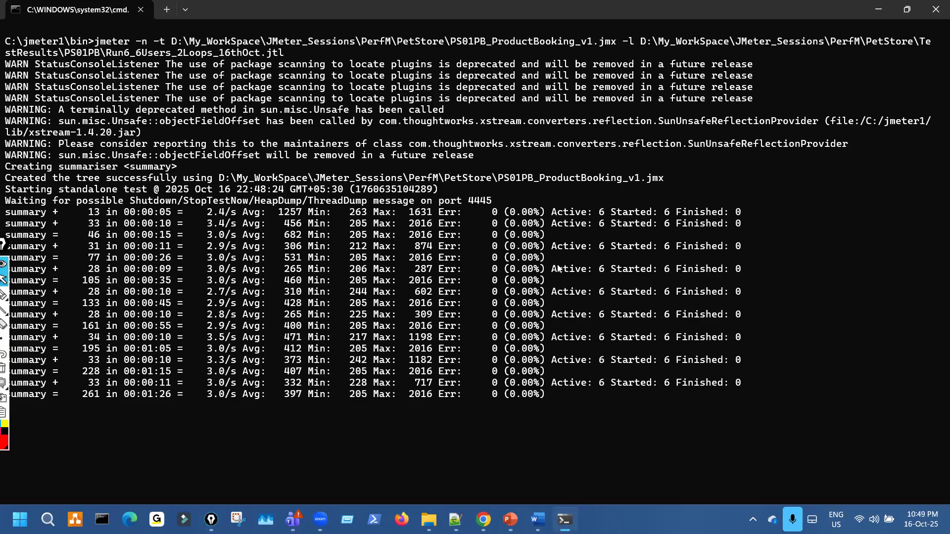
drag(575, 233, 599, 307)
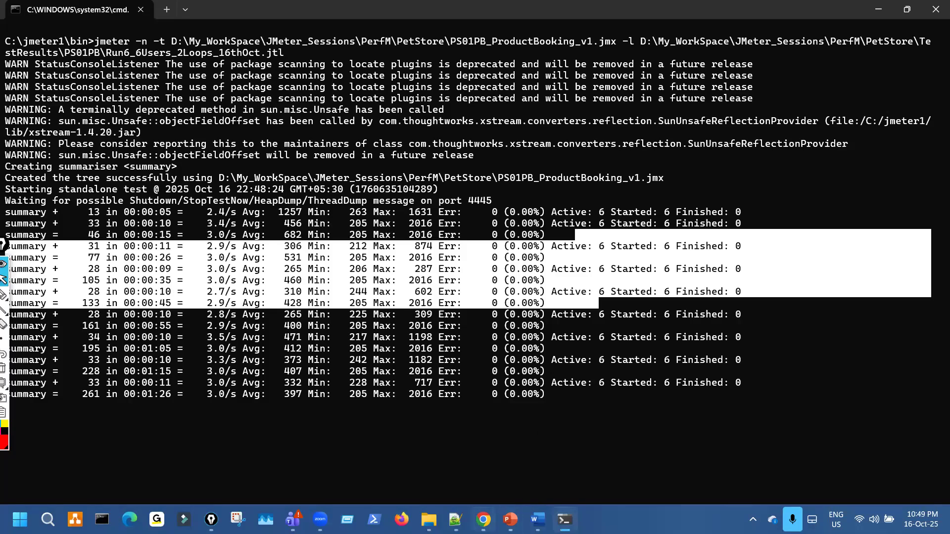
mouse_move(484, 520)
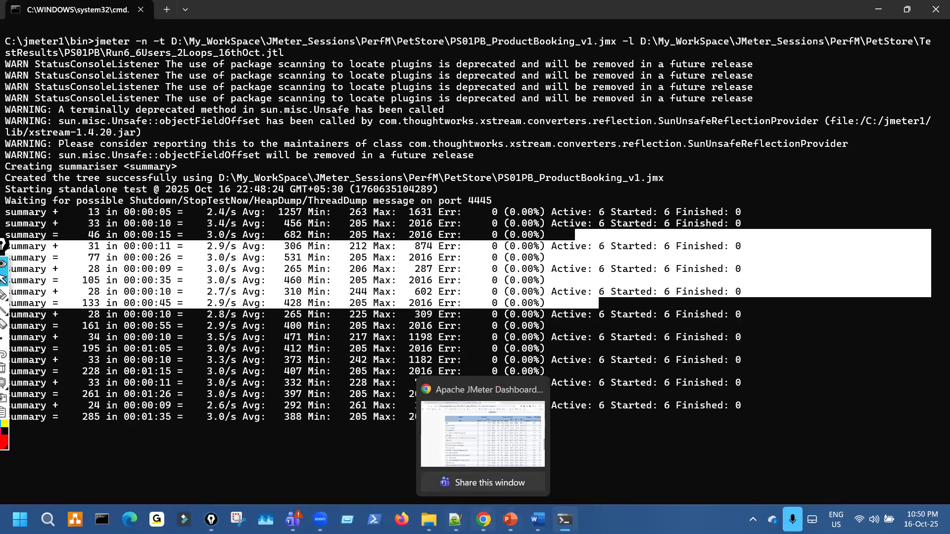
On the PowerPoint slide, circle the custom properties file heading, outline the -q <custom properties file> argument, and erase the annotations.
click(510, 519)
key(ctrl+shift+3)
drag(130, 205, 137, 199)
mouse_move(319, 167)
mouse_down()
mouse_move(250, 218)
mouse_move(317, 165)
mouse_up()
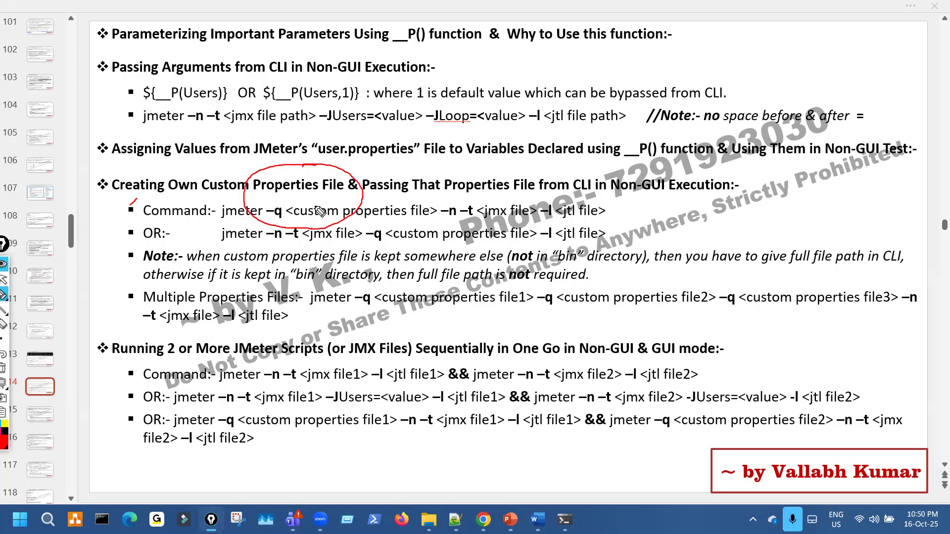
mouse_move(274, 222)
mouse_down()
mouse_move(442, 215)
mouse_move(277, 204)
mouse_up()
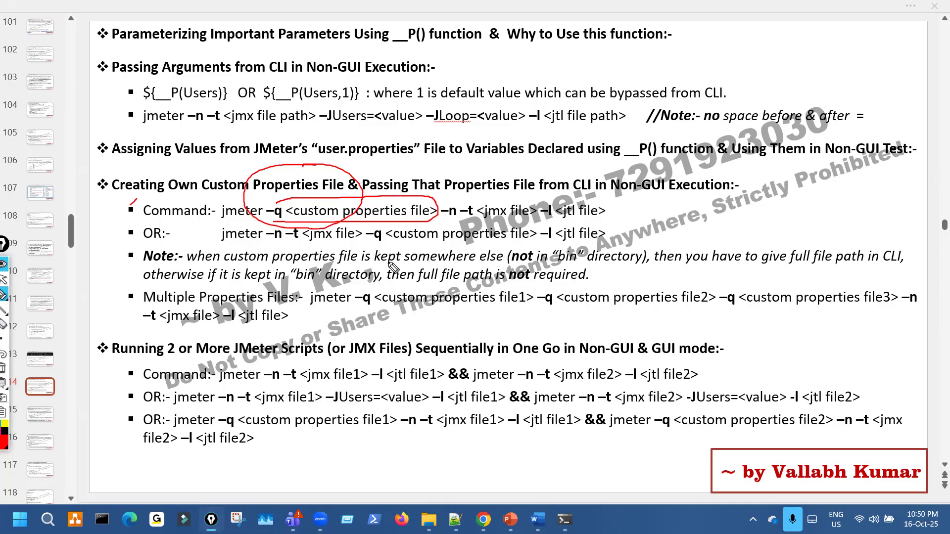
key(e)
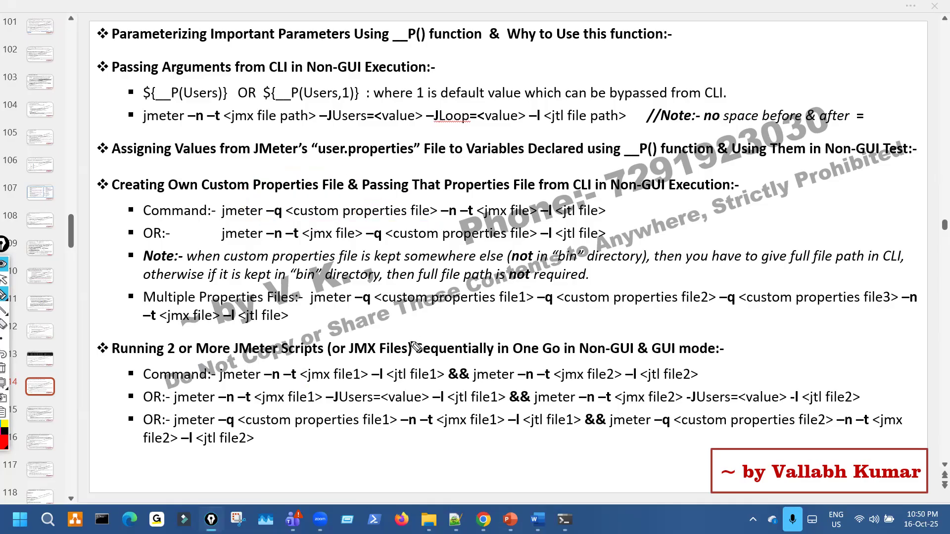
Delete the Users and Loop lines from user.properties in Notepad++, save the file, and close it.
click(455, 520)
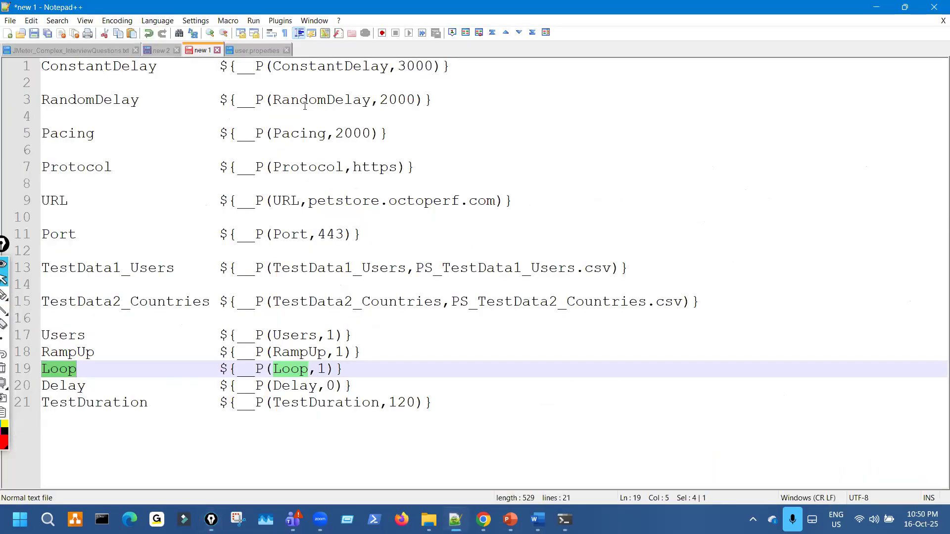
click(258, 50)
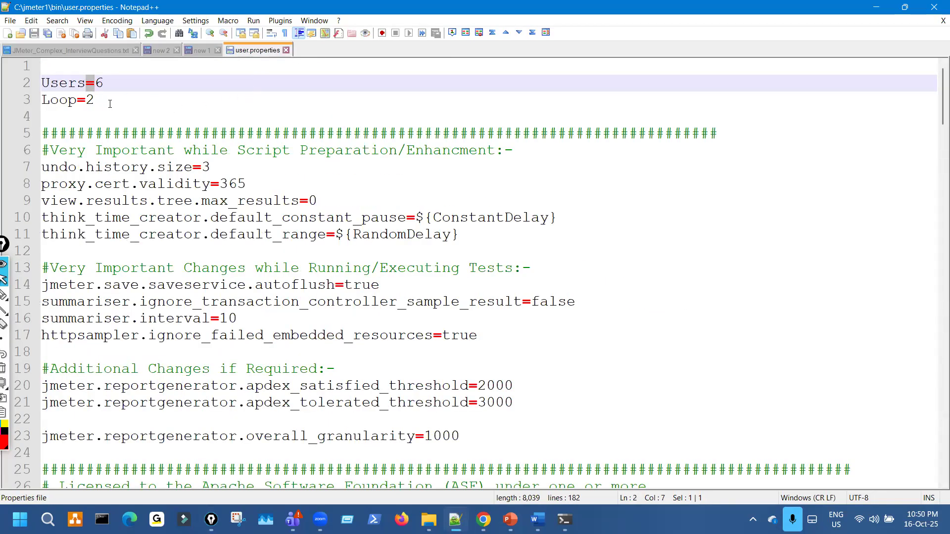
drag(109, 103, 25, 89)
key(Delete)
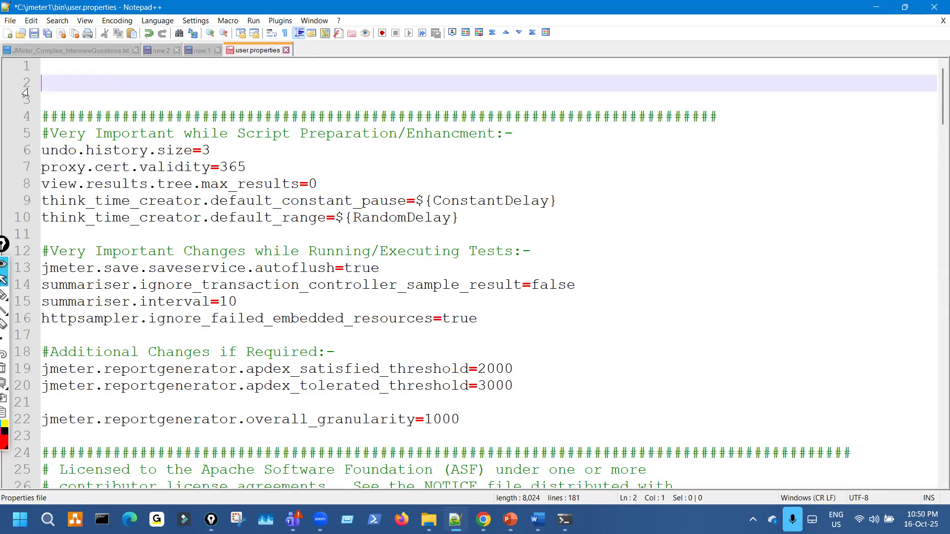
key(BackSpace)
key(ctrl+s)
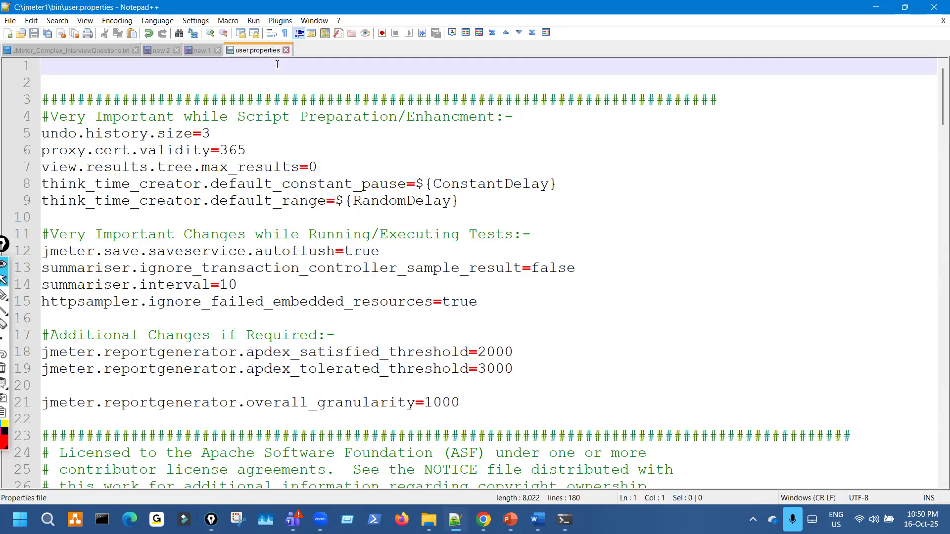
click(286, 50)
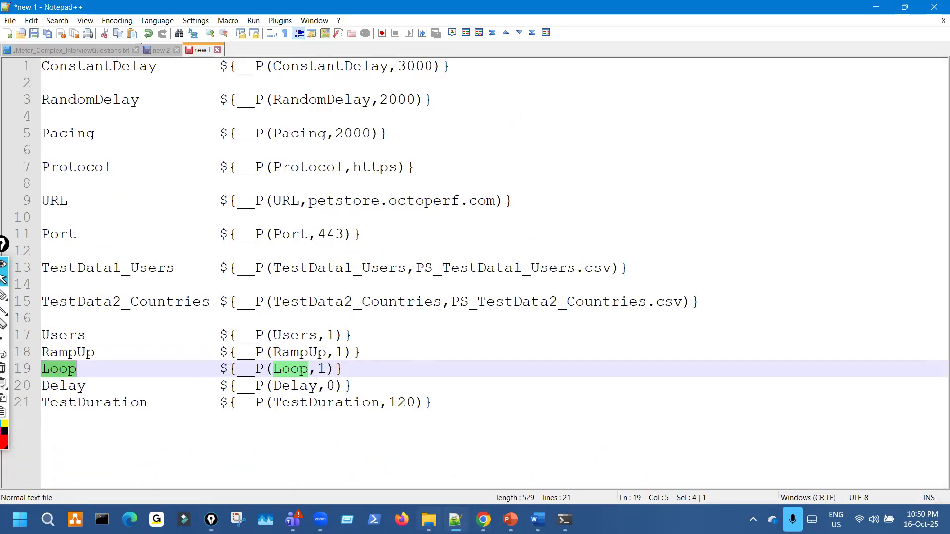
Switch to File Explorer and open the PetStore folder inside PerfM.
key(alt+Tab)
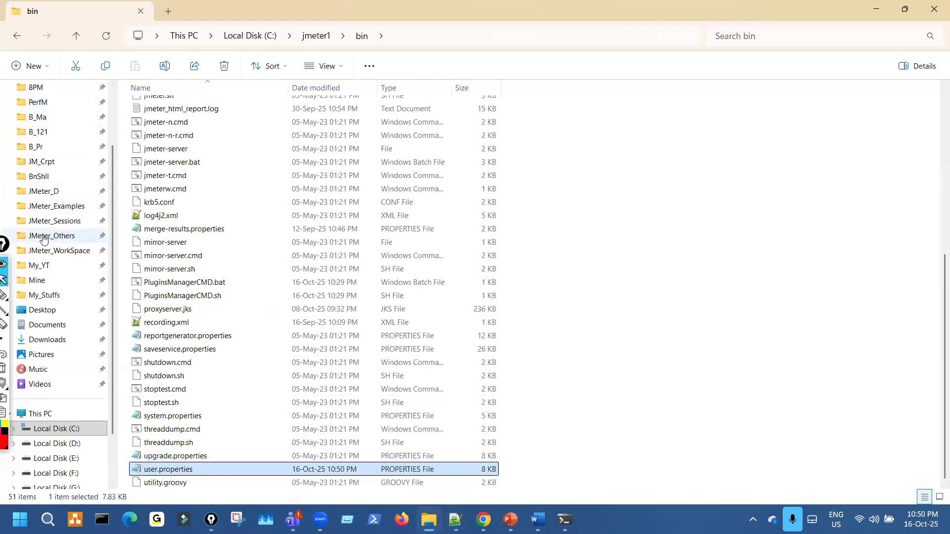
scroll(44, 239, up, 2)
click(38, 177)
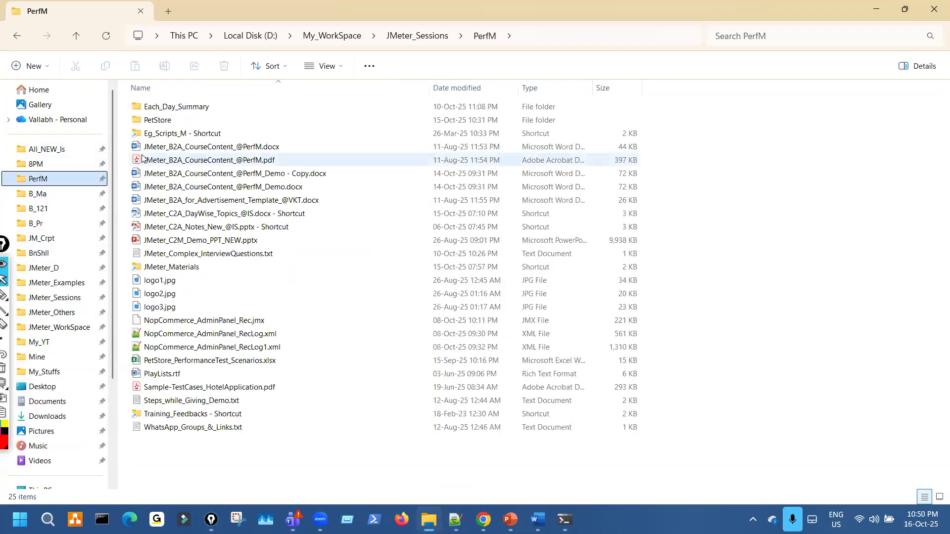
click(166, 124)
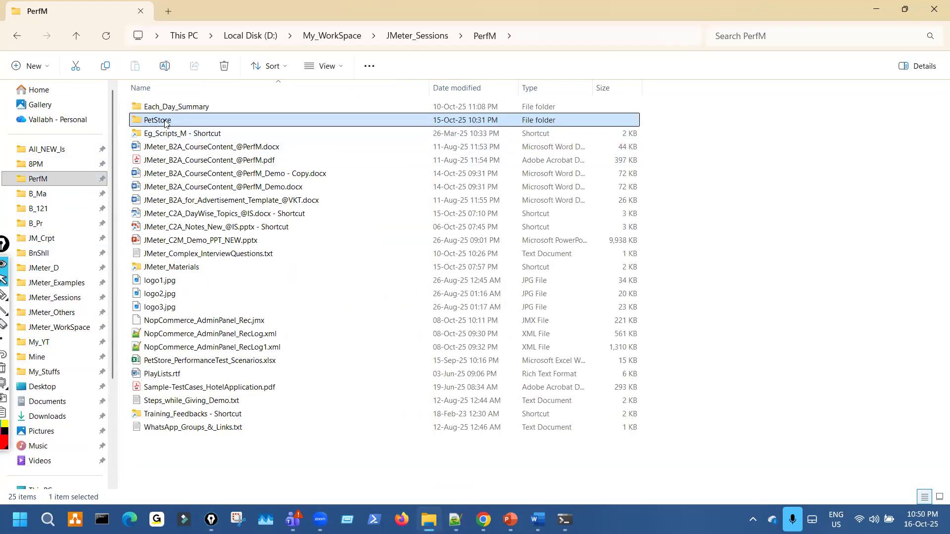
double_click(165, 122)
right_click(179, 272)
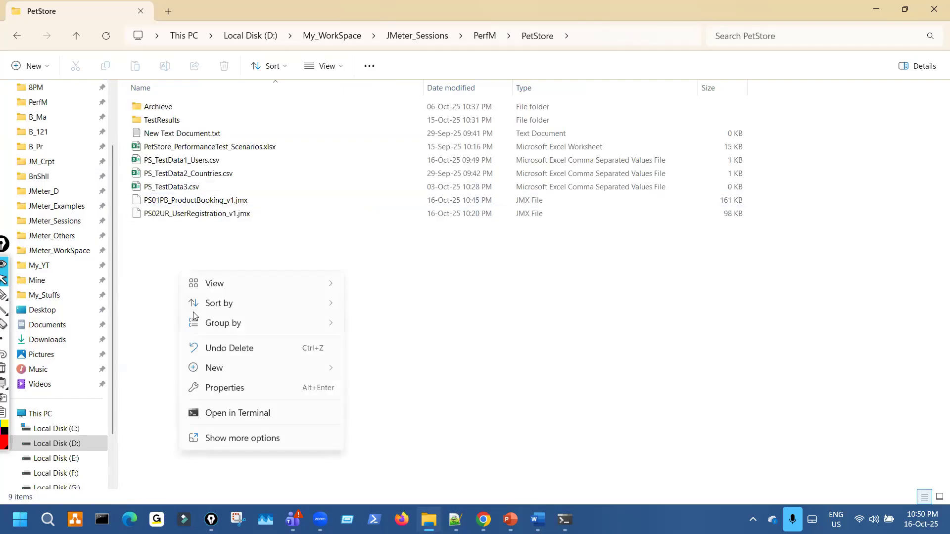
click(165, 287)
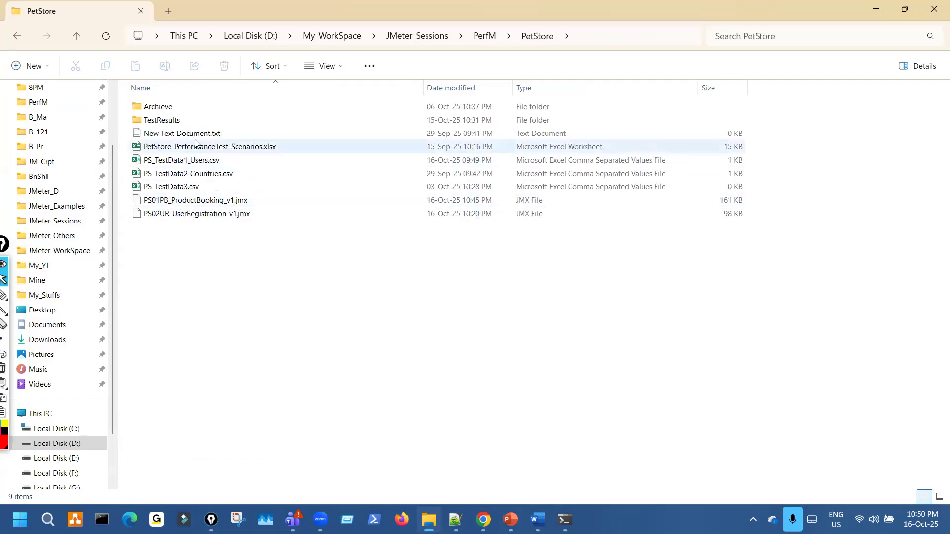
Open New Text Document.txt in Notepad and start saving a copy named PetStore_JMeter_Custom.properties in the PetStore folder.
double_click(182, 133)
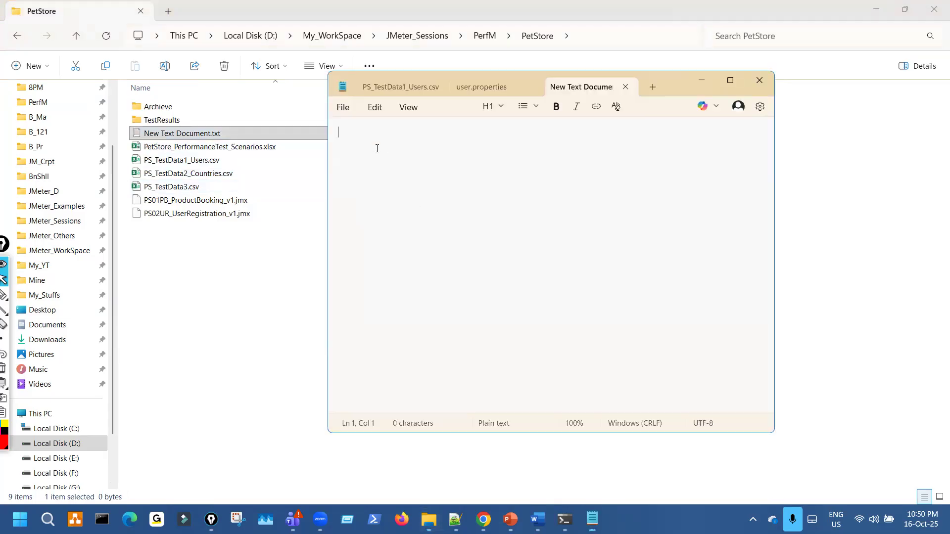
click(344, 107)
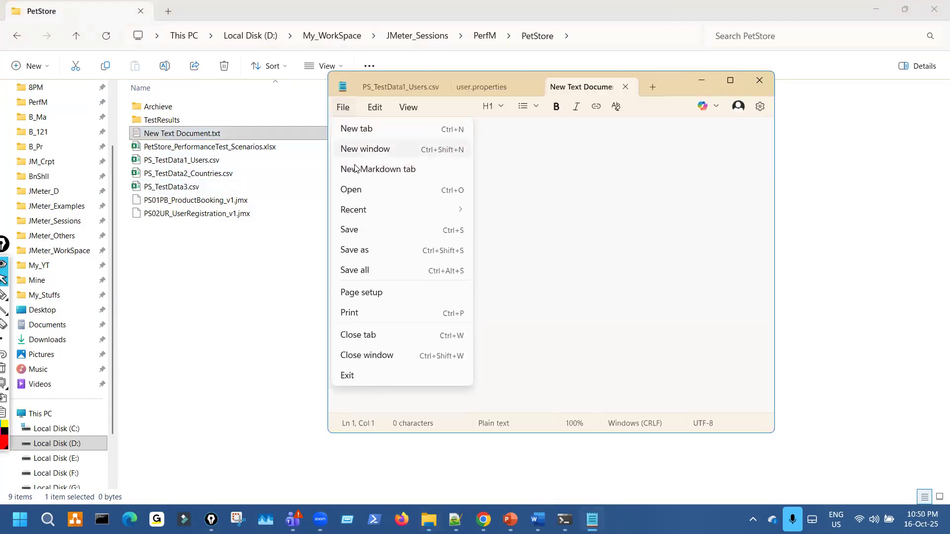
click(364, 249)
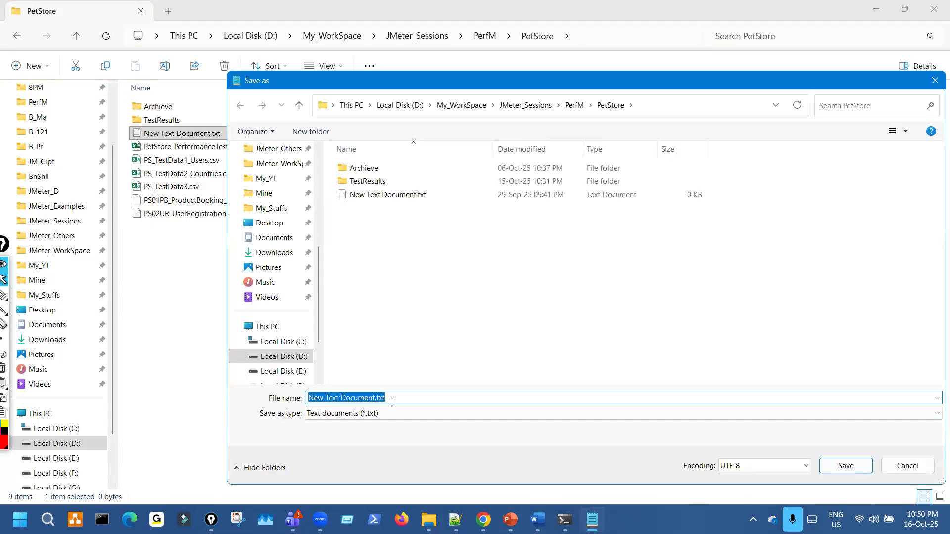
text(PetStore)
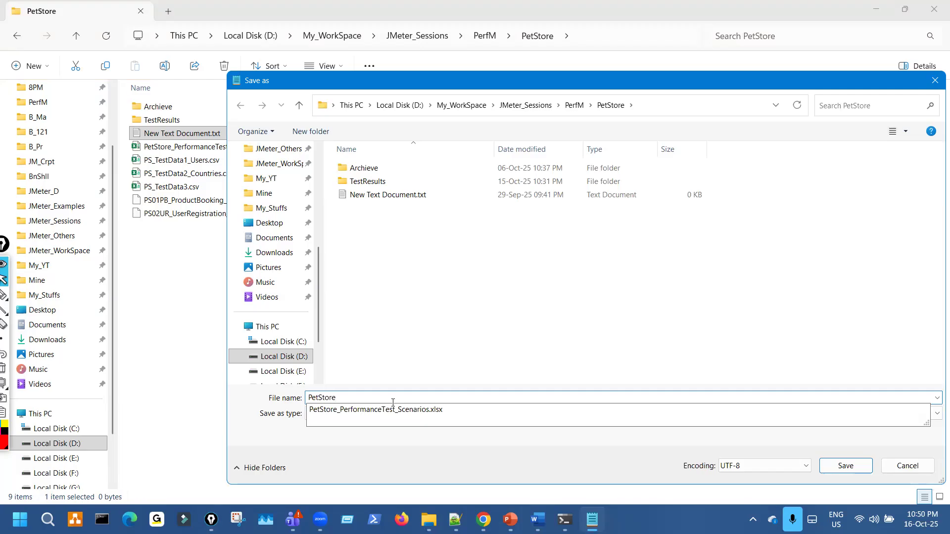
text(_Jm)
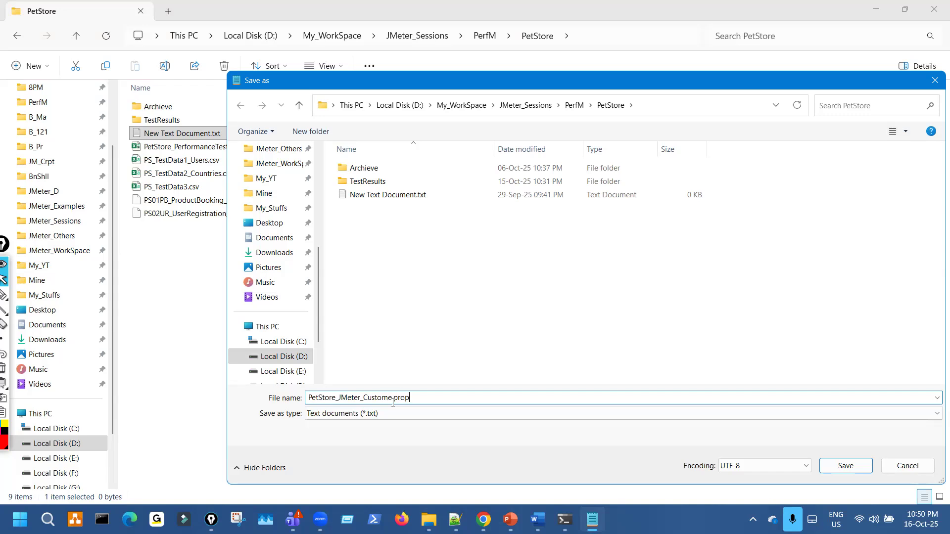
text(ties)
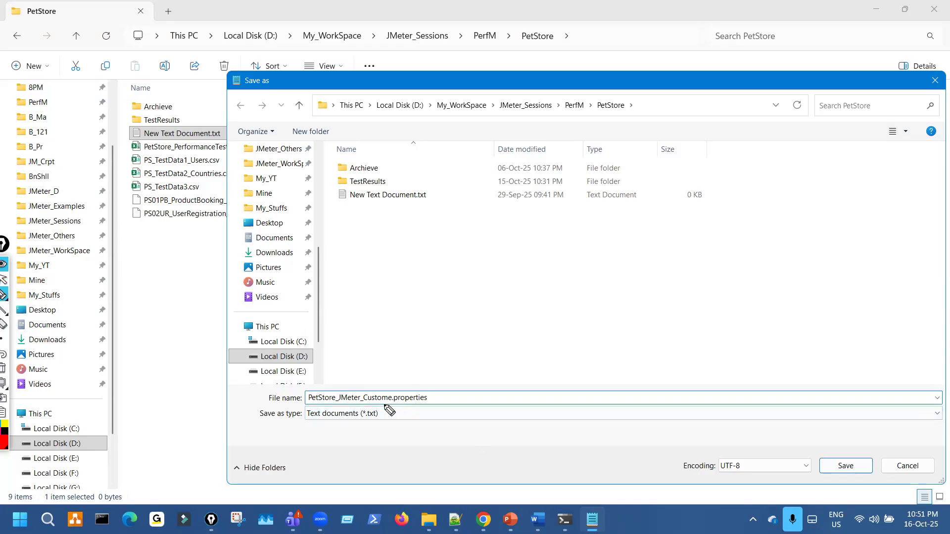
key(ctrl+shift+2)
click(393, 397)
key(BackSpace)
text(s)
key(BackSpace)
key(ctrl+shift+1)
Underline the PetStore_JMeter_Custom file name, circle its .properties extension, erase the annotations, and save the file.
mouse_move(307, 402)
mouse_down()
mouse_move(380, 399)
mouse_move(378, 382)
mouse_move(346, 381)
mouse_move(388, 403)
mouse_move(430, 407)
mouse_move(407, 390)
mouse_up()
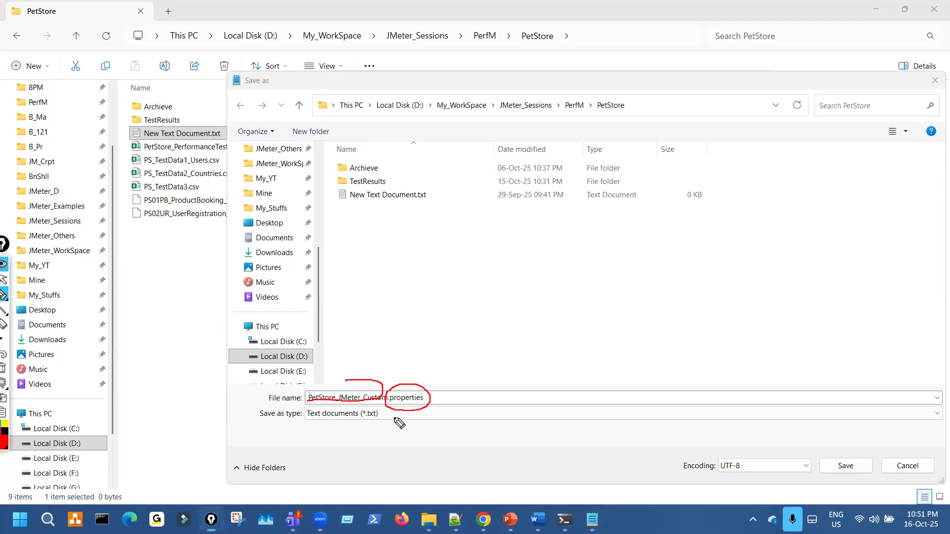
key(ctrl+shift+7)
click(370, 413)
click(366, 433)
drag(345, 430, 383, 424)
key(ctrl+shift+7)
key(ctrl+shift+2)
click(860, 467)
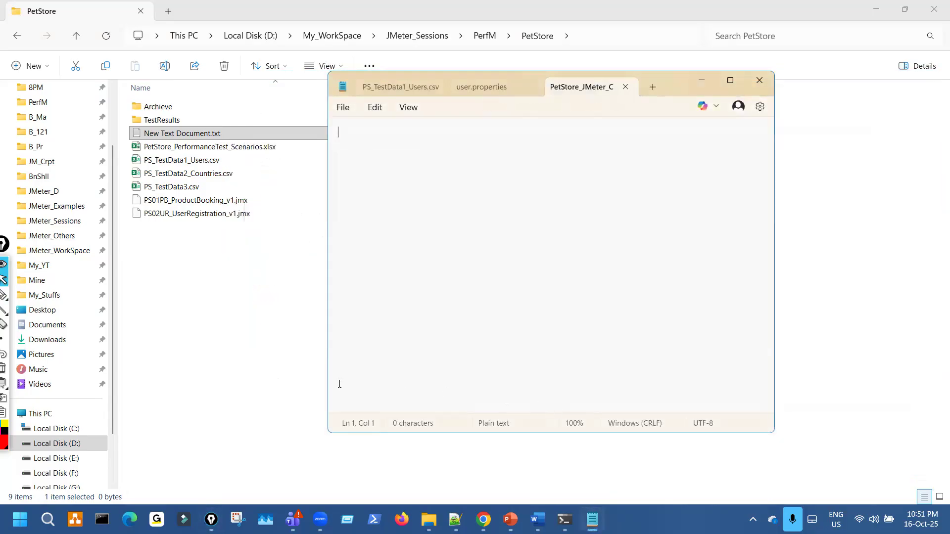
Close Notepad, mark the PetStore_JMeter_Custom.properties name and file type in the PetStore folder, and erase the annotations.
key(ctrl+shift+3)
drag(171, 154, 265, 158)
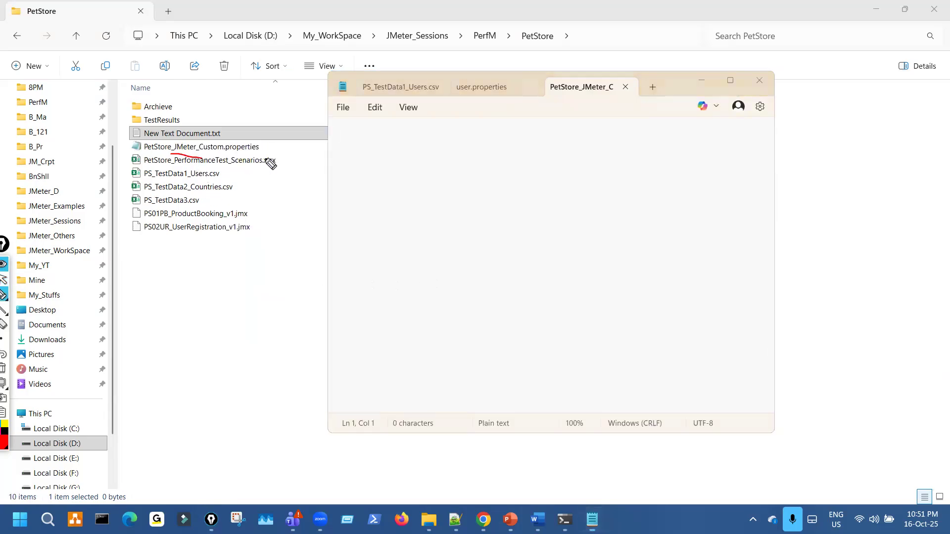
key(ctrl+shift+7)
click(757, 79)
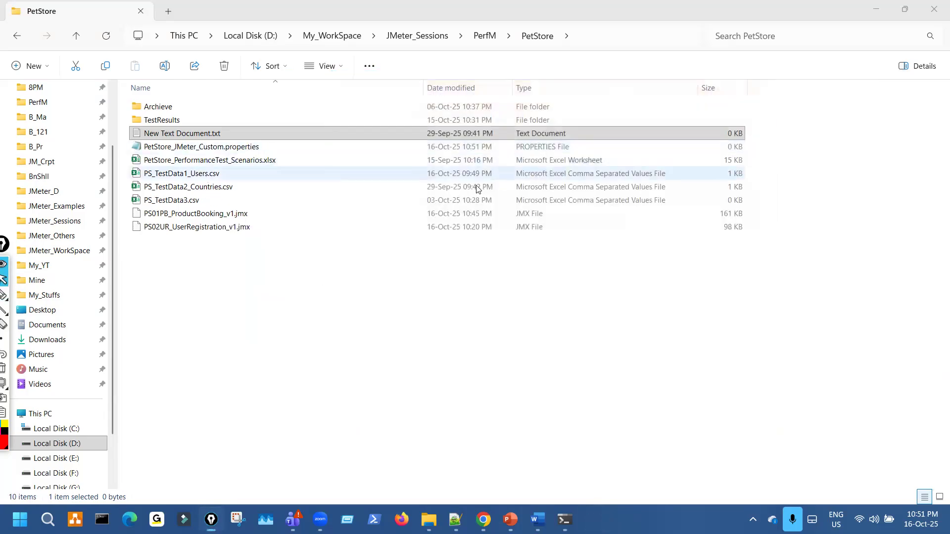
drag(215, 152, 265, 144)
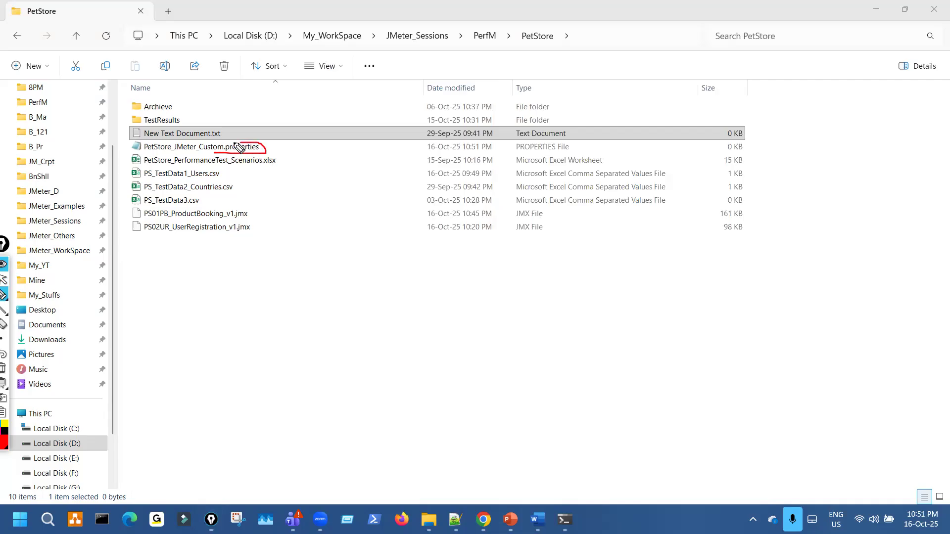
drag(521, 151, 566, 151)
key(ctrl+shift+7)
key(ctrl+shift+2)
Go back to the jmeter1\bin folder, mark the user.properties name and file type, and erase the annotations.
click(15, 39)
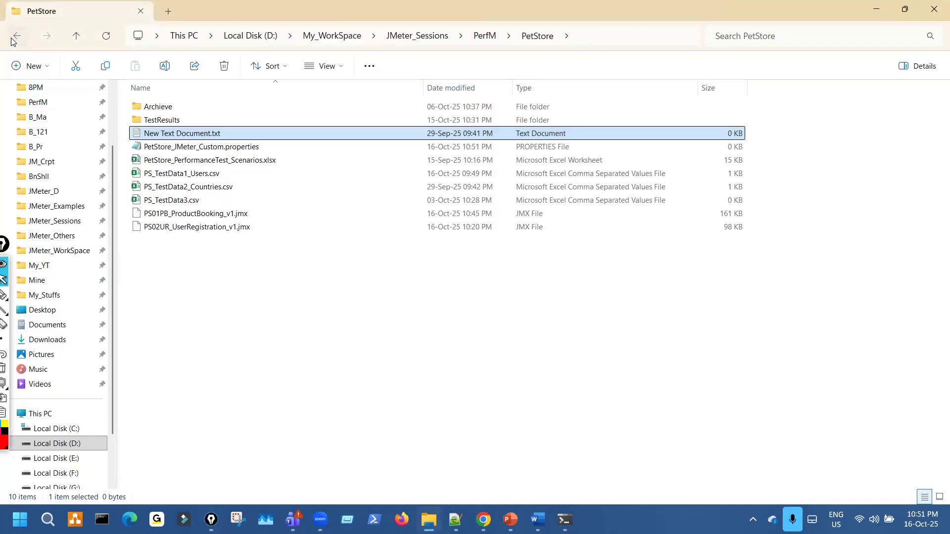
click(15, 38)
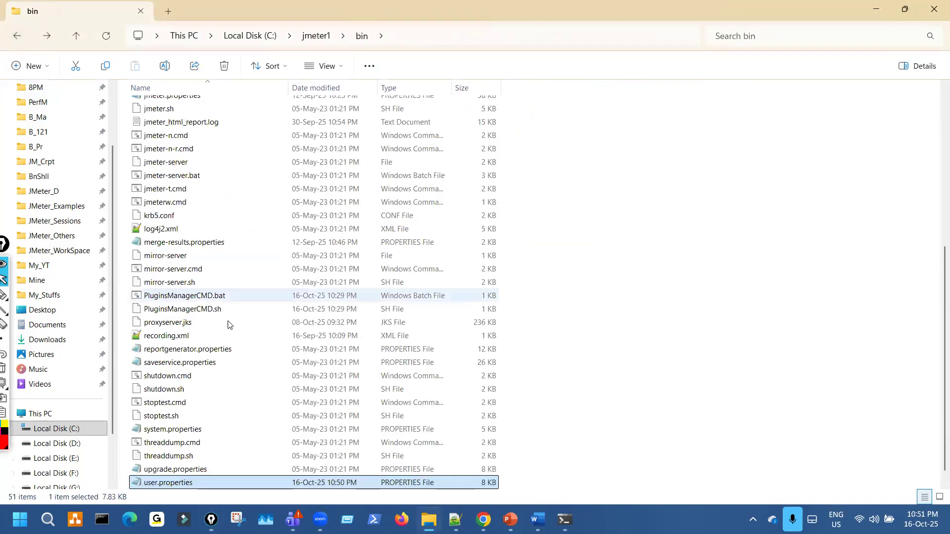
mouse_move(163, 491)
mouse_down()
mouse_move(197, 487)
mouse_move(171, 480)
mouse_move(207, 473)
mouse_up()
drag(384, 489, 438, 487)
key(ctrl+shift+7)
key(ctrl+shift+2)
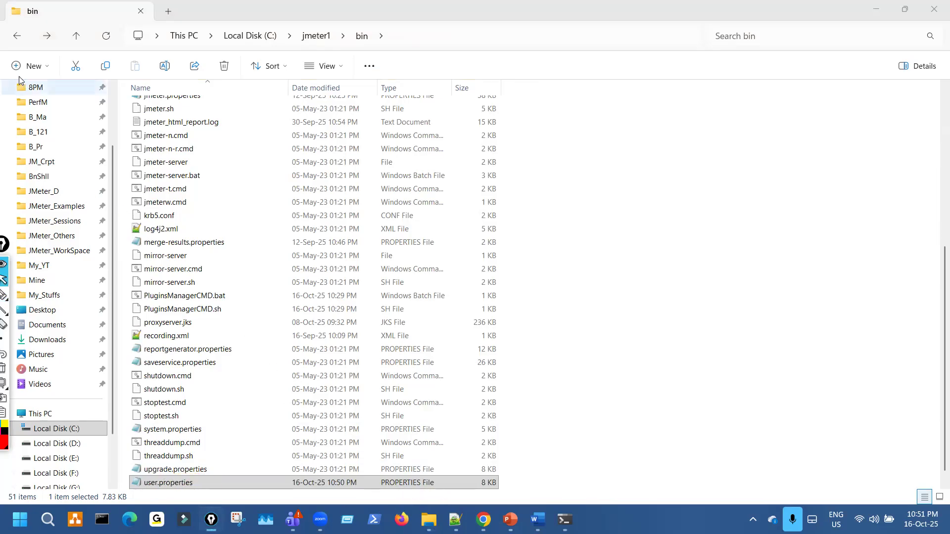
Return to the PetStore folder and open PetStore_JMeter_Custom.properties in Notepad.
click(24, 39)
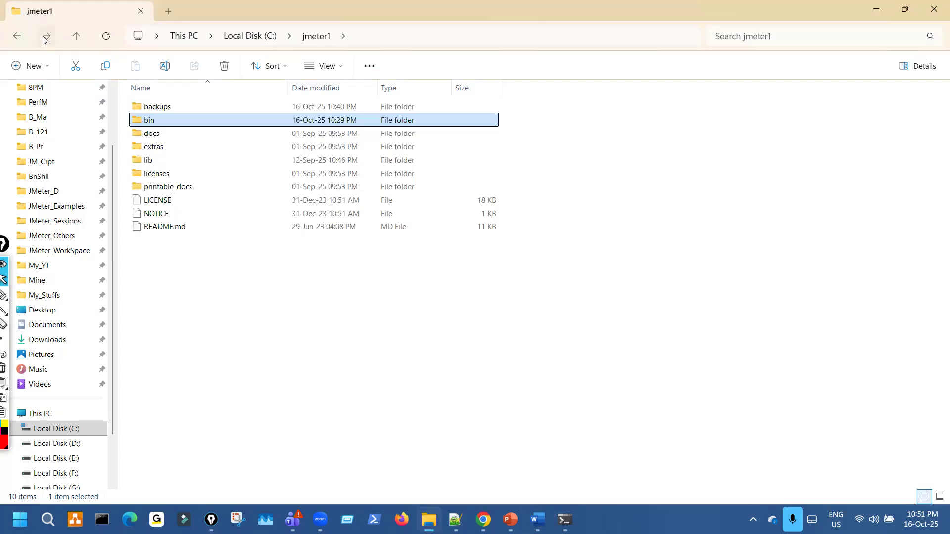
click(44, 38)
click(47, 38)
click(46, 36)
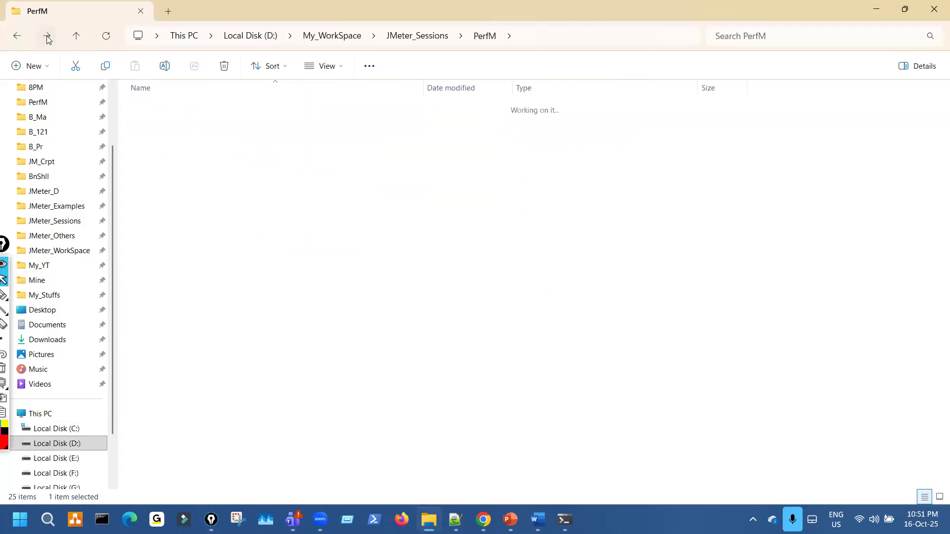
key(ctrl+shift+1)
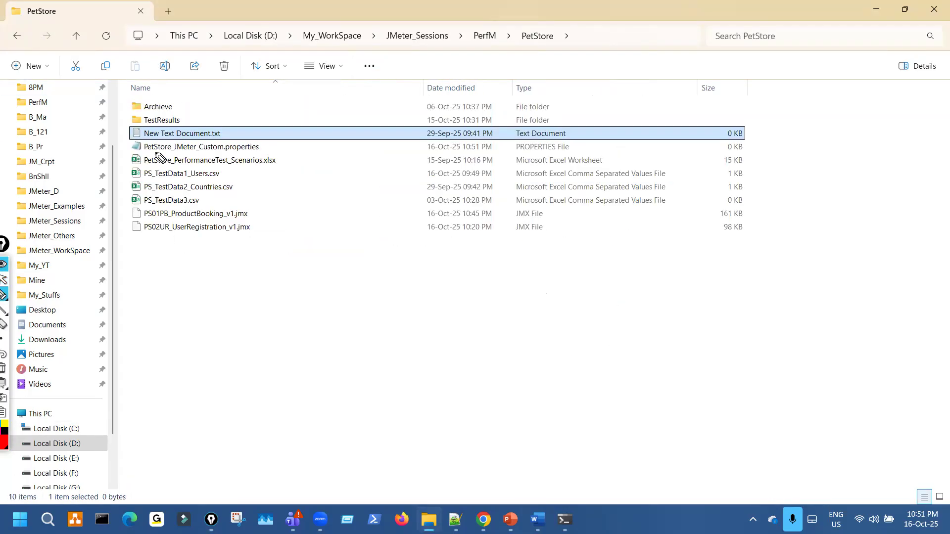
key(ctrl+shift+2)
double_click(241, 147)
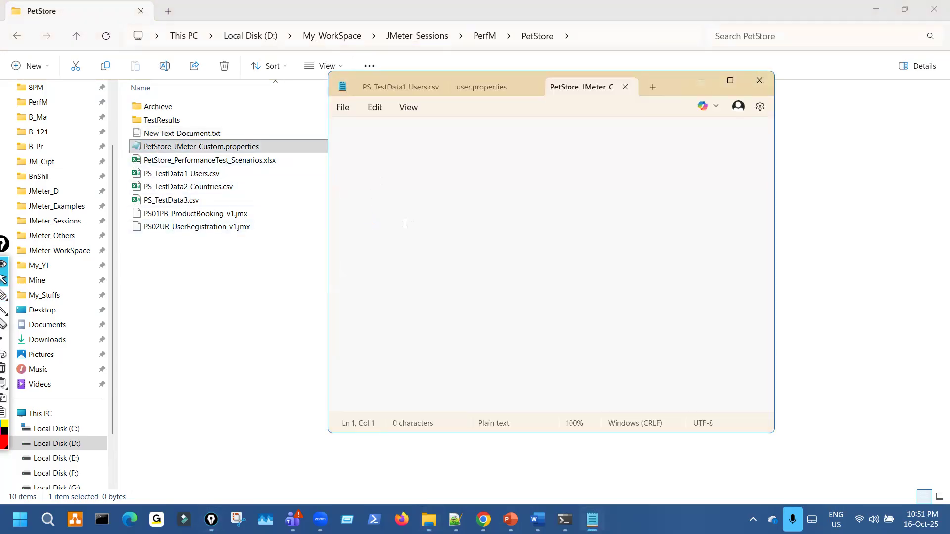
Check the variable names in Notepad++, add the lines Users=7 and Loop=2 to PetStore_JMeter_Custom.properties, and save it.
click(454, 519)
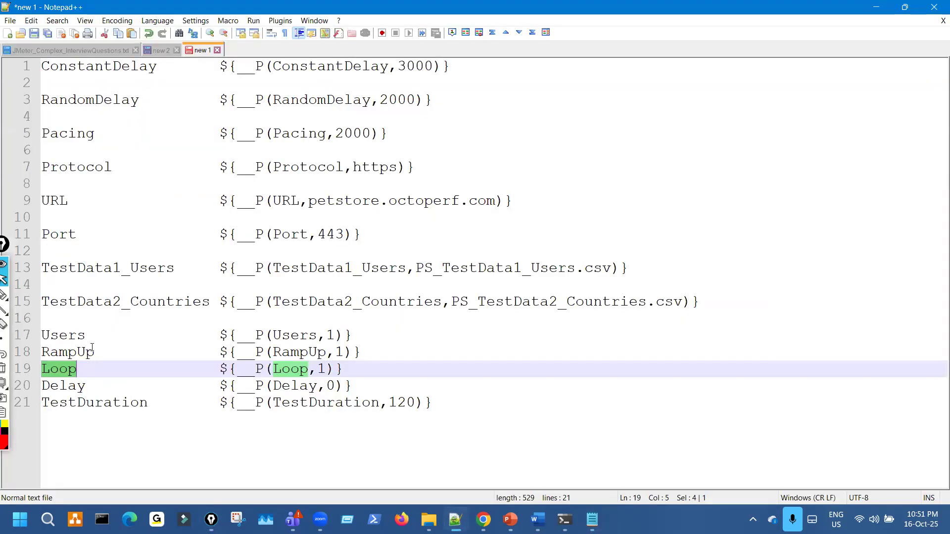
click(593, 519)
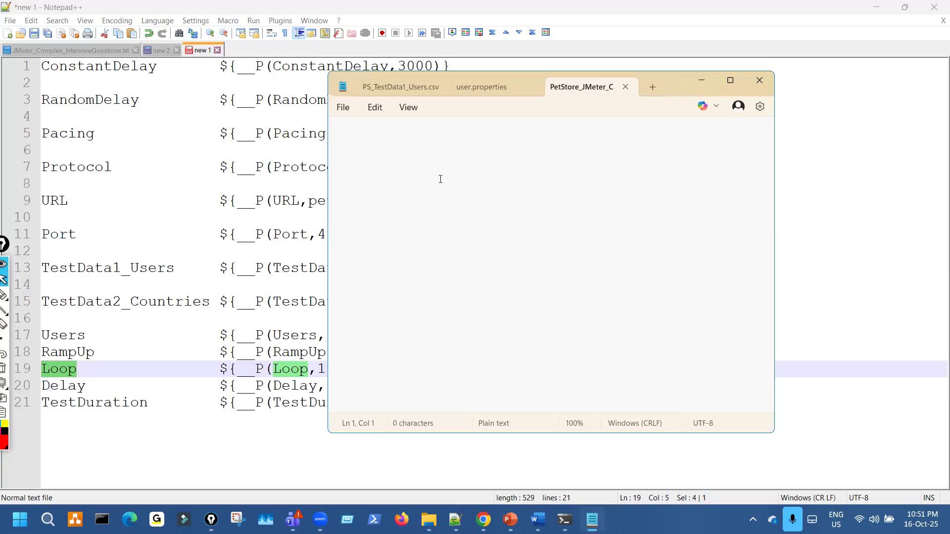
text(Us)
text(ers=7)
key(Return)
text(Loop=2)
click(348, 113)
click(364, 229)
Circle the variable names from Pacing to Users in Notepad++, handwrite a sample property line below Loop=2, and erase the annotations.
mouse_move(73, 85)
mouse_down()
mouse_move(88, 341)
mouse_move(77, 118)
mouse_up()
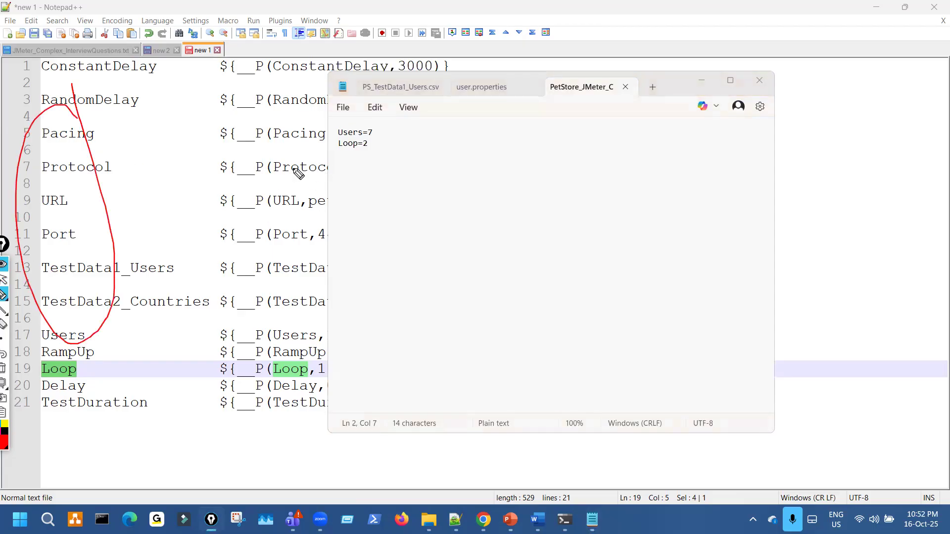
drag(335, 160, 379, 156)
drag(373, 165, 440, 153)
drag(357, 165, 462, 158)
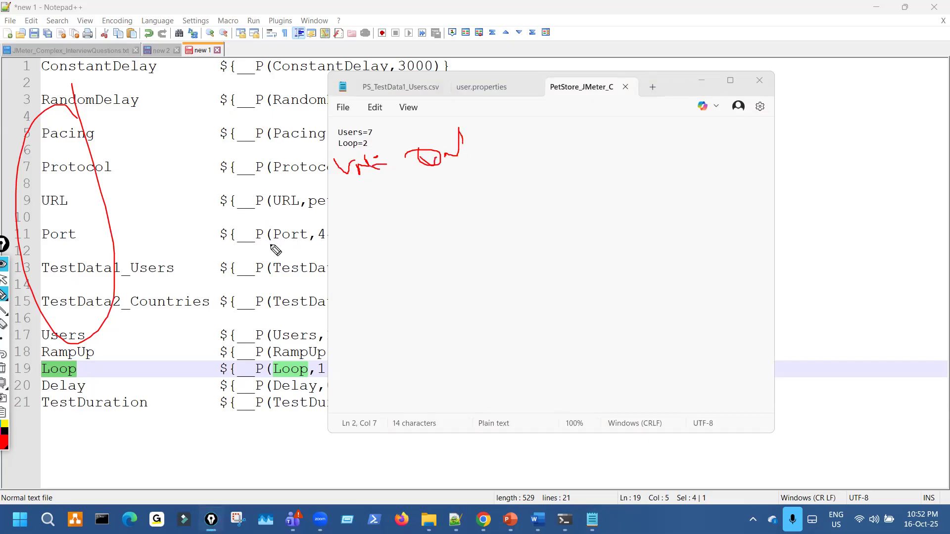
drag(58, 382, 86, 379)
key(ctrl+shift+7)
key(ctrl+shift+2)
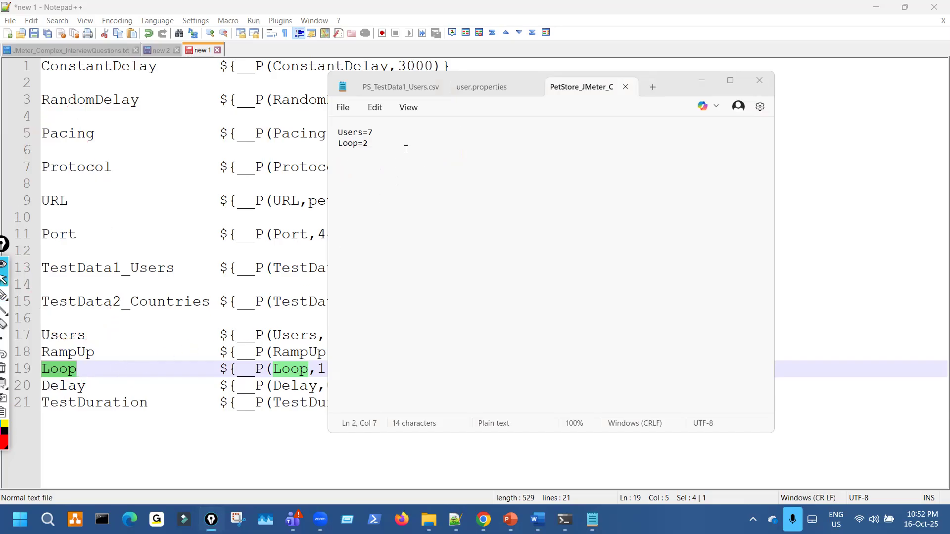
Save PetStore_JMeter_Custom.properties again, switch to the Command Prompt, and clear its screen.
click(347, 108)
click(353, 229)
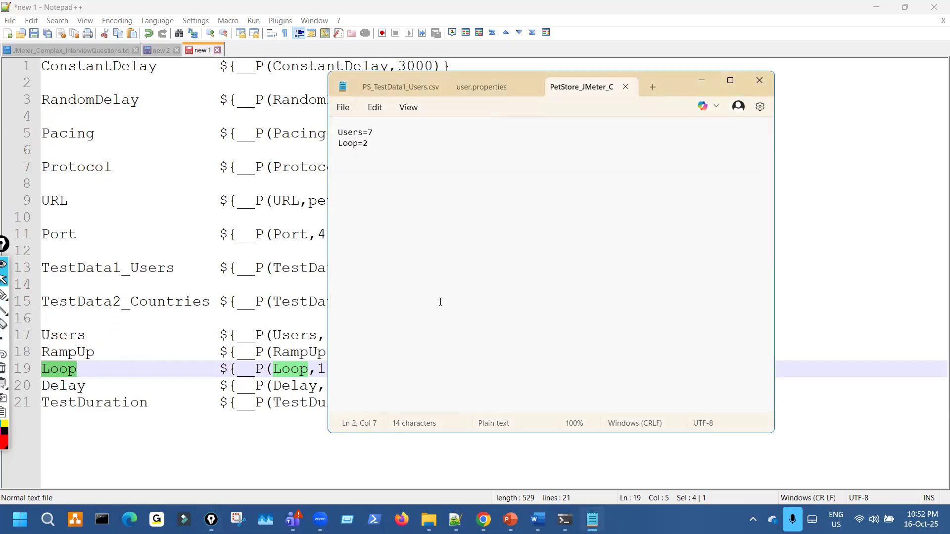
click(565, 520)
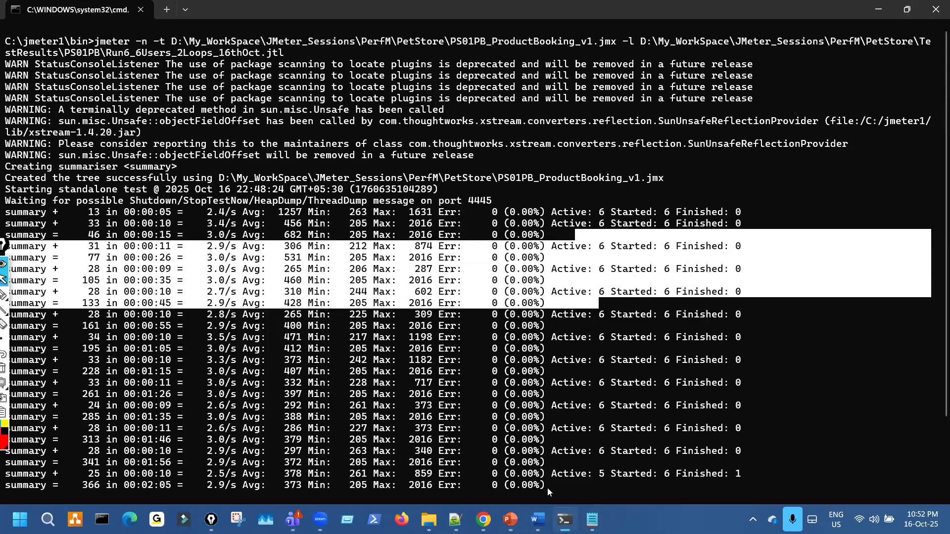
scroll(461, 417, down, 3)
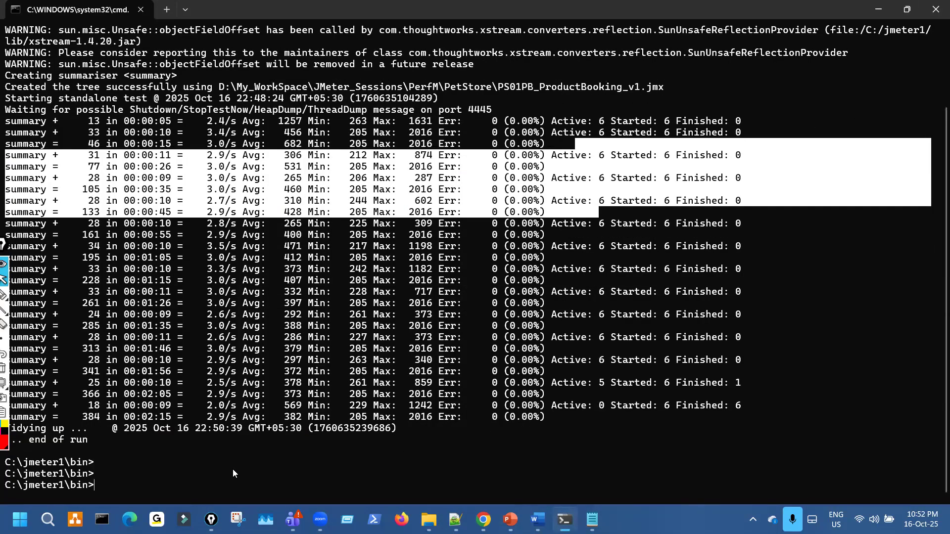
text(cls)
key(Return)
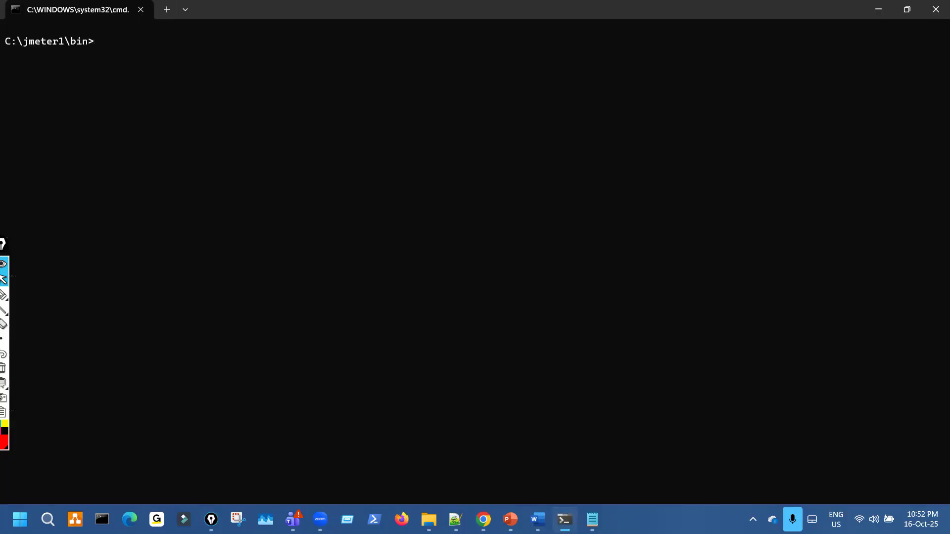
Begin the jmeter command in enlarged text, and copy the full PS01PB_ProductBooking_v1.jmx path from the new 2 notes in Notepad++.
text(jmete)
key(ctrl+equal)
key(ctrl+equal)
key(alt+Tab)
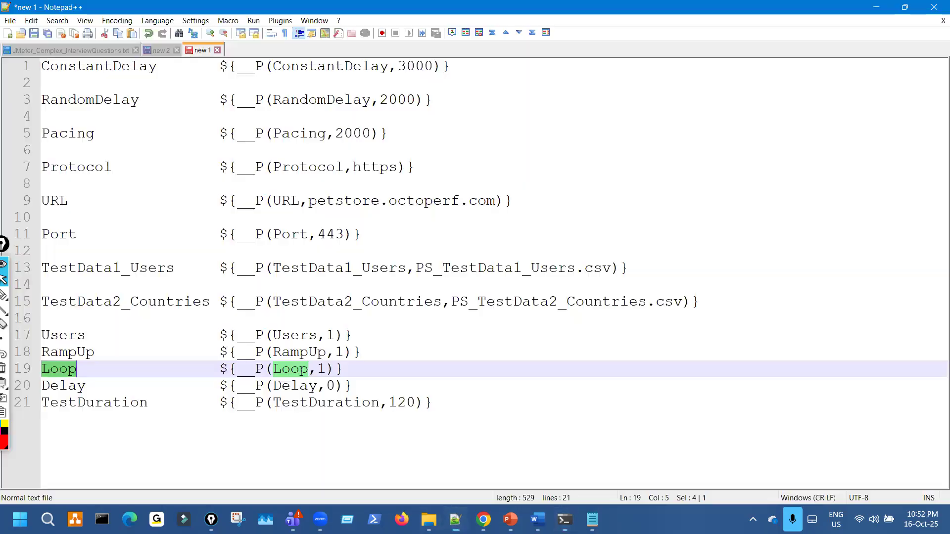
click(153, 50)
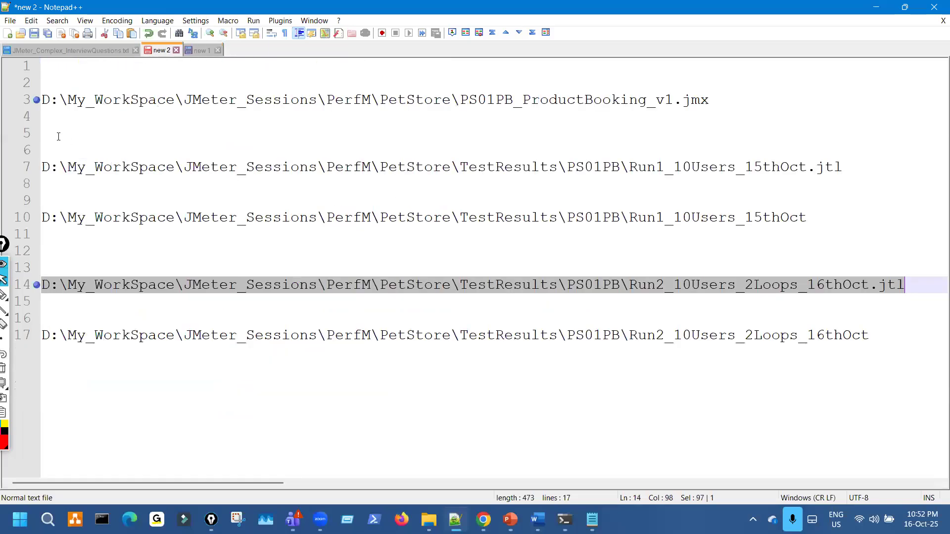
drag(44, 100, 734, 105)
key(ctrl+c)
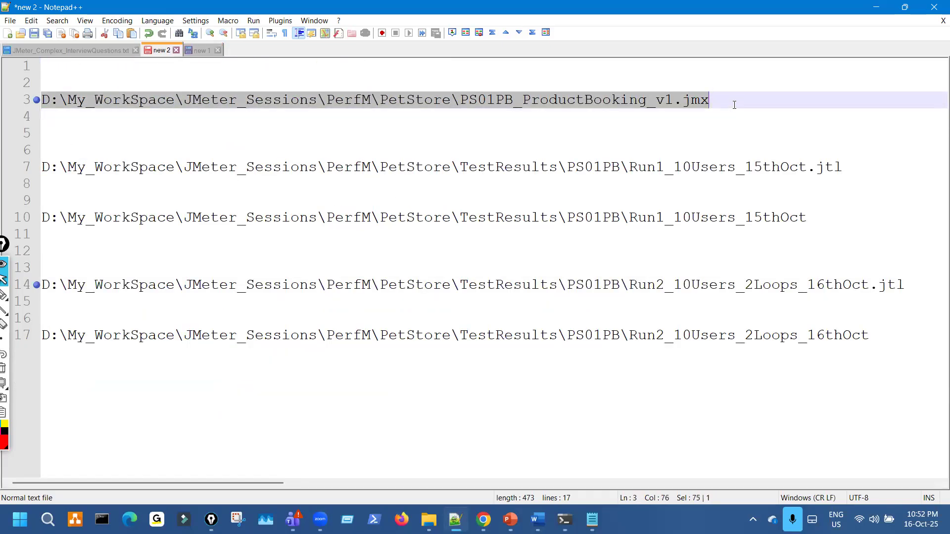
Paste the JMX path after jmeter -n -t in the Command Prompt, mark the -q custom properties syntax on the PowerPoint slide, and return.
click(565, 520)
key(ctrl+v)
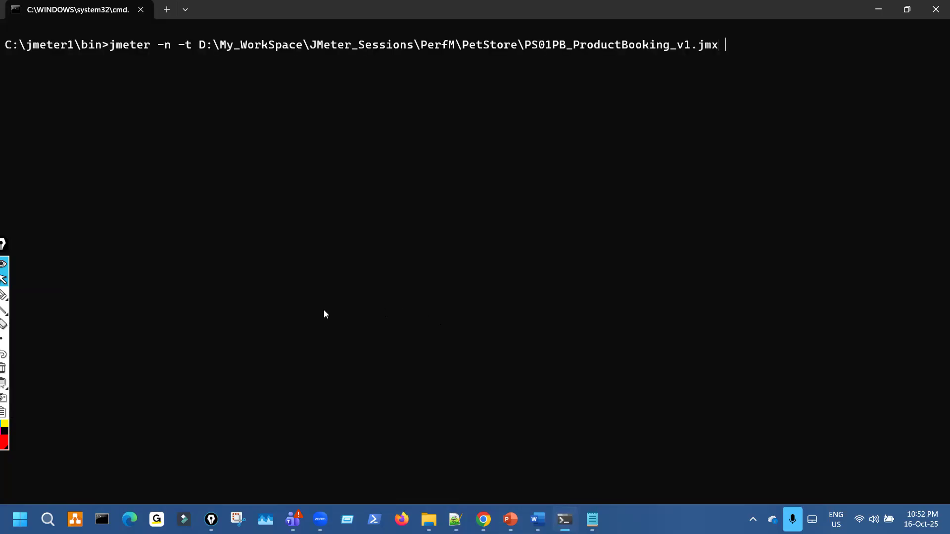
click(499, 509)
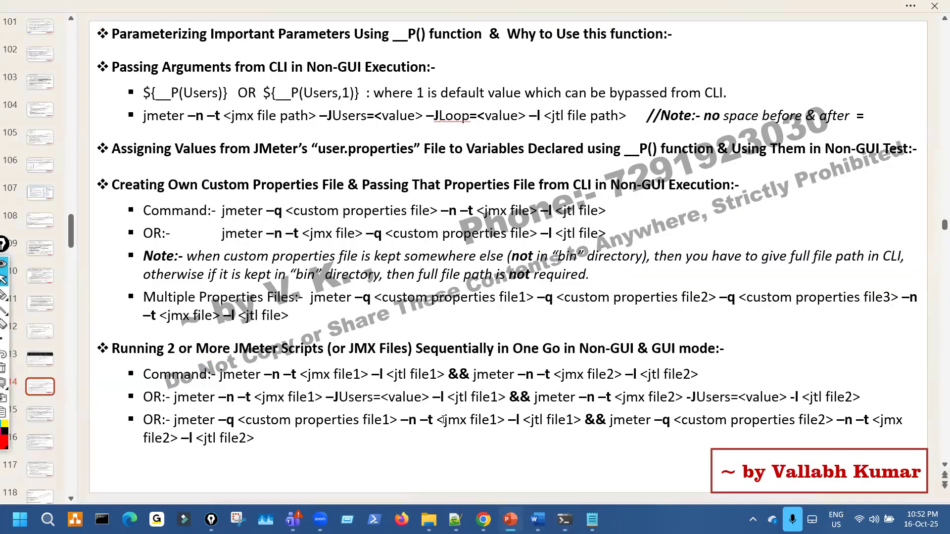
drag(298, 187, 349, 183)
mouse_move(249, 240)
mouse_down()
mouse_move(387, 236)
mouse_move(451, 253)
mouse_move(510, 237)
mouse_move(423, 228)
mouse_up()
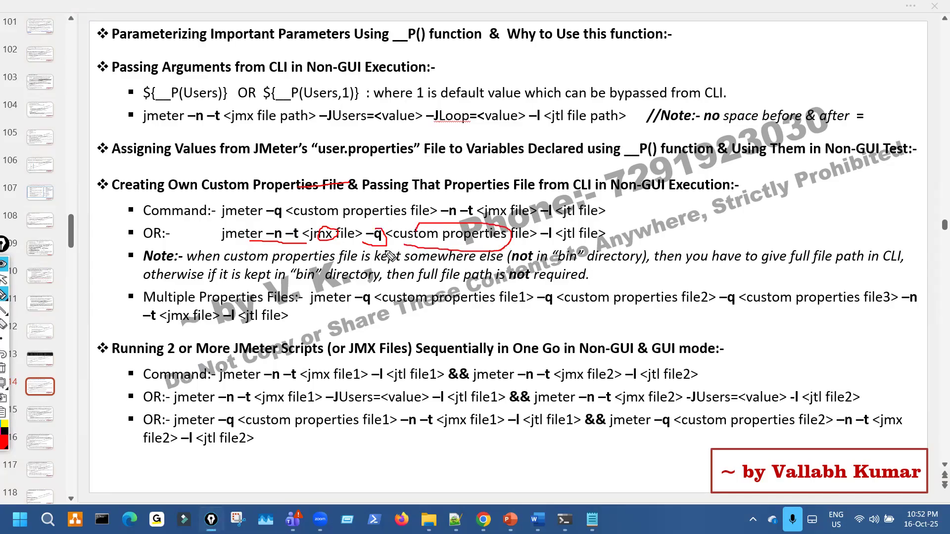
key(e)
key(alt+Tab)
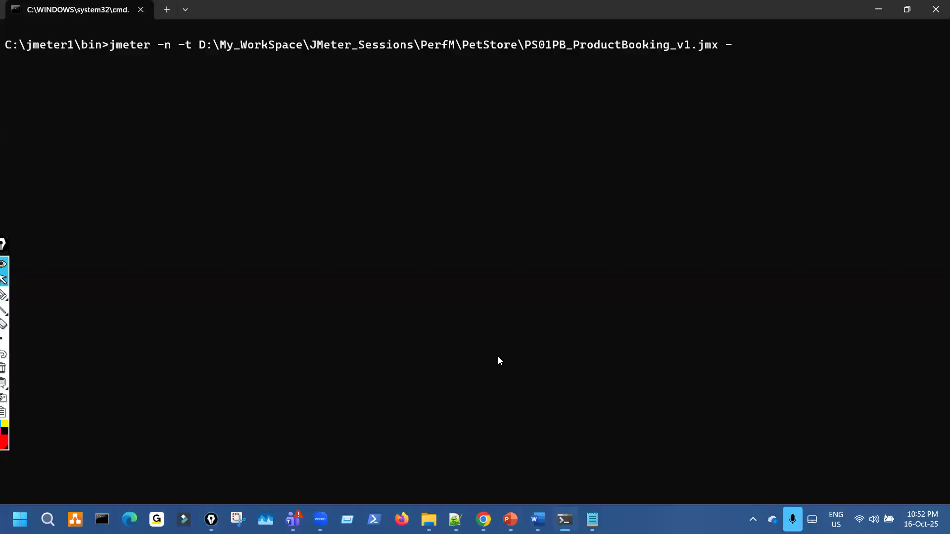
Copy the full path of PetStore_JMeter_Custom.properties from File Explorer and paste it on line 20 of the new 2 notes in Notepad++.
click(456, 518)
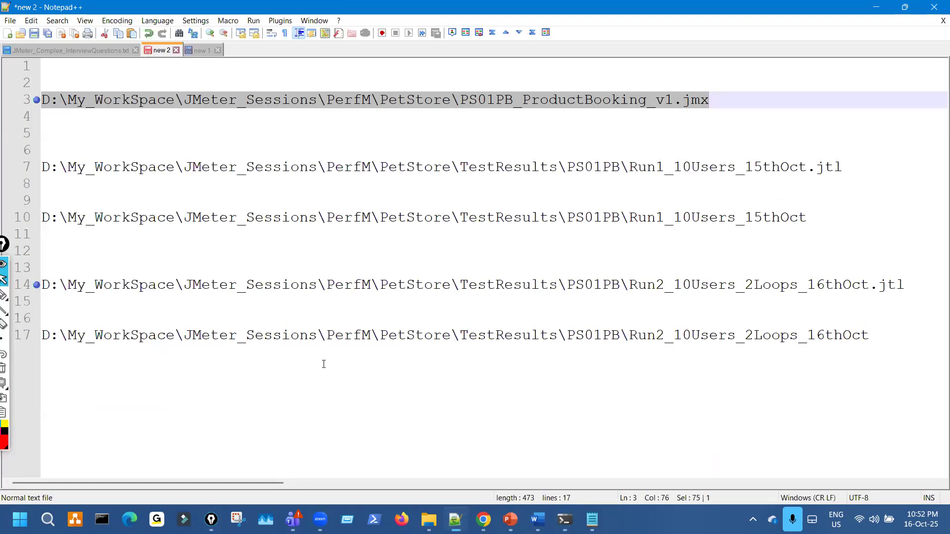
click(426, 515)
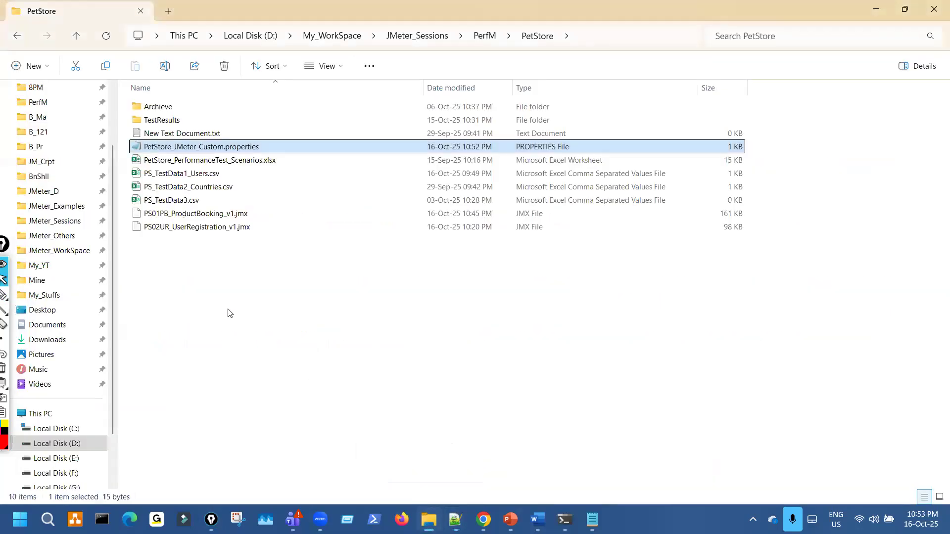
right_click(208, 147)
click(258, 315)
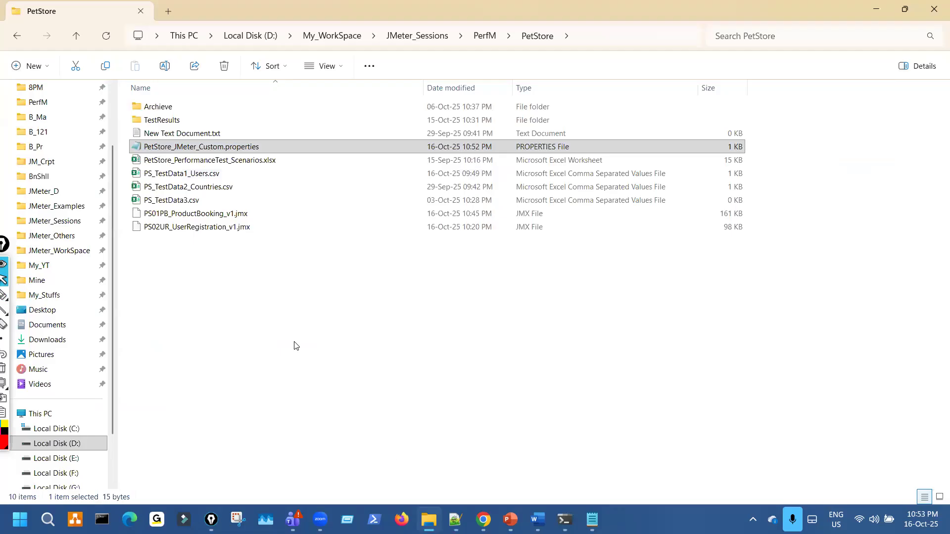
key(alt+Tab)
click(898, 337)
key(Return)
key(Return)
key(Return)
key(ctrl+v)
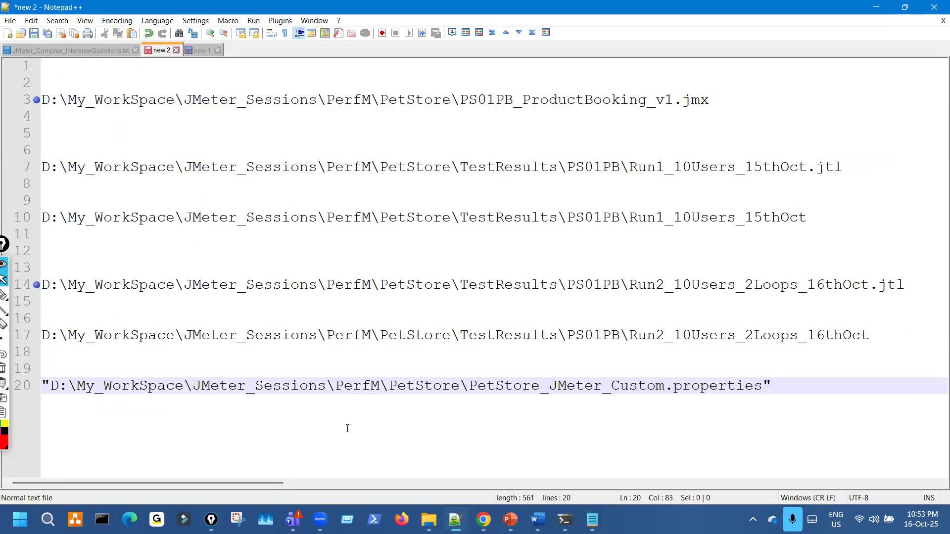
Remove the quotation marks around the custom properties path and append it to the jmeter command with -q, followed by -l.
click(48, 385)
key(BackSpace)
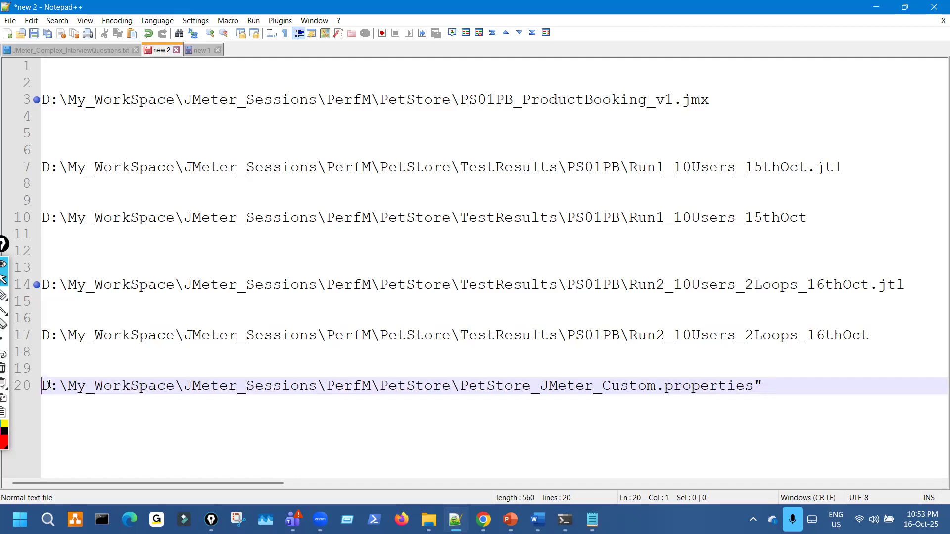
click(772, 382)
key(BackSpace)
drag(43, 386, 767, 387)
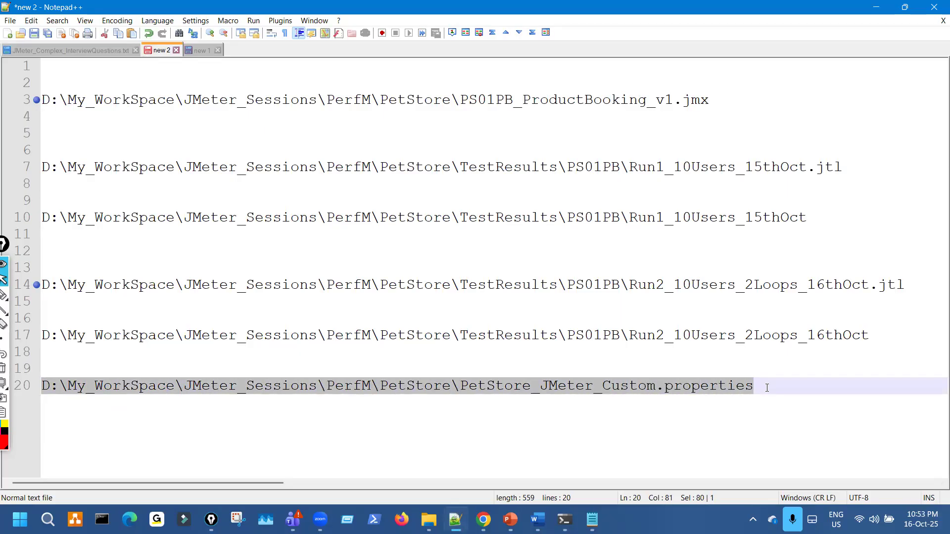
key(ctrl+c)
click(564, 520)
key(ctrl+v)
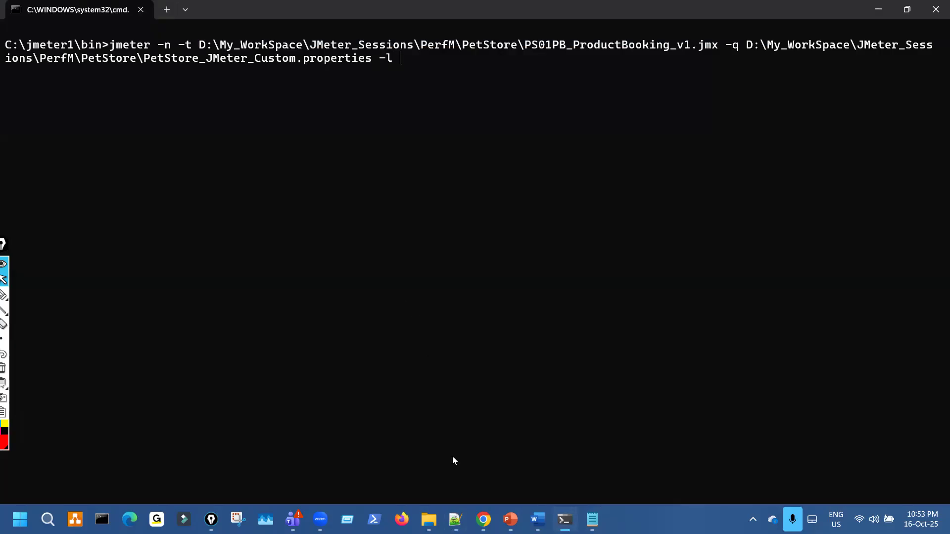
Copy the Run1_10Users_15thOct.jtl path from the Notepad++ notes and paste it after -l in the jmeter command.
click(429, 519)
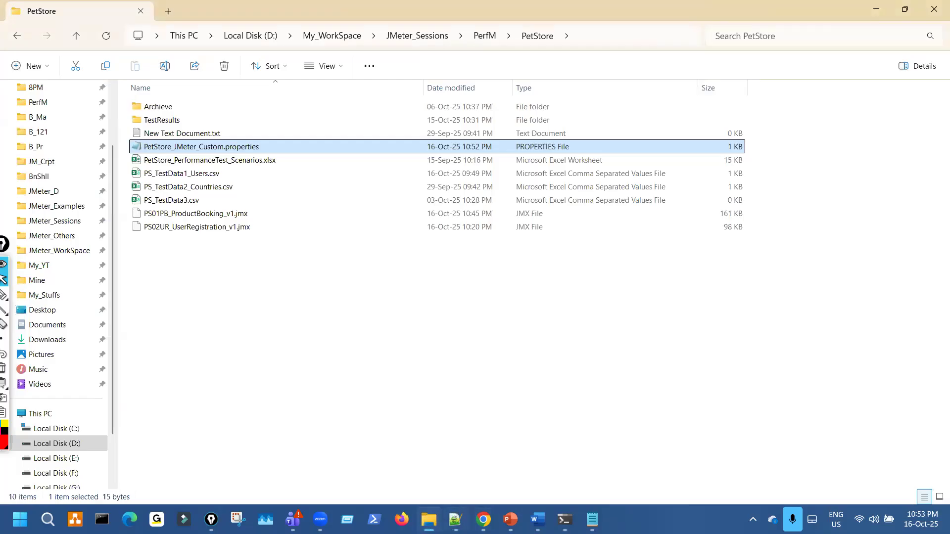
click(455, 519)
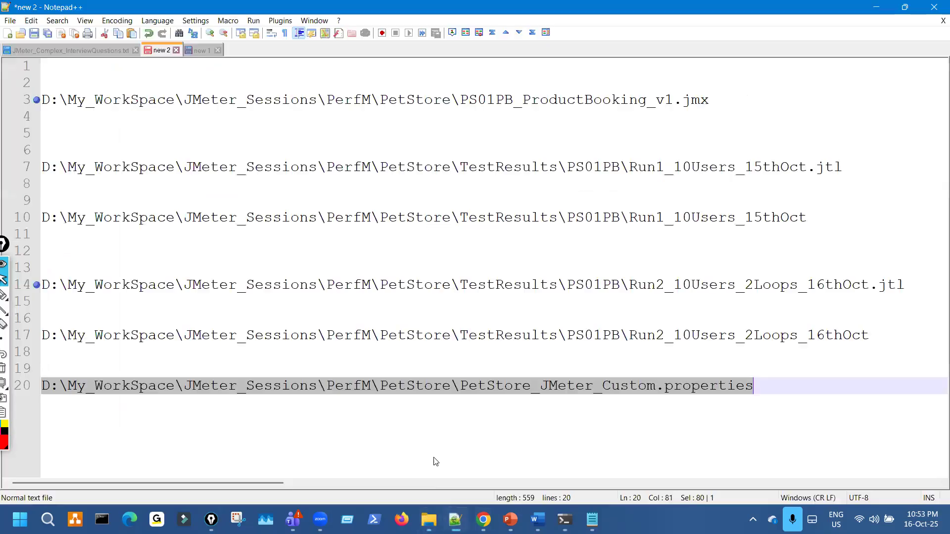
click(42, 167)
drag(43, 167, 844, 174)
key(ctrl+c)
click(565, 520)
key(ctrl+v)
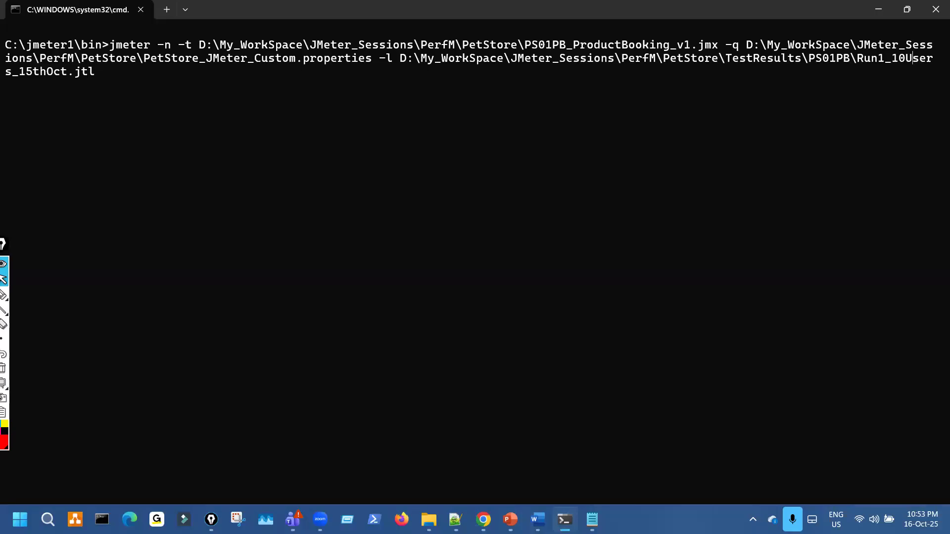
Check the existing run names in the TestResults\PS01PB folder in File Explorer and return to the Command Prompt.
key(Right)
click(426, 517)
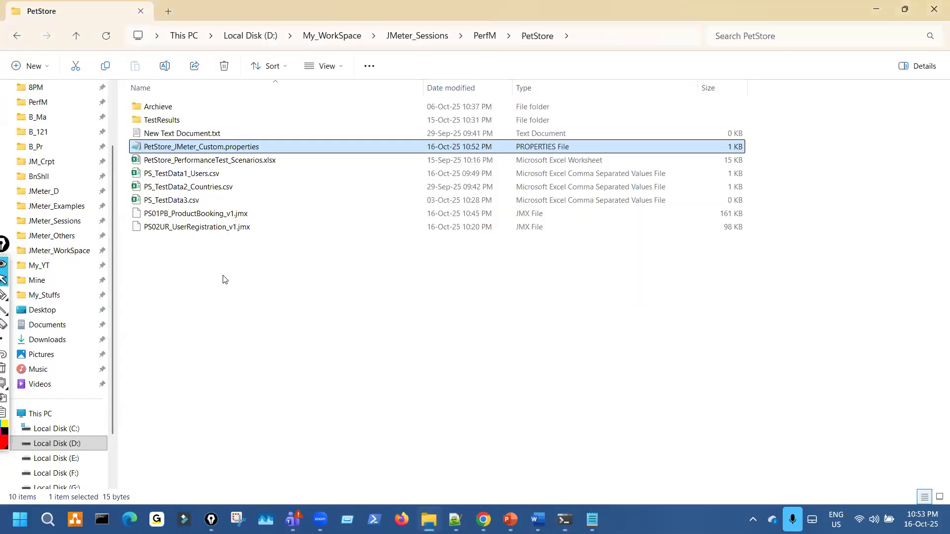
click(155, 121)
double_click(155, 122)
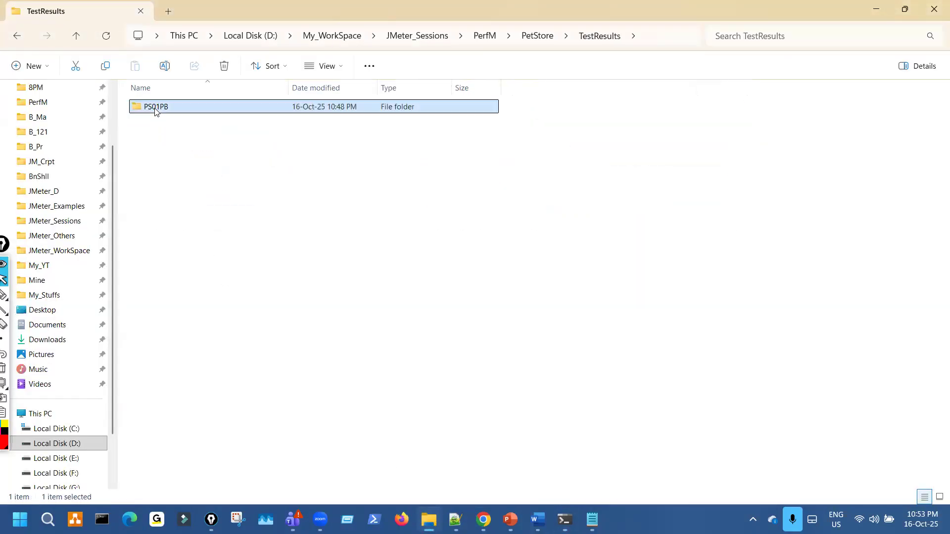
double_click(155, 109)
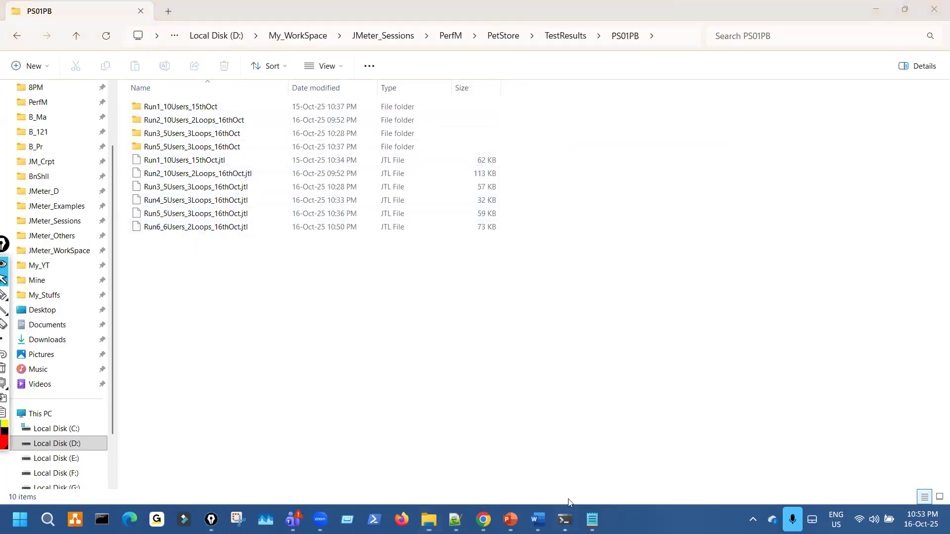
click(567, 517)
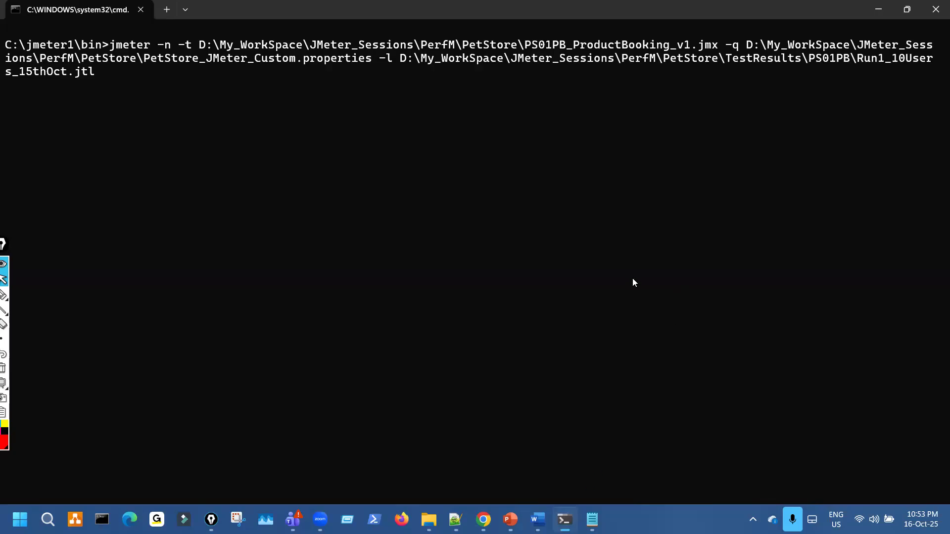
Change the result file name in the command to Run7_7Users_2Loops_15thOct.jtl and run the non-GUI test.
key(BackSpace)
text(7)
key(BackSpace)
key(BackSpace)
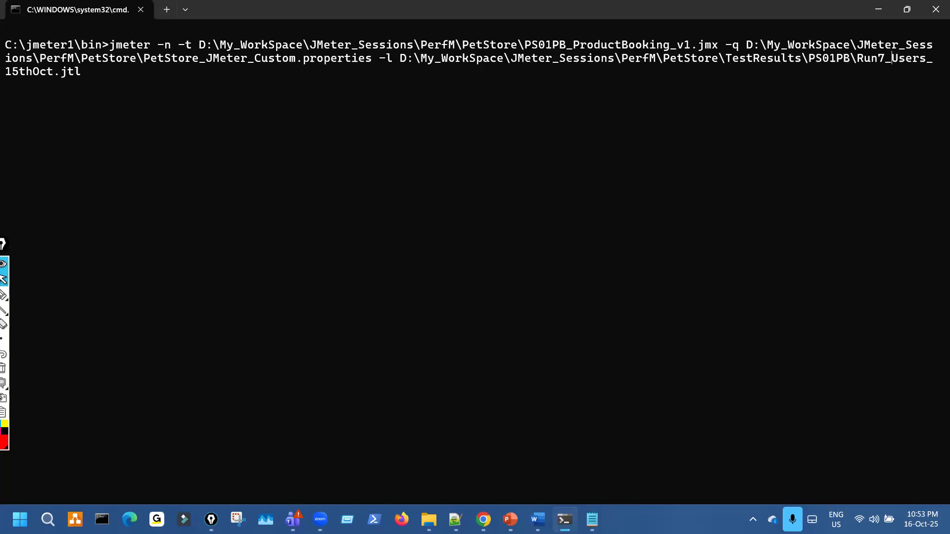
text(7)
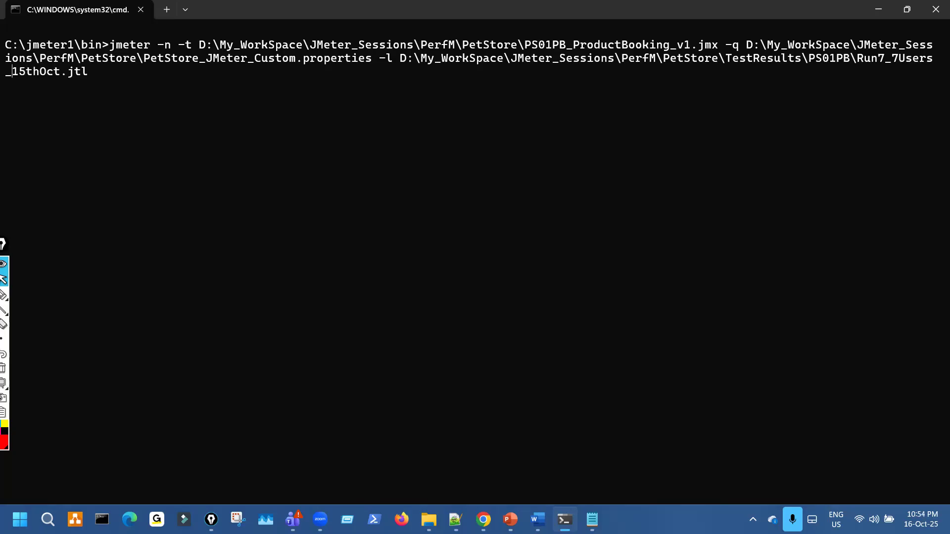
text(2Lops)
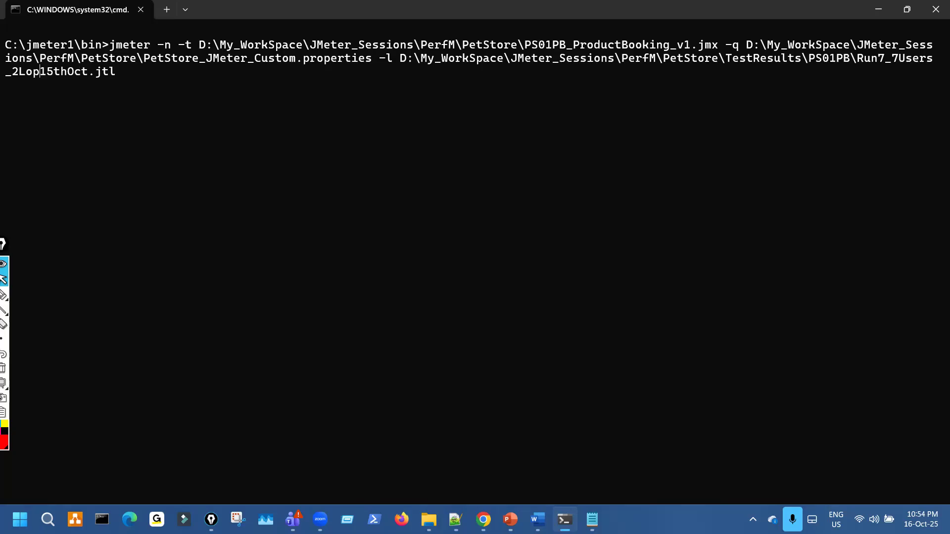
text(_)
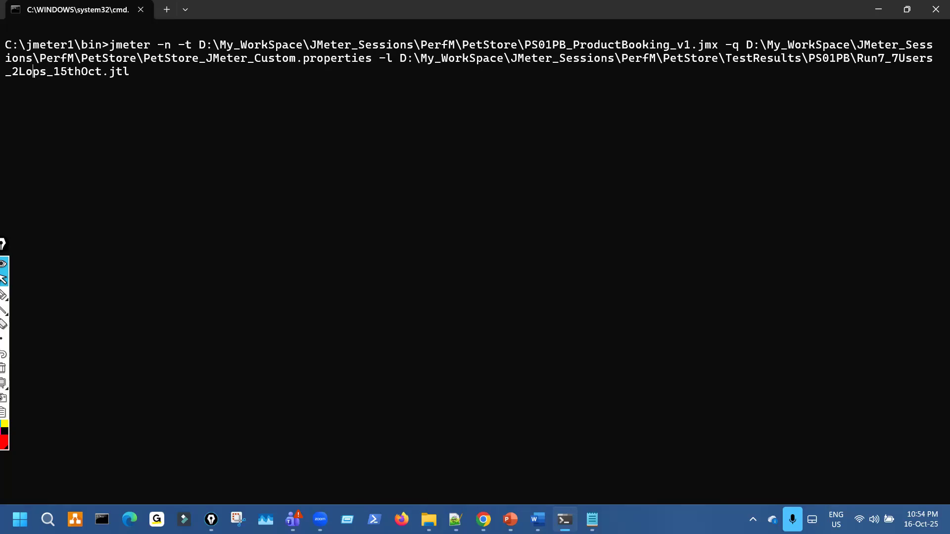
text(0)
key(BackSpace)
text(o)
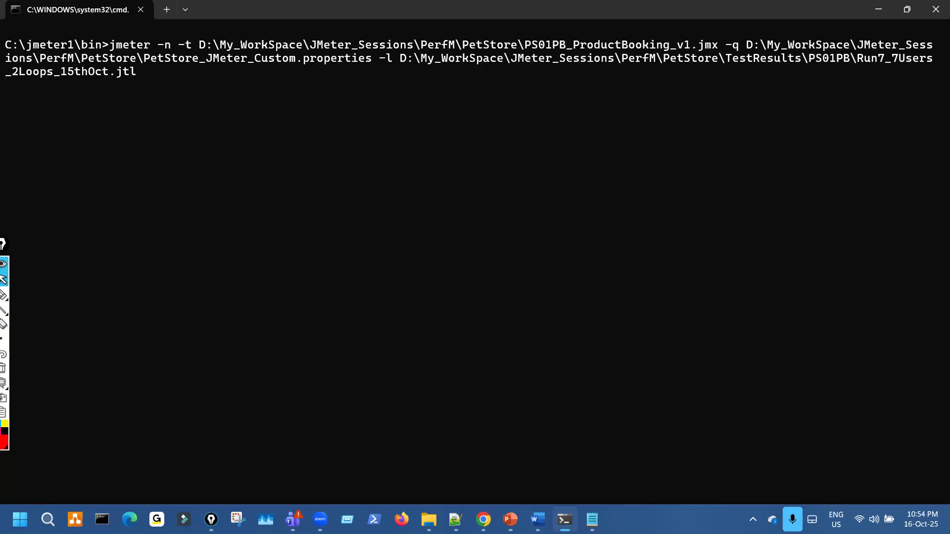
key(Return)
Mark the -q option and the custom properties path in the executed command with the pen, and erase the annotations.
key(ctrl+shift+p)
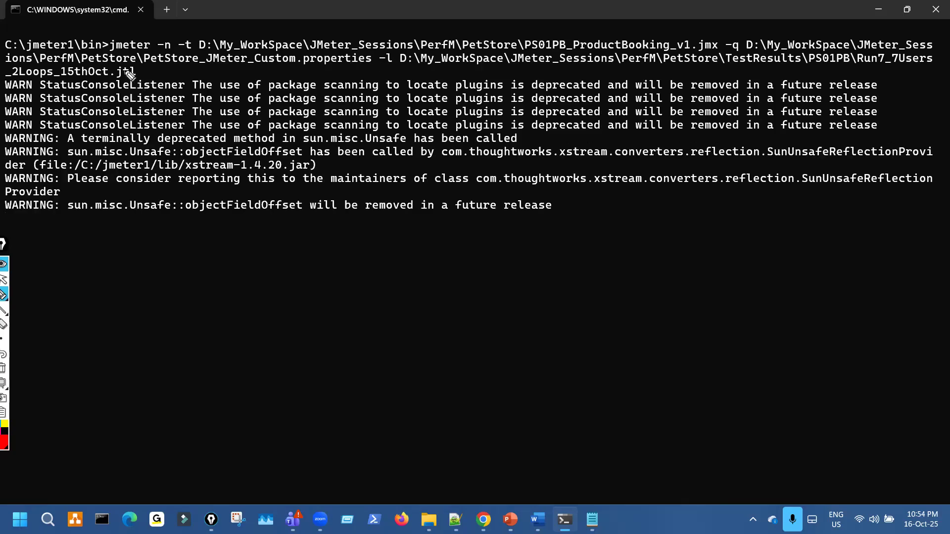
drag(732, 32, 720, 34)
drag(784, 49, 911, 50)
drag(82, 64, 363, 66)
mouse_move(520, 349)
mouse_down()
mouse_move(548, 328)
mouse_move(559, 355)
mouse_up()
key(ctrl+shift+7)
key(ctrl+shift+2)
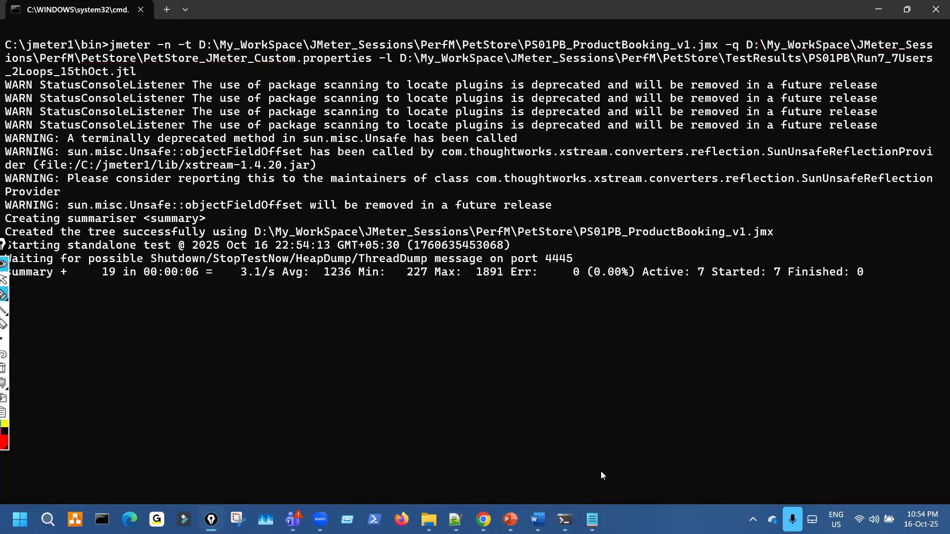
Compare the Users and Loop values in PetStore_JMeter_Custom.properties with their __P defaults in the new 1 notes in Notepad++.
key(alt+Tab)
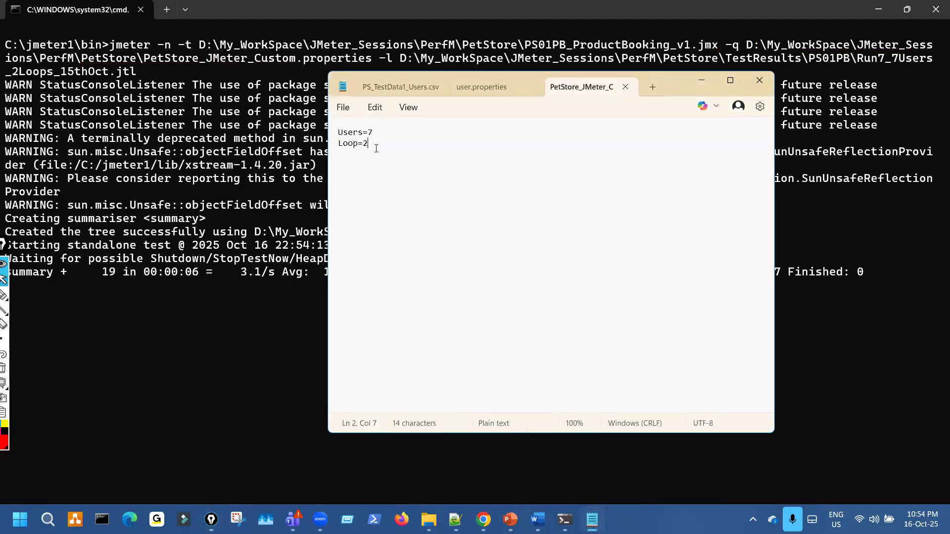
key(ctrl+a)
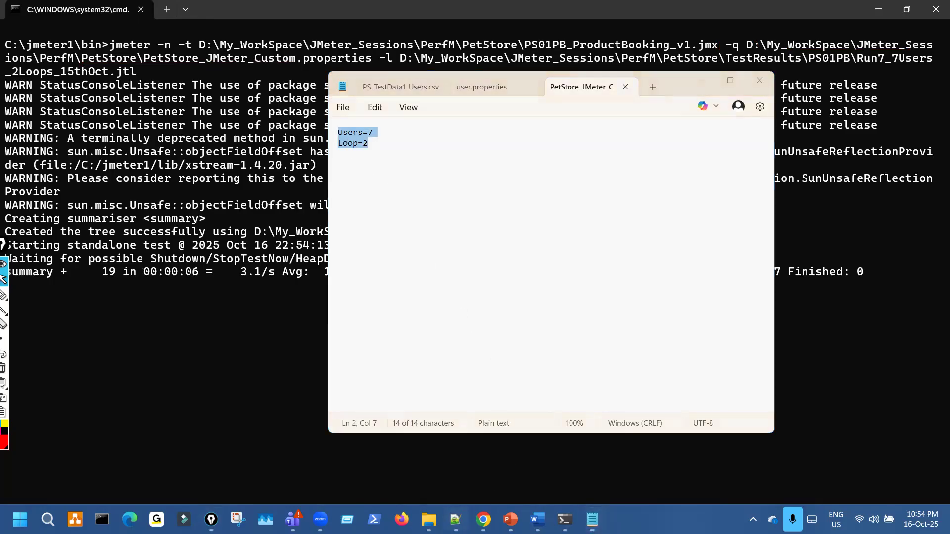
click(456, 519)
click(200, 50)
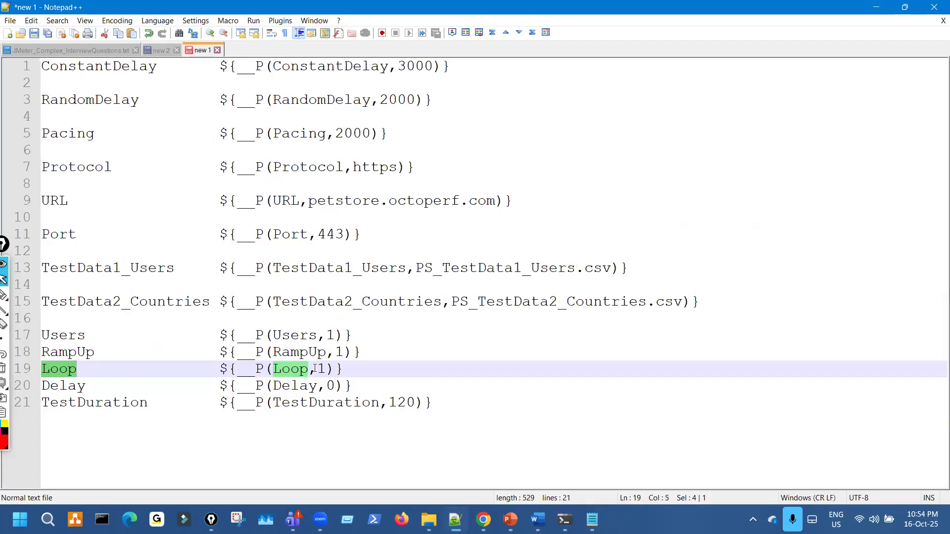
double_click(331, 335)
double_click(322, 369)
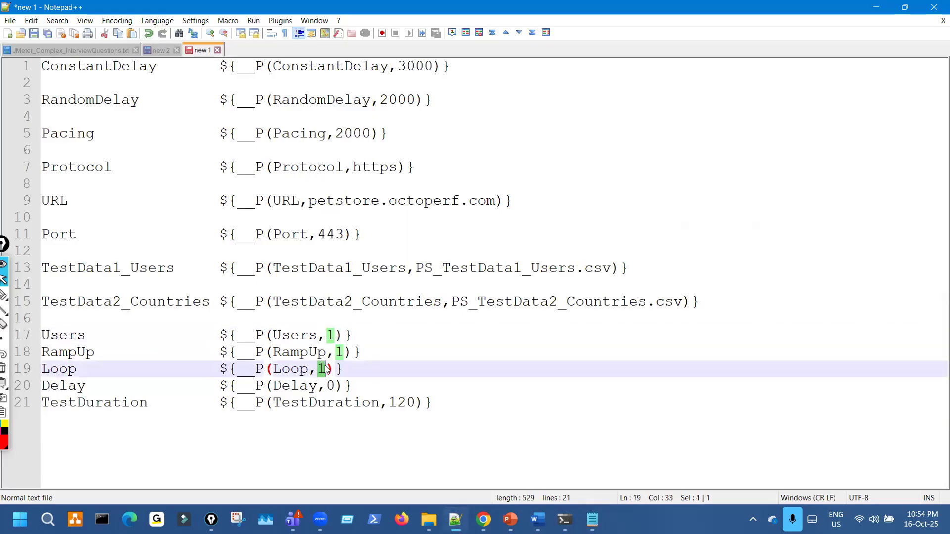
click(593, 520)
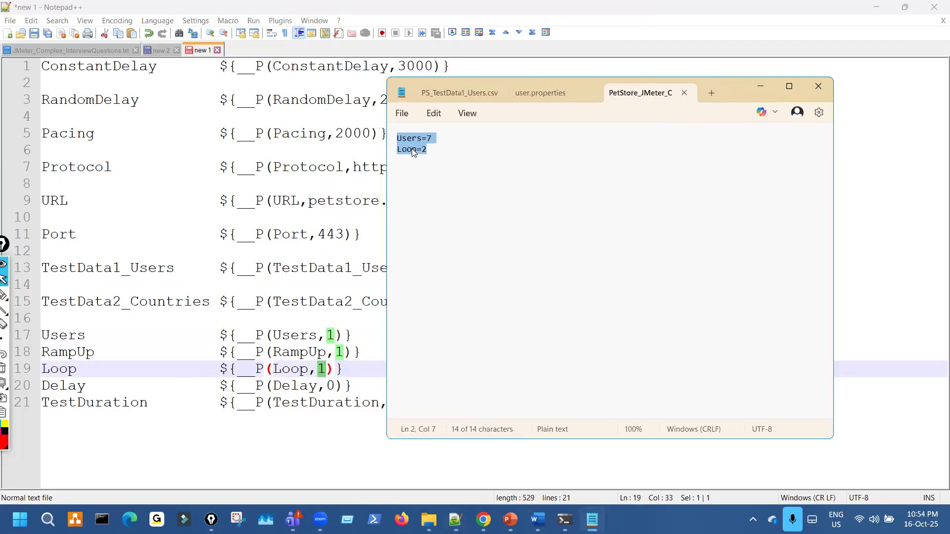
Highlight the active thread counts in the Command Prompt's summary lines and bring the custom properties file back in Notepad.
mouse_move(564, 519)
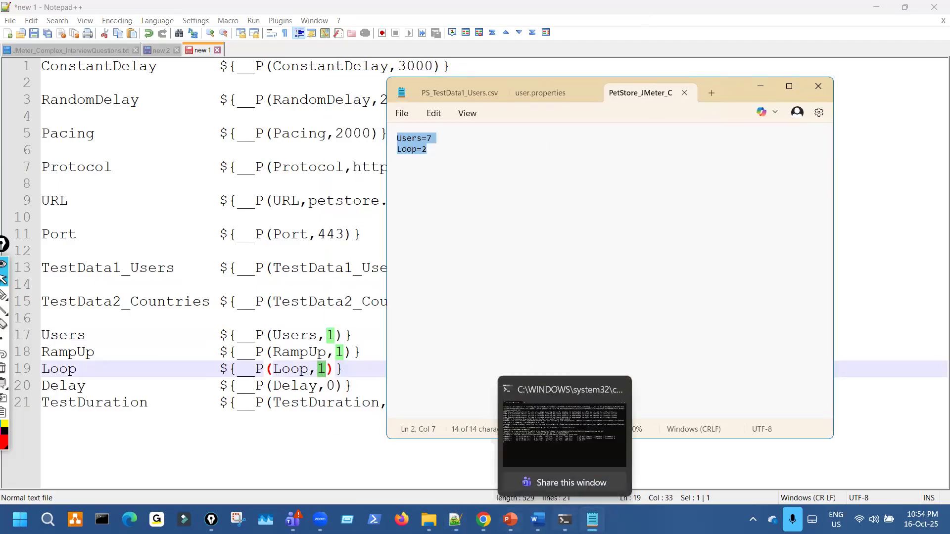
click(564, 434)
drag(691, 270, 741, 302)
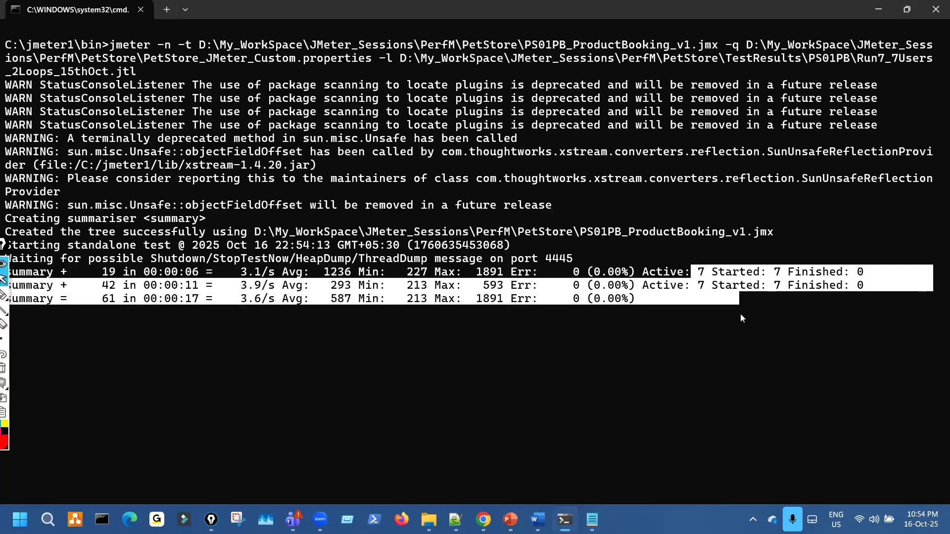
click(592, 515)
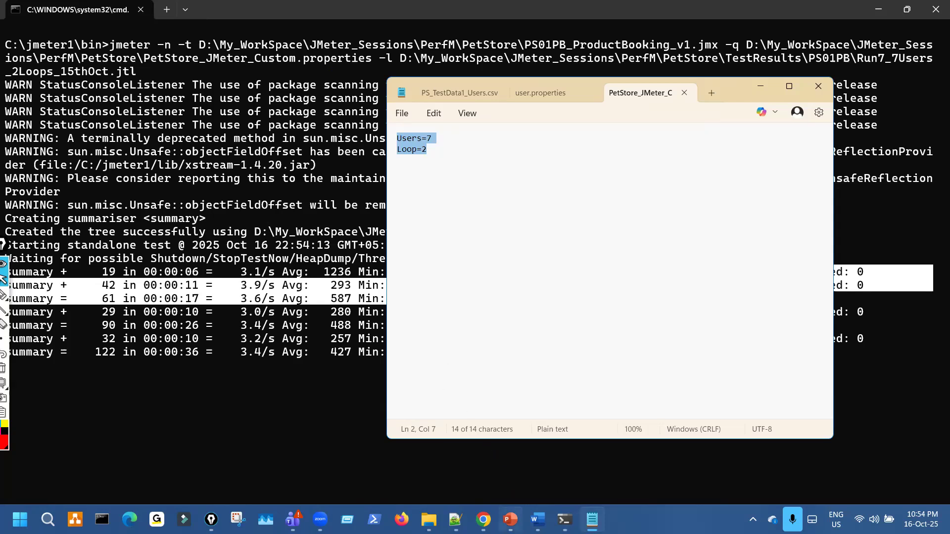
Review the PowerPoint slide, highlighting the CLI argument, user.properties and custom -q properties file syntax, and activate the annotation pen.
mouse_move(512, 514)
click(510, 435)
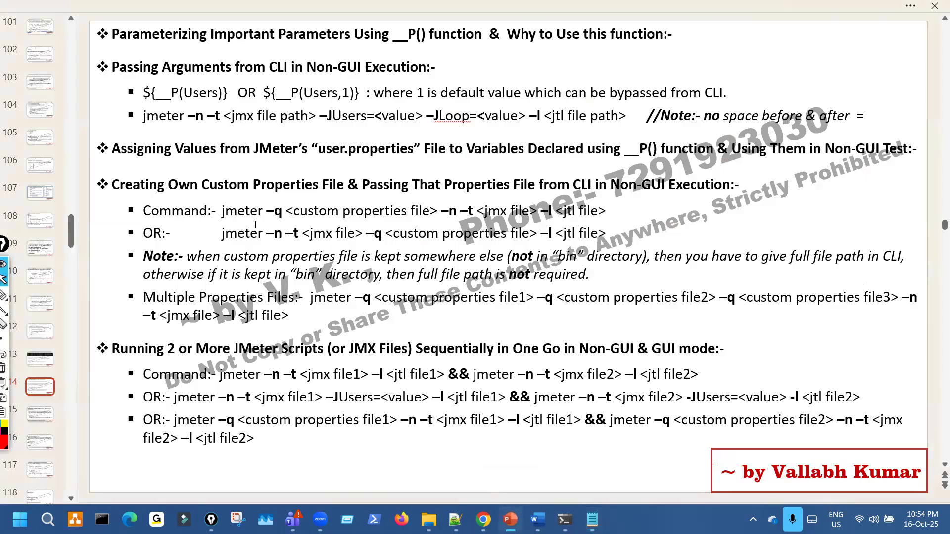
drag(181, 34, 421, 50)
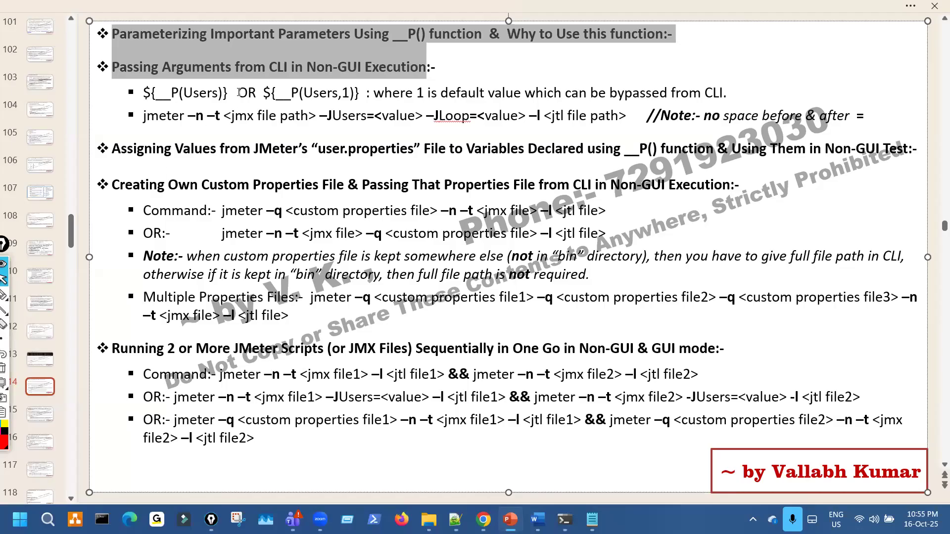
click(291, 114)
drag(216, 110, 367, 115)
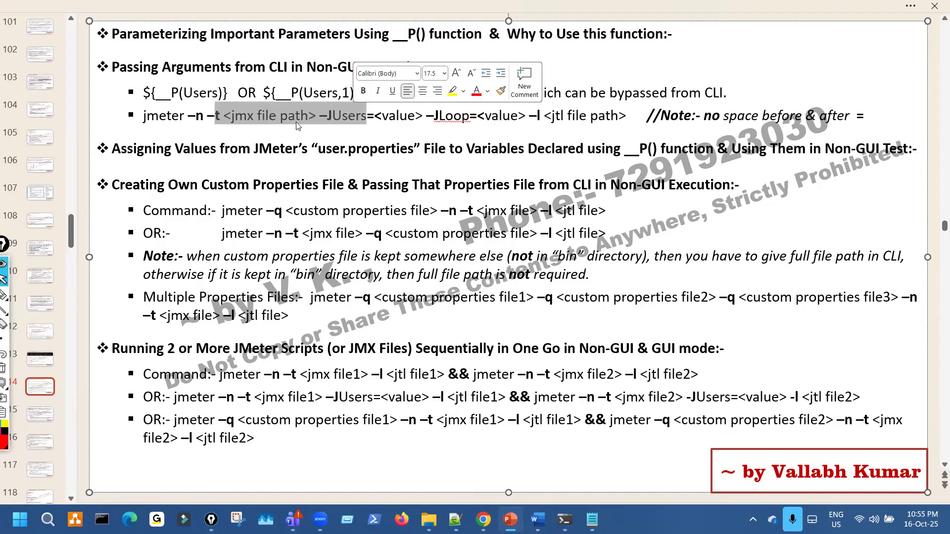
double_click(335, 150)
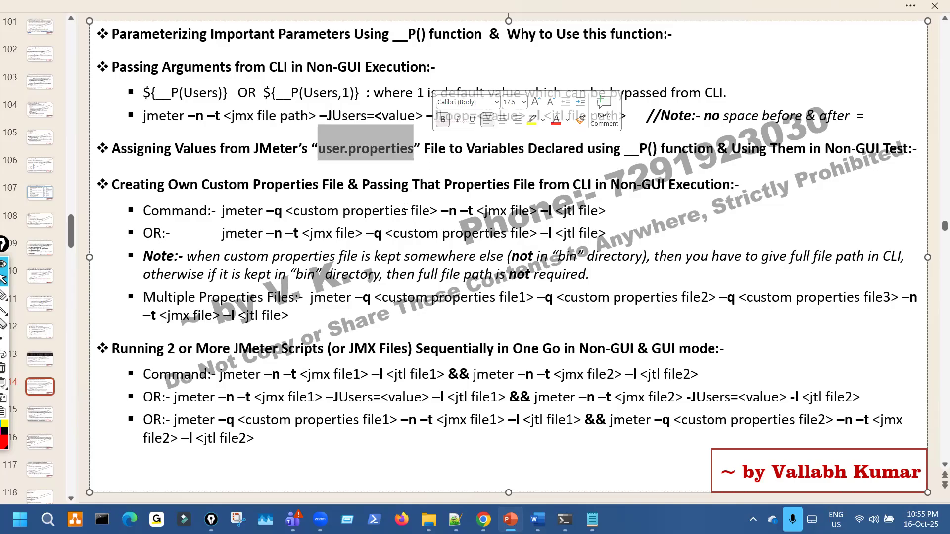
drag(361, 232, 442, 234)
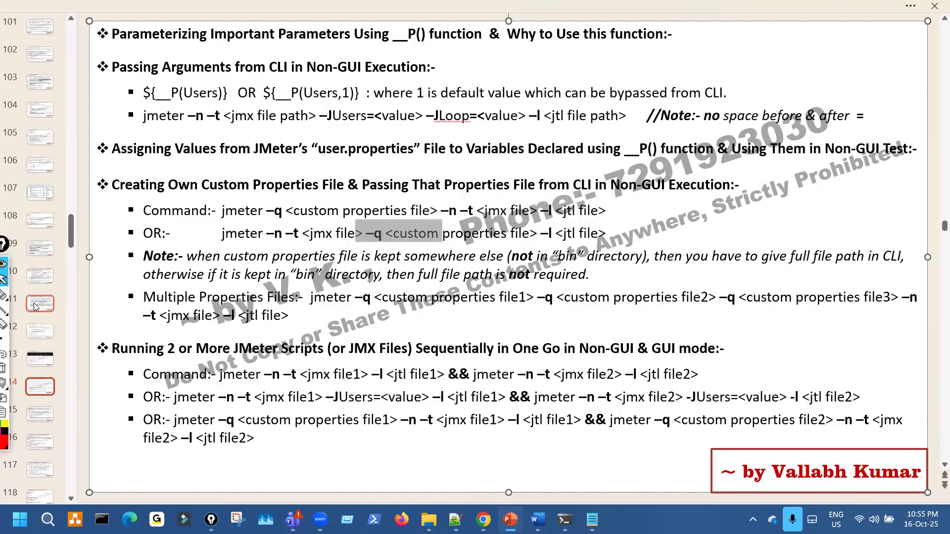
click(15, 297)
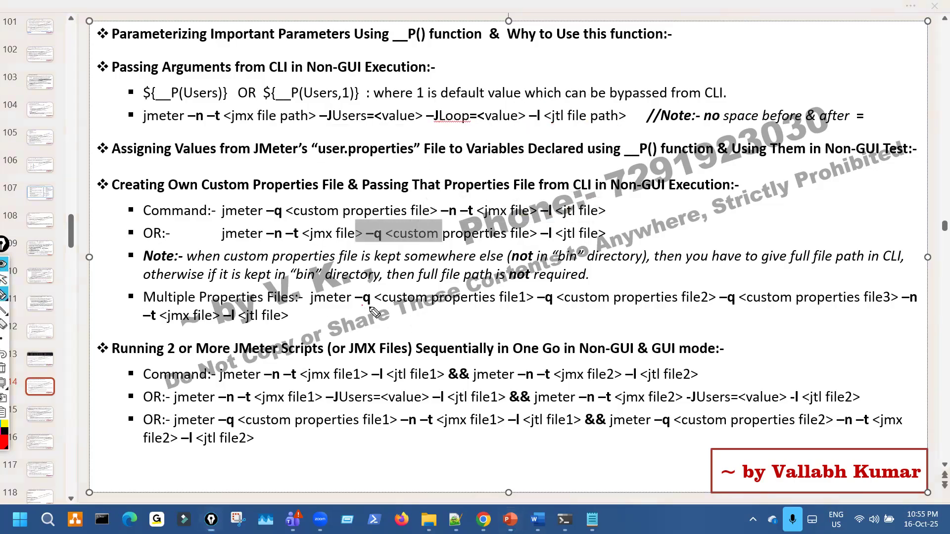